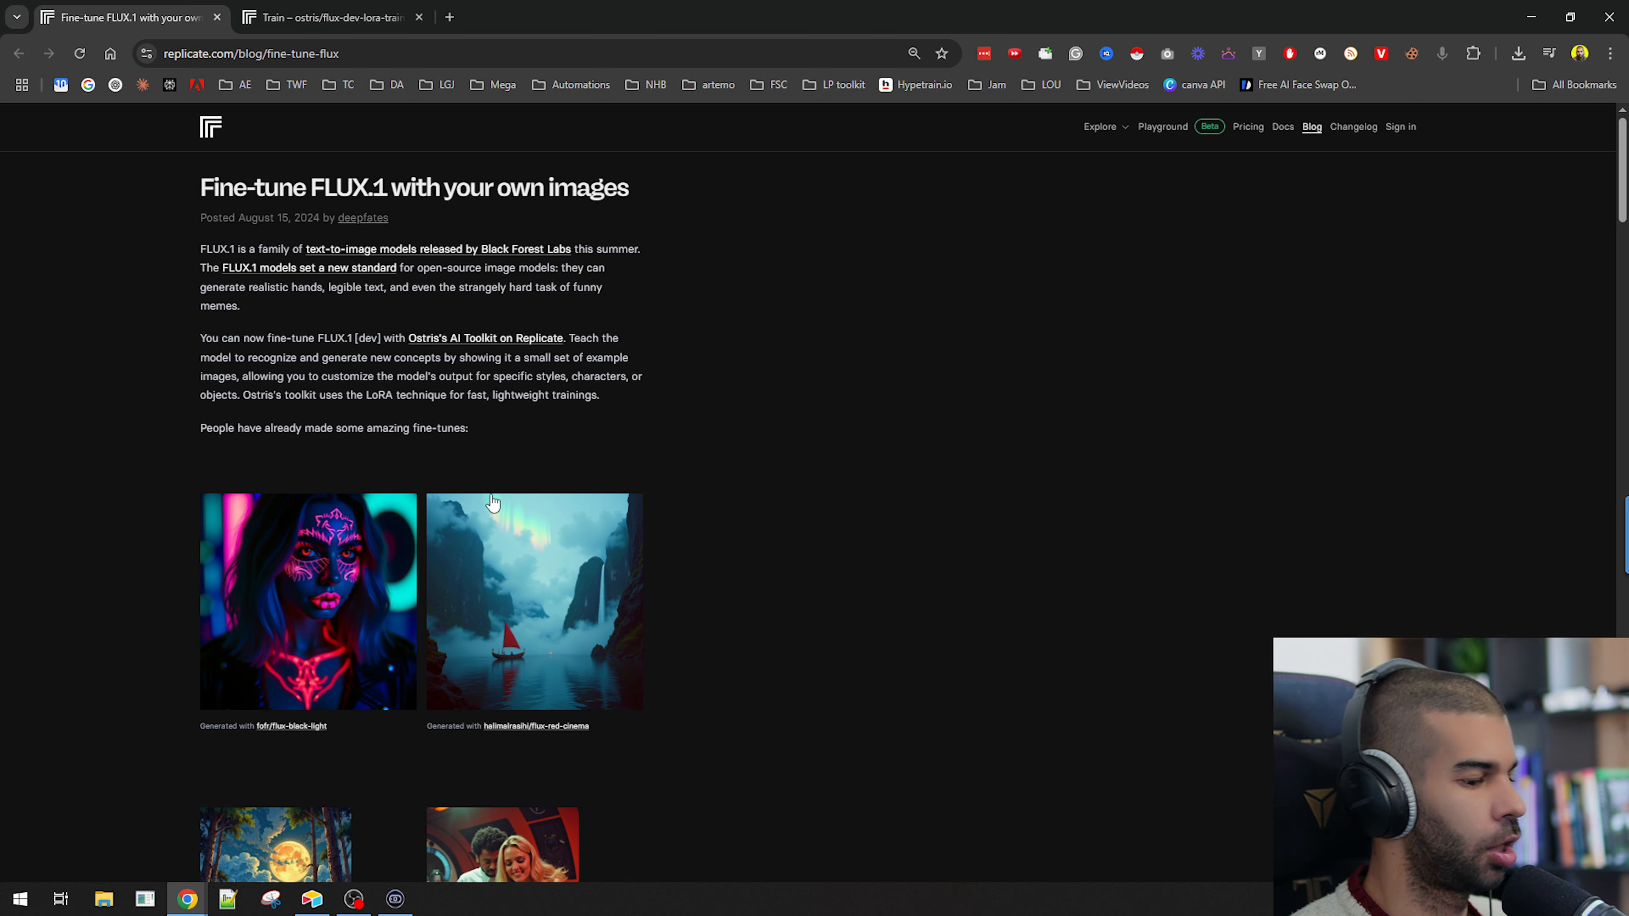
Zoom in and read the title and opening of the Fine-tune FLUX.1 with your own images blog post.
key("ctrl+plus")
key("ctrl+plus")
left_click_drag(69, 237, 583, 235)
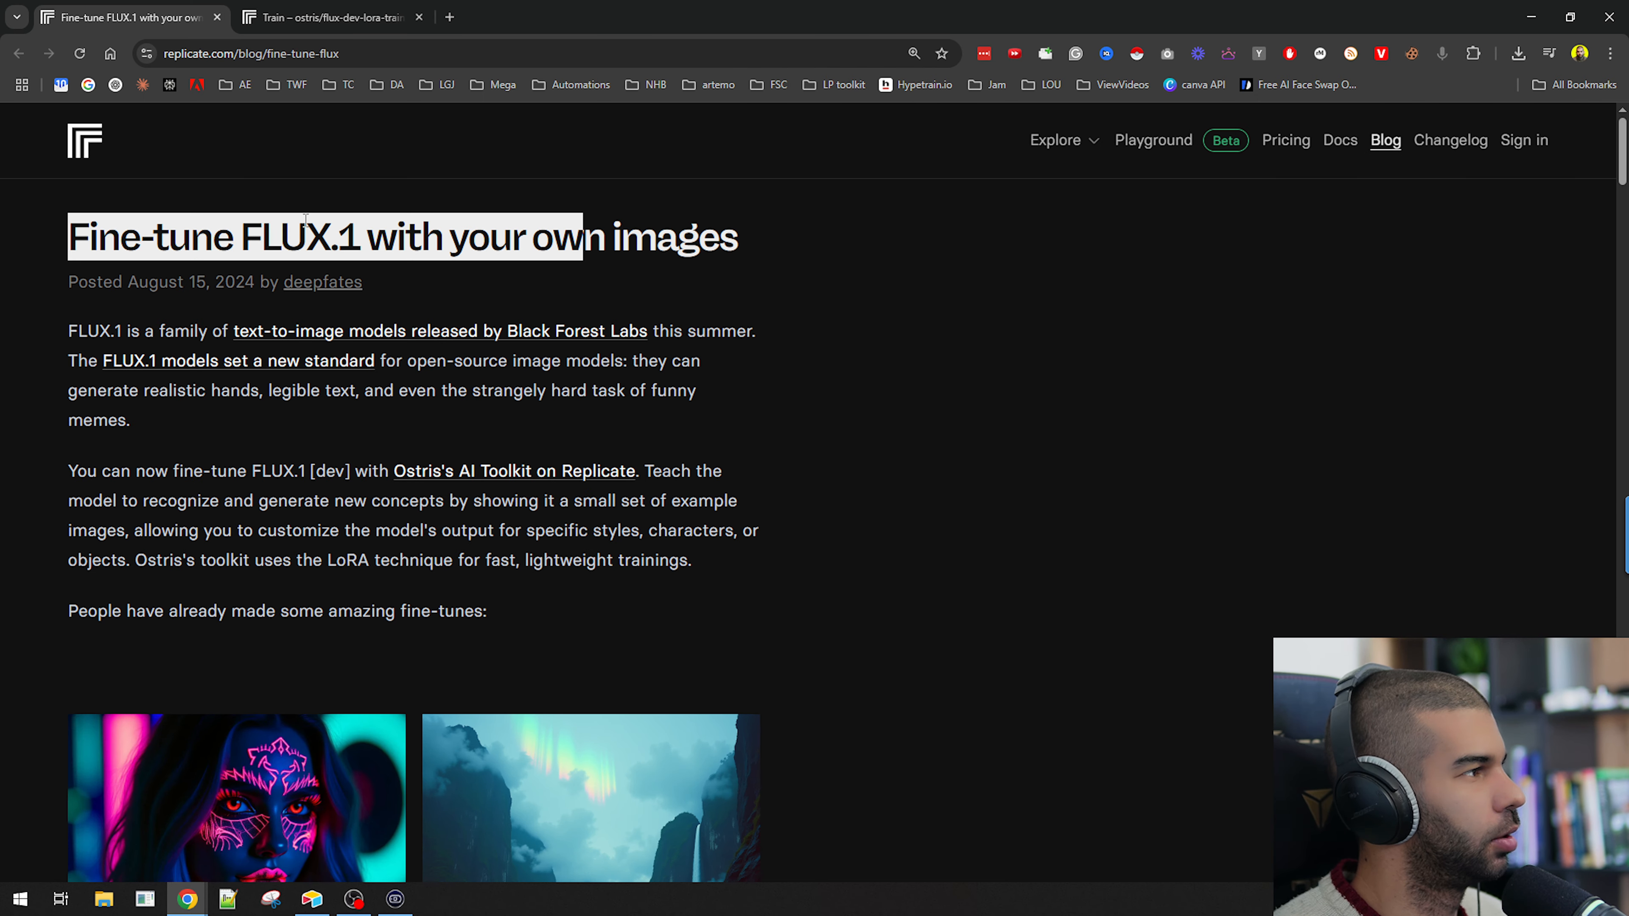
left_click_drag(97, 283, 277, 282)
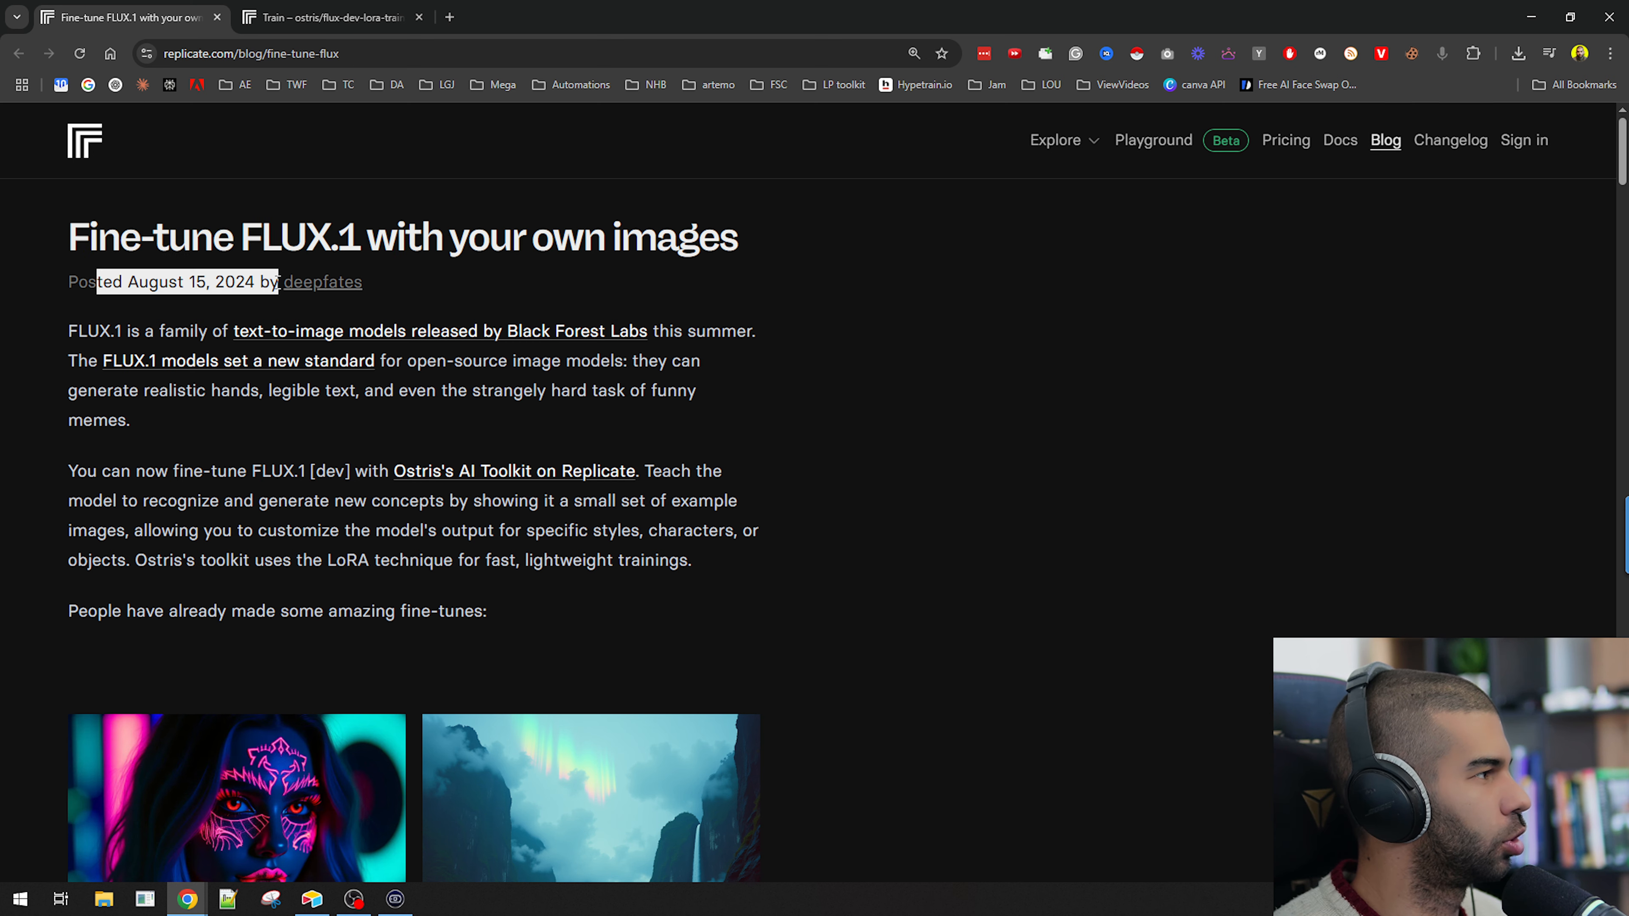
key("ctrl+minus")
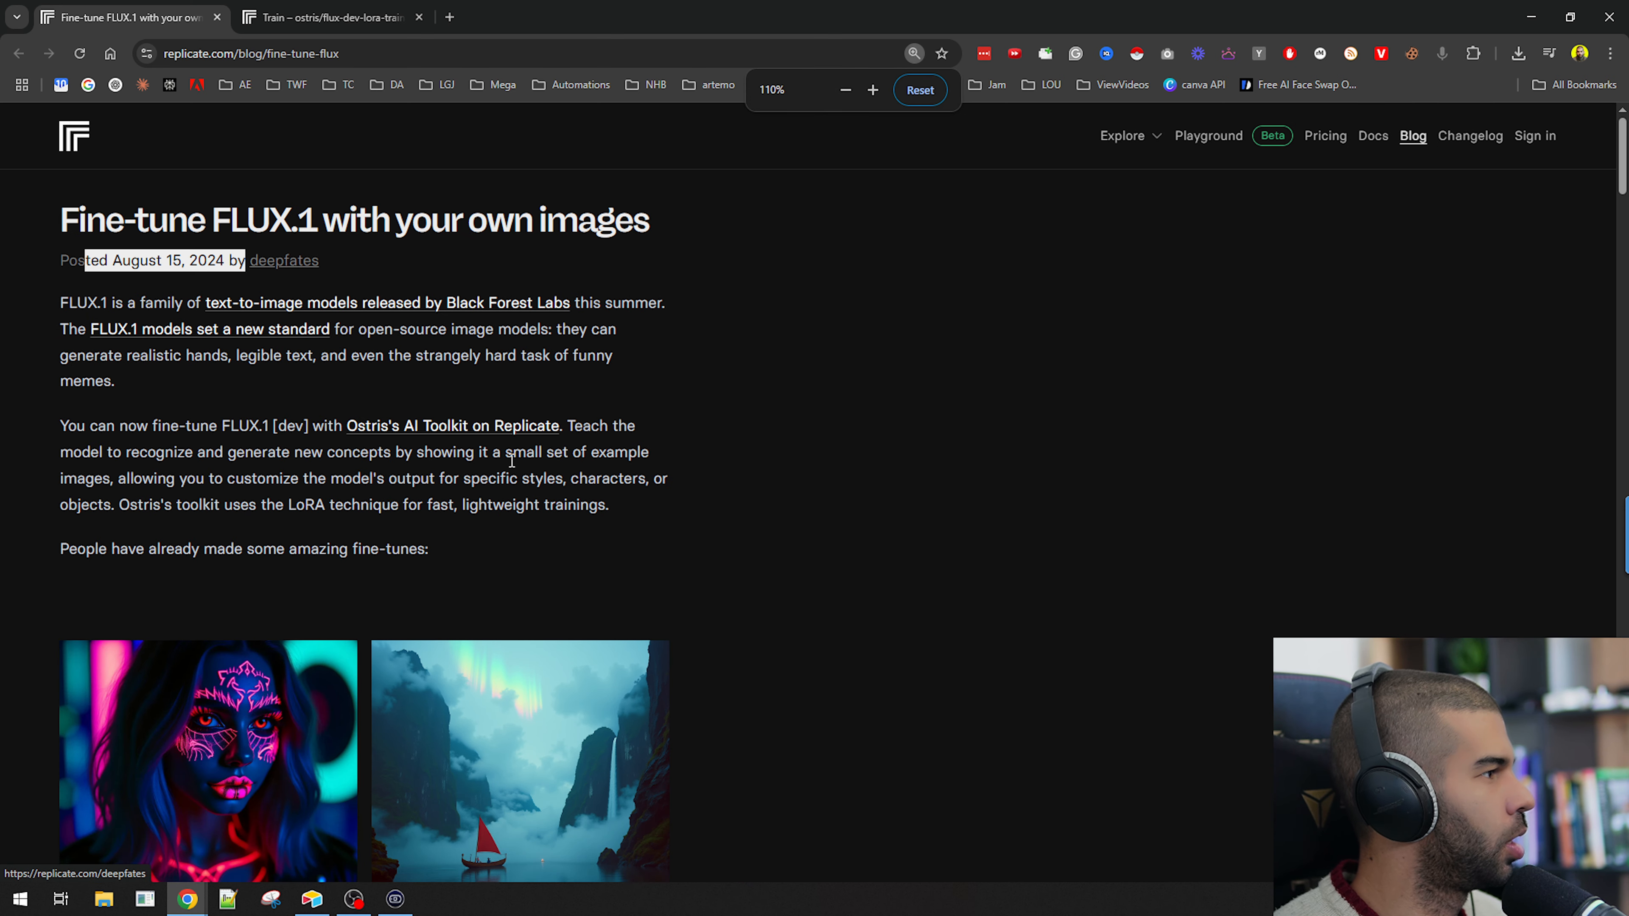
left_click(157, 283)
scroll(385, 411, "down", 15)
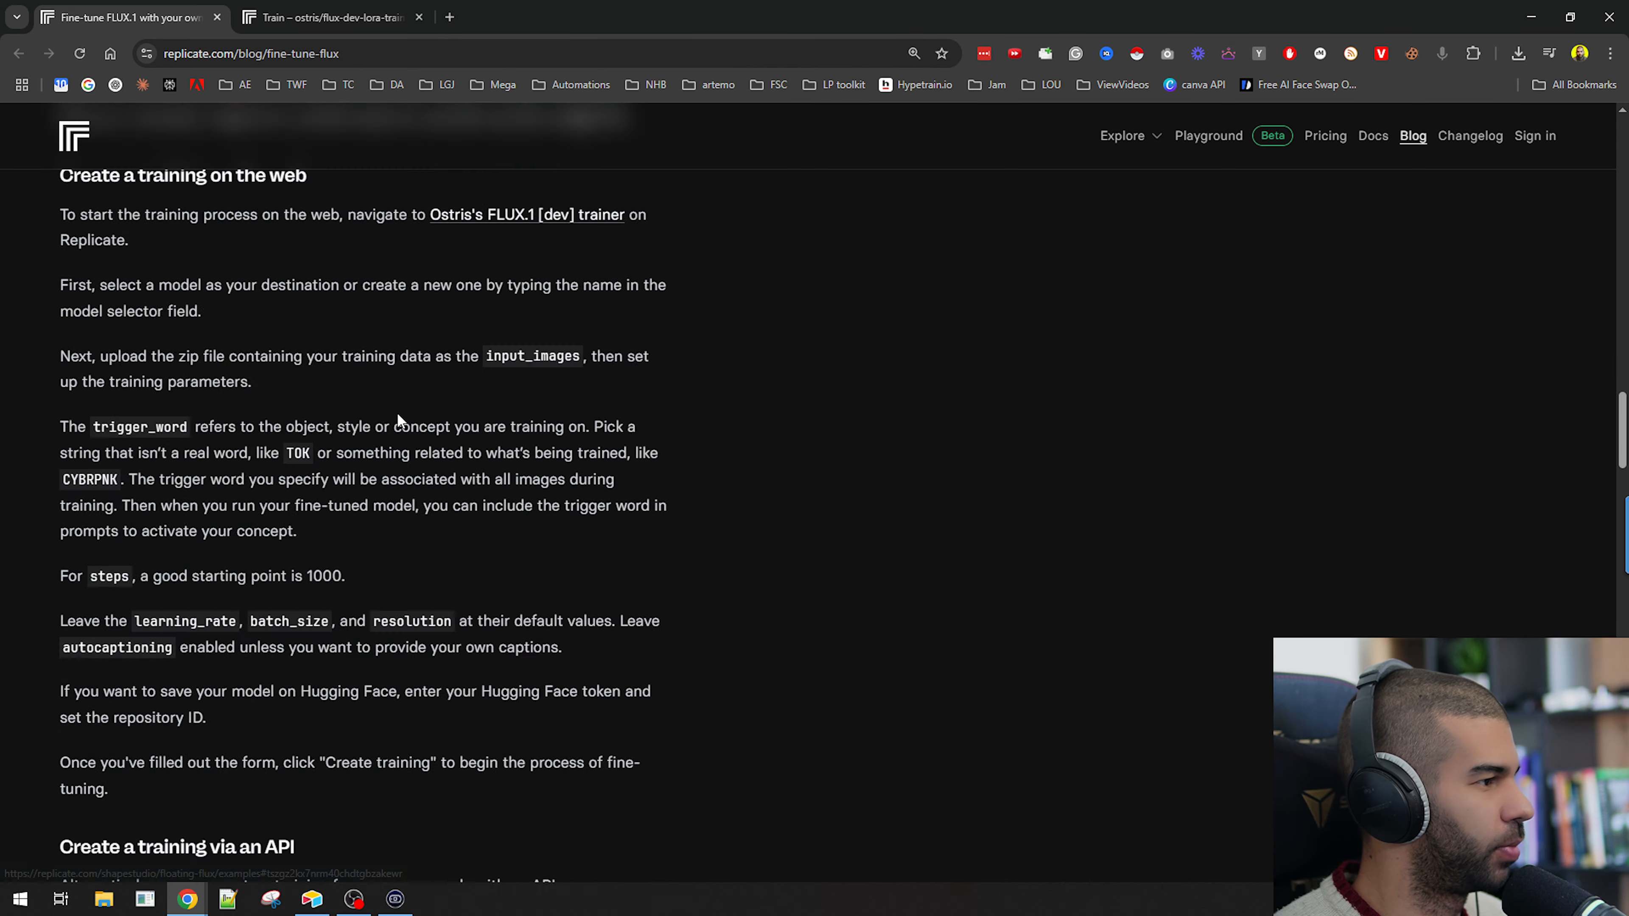
scroll(385, 404, "up", 15)
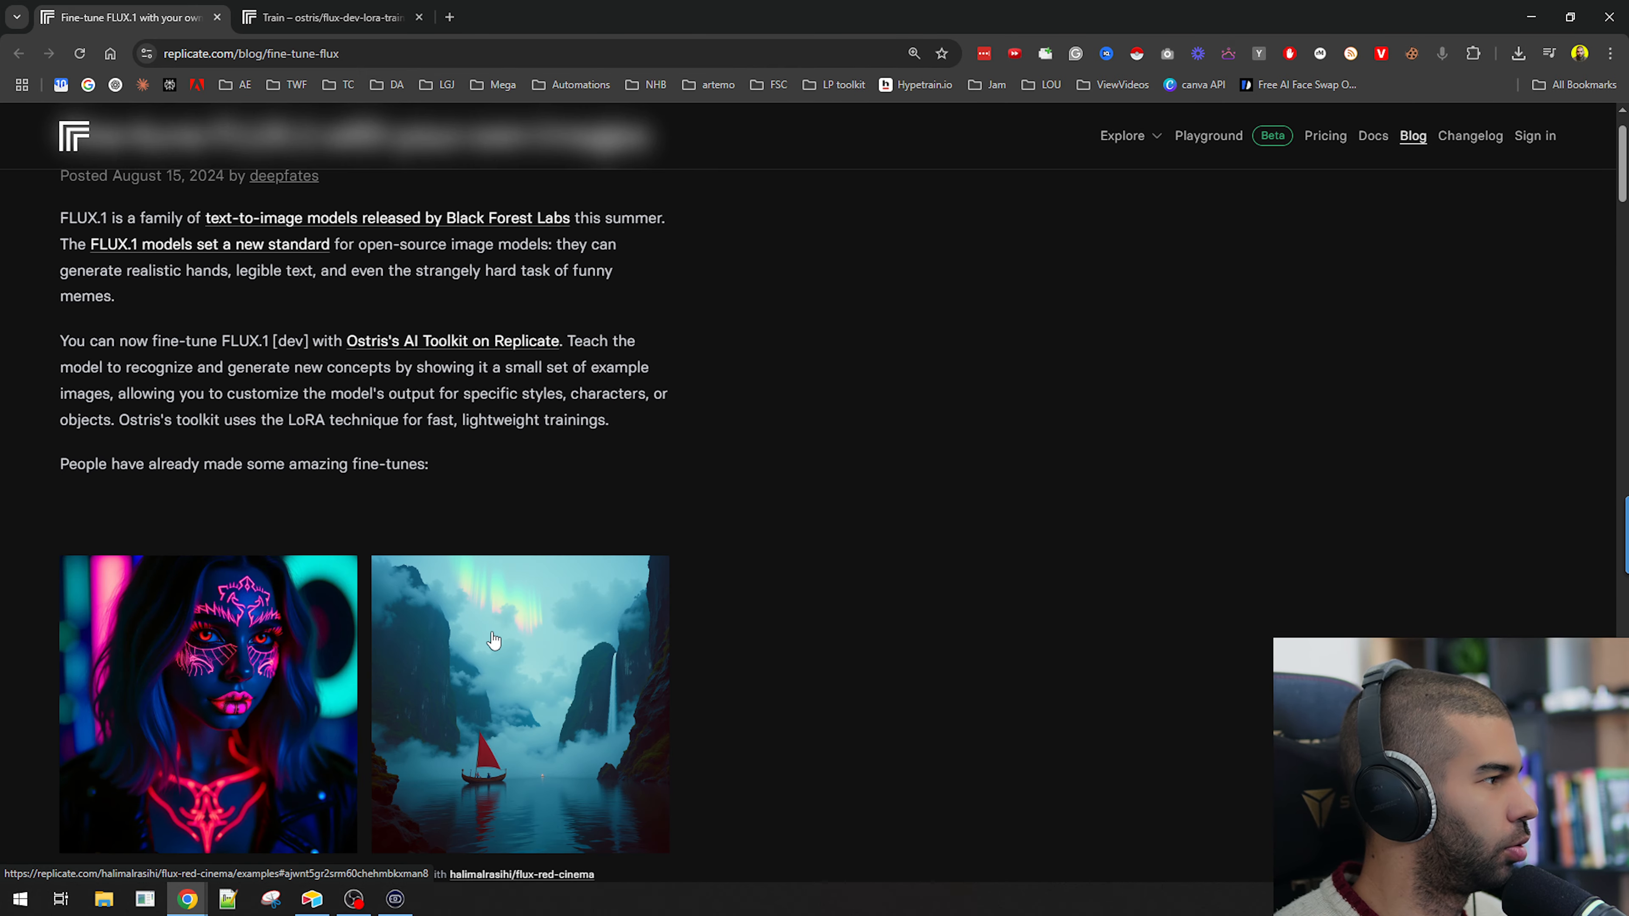
scroll(114, 309, "up", 1)
scroll(121, 375, "down", 1)
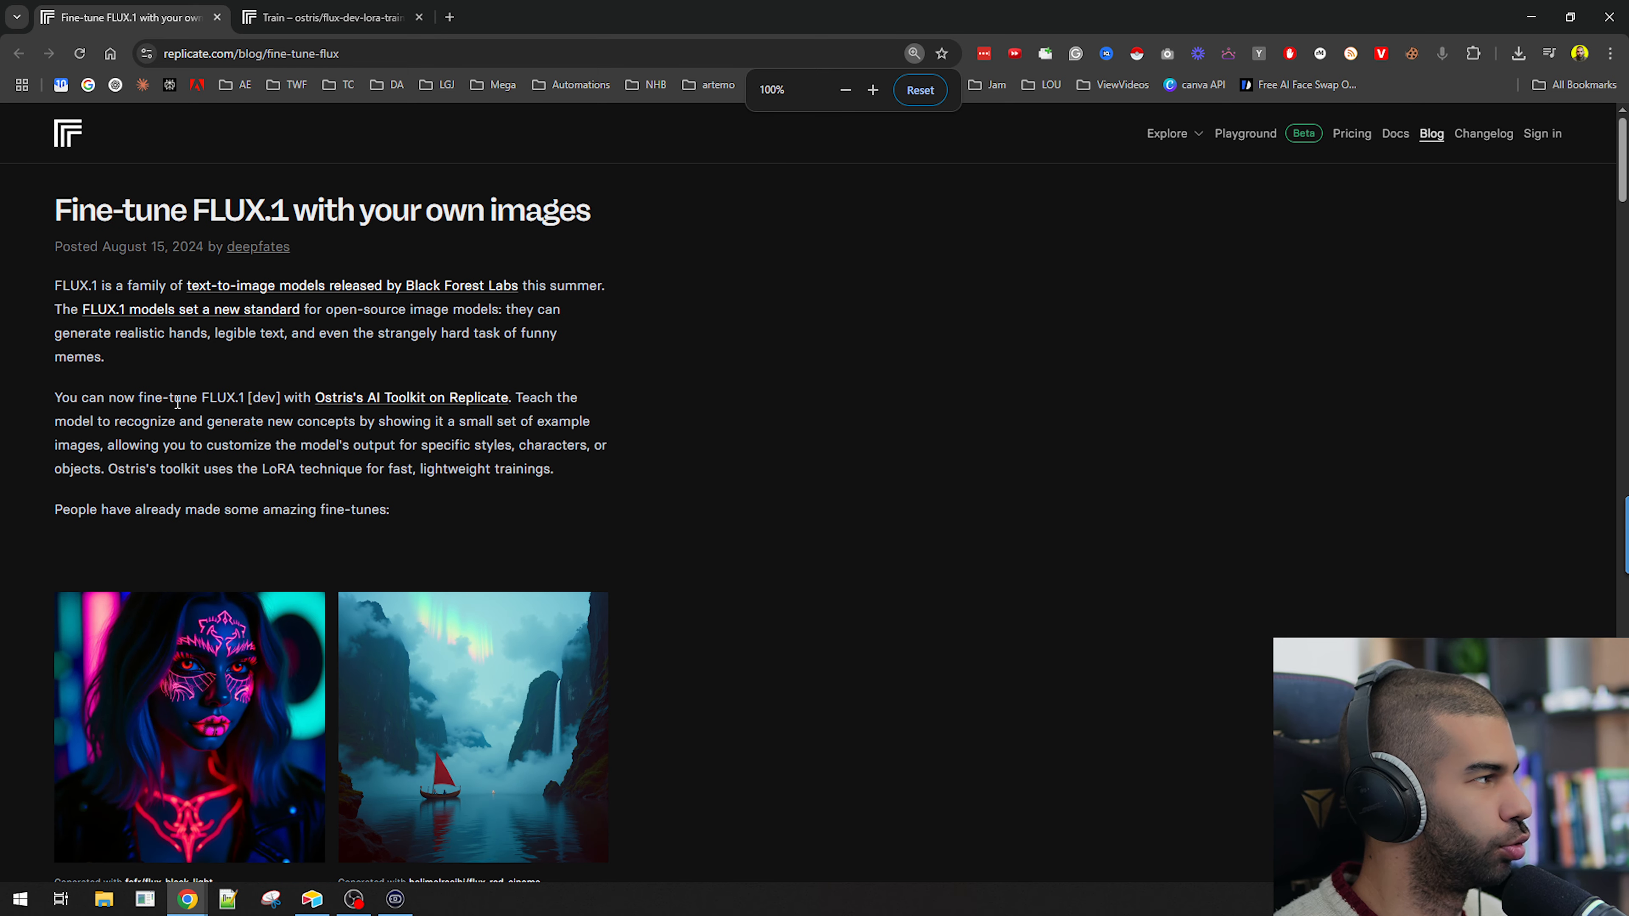
left_click_drag(72, 282, 550, 287)
left_click(60, 286)
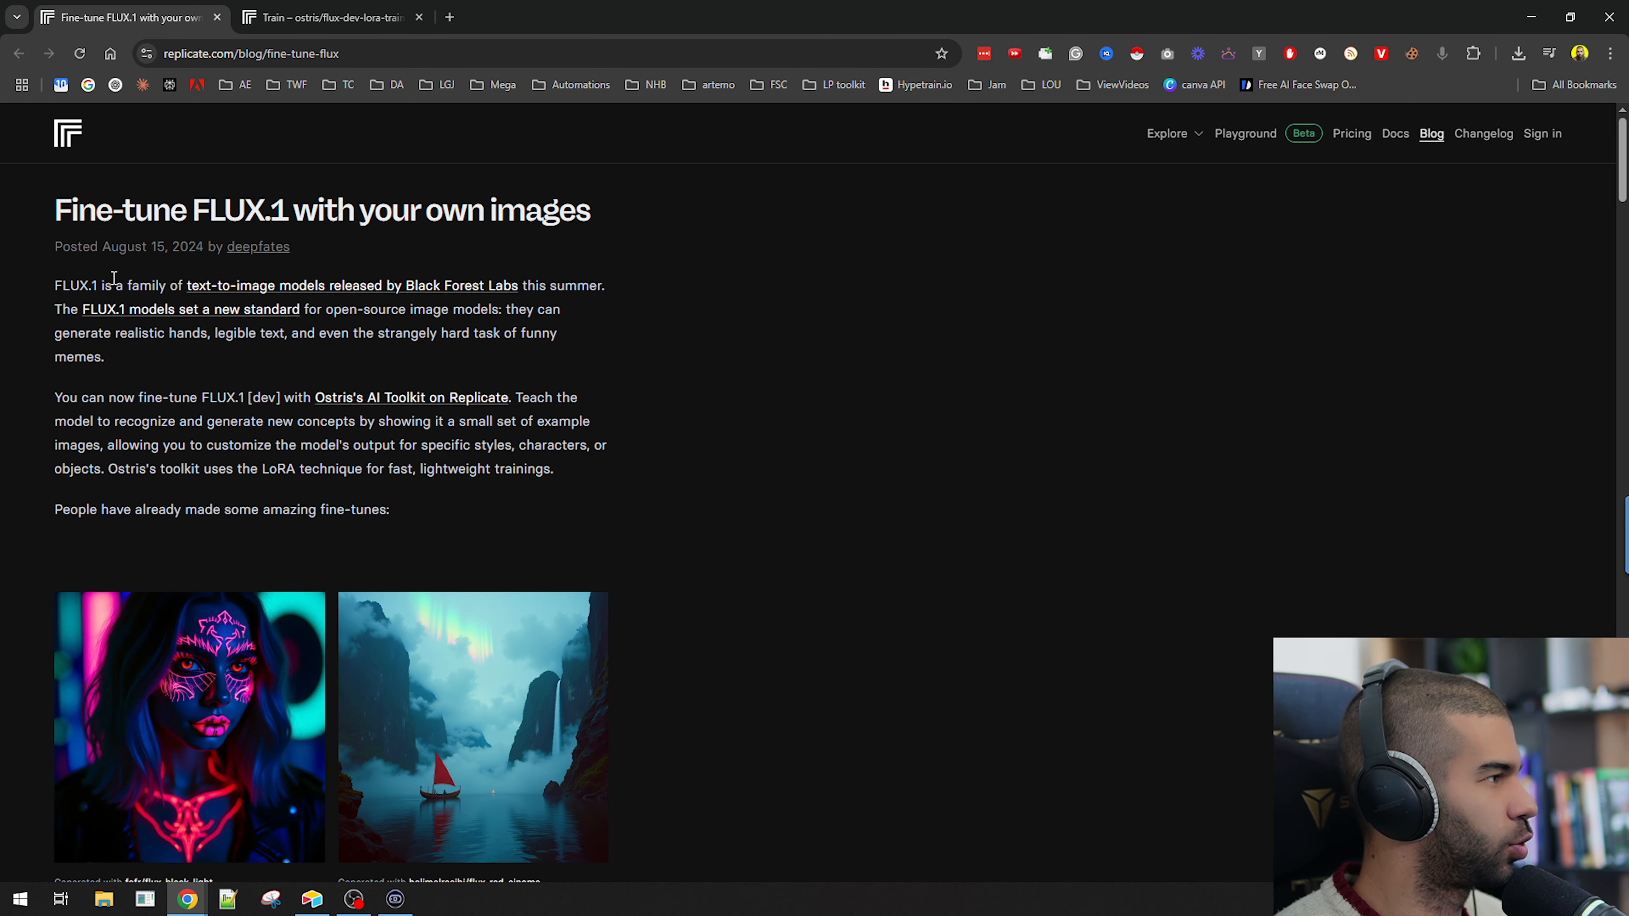
scroll(382, 295, "up", 3)
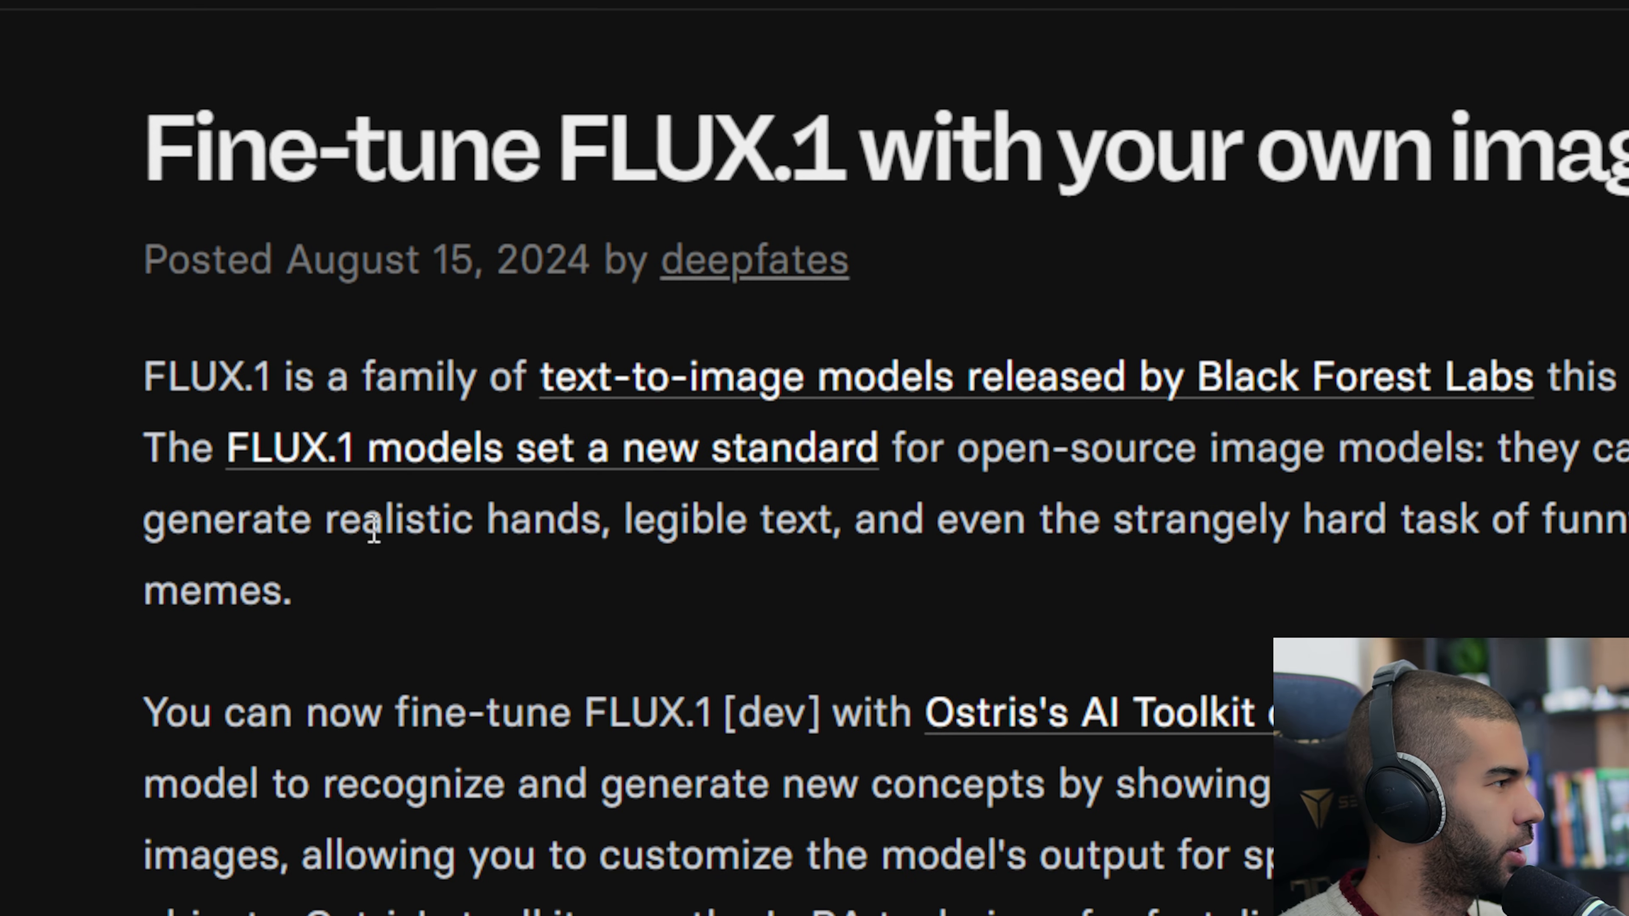
Read the introductory paragraphs about FLUX.1 and fine-tuning with Ostris's AI Toolkit, highlighting lines along the way.
left_click_drag(374, 527, 841, 513)
left_click_drag(1050, 523, 1447, 521)
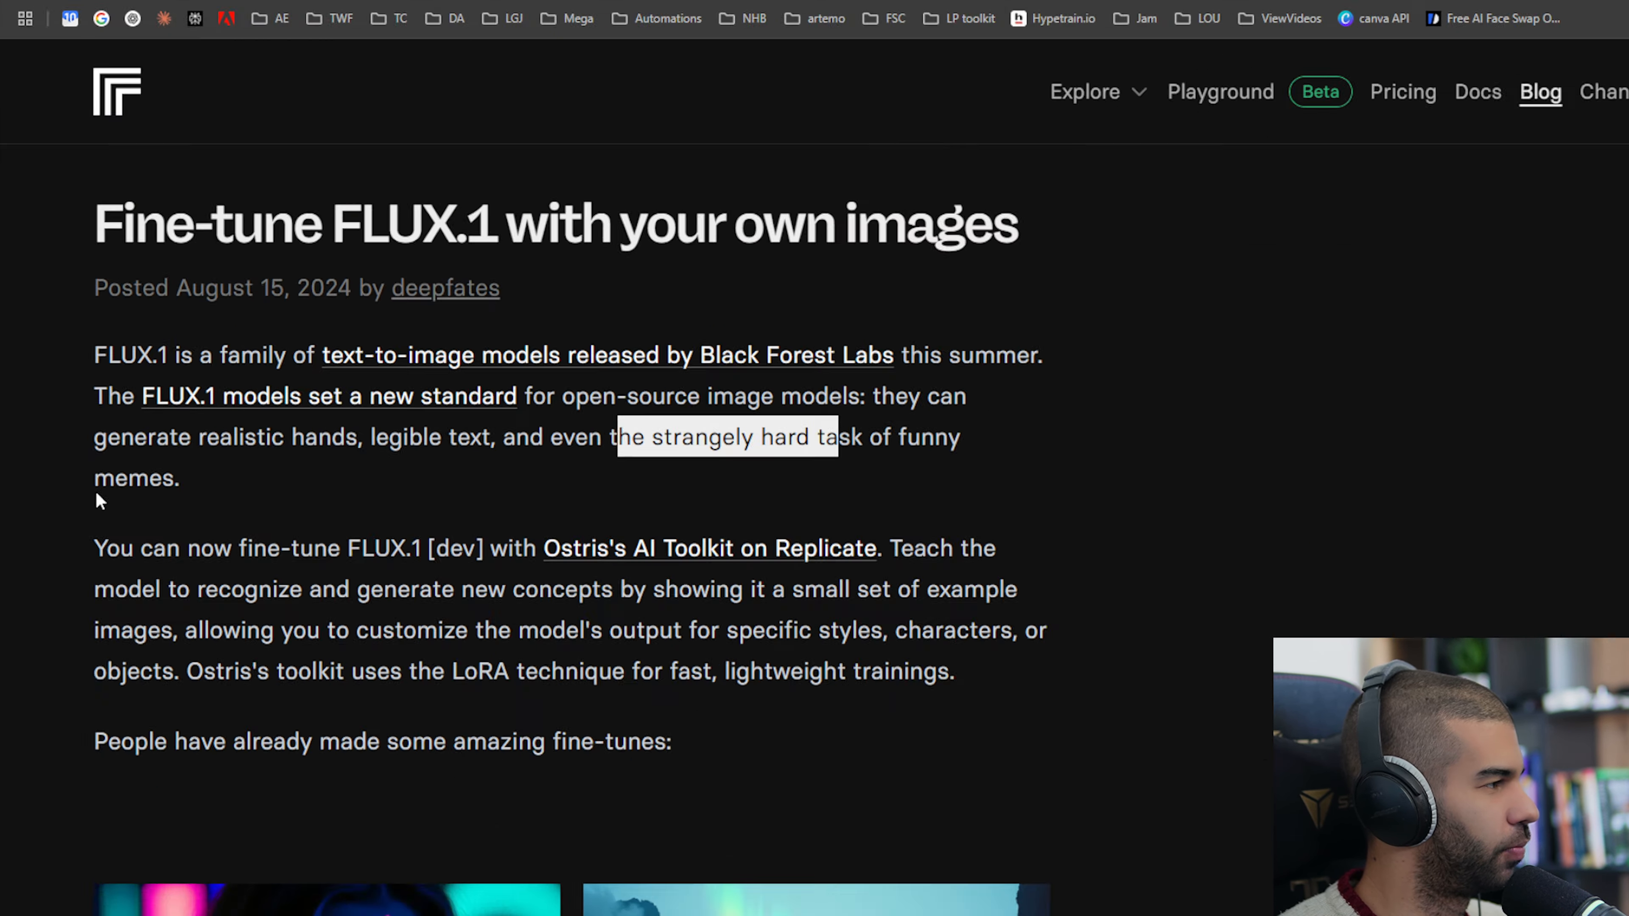
scroll(393, 508, "down", 3)
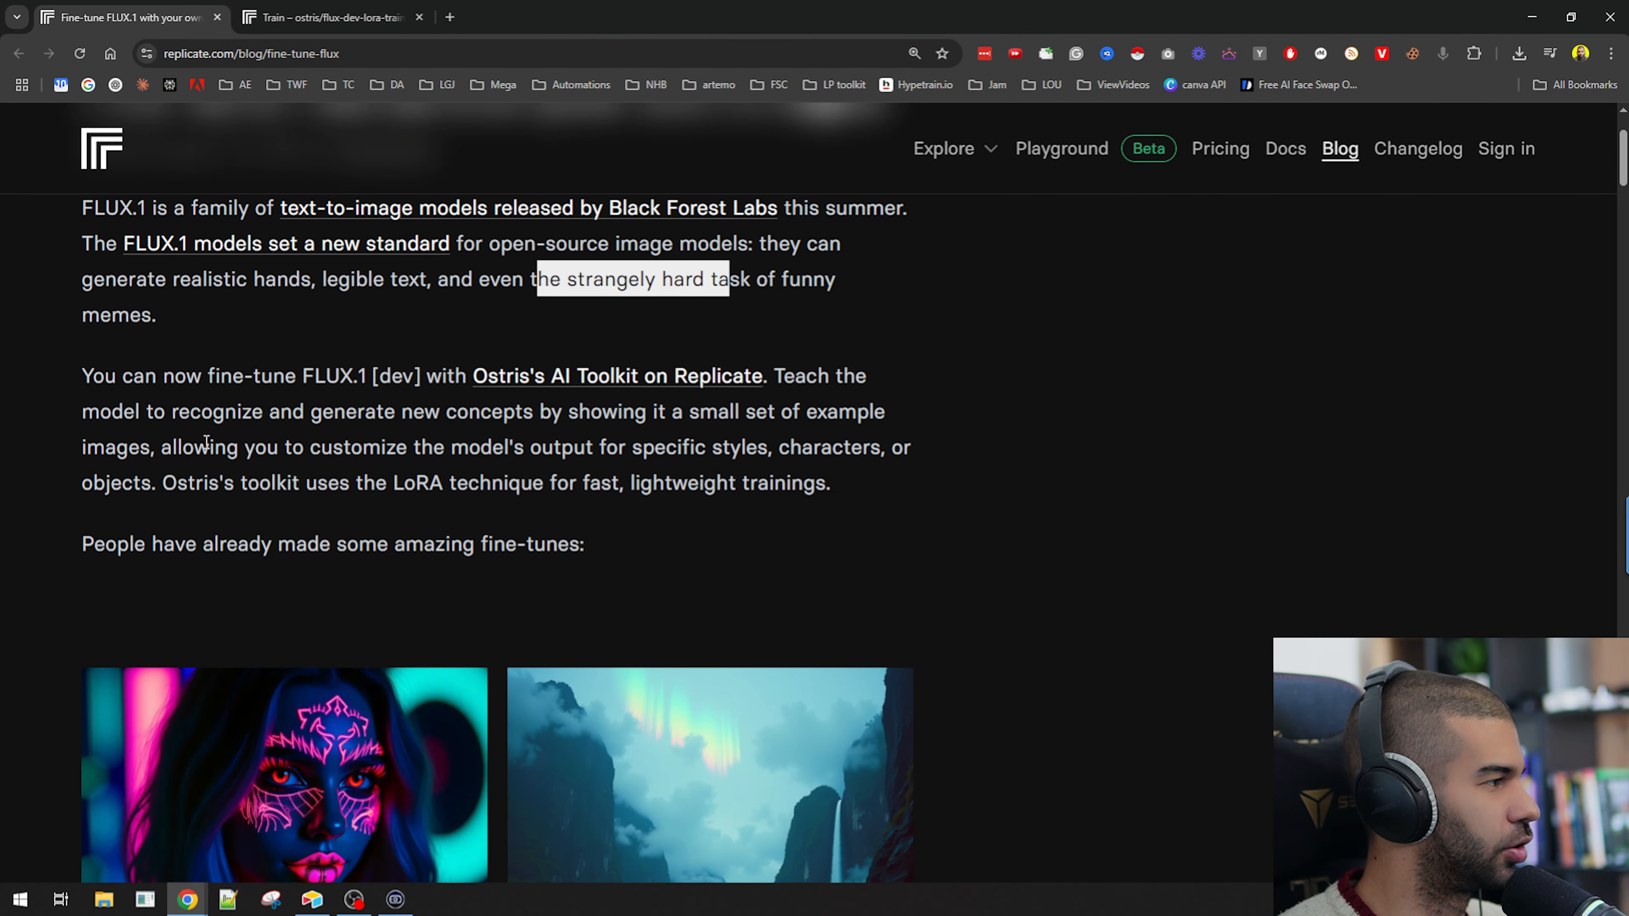
left_click_drag(132, 375, 386, 376)
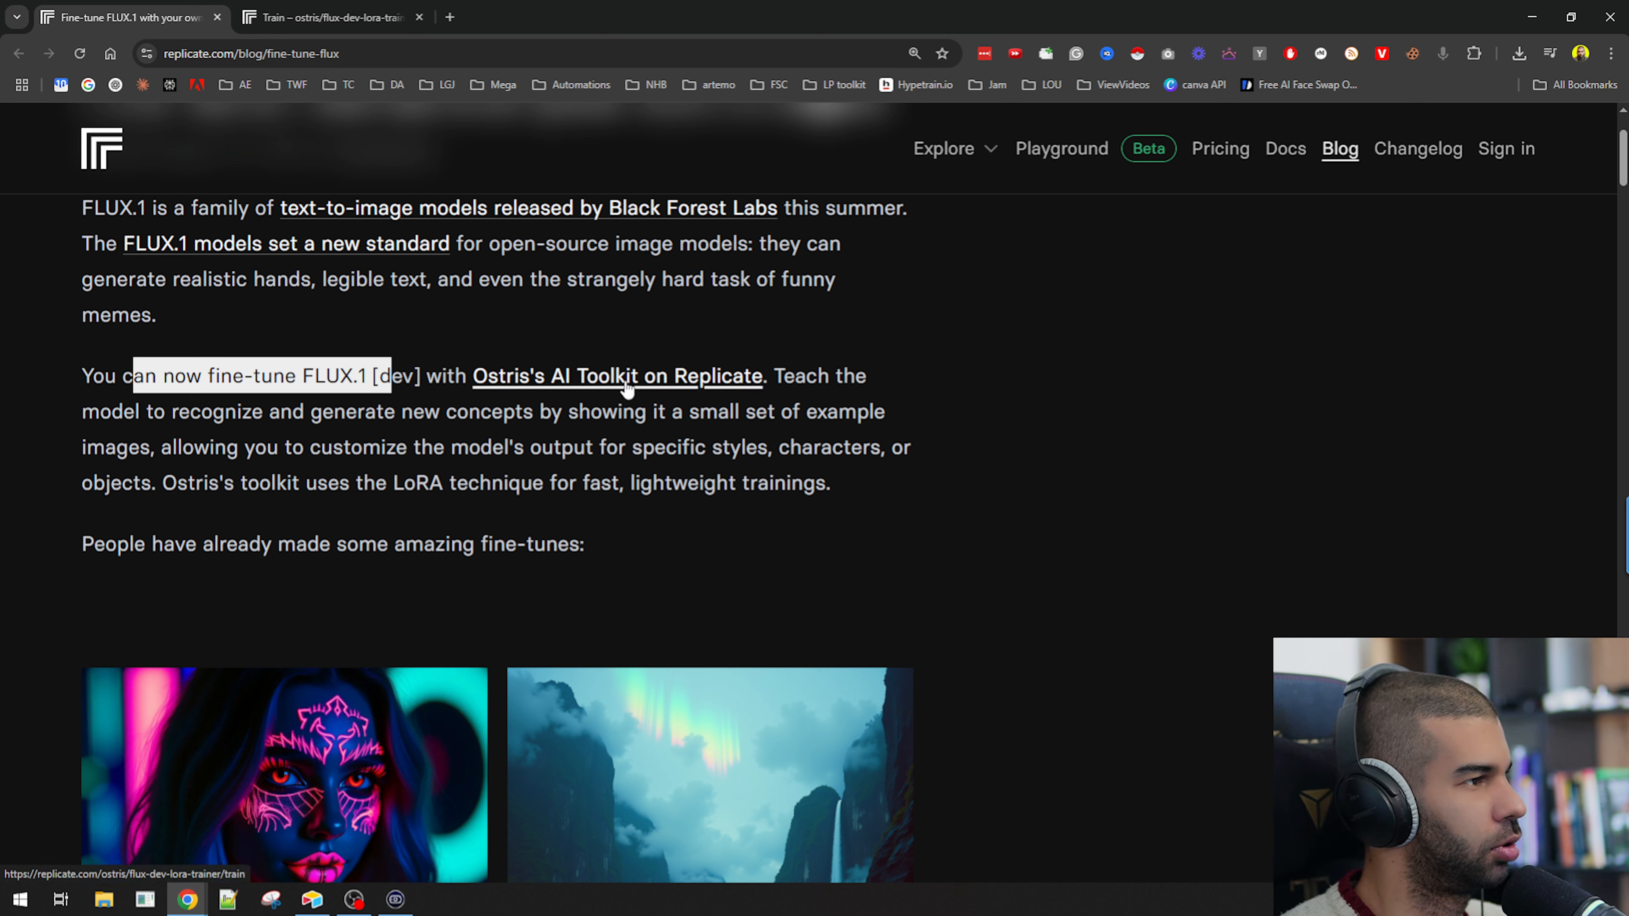
left_click_drag(140, 411, 491, 411)
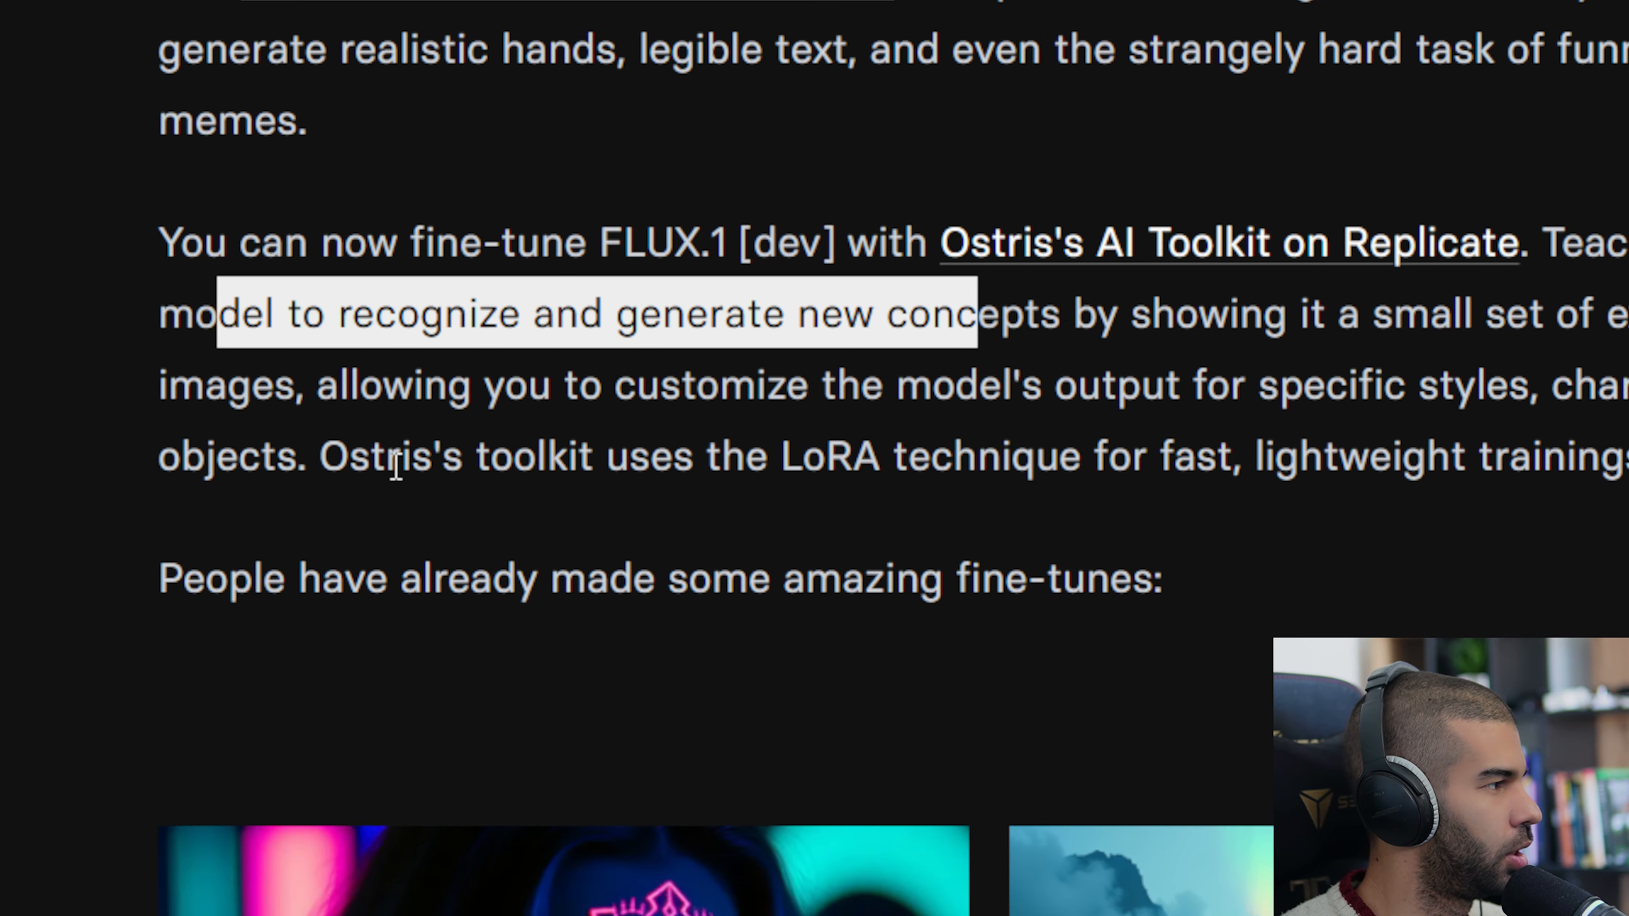
left_click_drag(403, 526, 656, 520)
left_click_drag(652, 455, 823, 456)
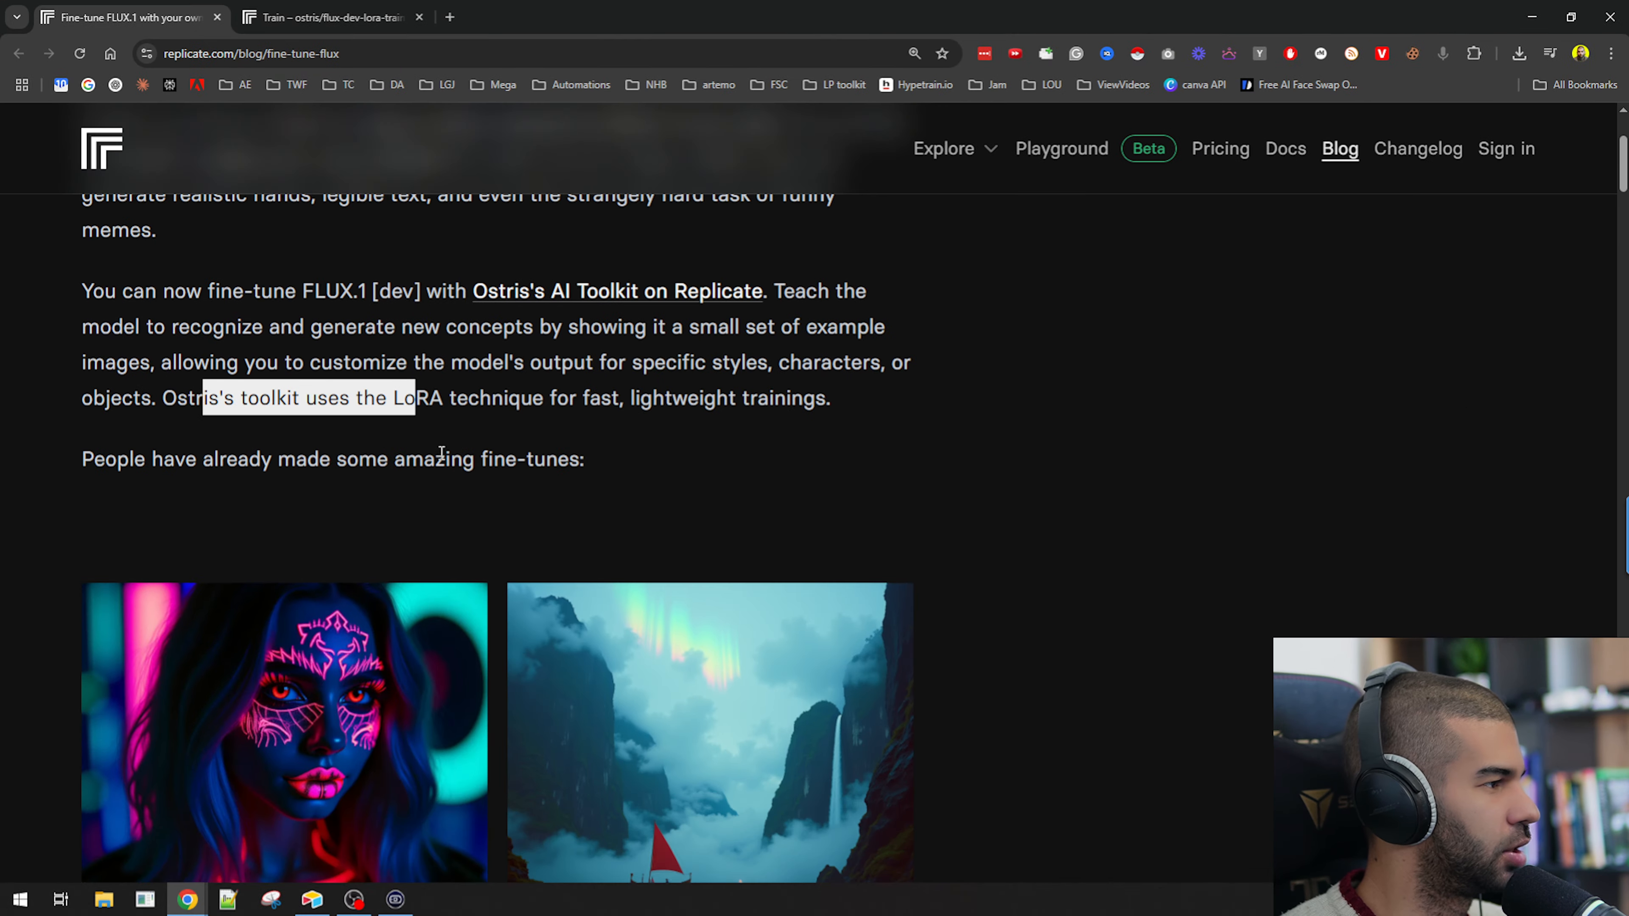
scroll(455, 371, "down", 3)
scroll(455, 371, "up", 3)
left_click(378, 395)
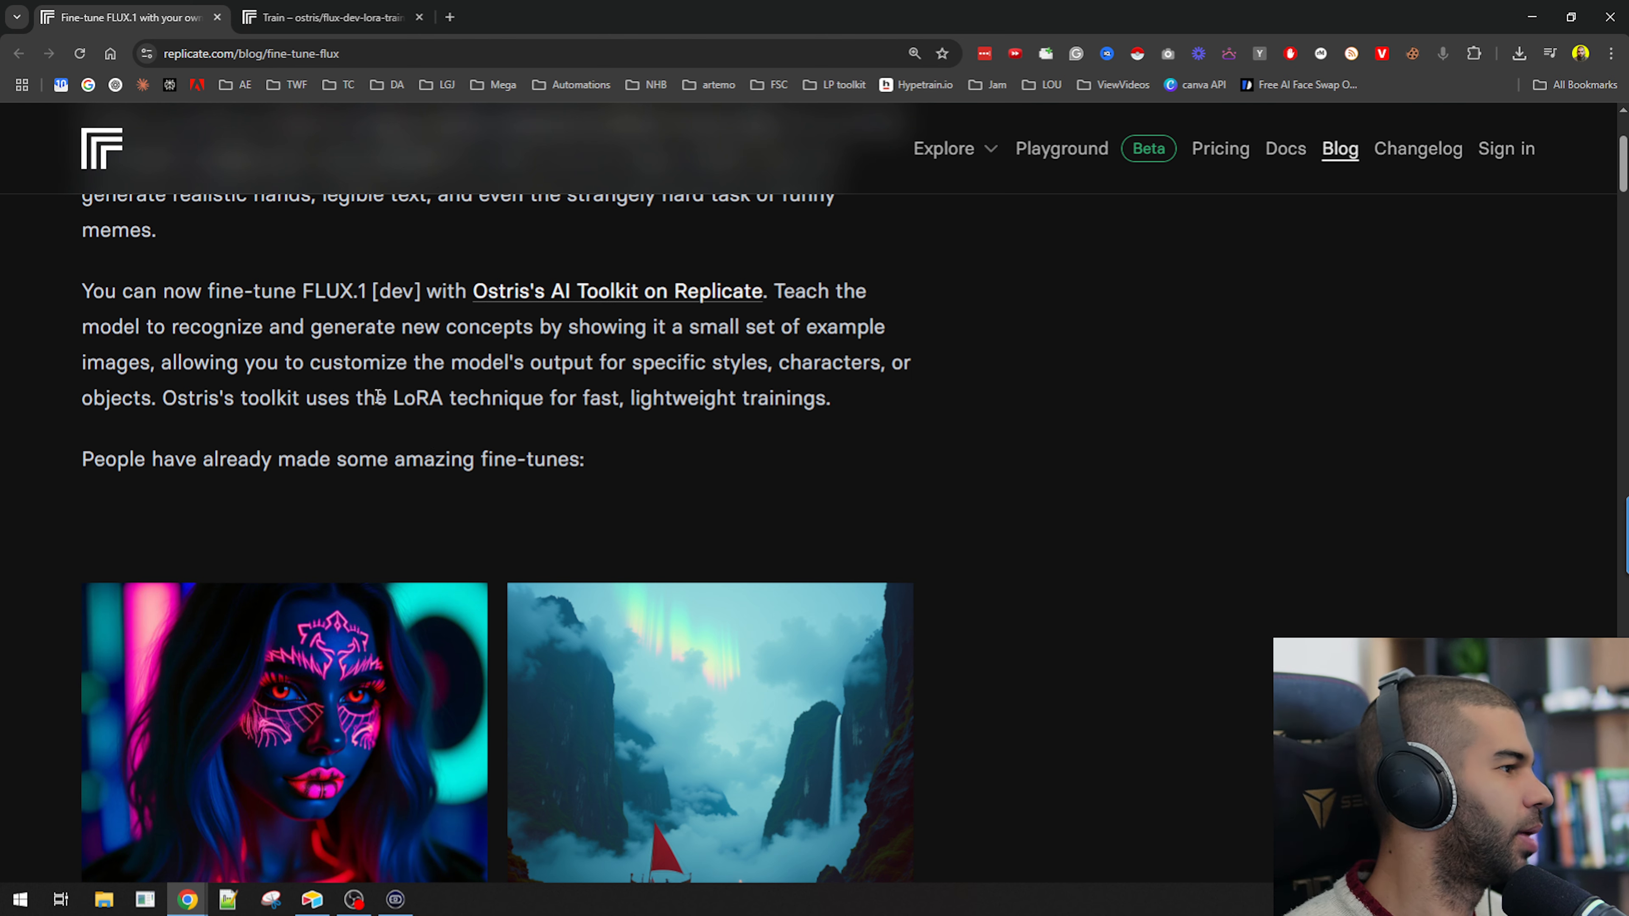
Copy the phrase "LoRA technique" and search for "what does LoRA technique stand for" in a new tab.
double_click(409, 398)
left_click_drag(424, 401, 544, 405)
key("ctrl+c")
key("ctrl+t")
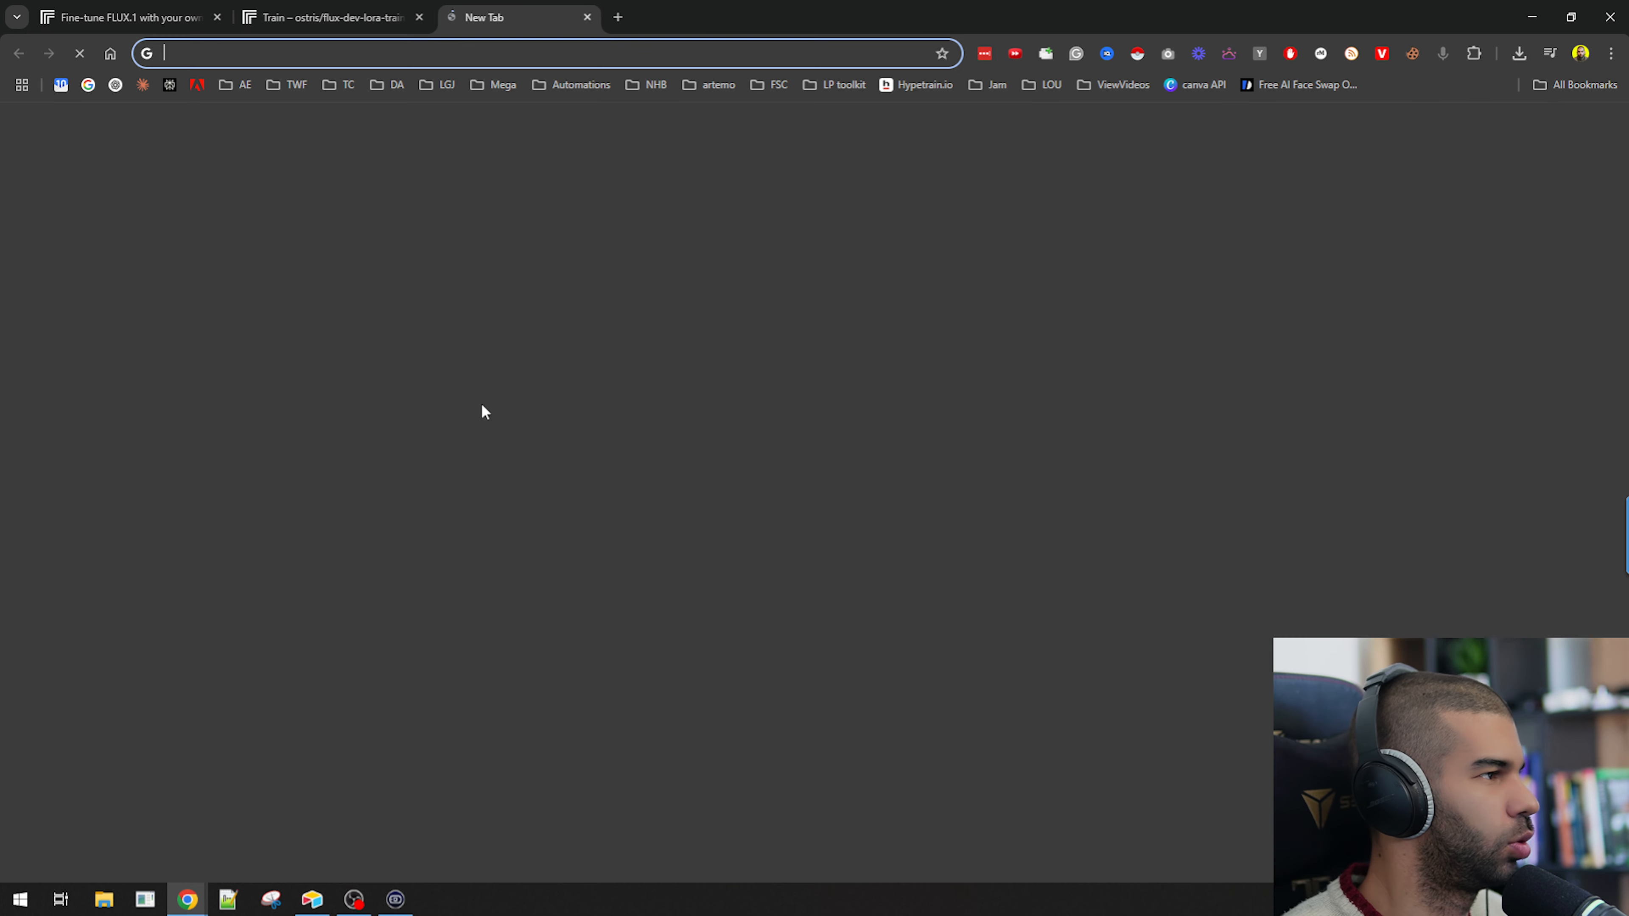
type("what does")
key("ctrl+v")
type("stand ")
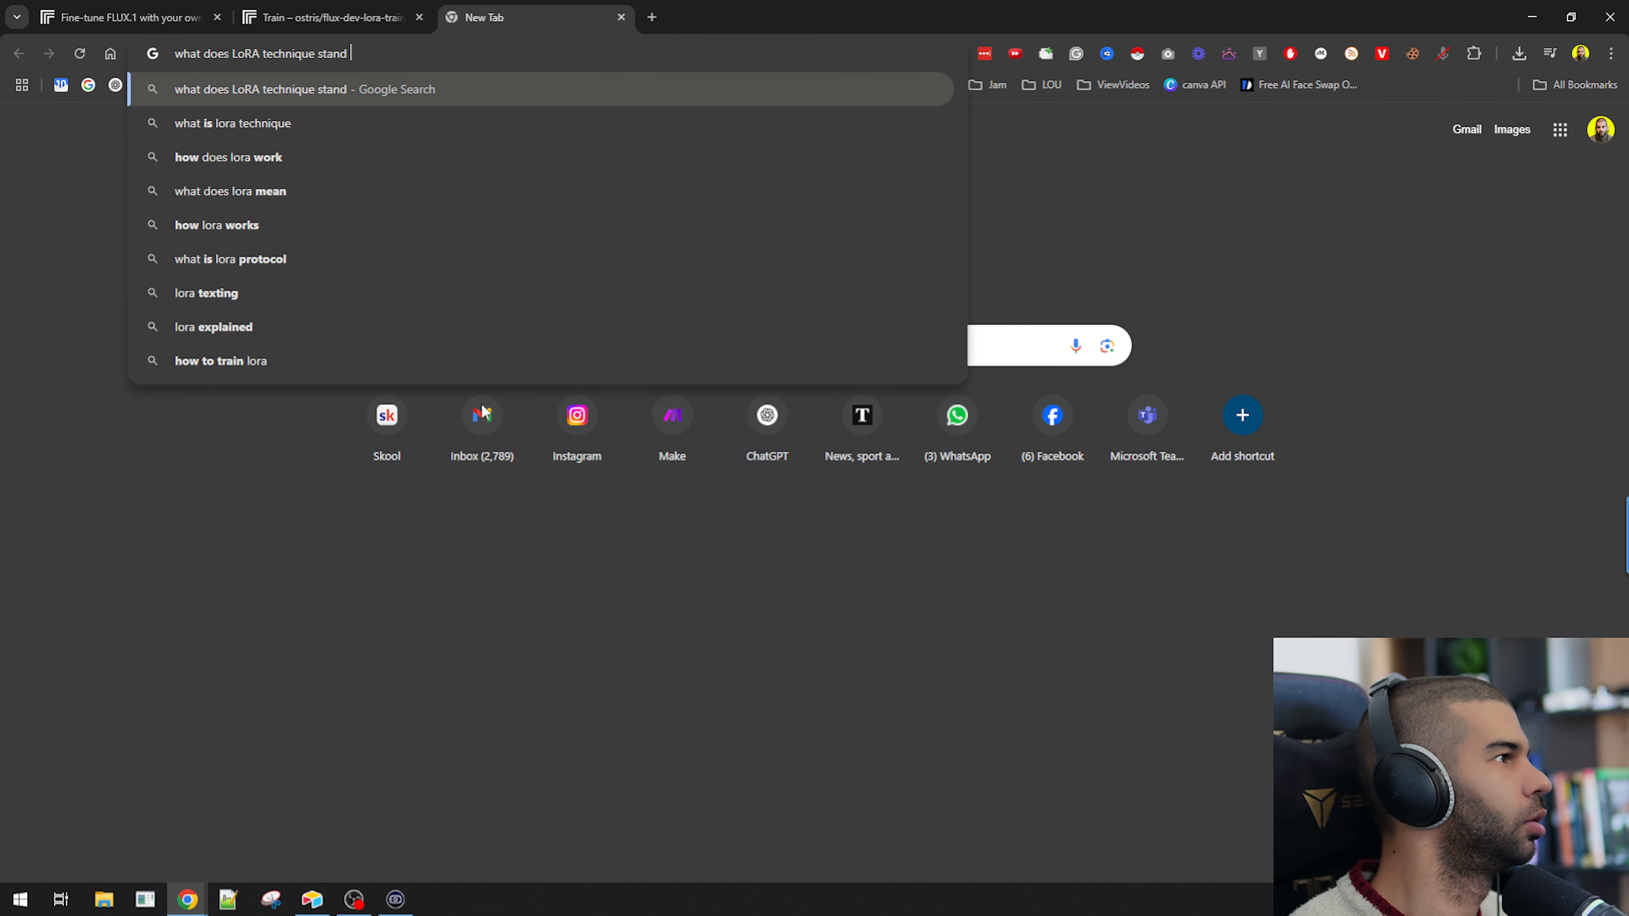
type("for")
key("Return")
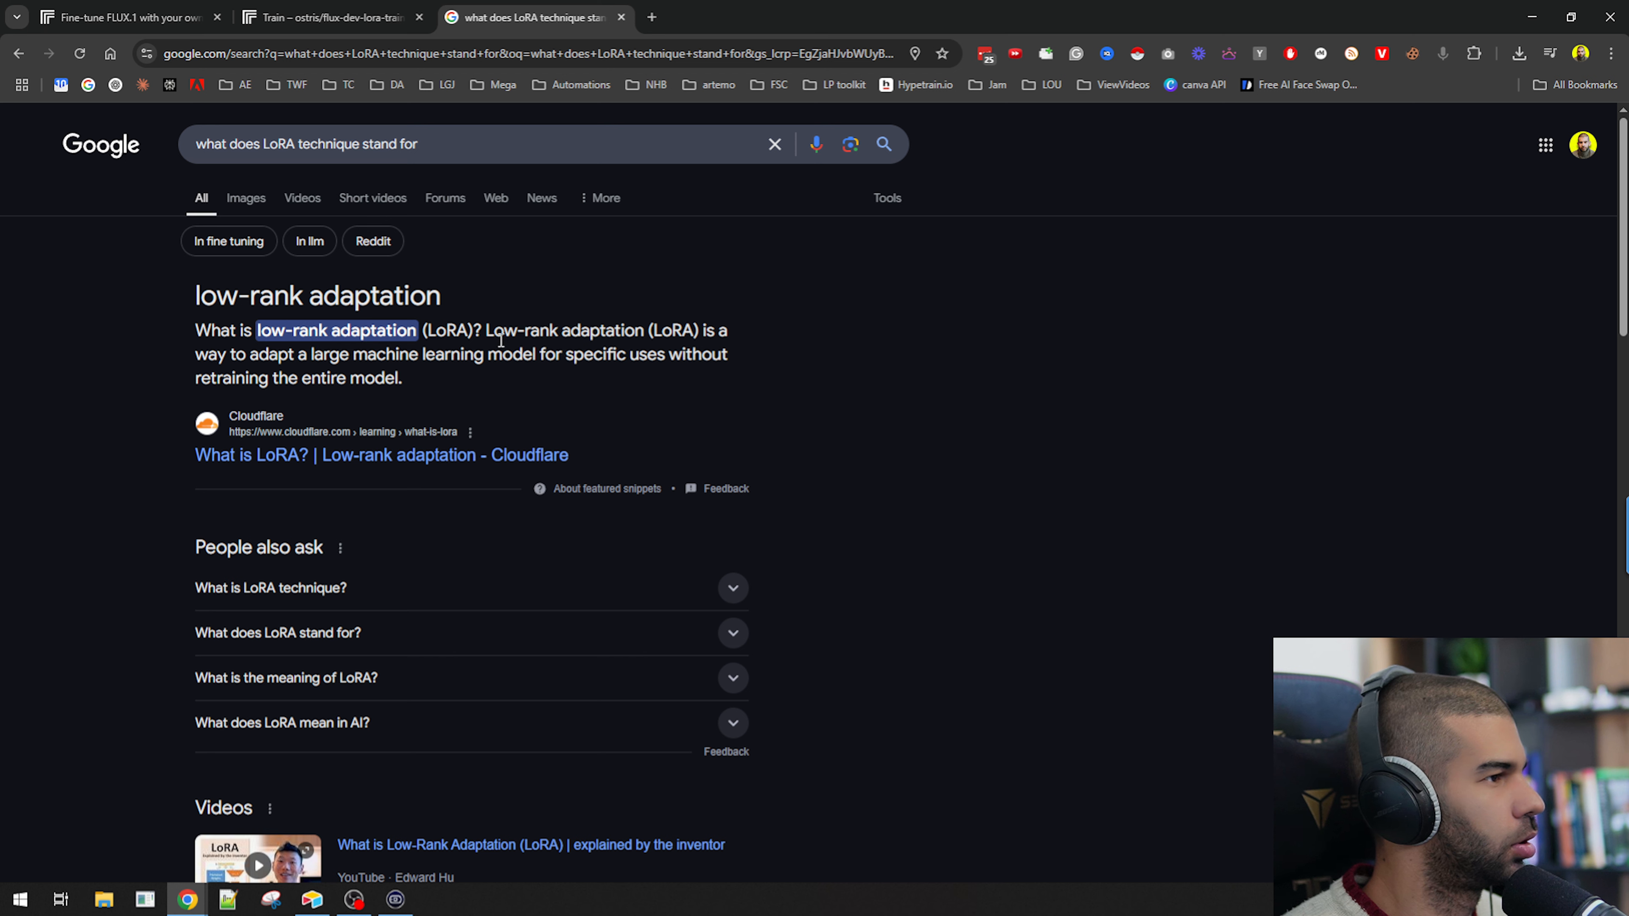
Read the search result's definition of LoRA, highlighting its key phrases.
left_click_drag(263, 357, 664, 356)
left_click(293, 327)
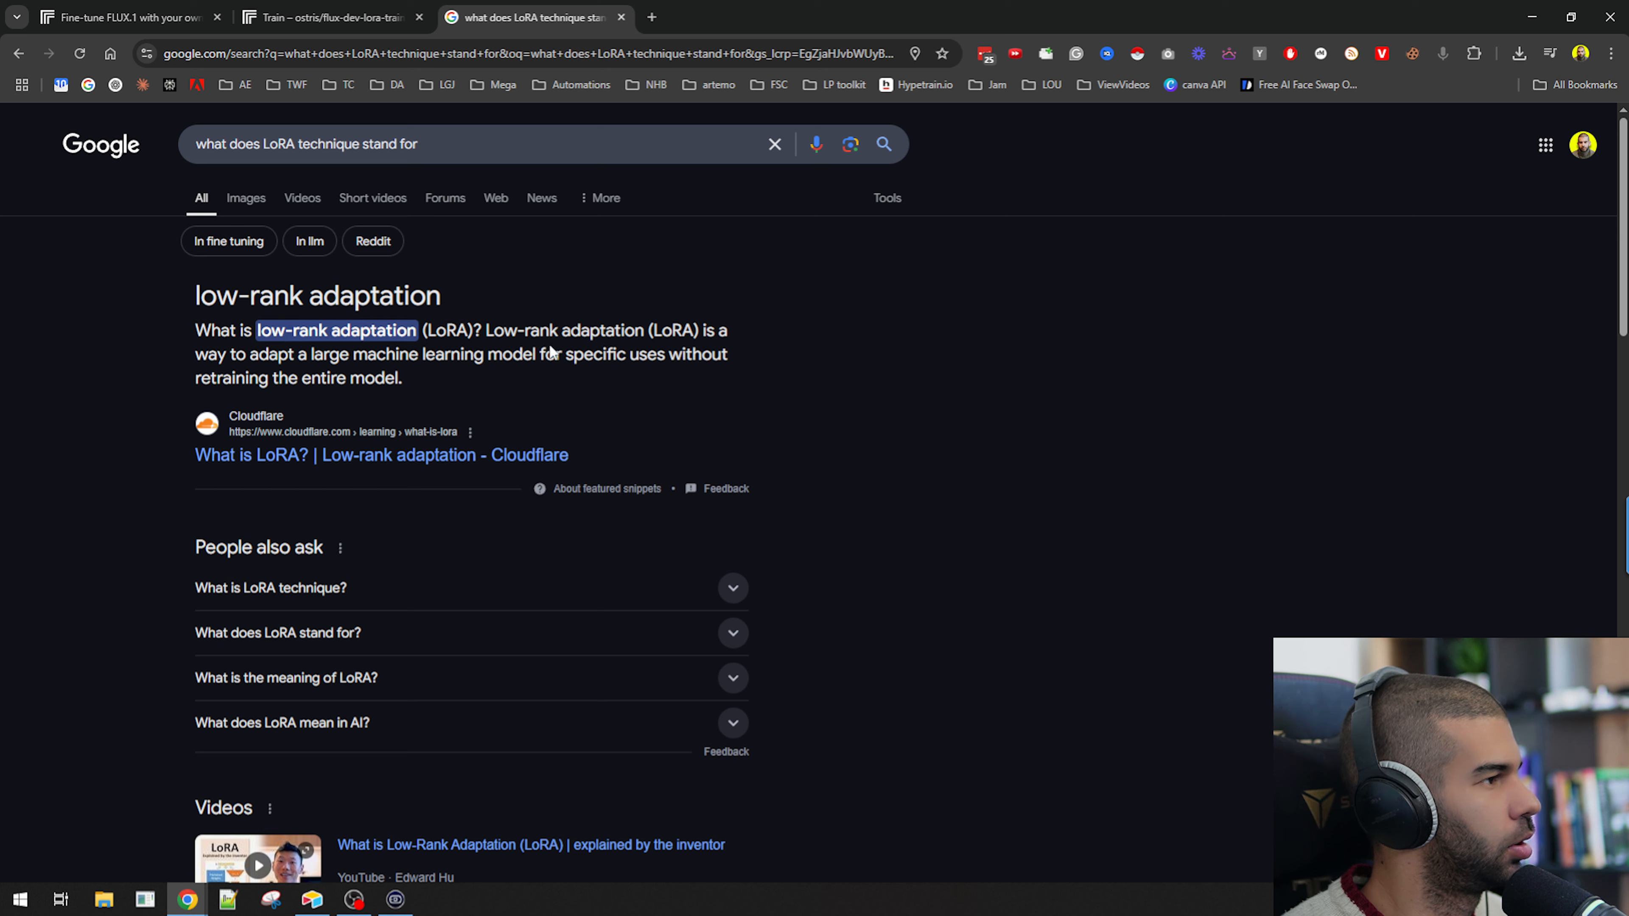
left_click_drag(420, 356, 645, 357)
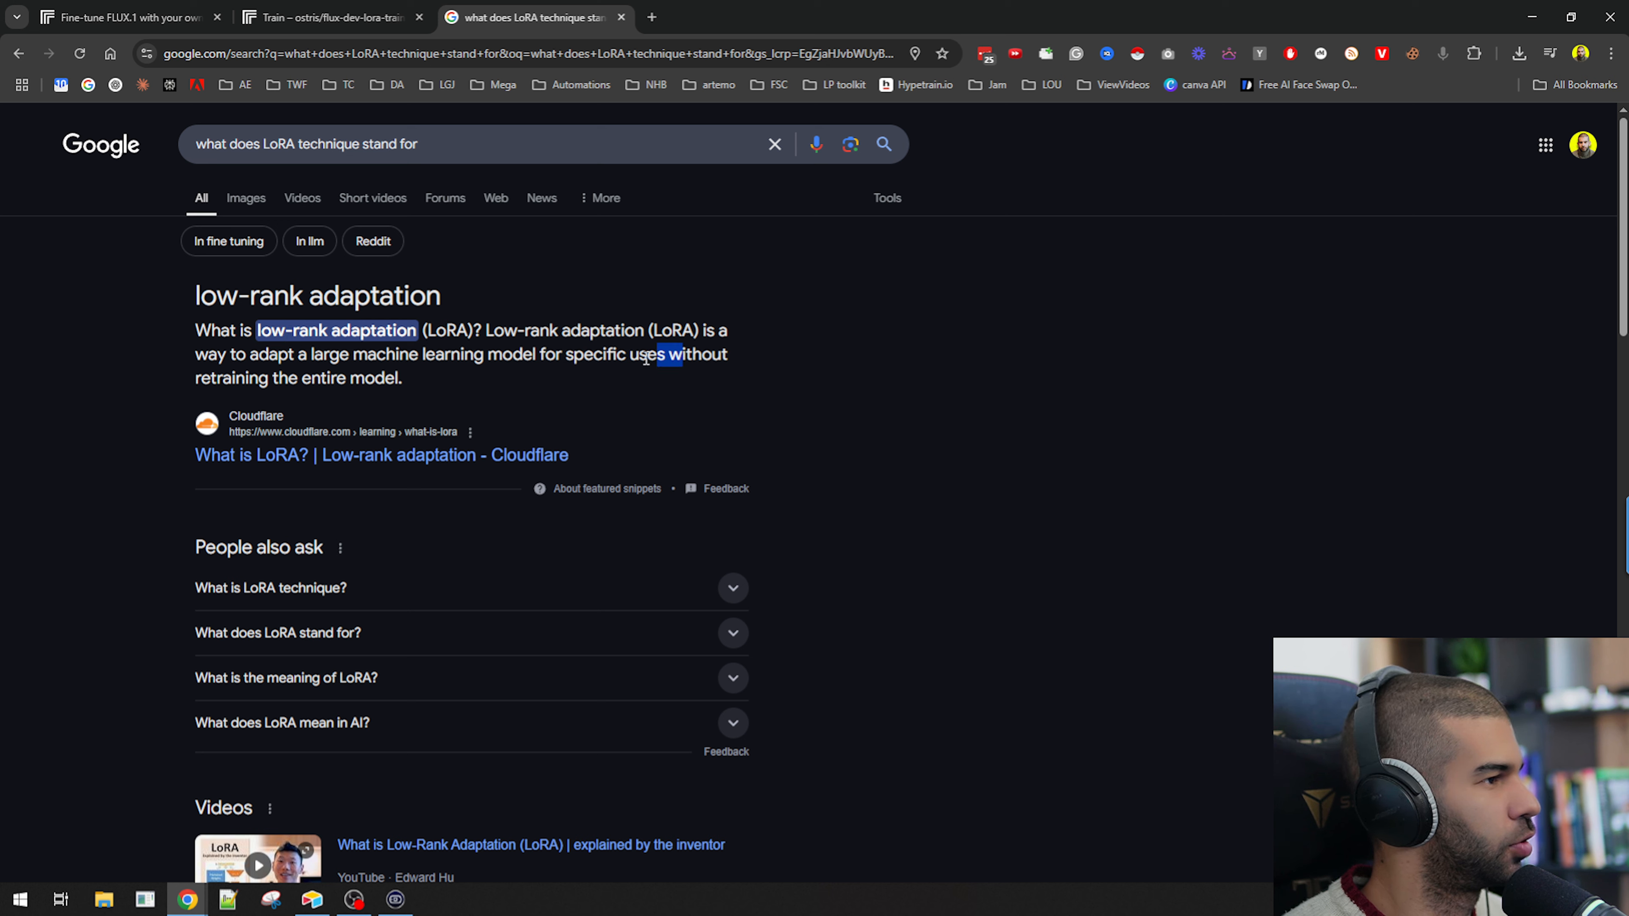
left_click_drag(235, 377, 350, 374)
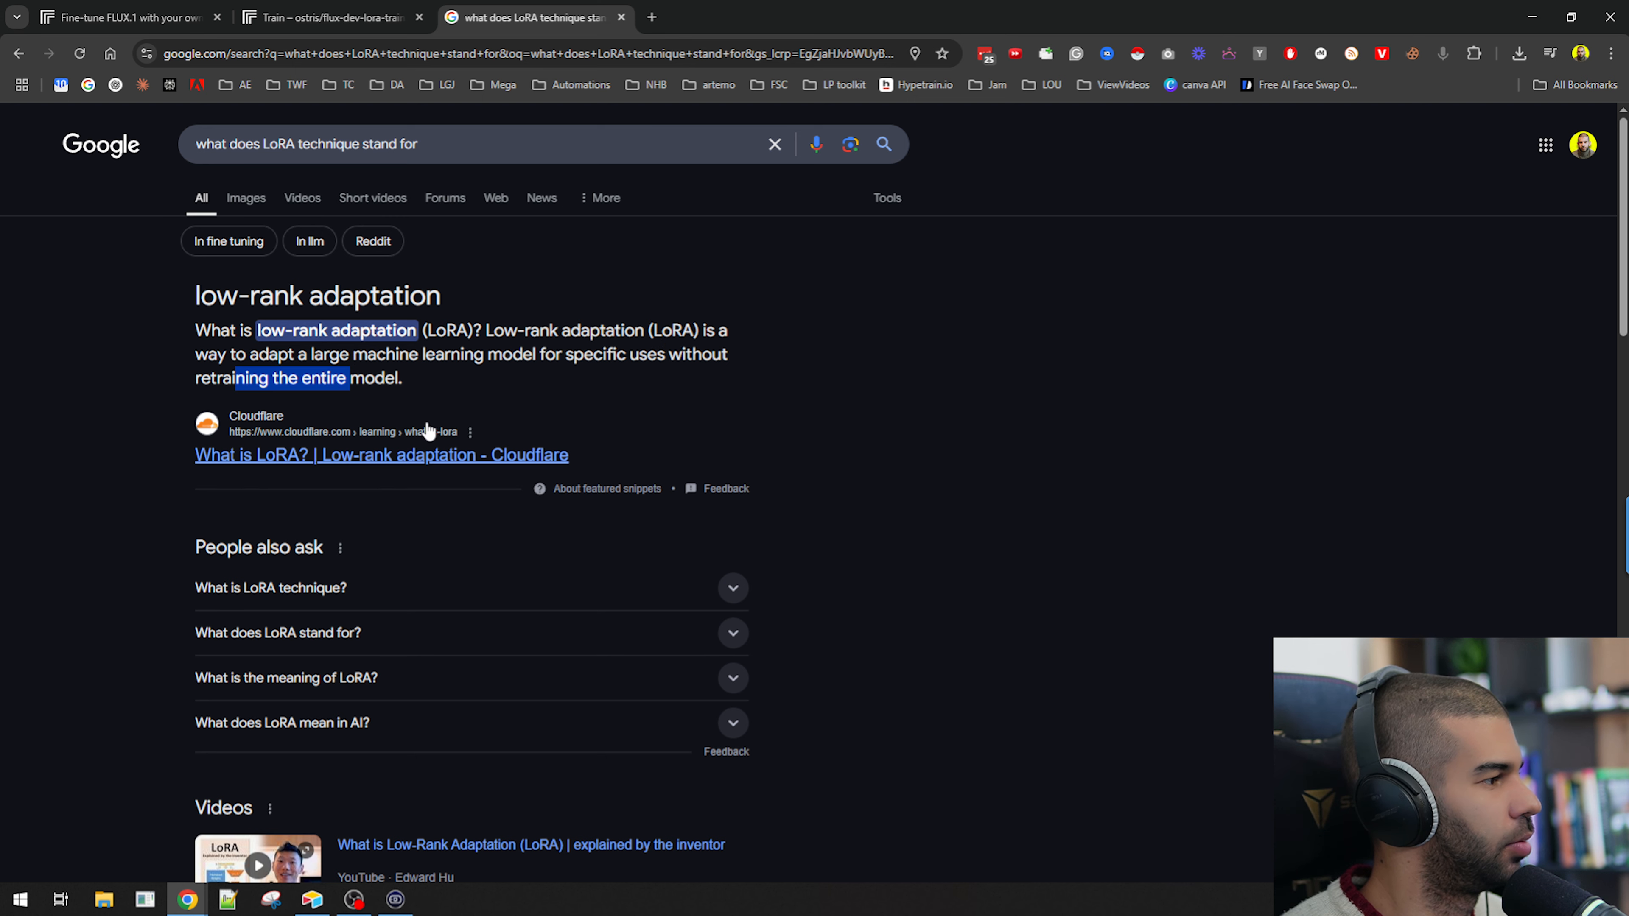
Return to the blog post and browse through the example fine-tuned images.
left_click(327, 18)
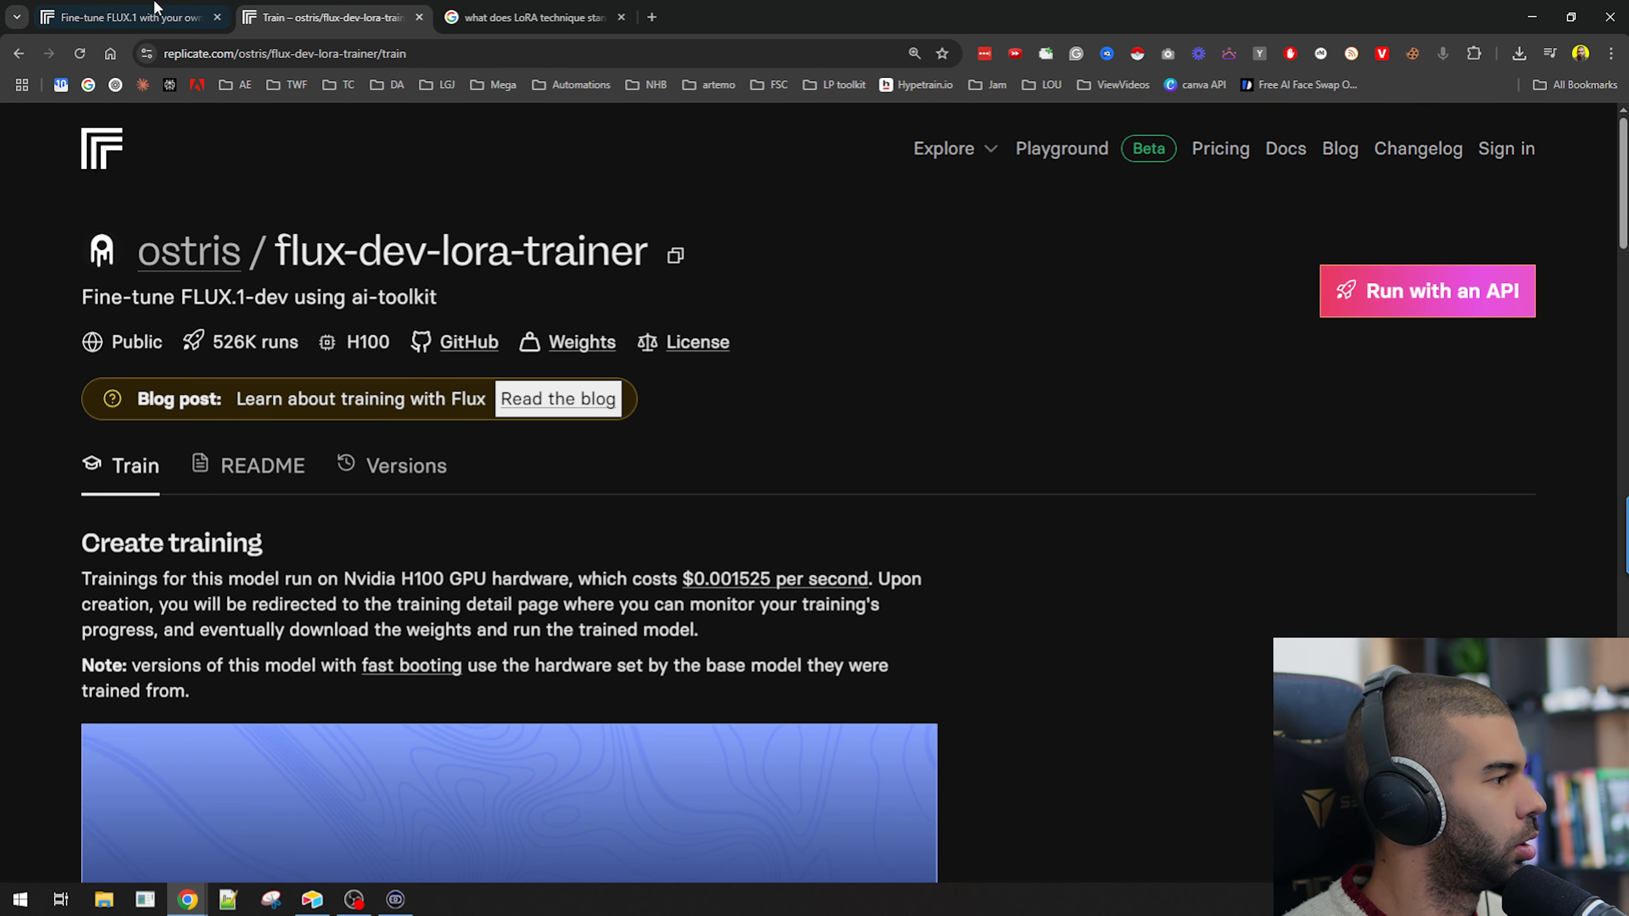
left_click(121, 18)
left_click_drag(164, 459, 434, 462)
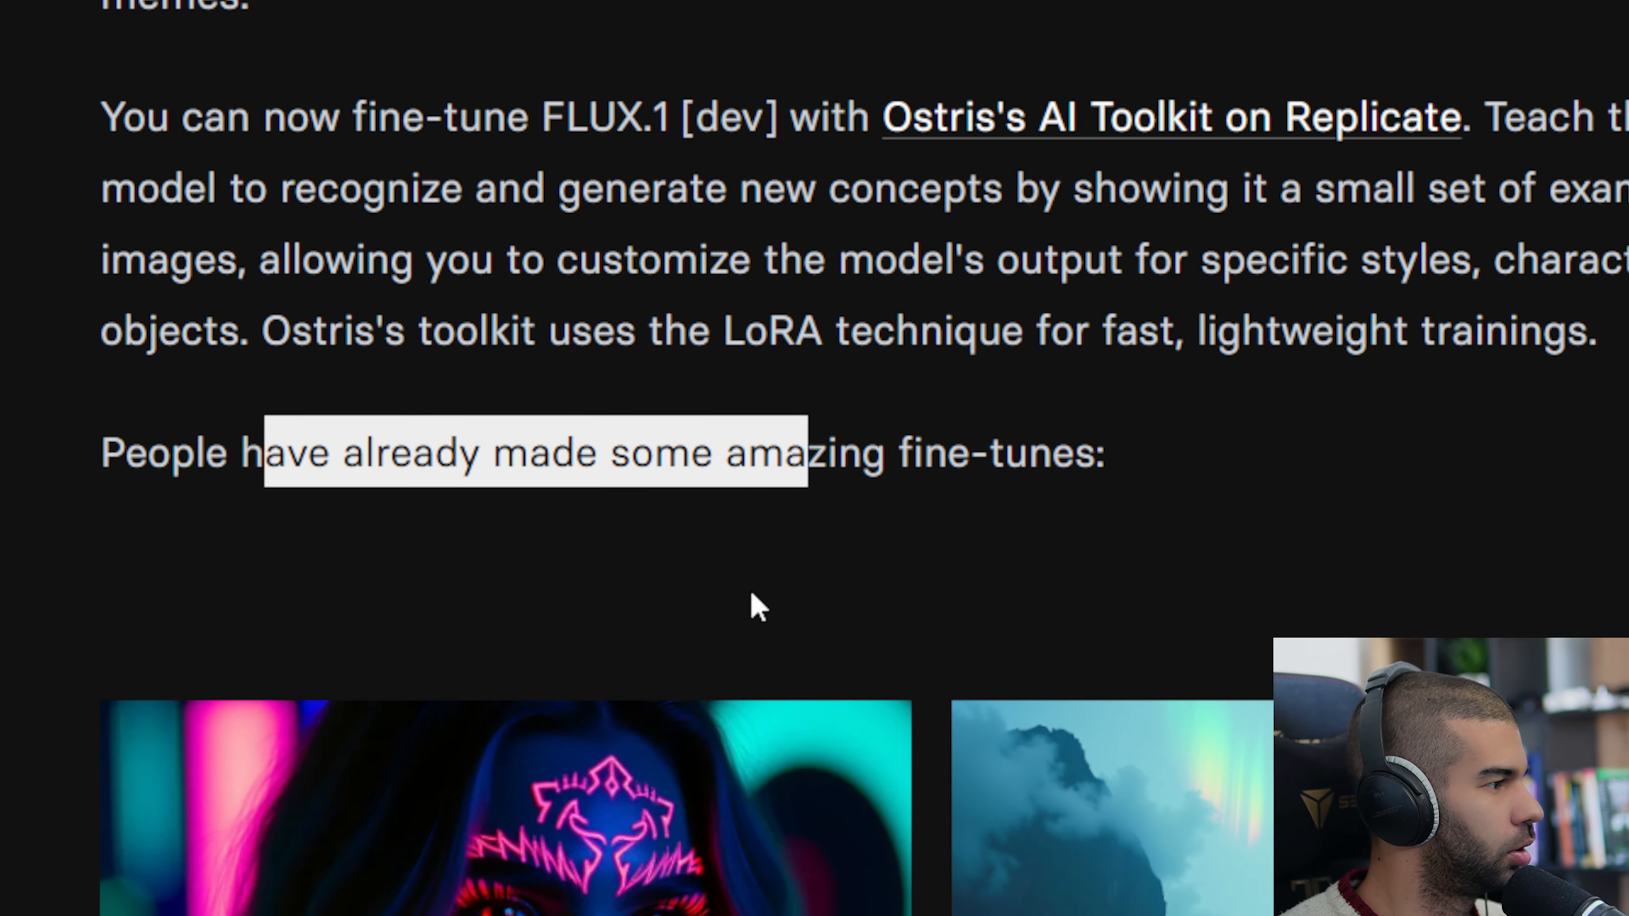
scroll(771, 567, "down", 3)
scroll(520, 603, "down", 3)
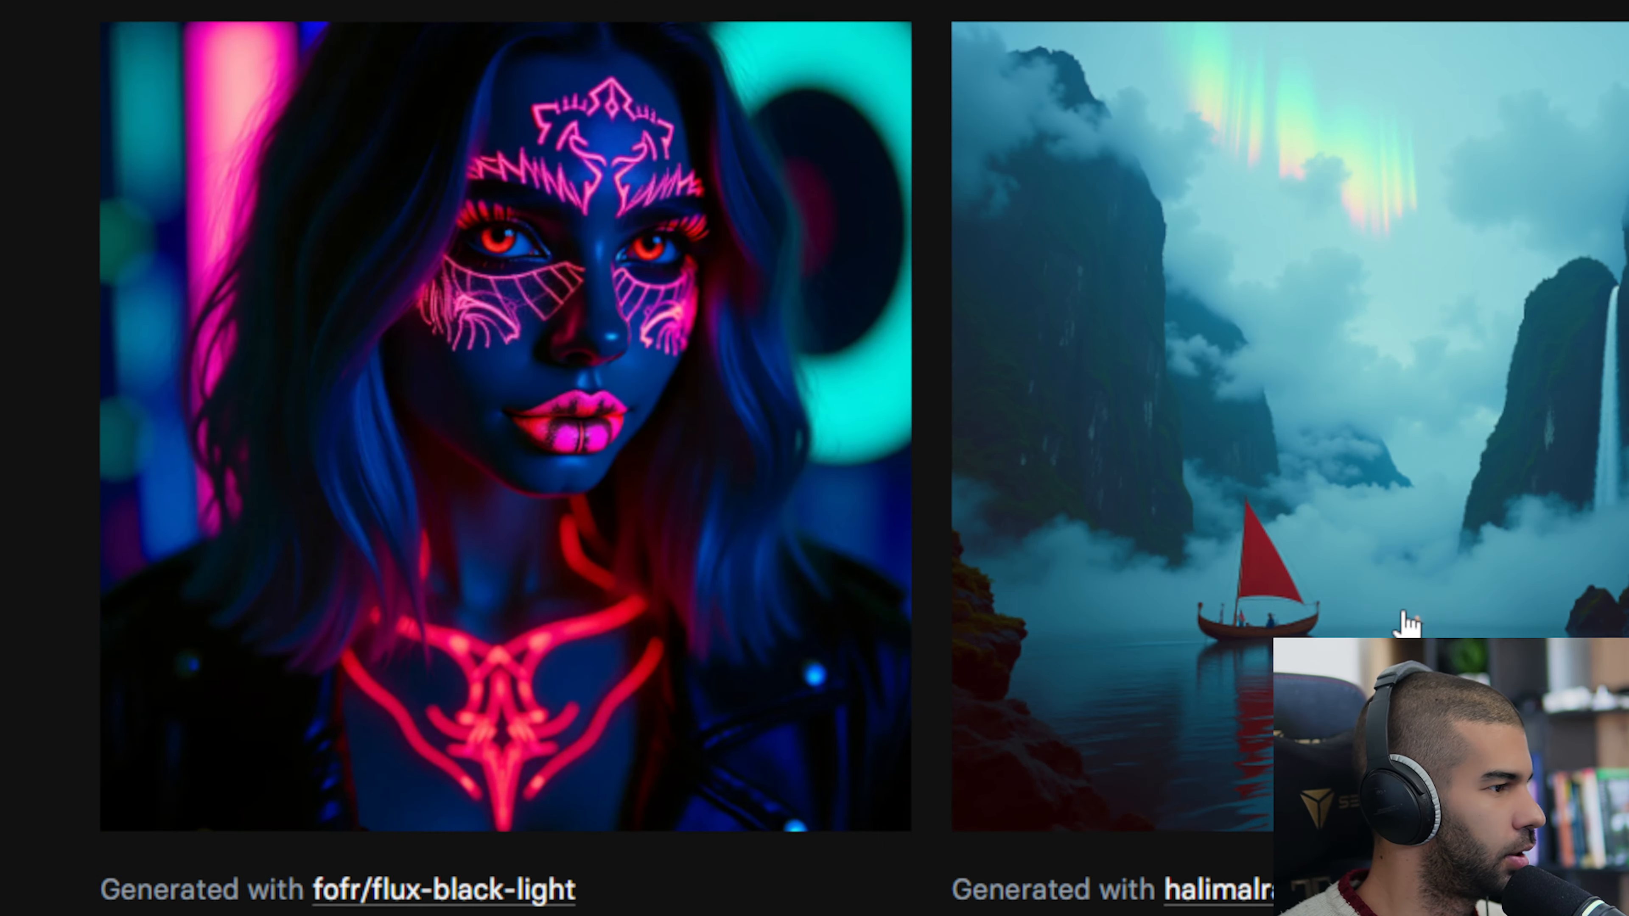
scroll(1407, 622, "down", 5)
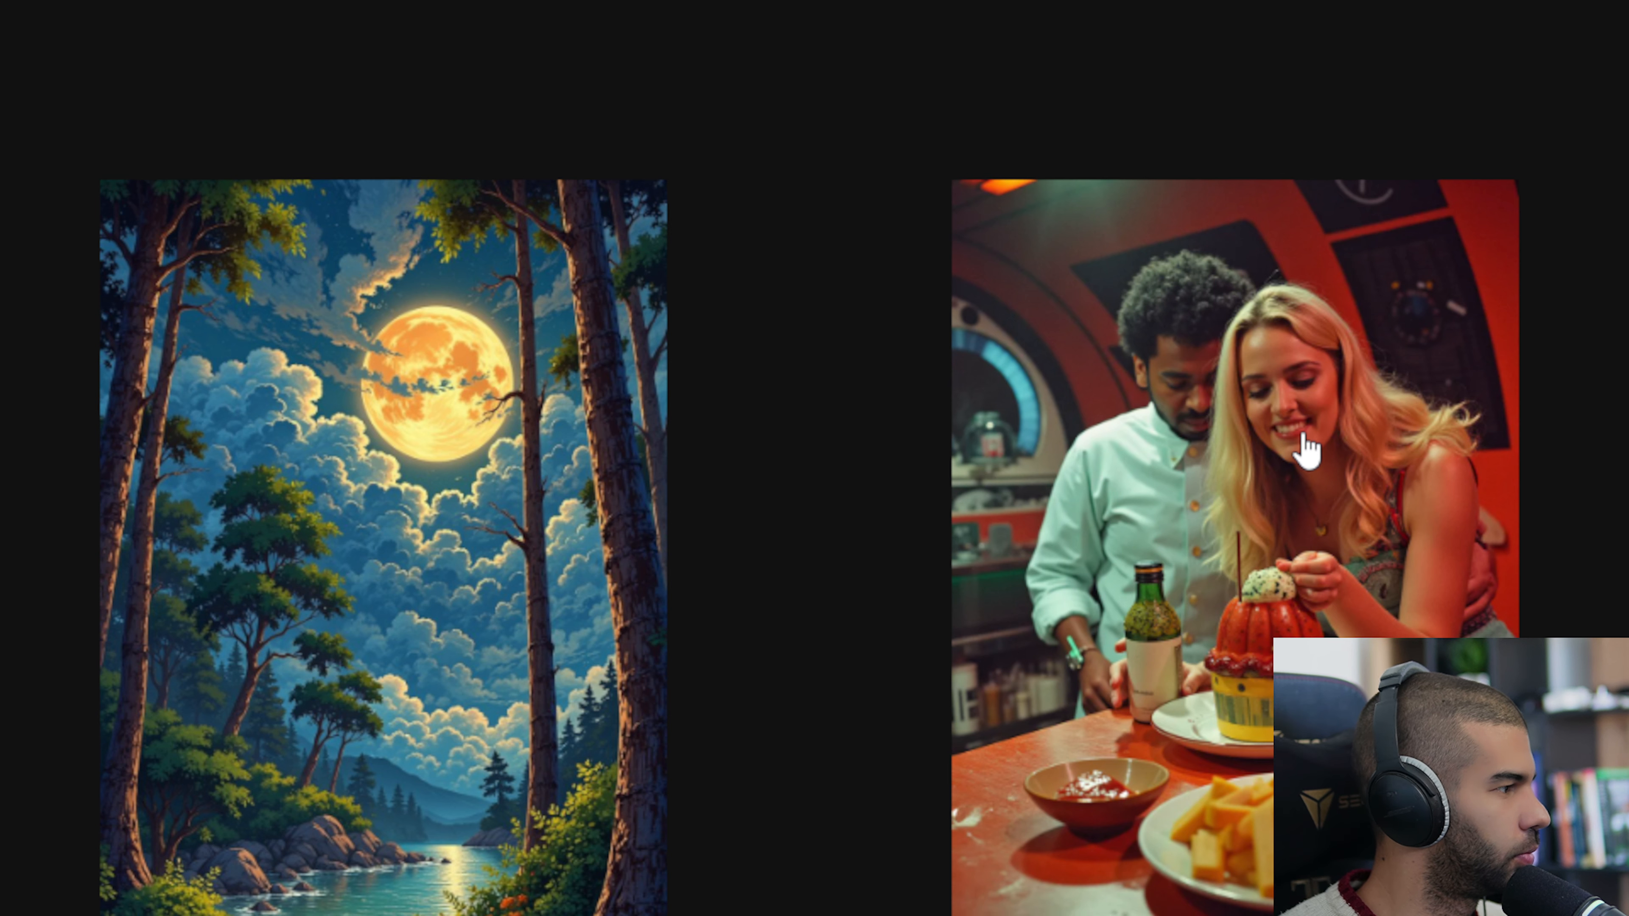
scroll(1305, 452, "down", 10)
scroll(1277, 495, "down", 5)
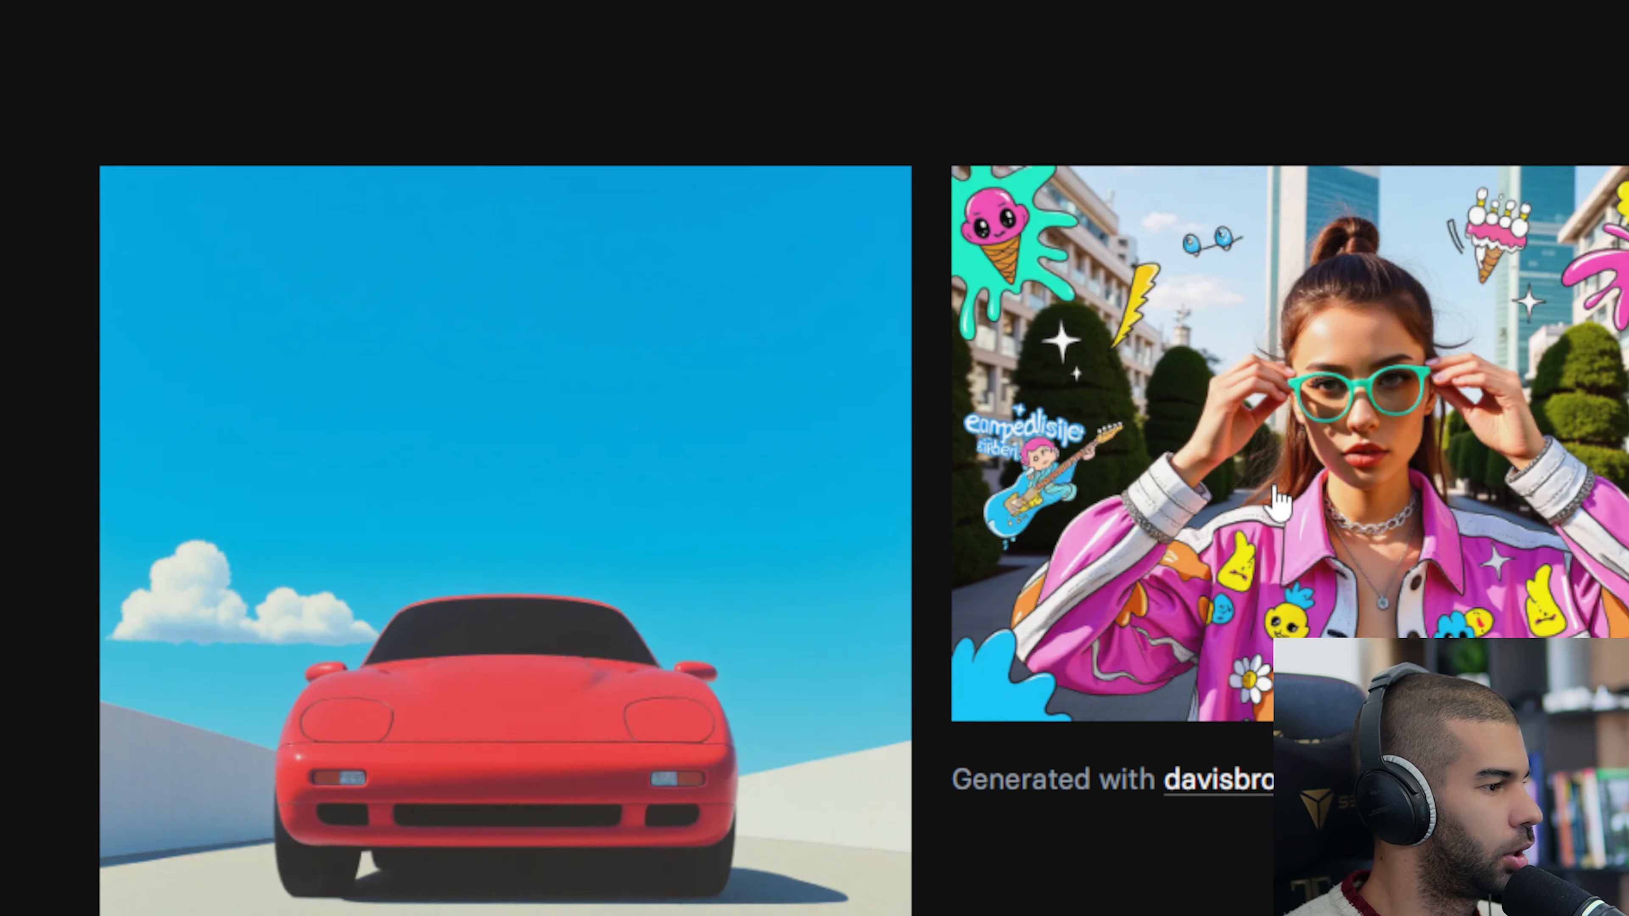
scroll(1415, 513, "down", 10)
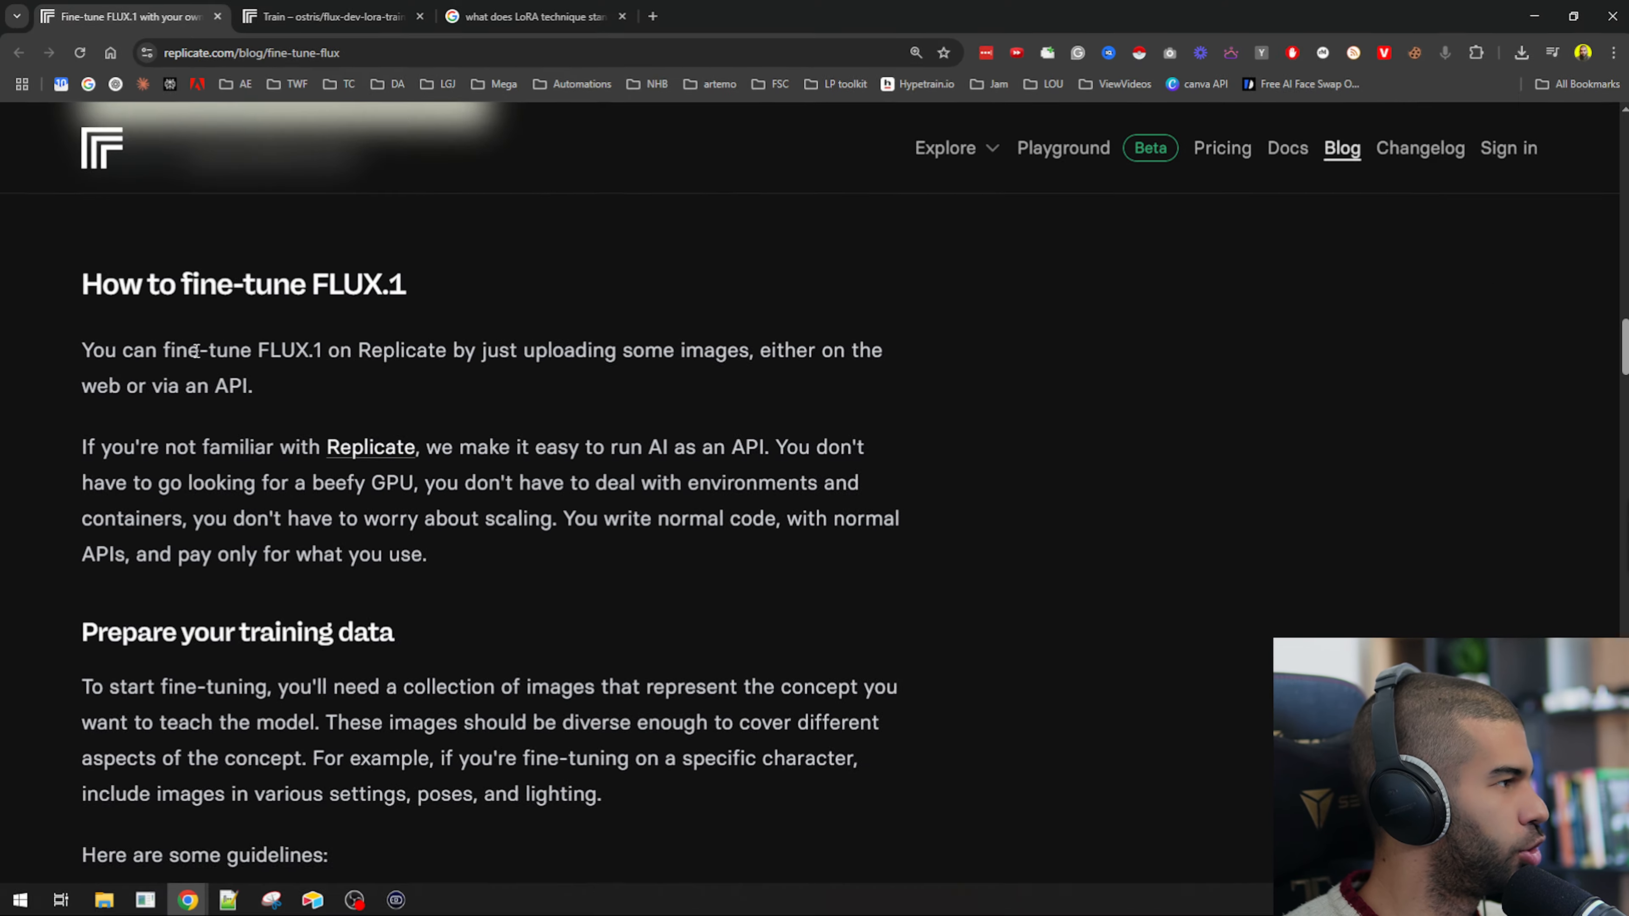
Read the How to fine-tune FLUX.1 section about using Replicate on the web or via API.
left_click_drag(335, 237, 1376, 222)
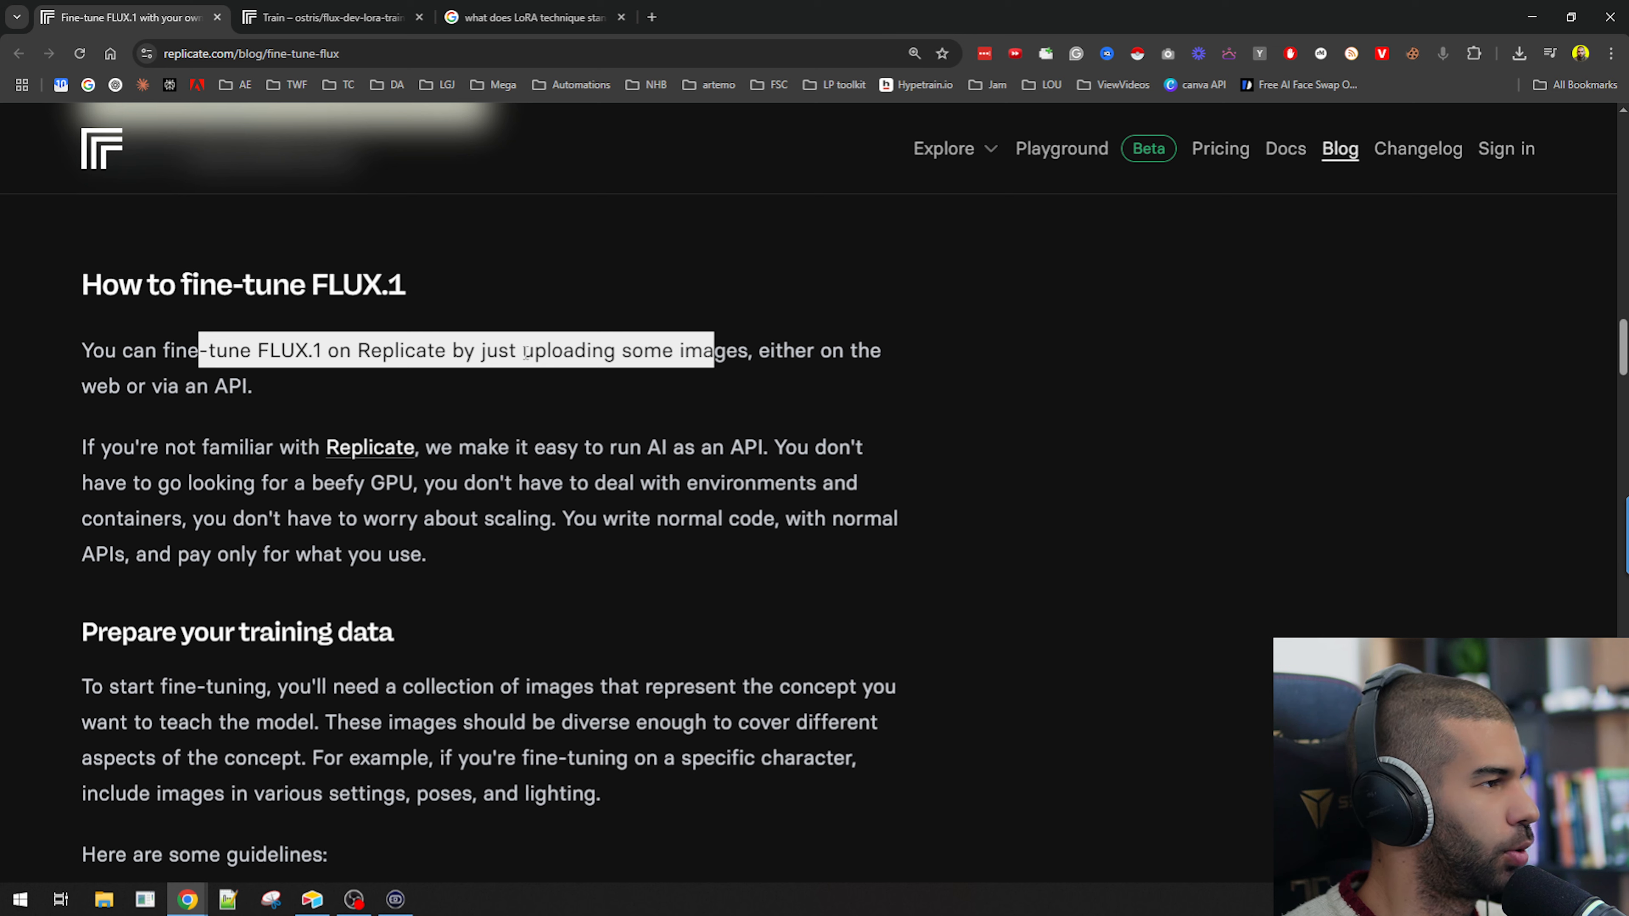
left_click_drag(96, 386, 222, 386)
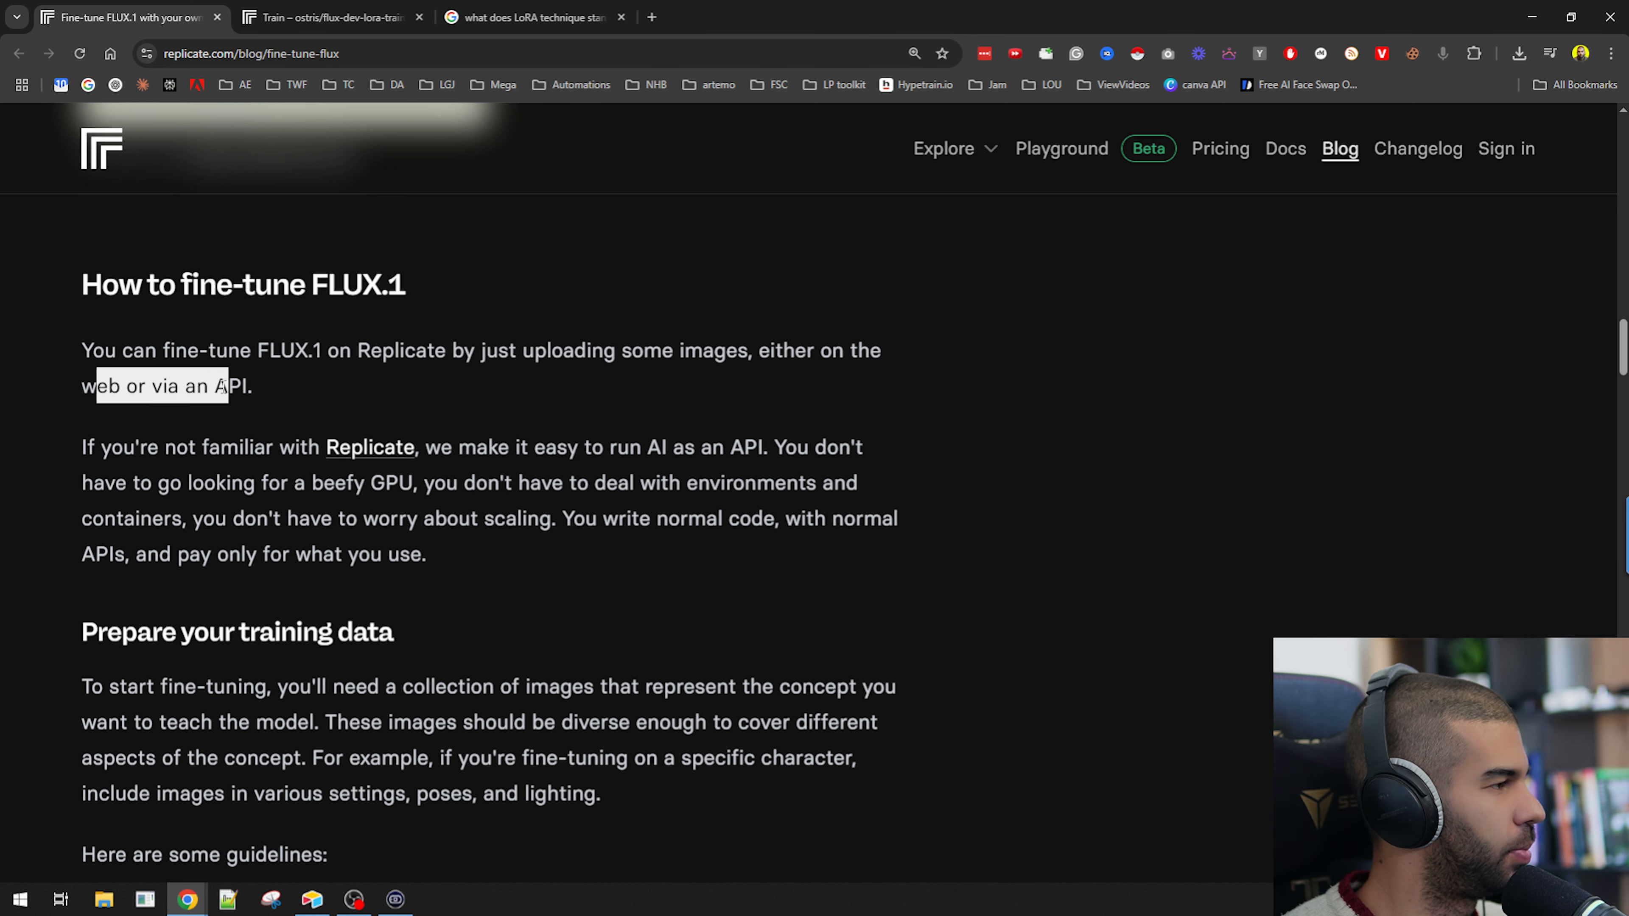
left_click(223, 387)
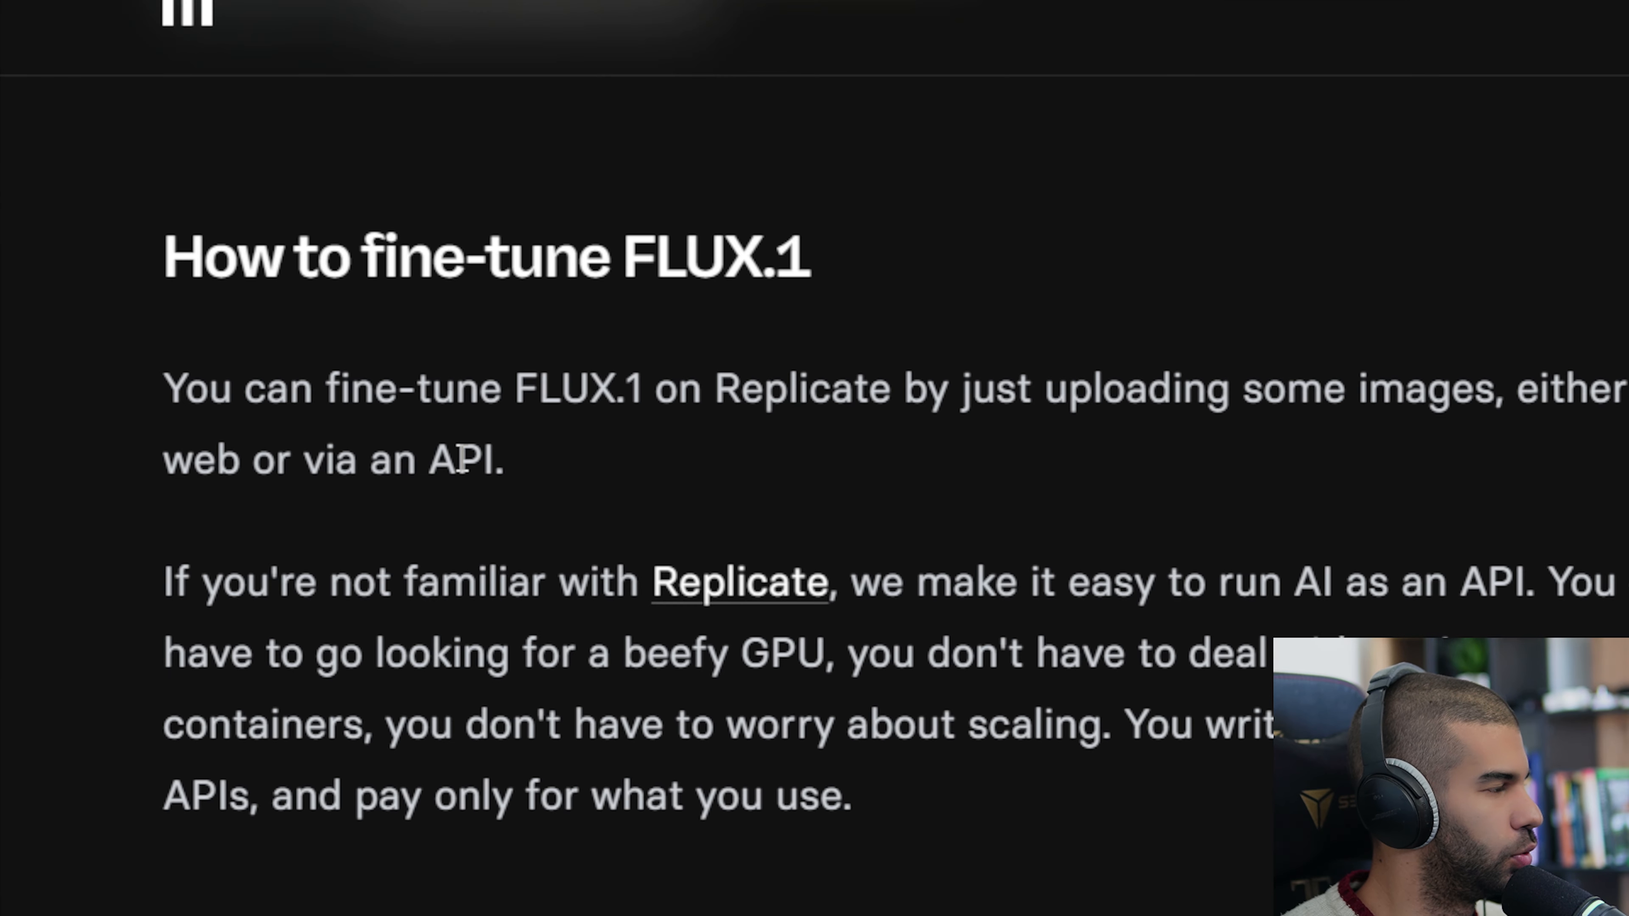
double_click(462, 460)
scroll(239, 385, "down", 3)
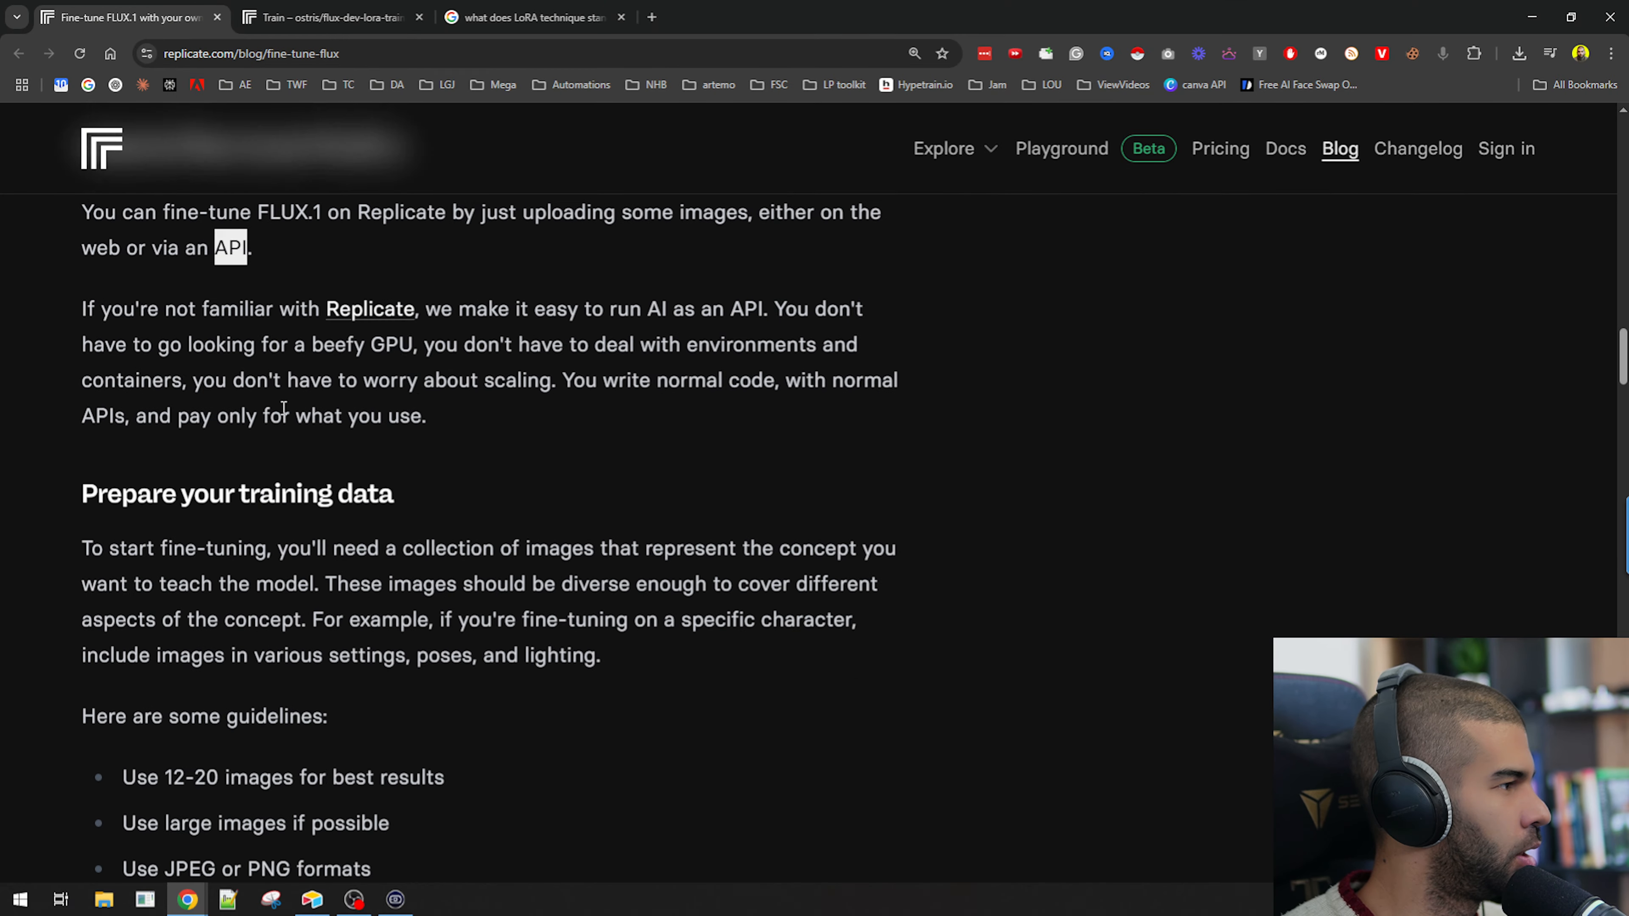
left_click_drag(579, 277, 813, 301)
left_click(476, 270)
left_click_drag(498, 277, 748, 282)
left_click_drag(93, 313, 452, 309)
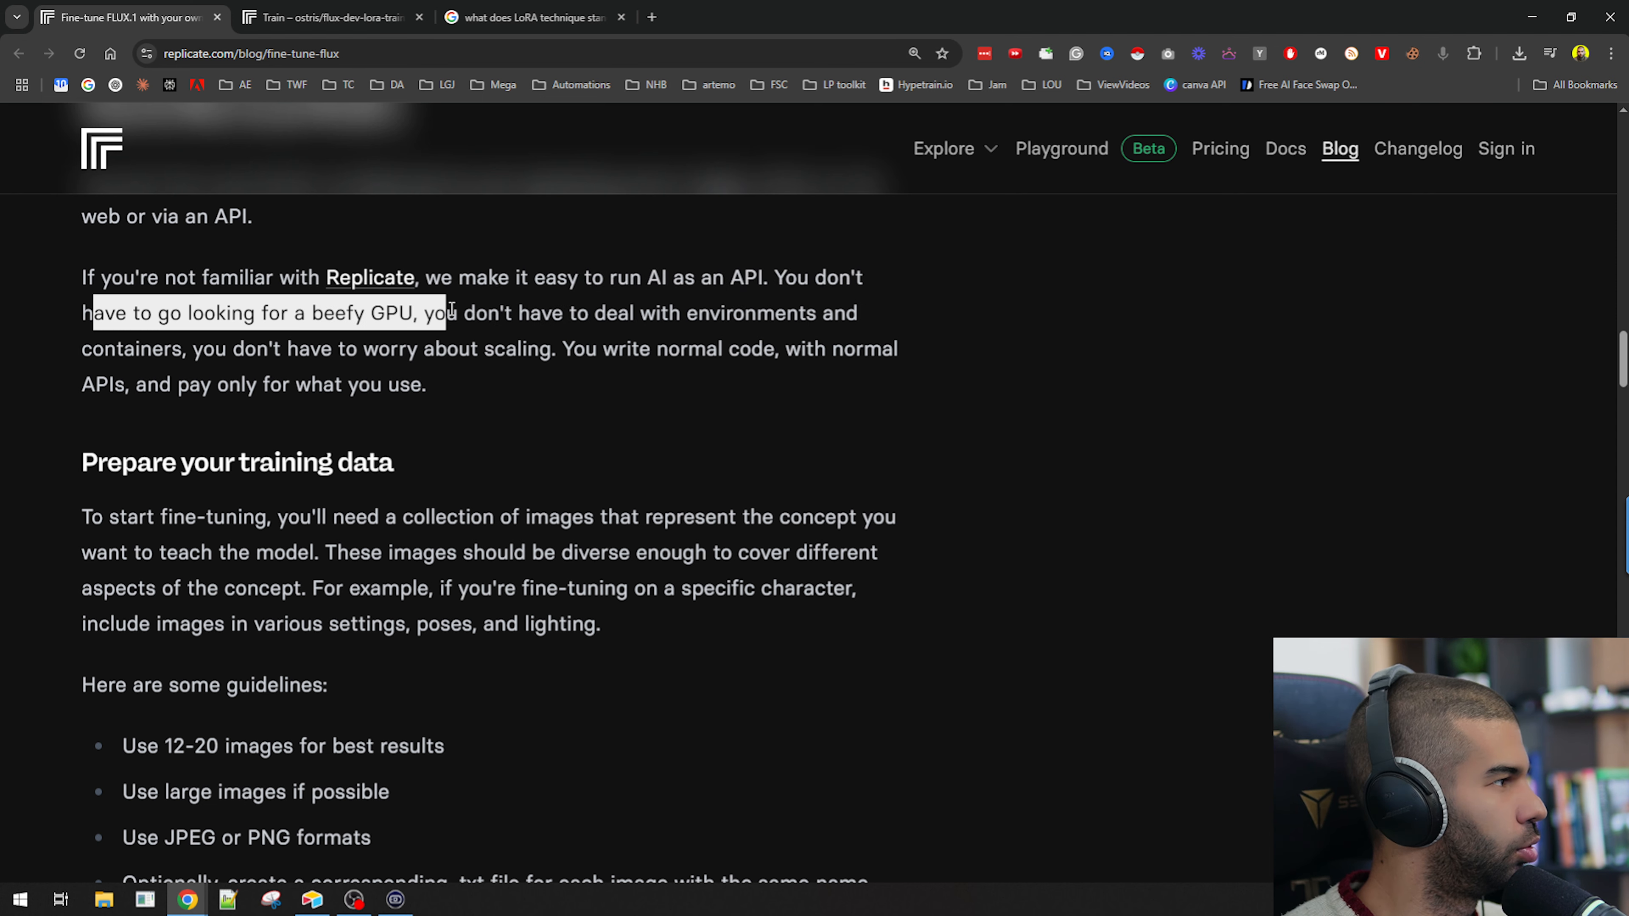
left_click_drag(193, 313, 434, 349)
Read the Prepare your training data section and its image guidelines.
scroll(402, 366, "down", 2)
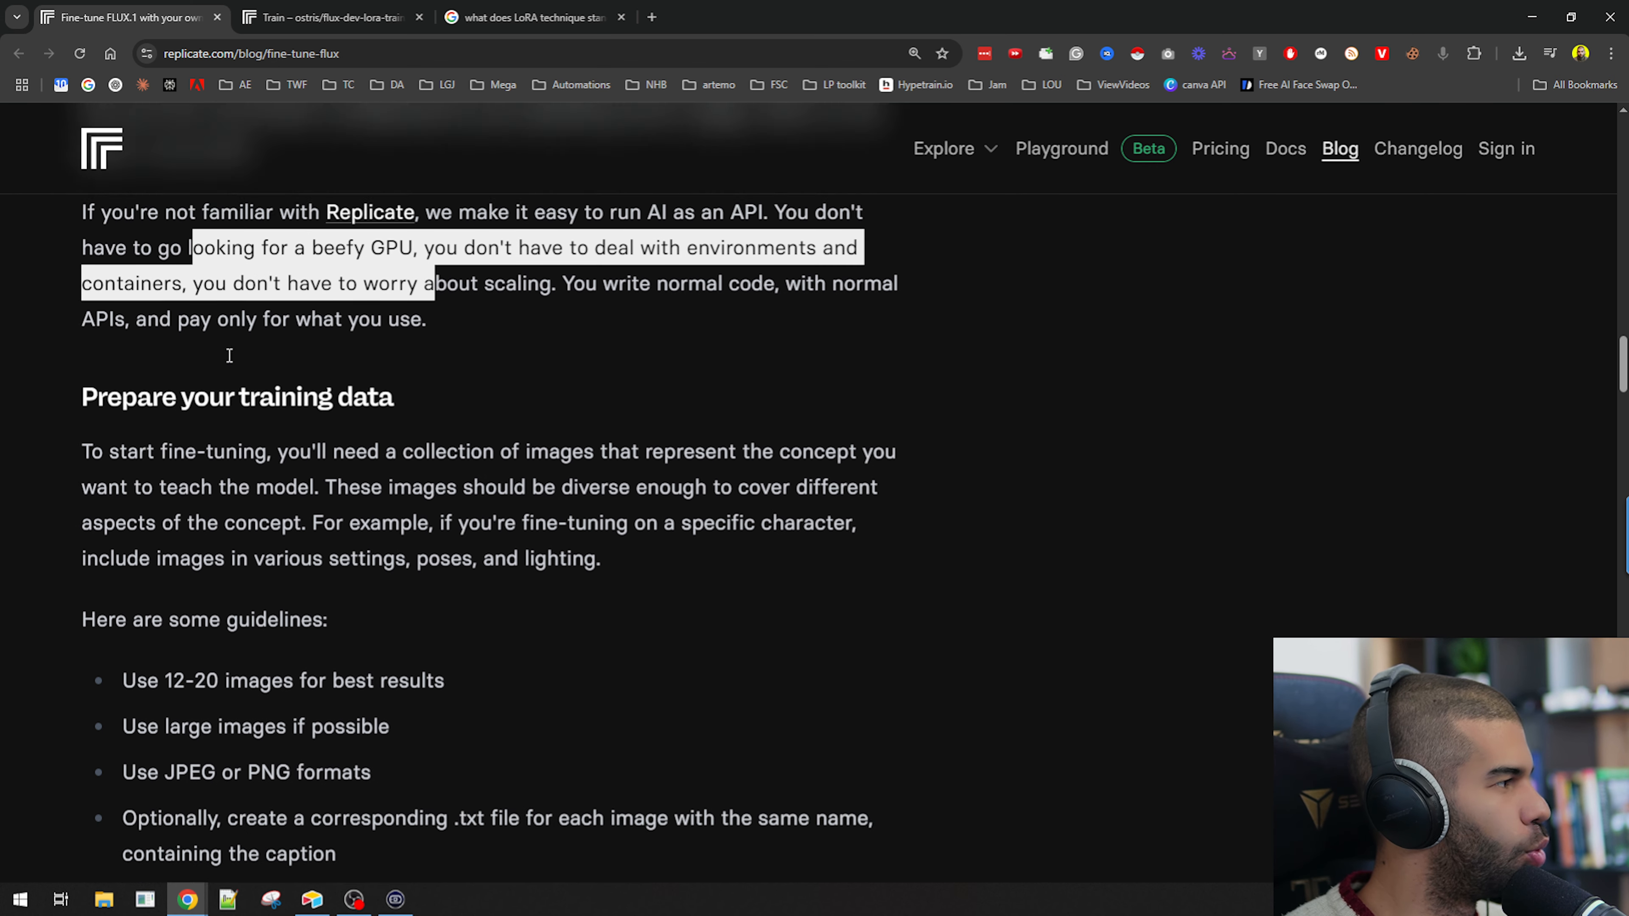
left_click_drag(108, 378, 316, 386)
scroll(256, 450, "down", 2)
left_click(454, 343)
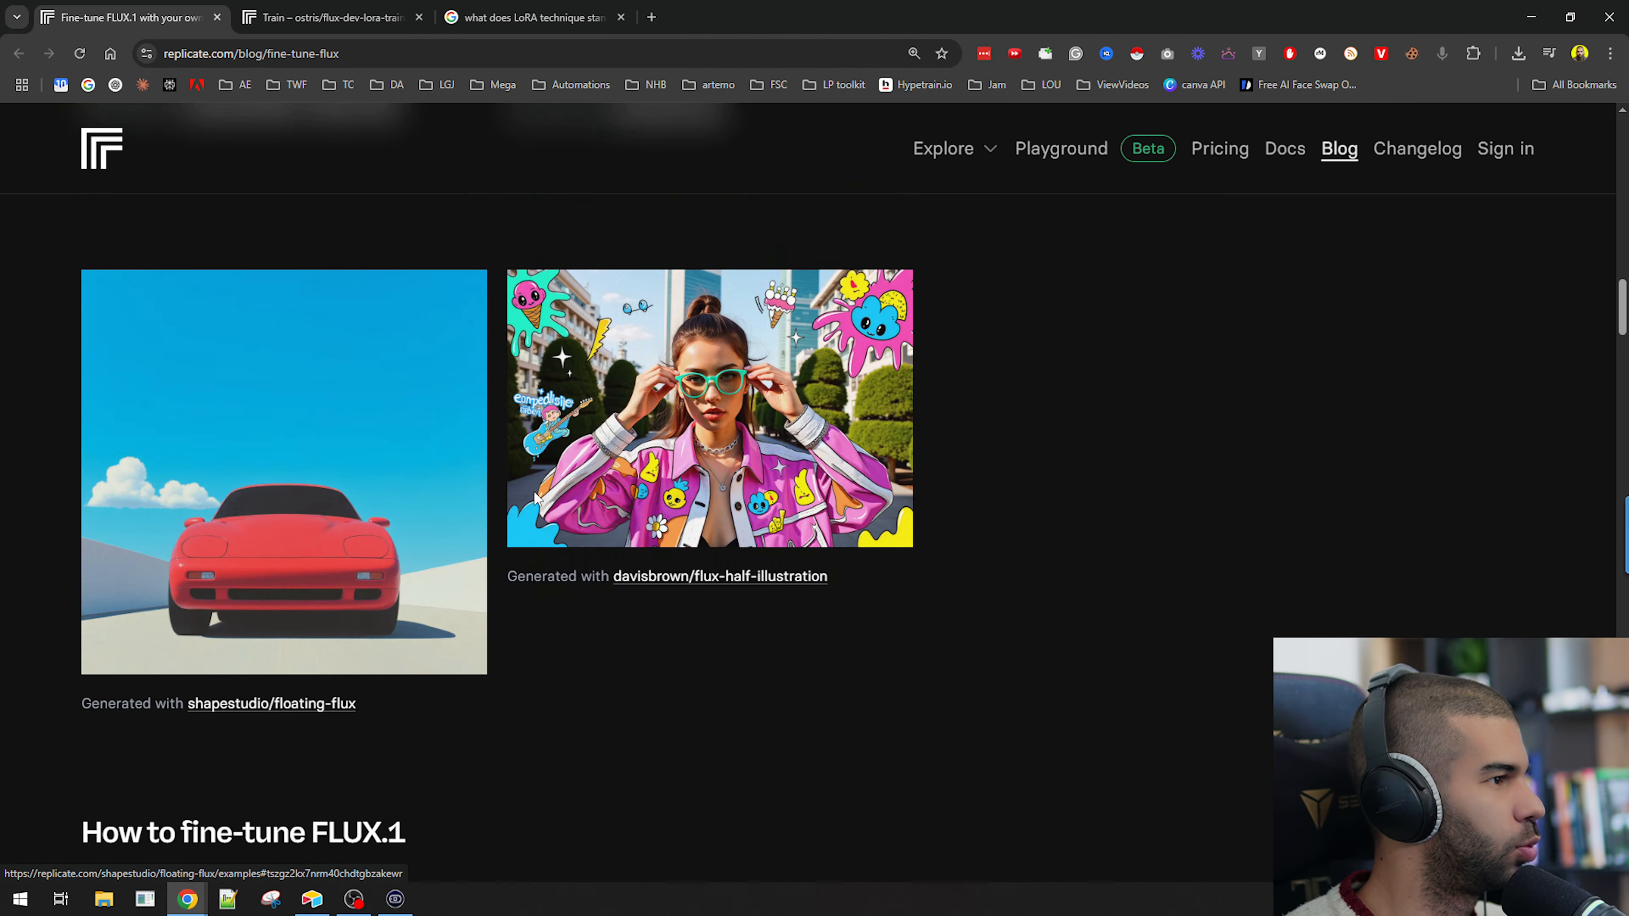
scroll(295, 449, "up", 3)
scroll(273, 571, "down", 3)
scroll(270, 572, "down", 10)
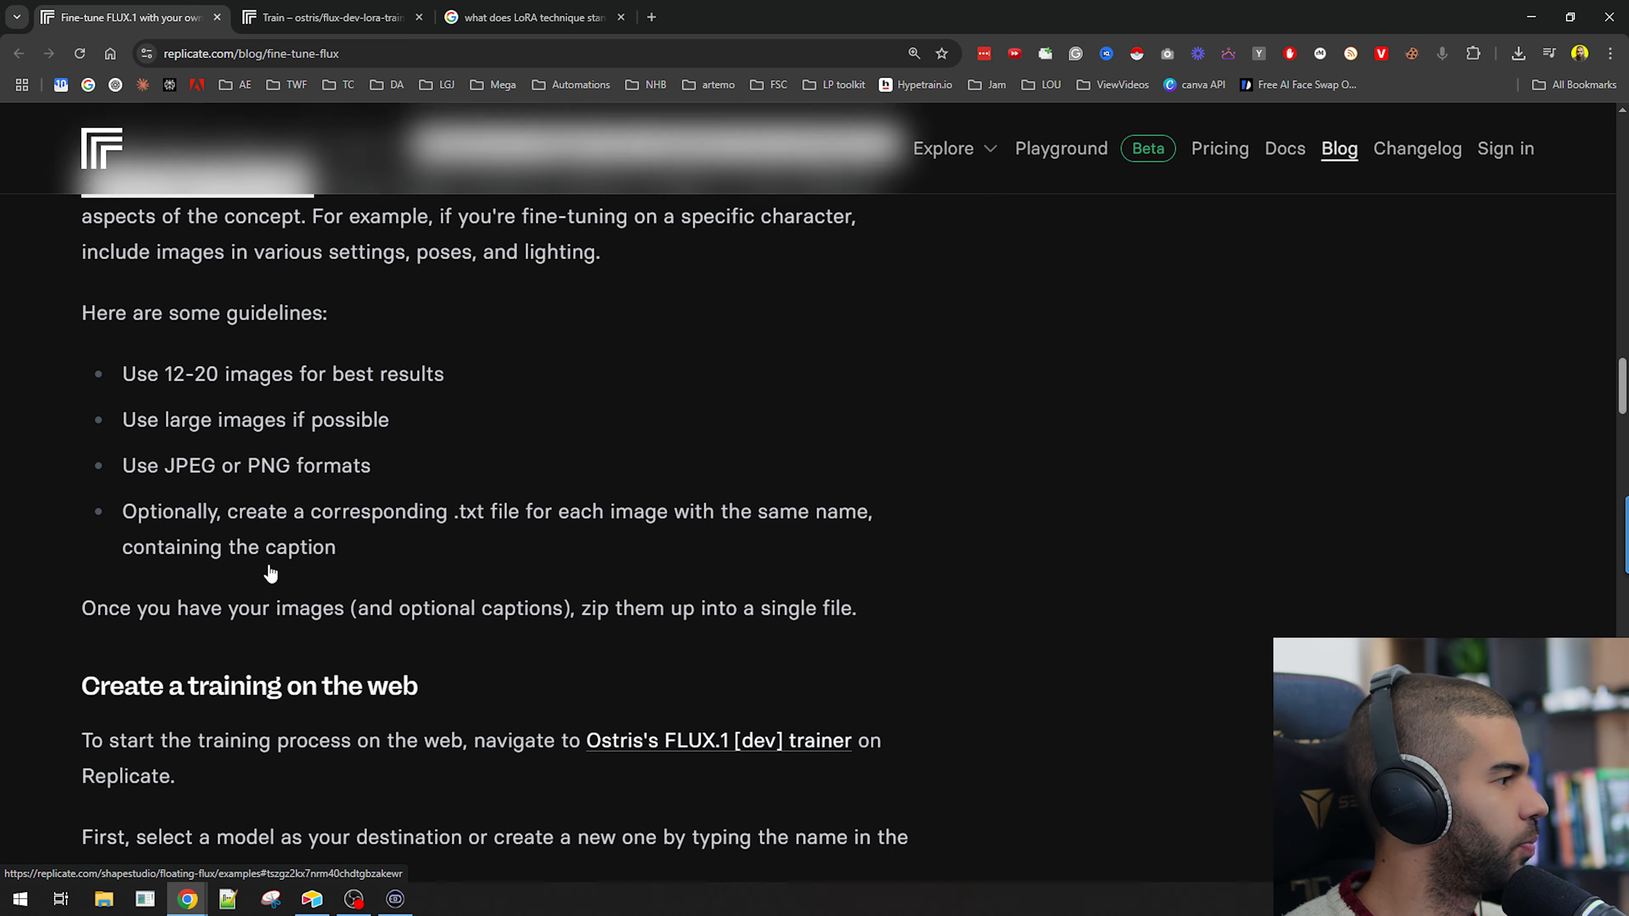
scroll(270, 573, "down", 2)
scroll(205, 450, "up", 4)
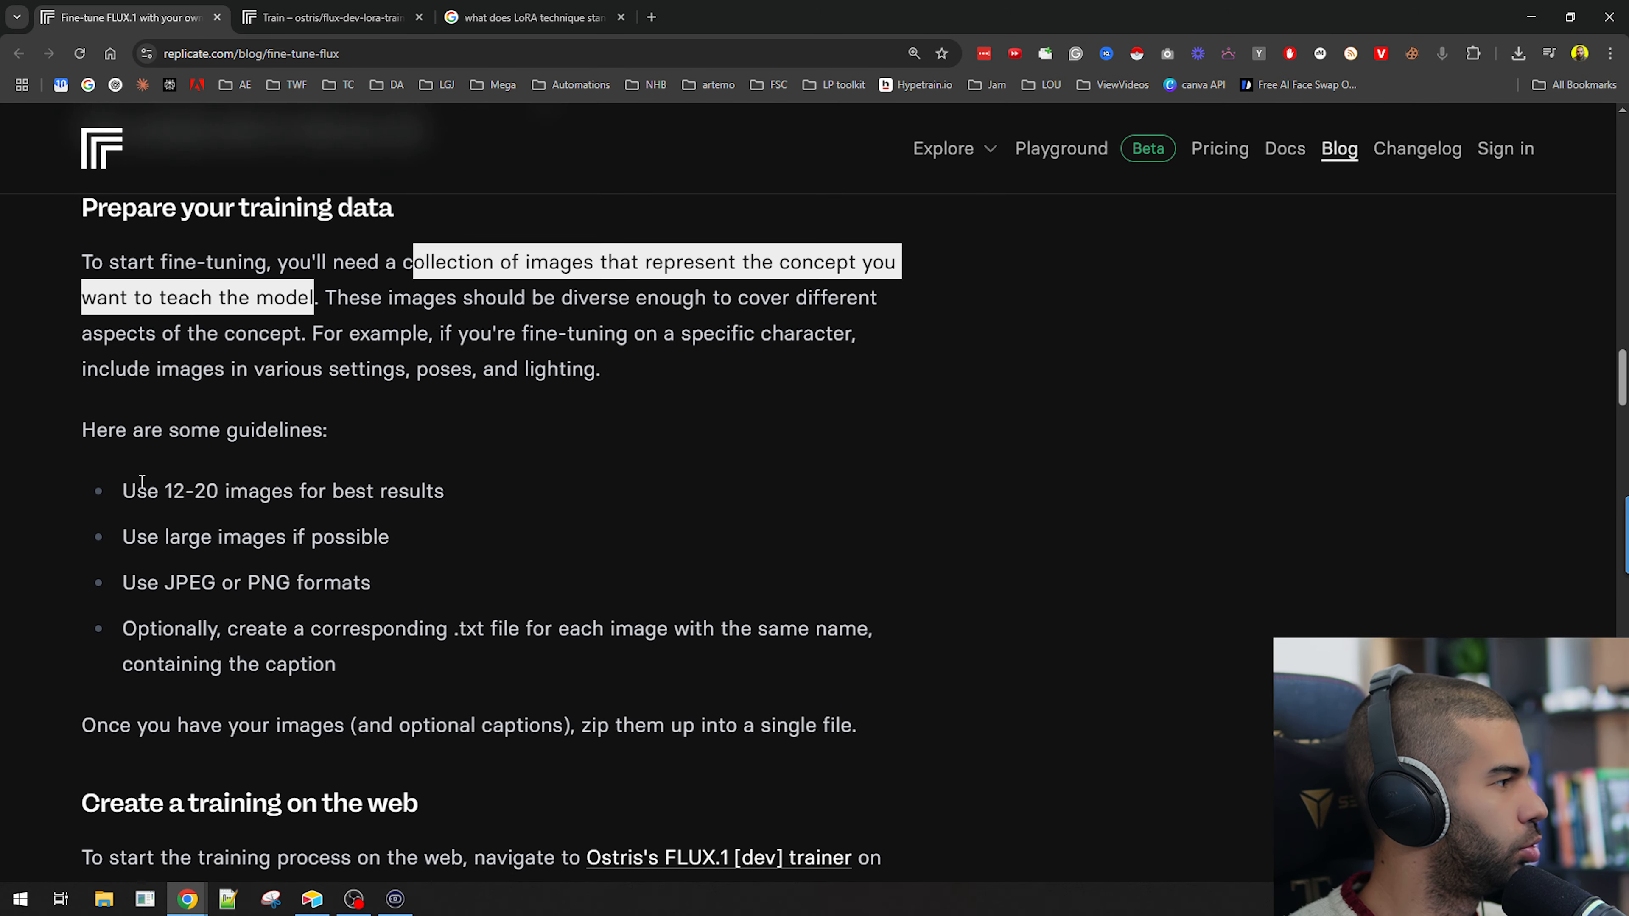
Read the Create a training on the web section and reread the image guidelines, highlighting key phrases.
scroll(142, 481, "down", 1)
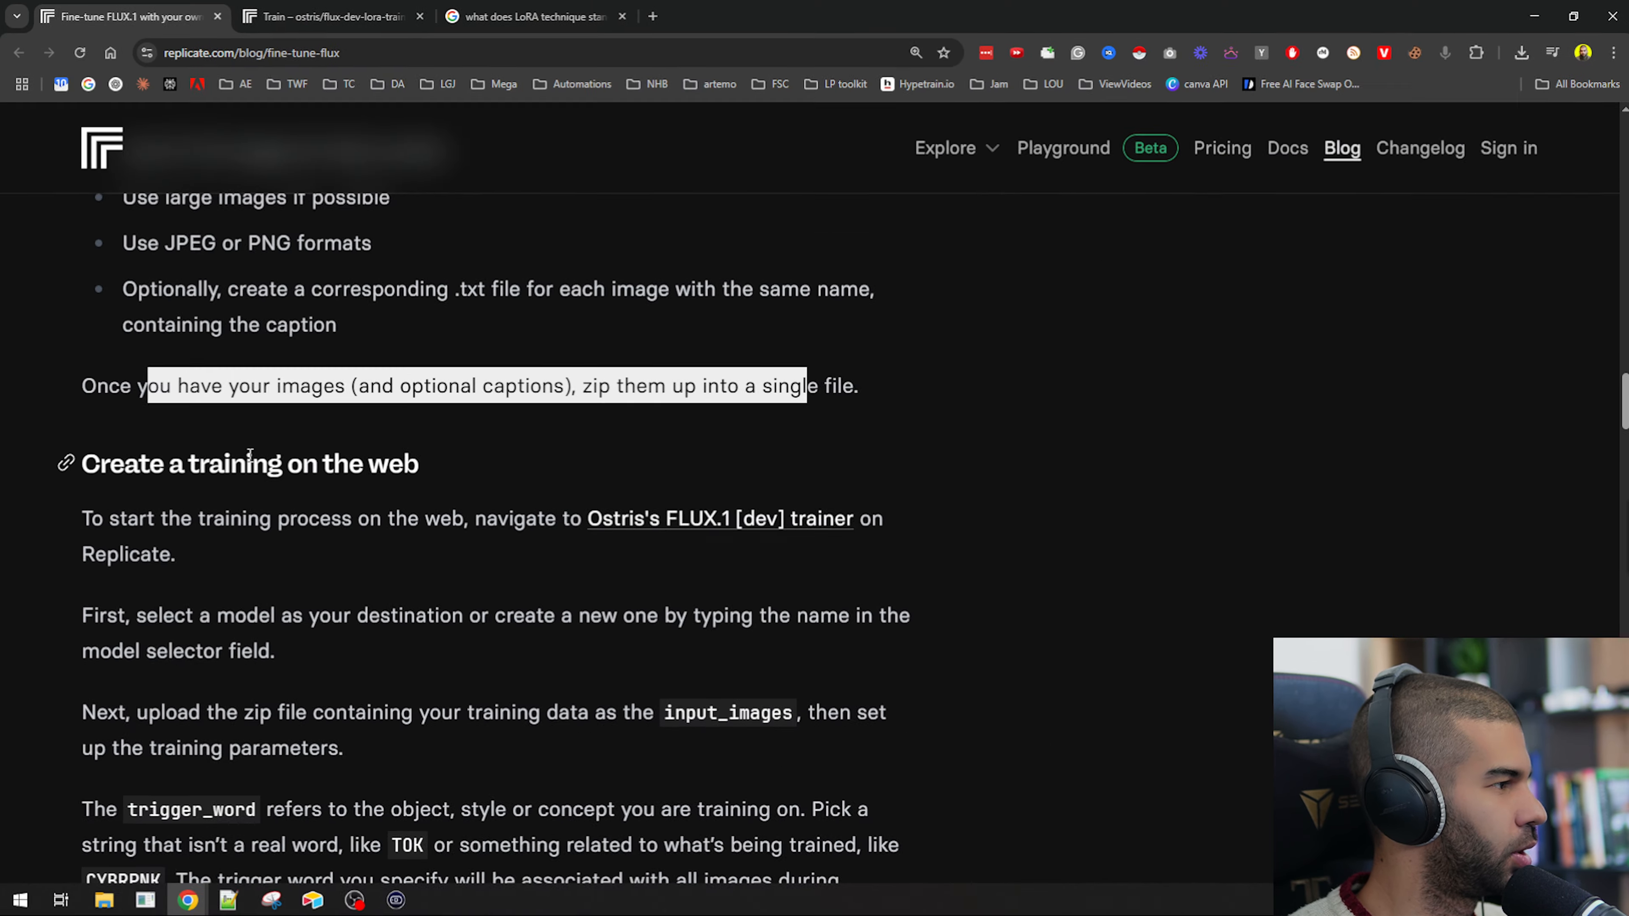
scroll(489, 331, "down", 3)
left_click(327, 17)
left_click(118, 6)
left_click_drag(137, 445, 623, 449)
left_click_drag(176, 545, 476, 550)
scroll(476, 551, "up", 1)
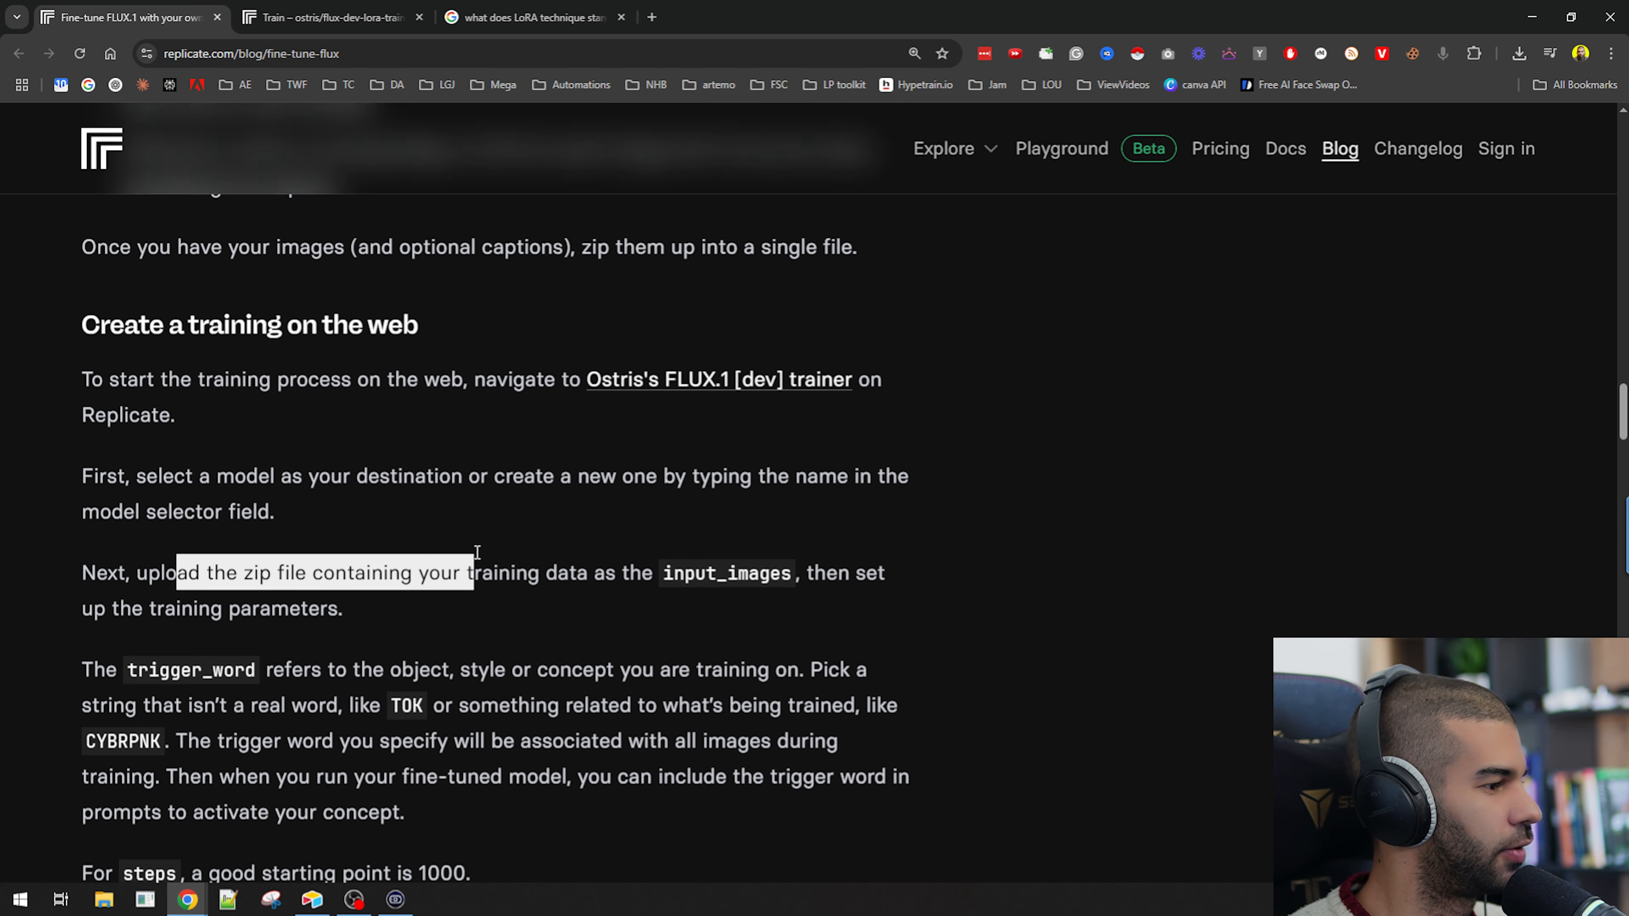
scroll(629, 674, "up", 4)
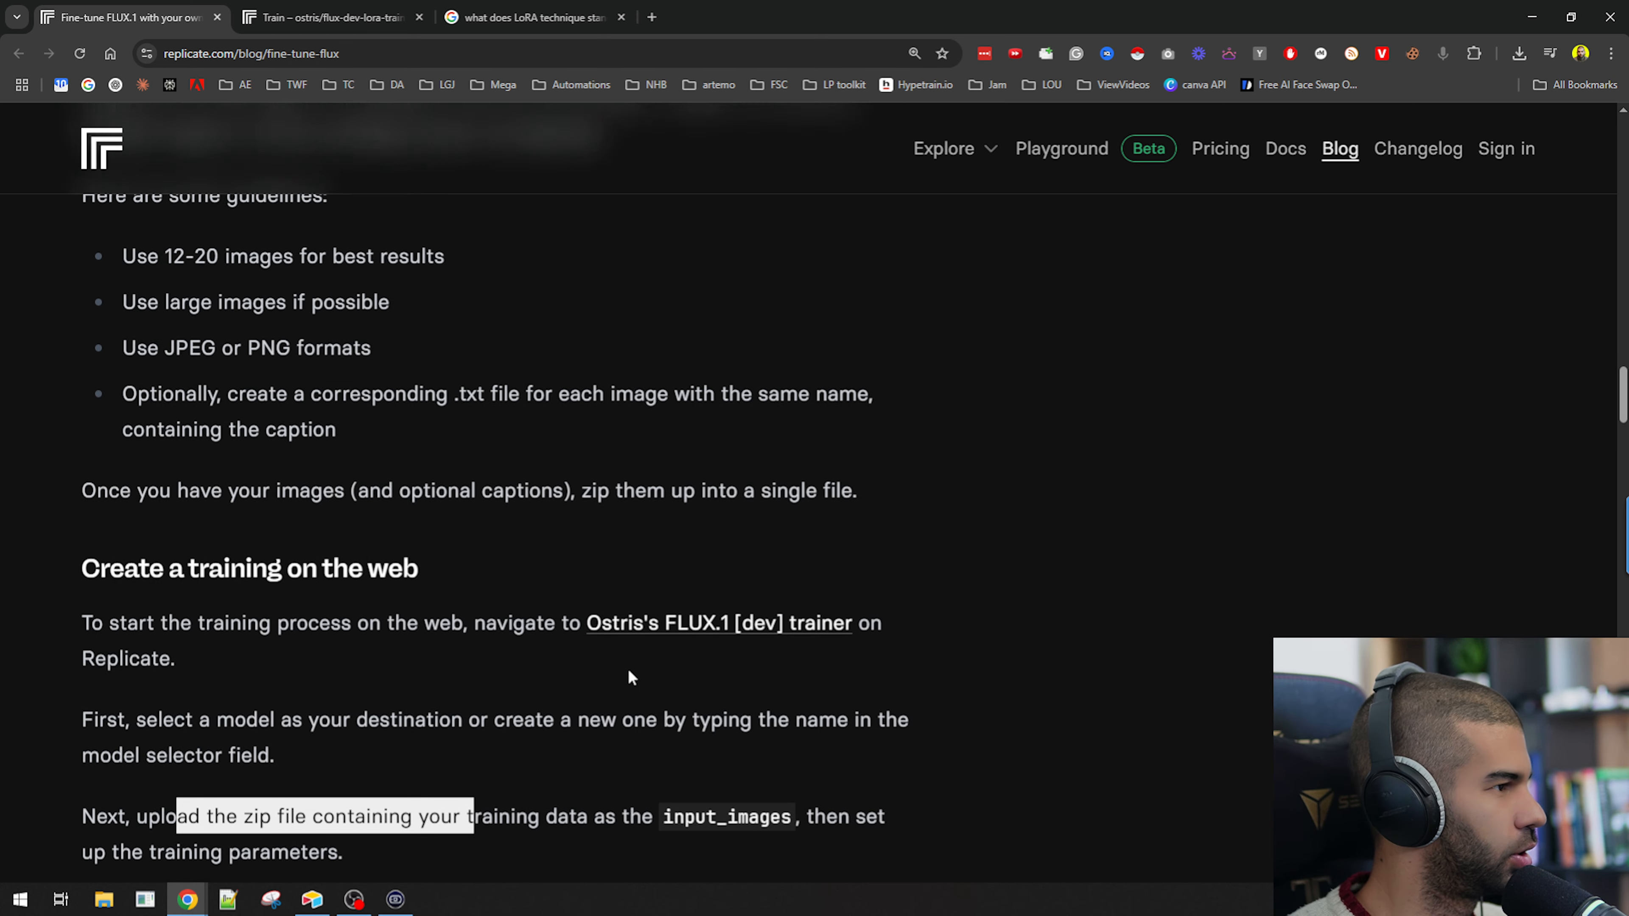
left_click_drag(193, 416, 473, 404)
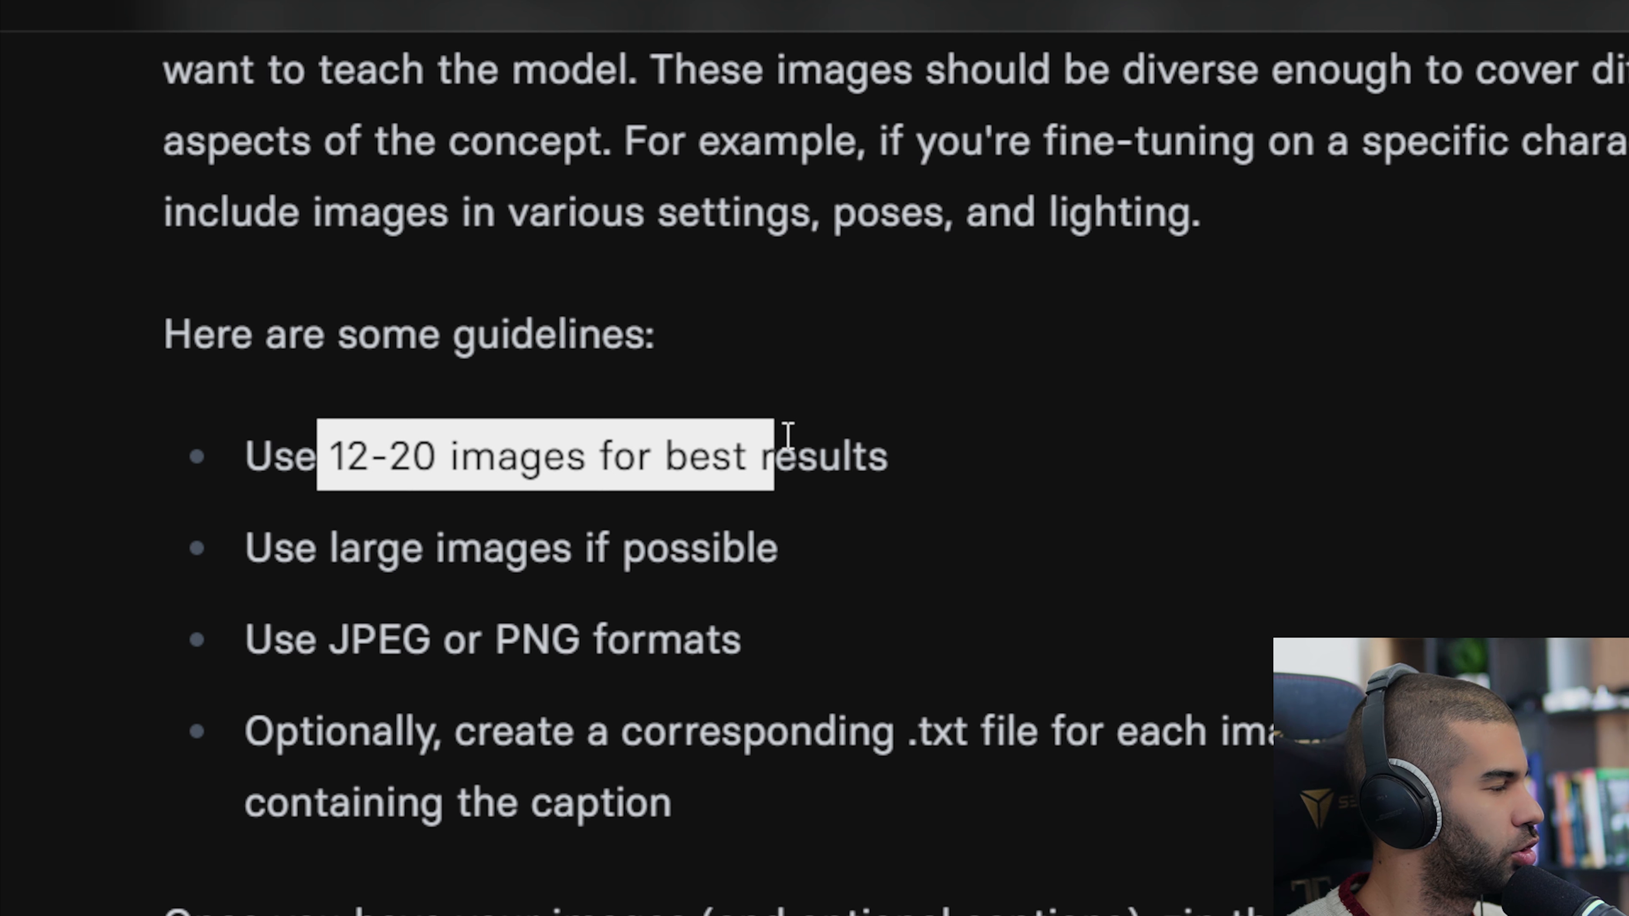
left_click_drag(362, 614, 494, 604)
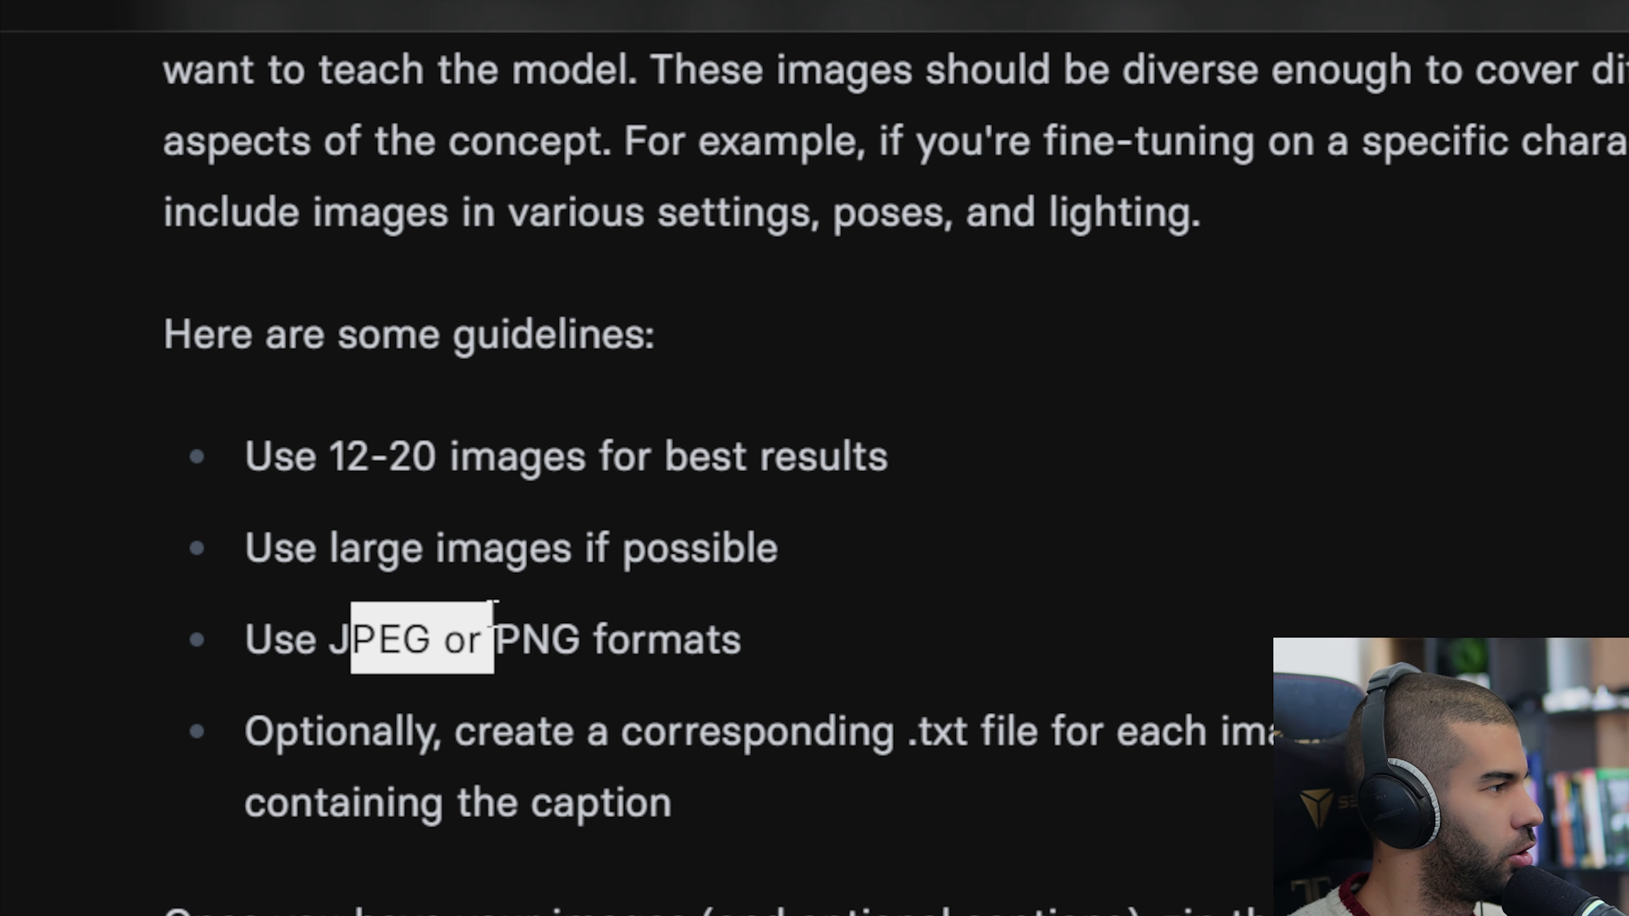
Select all 20 training images in the folder and compress them into a ZIP archive named kevin-lora.
left_click_drag(1123, 691, 836, 462)
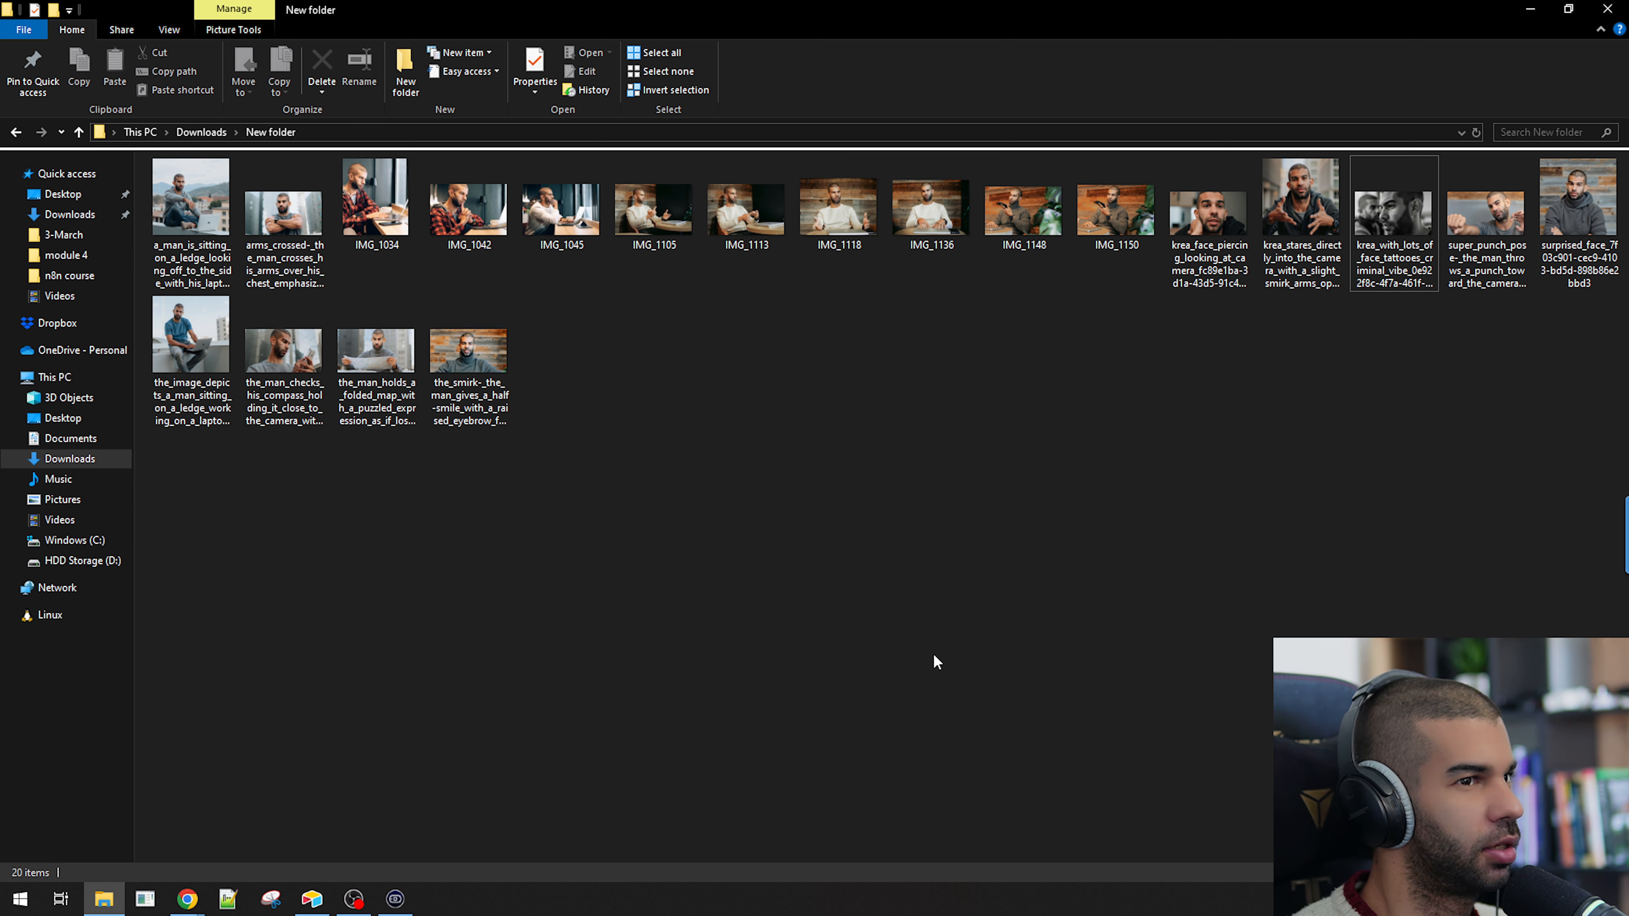
left_click_drag(192, 480, 1571, 211)
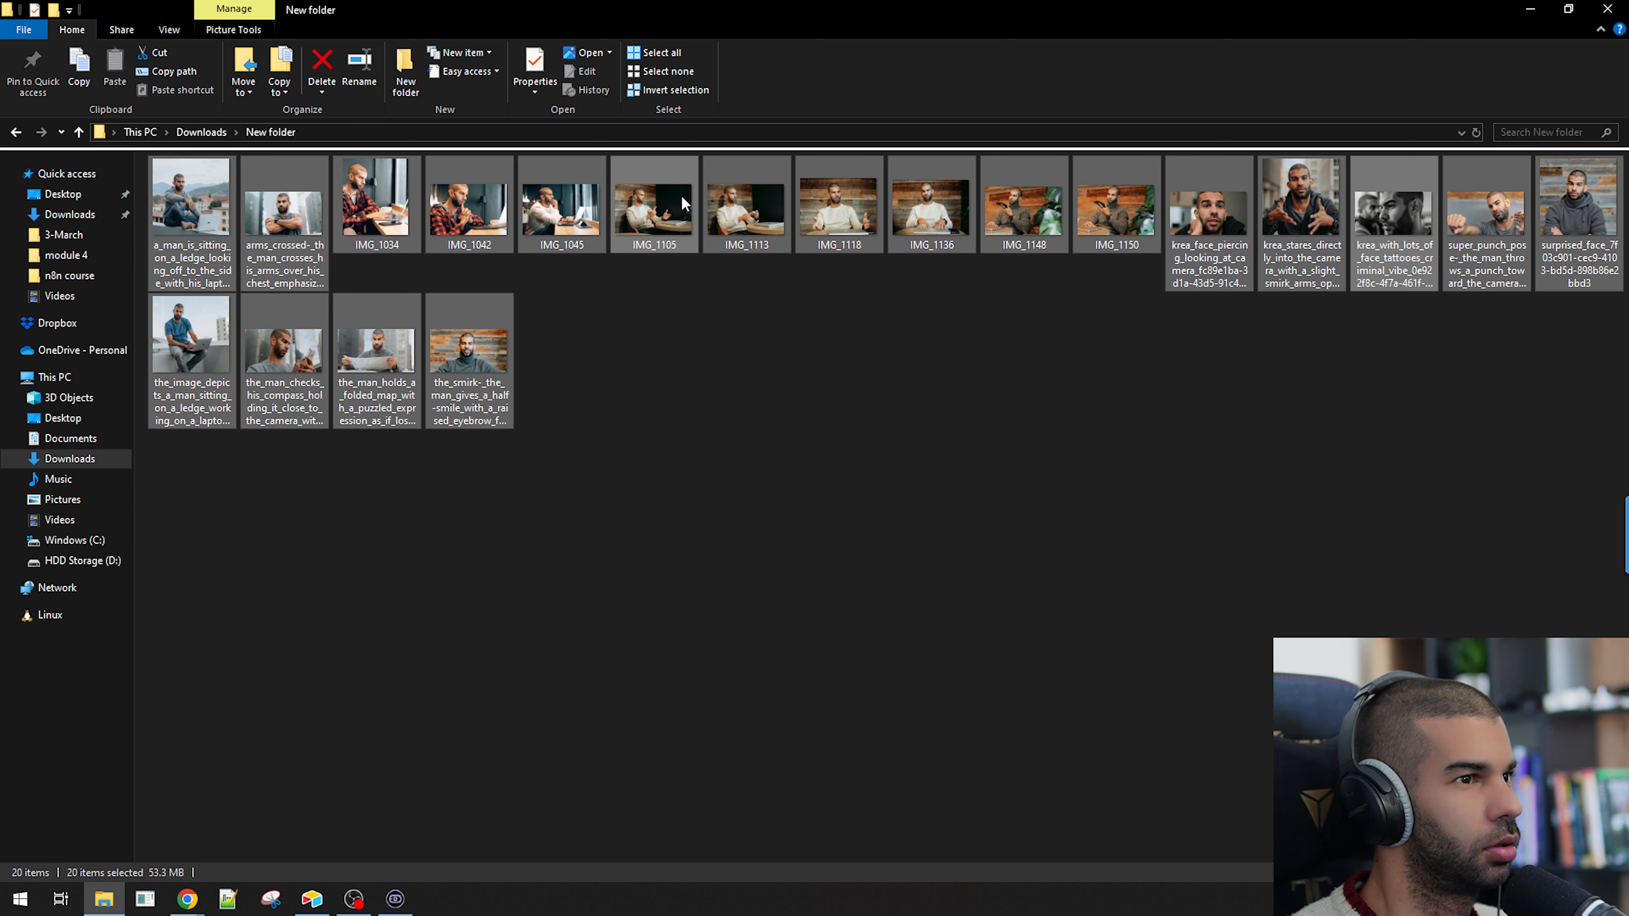
right_click(531, 224)
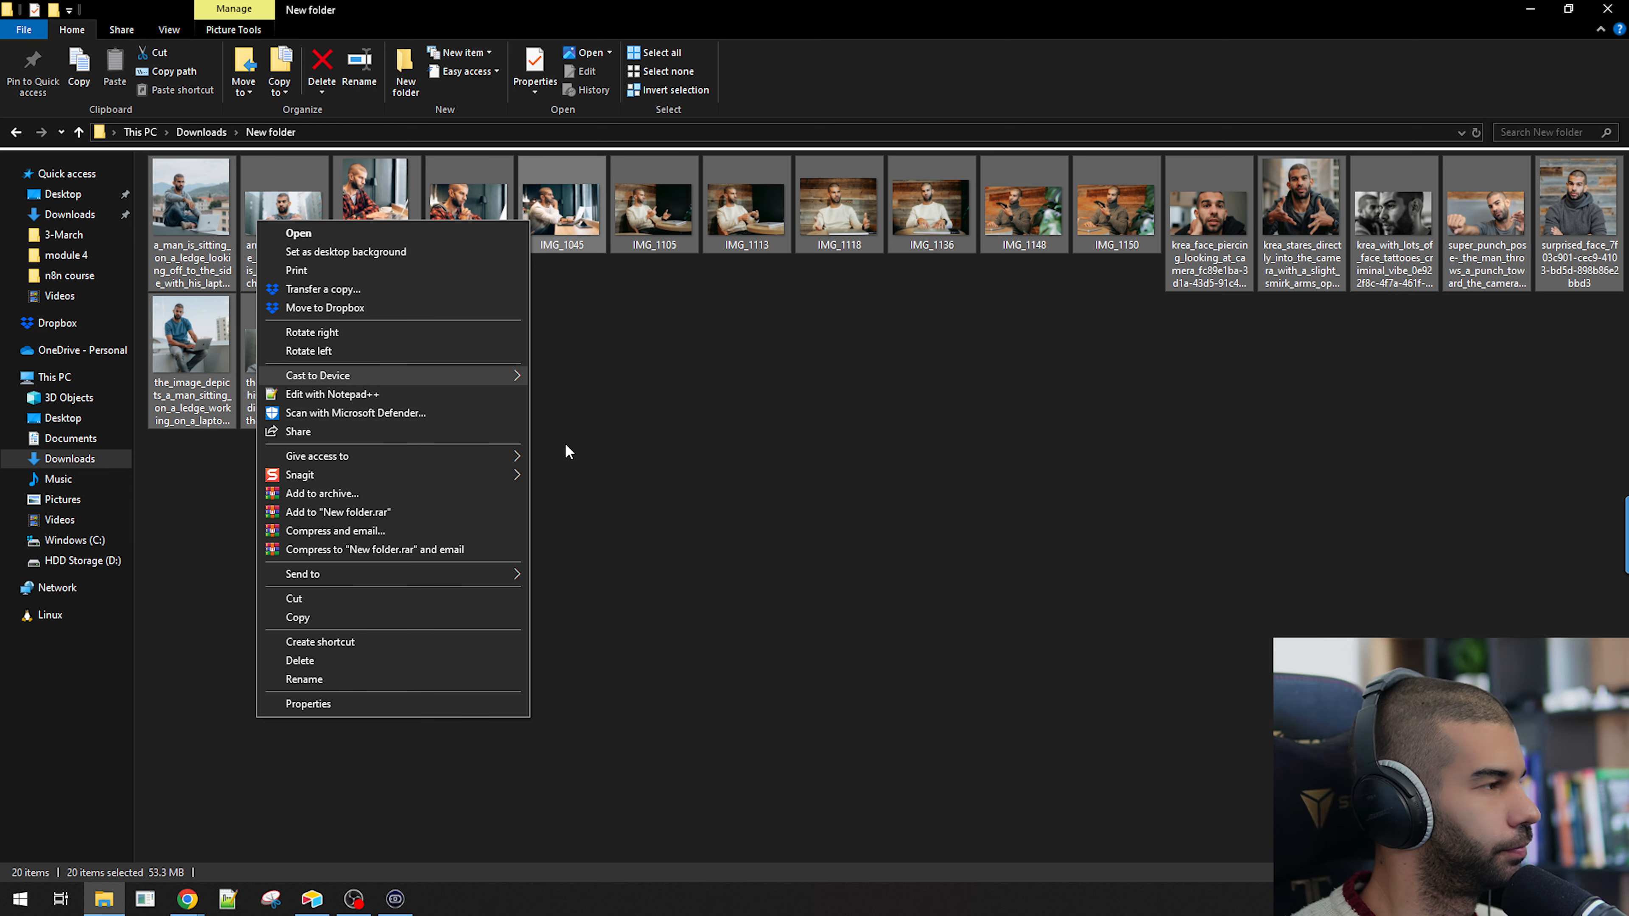
left_click(352, 493)
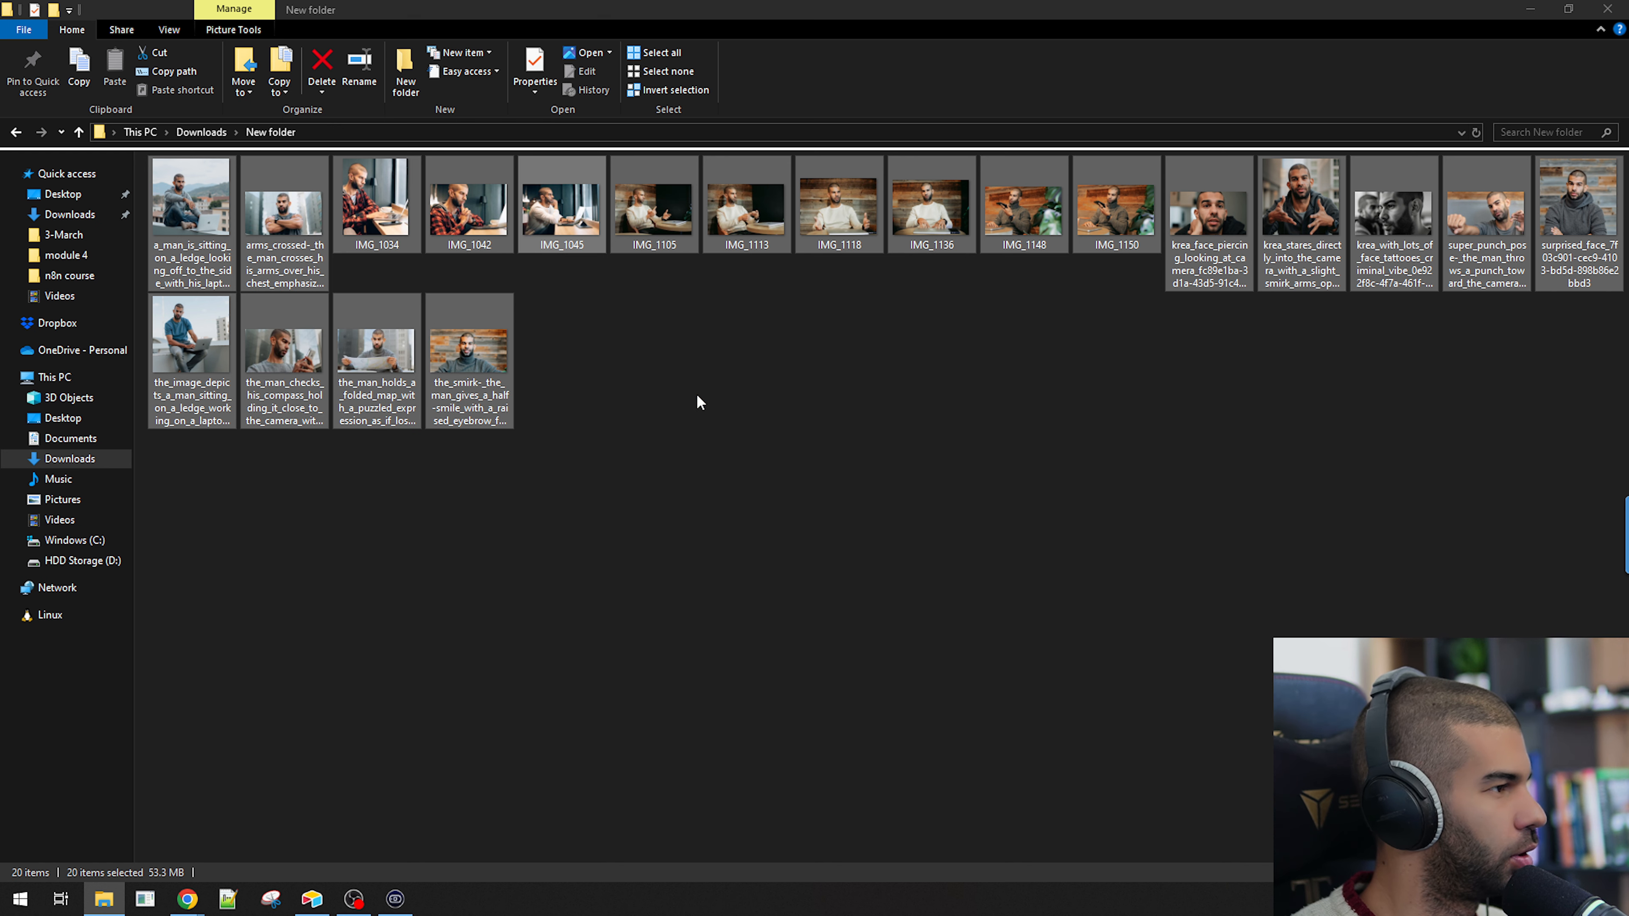
left_click(749, 447)
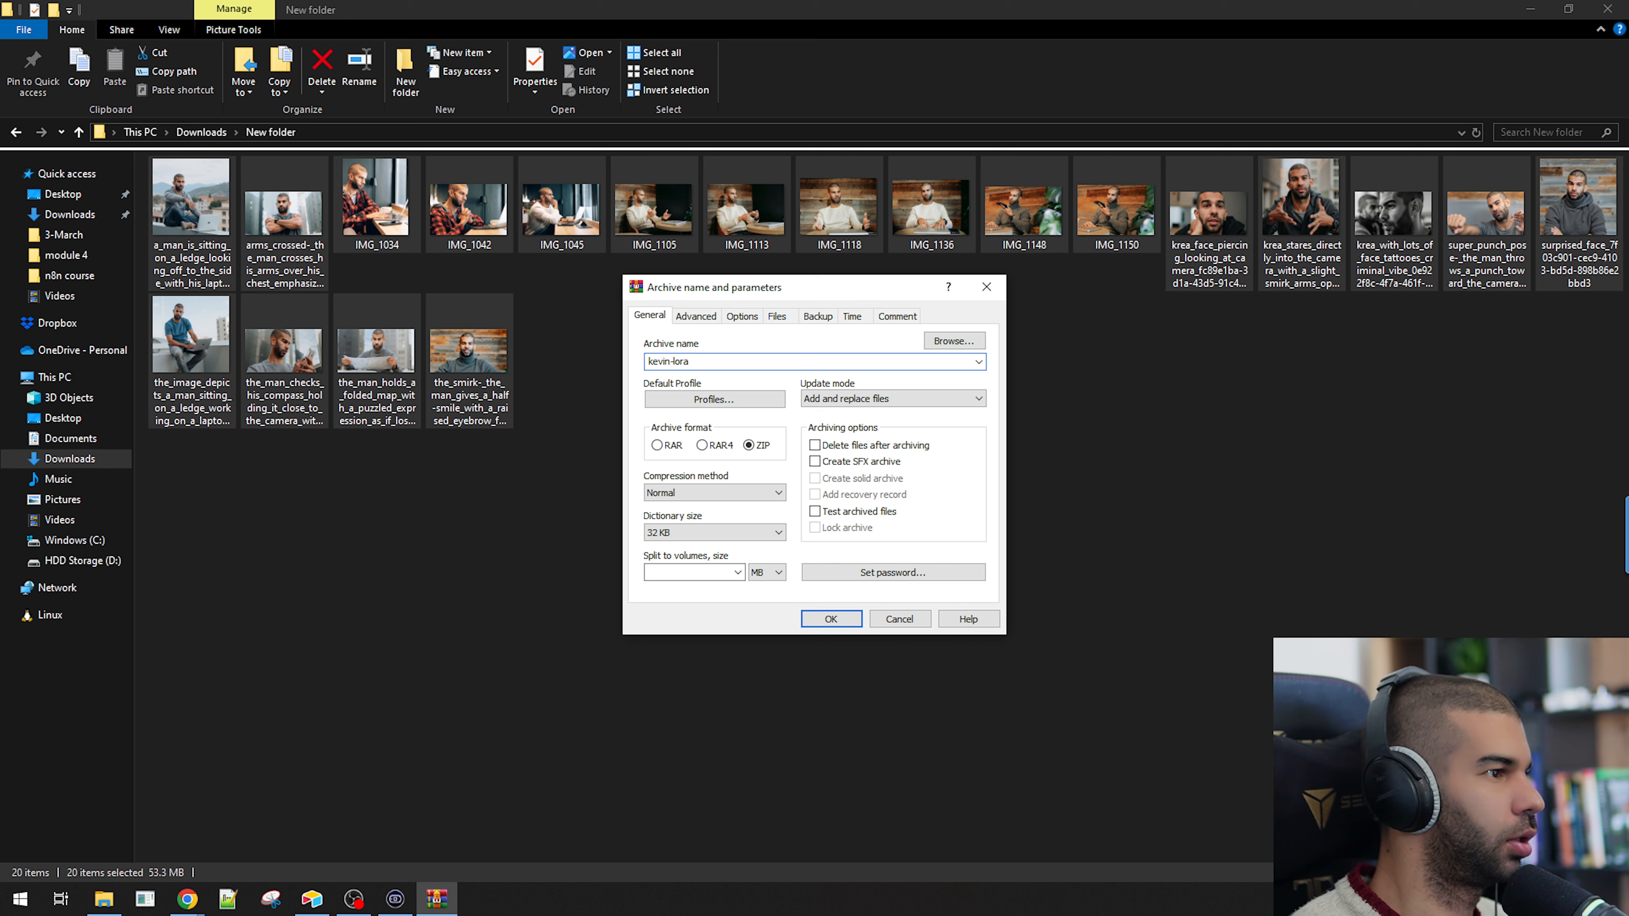
left_click(830, 619)
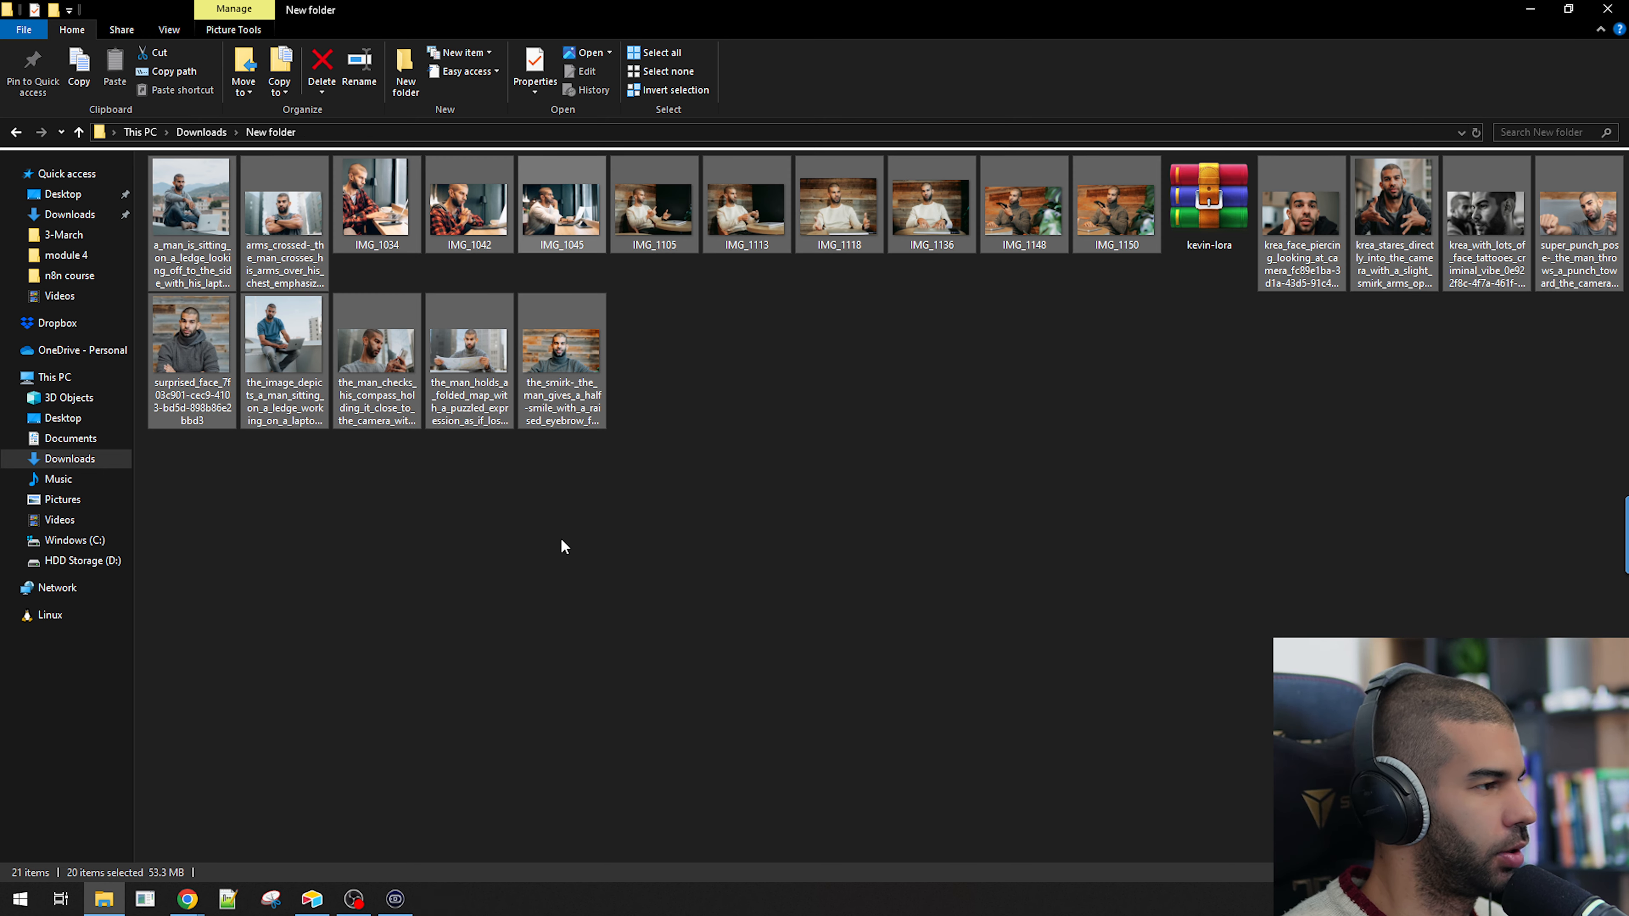
left_click(1187, 234)
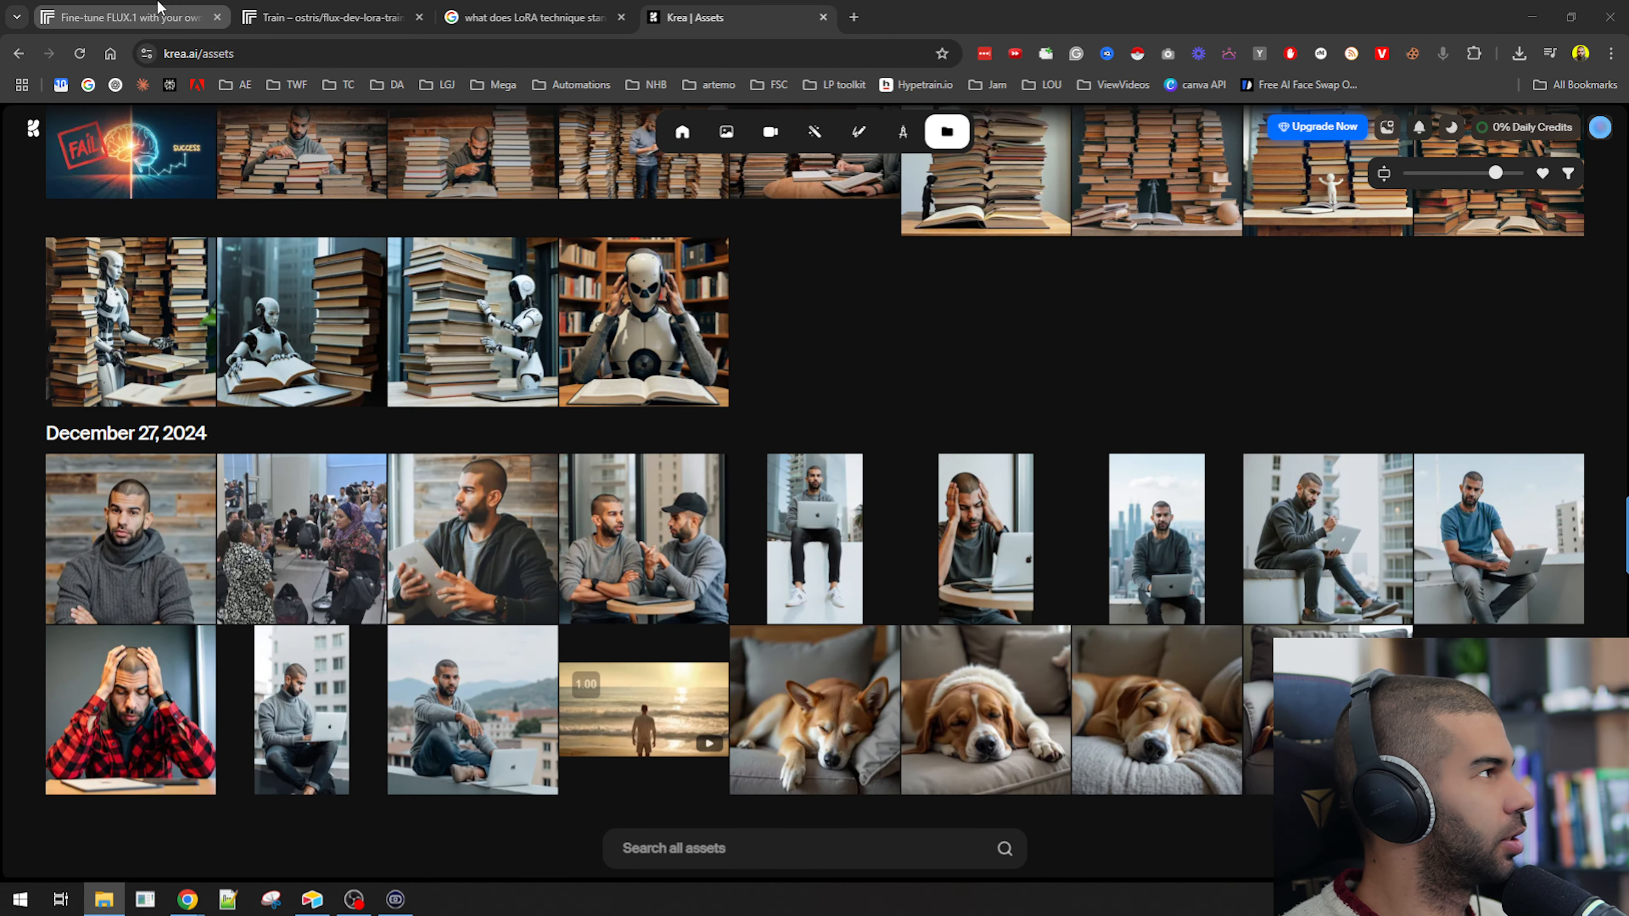
Return to the blog post and highlight the zip instruction and the start of the web training steps.
left_click(158, 5)
scroll(311, 425, "down", 4)
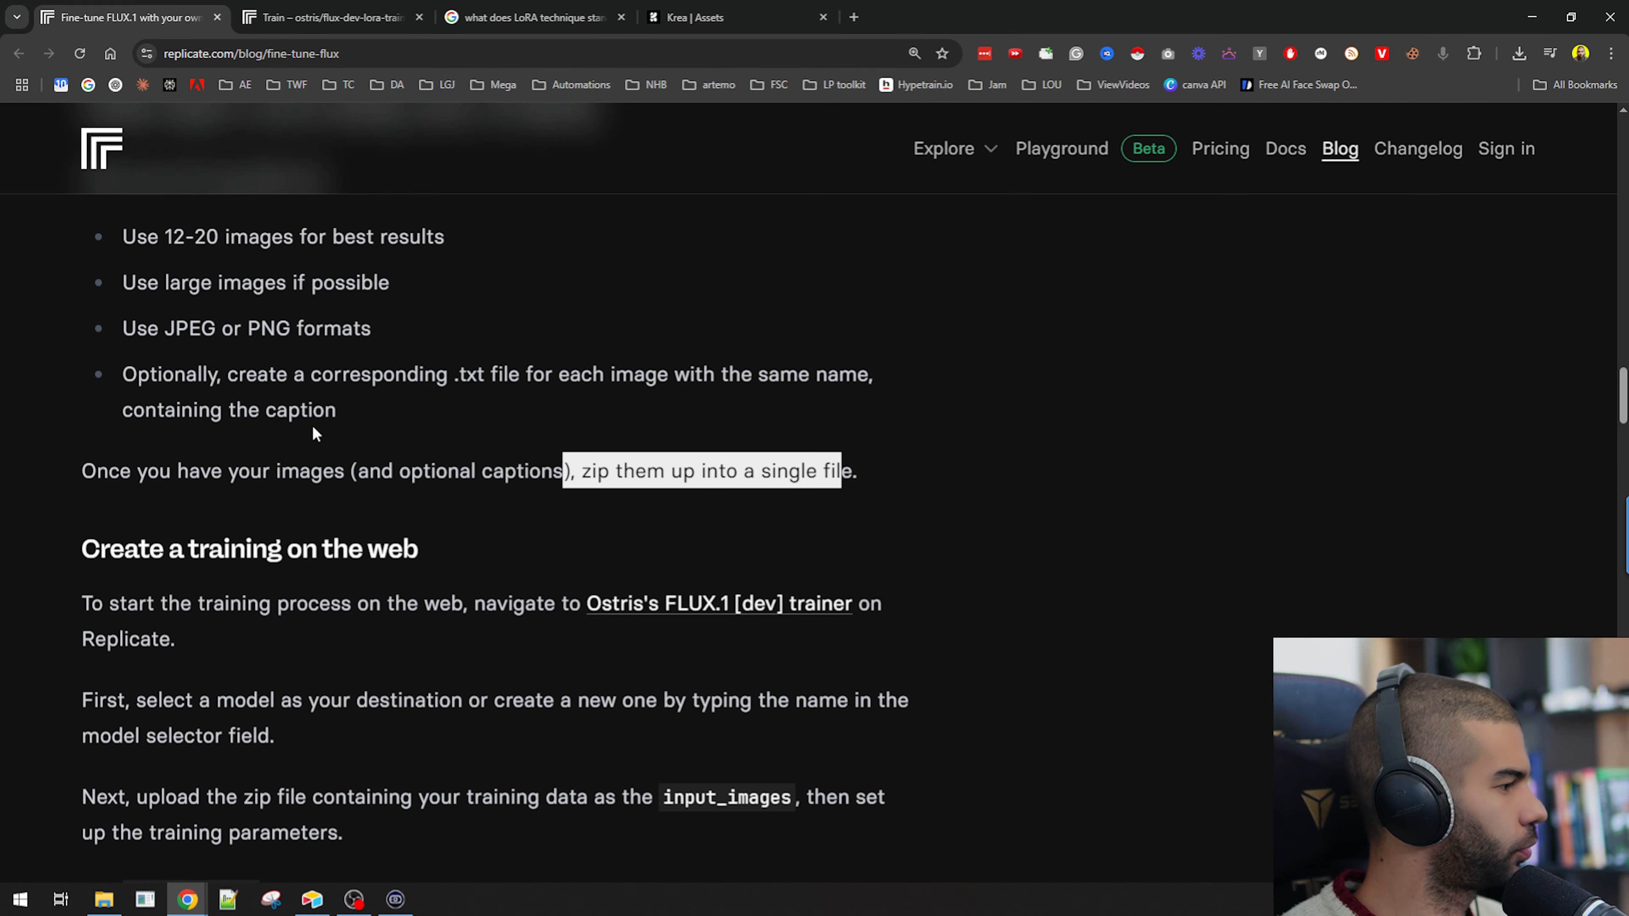
left_click_drag(139, 452, 375, 449)
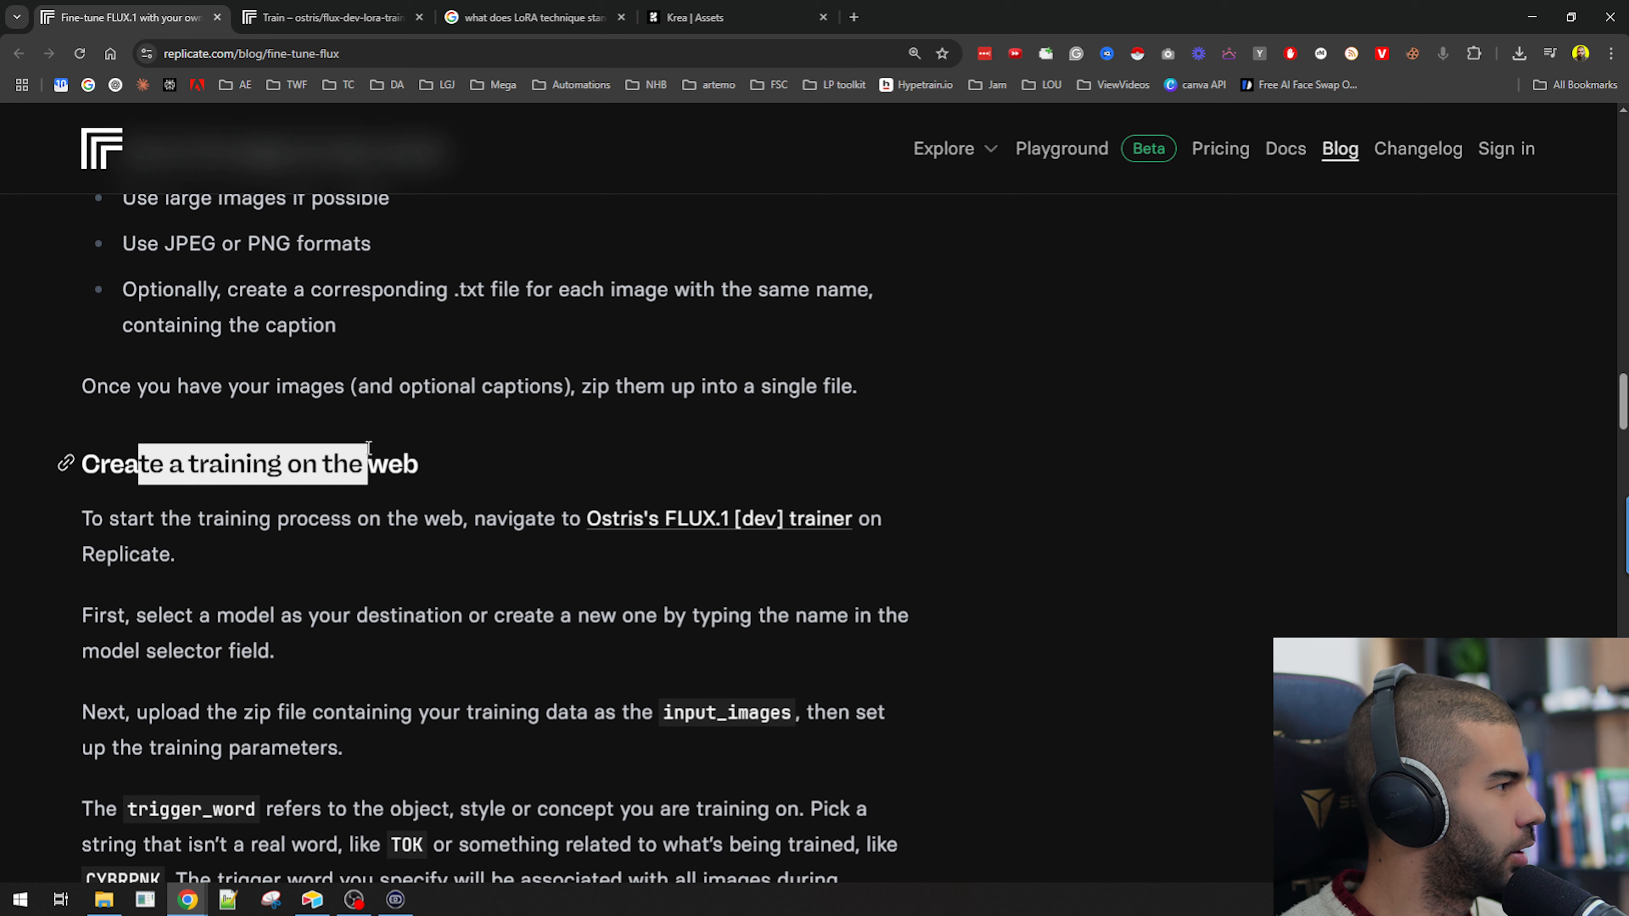
left_click_drag(179, 518, 351, 520)
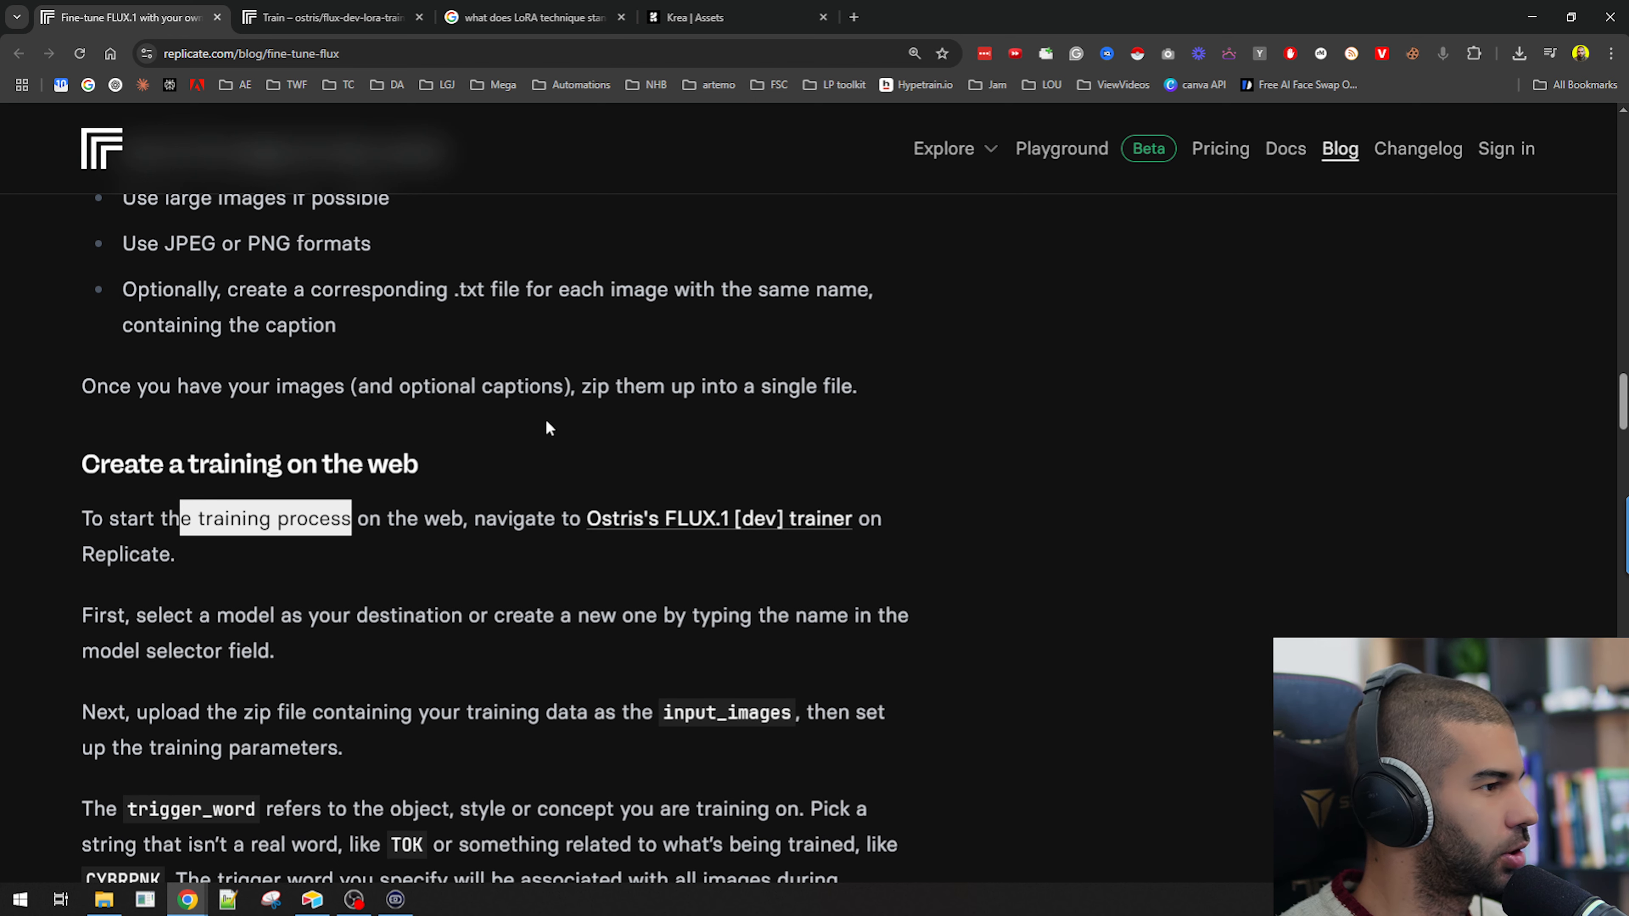
Split the ostris flux-dev-lora-trainer tab into its own window beside the blog post.
left_click_drag(307, 9, 1626, 307)
left_click(296, 249)
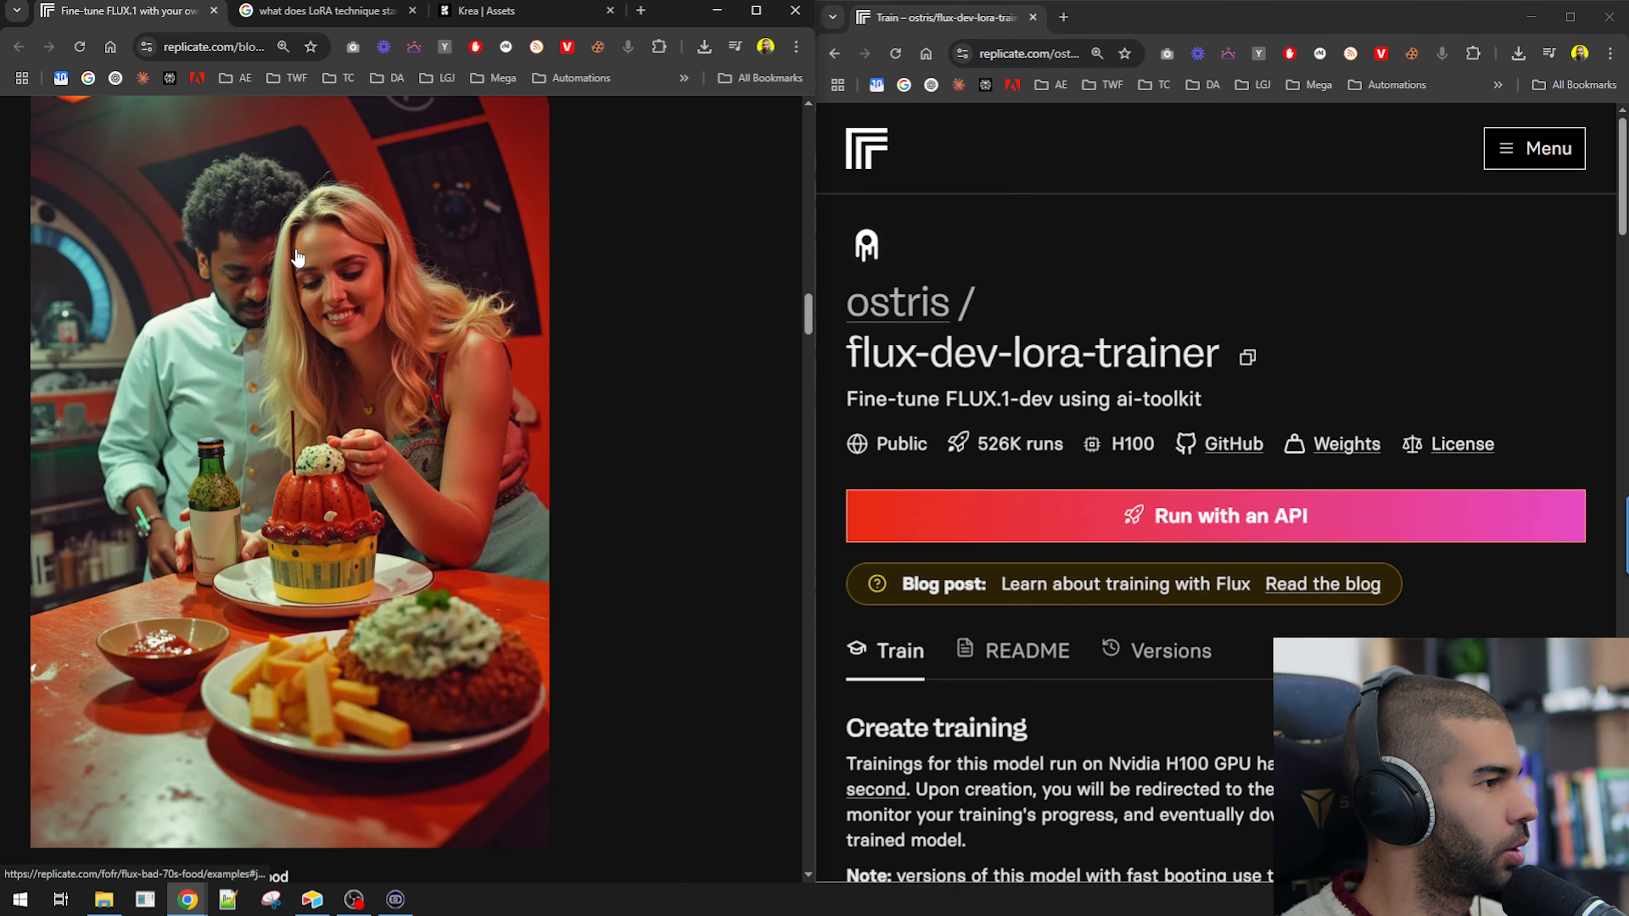
scroll(581, 470, "up", 10)
scroll(582, 465, "down", 20)
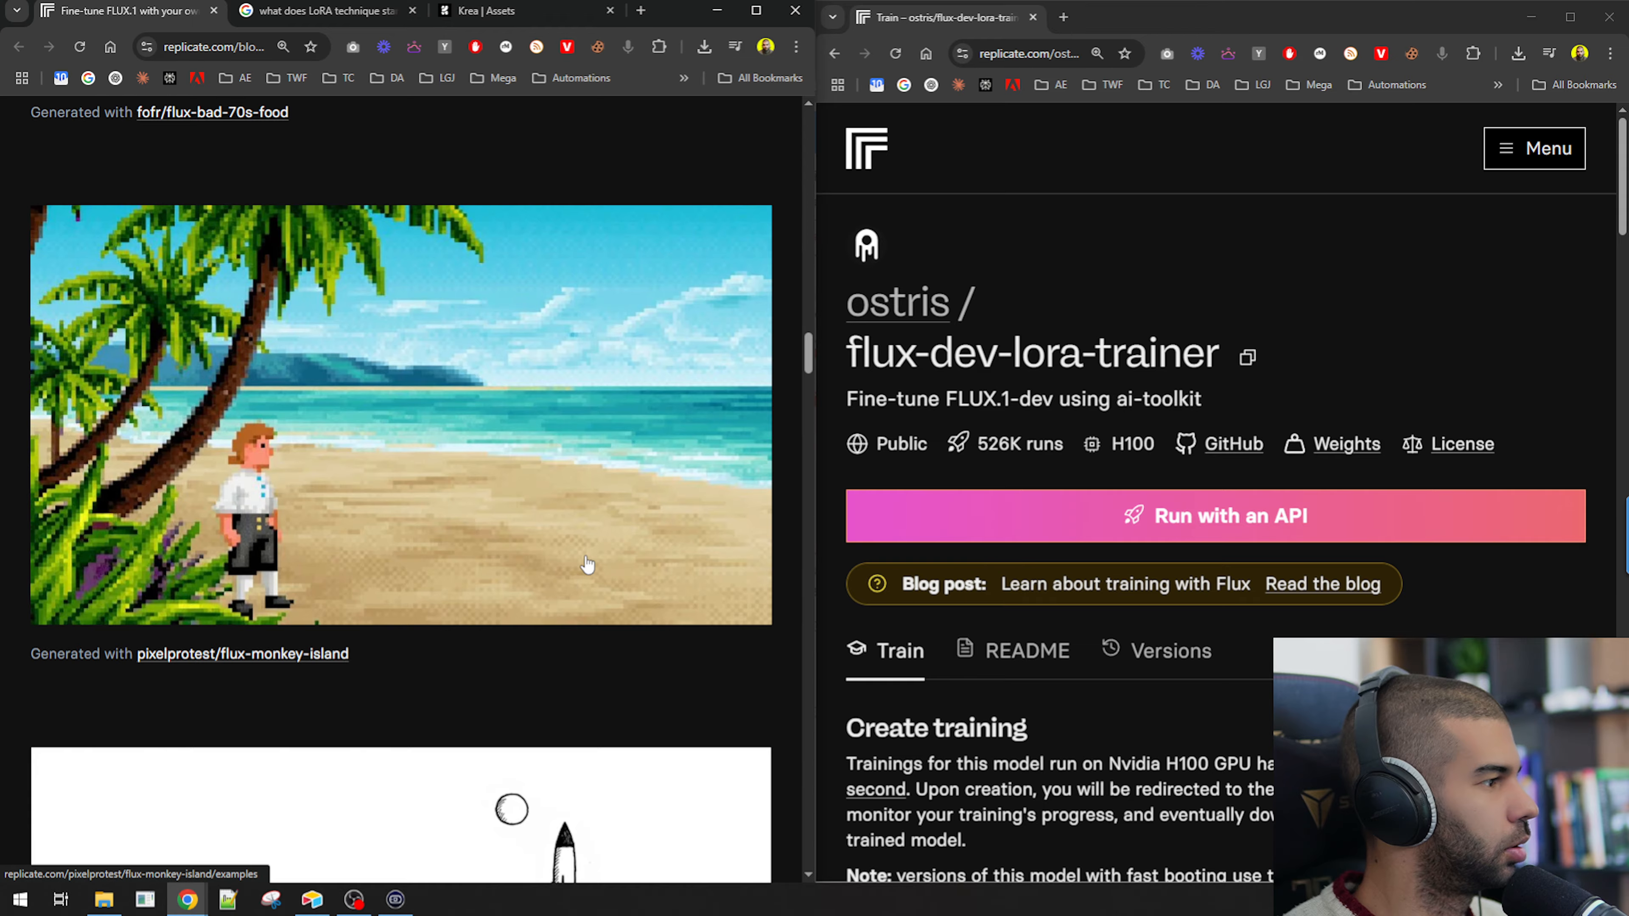
scroll(182, 486, "up", 7)
scroll(182, 486, "down", 6)
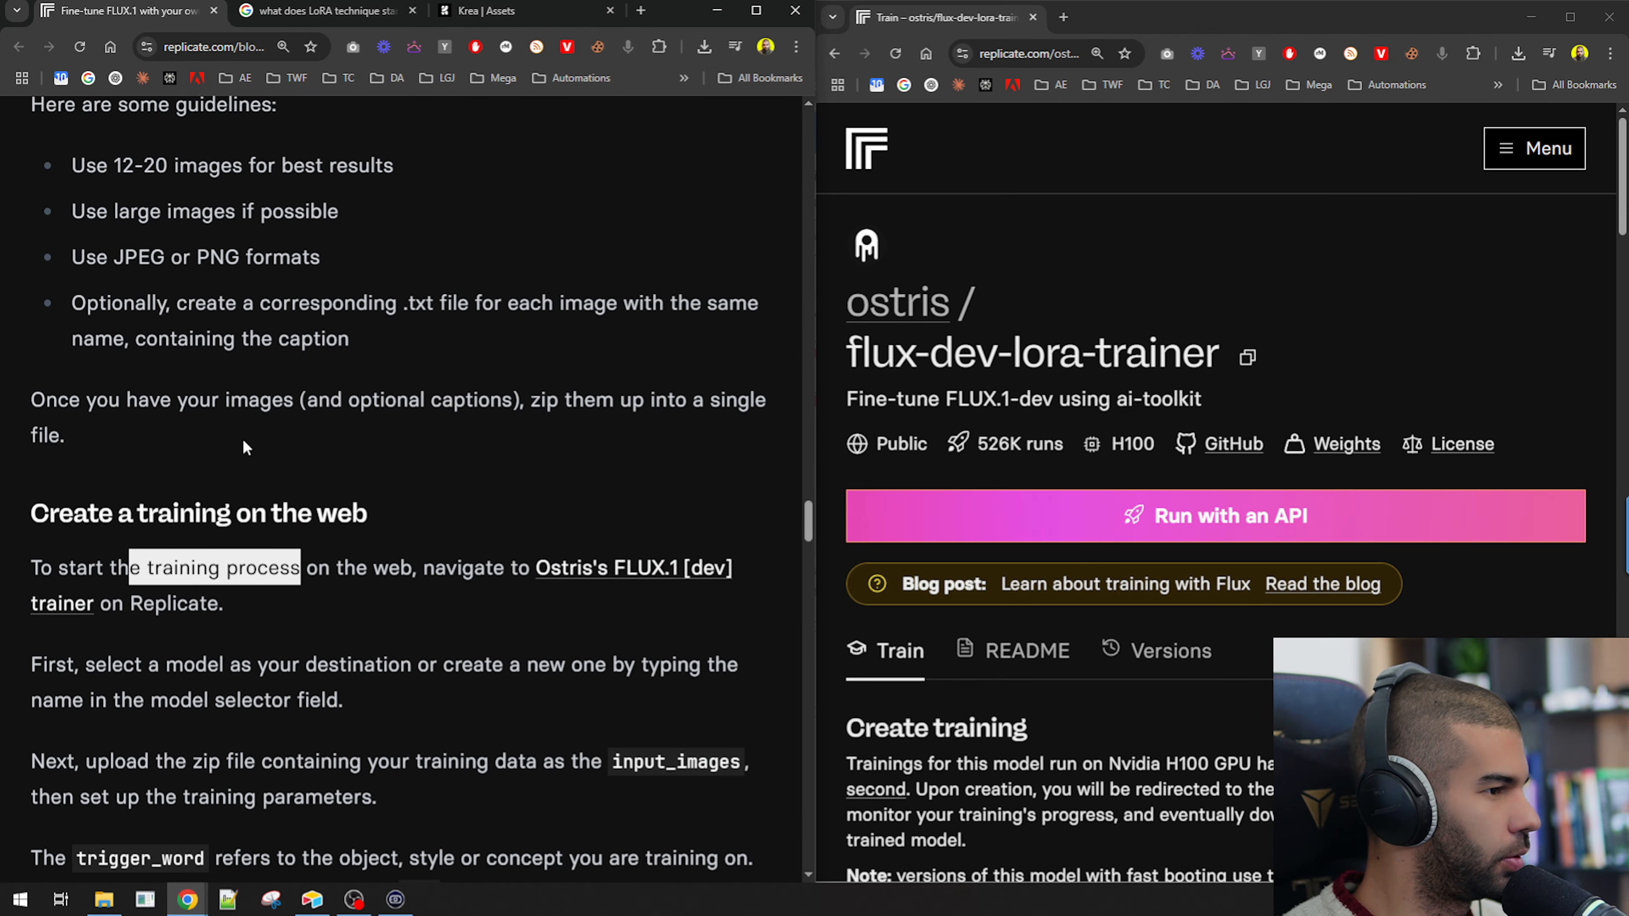
Read the blog's instructions for choosing or creating a destination model in the trainer.
scroll(345, 513, "down", 2)
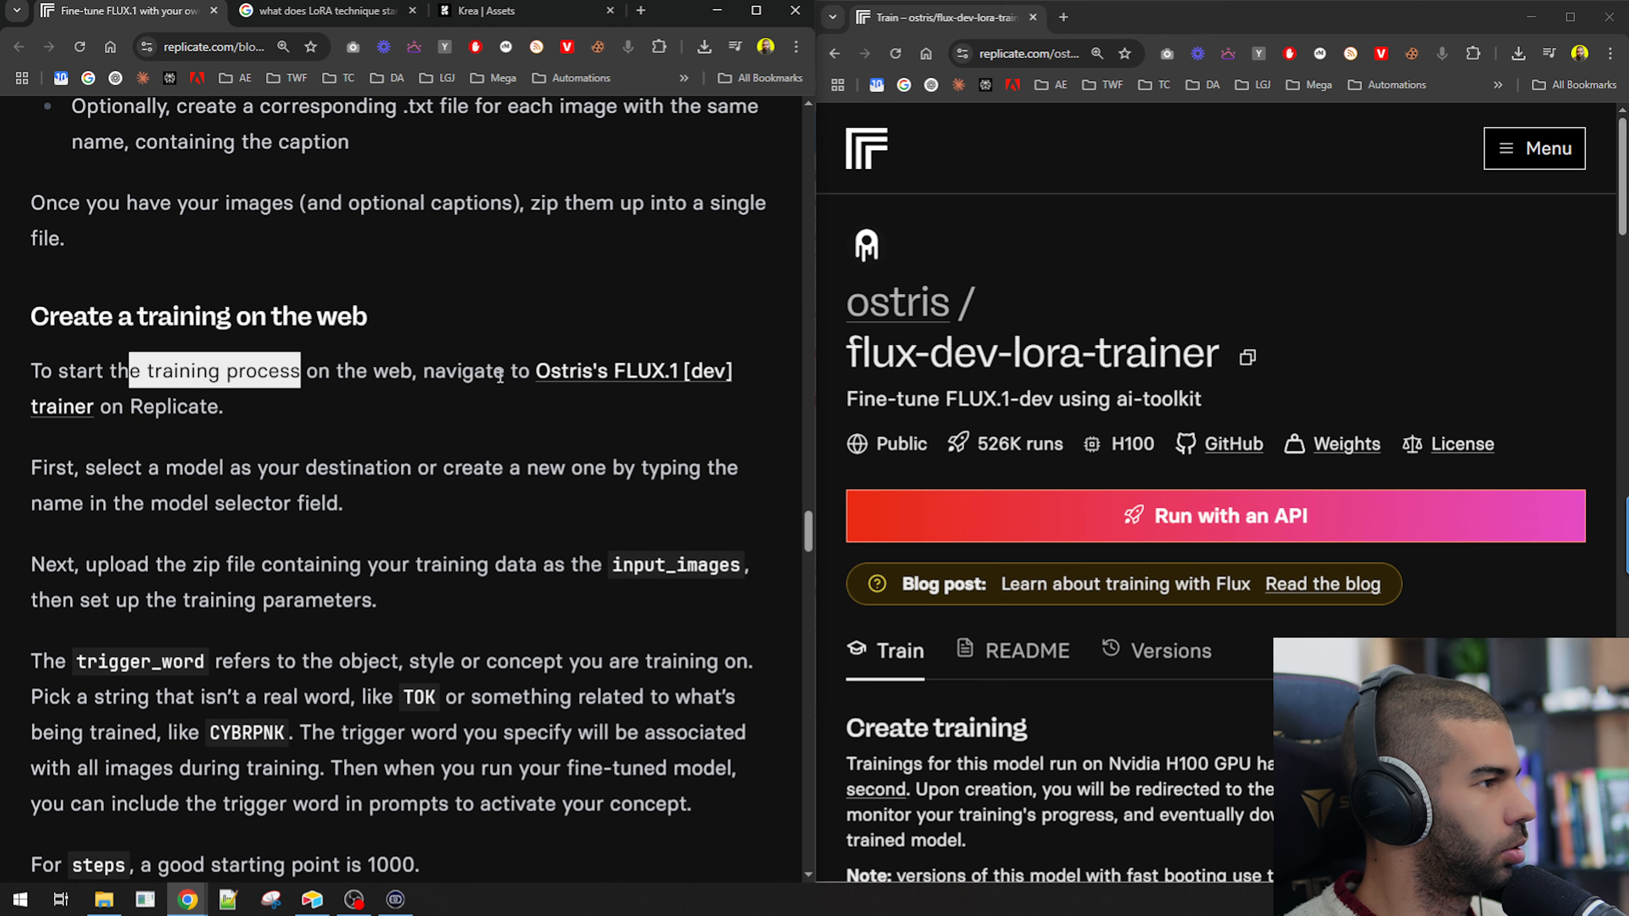
scroll(179, 326, "down", 3)
left_click_drag(151, 297, 440, 305)
left_click_drag(42, 333, 181, 340)
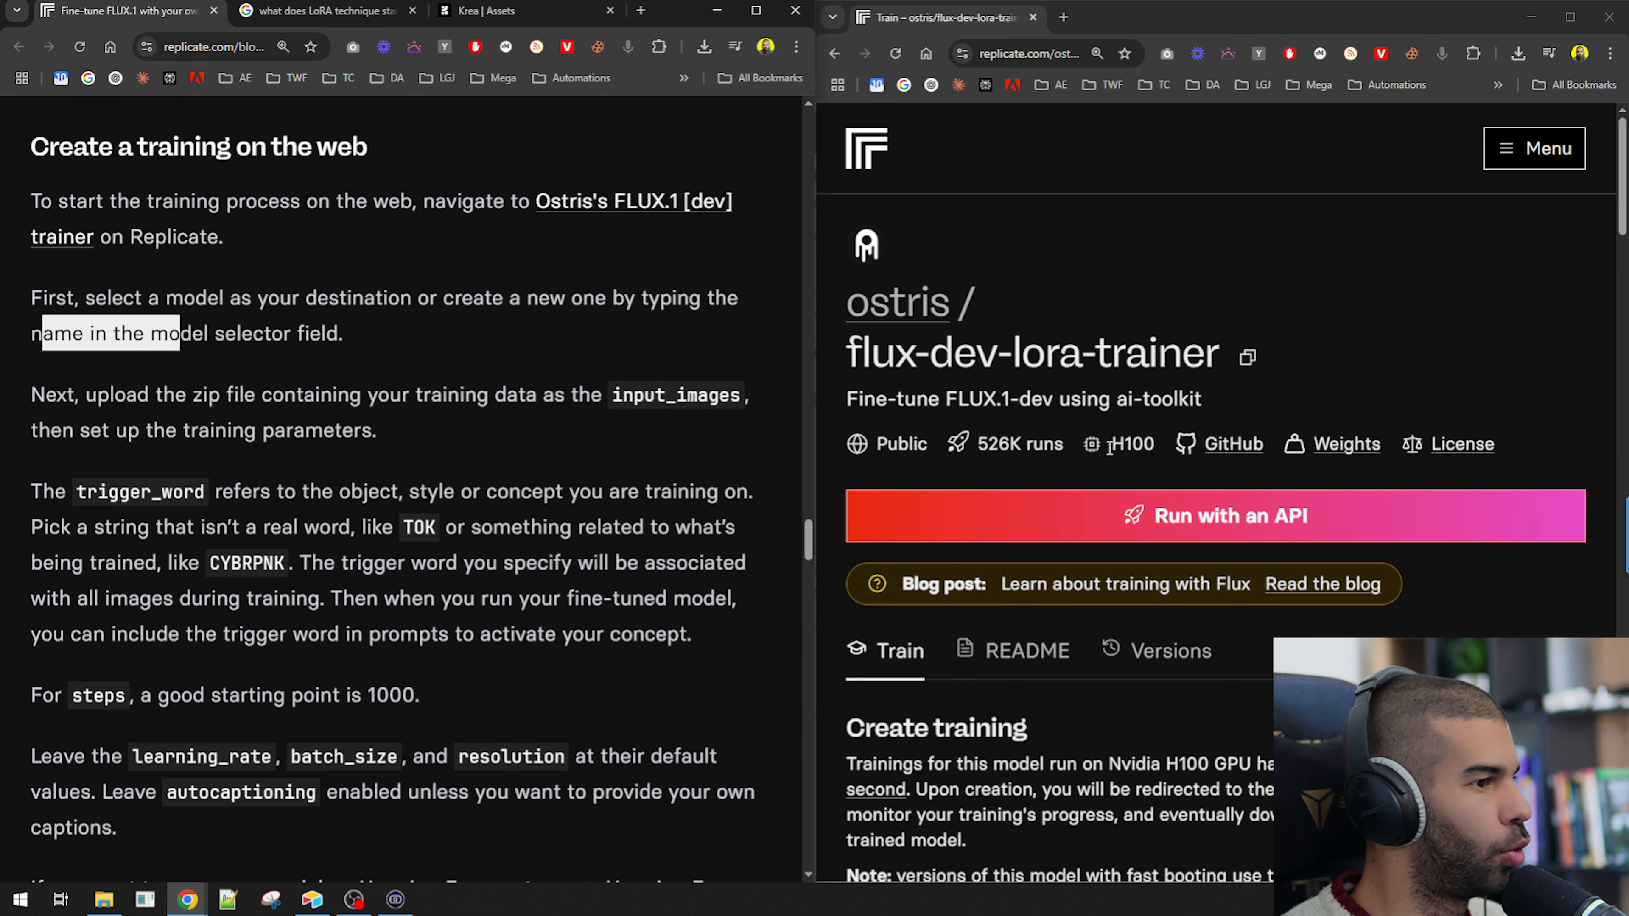
Scroll through the trainer's Getting started notes and the form's Destination and input_images fields.
scroll(888, 243, "down", 5)
scroll(888, 242, "down", 5)
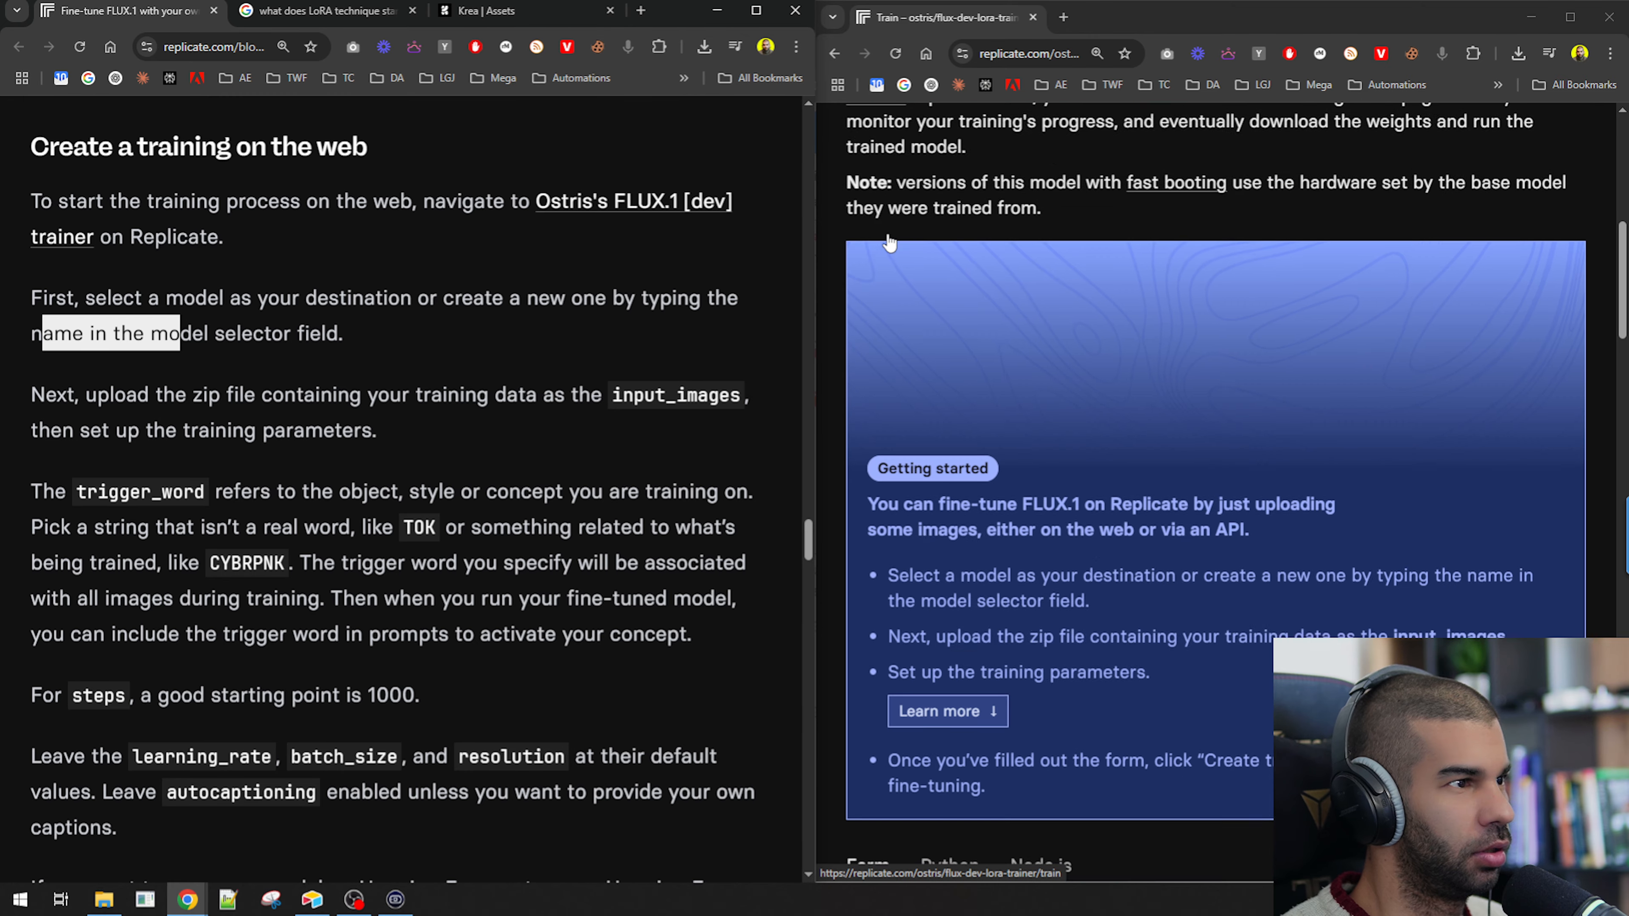
left_click_drag(910, 421, 1142, 449)
scroll(1141, 426, "down", 5)
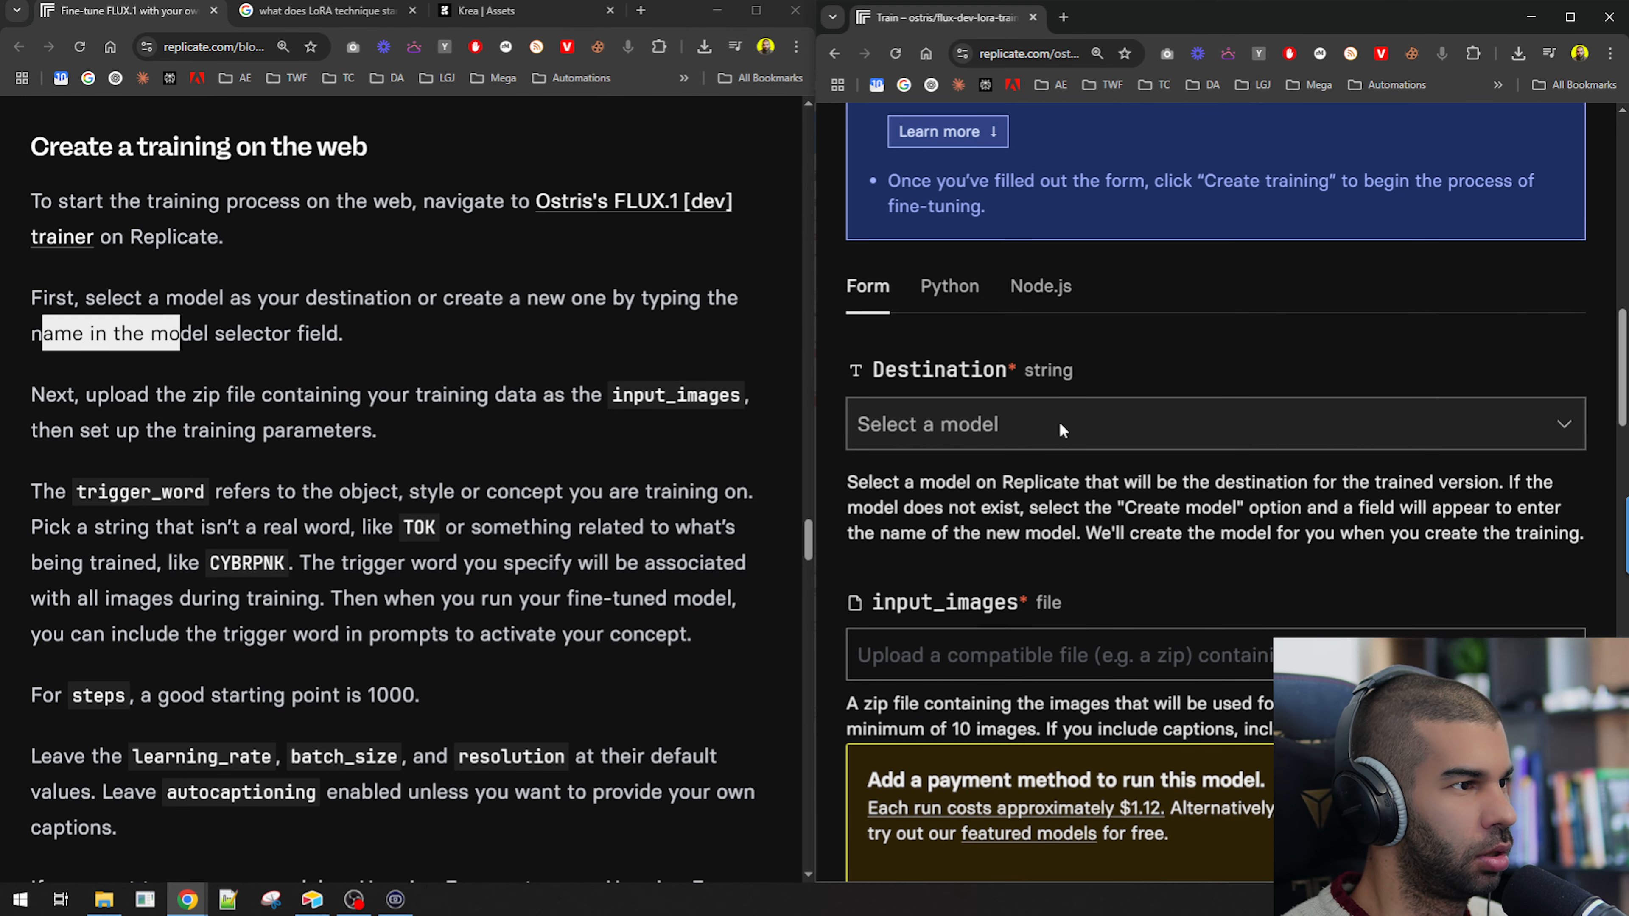
scroll(983, 374, "down", 1)
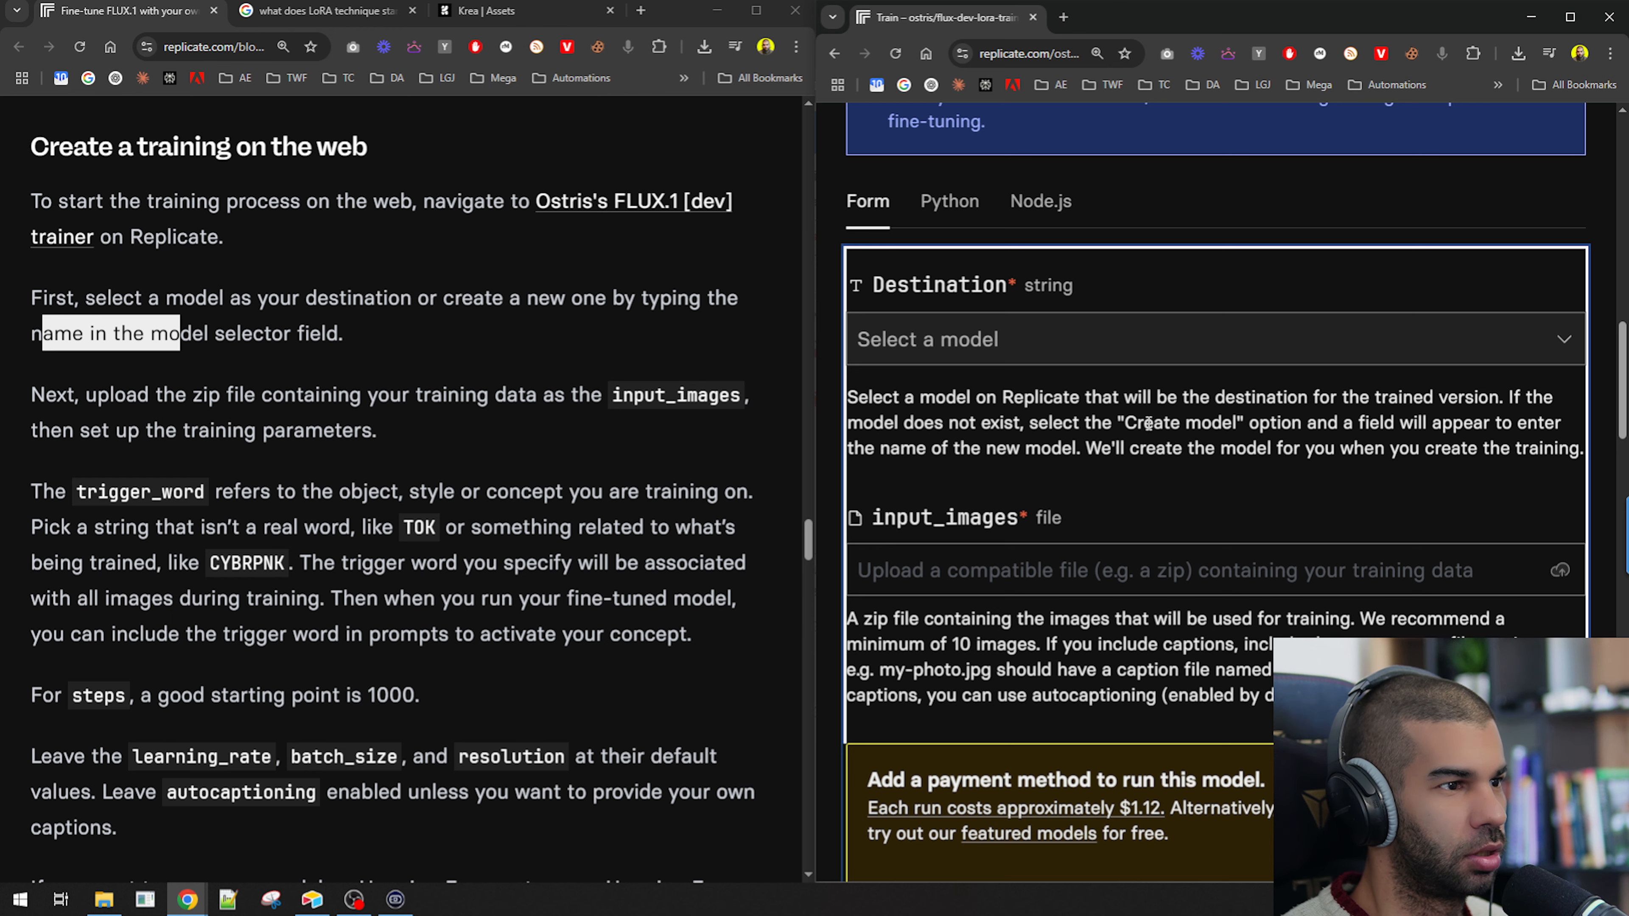
scroll(1147, 423, "down", 2, "ctrl")
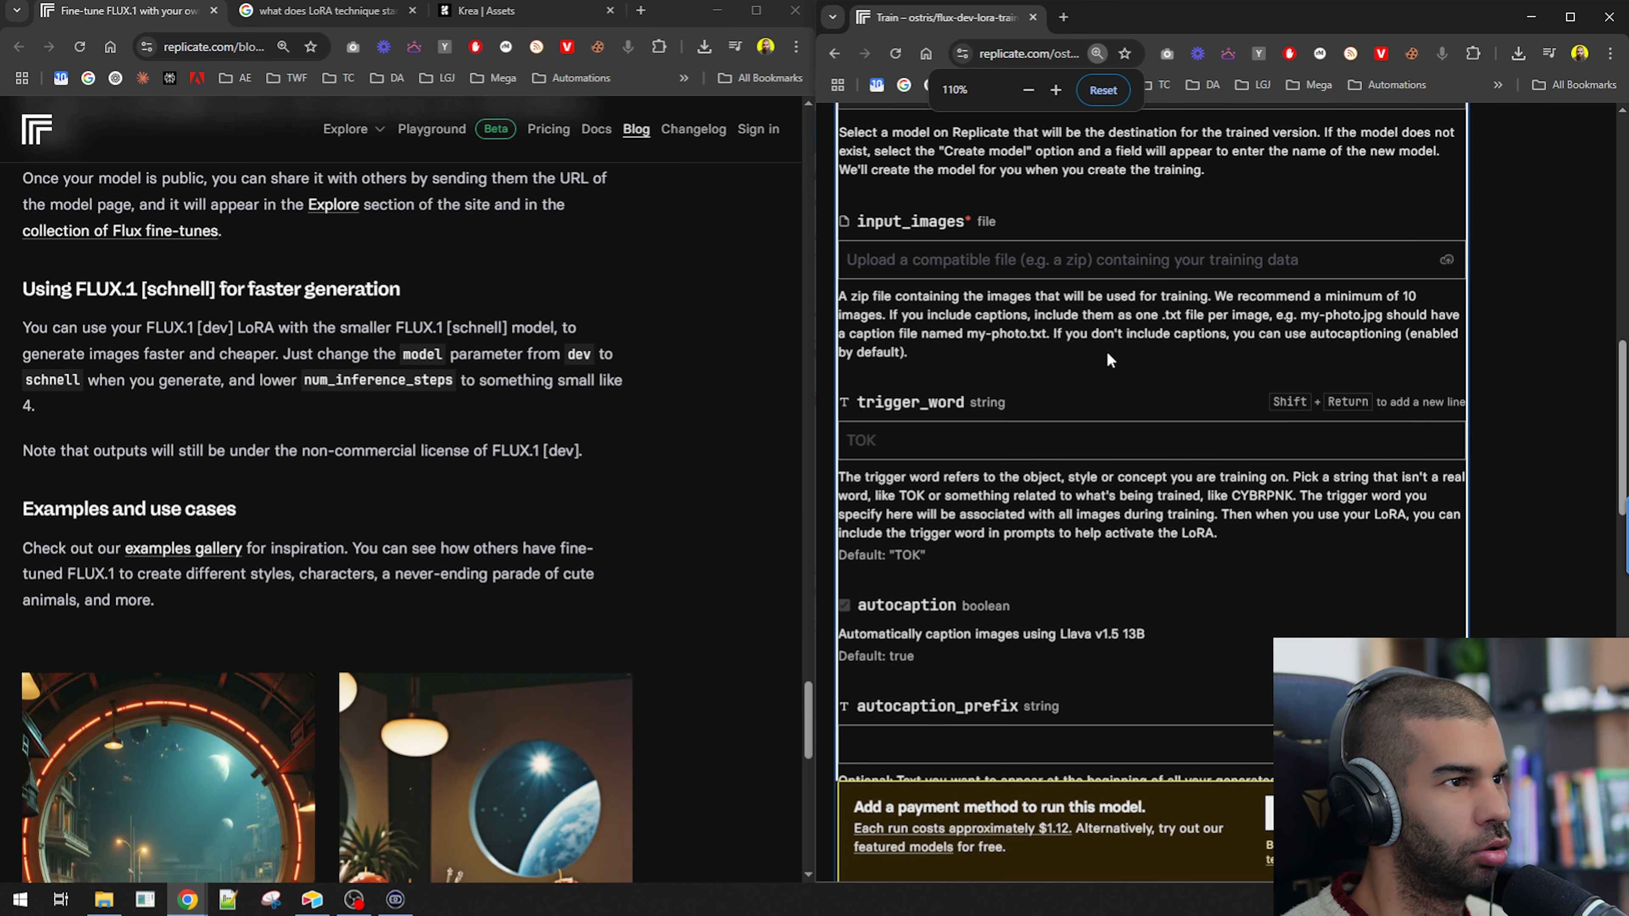
Search the trainer page for "create" and browse the training form's parameters.
scroll(1106, 352, "up", 10)
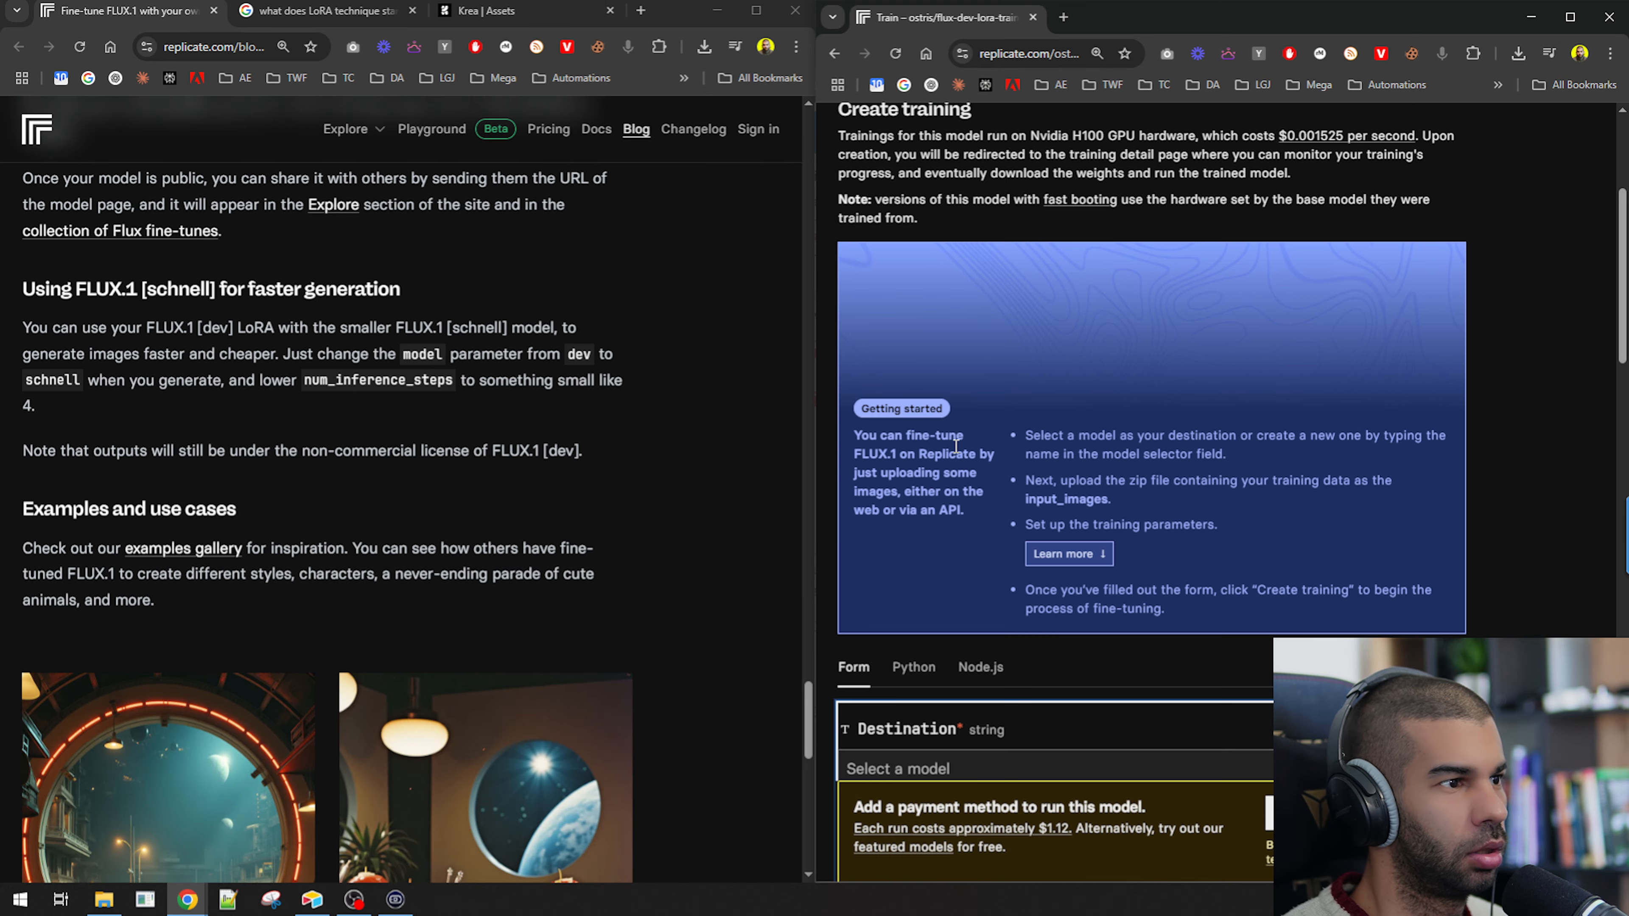
scroll(955, 446, "down", 4)
key("ctrl+f")
type("create")
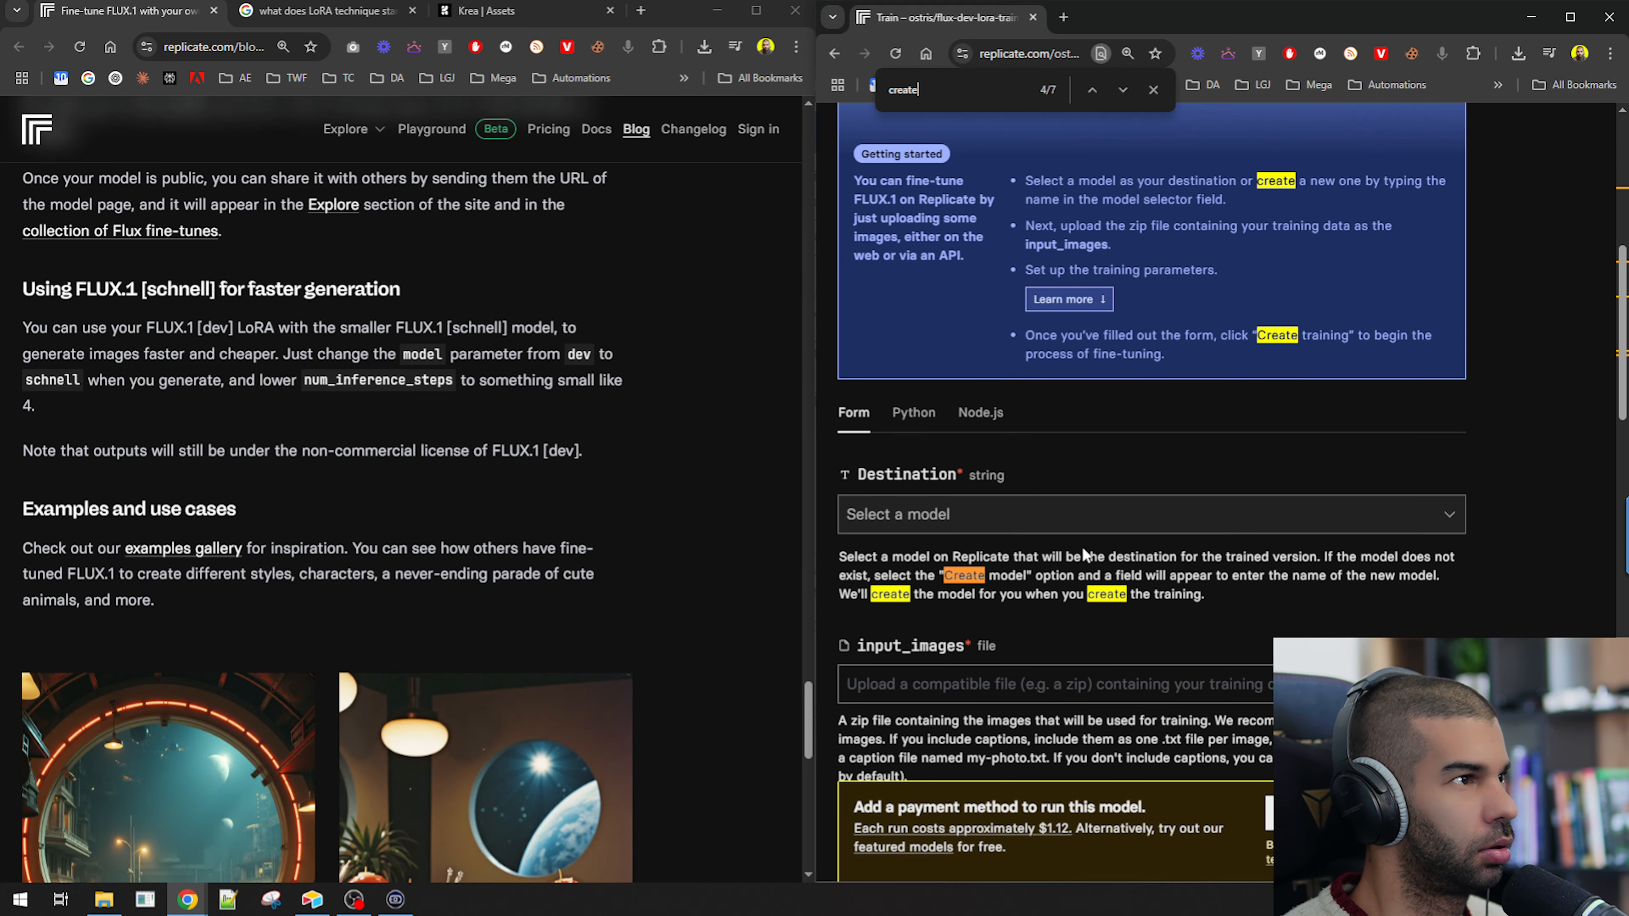
scroll(1082, 546, "down", 20)
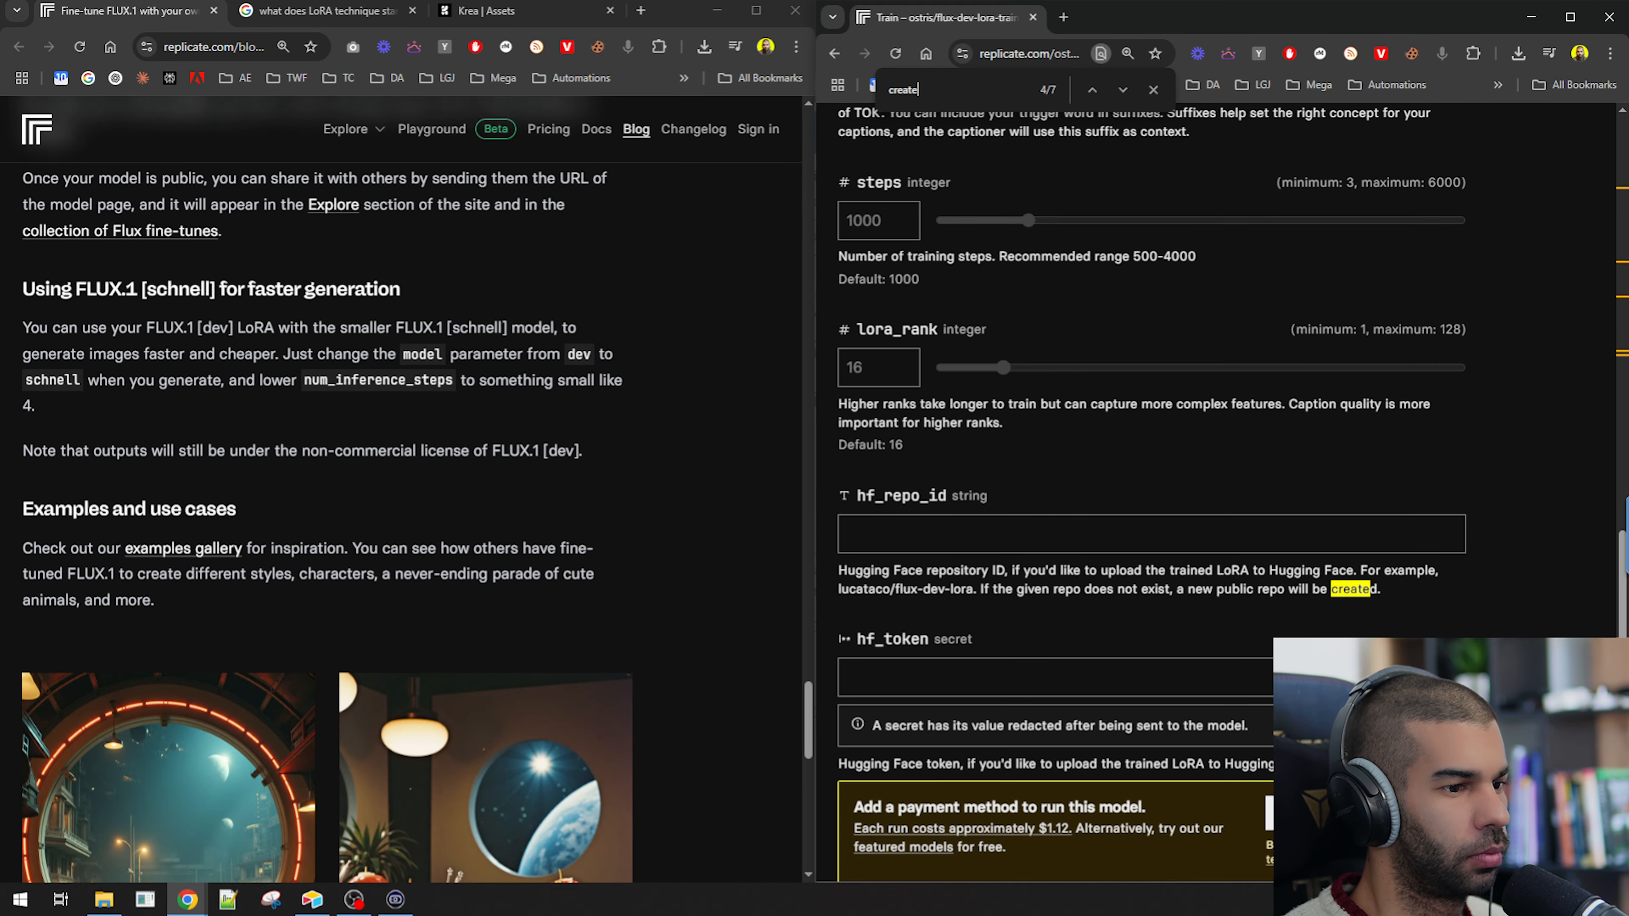
scroll(921, 430, "up", 15)
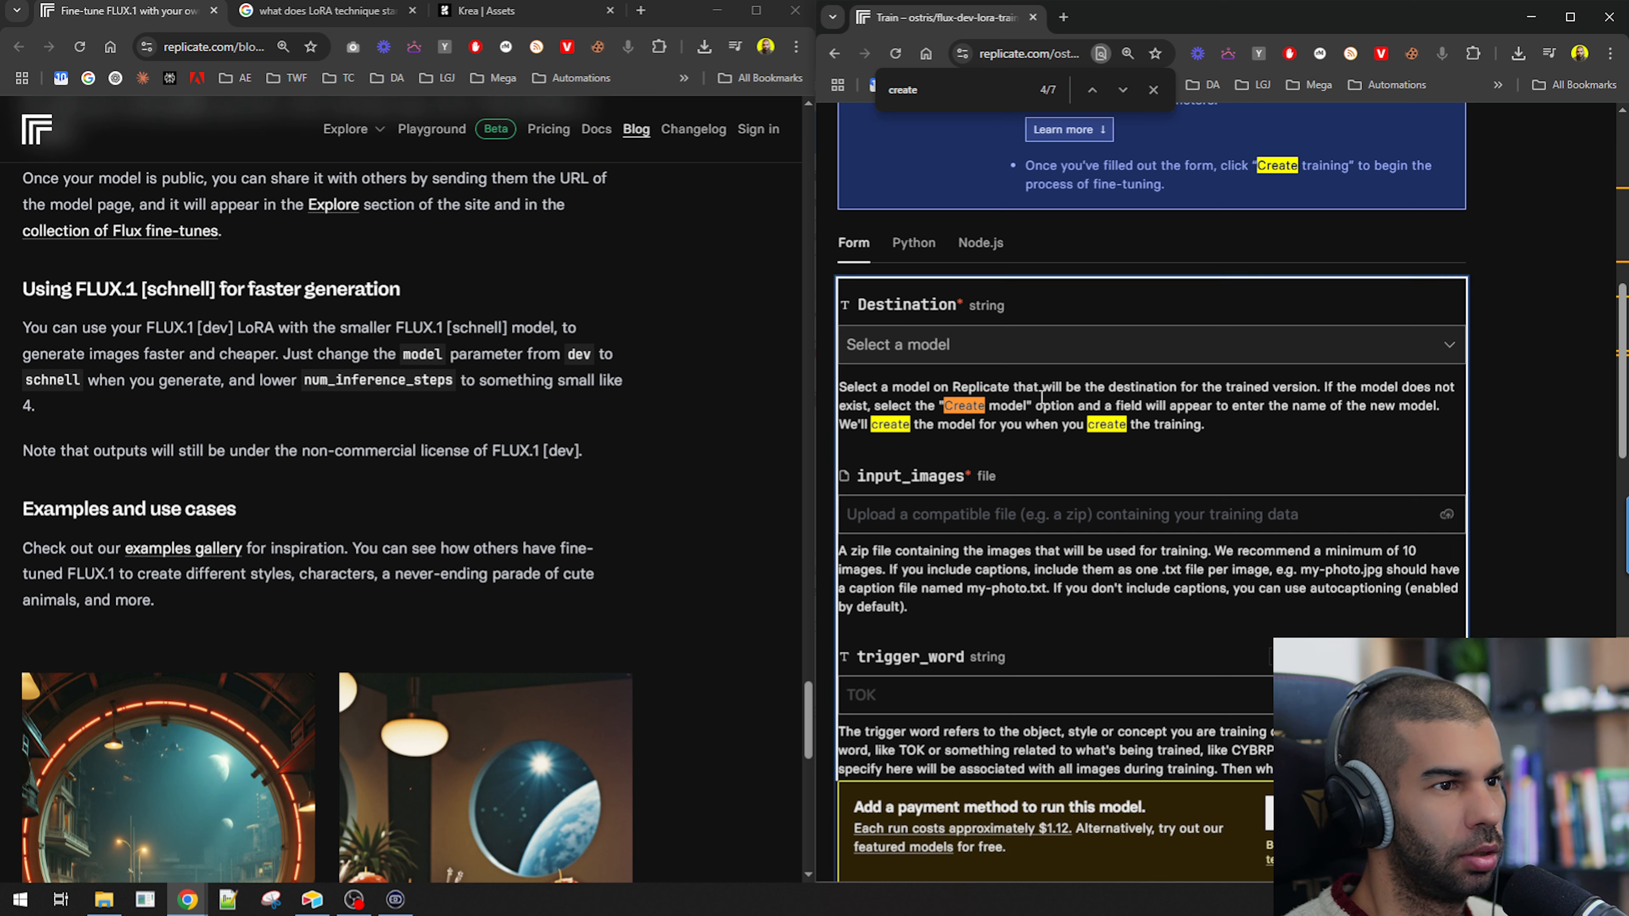
Search the trainer page for "Create model" and read the Destination field description and Getting started steps.
left_click_drag(849, 401, 1065, 414)
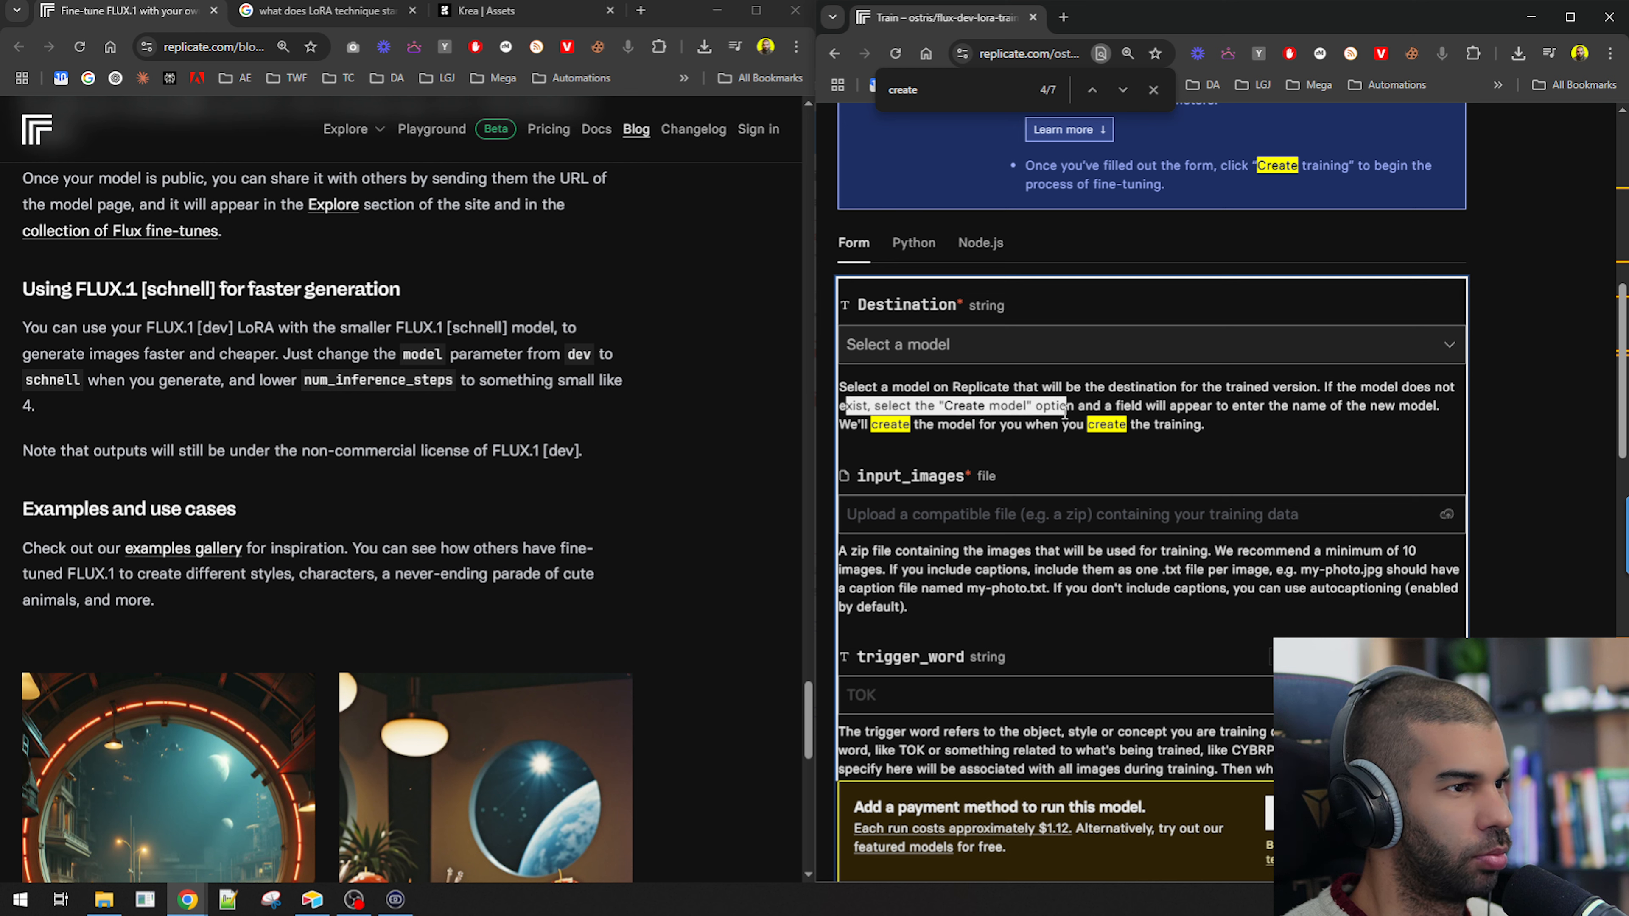
left_click(1101, 408)
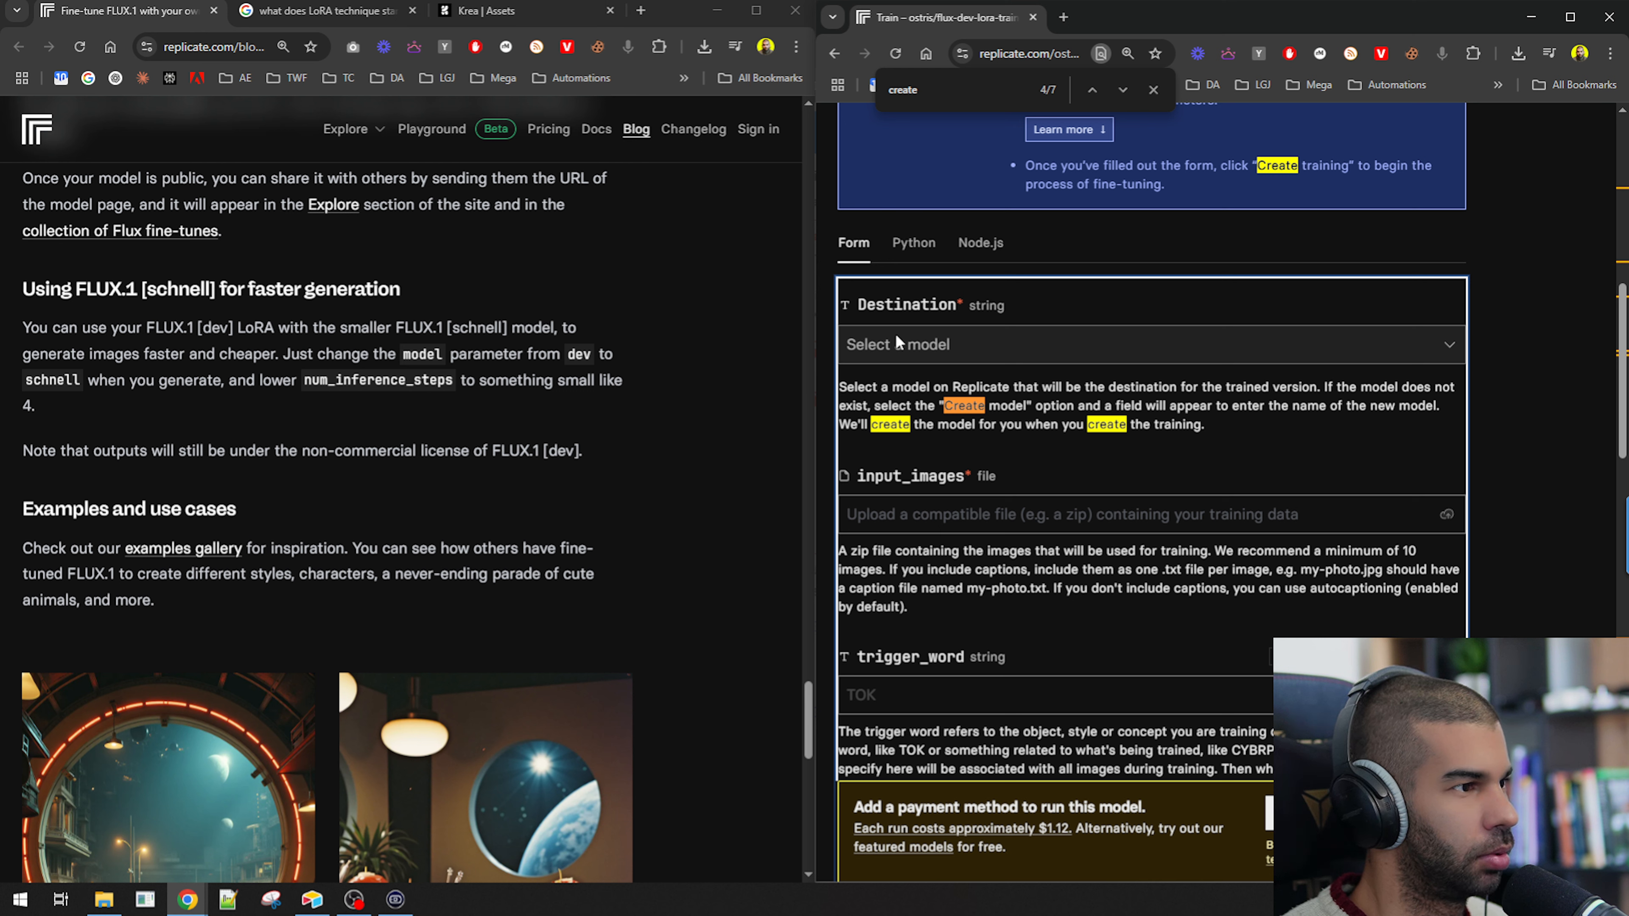
left_click_drag(943, 405, 1026, 405)
key("ctrl+f")
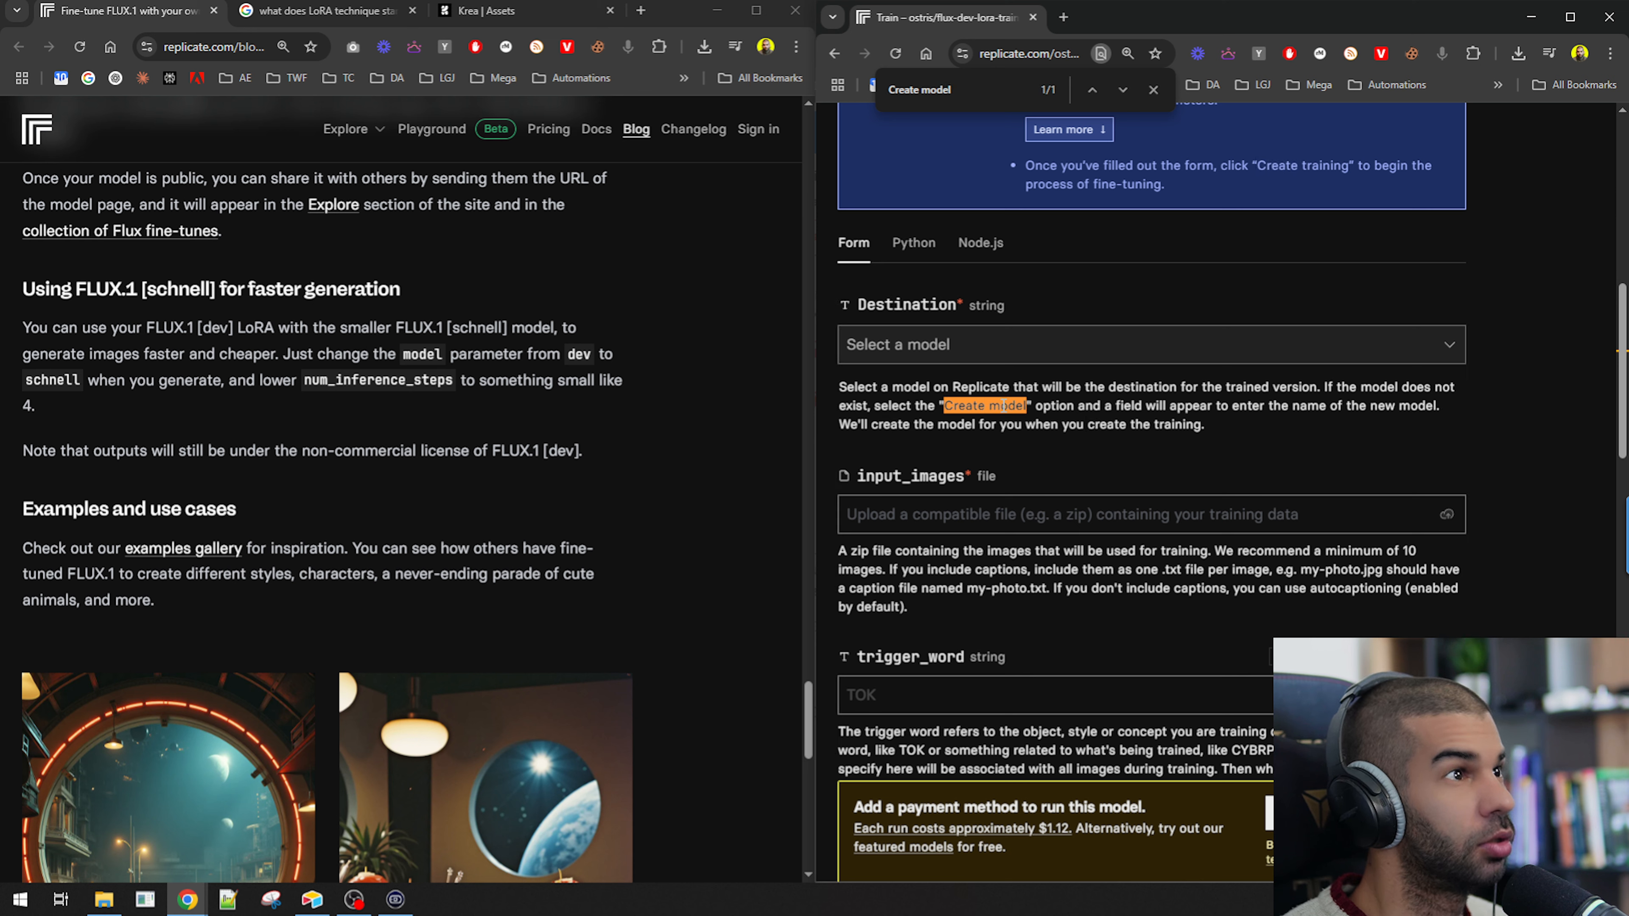
scroll(1003, 406, "up", 10)
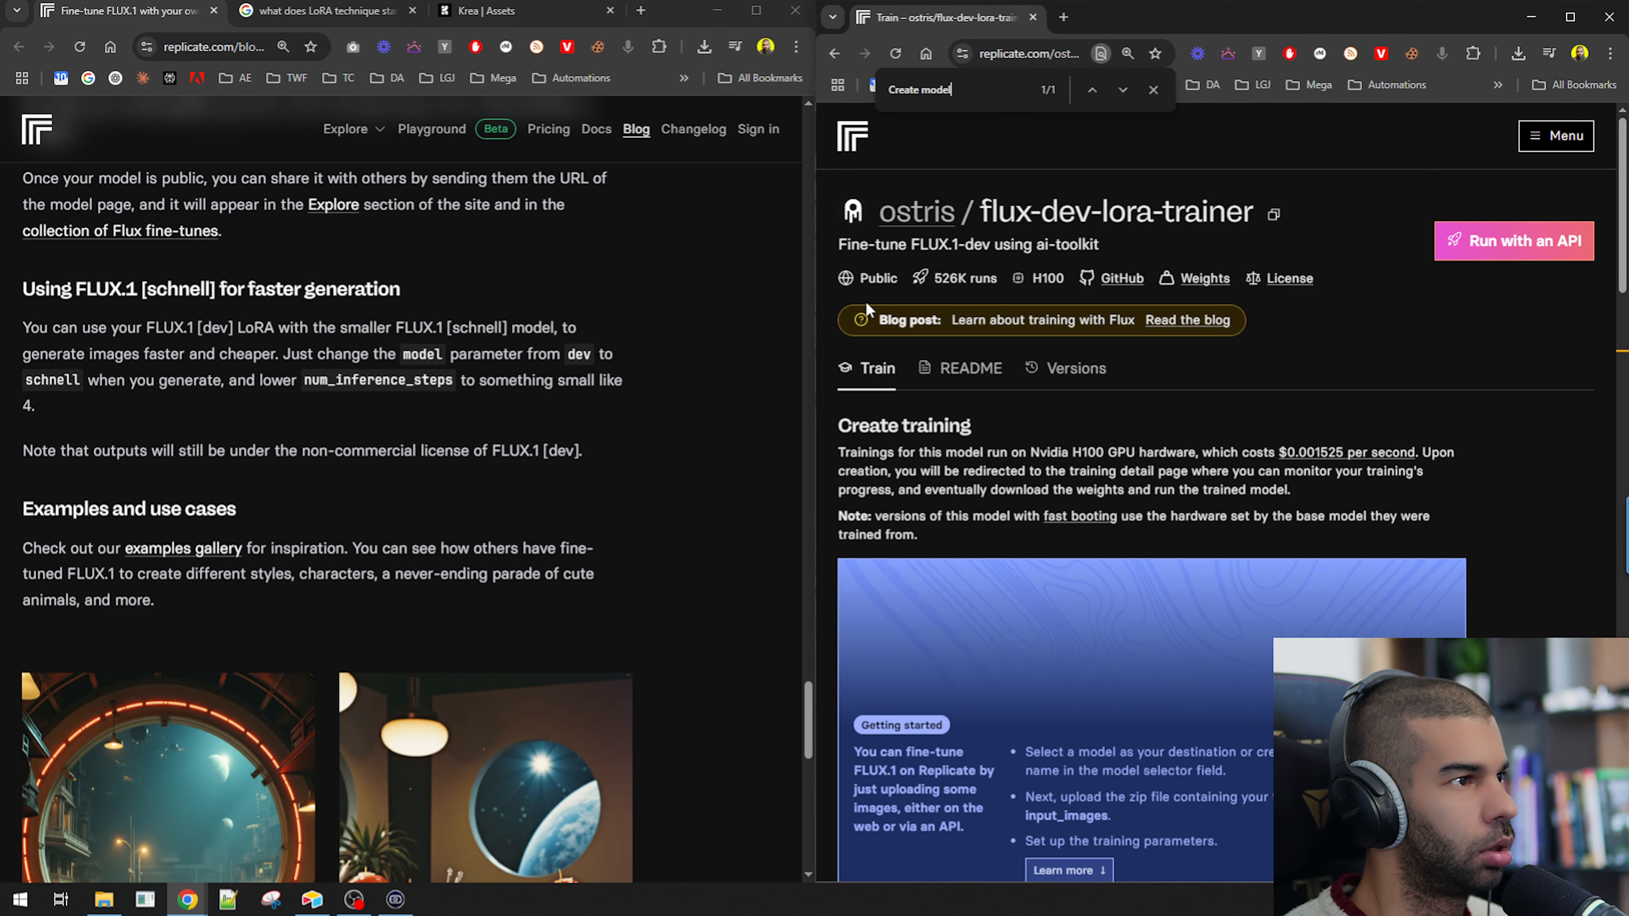
scroll(867, 310, "down", 5)
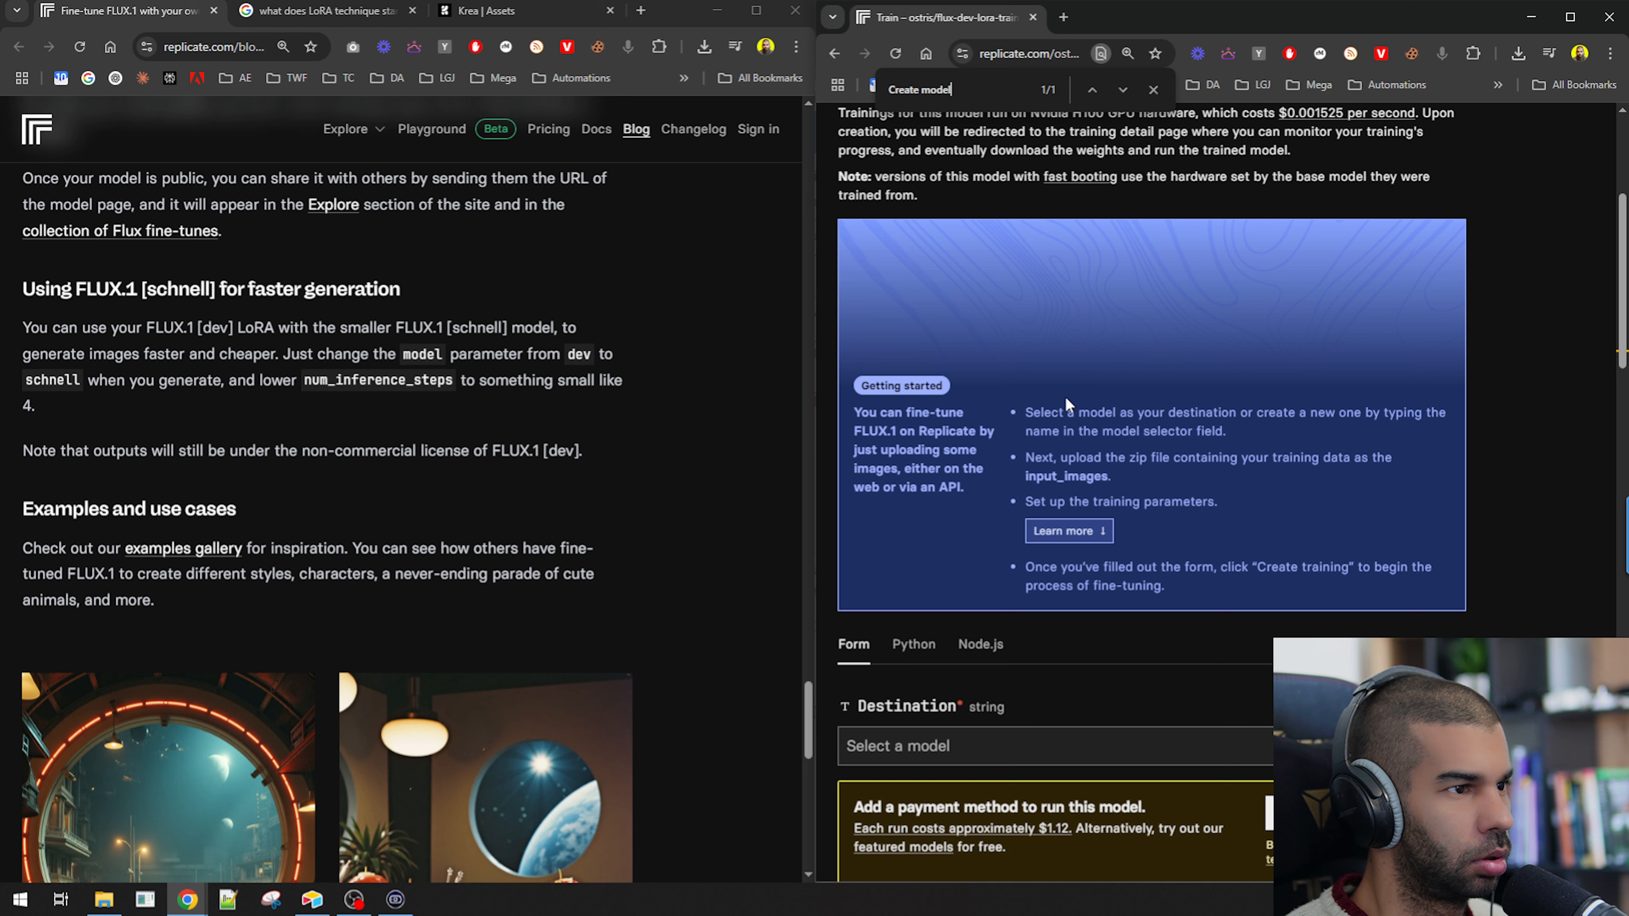
left_click_drag(1119, 414, 1373, 414)
left_click(1058, 431)
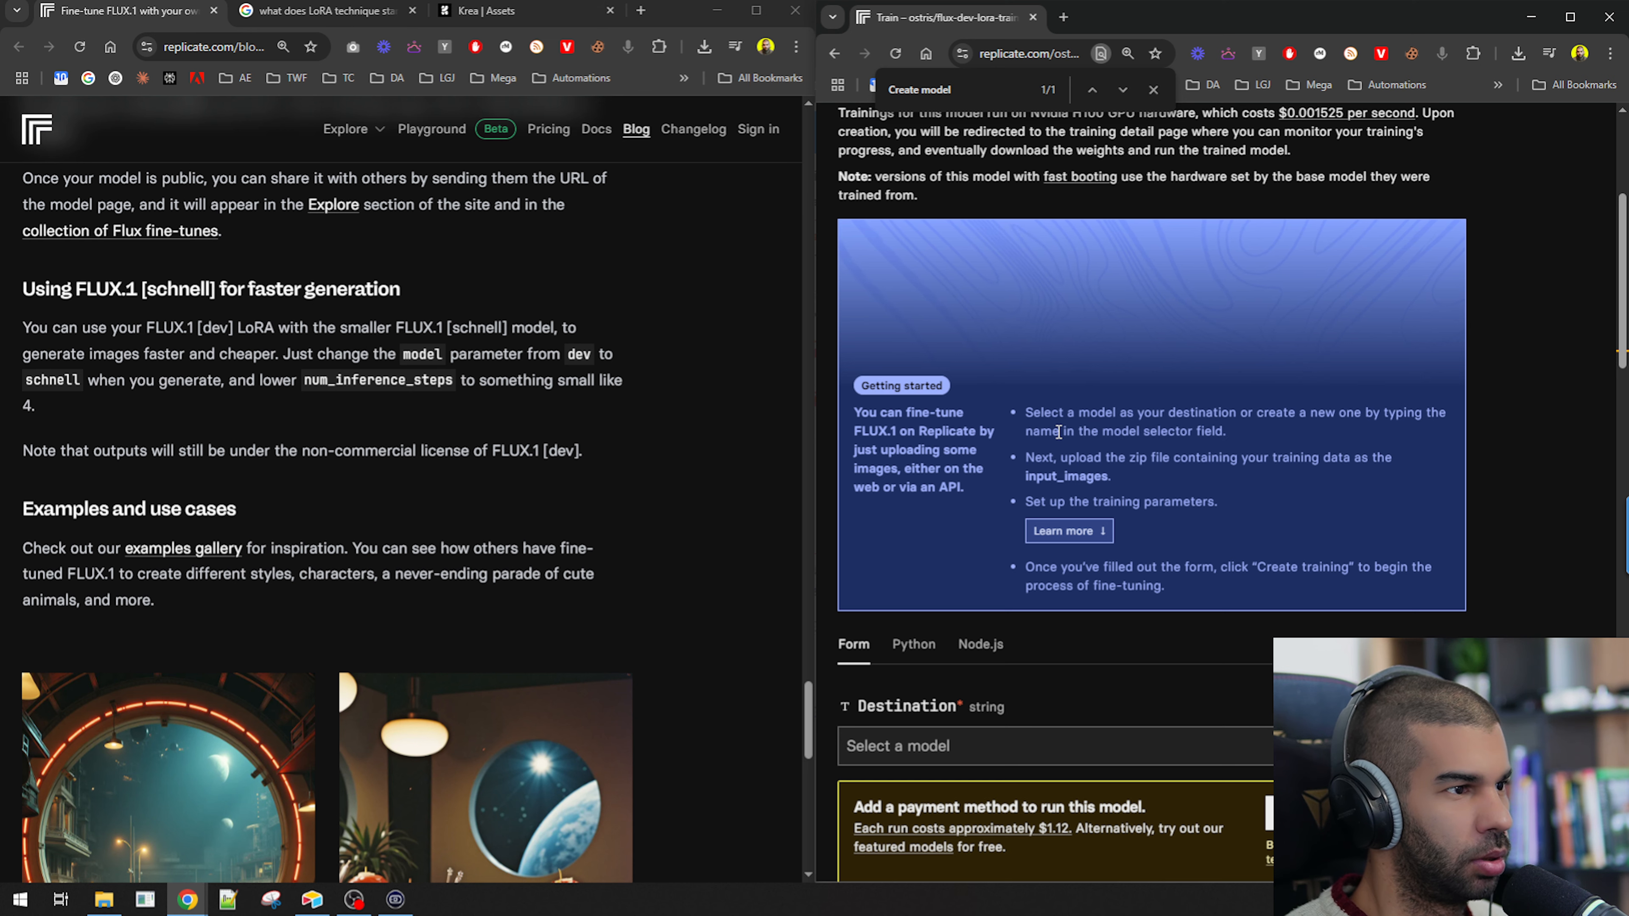
scroll(1059, 432, "down", 4)
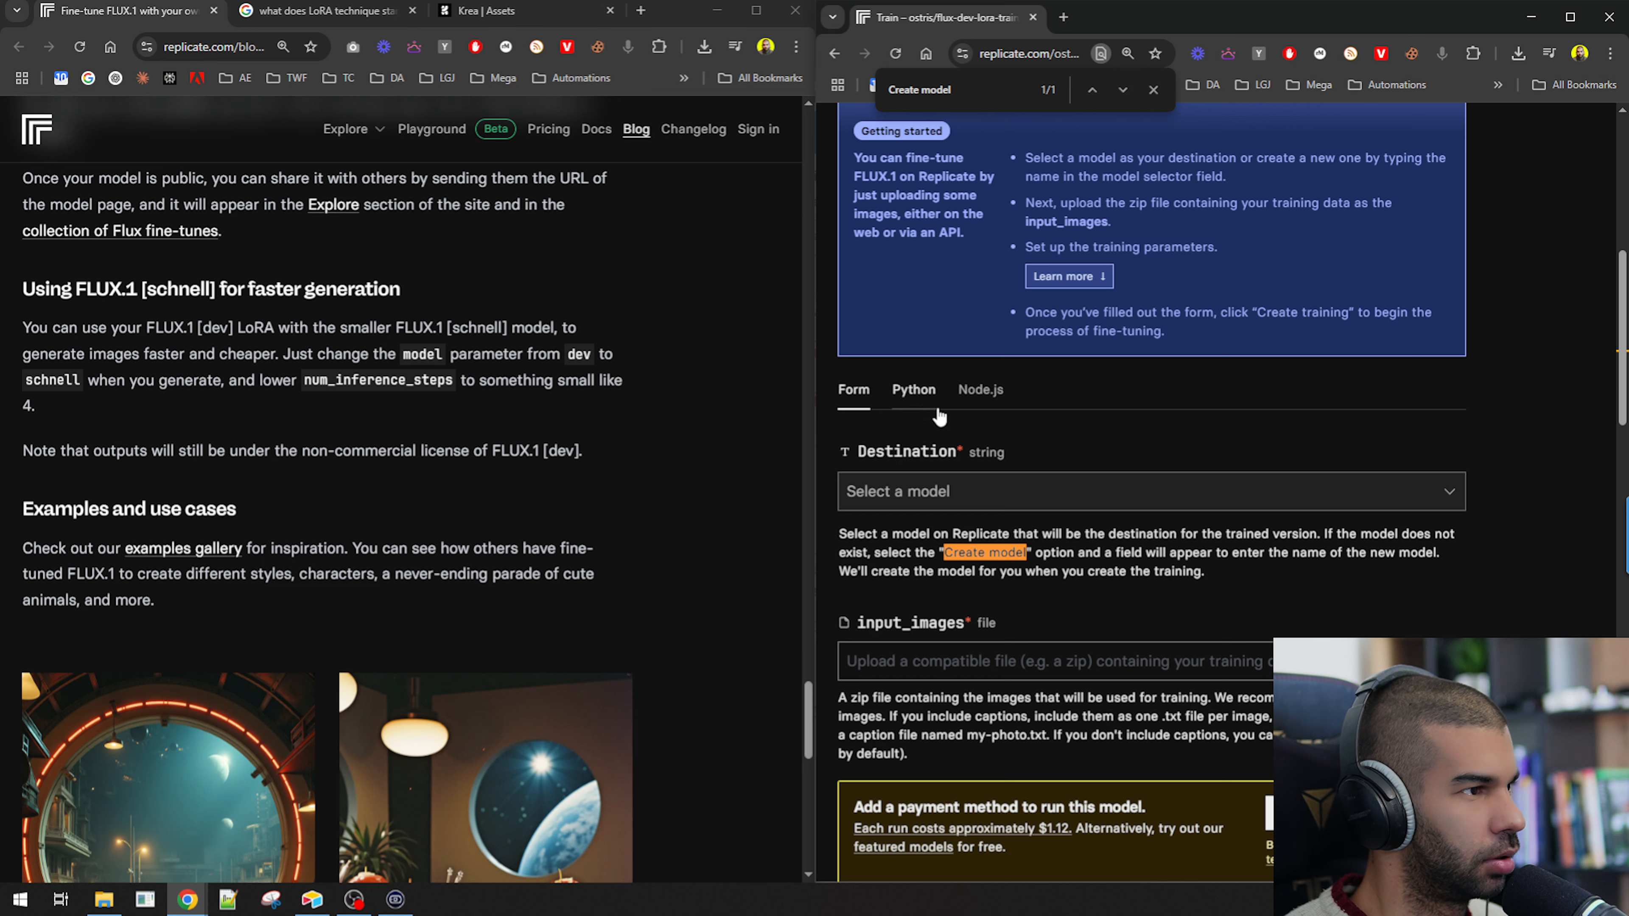
Create a new destination model named kevin-april-2025 in the trainer's Destination field.
left_click(930, 492)
scroll(1333, 500, "down", 4)
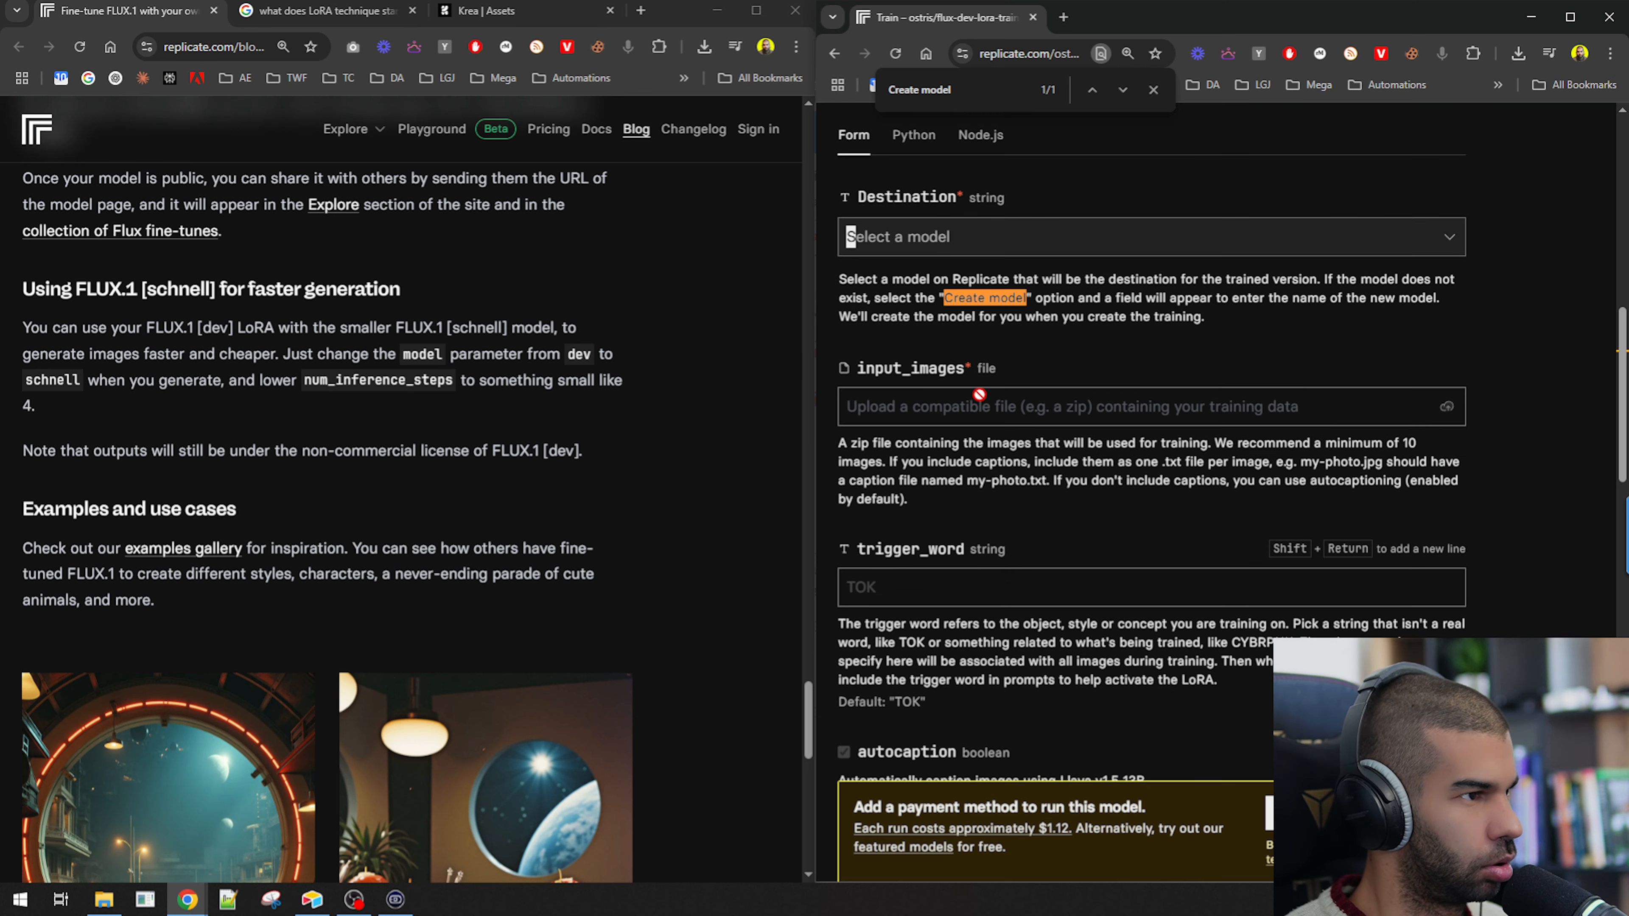
scroll(980, 395, "down", 15)
scroll(922, 415, "down", 12)
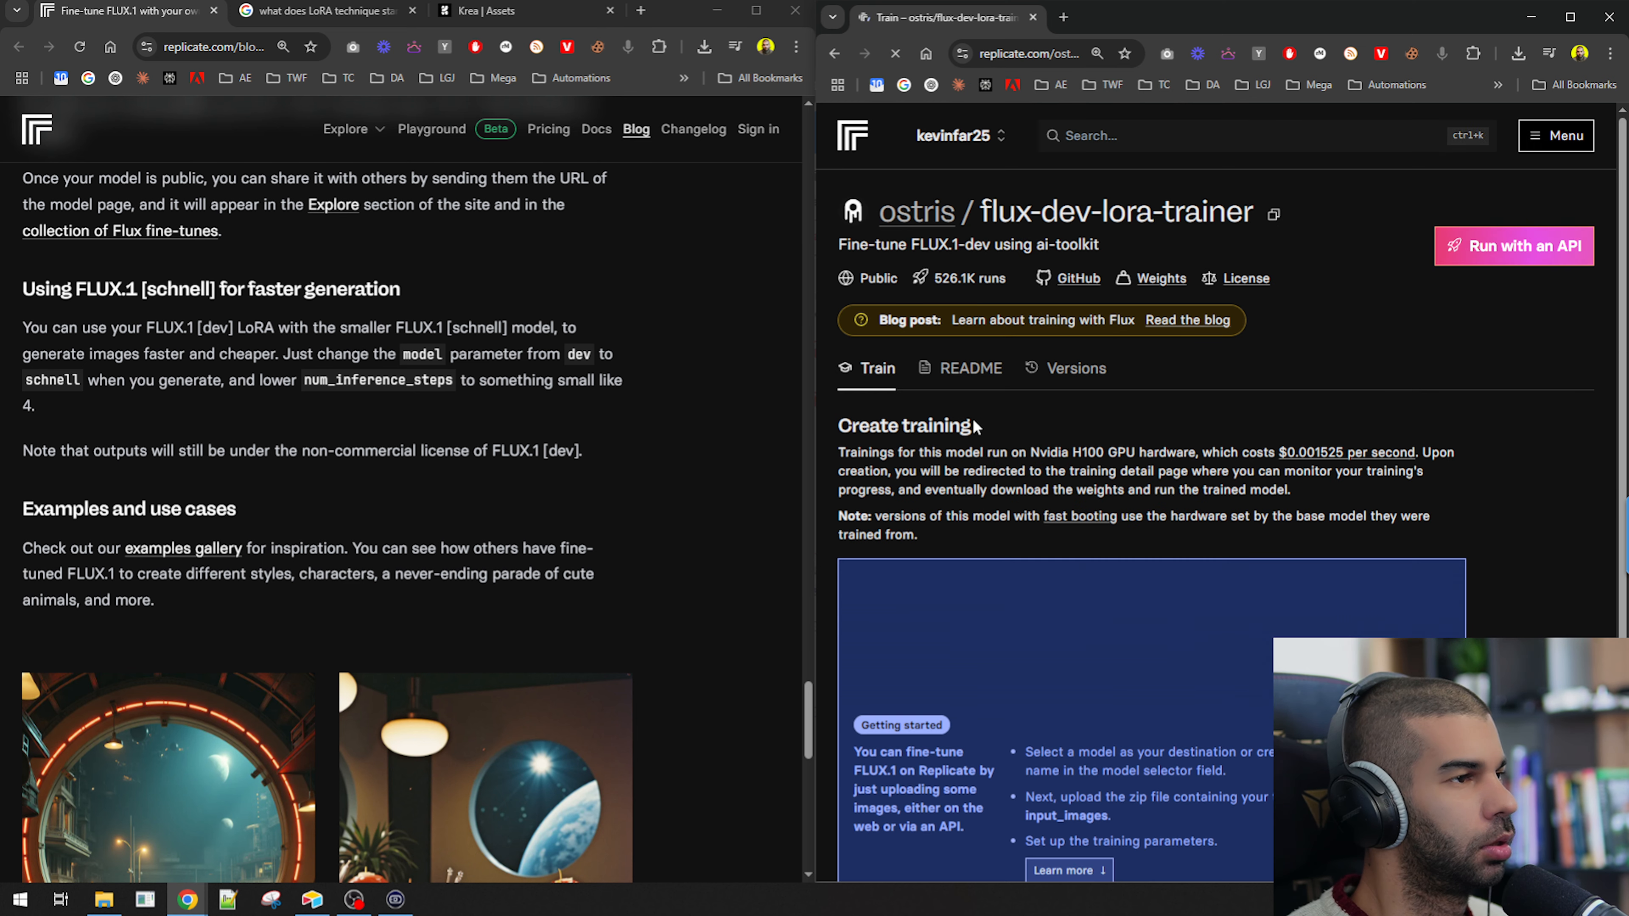
scroll(1003, 363, "down", 10)
left_click(933, 242)
left_click(943, 317)
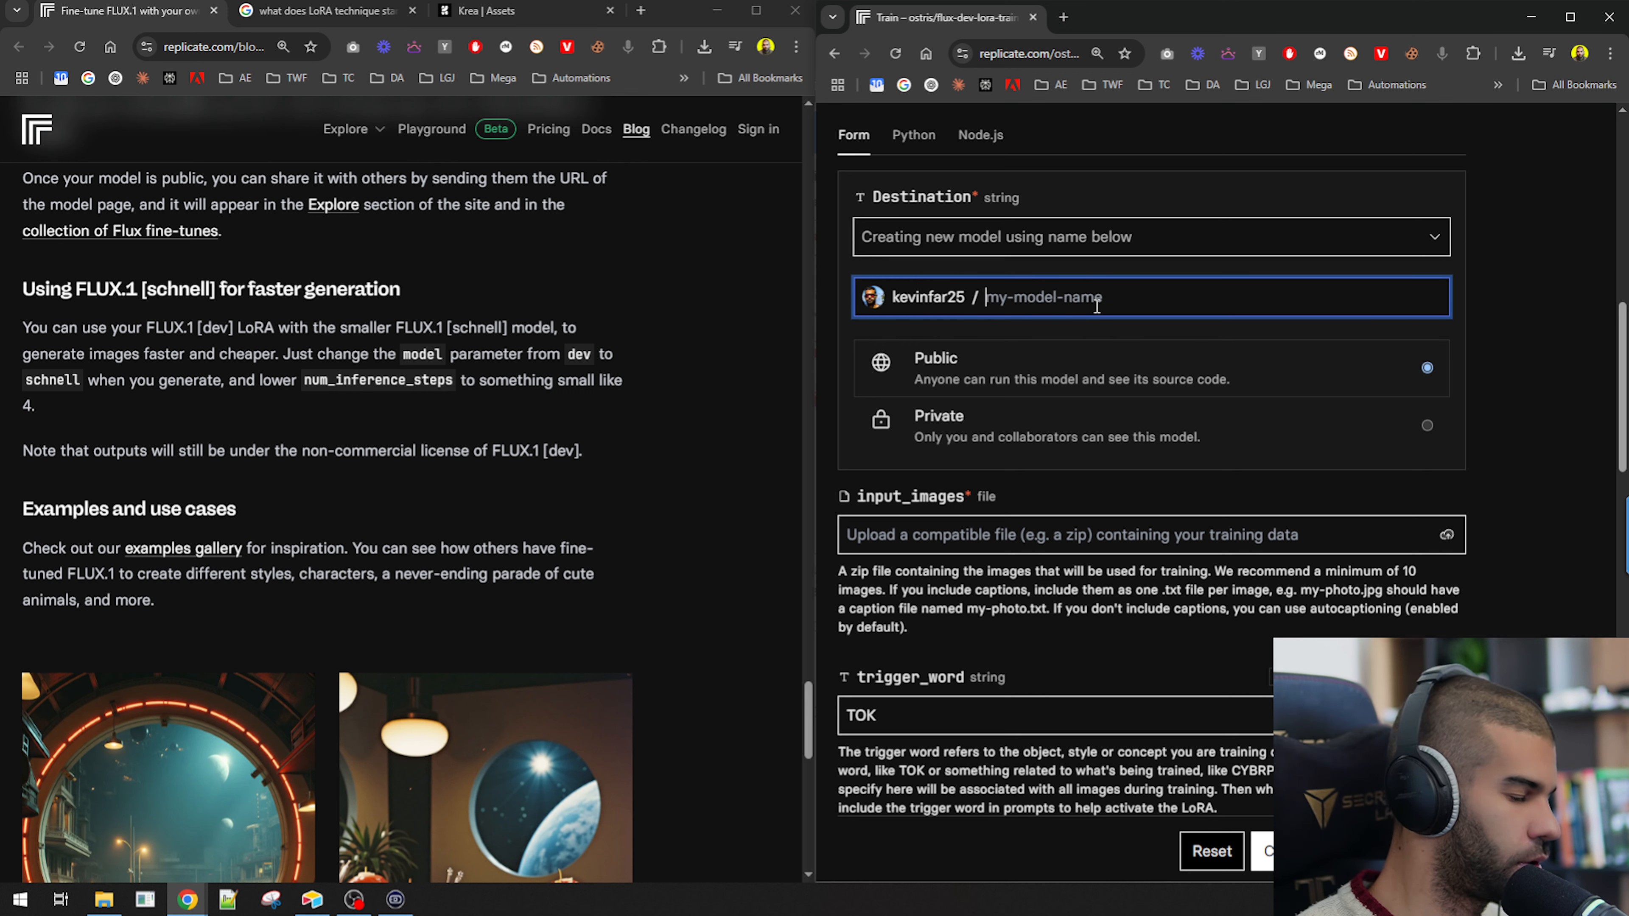
type("kevin-april")
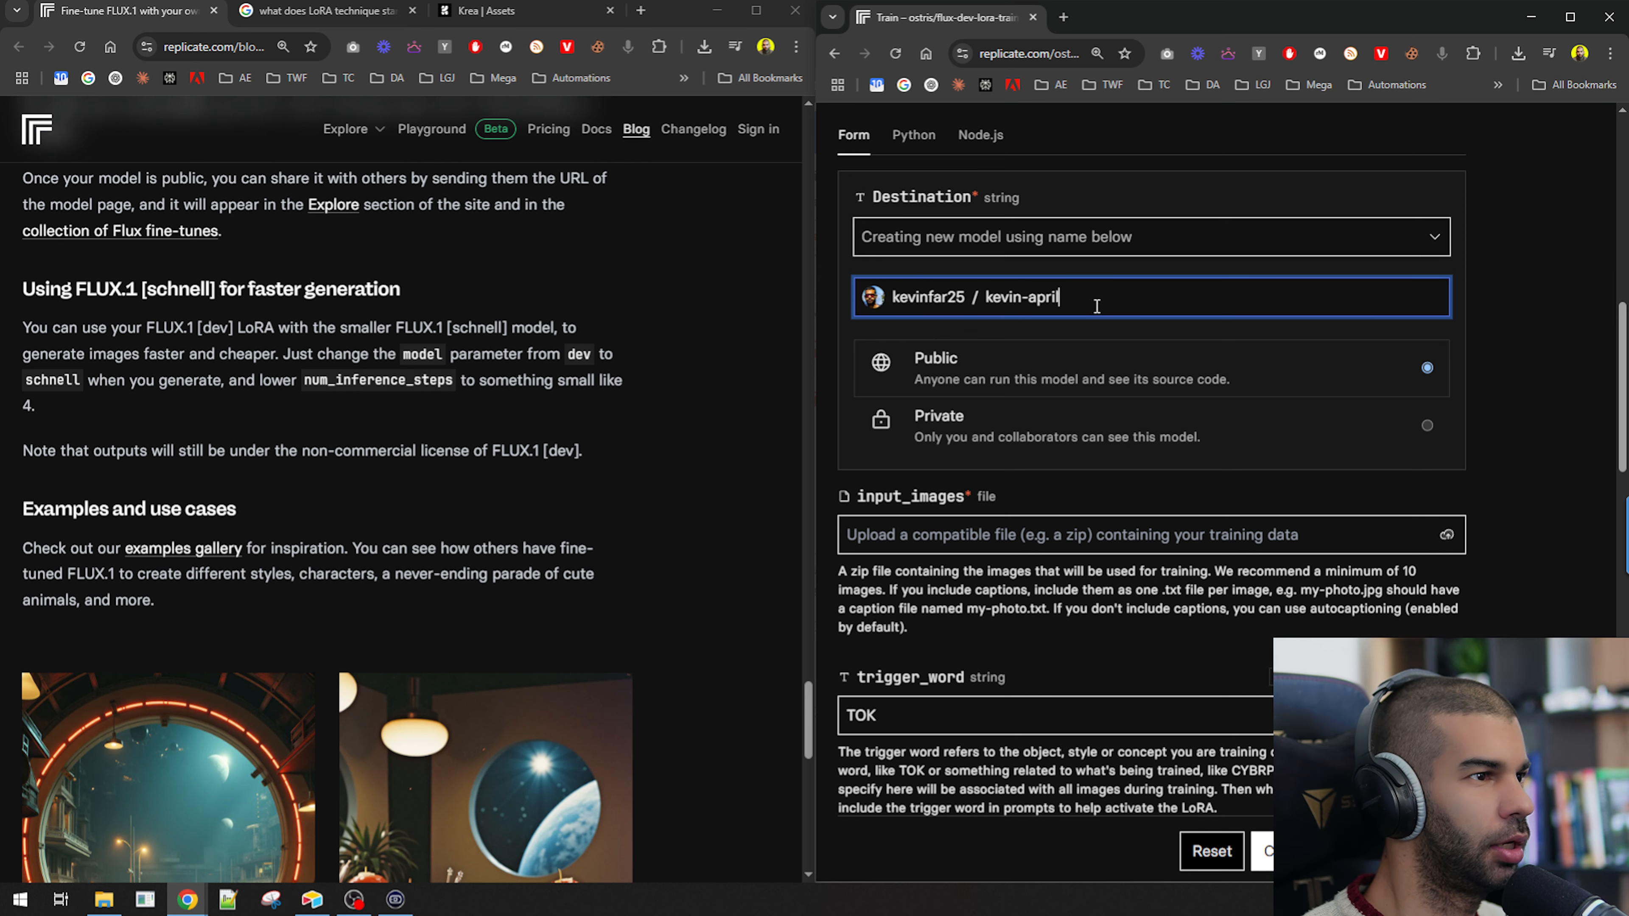
type("2025")
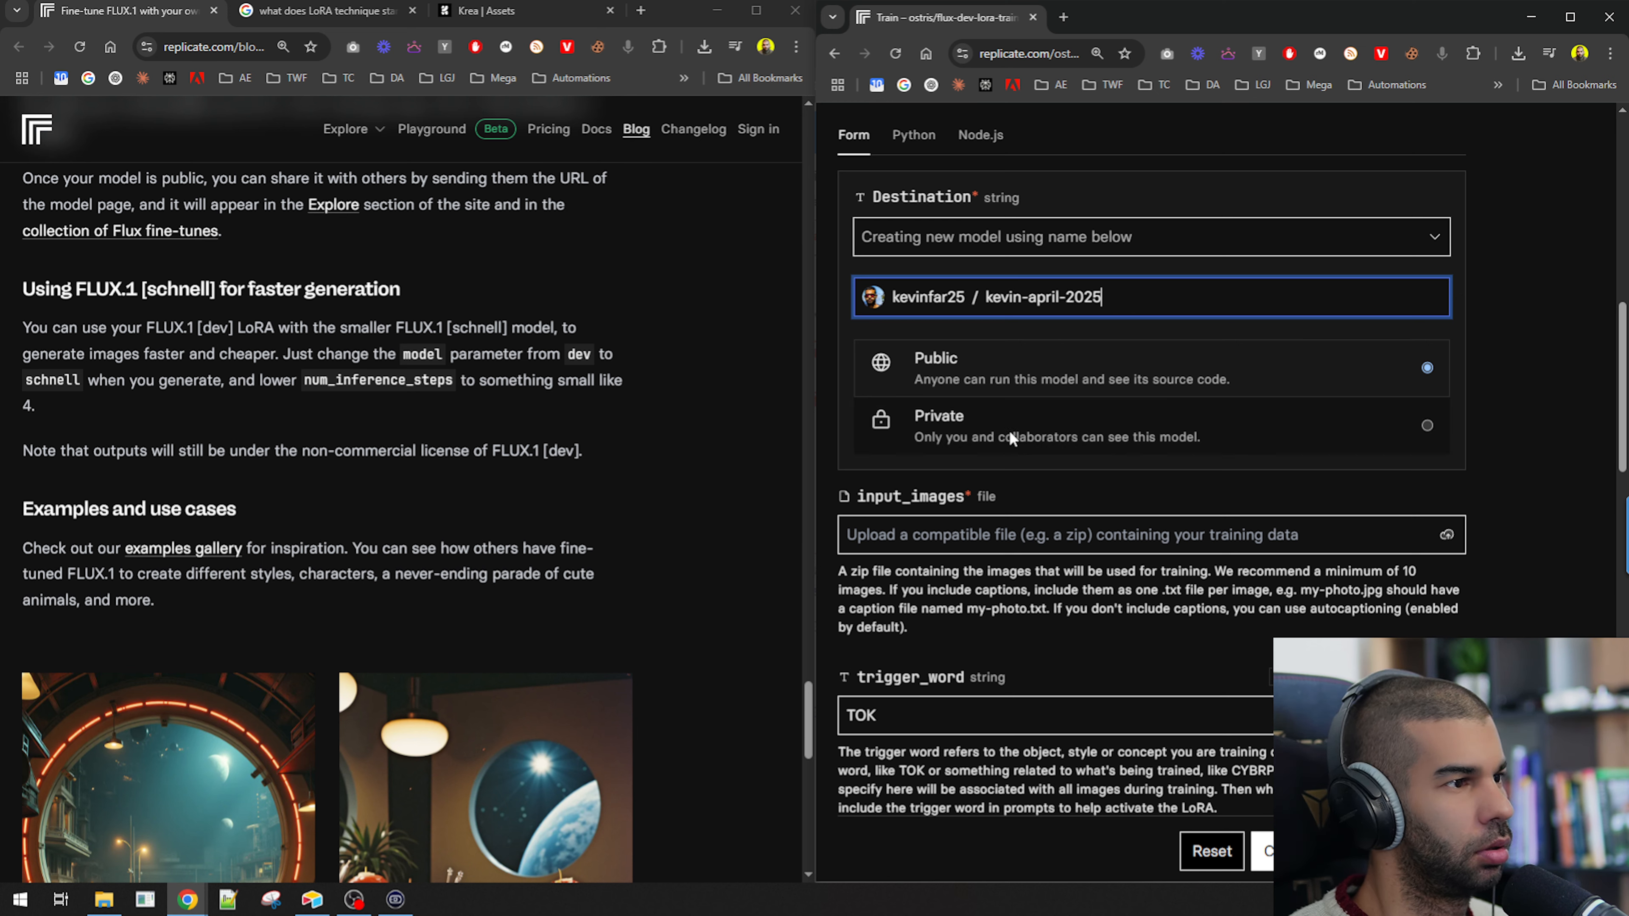
Set the new model's visibility to Private.
left_click(1081, 447)
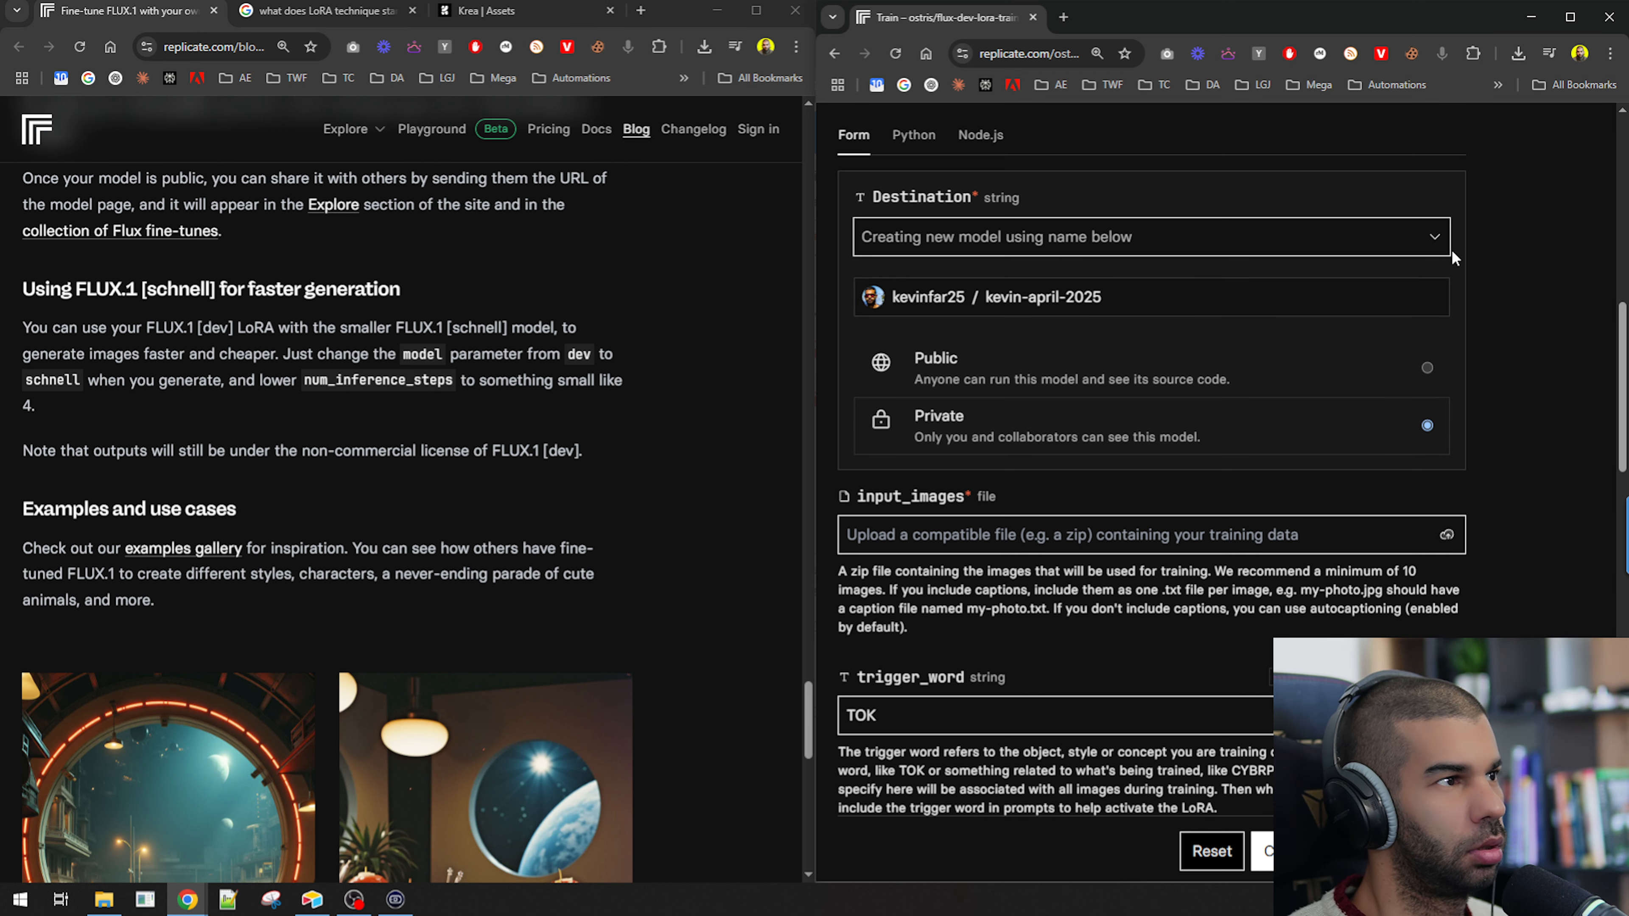
left_click(1434, 239)
left_click(1530, 334)
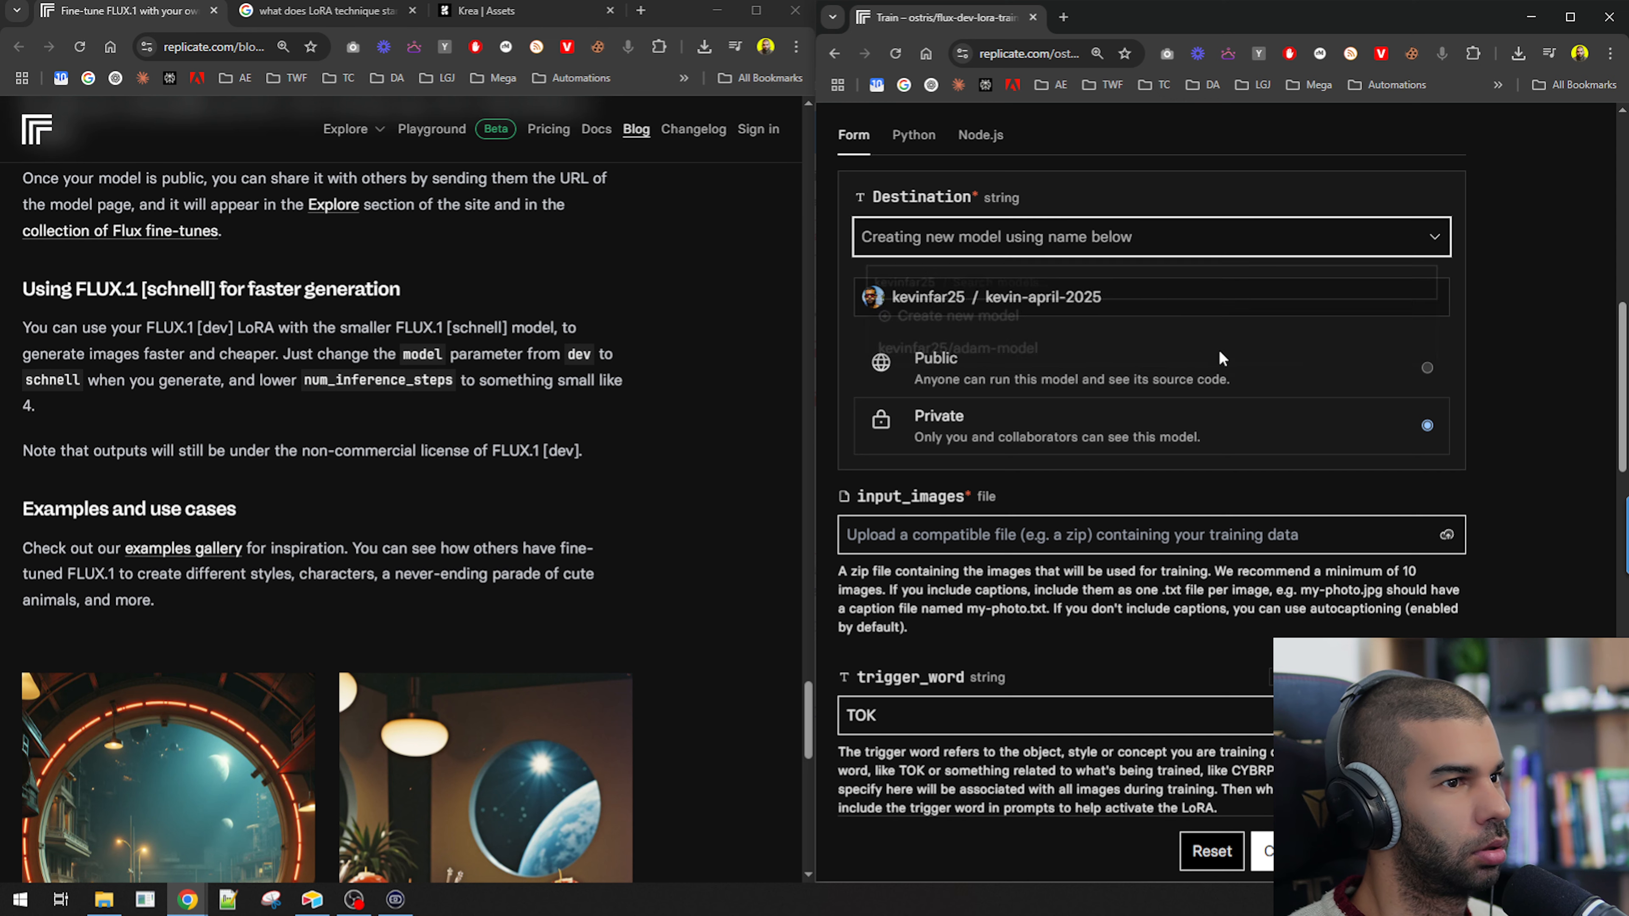
left_click(1132, 296)
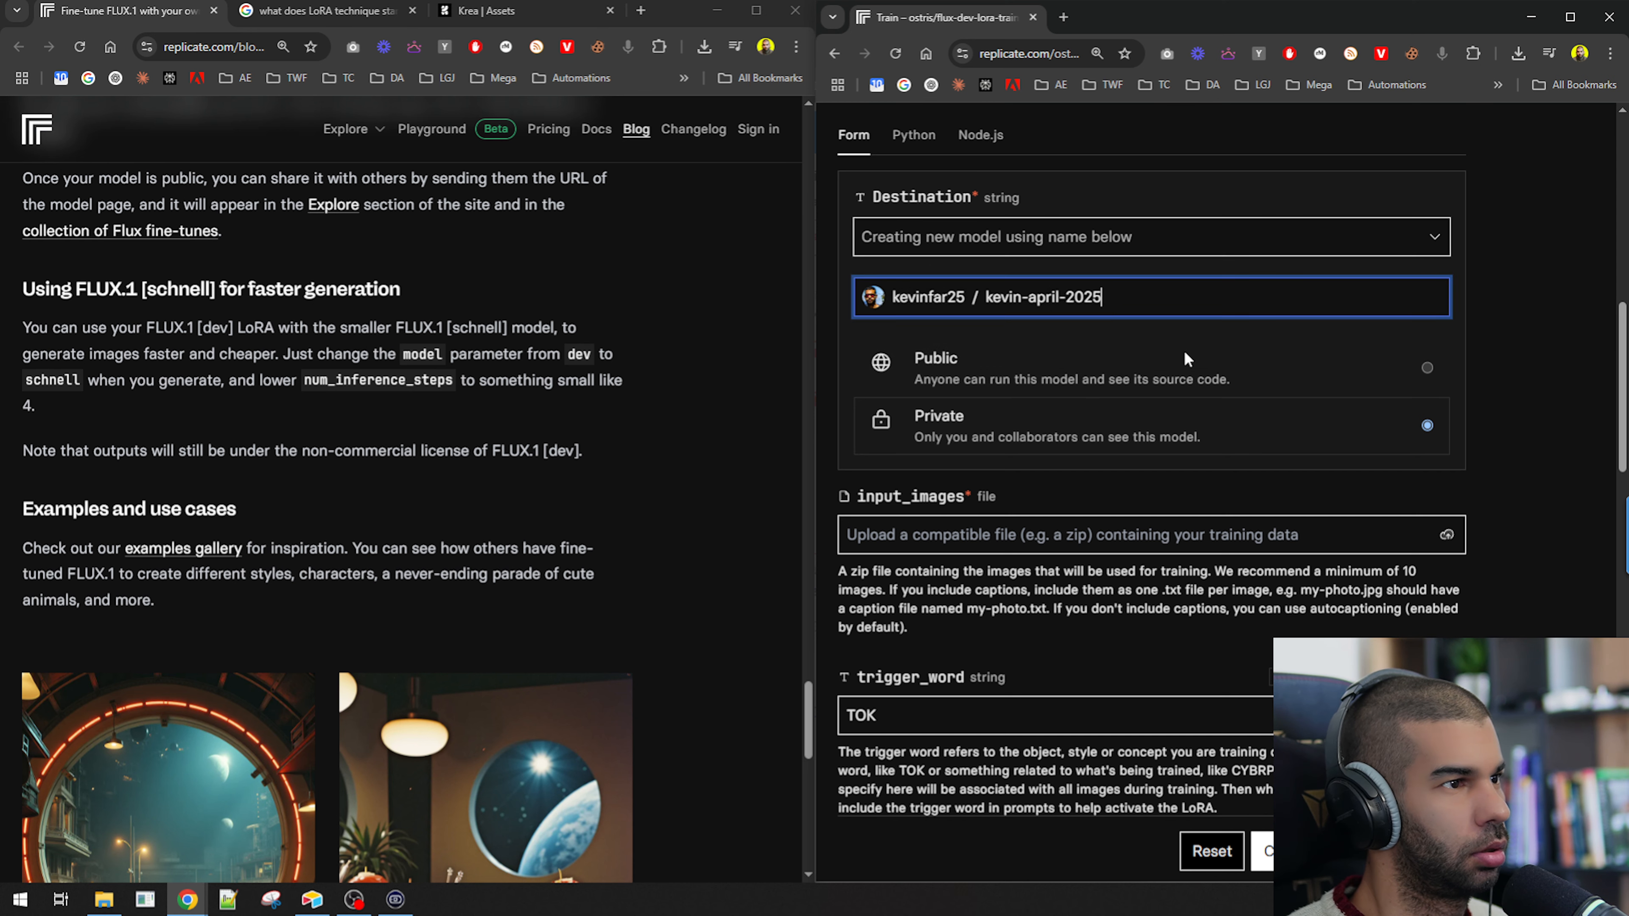
left_click(1303, 438)
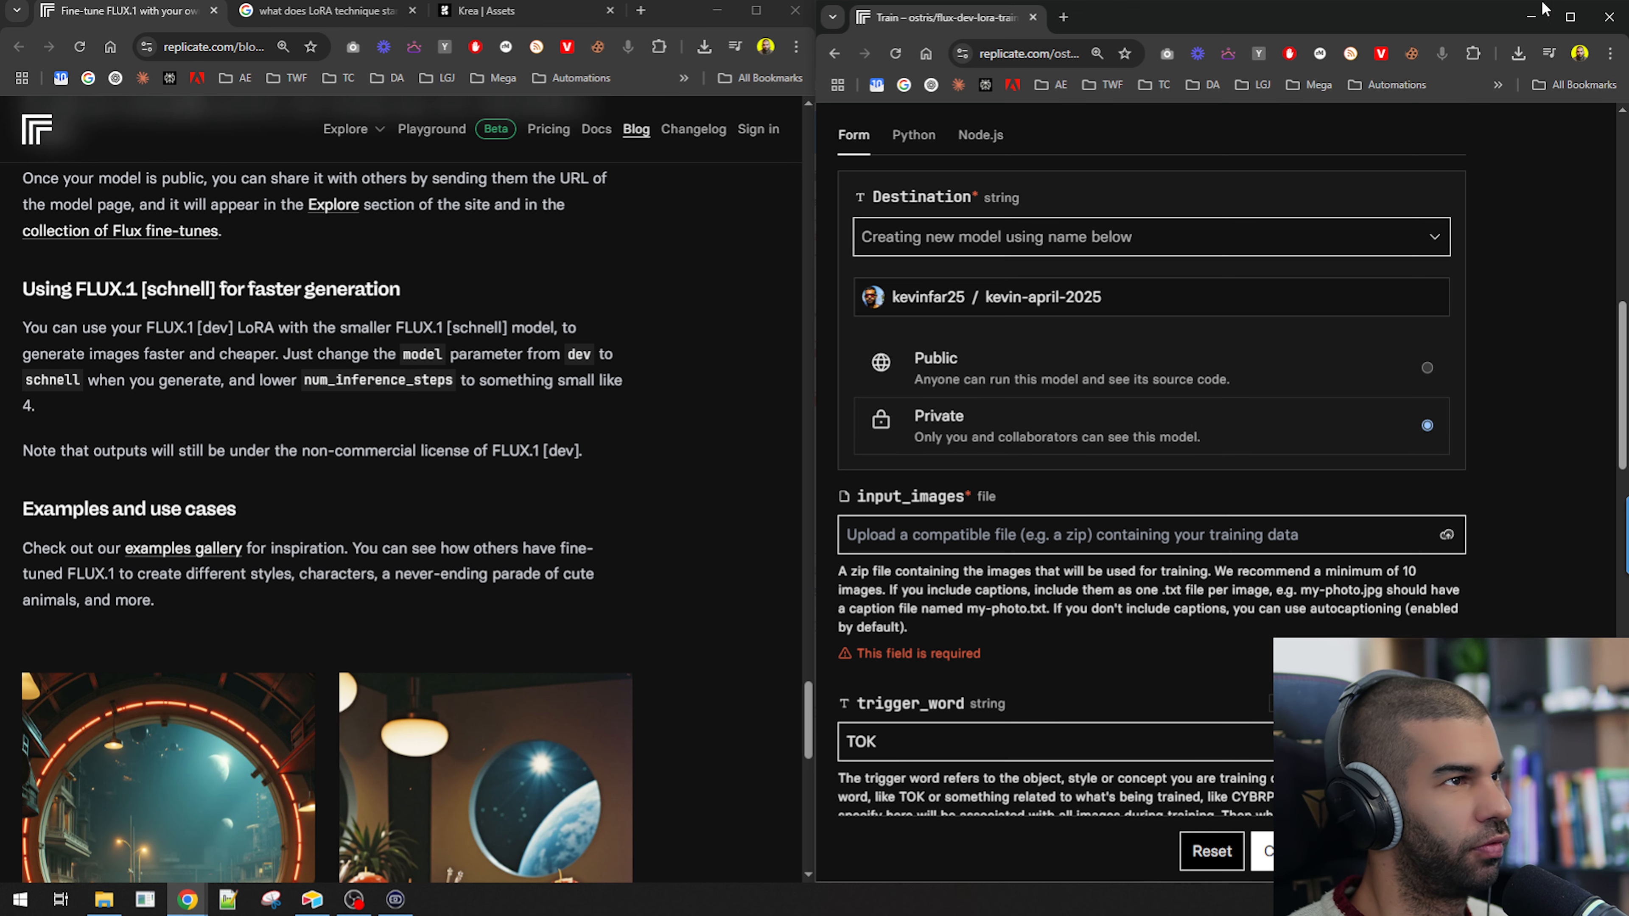
left_click(1570, 16)
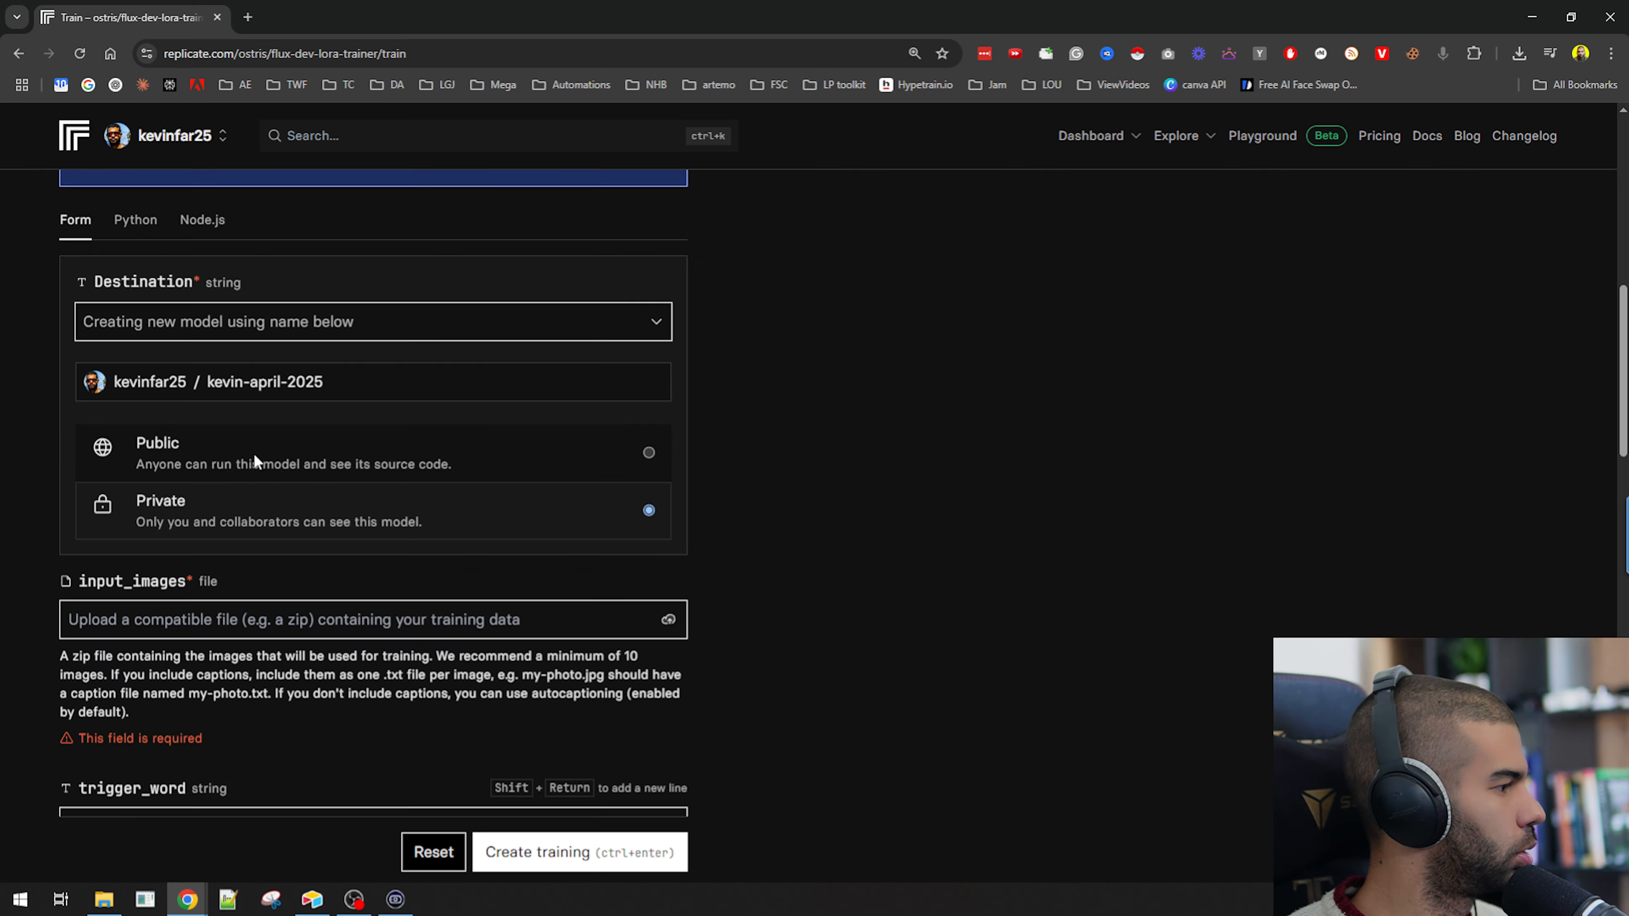
left_click_drag(375, 376, 349, 338)
key("BackSpace")
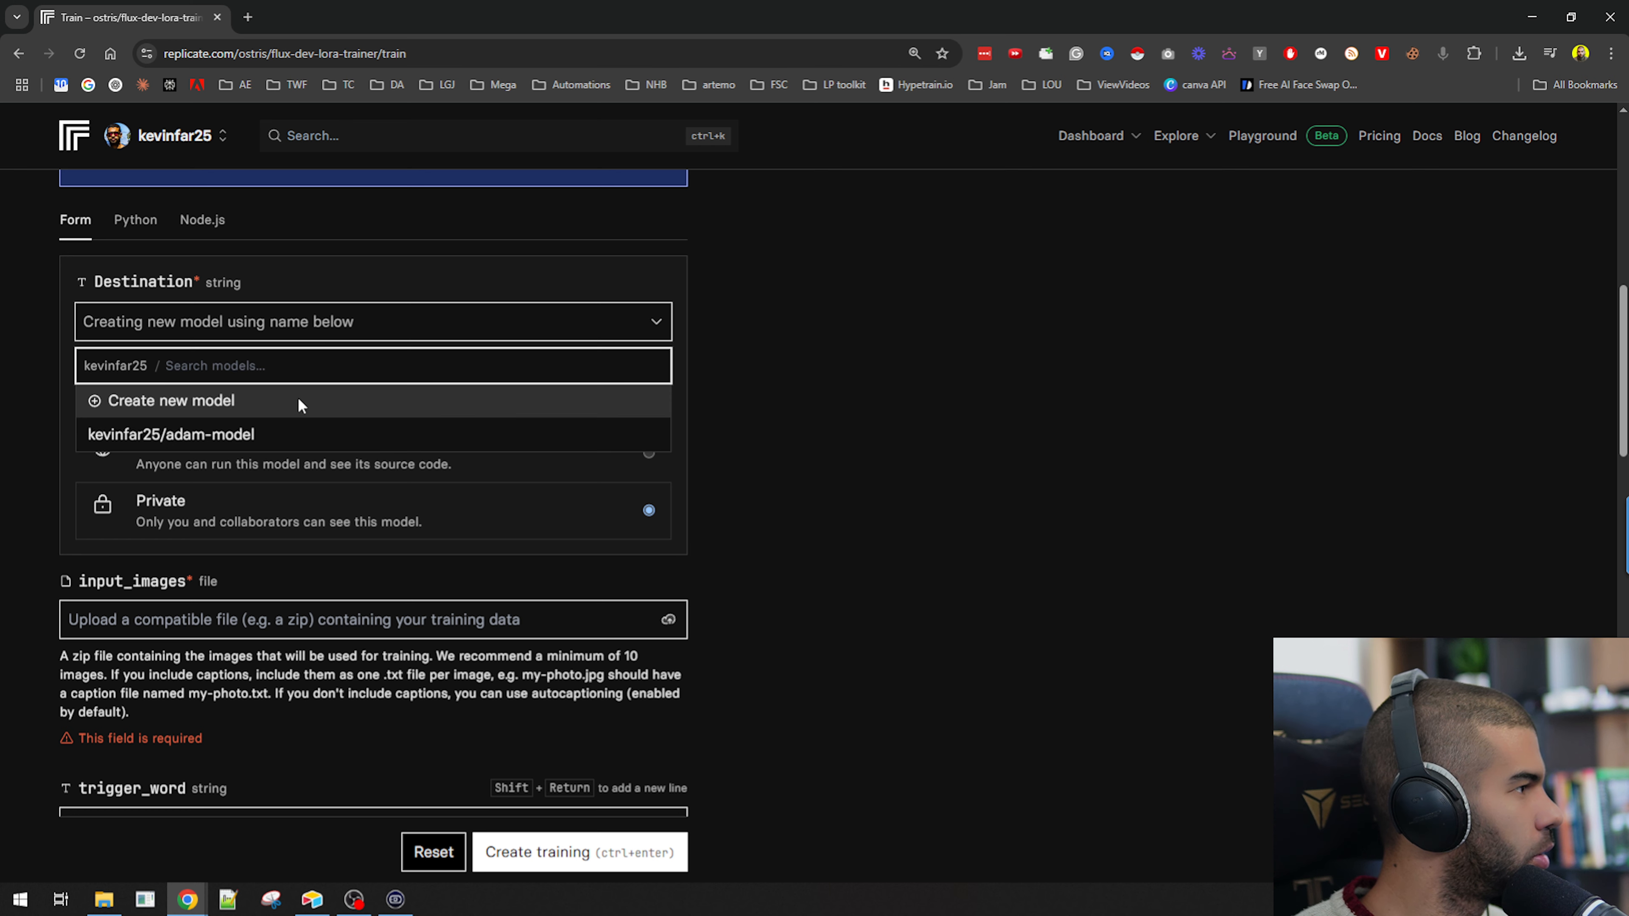
left_click(288, 402)
left_click(307, 381)
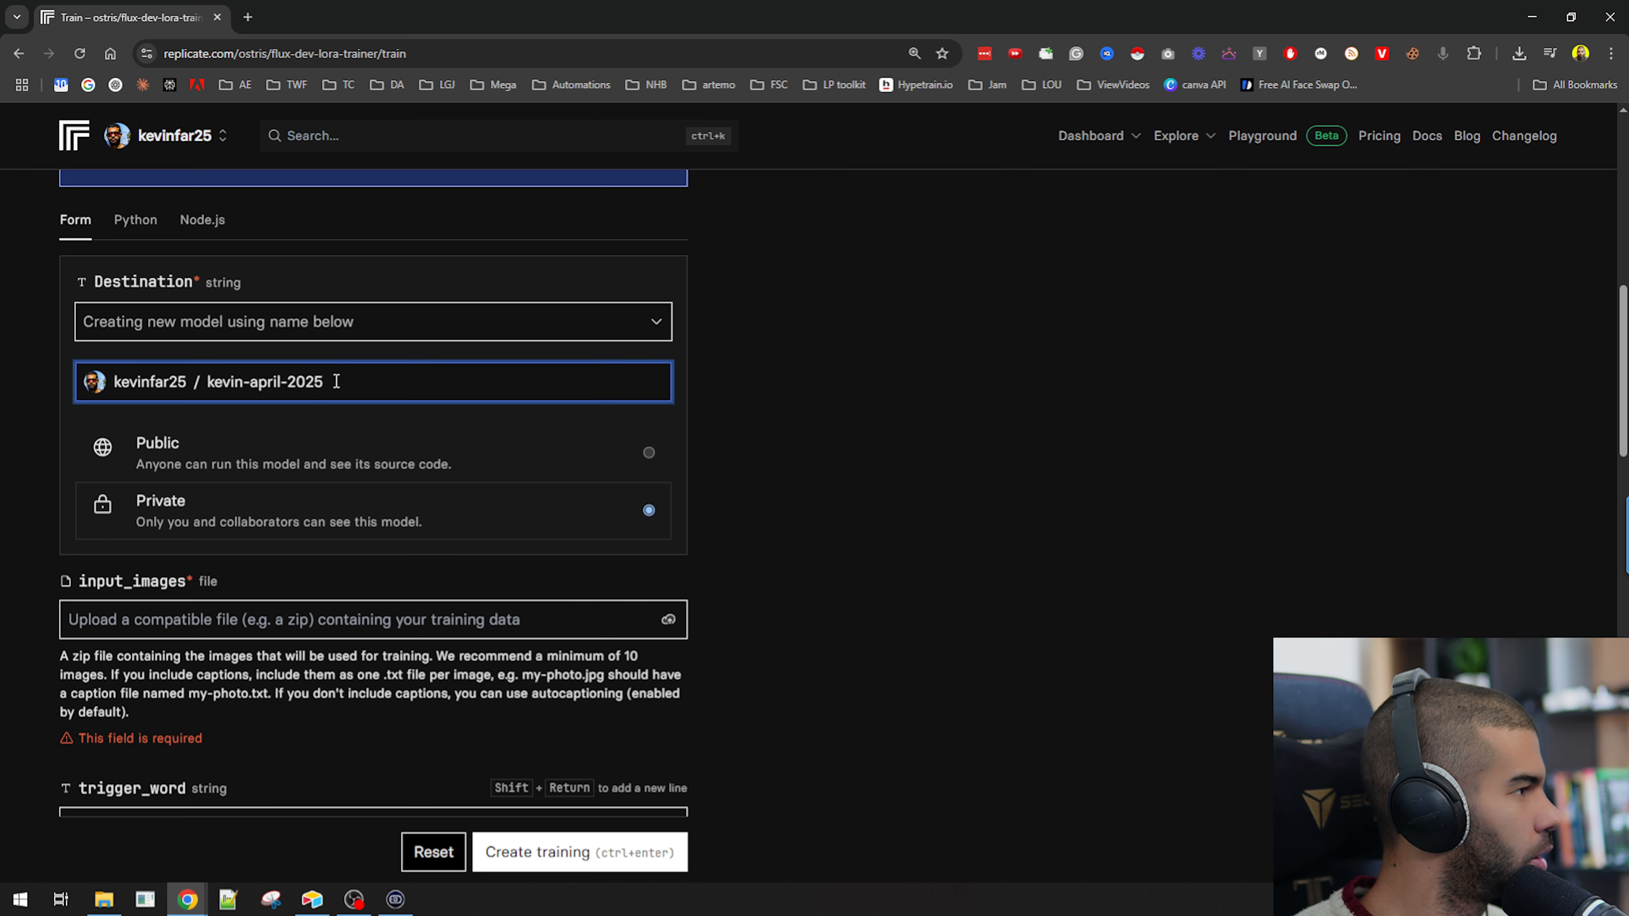
left_click(513, 542)
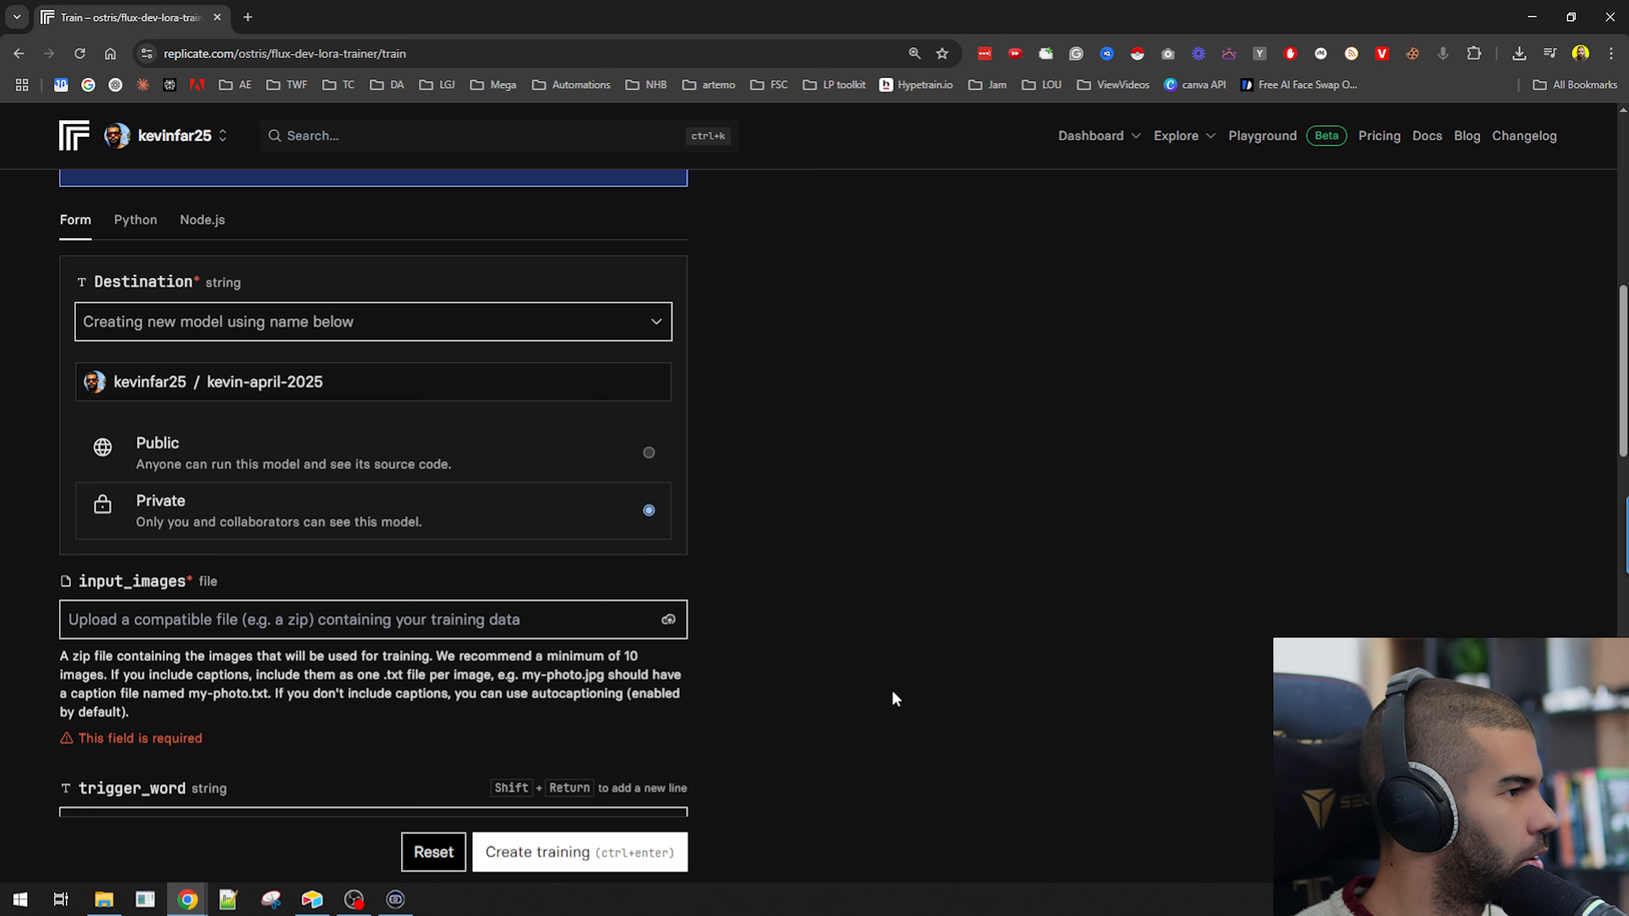
Upload kevin-lora.zip from the Downloads folder's New folder as the input_images file.
scroll(544, 433, "down", 3)
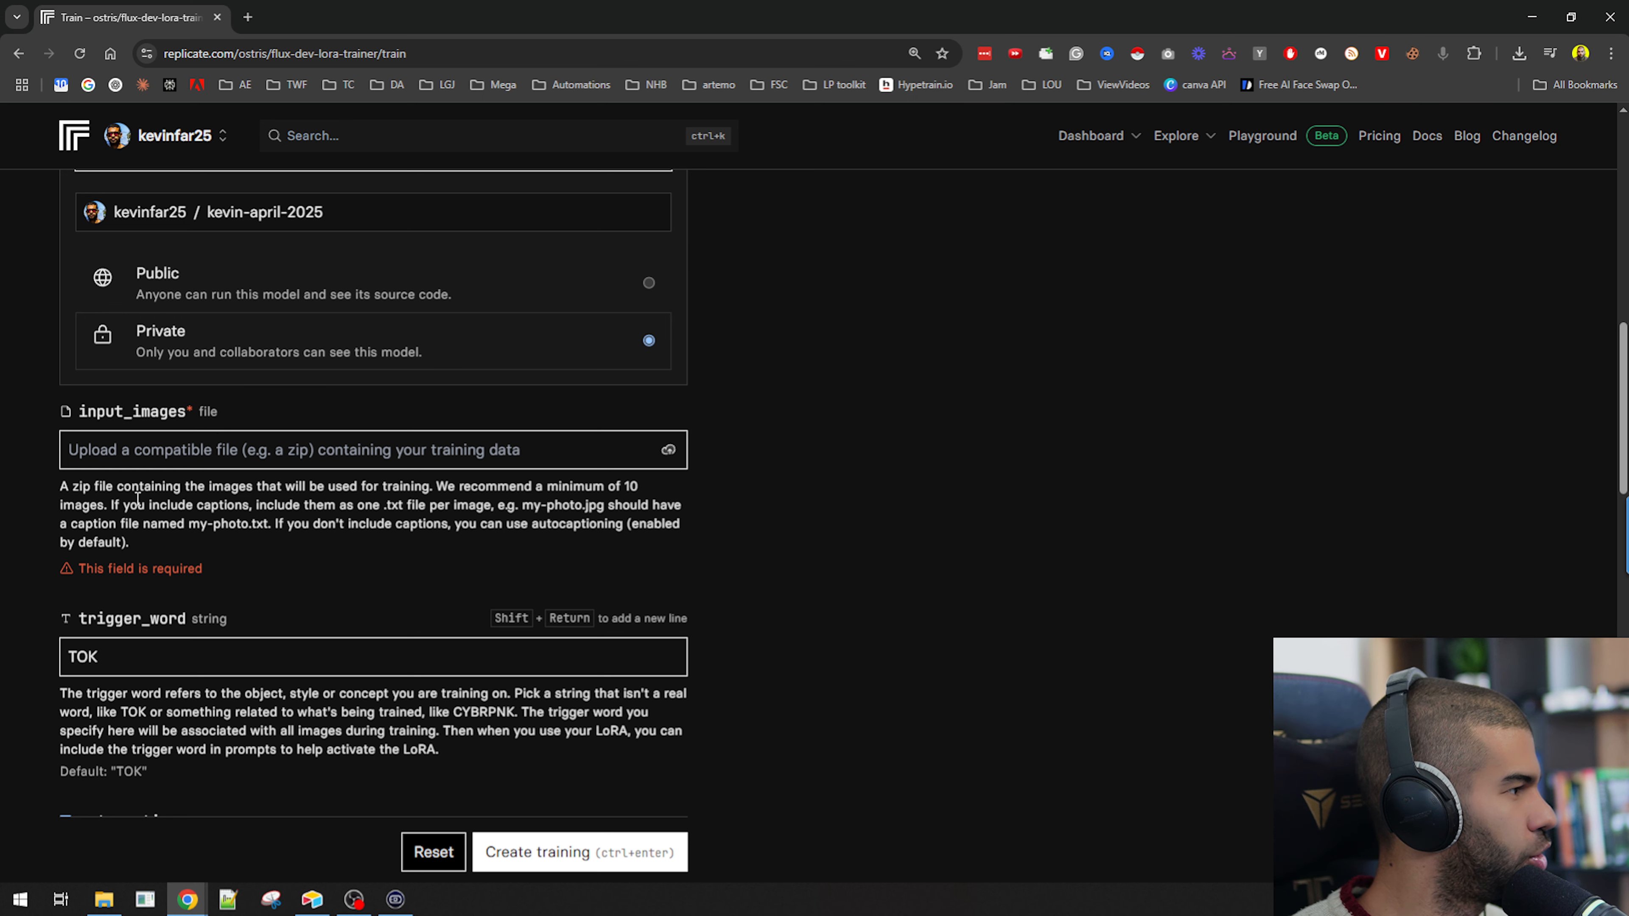
left_click_drag(132, 497, 620, 451)
left_click(619, 450)
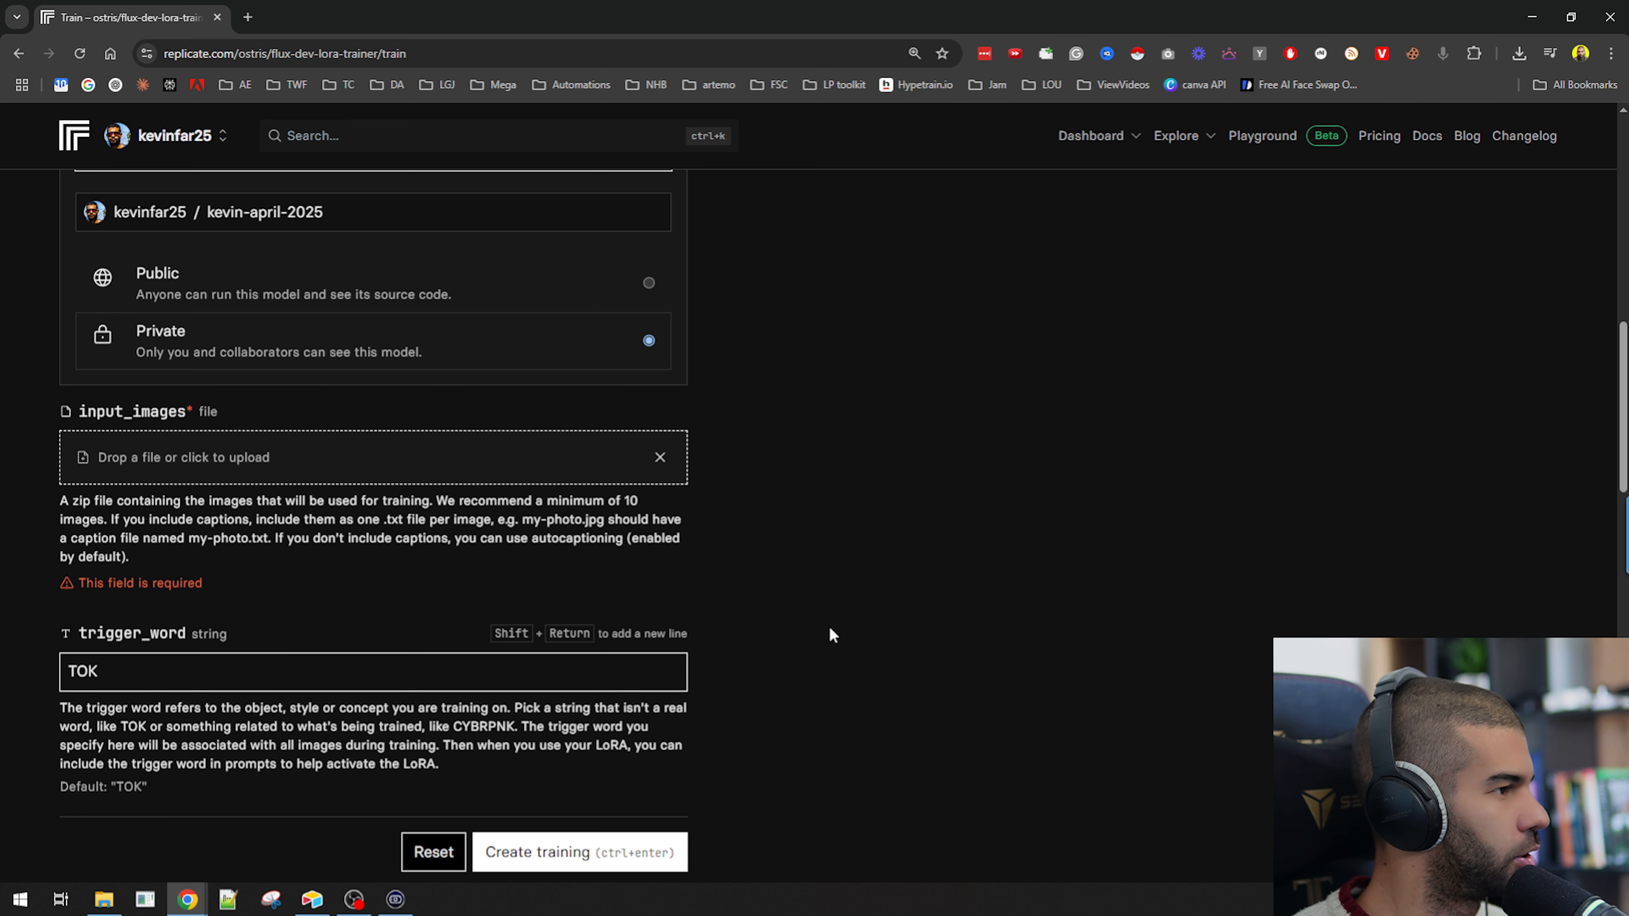
left_click_drag(462, 500, 630, 502)
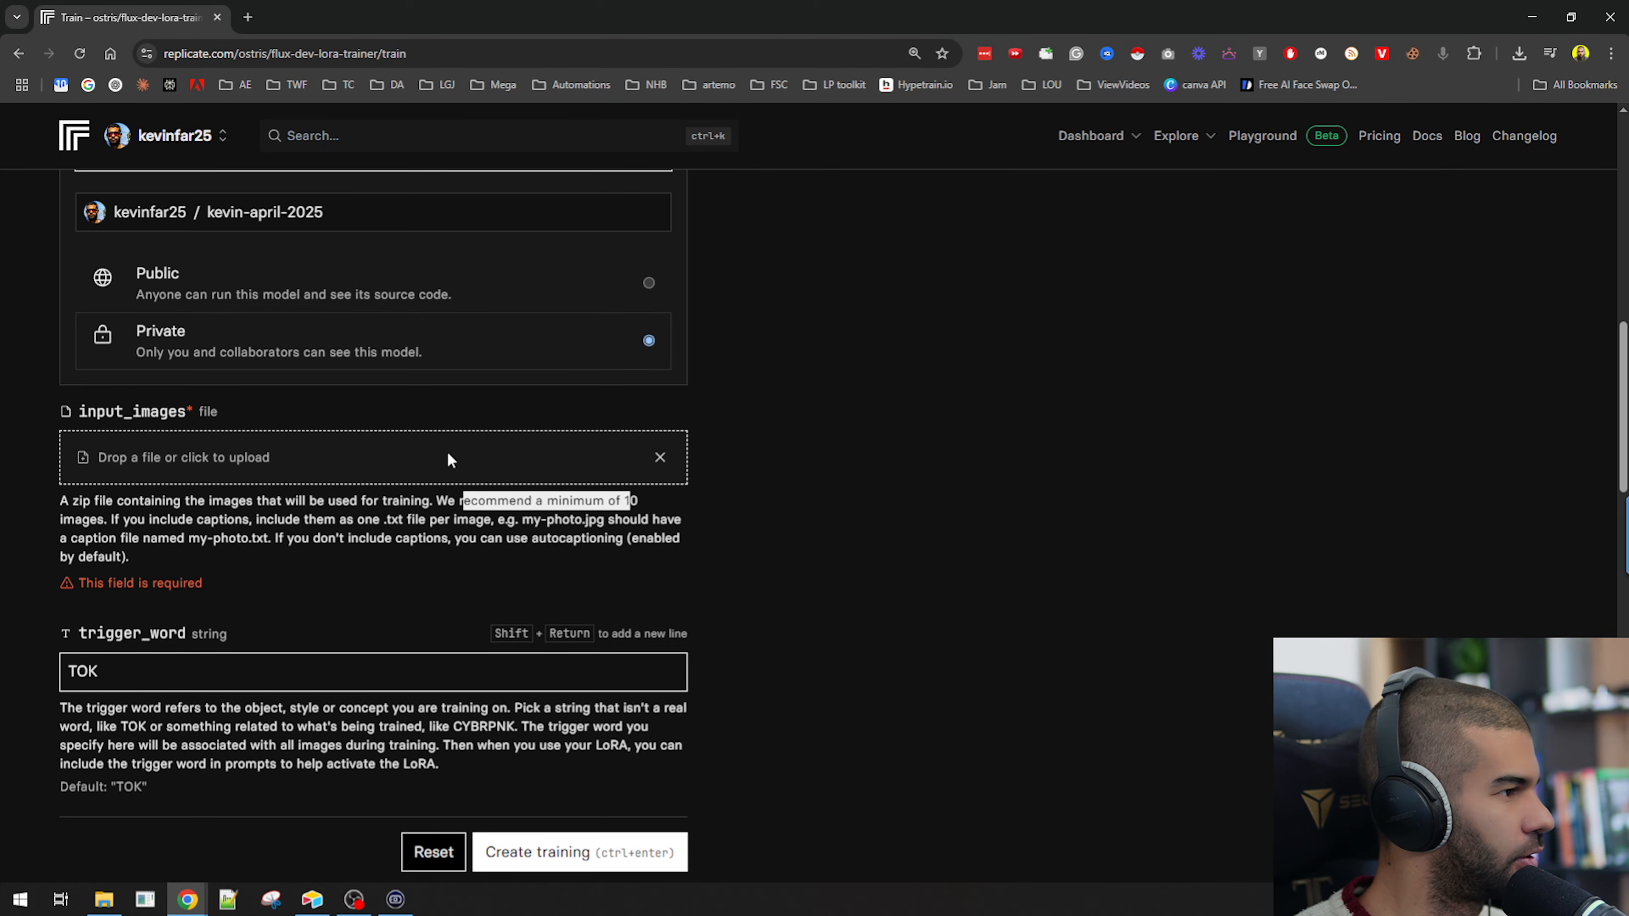
left_click(253, 453)
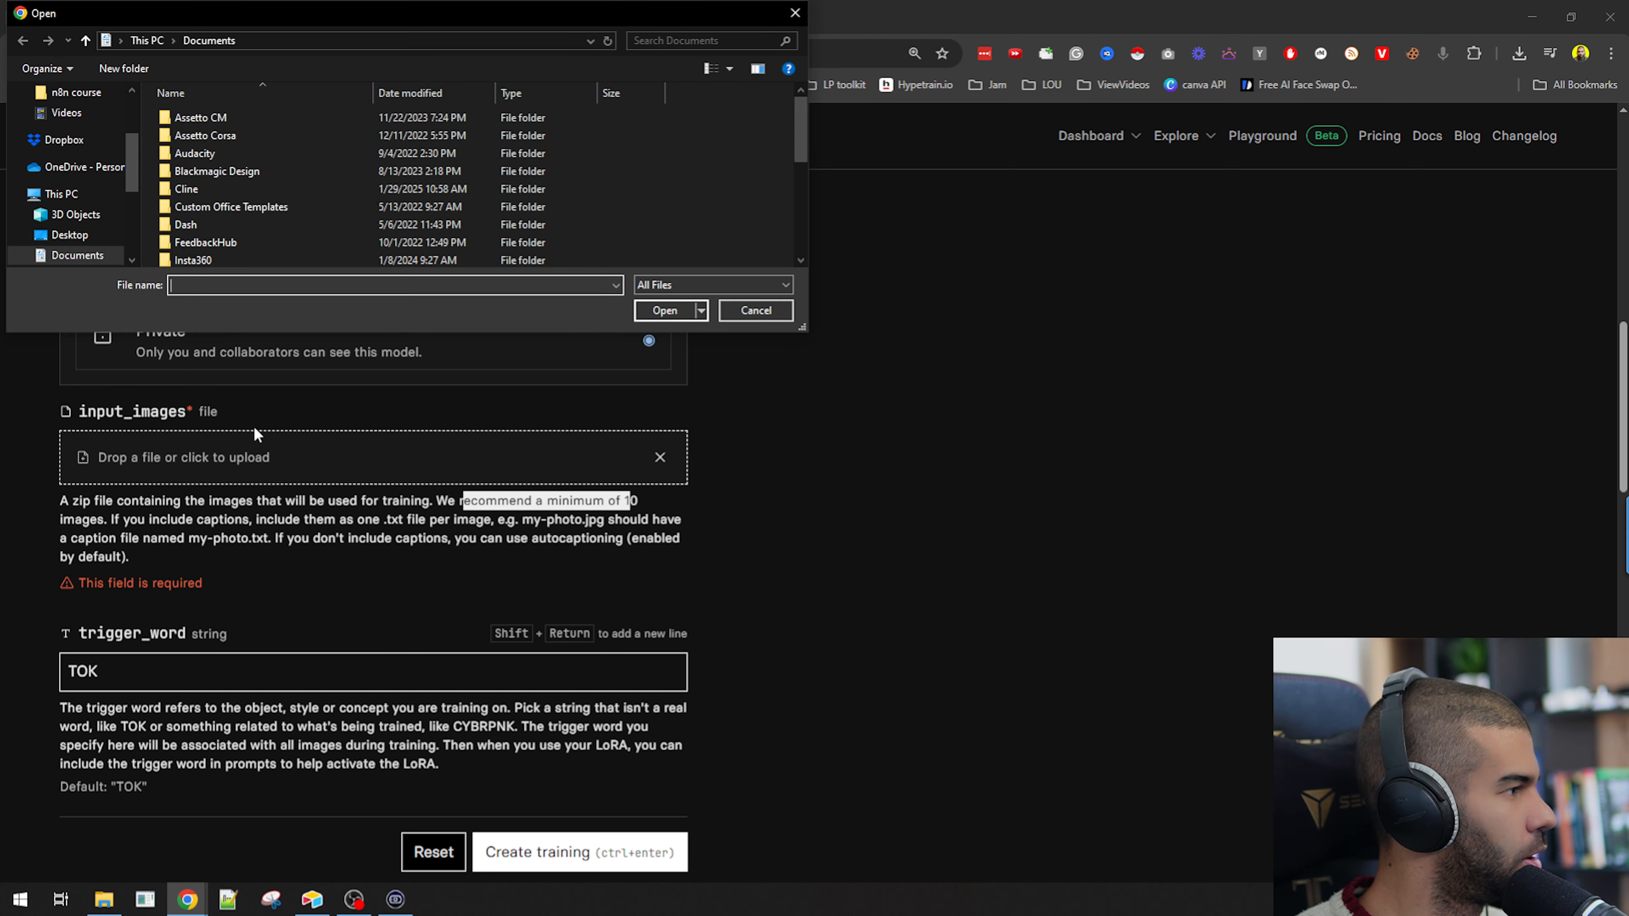
scroll(73, 231, "up", 3)
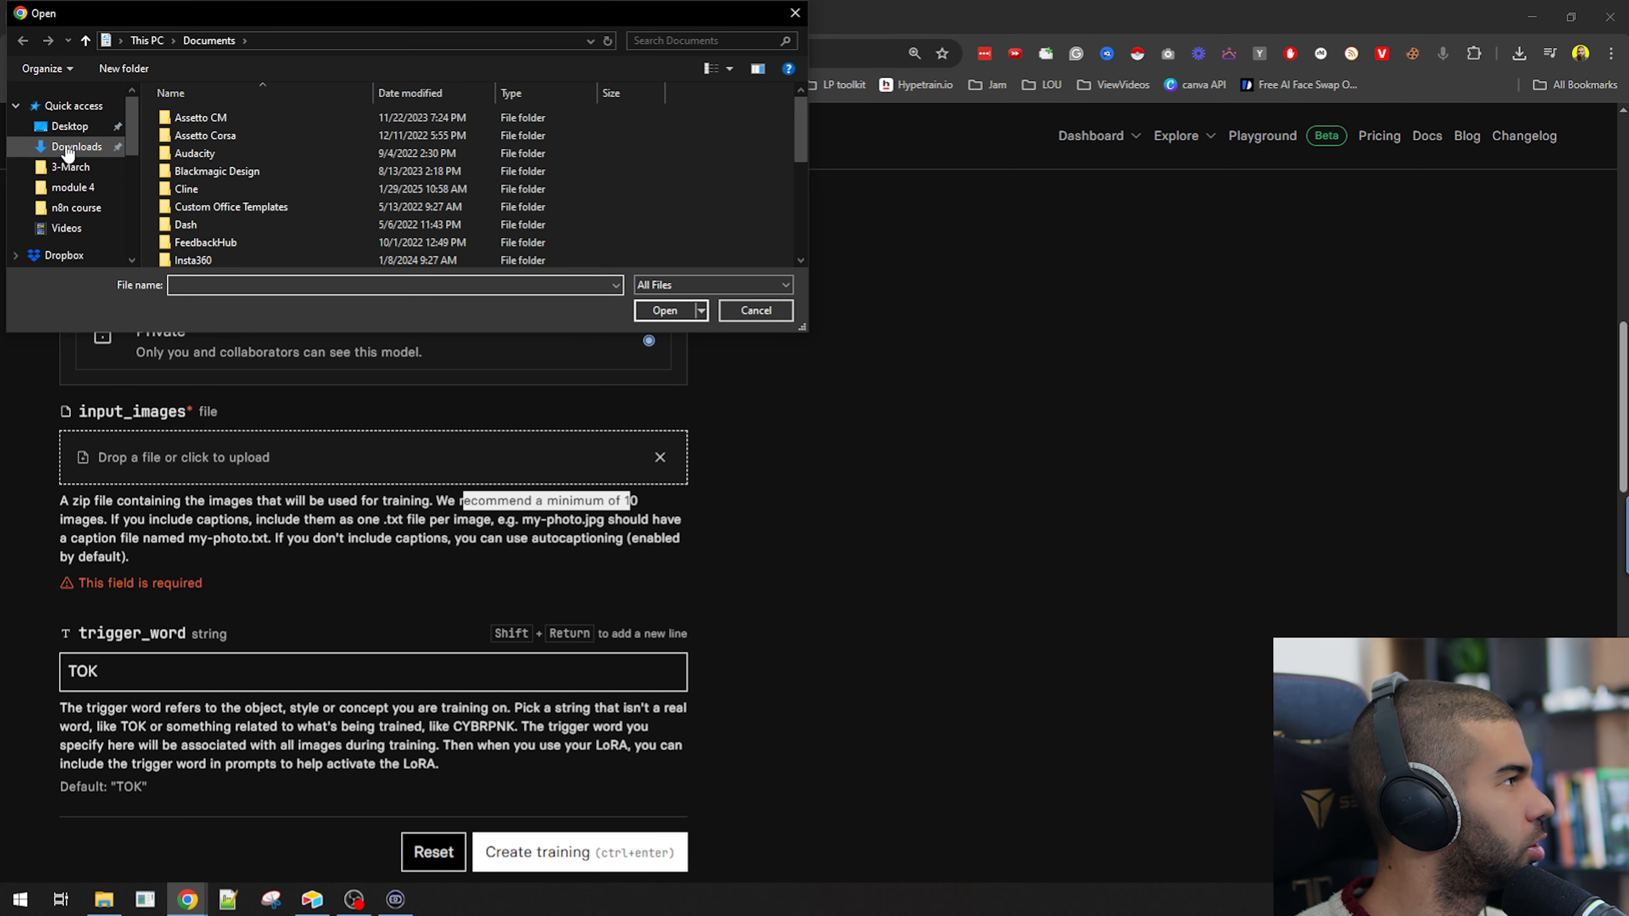
left_click(74, 147)
double_click(204, 159)
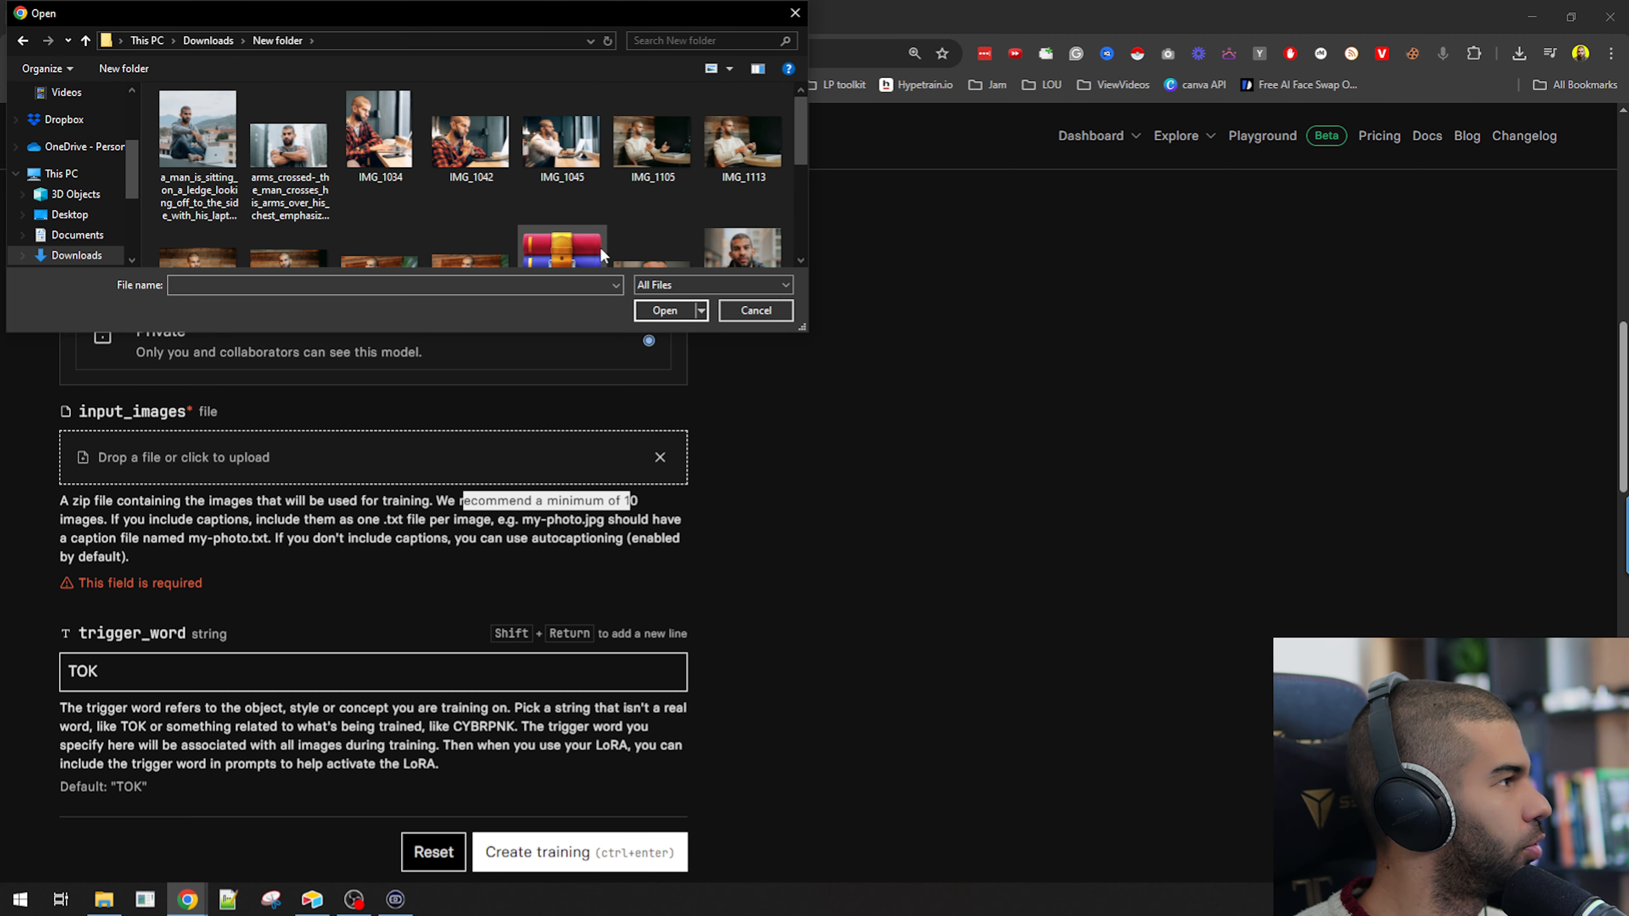
left_click(581, 238)
double_click(576, 213)
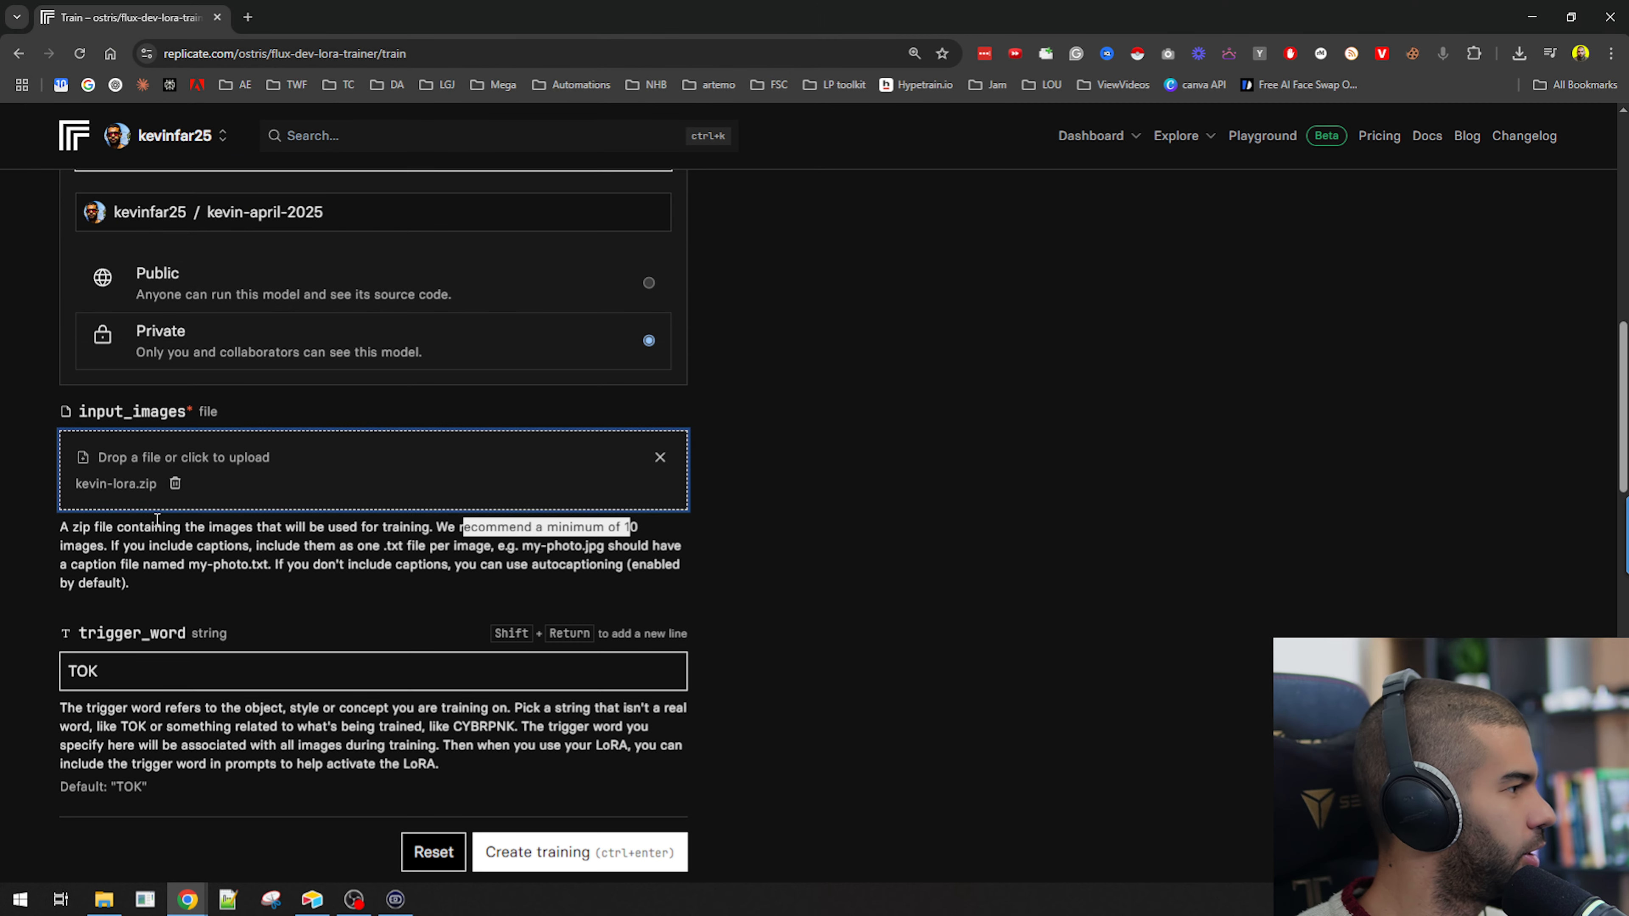
Set the trigger word to KVN.
scroll(131, 482, "down", 3)
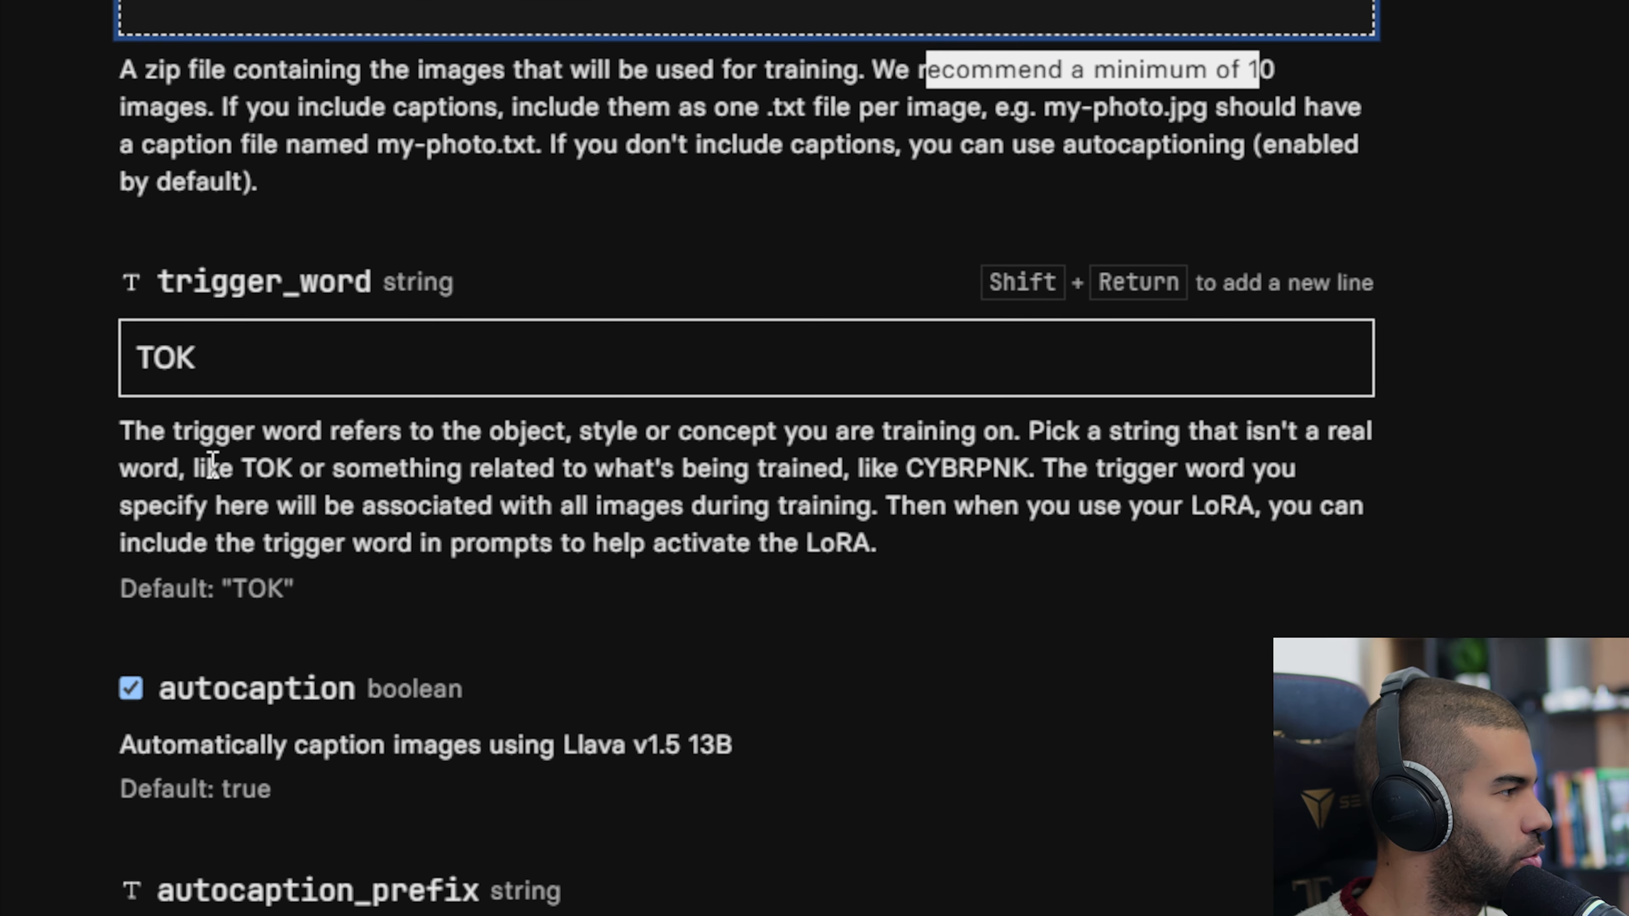
left_click(250, 363)
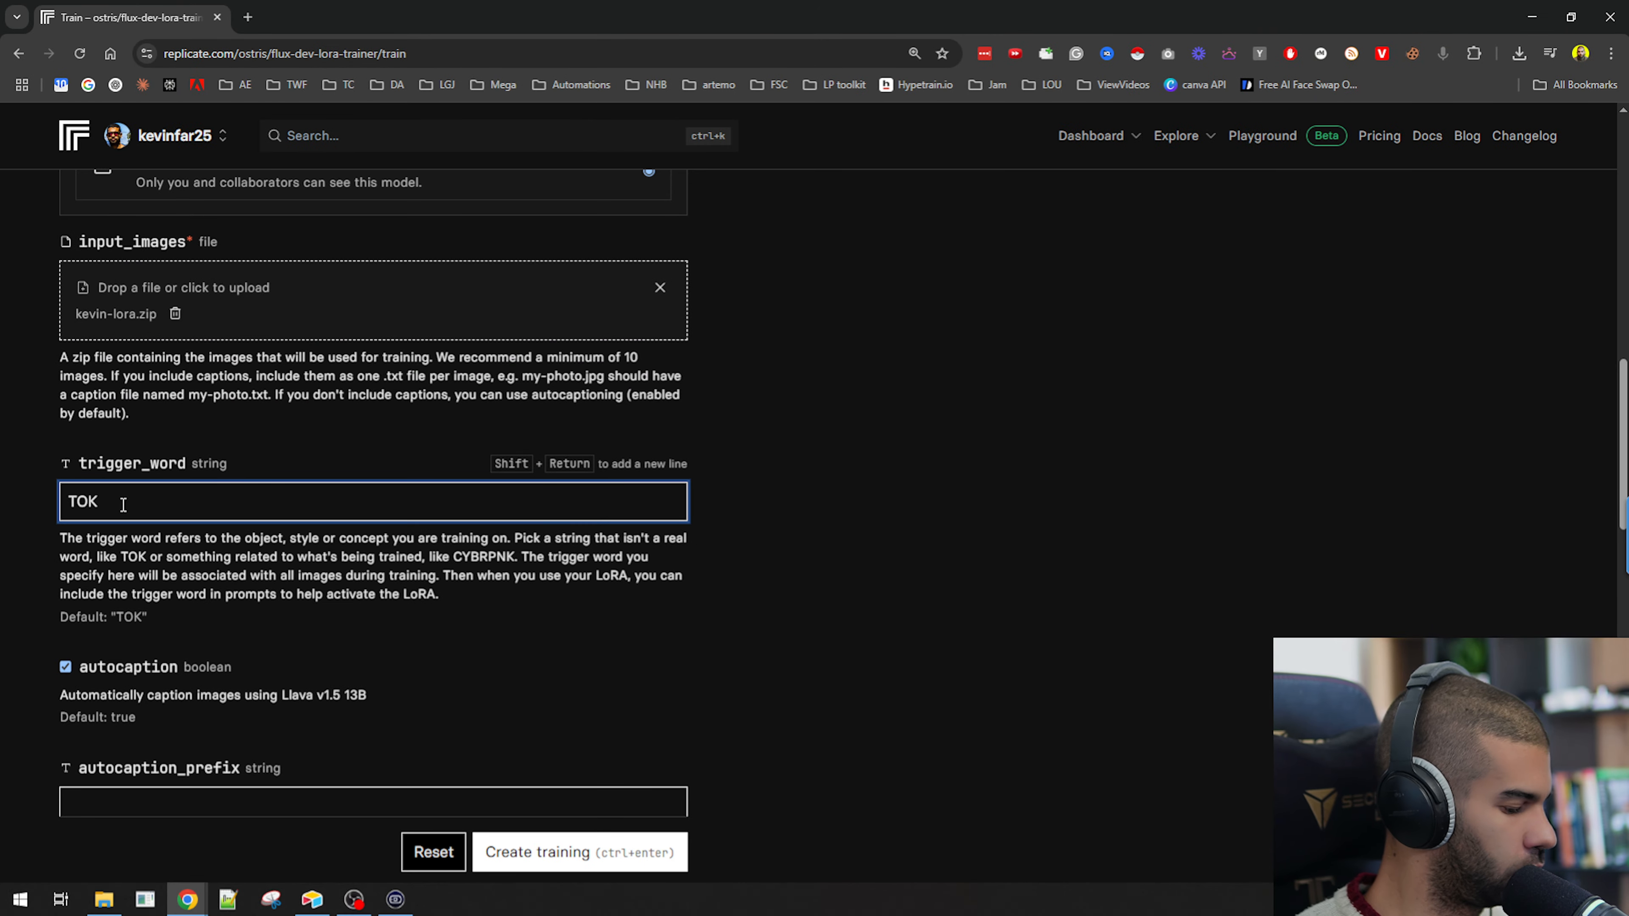
key("ctrl+a")
type("KVN")
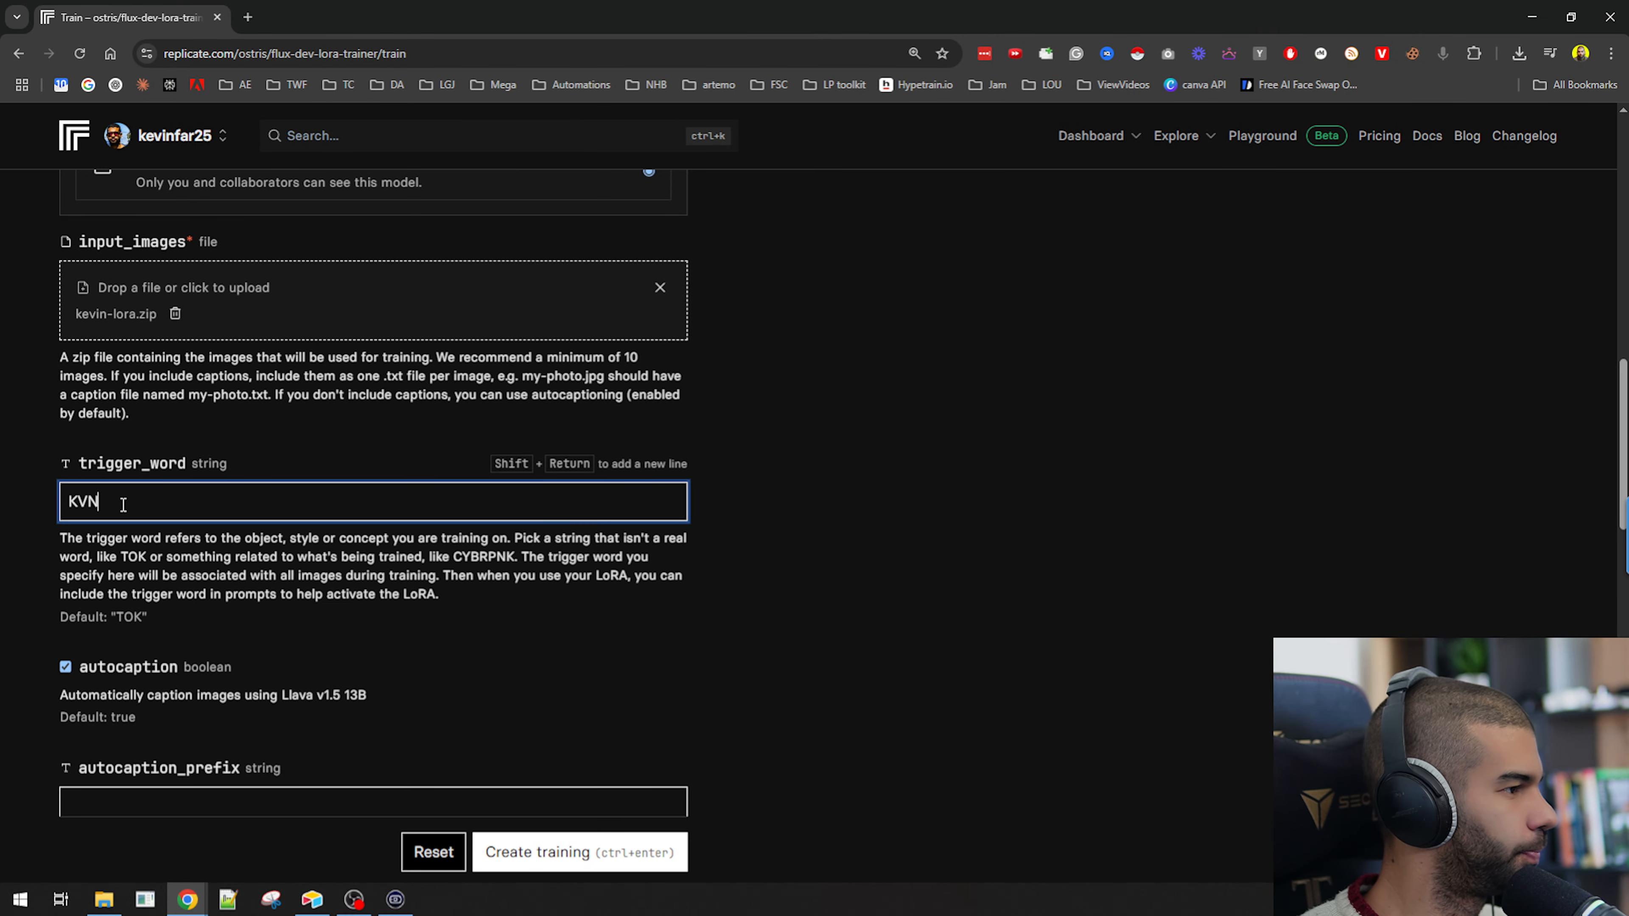
Read the blog's guidance on trigger words, training steps and default training parameters.
scroll(171, 546, "down", 1)
scroll(230, 503, "down", 1)
scroll(231, 498, "down", 1)
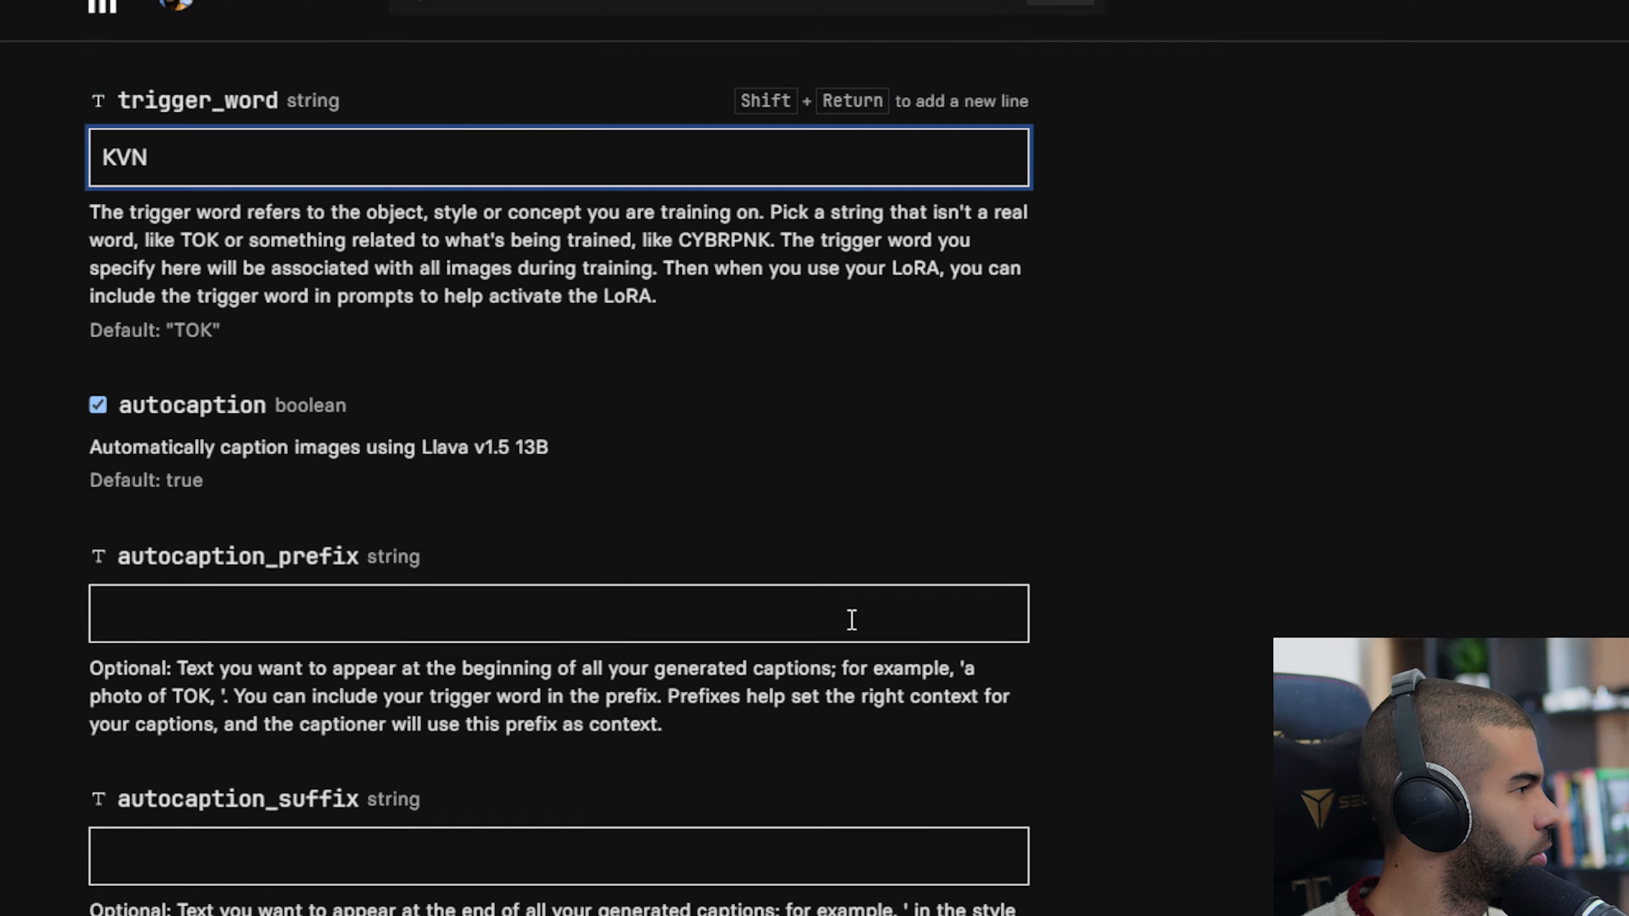
left_click_drag(824, 10, 1028, 154)
left_click(128, 442)
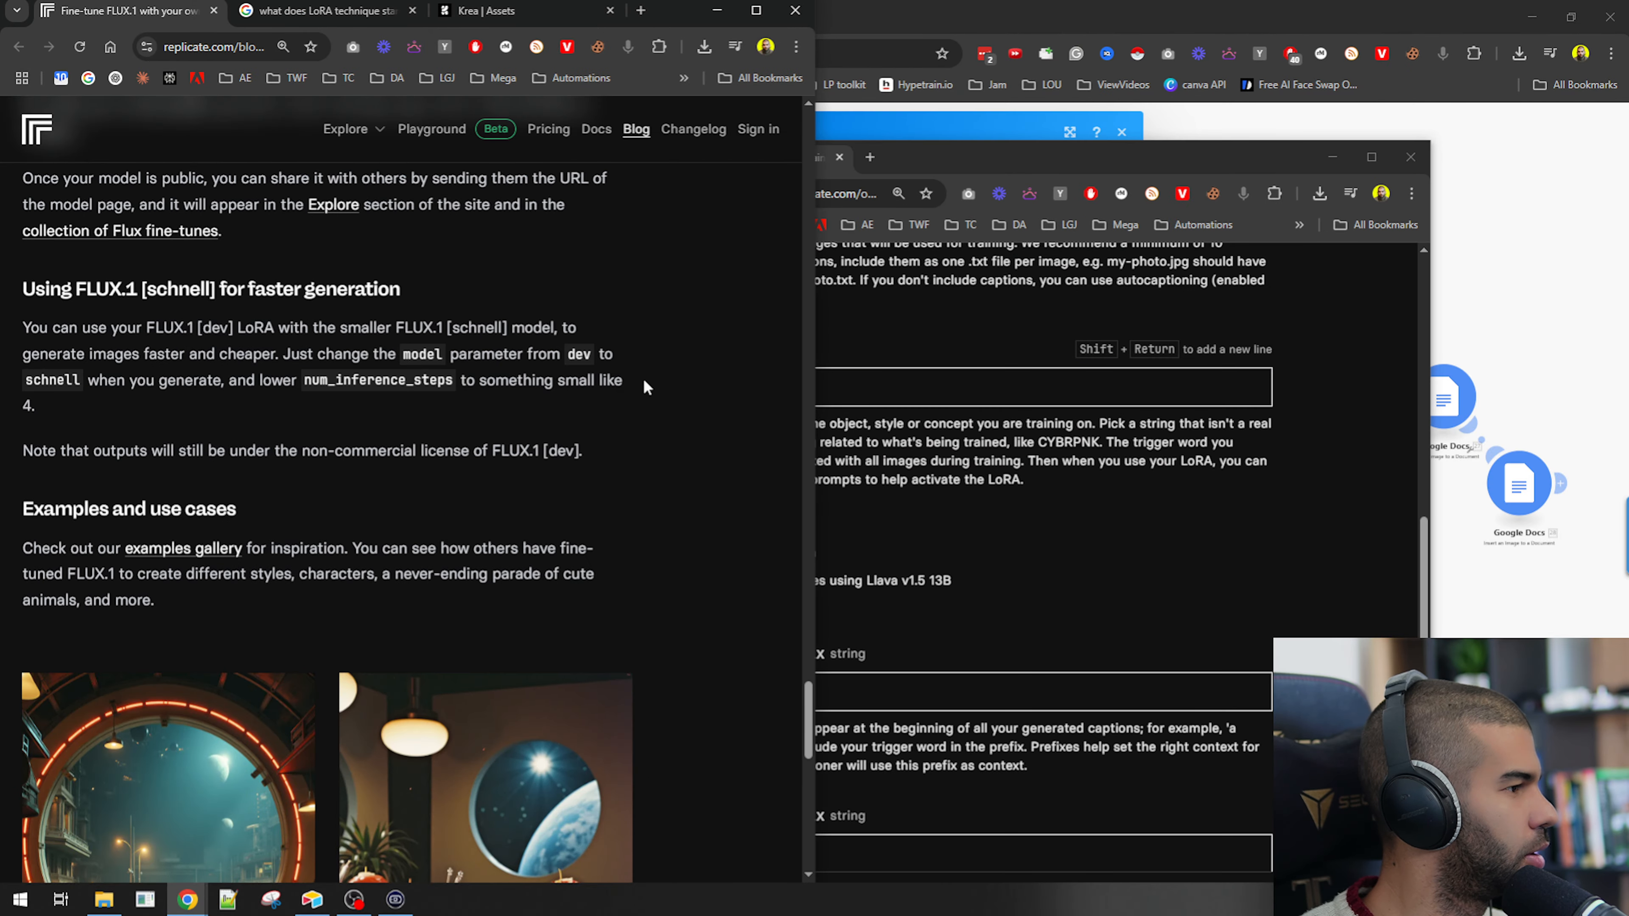
left_click(755, 10)
scroll(538, 582, "down", 4)
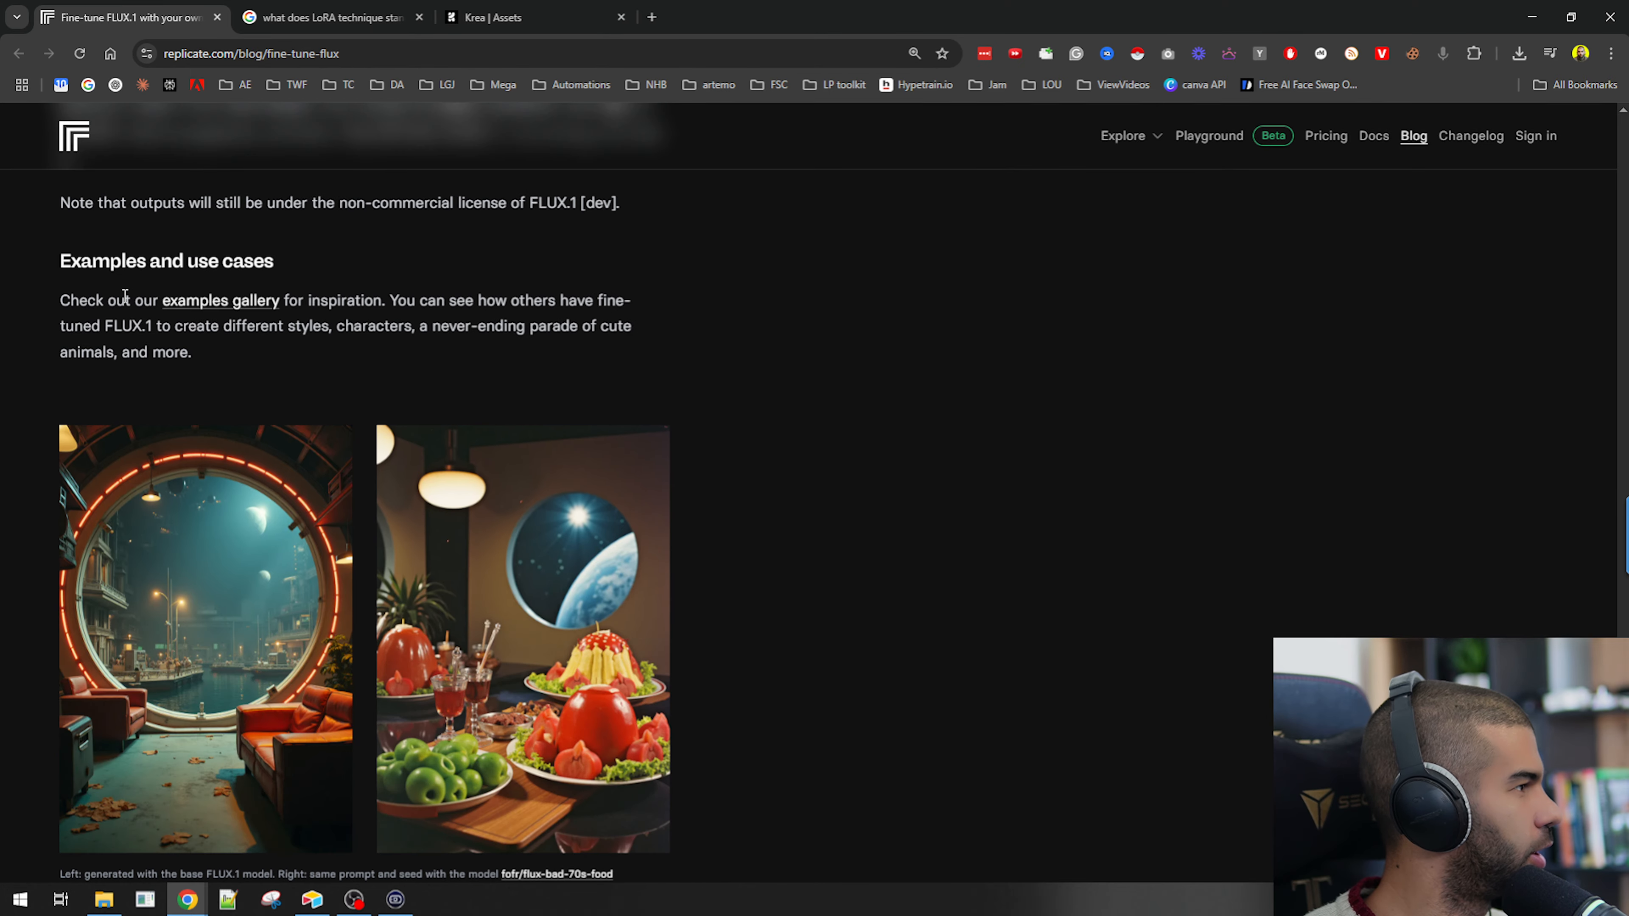
scroll(126, 295, "down", 10)
scroll(123, 294, "up", 15)
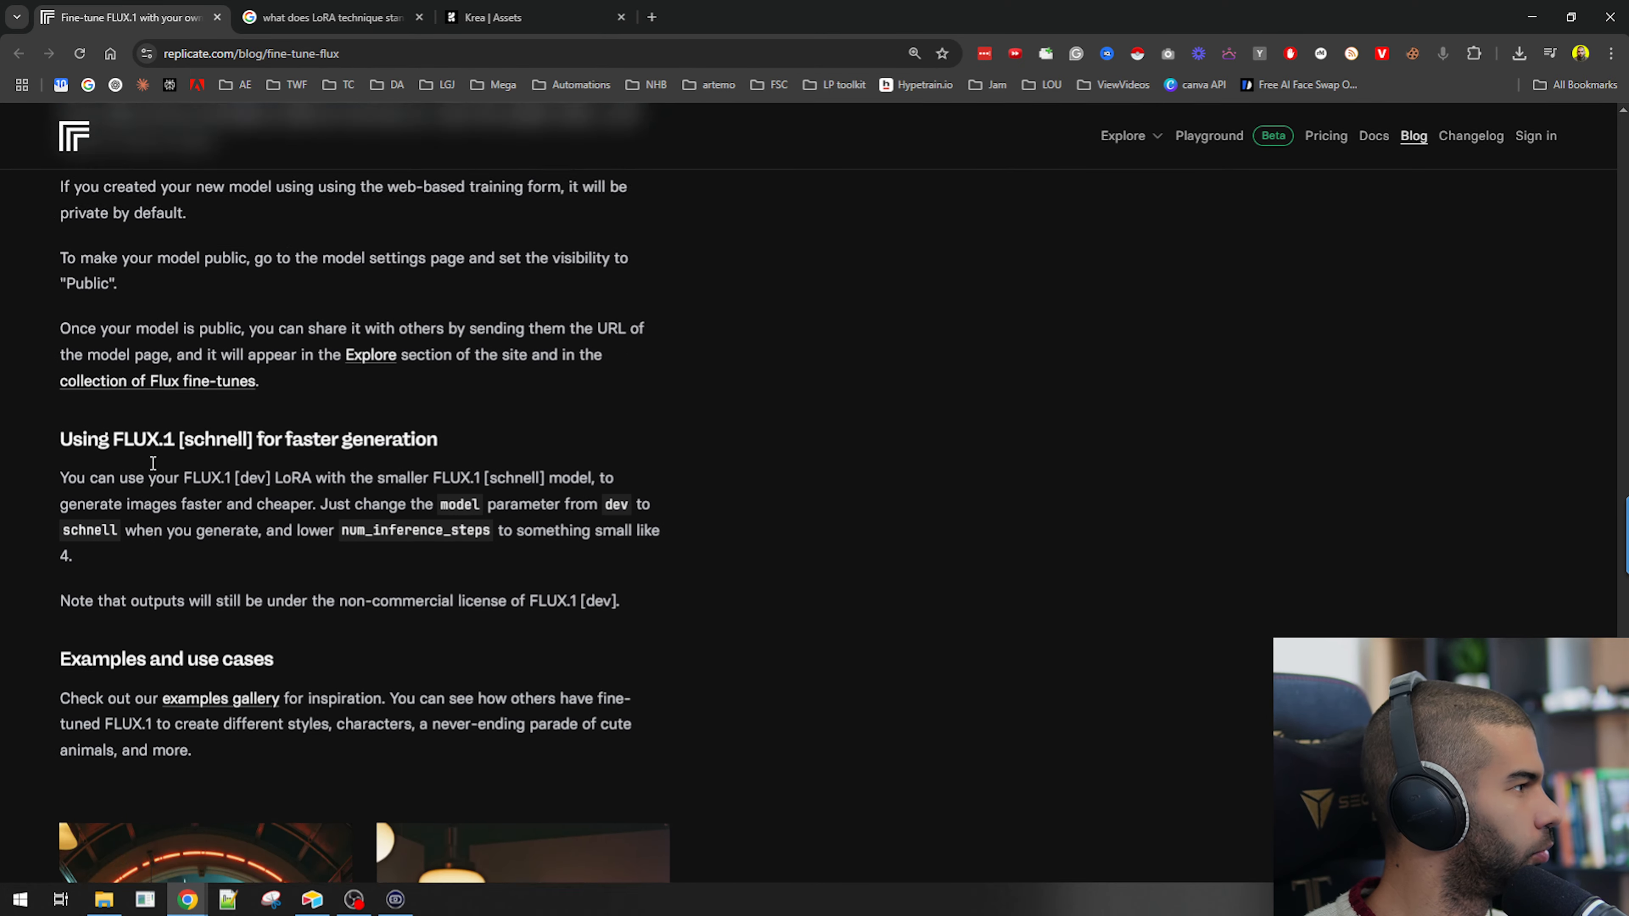
scroll(152, 462, "up", 20)
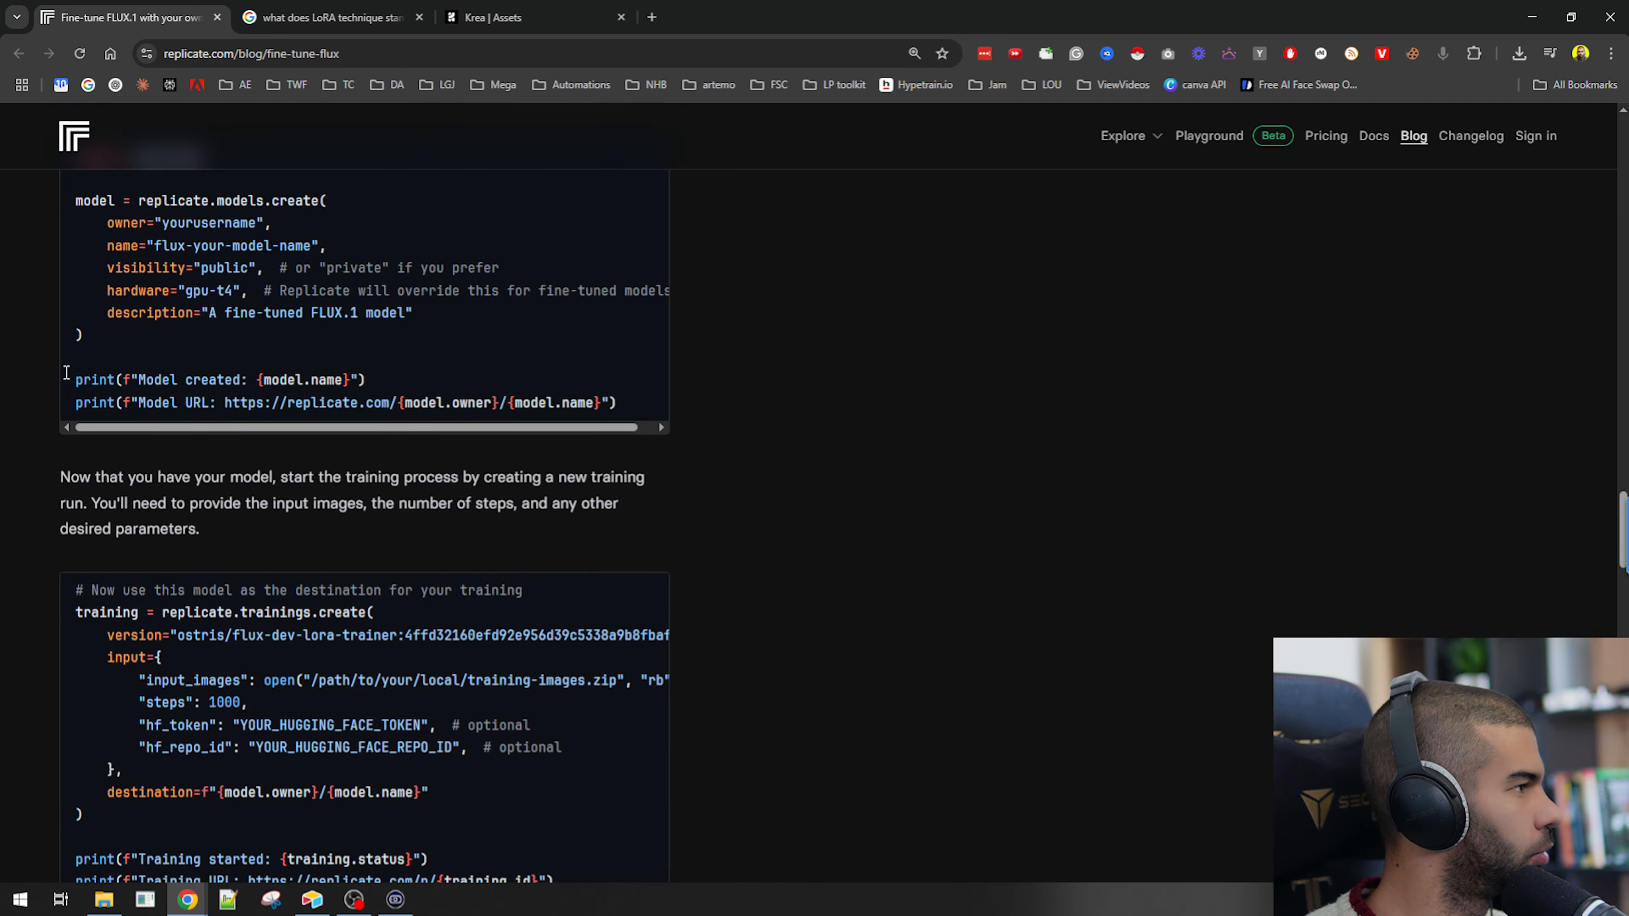
scroll(66, 375, "up", 12)
scroll(66, 378, "up", 3)
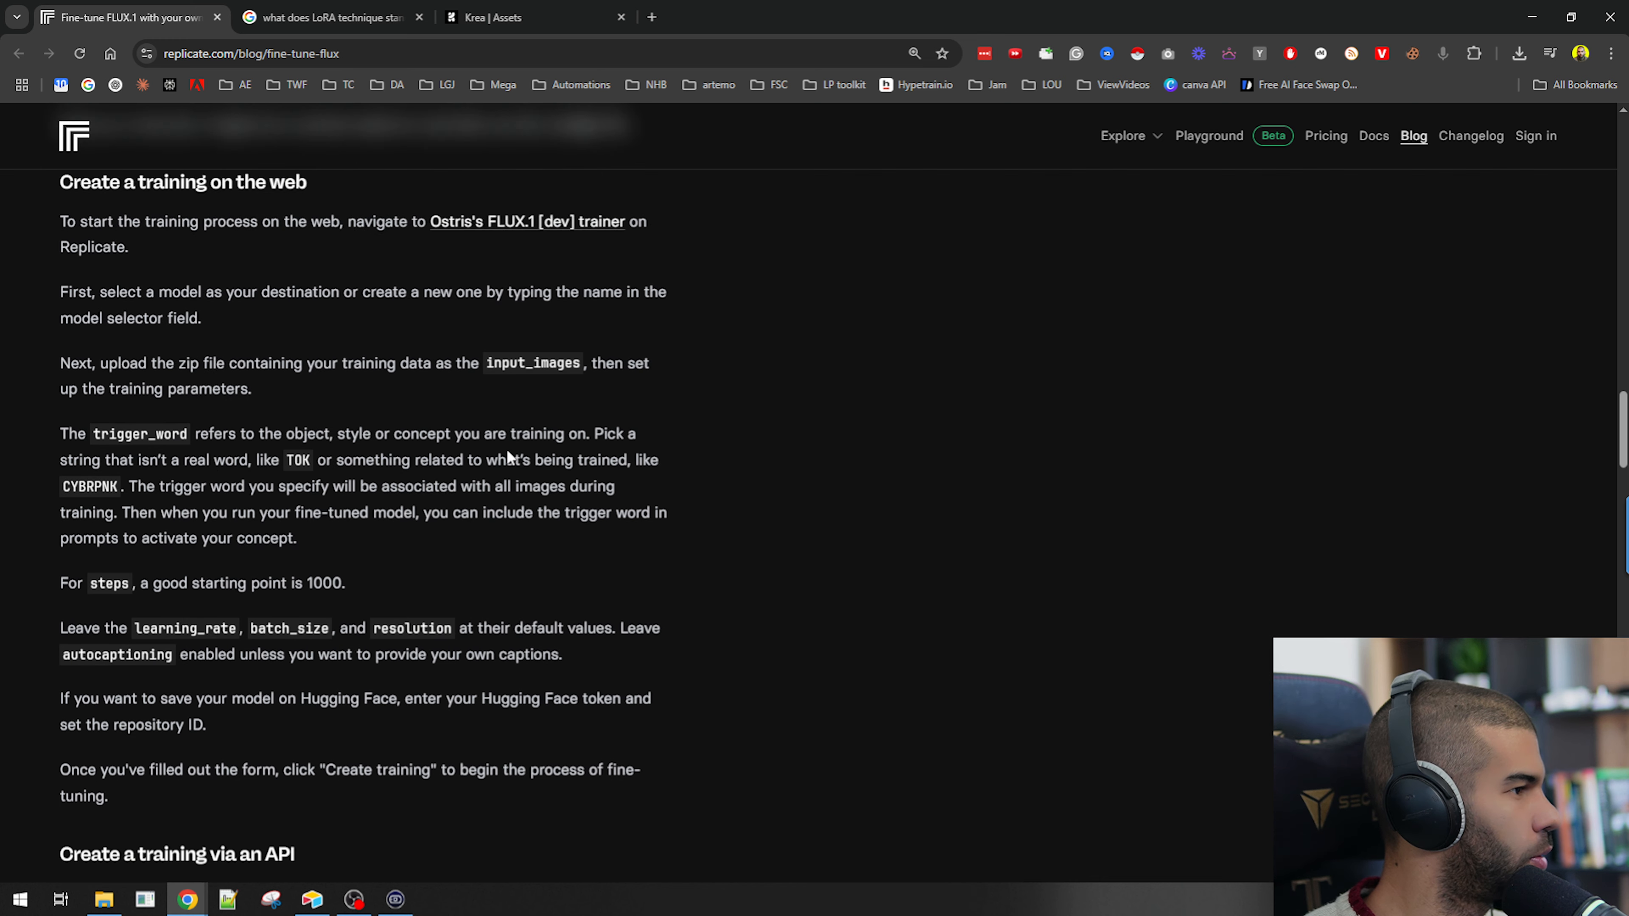
left_click_drag(170, 487, 516, 513)
scroll(148, 393, "down", 3)
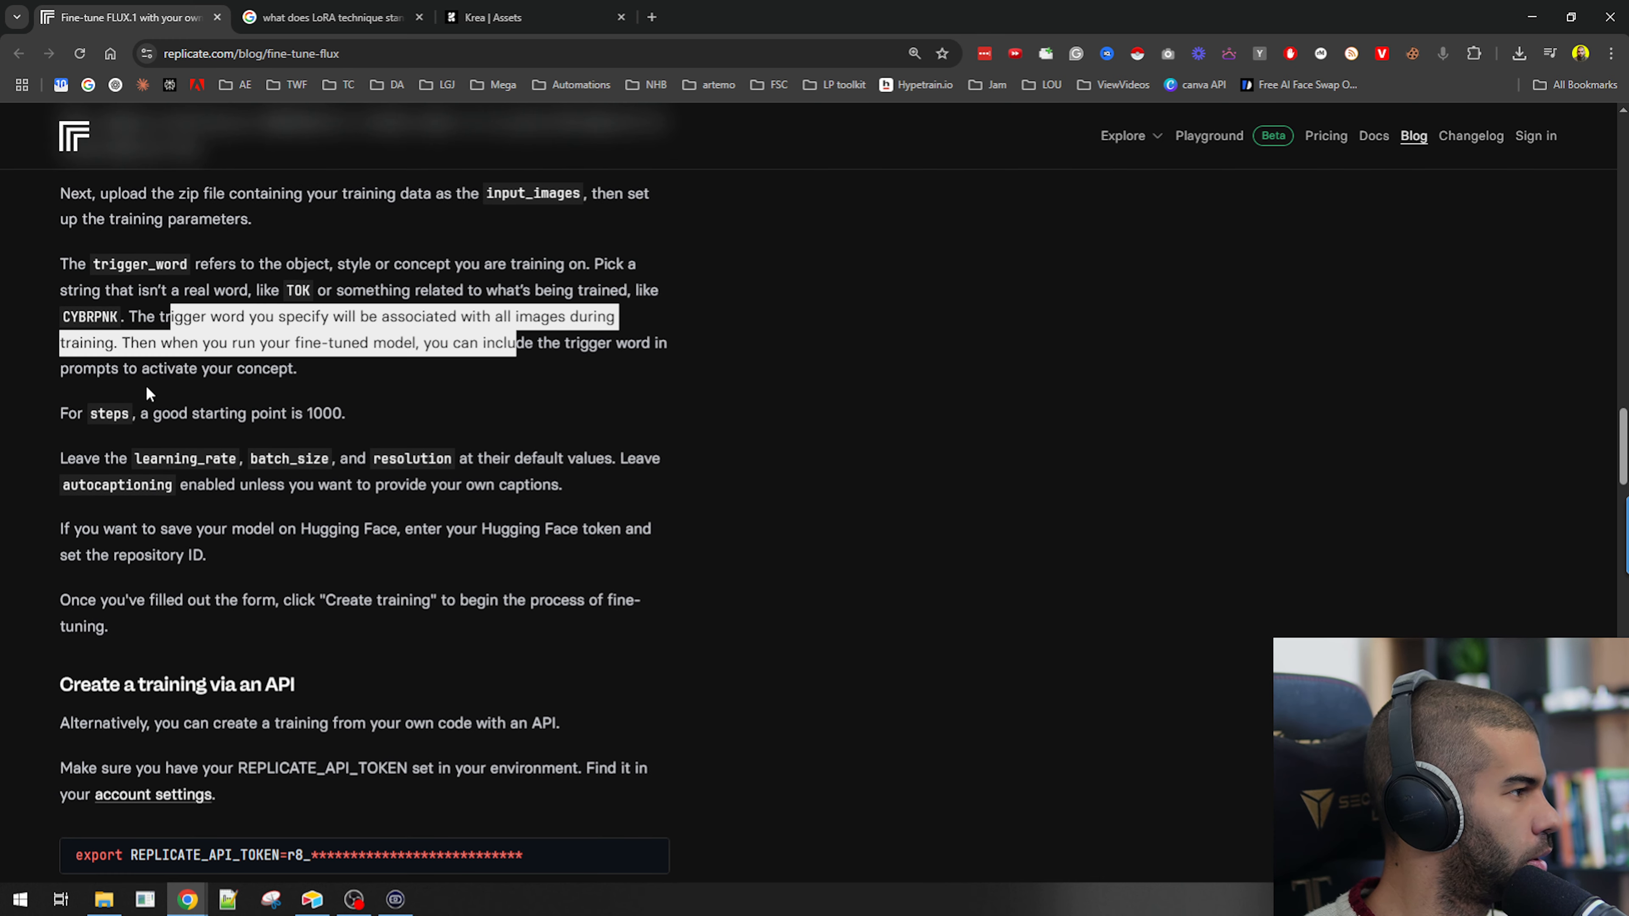
double_click(99, 413)
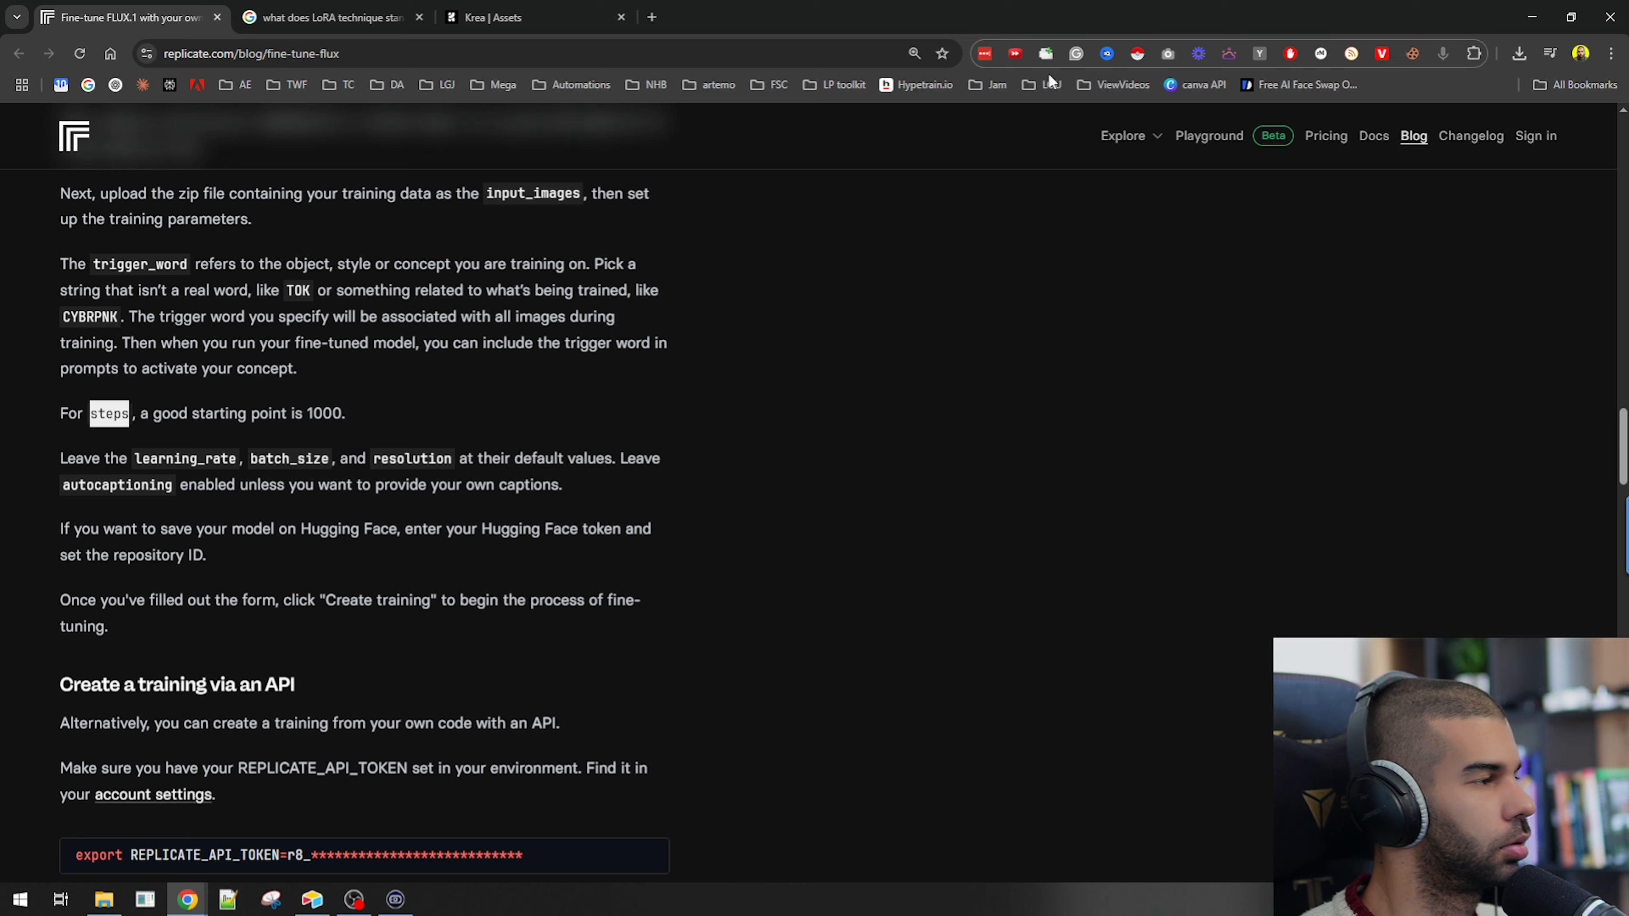
Review the autocaption prefix and suffix fields and the steps setting in the training form.
key("alt+Tab")
scroll(771, 400, "down", 3)
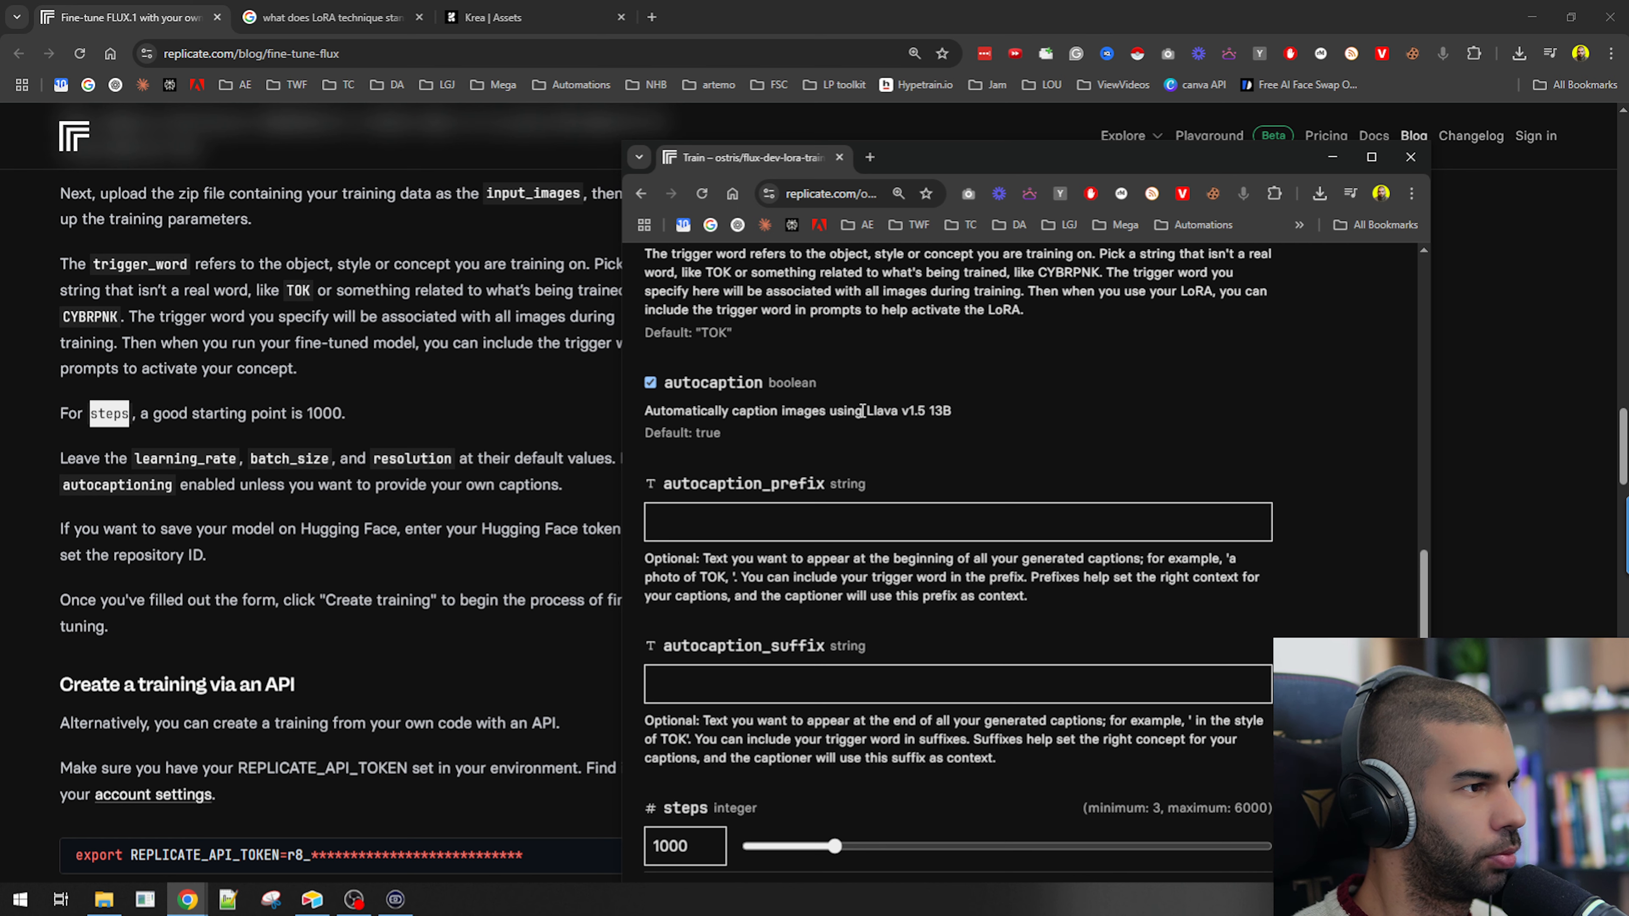
scroll(782, 424, "down", 1)
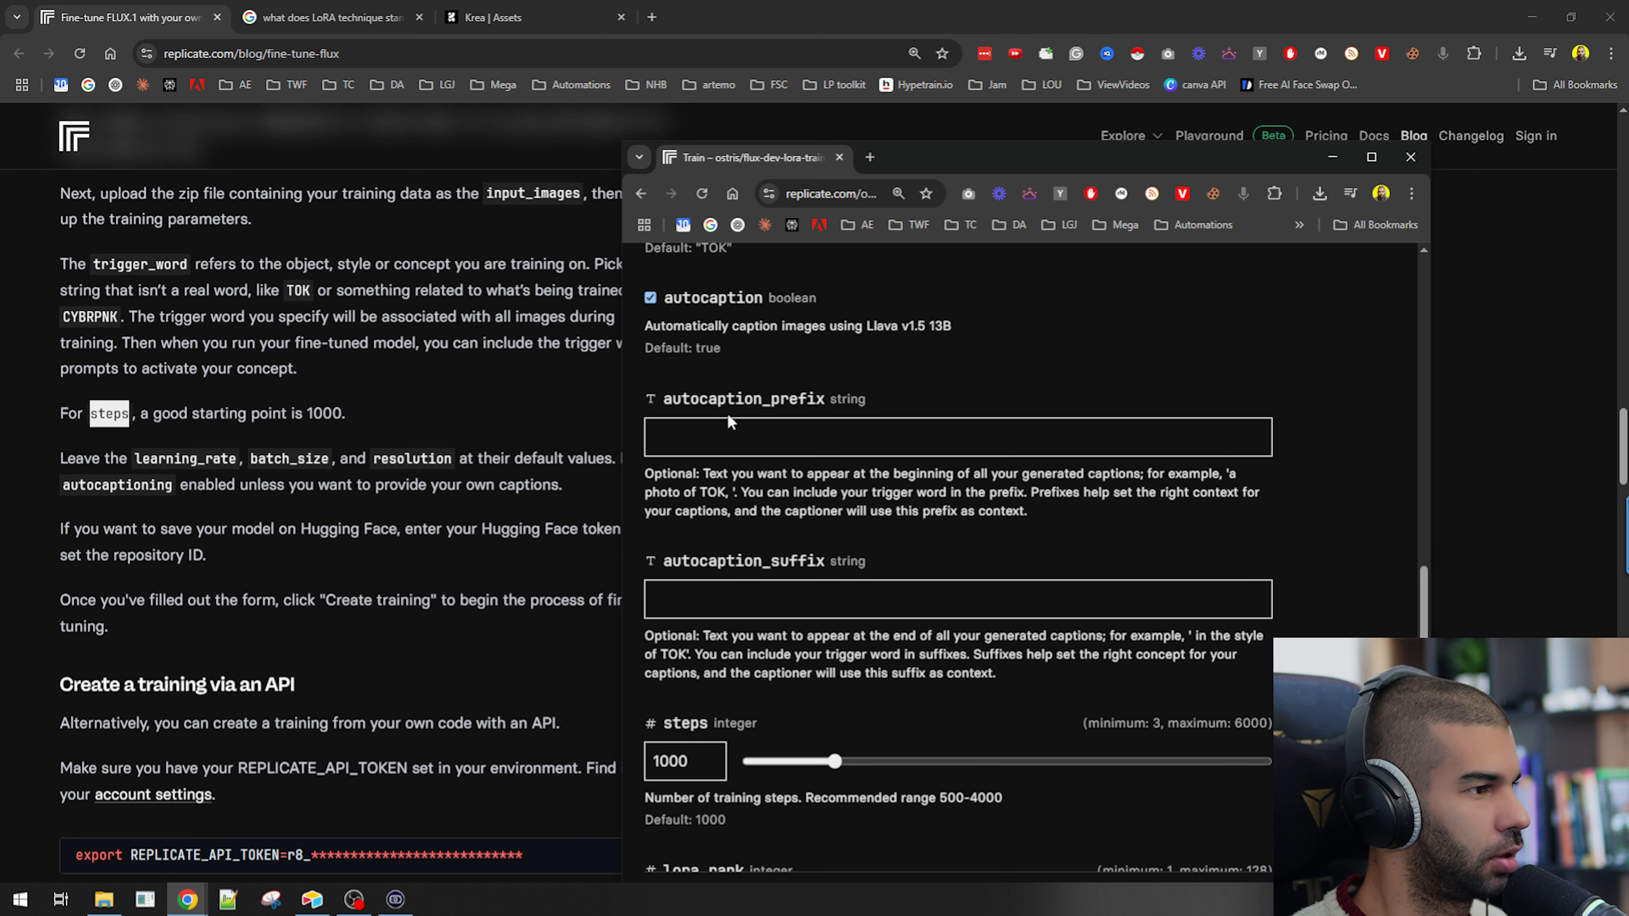
left_click_drag(698, 473, 1029, 490)
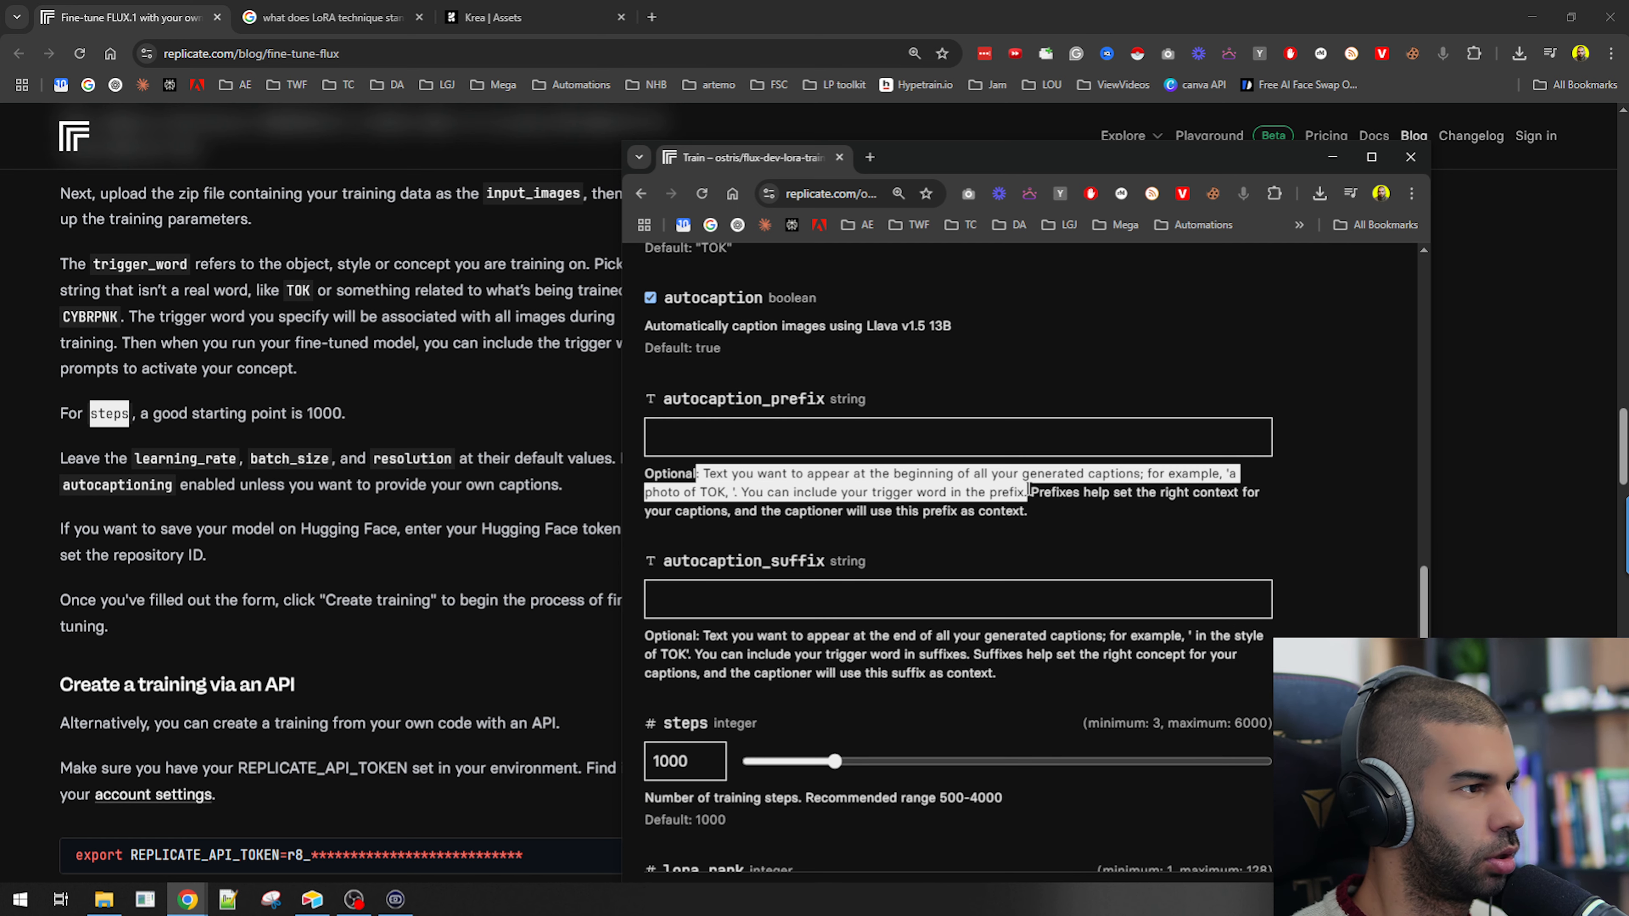
left_click(796, 485)
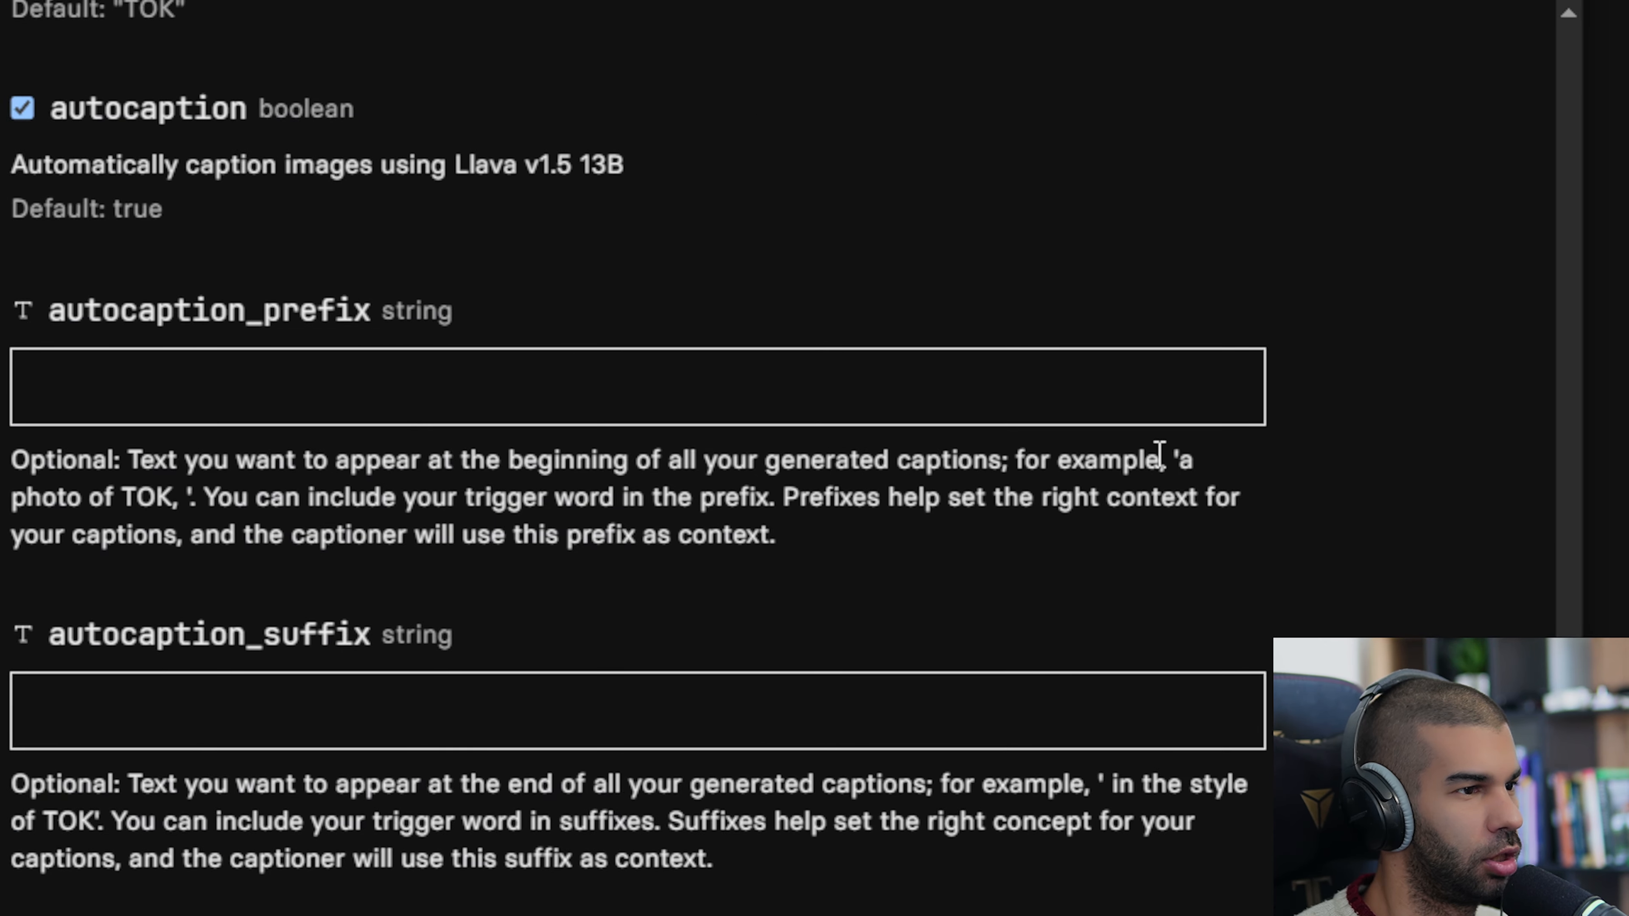
Review the steps, lora_rank and Hugging Face fields further down the training form.
scroll(148, 497, "down", 3)
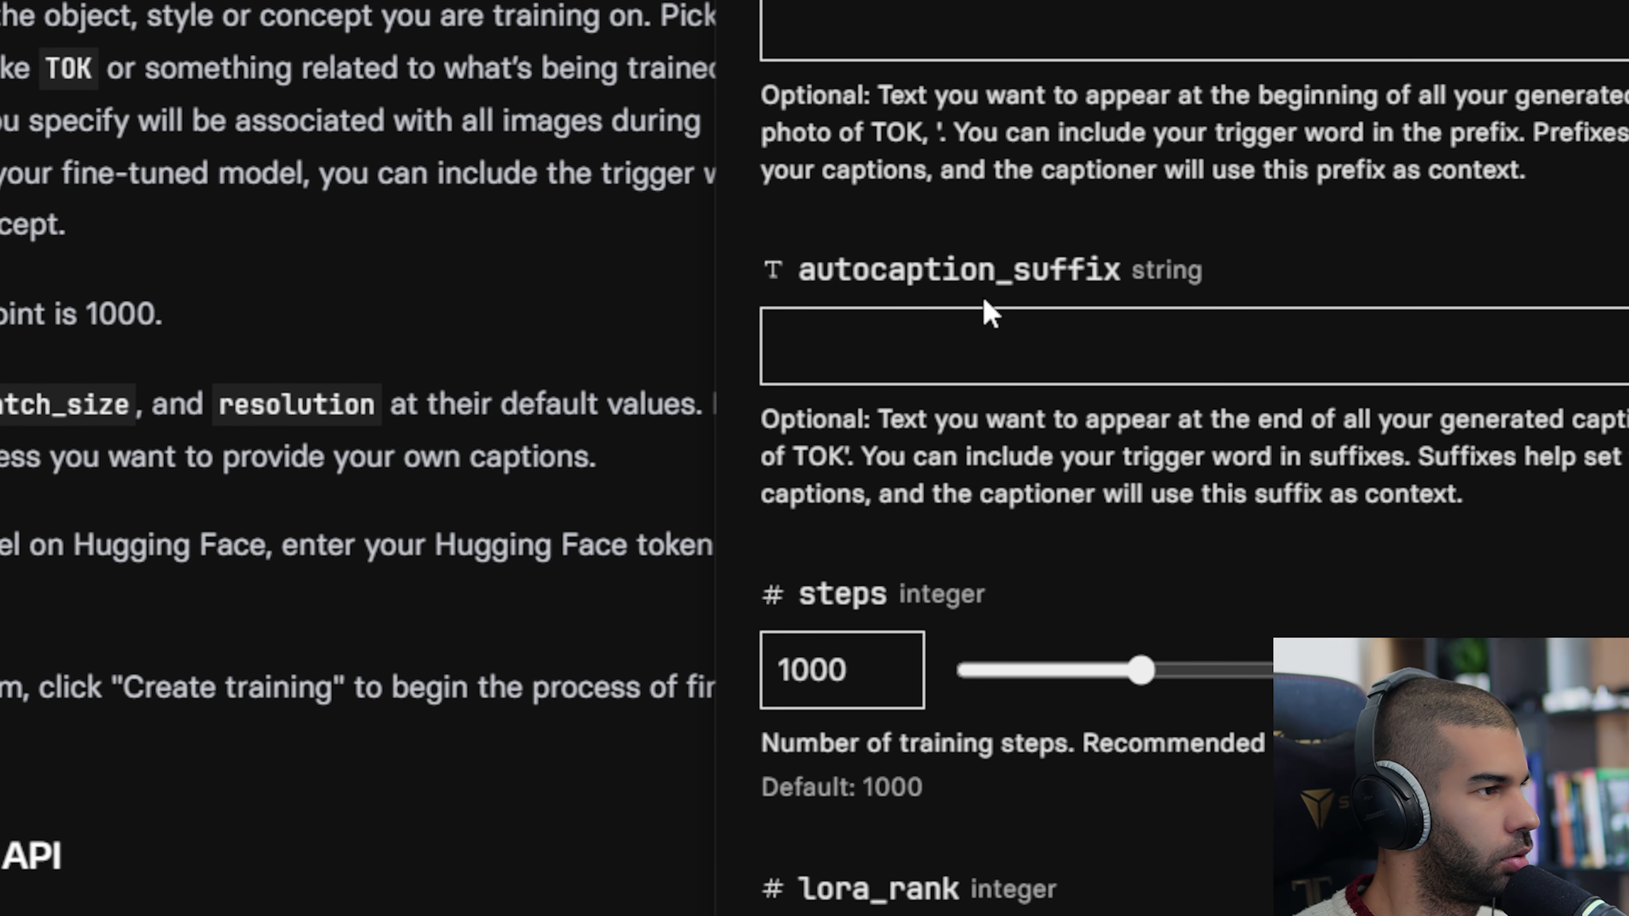
left_click_drag(1034, 590, 1628, 594)
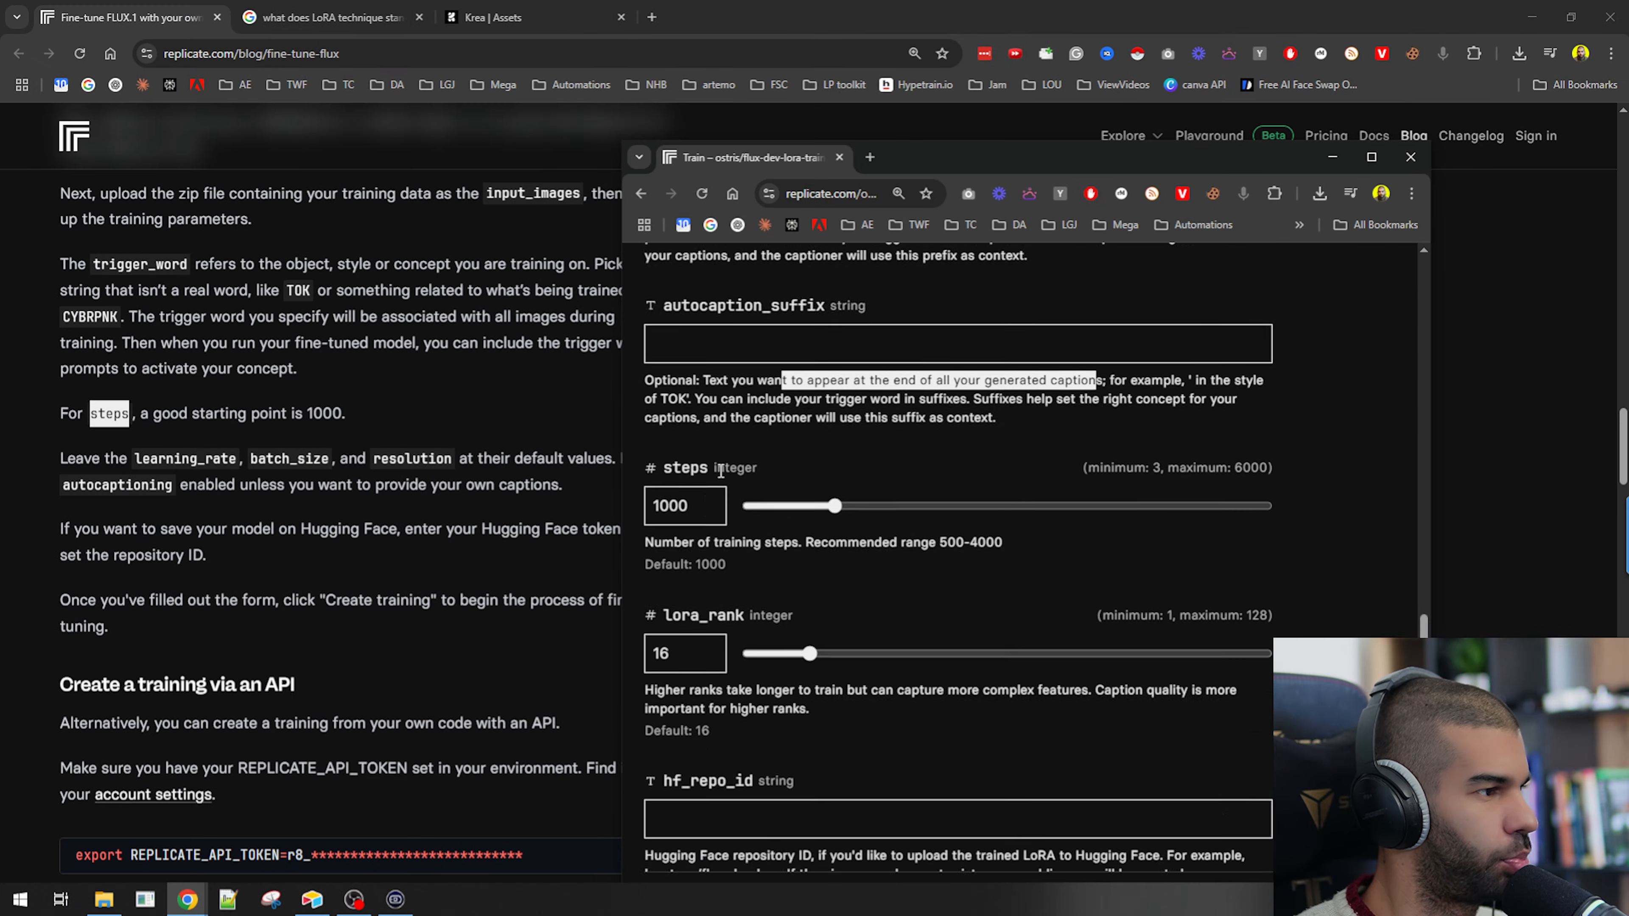
scroll(720, 471, "down", 1)
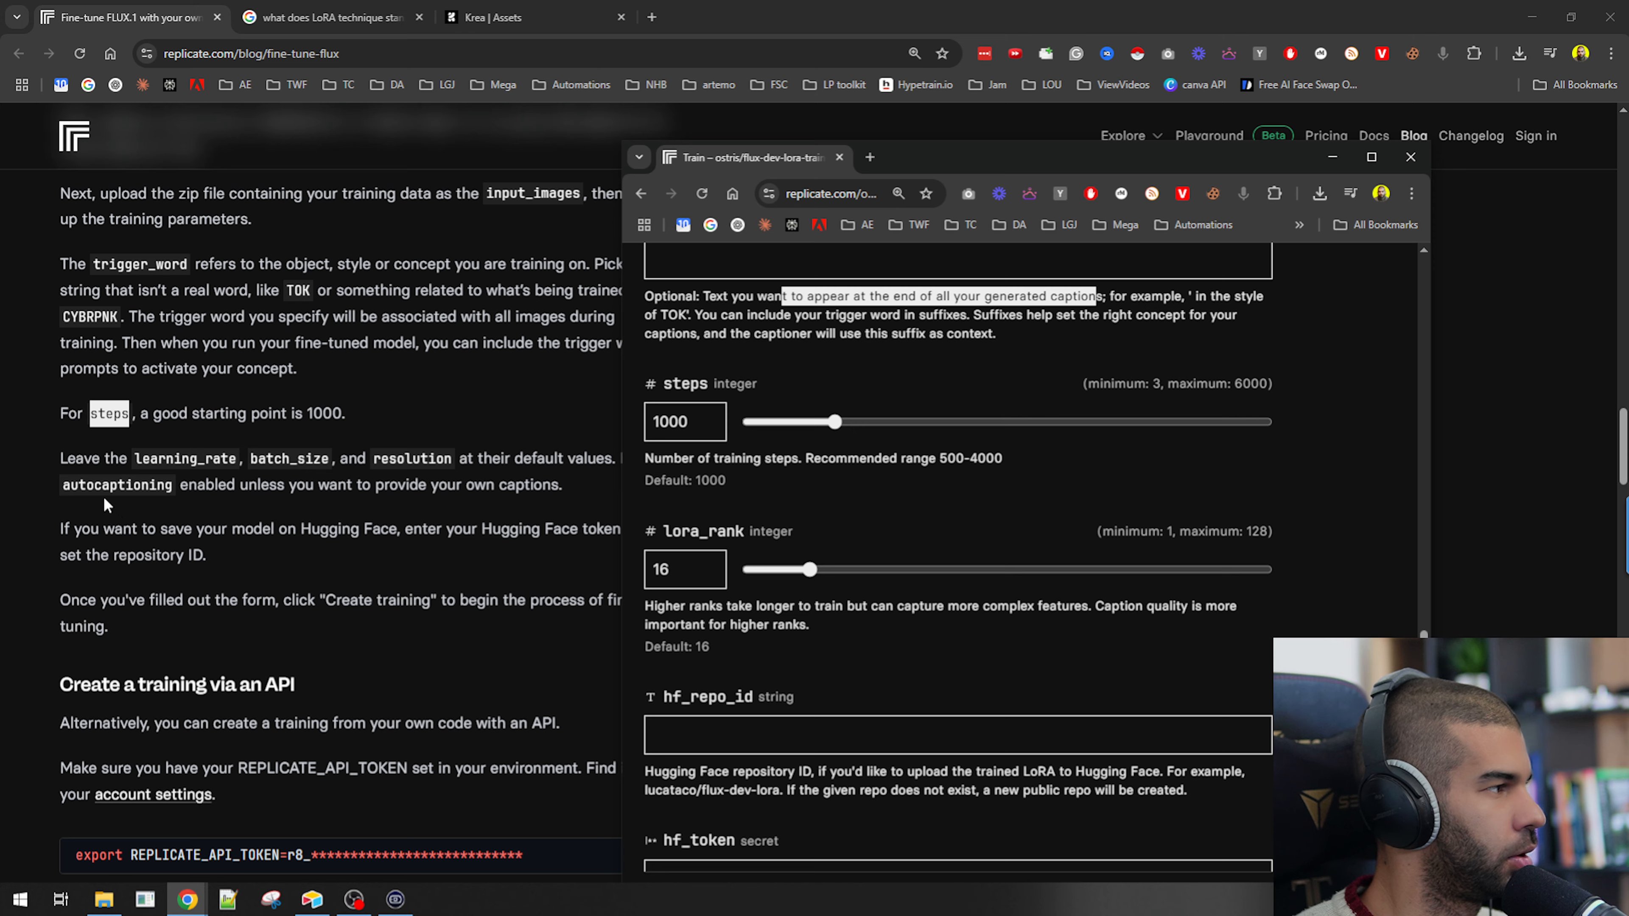
scroll(104, 454, "down", 1)
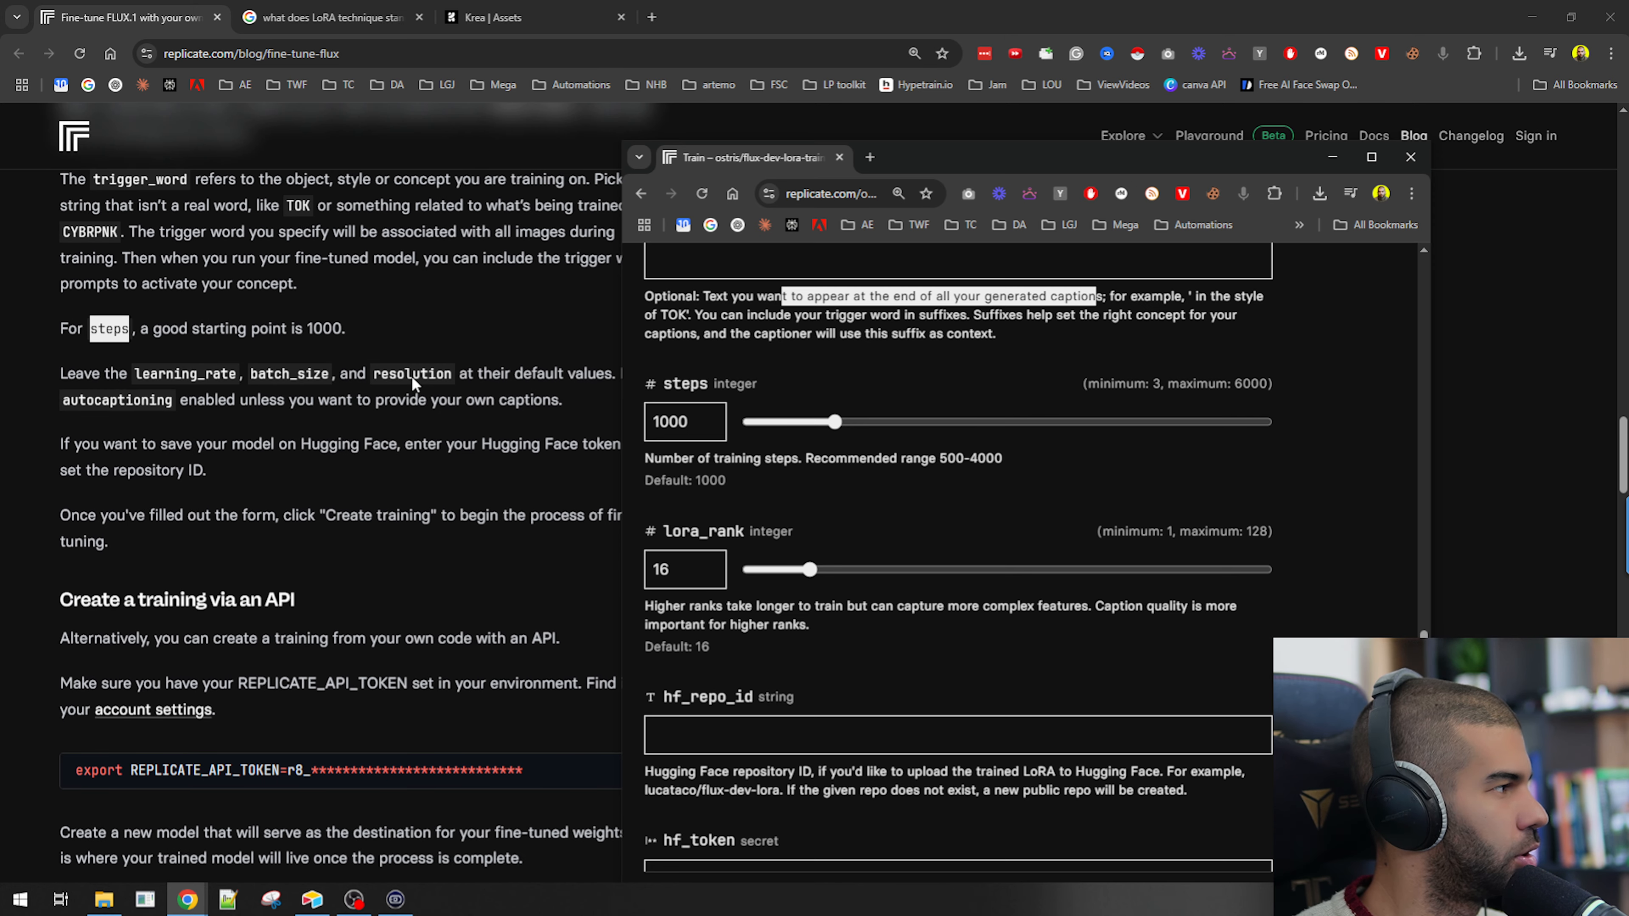
left_click_drag(891, 152, 946, 123)
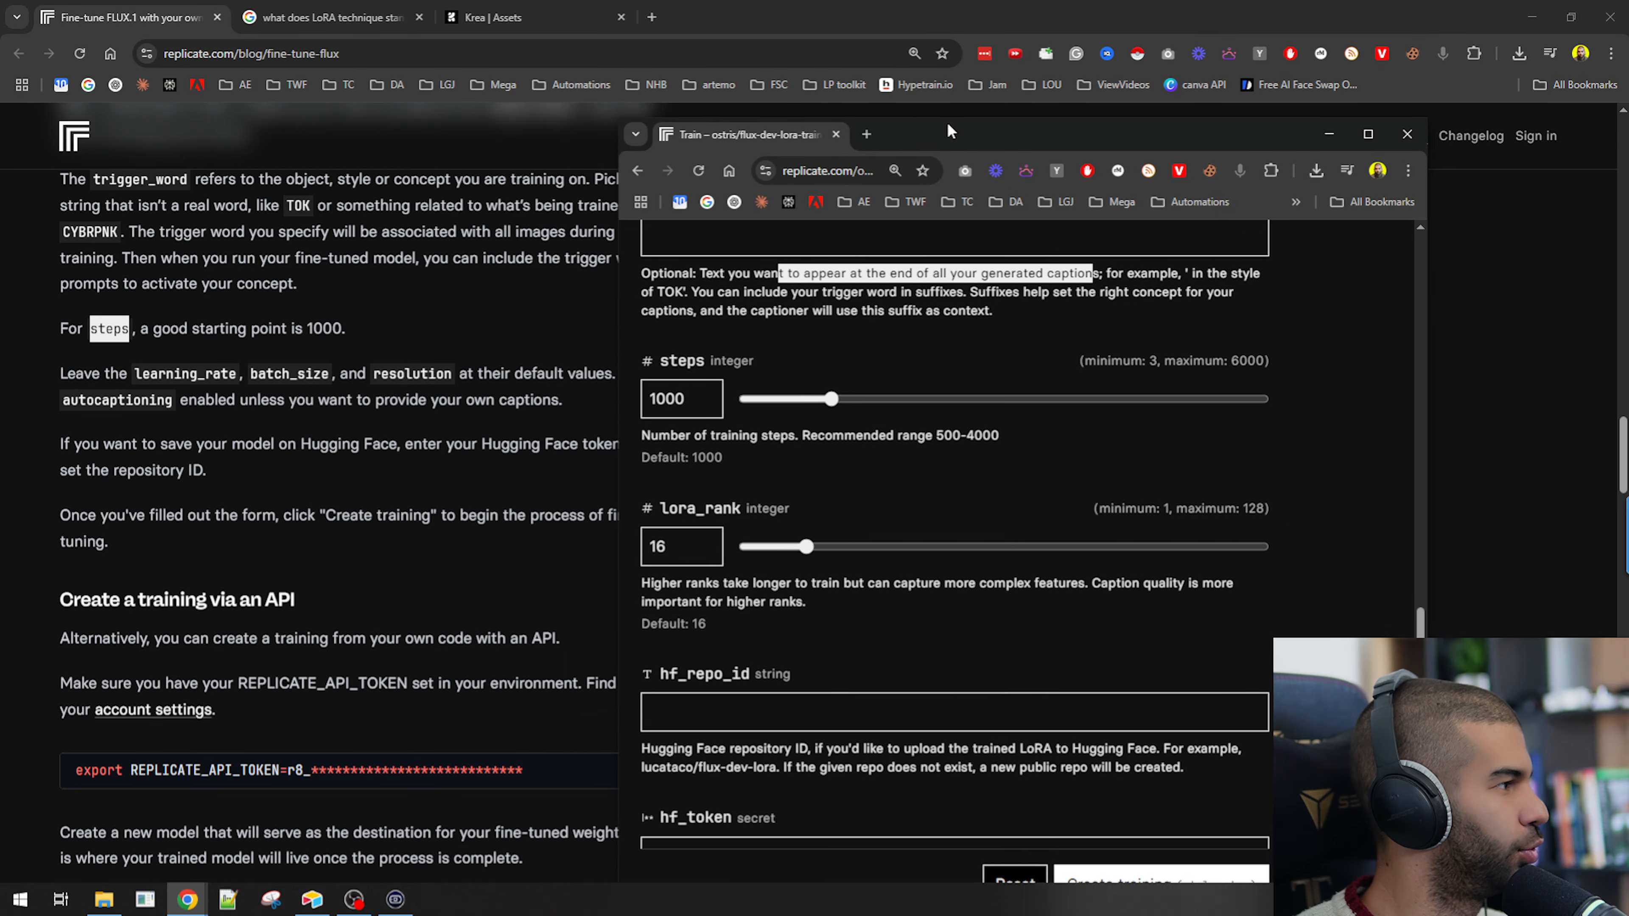
scroll(681, 472, "up", 7)
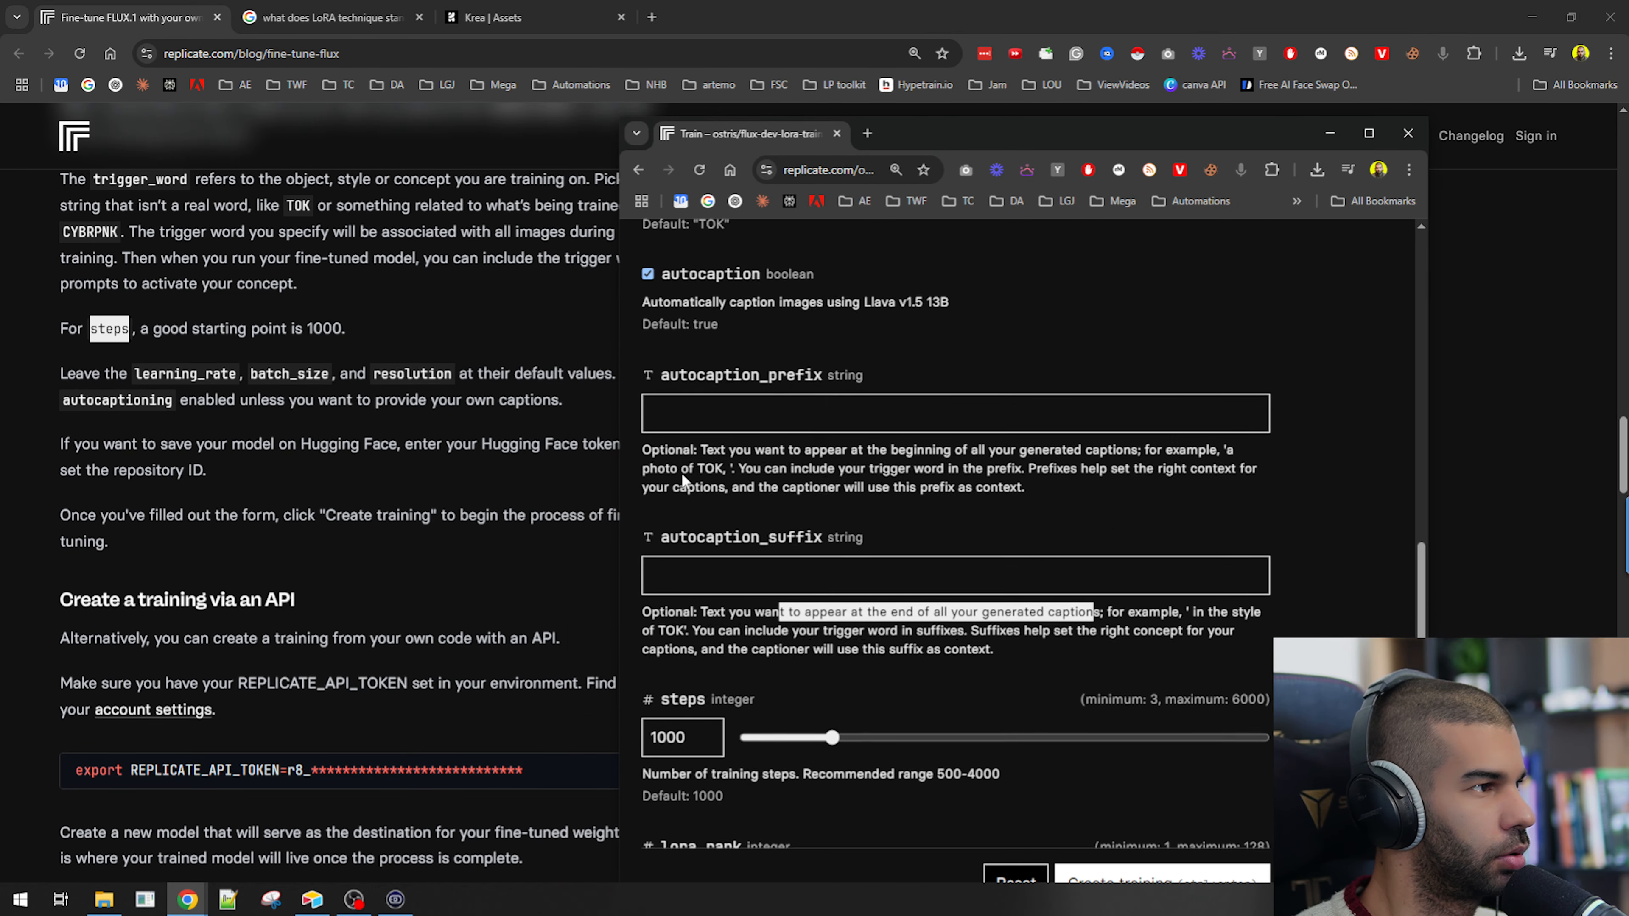
scroll(713, 532, "down", 2)
scroll(714, 532, "down", 8)
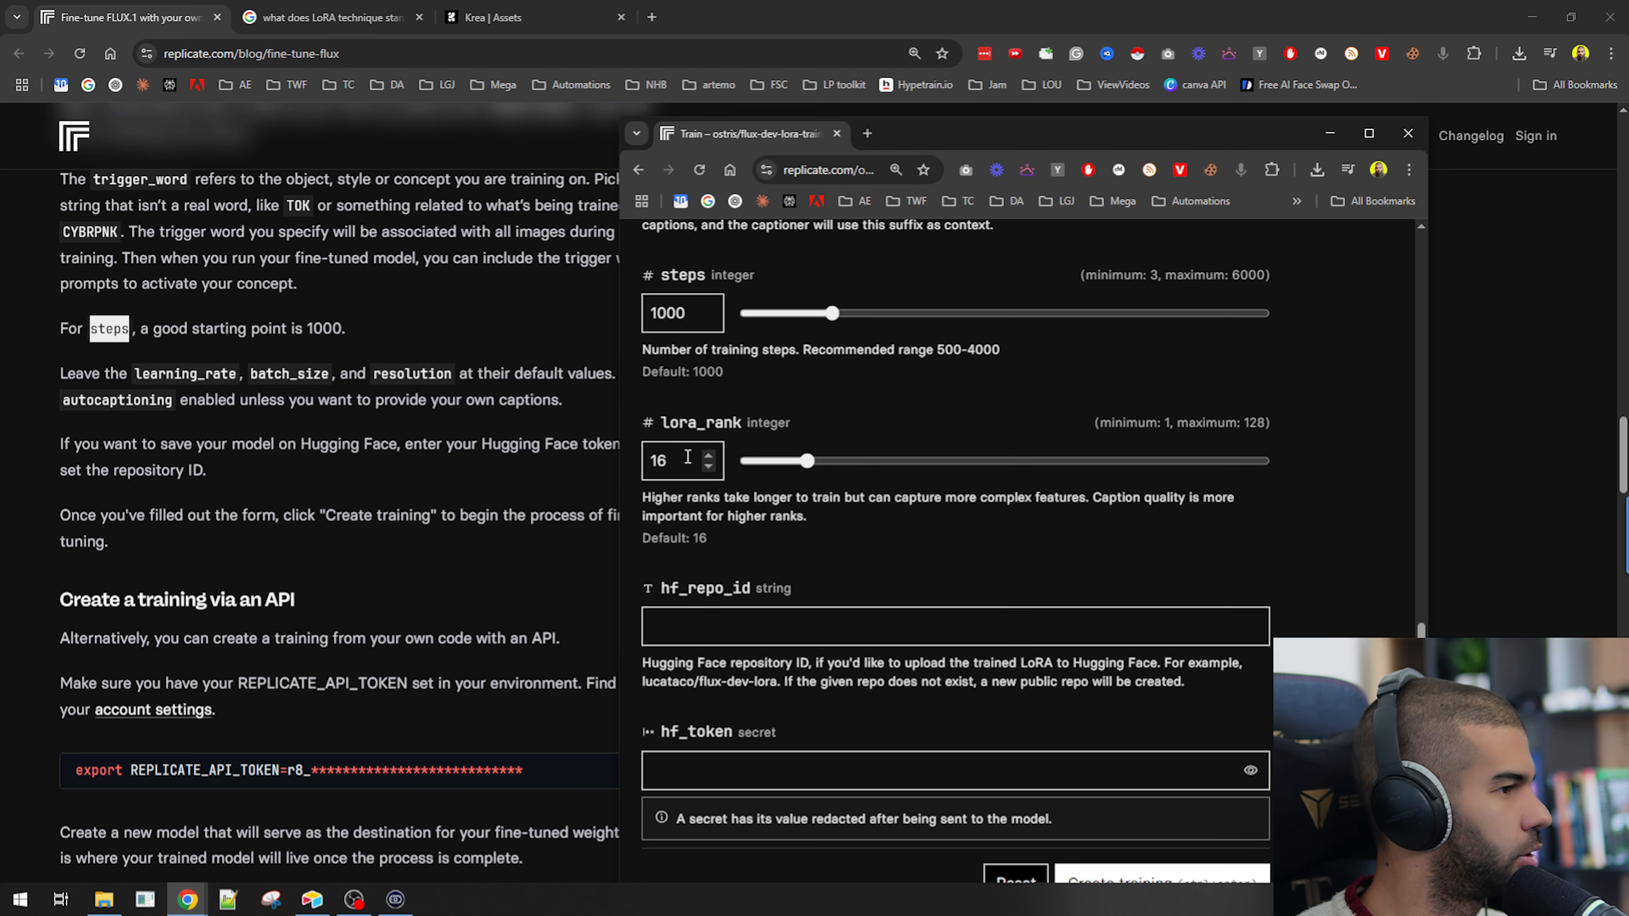
scroll(688, 456, "down", 4)
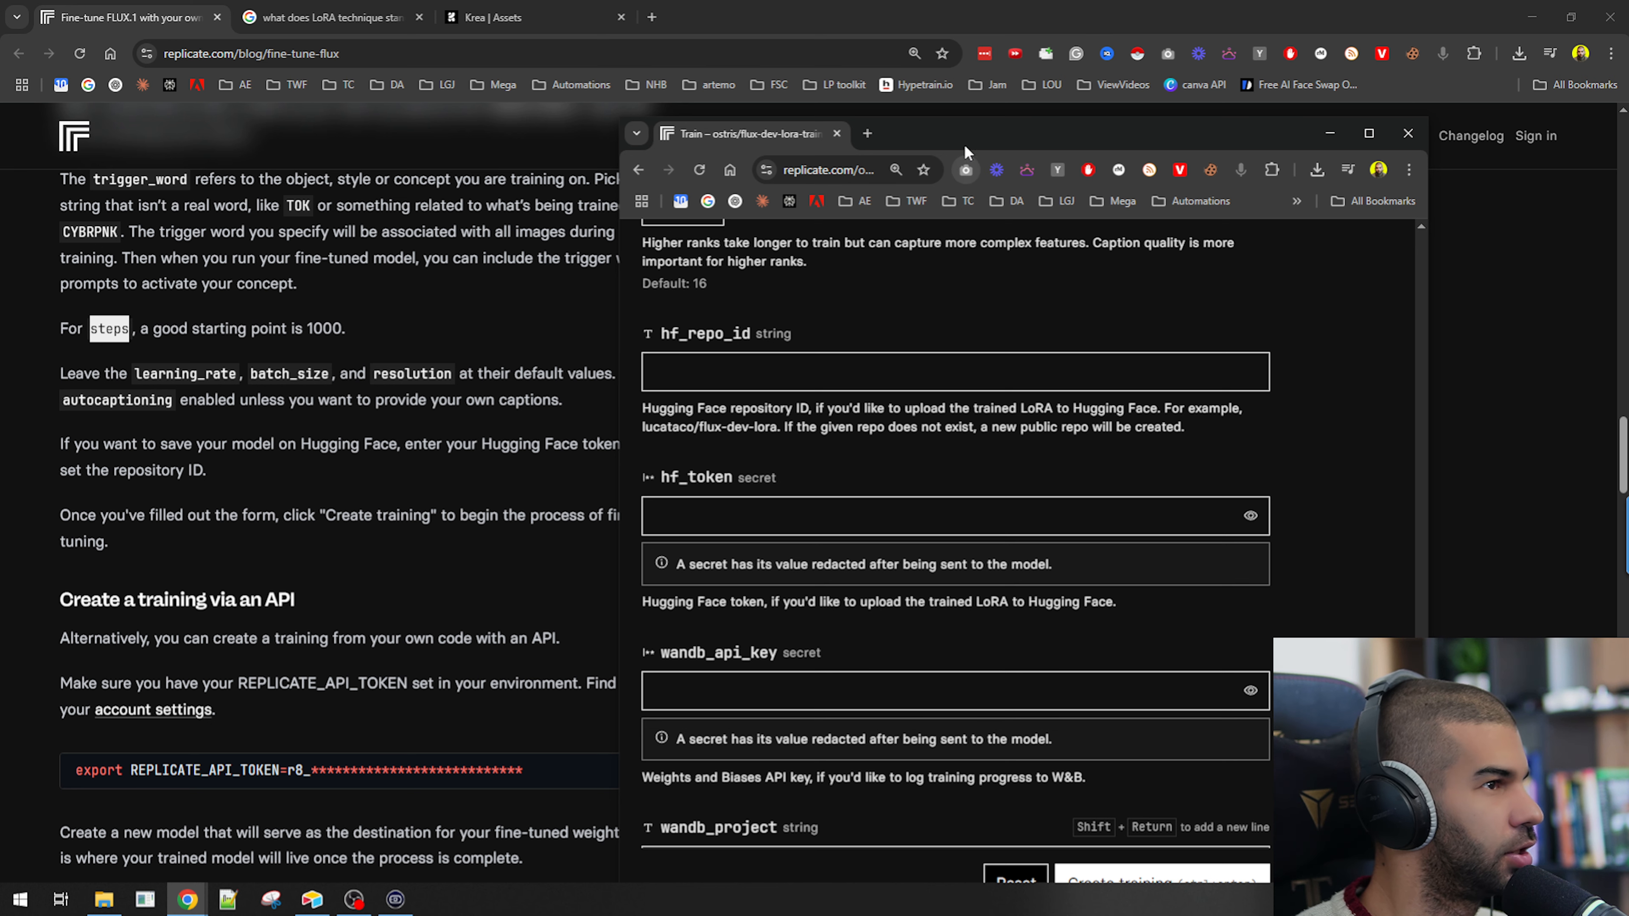
mouse_move(964, 143)
left_mouse_down()
mouse_move(1118, 130)
mouse_move(953, 119)
mouse_move(978, 122)
left_mouse_up()
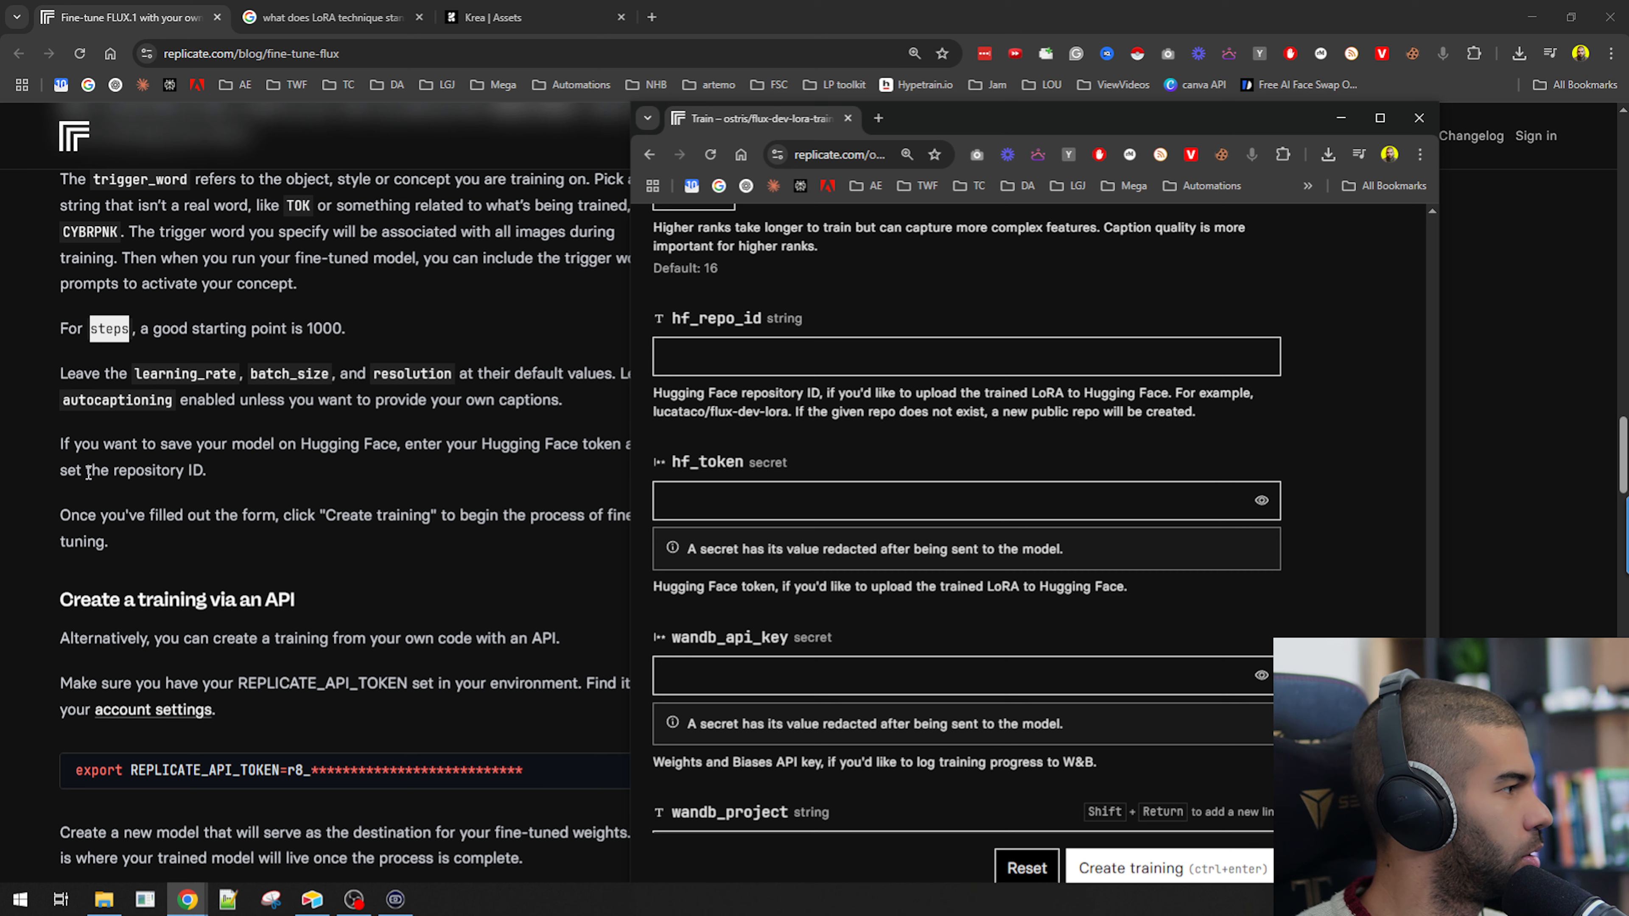
left_click_drag(975, 126, 1074, 113)
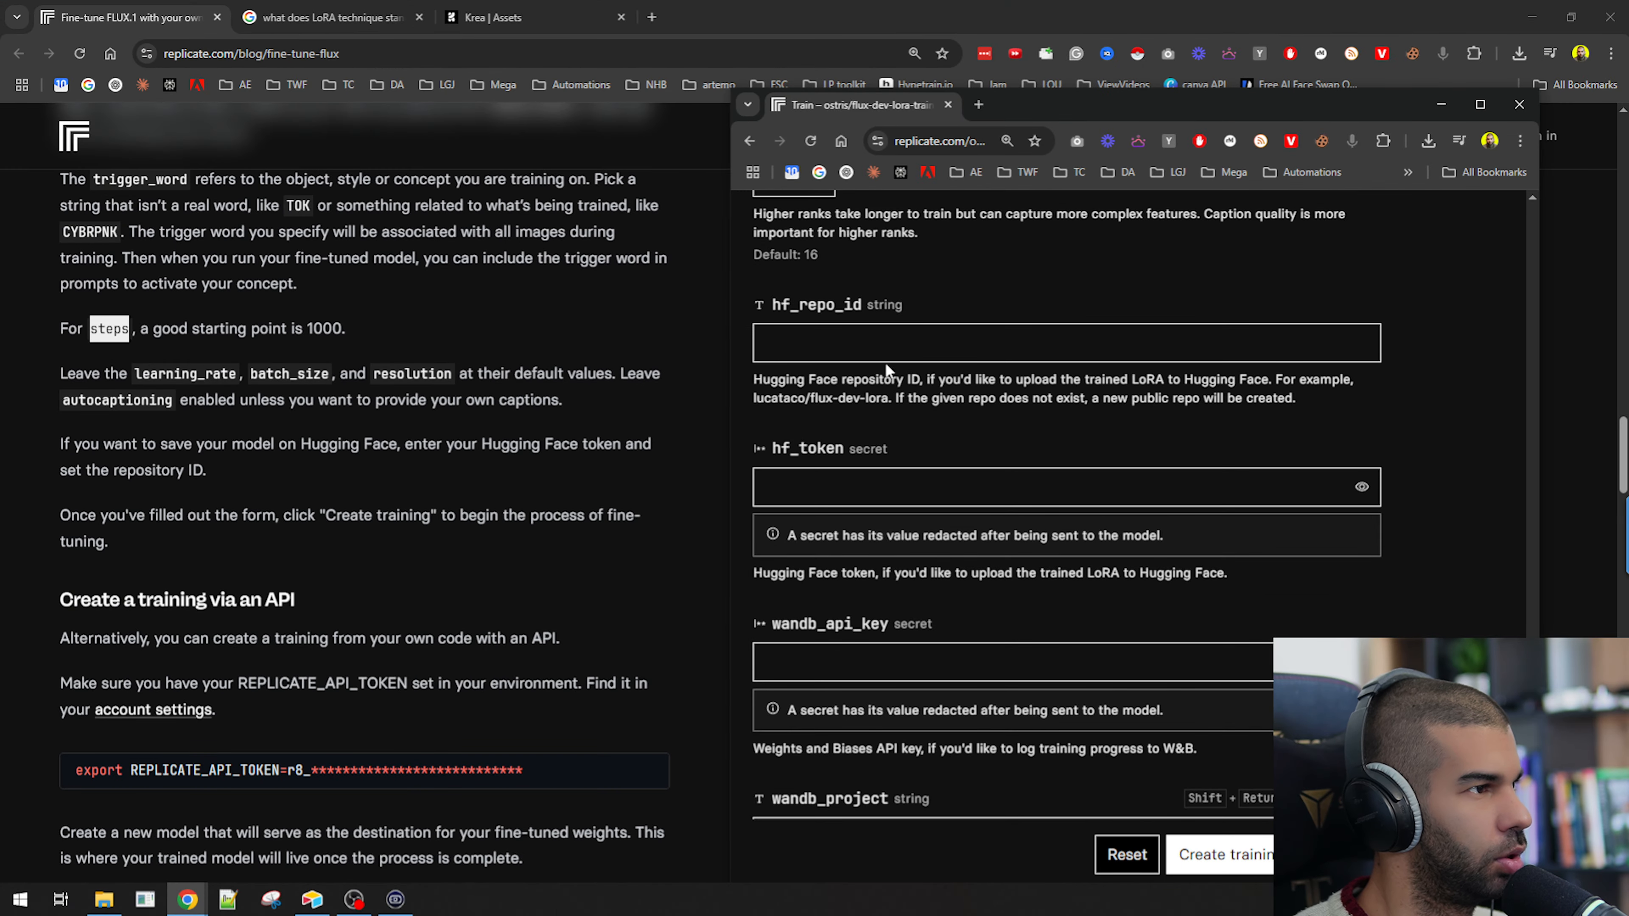
Set the Hugging Face repository ID to kevin-april-2025.
left_click(864, 351)
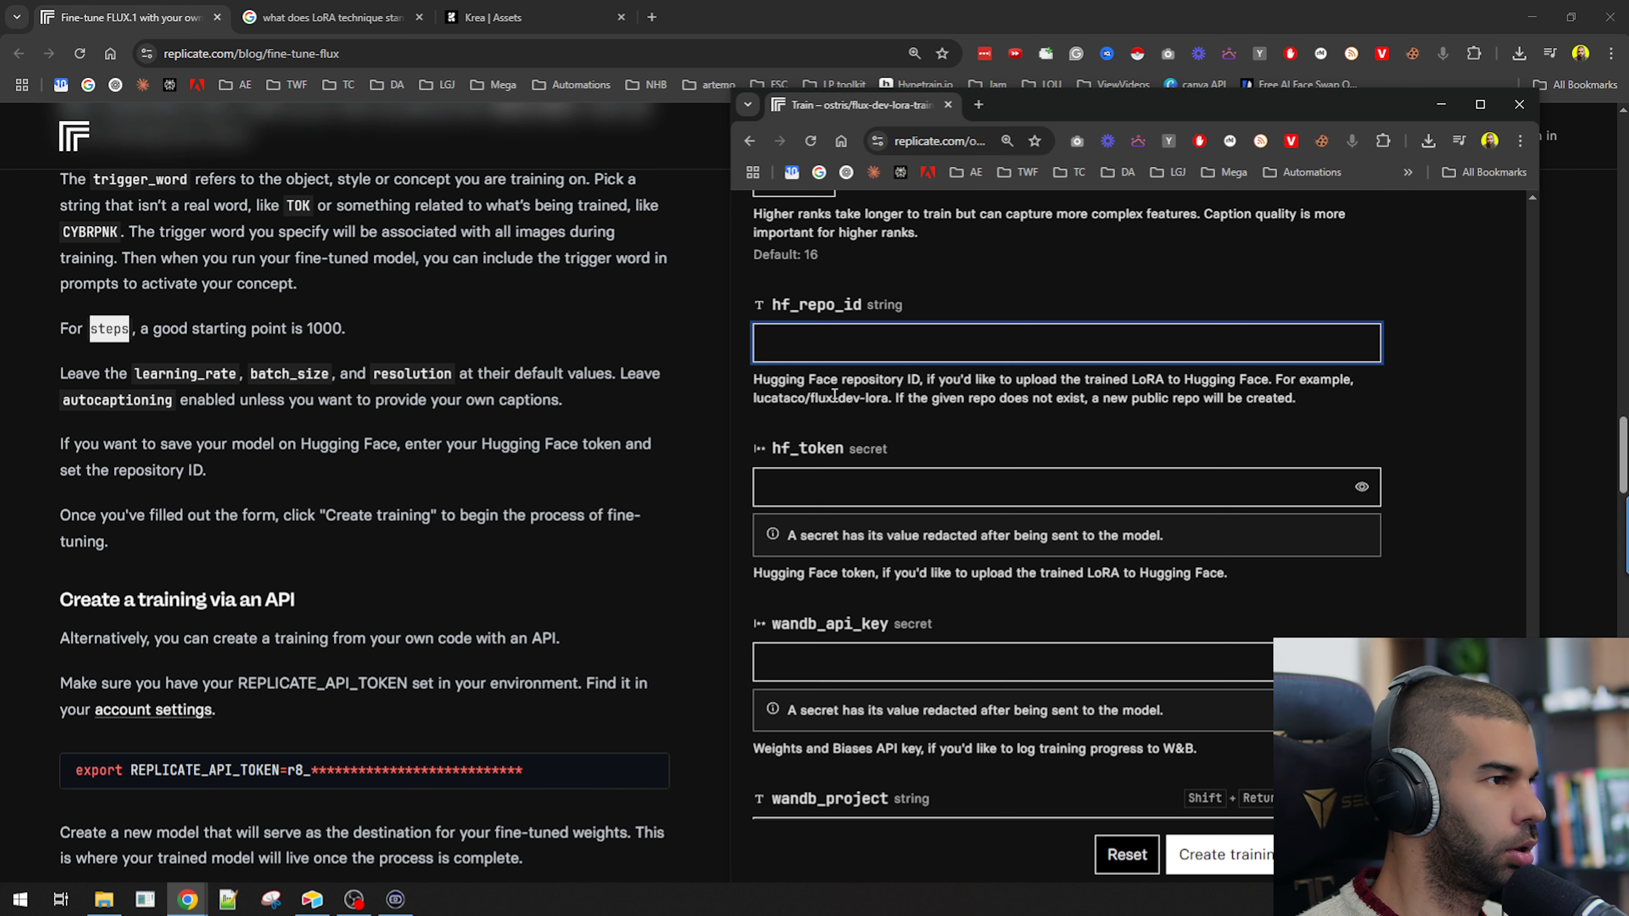
scroll(833, 394, "up", 20)
scroll(918, 605, "down", 5)
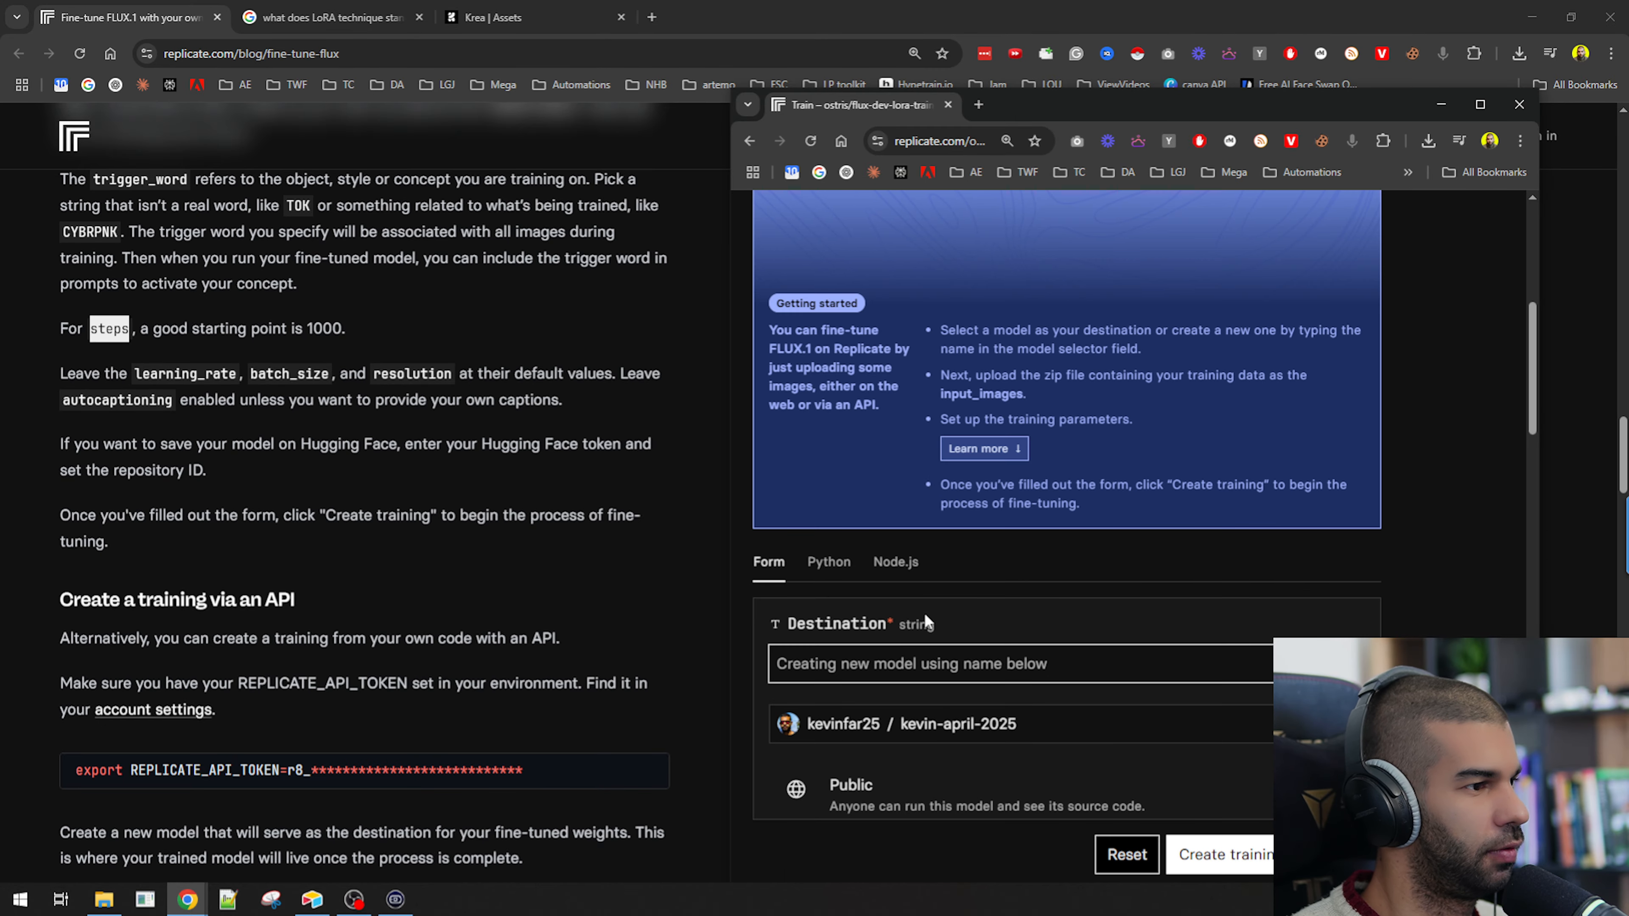
scroll(919, 608, "down", 3)
scroll(1016, 544, "down", 20)
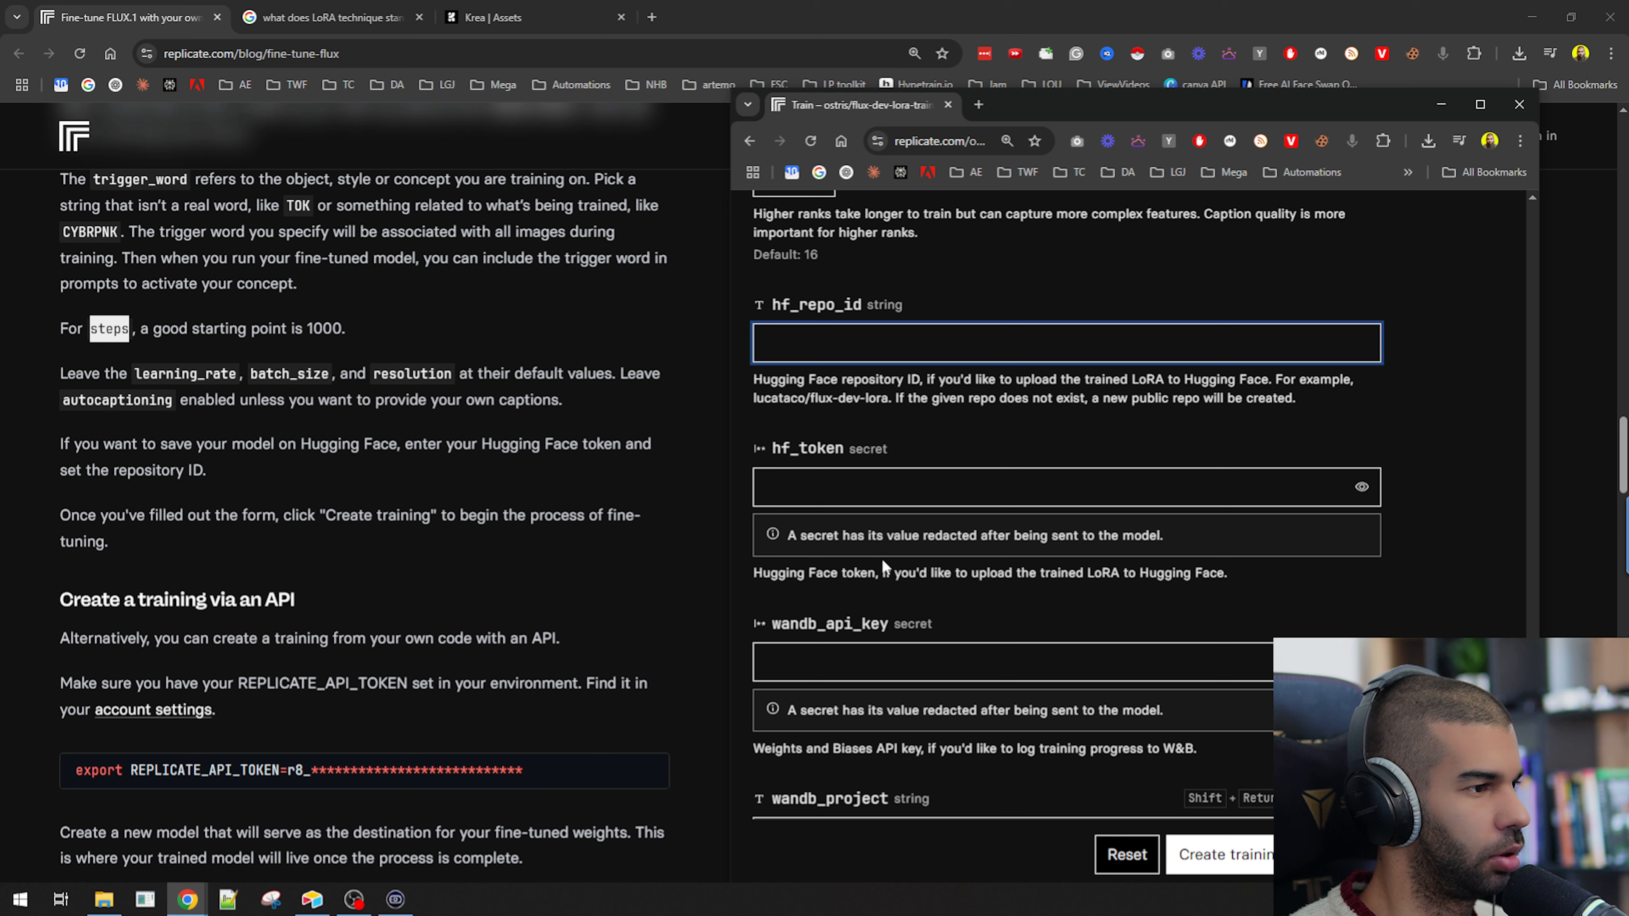
type("kevin-april-")
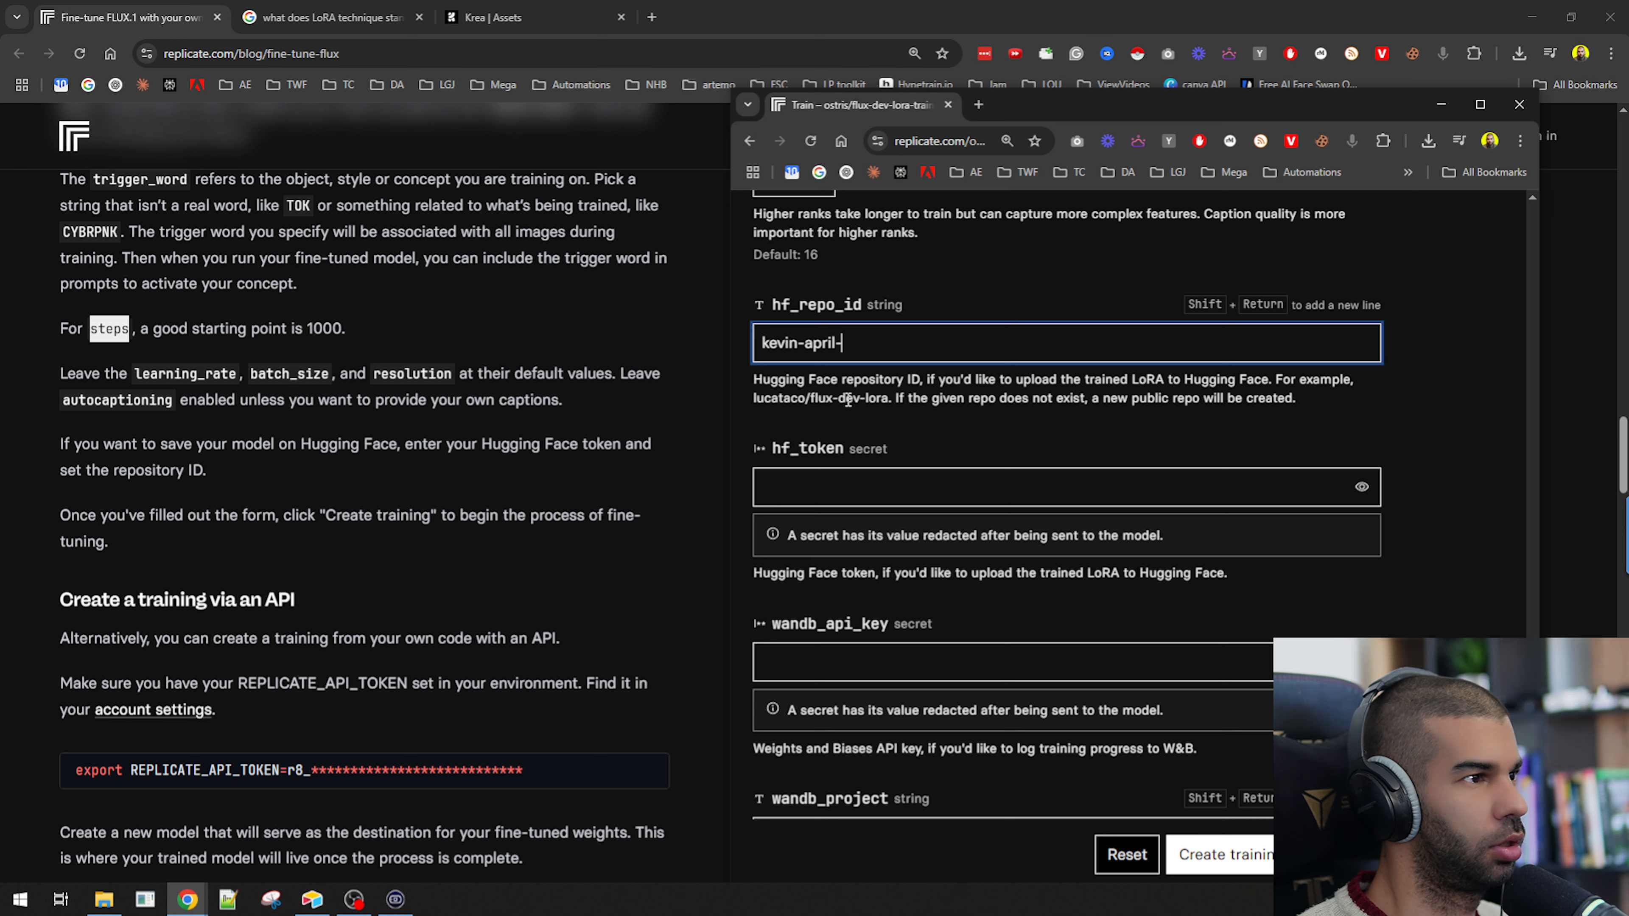
type("2025")
Copy the repository ID into a new Notepad++ note under a "Hugging face repo:" label.
key("ctrl+a")
key("ctrl+c")
left_click(251, 901)
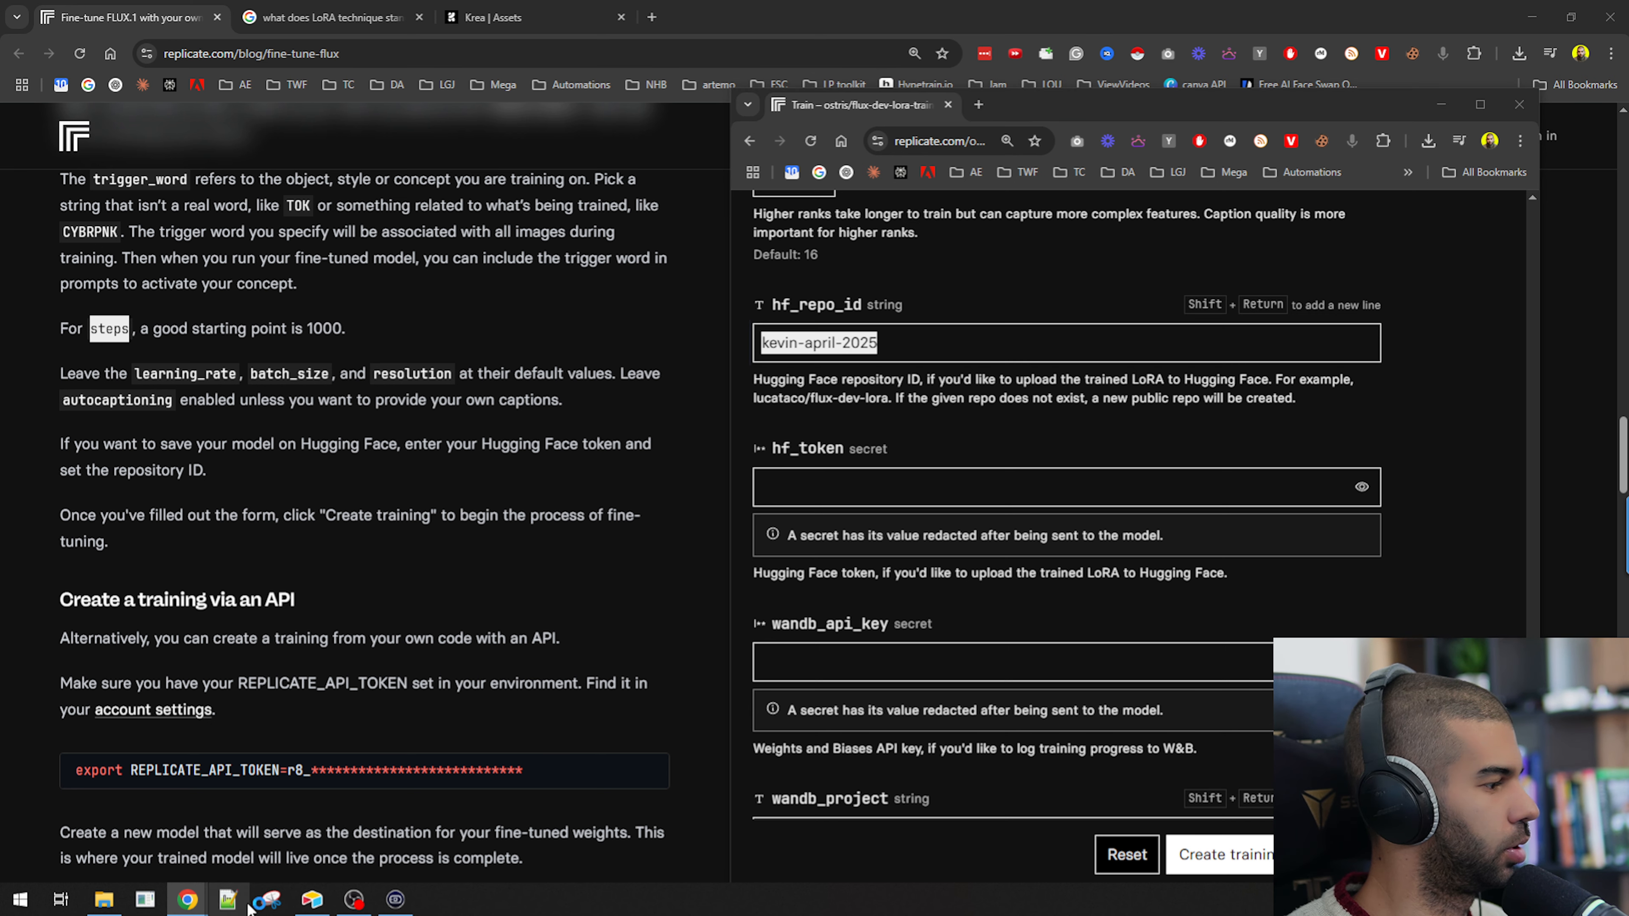
left_click_drag(1146, 315, 640, 326)
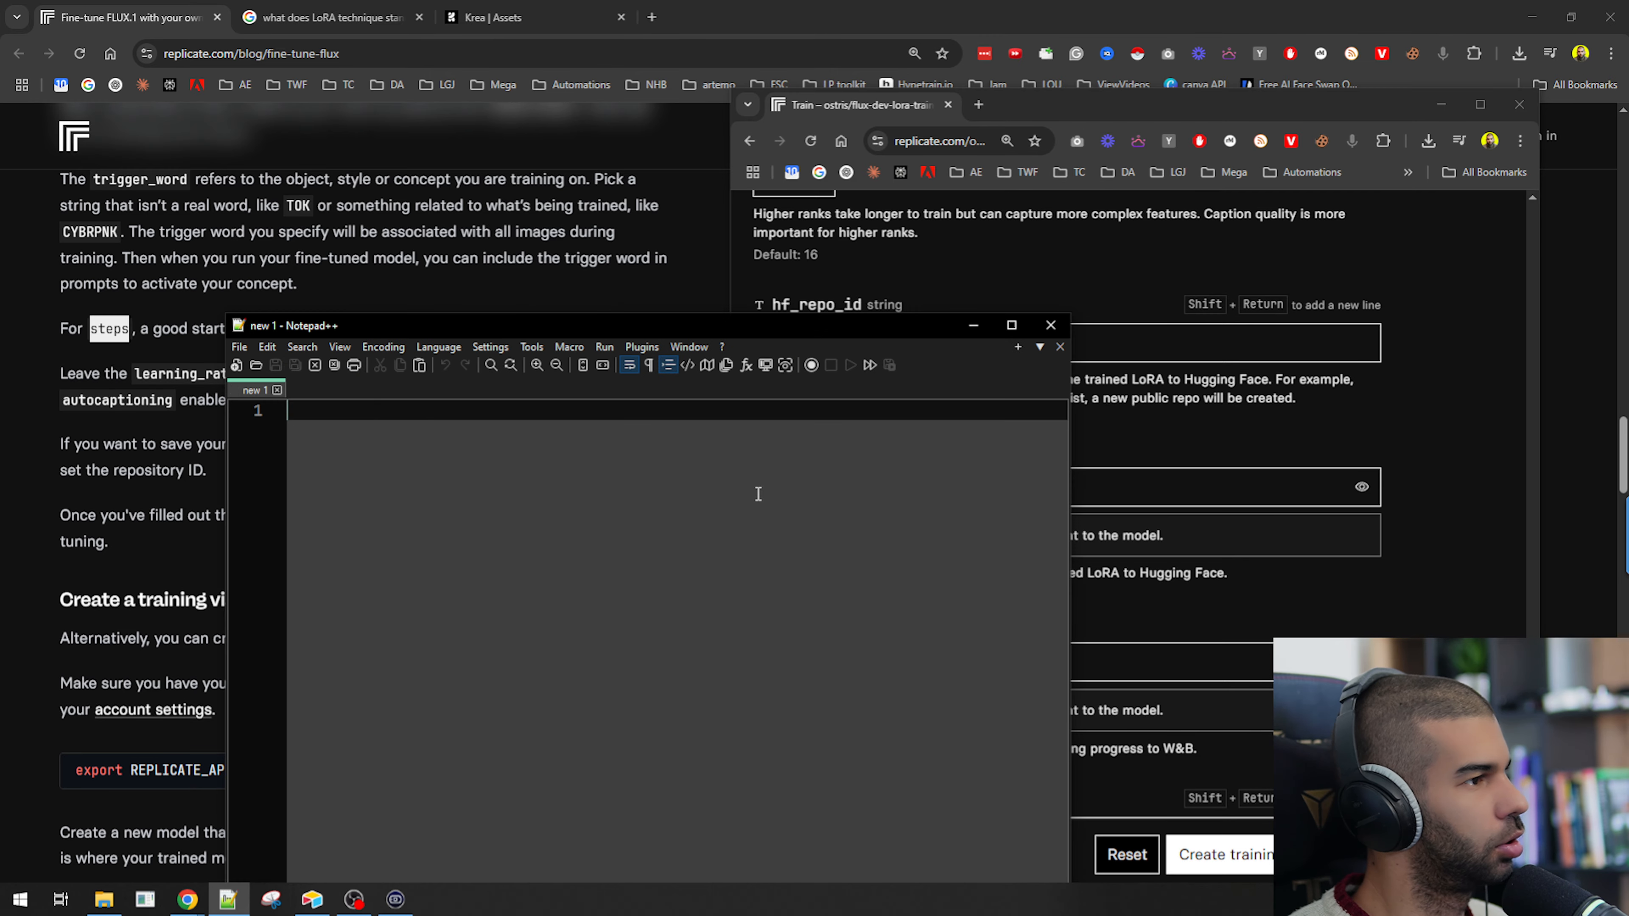
key("ctrl+v")
key("Home")
key("Return")
key("Up")
type("Huggi")
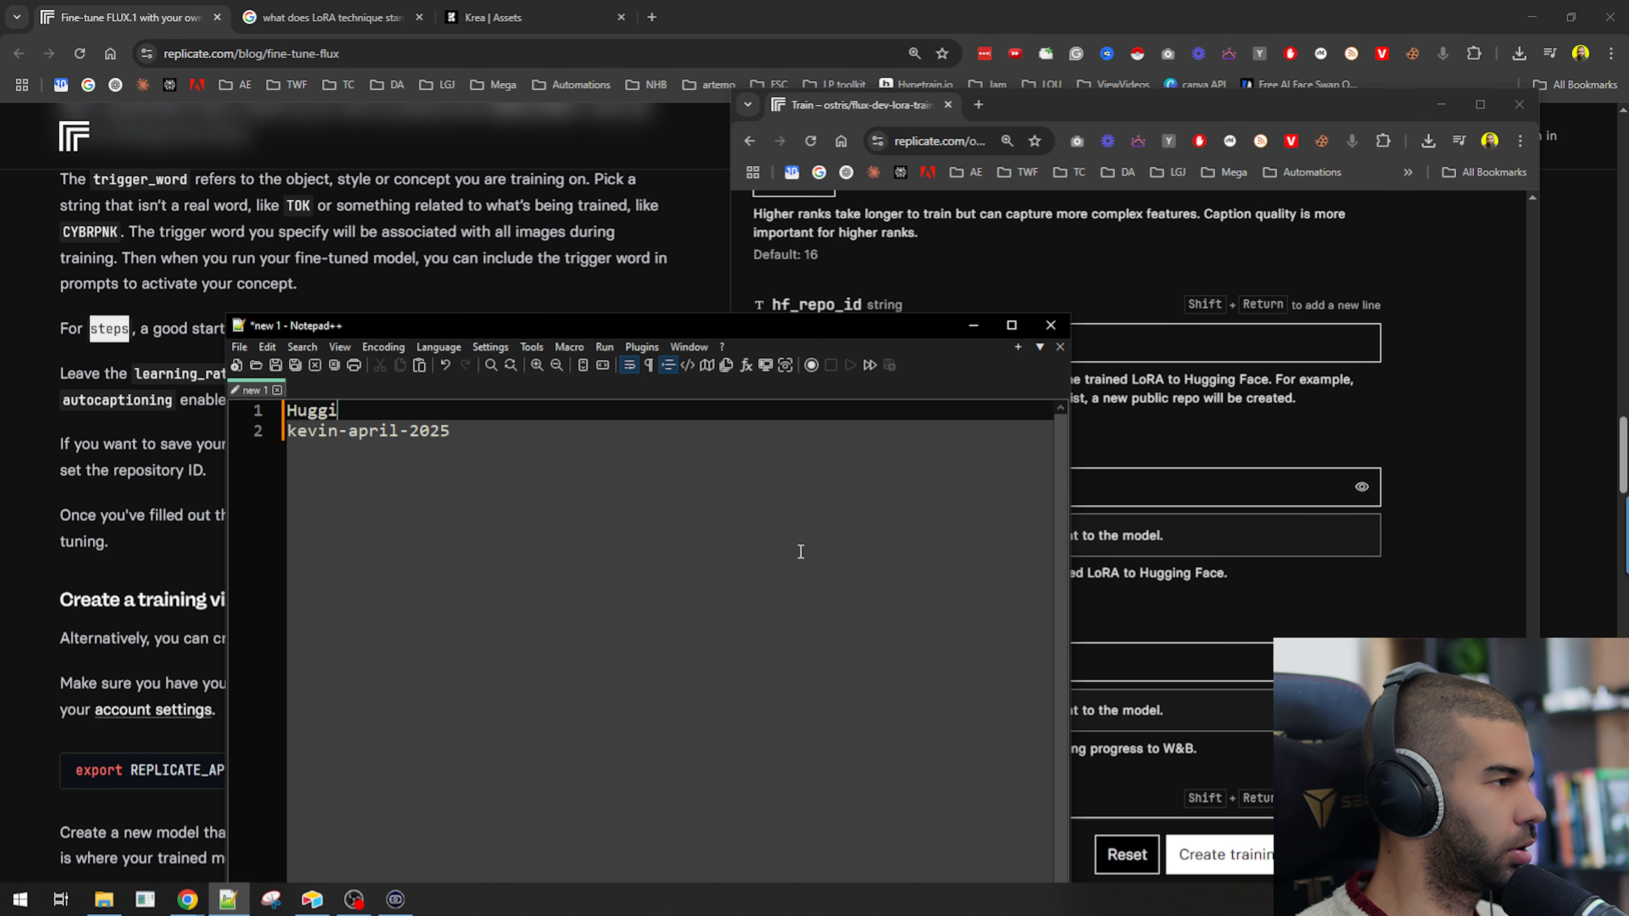
type("ng face repo:")
key("Return")
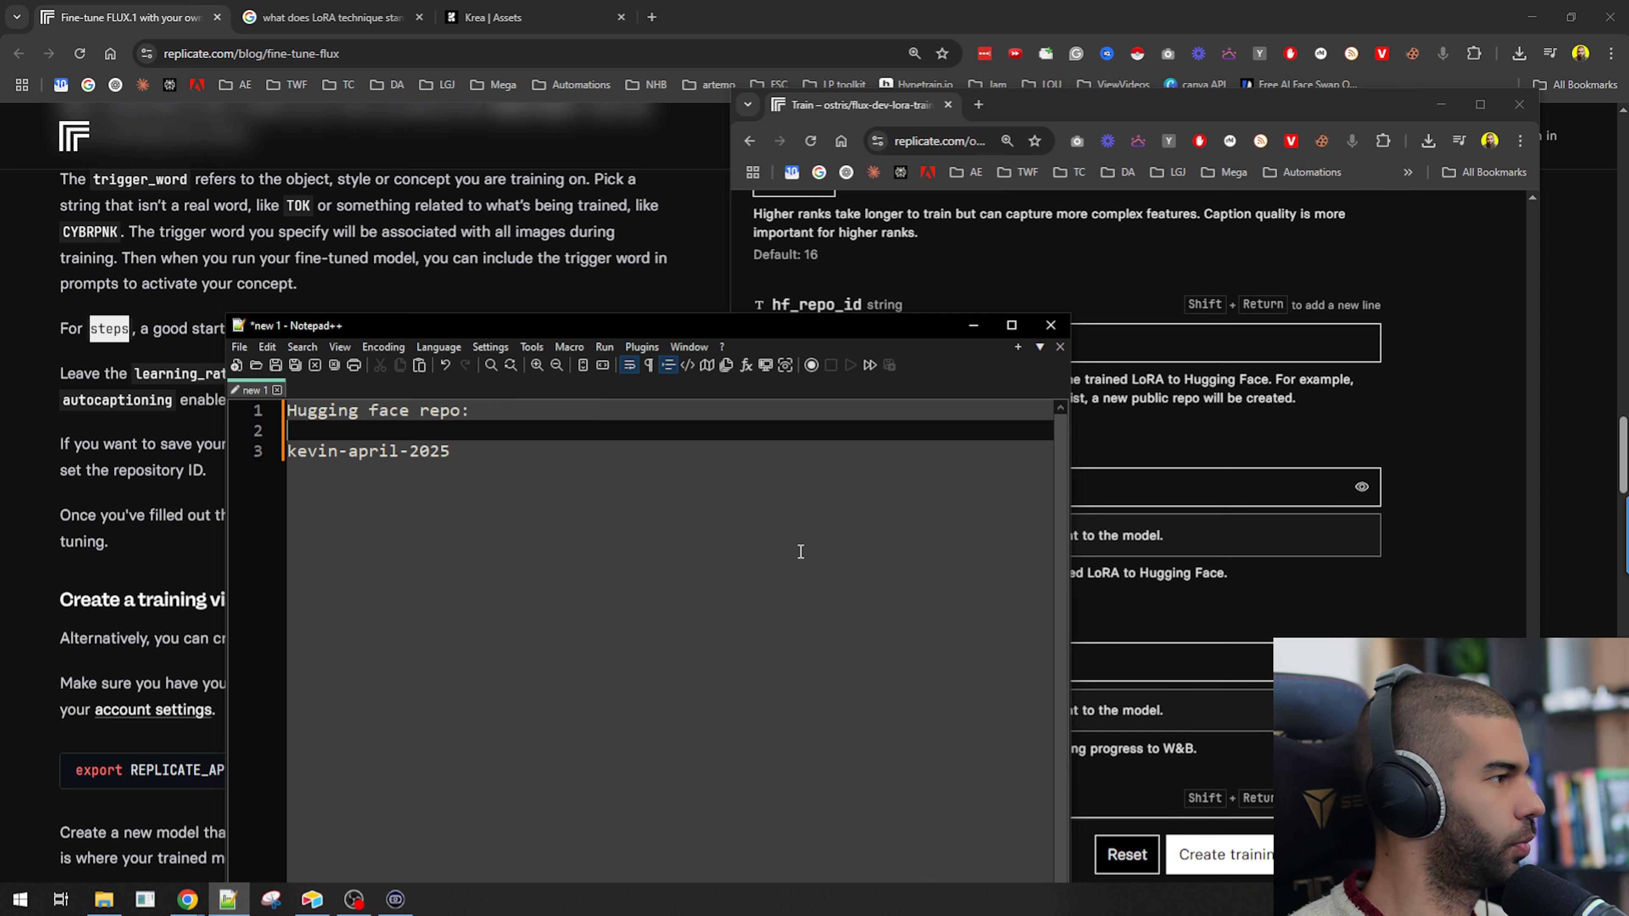
left_click_drag(656, 327, 0, 275)
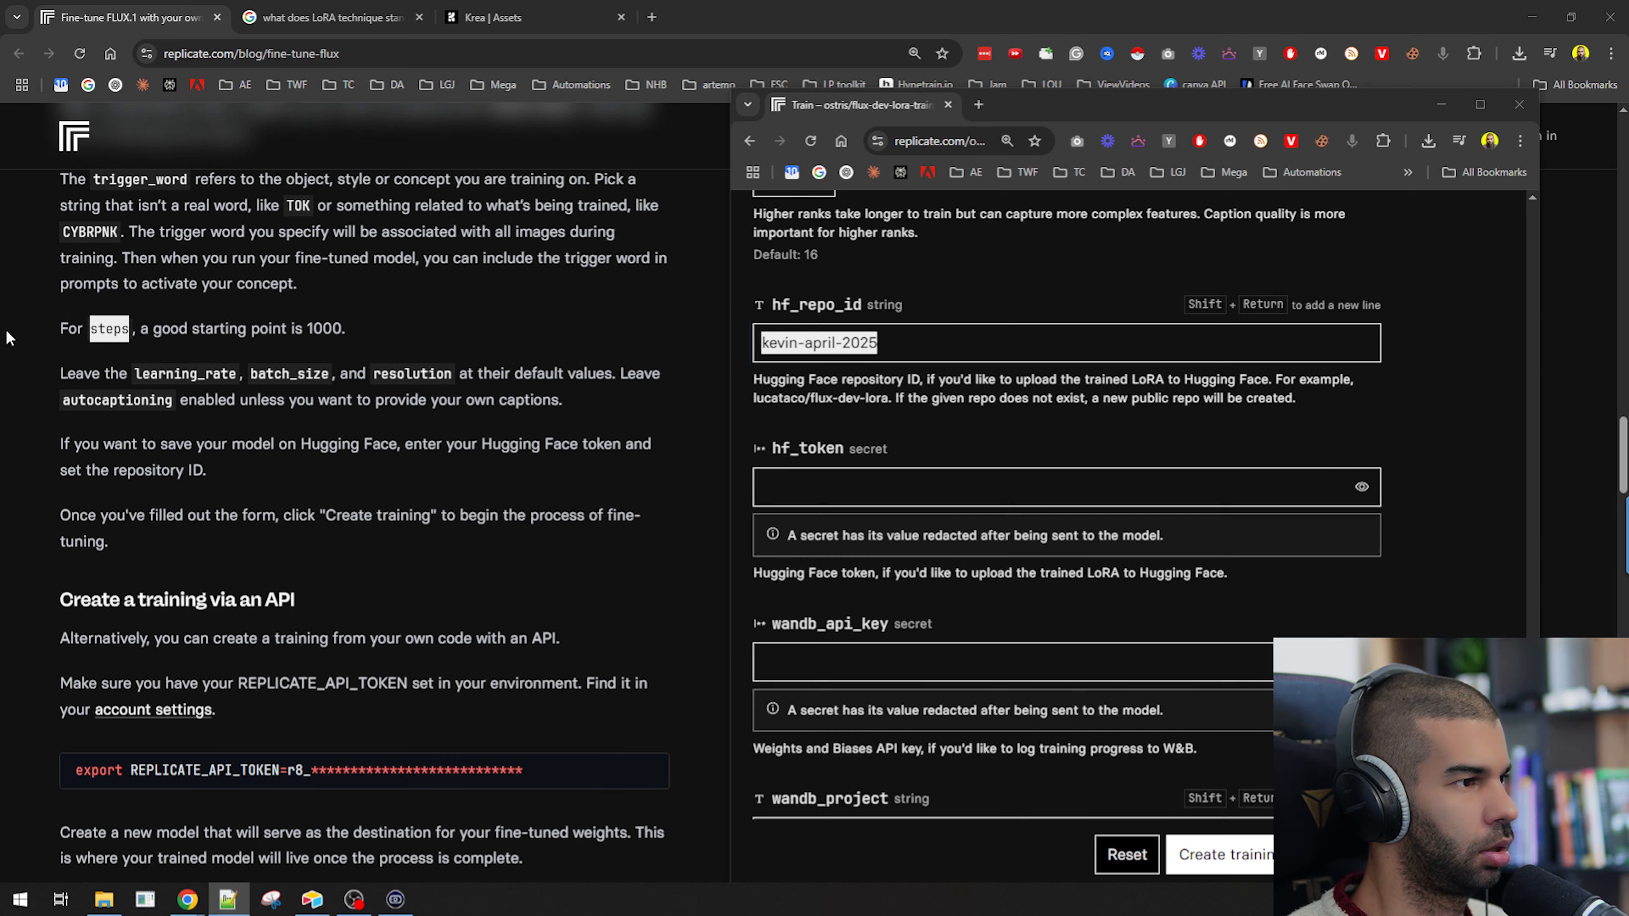
Examine the hf_token and Weights and Biases fields at the end of the training form.
left_click(868, 496)
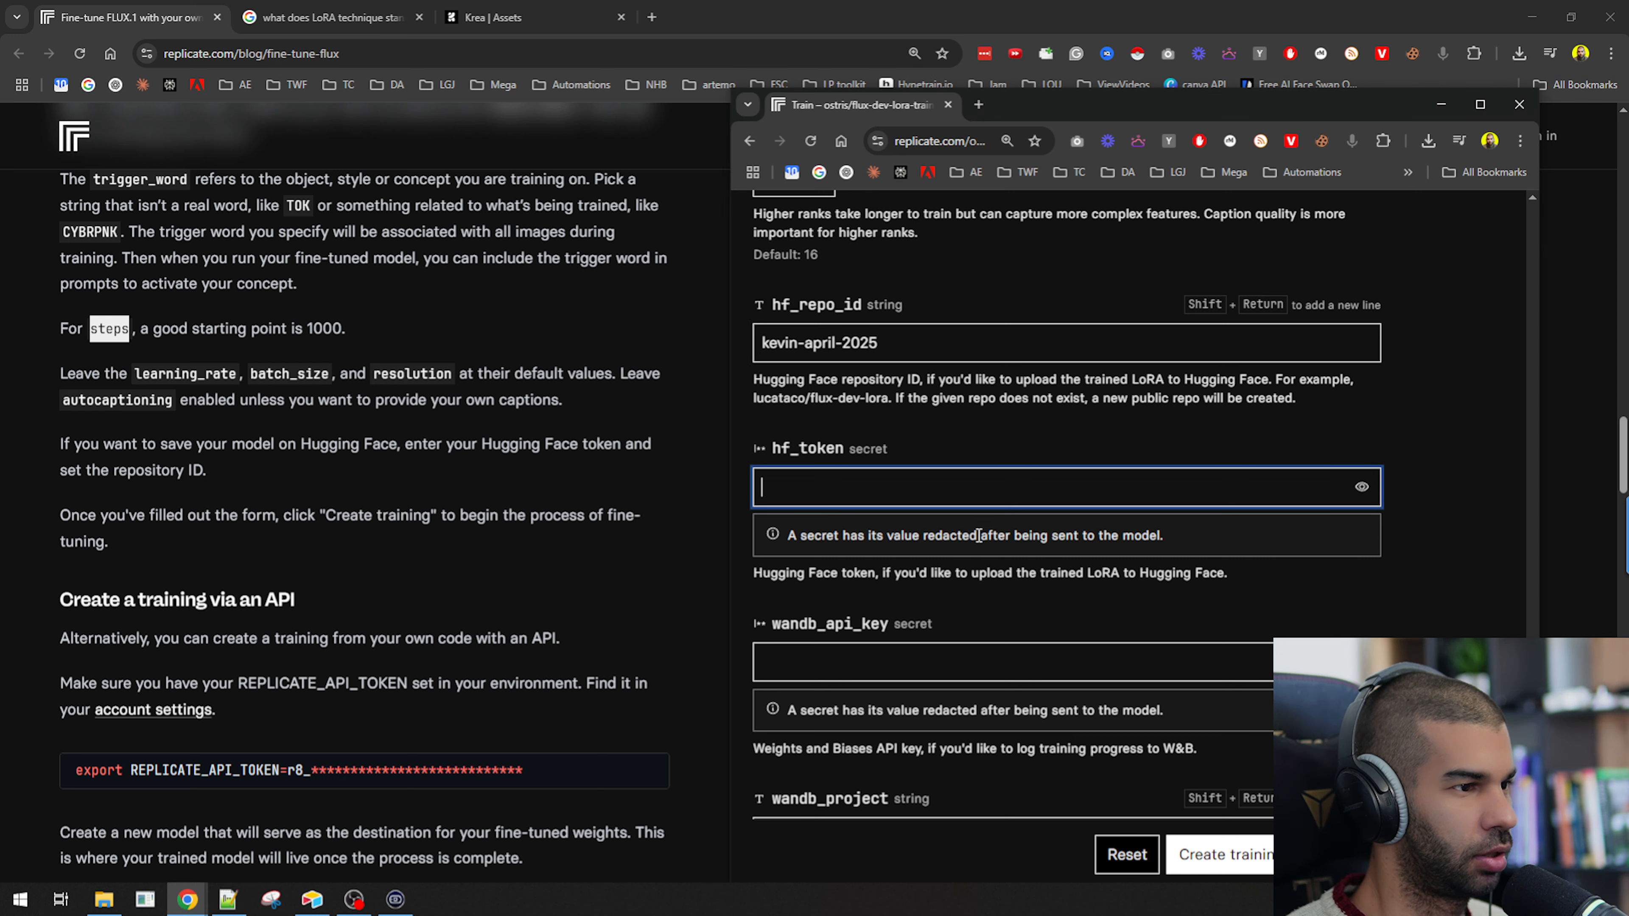
left_click_drag(837, 574, 1210, 574)
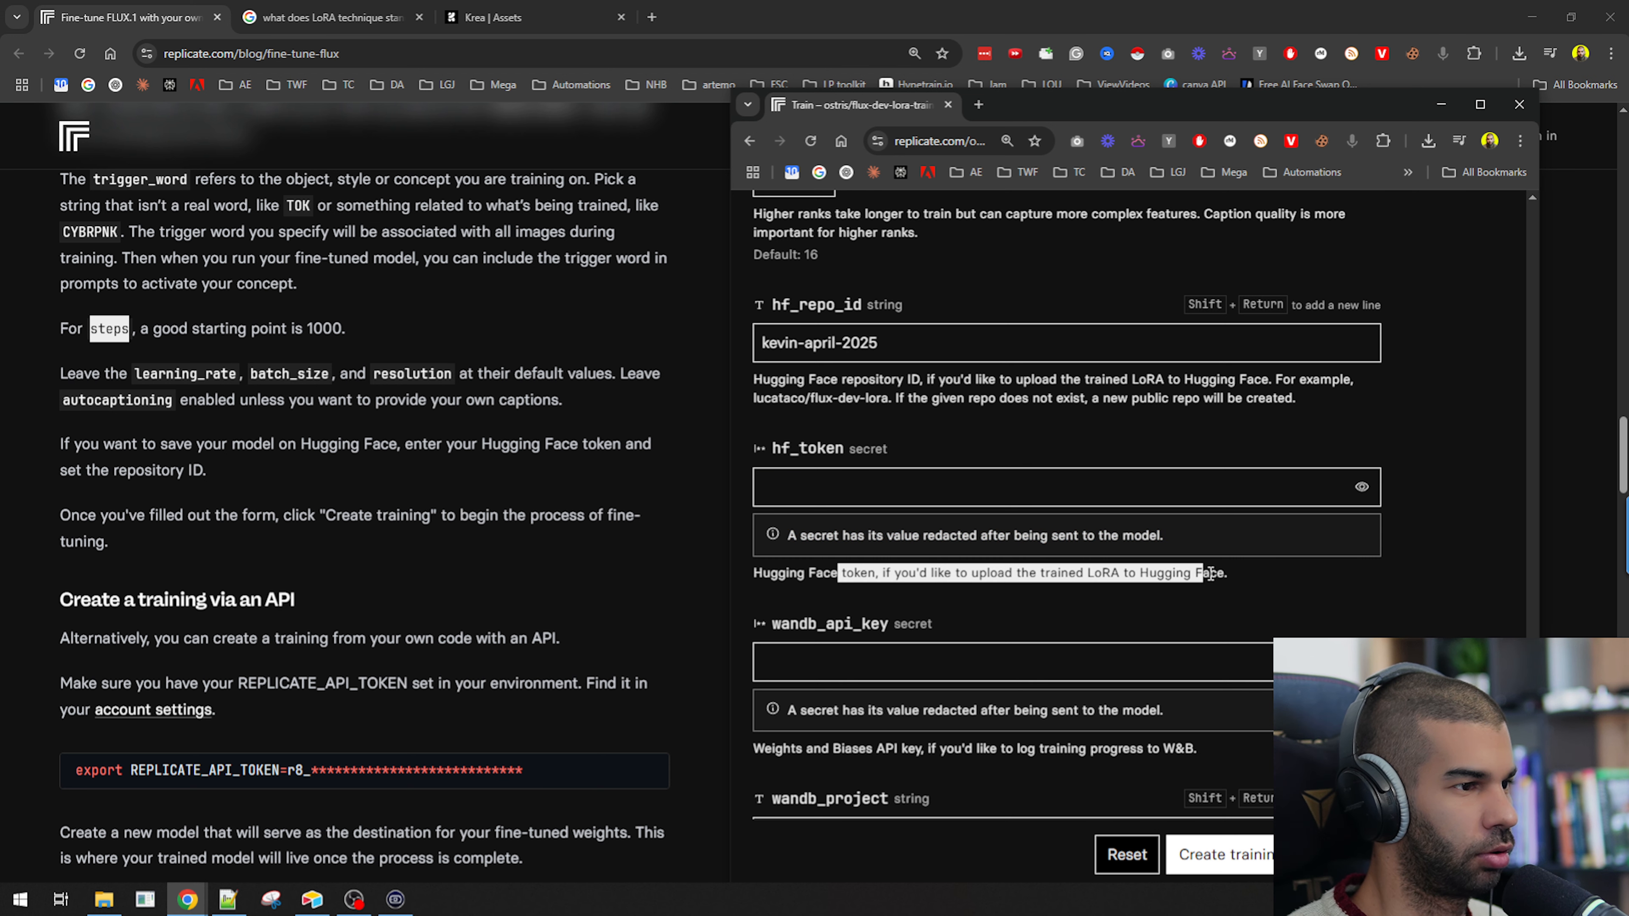
left_click(1193, 581)
scroll(852, 427, "down", 1)
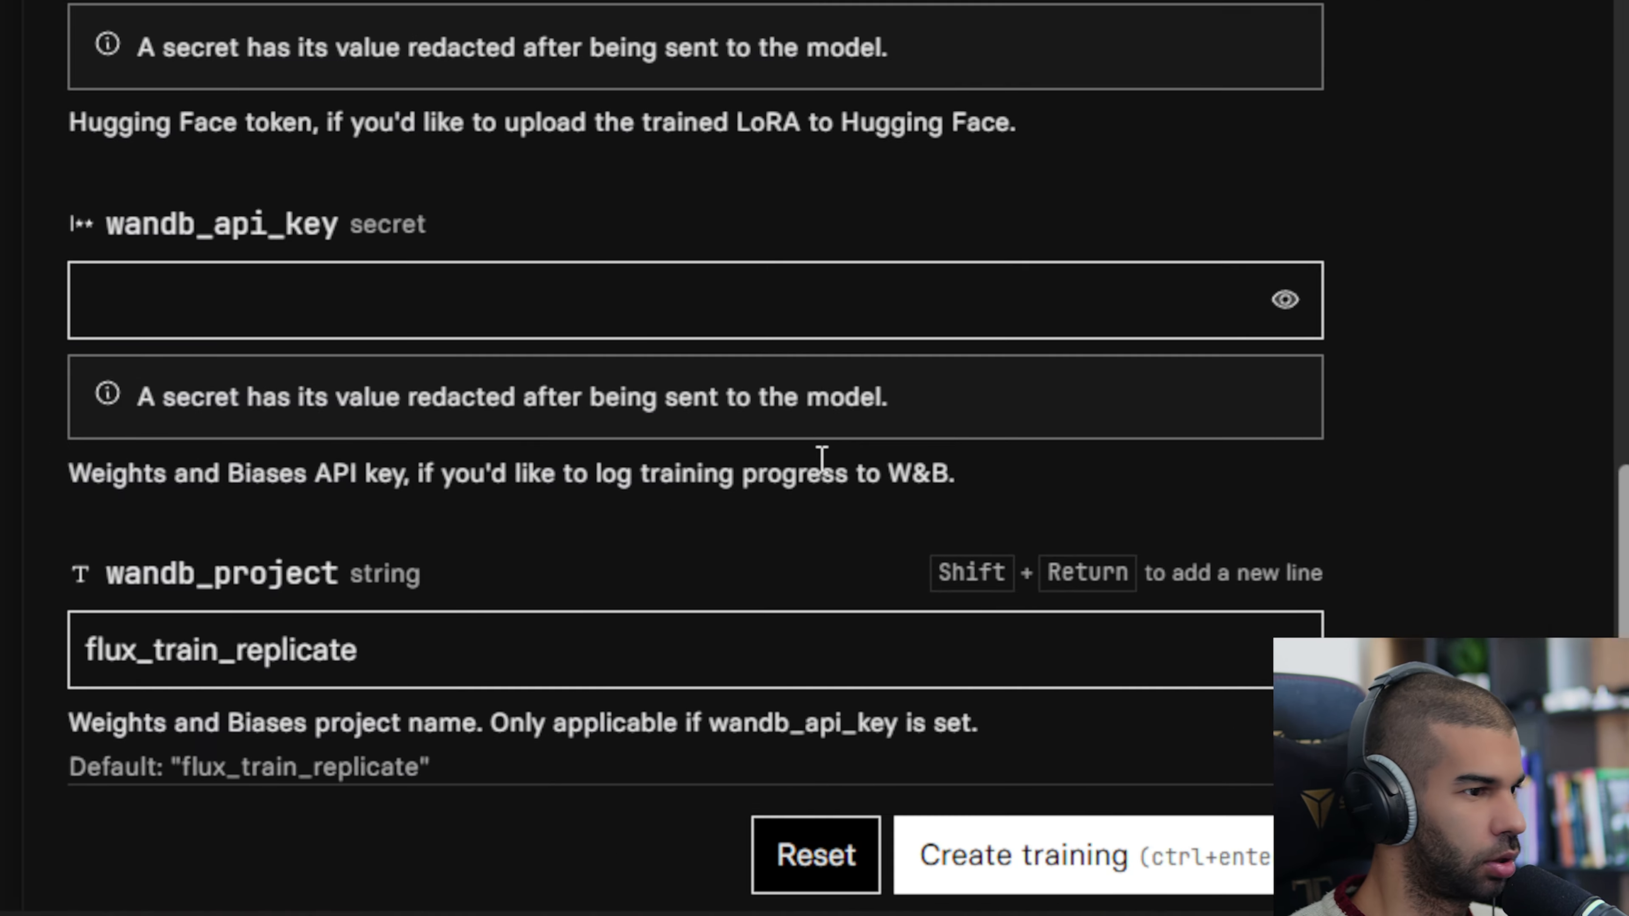
scroll(961, 632, "down", 1)
scroll(961, 631, "down", 2)
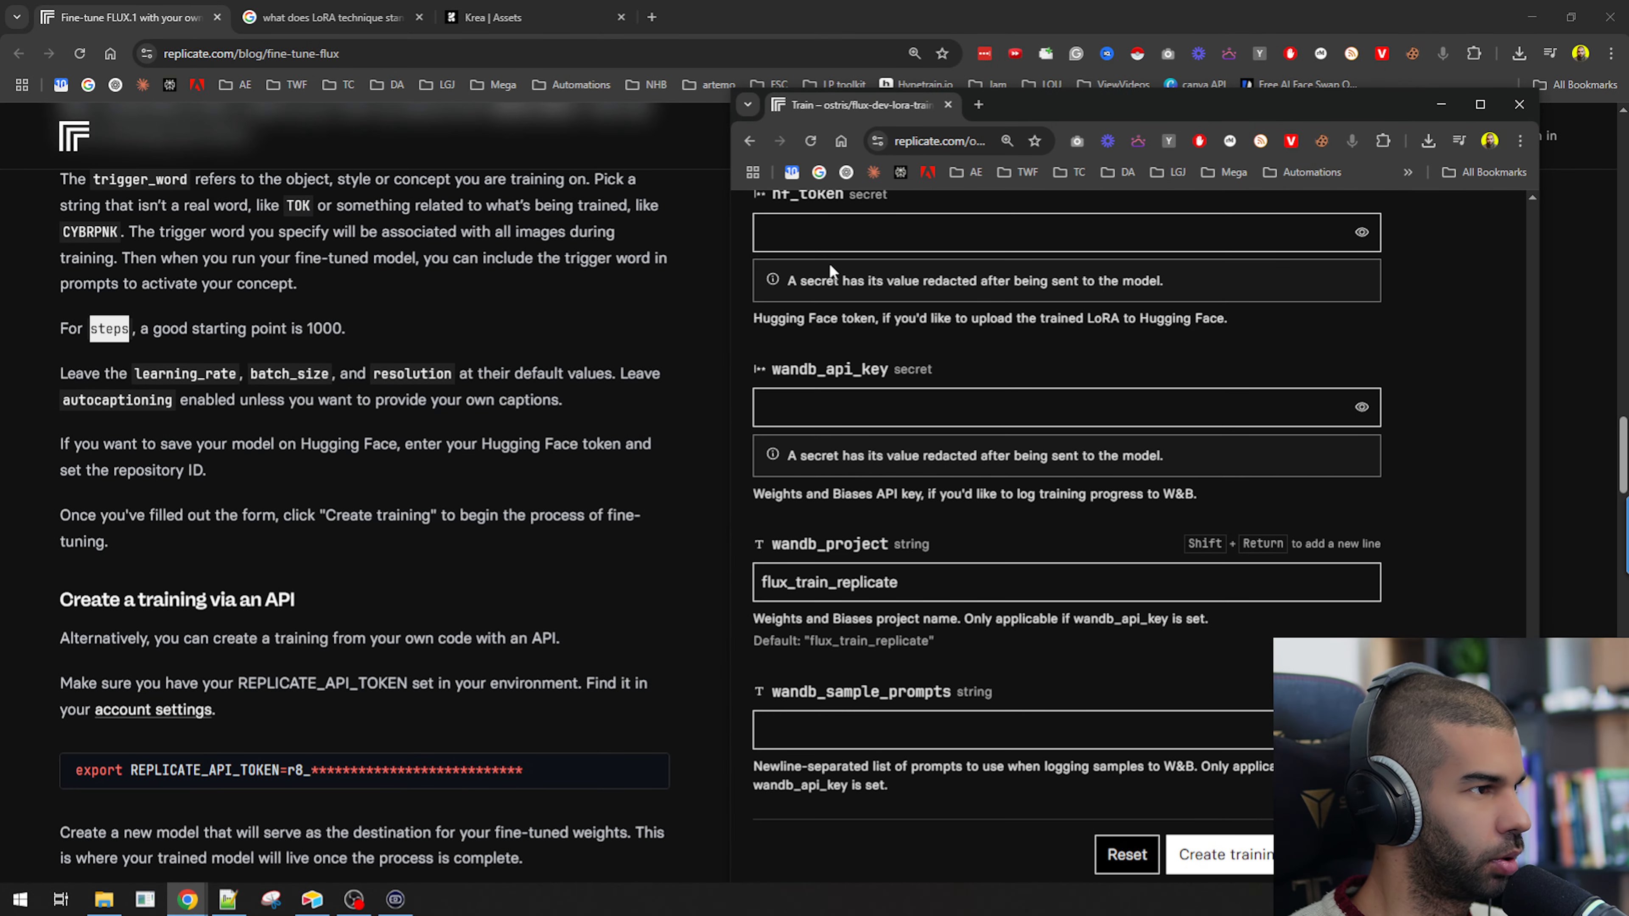
left_click(802, 234)
scroll(798, 265, "up", 2)
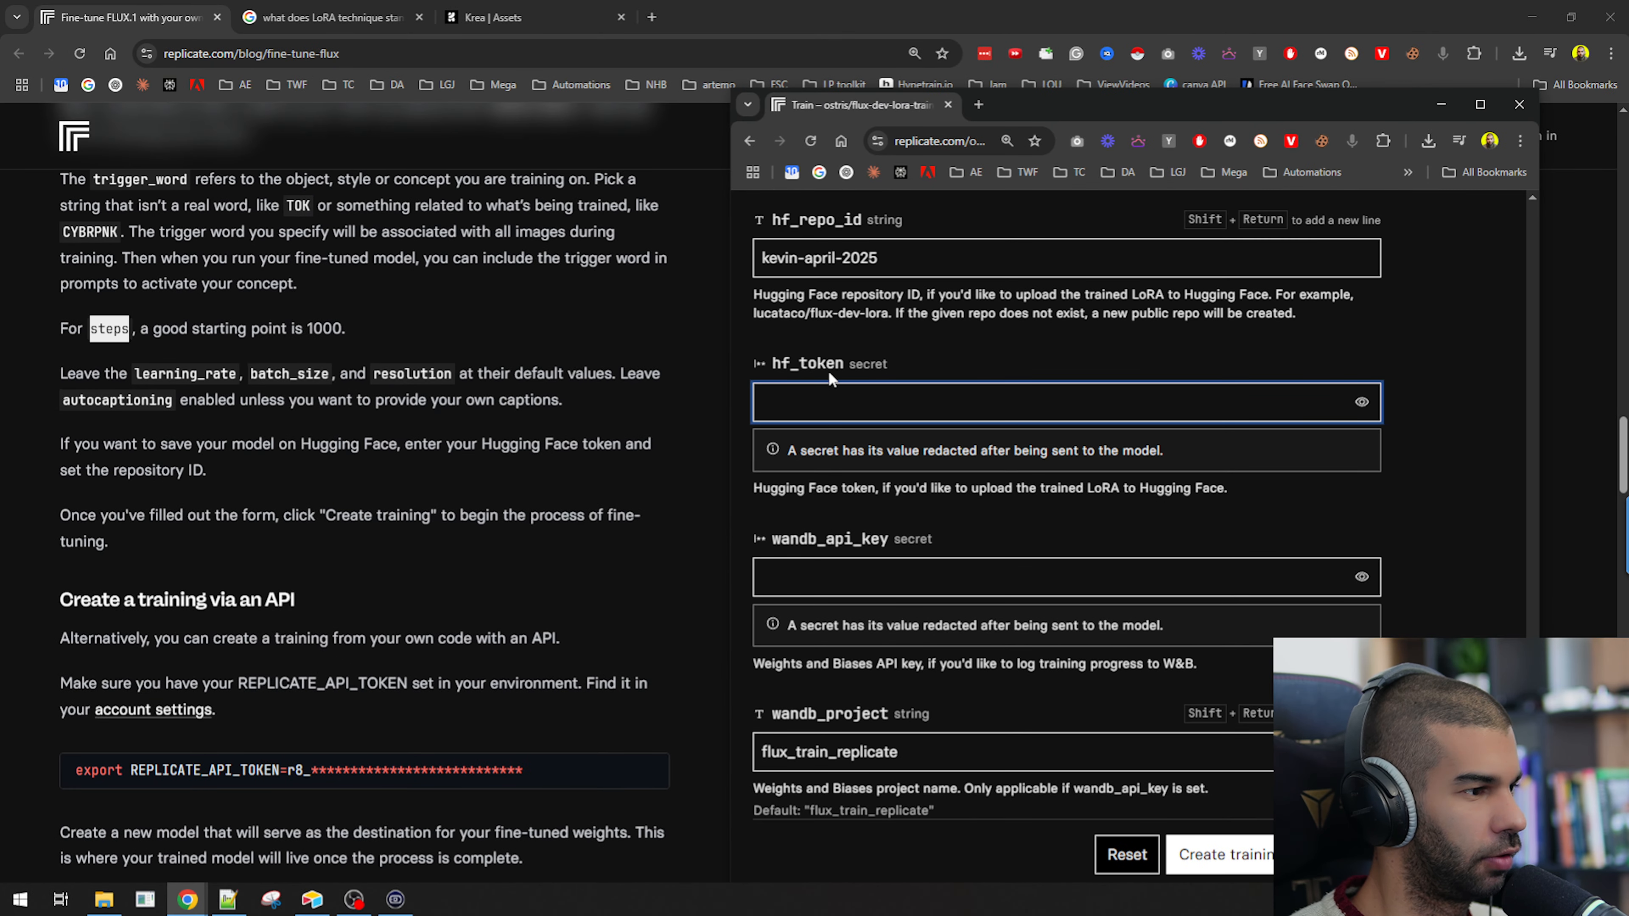
scroll(833, 391, "down", 5)
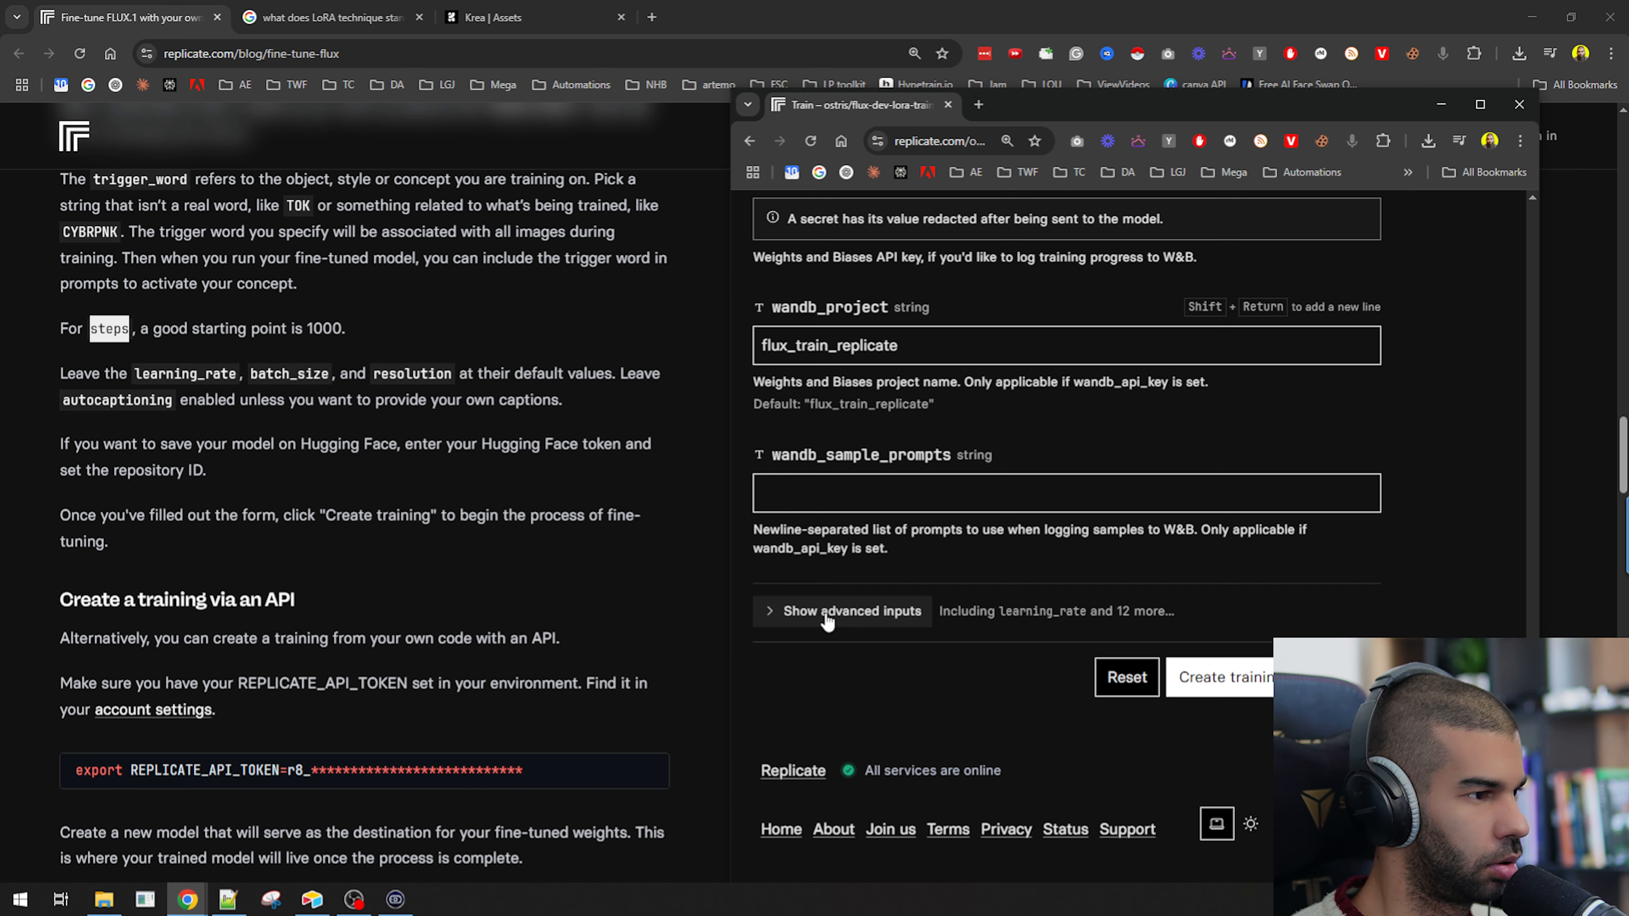
scroll(843, 475, "up", 4)
left_click(836, 508)
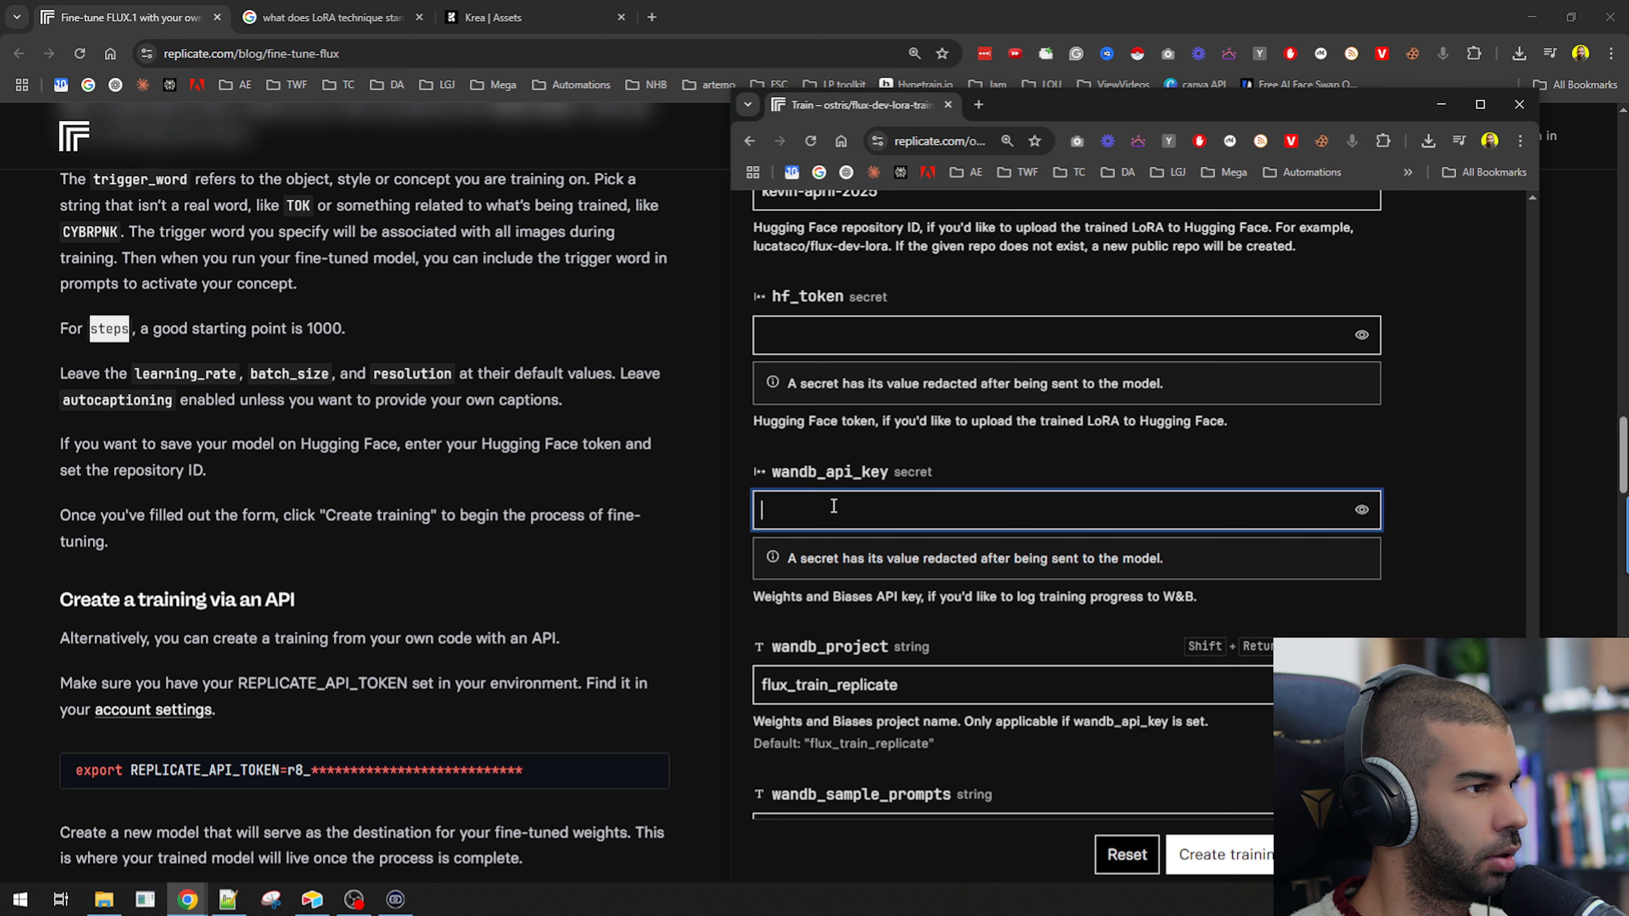
left_click(806, 335)
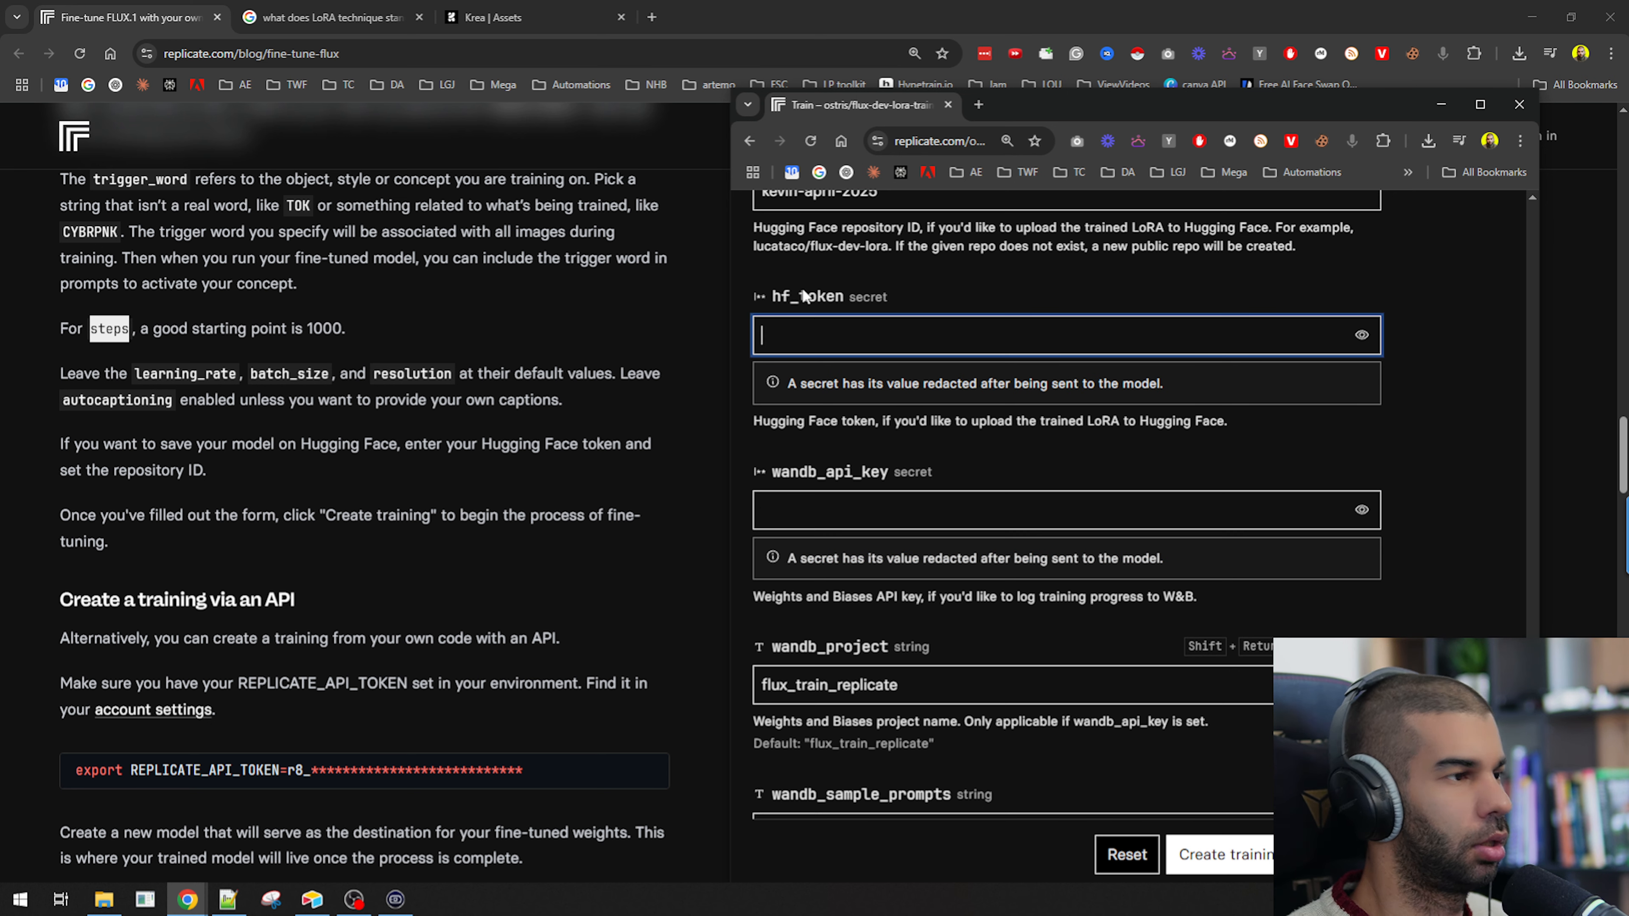
Search the web for hugging face secret token and read the User access tokens documentation page.
key("ctrl+t")
type("hugging face secret token")
key("Return")
key("ctrl+shift+Tab")
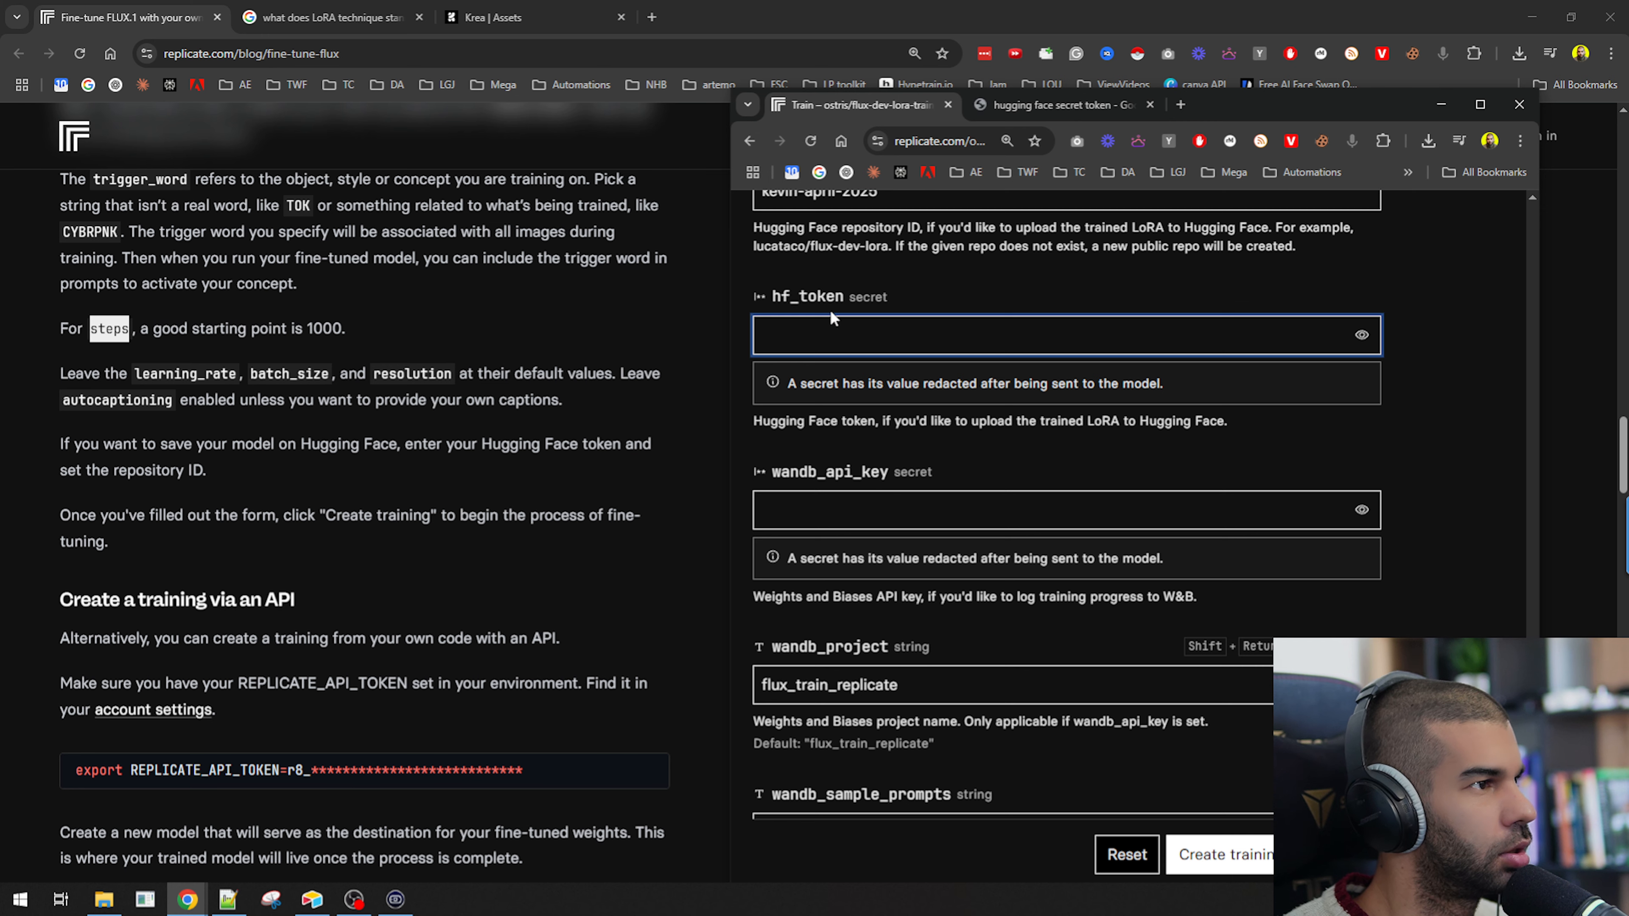
key("ctrl+Tab")
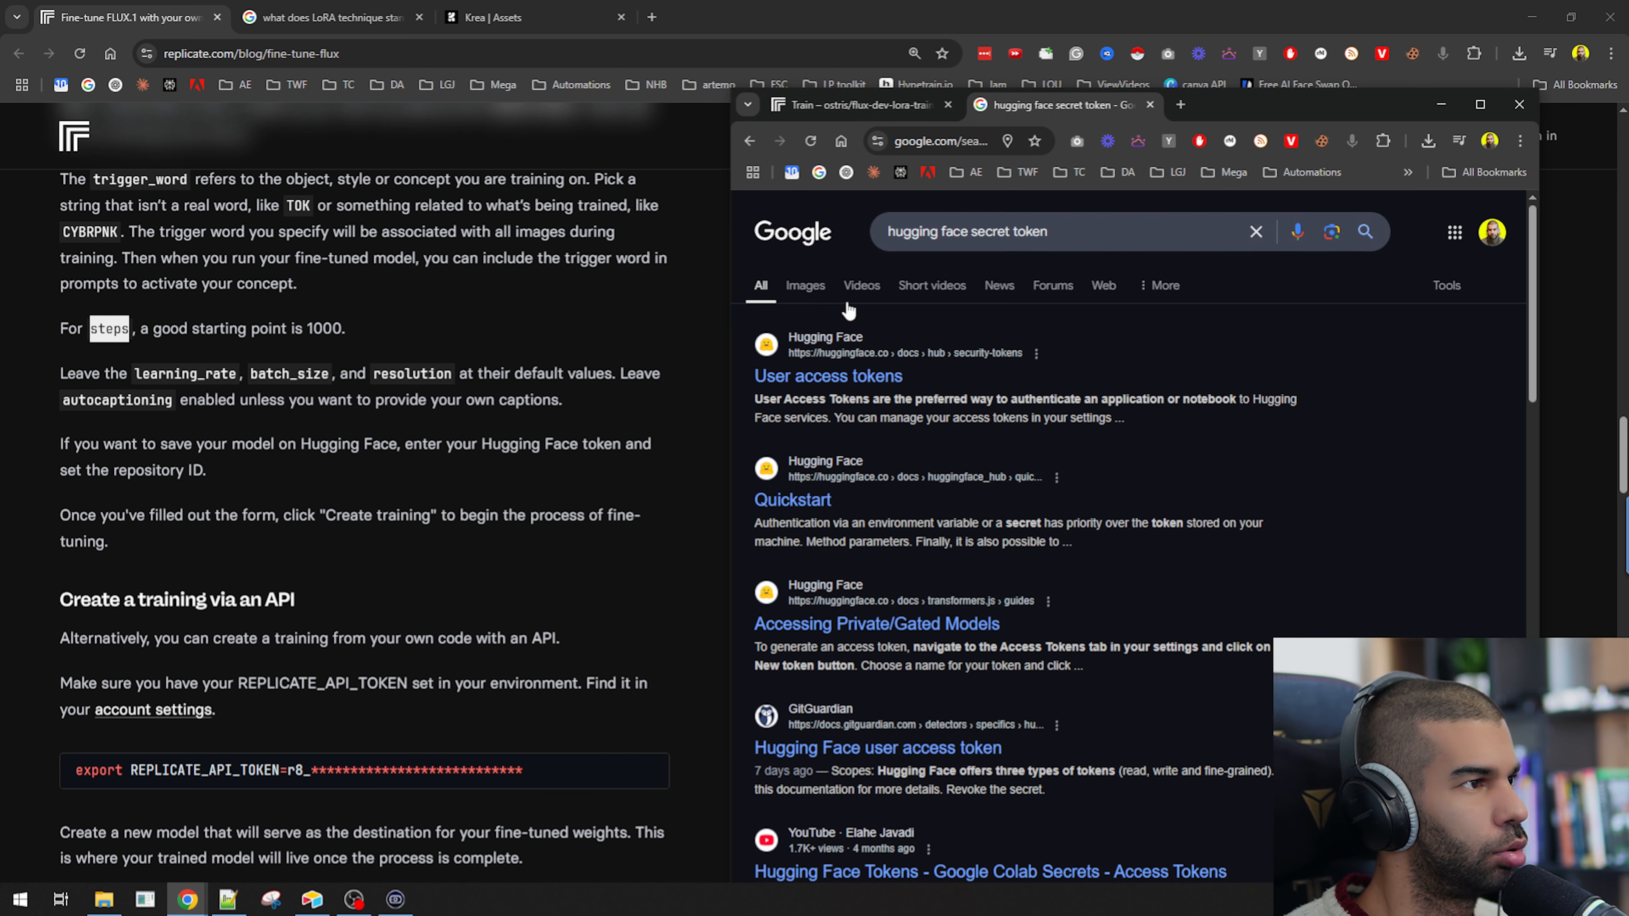
double_click(1321, 106)
left_click(266, 292)
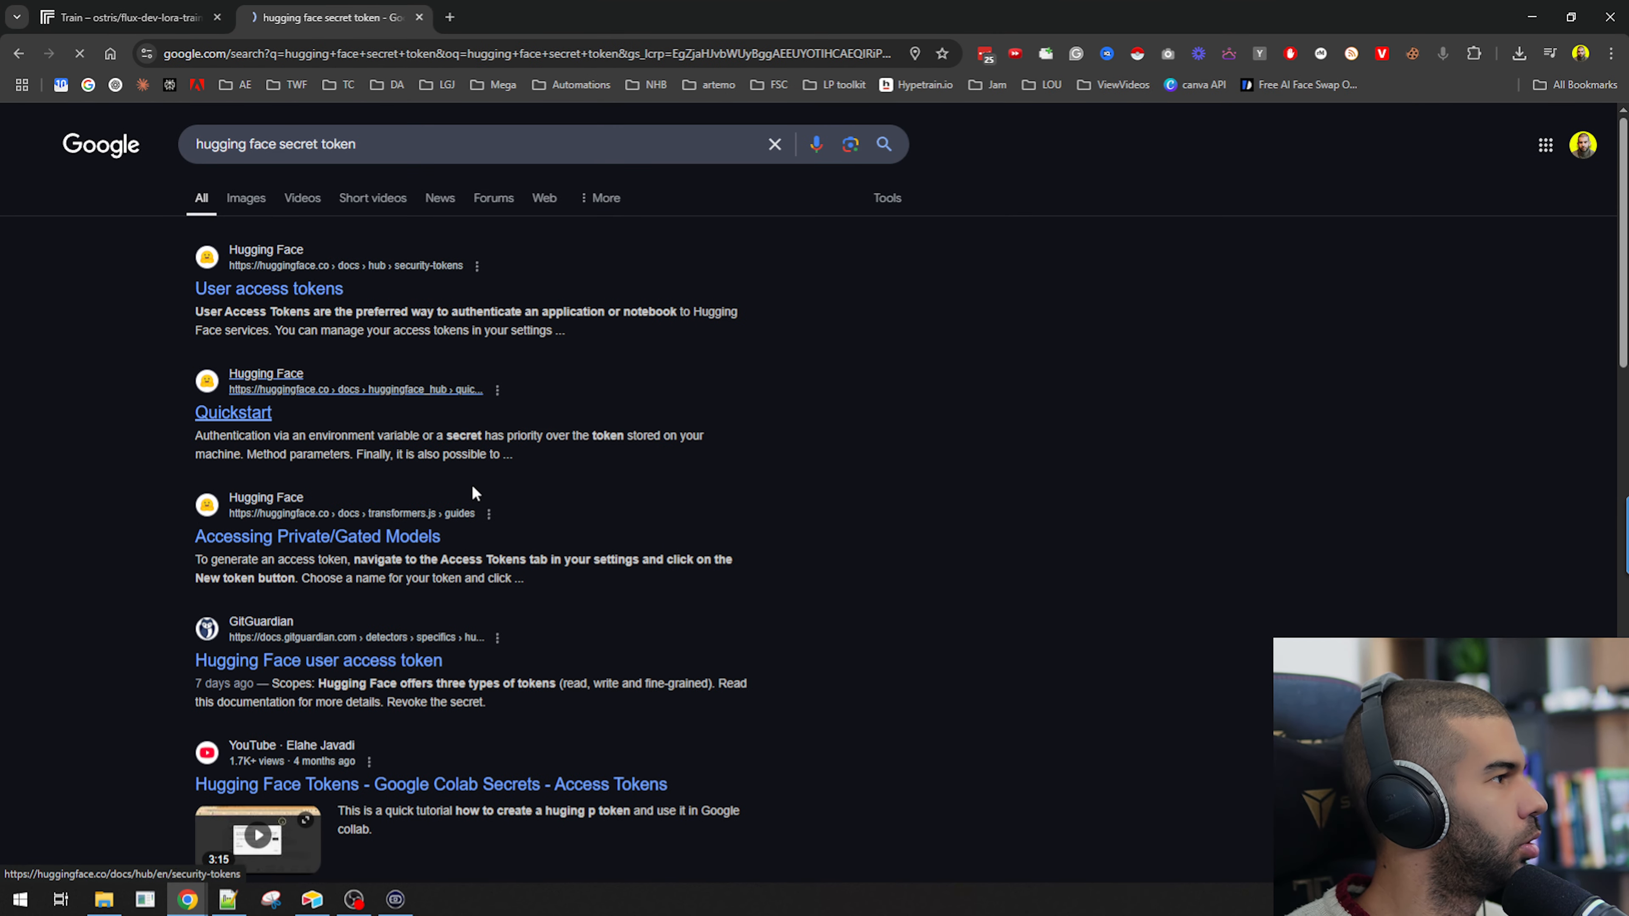
scroll(650, 560, "down", 9)
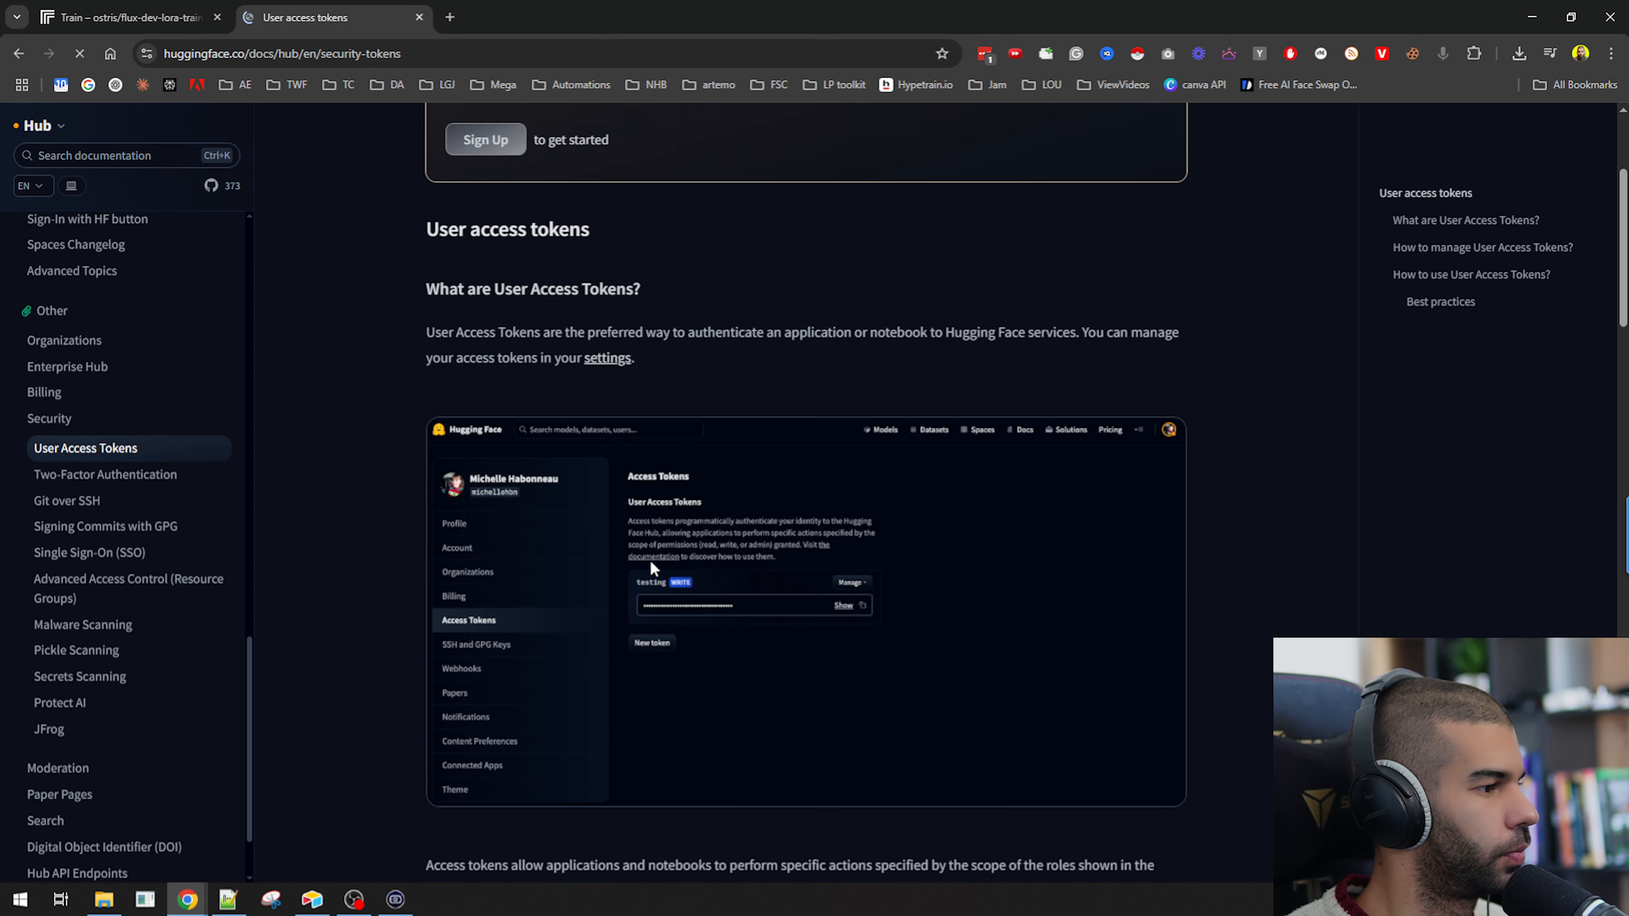
scroll(650, 560, "up", 5)
left_click_drag(513, 332, 971, 349)
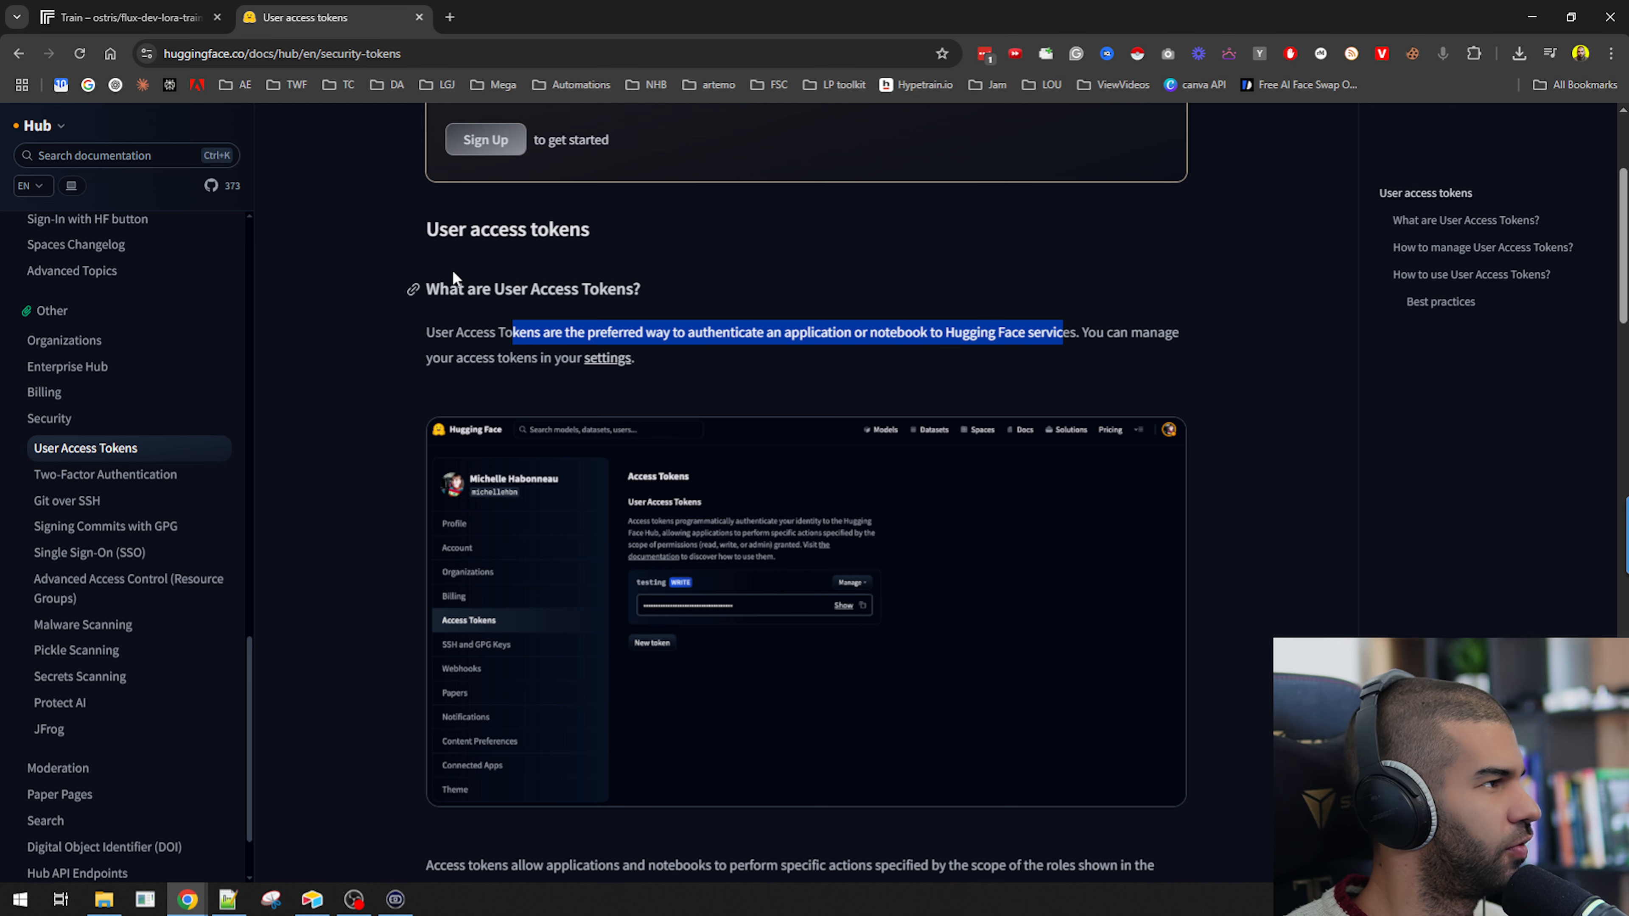
scroll(455, 269, "up", 4)
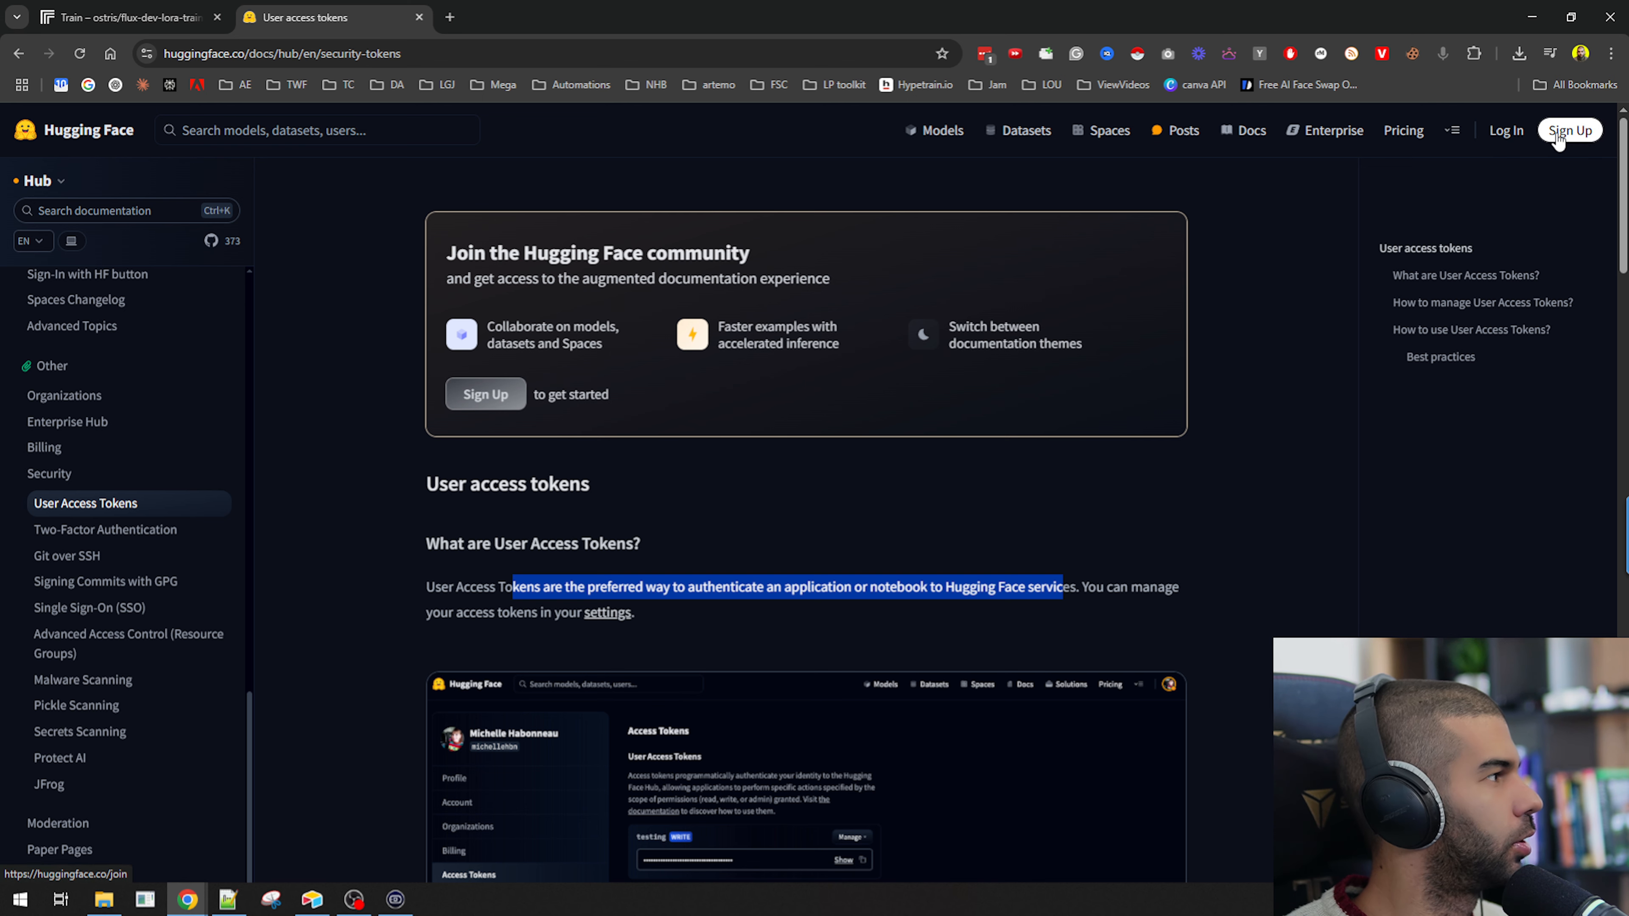
Begin signing up for Hugging Face and pass the human verification by choosing all the buckets.
left_click(488, 393)
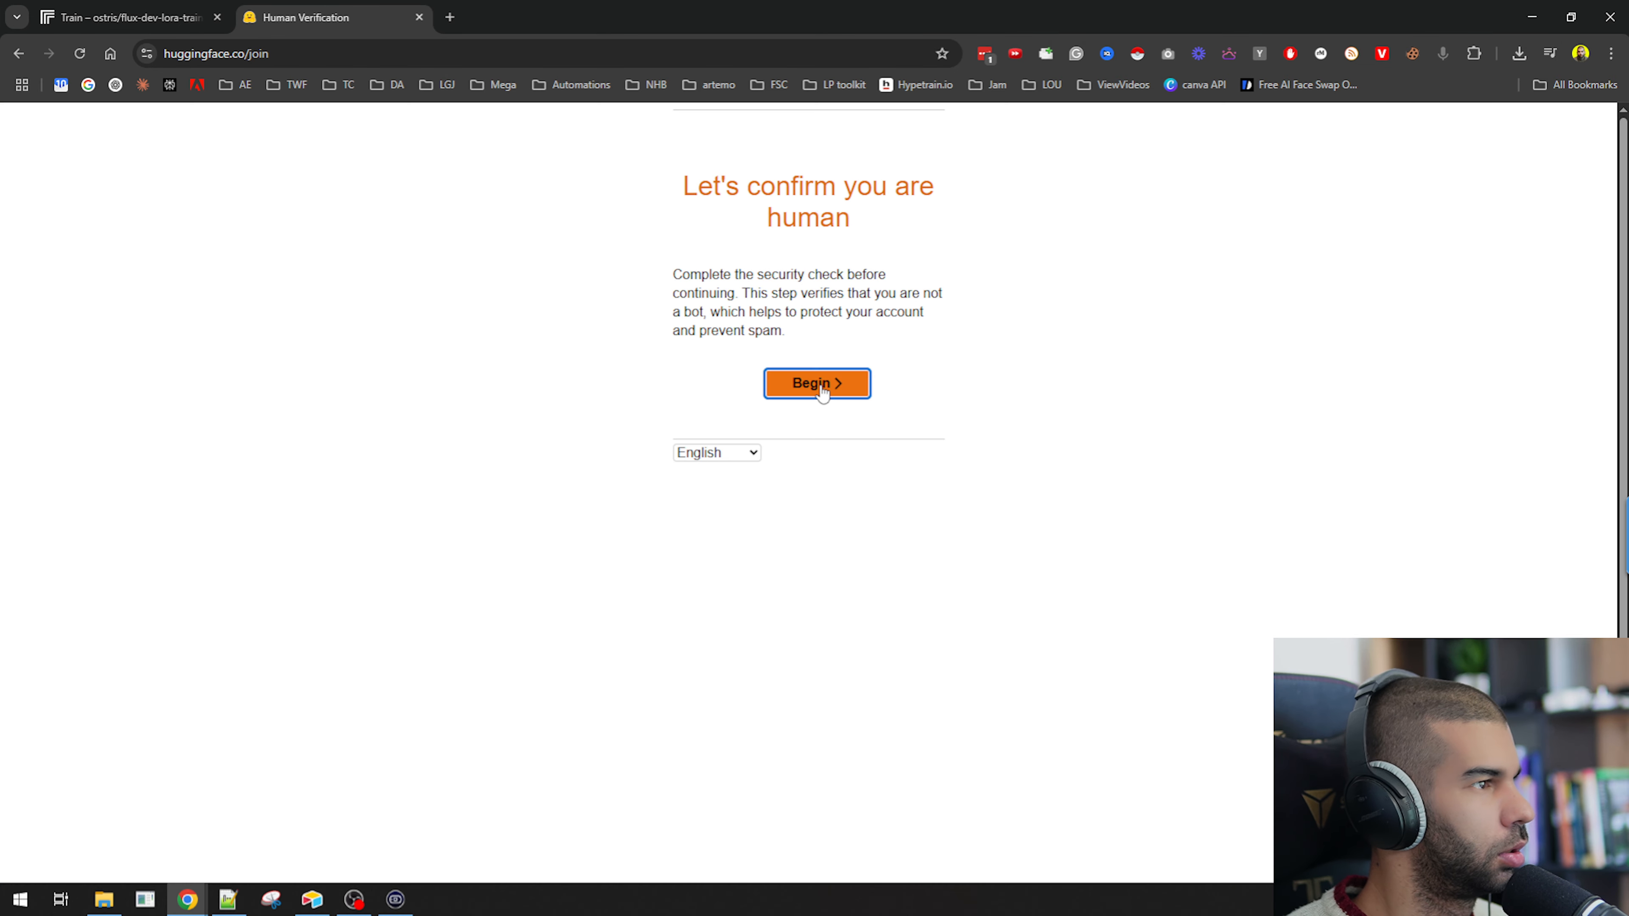
left_click(827, 386)
left_click(792, 216)
left_click(717, 313)
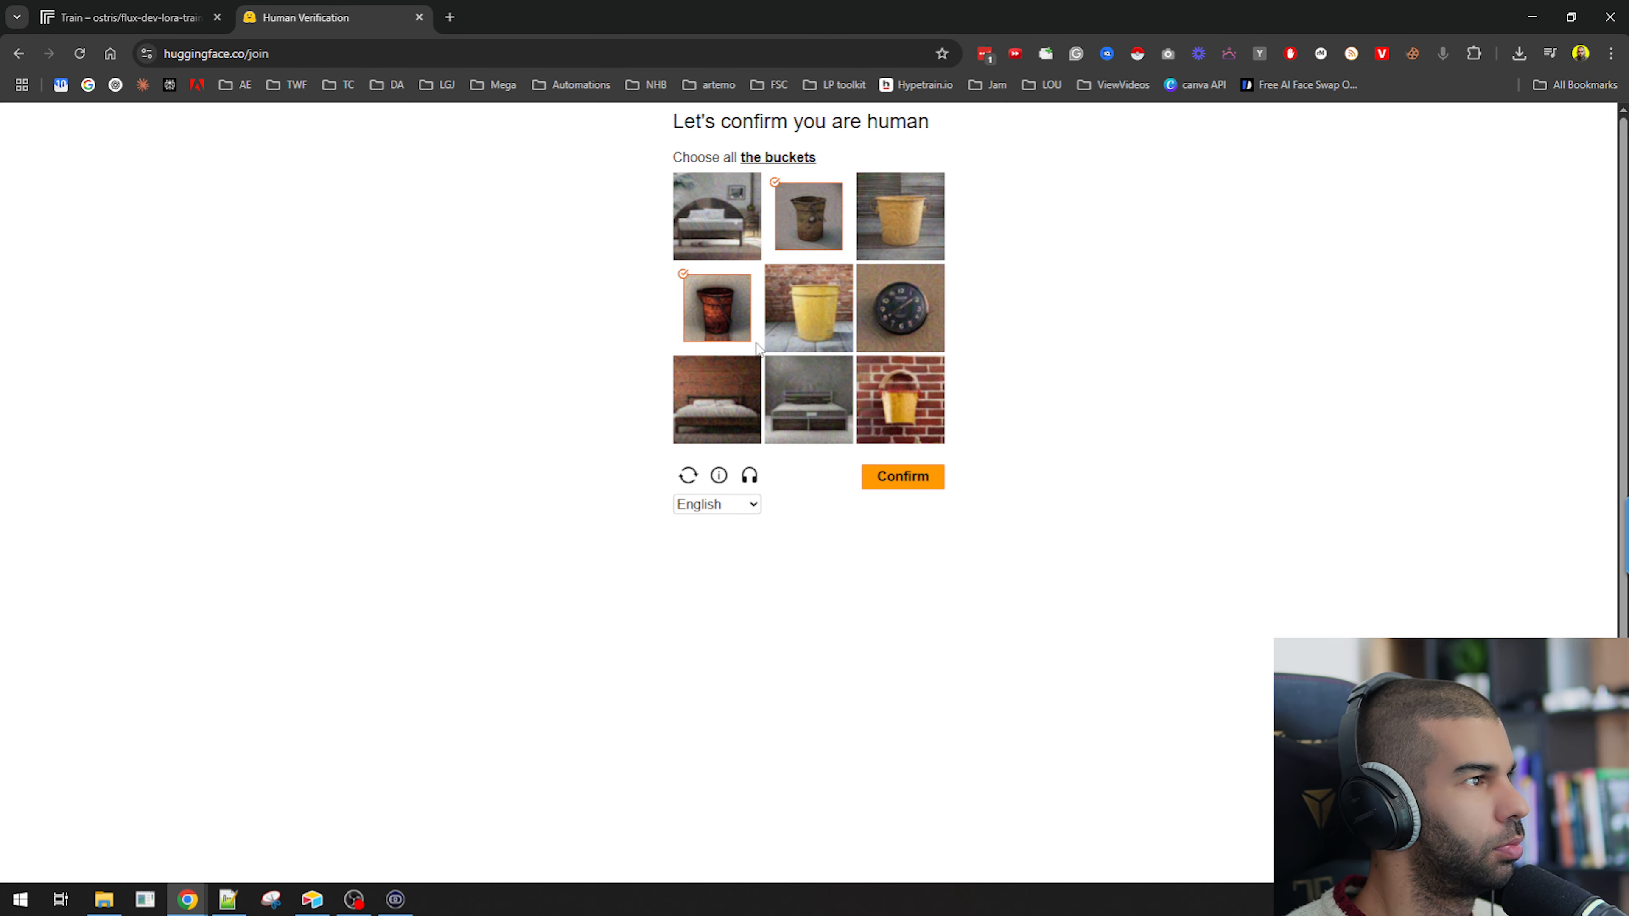
left_click(900, 400)
left_click(907, 476)
left_click(808, 308)
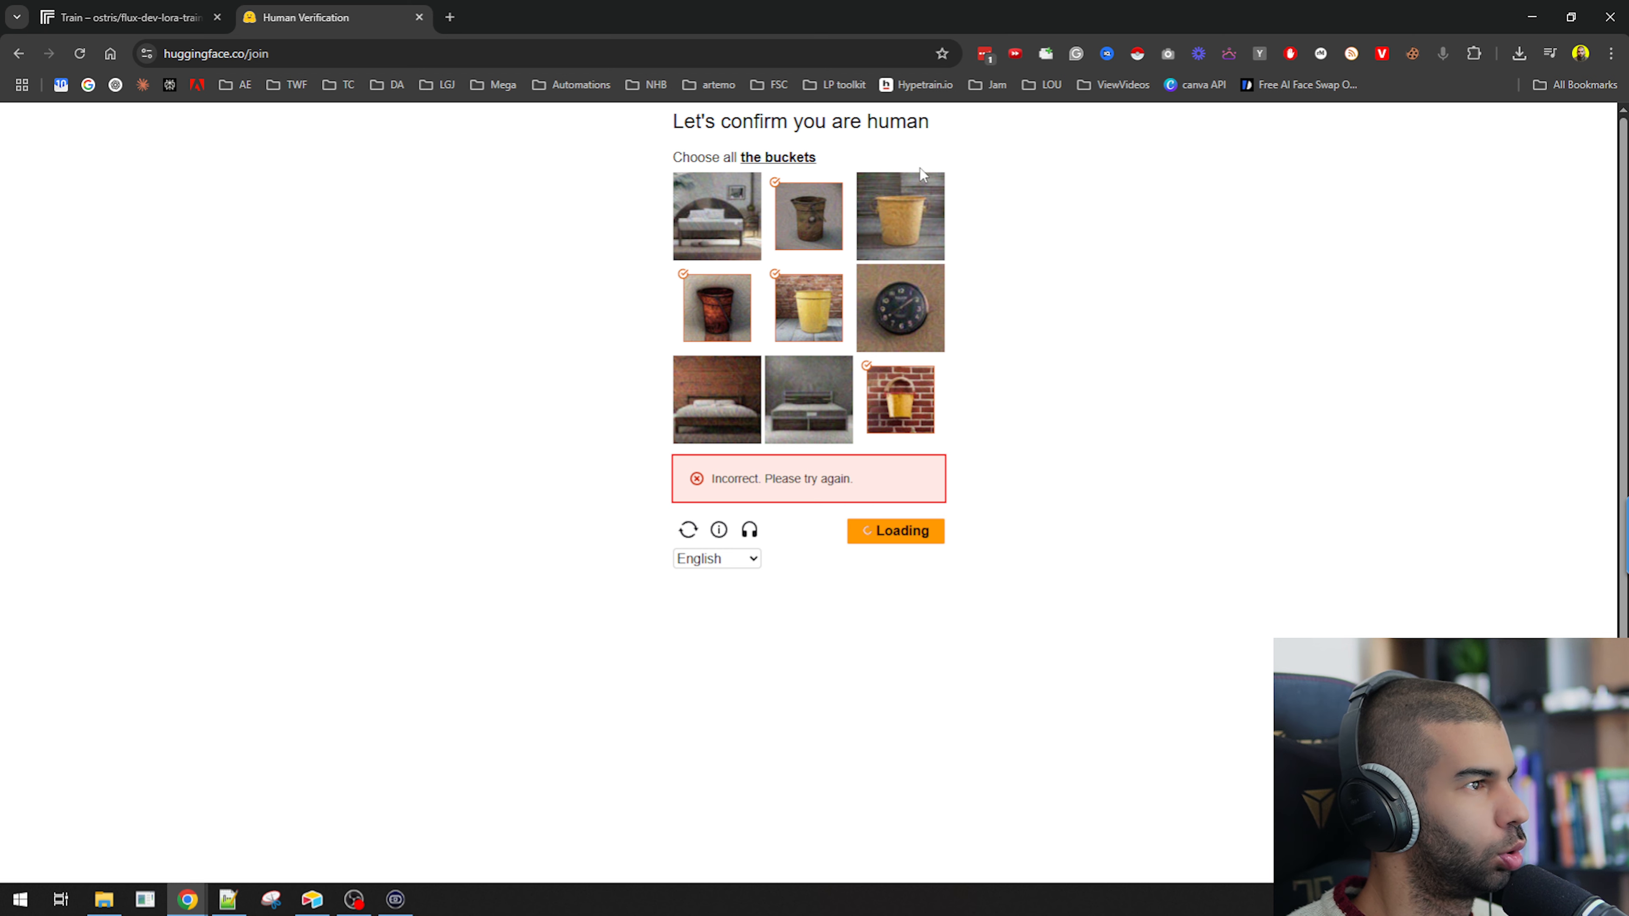
left_click(900, 399)
left_click(723, 400)
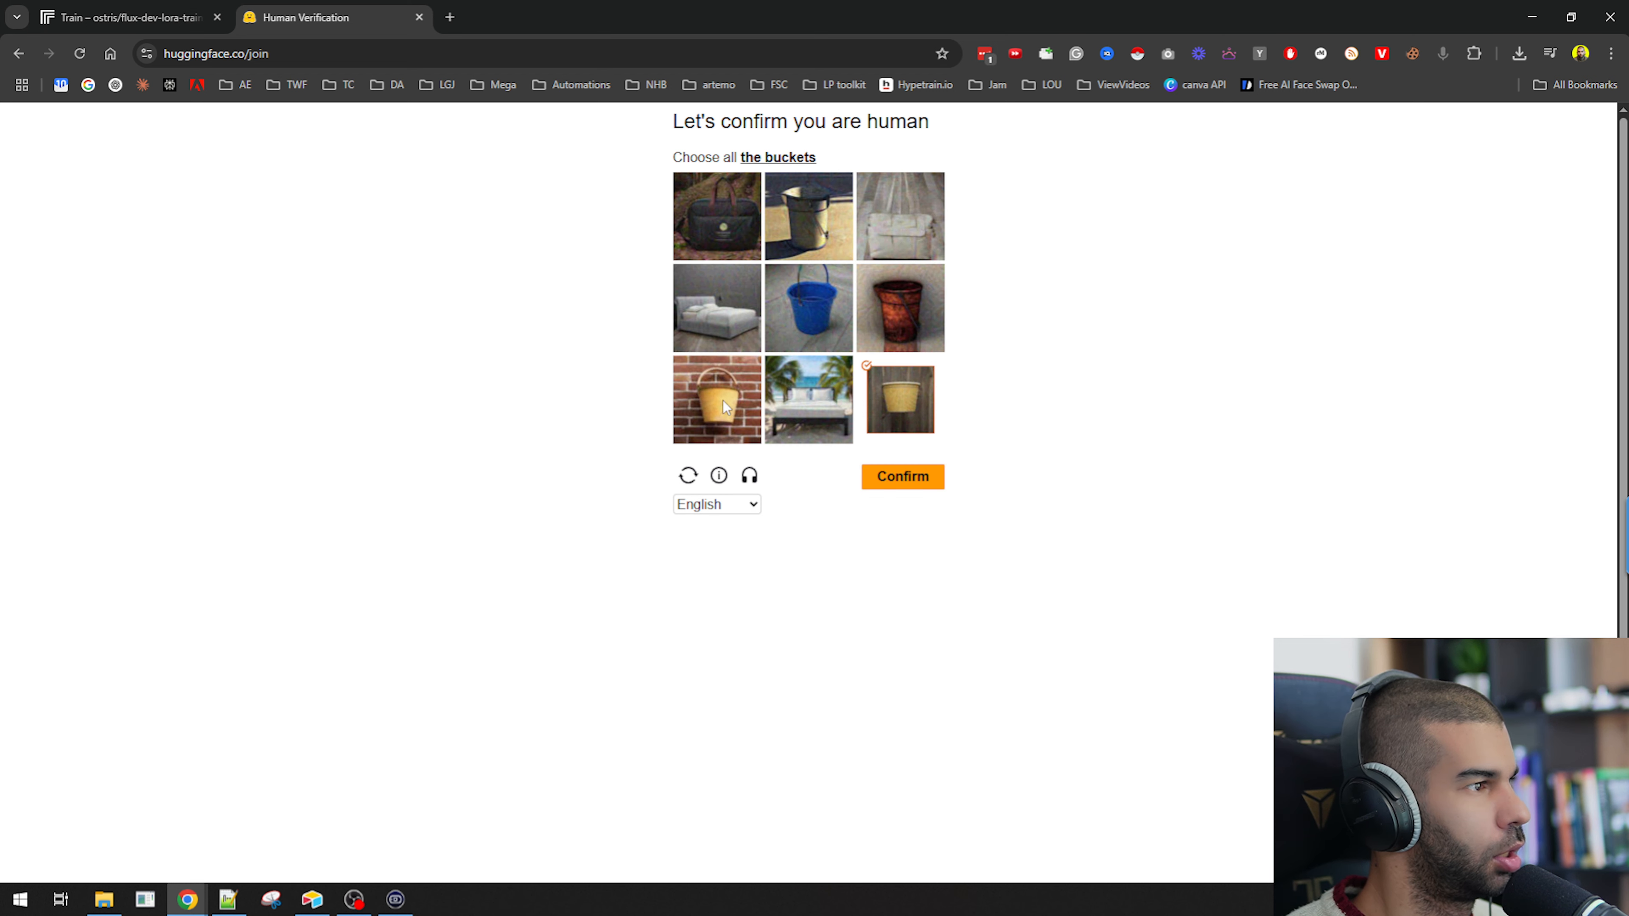
left_click(803, 297)
left_click(808, 216)
left_click(906, 293)
left_click(903, 476)
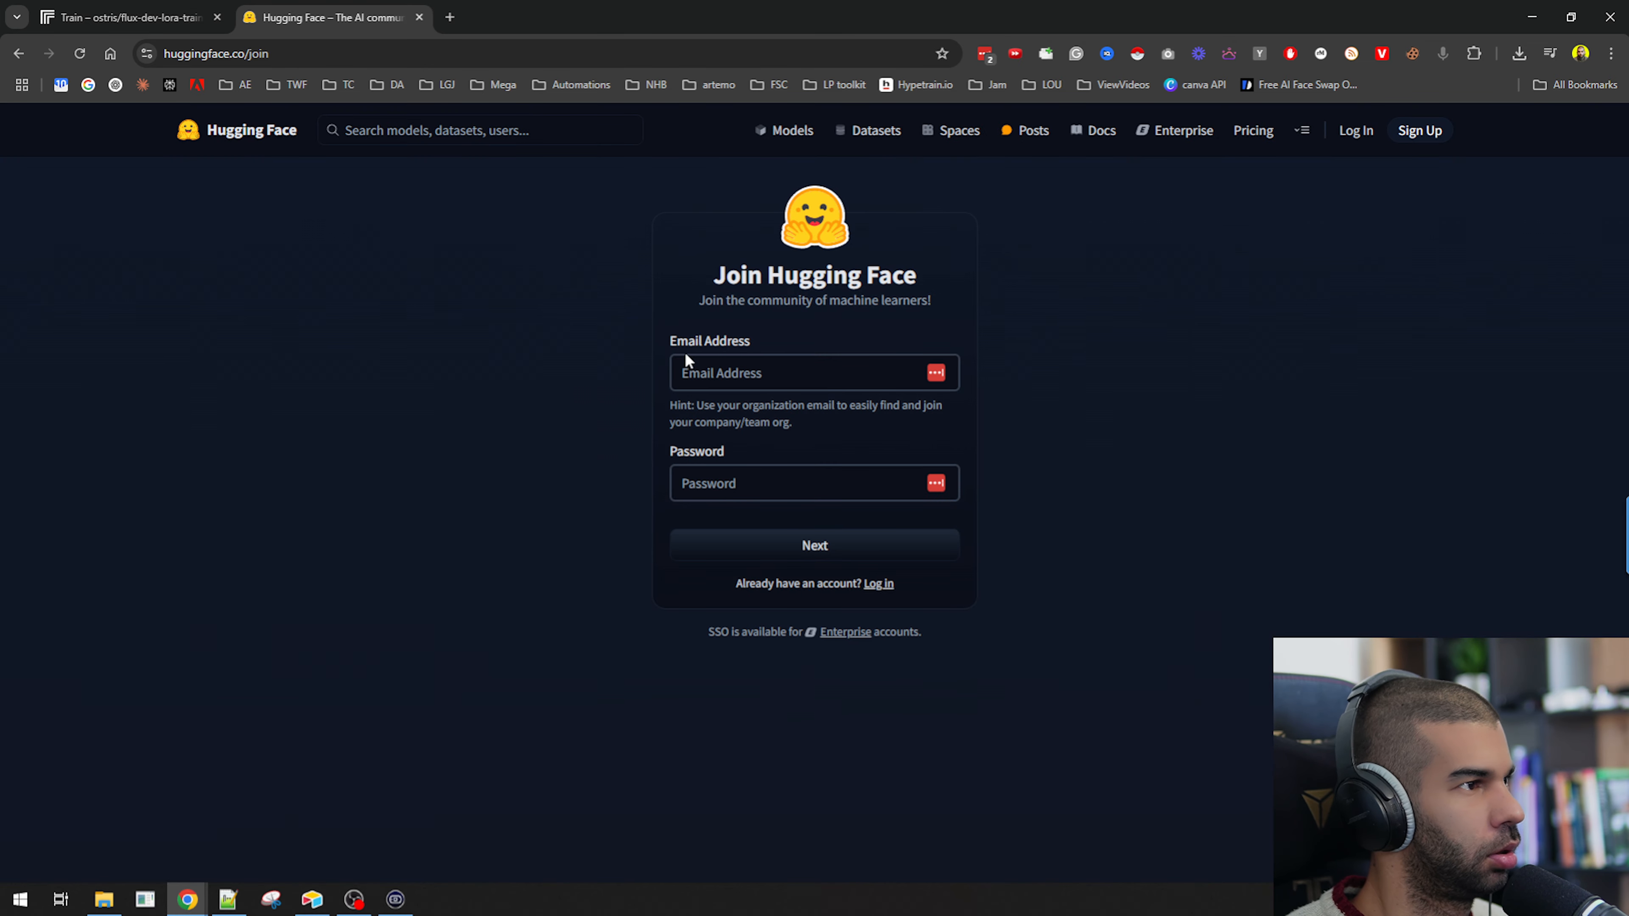
Log in to the existing Hugging Face account and open its Access Tokens settings.
left_click(879, 584)
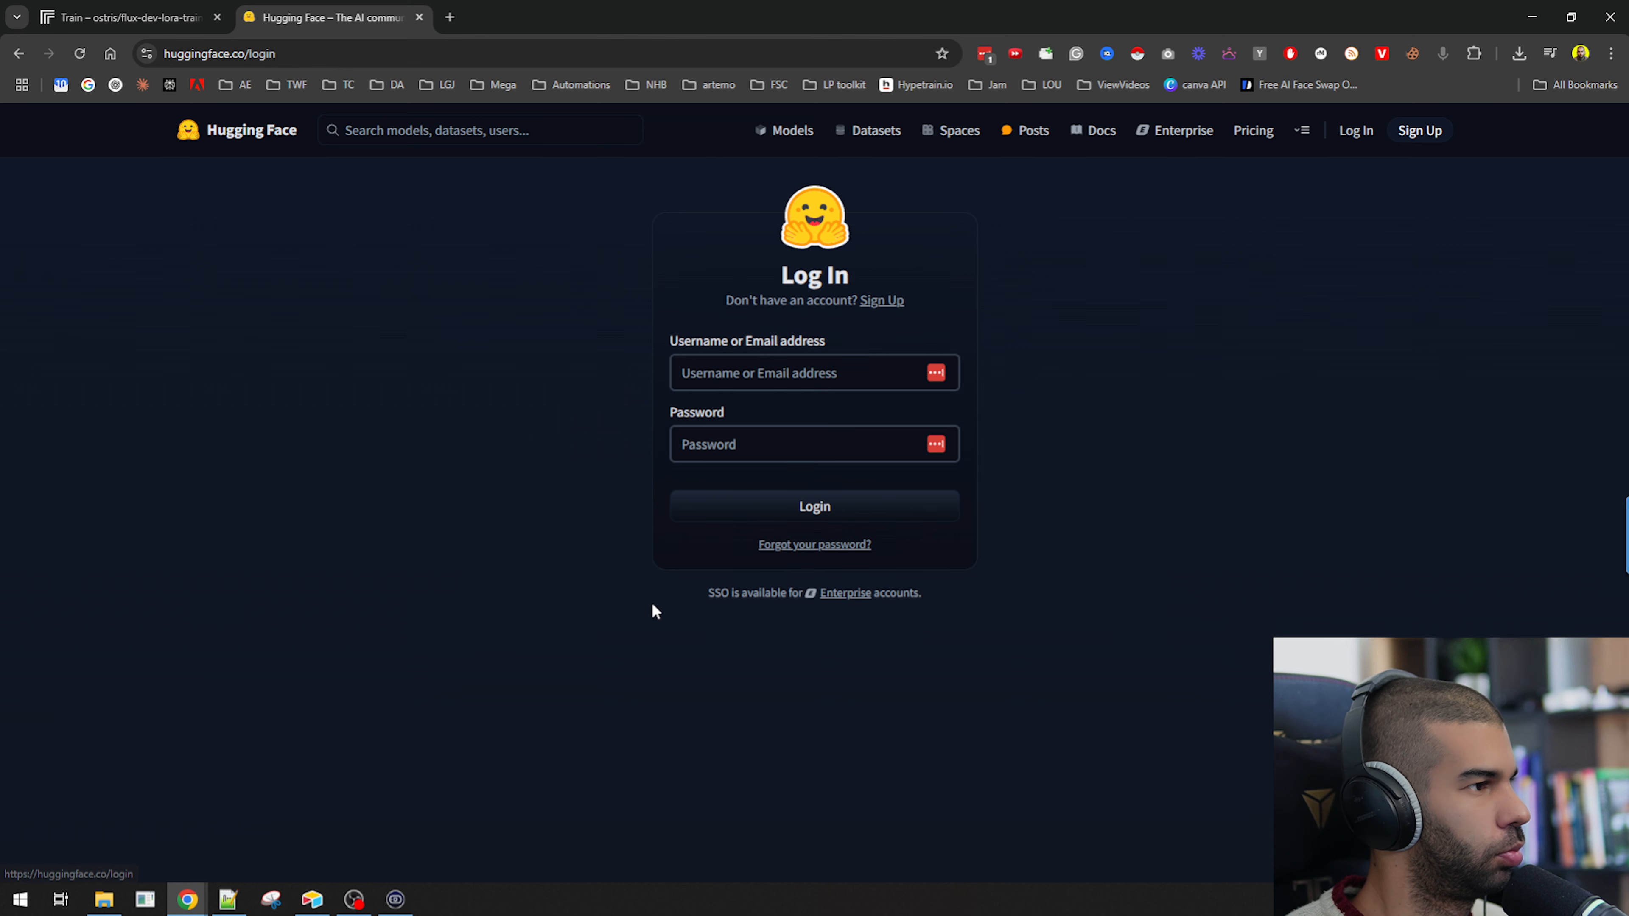
left_click(778, 520)
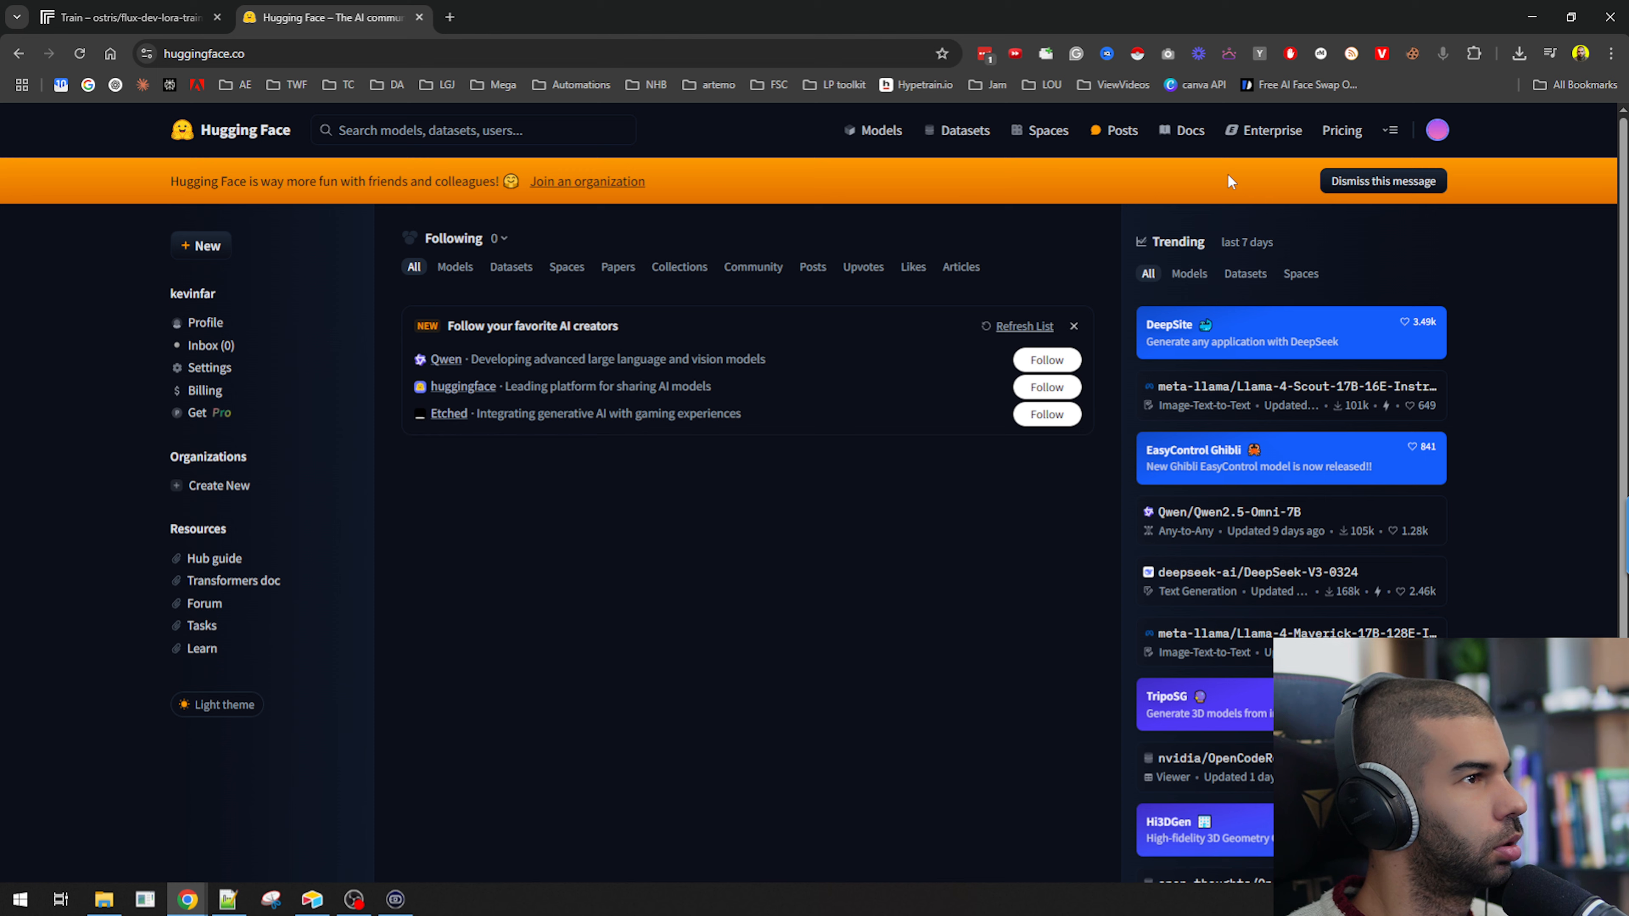
left_click(1437, 130)
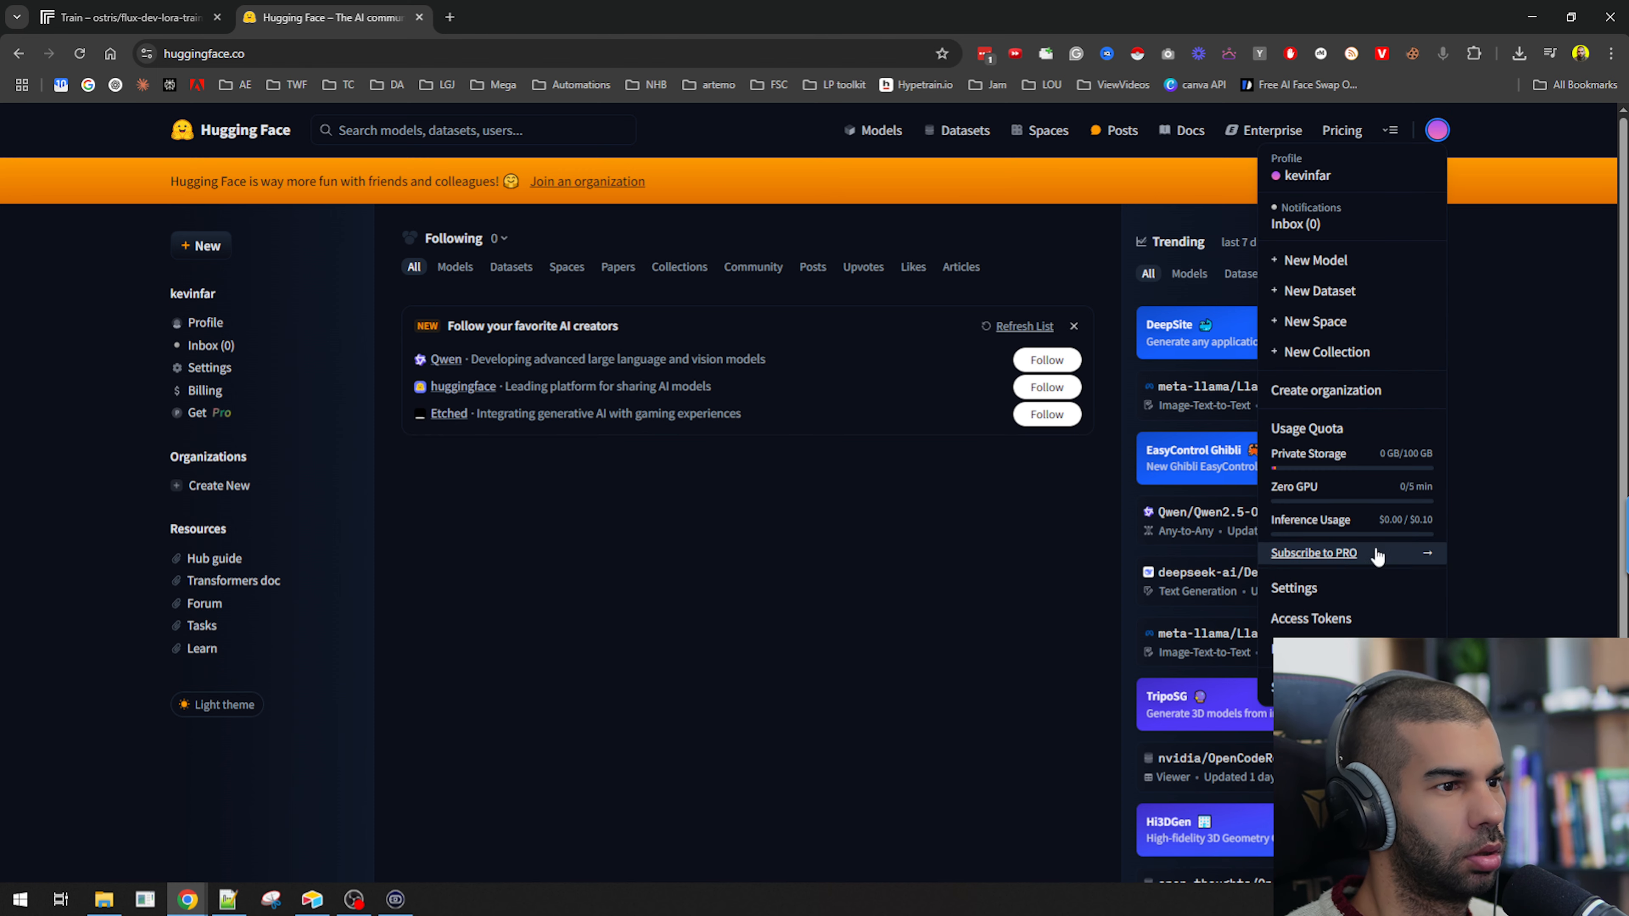
left_click(1311, 618)
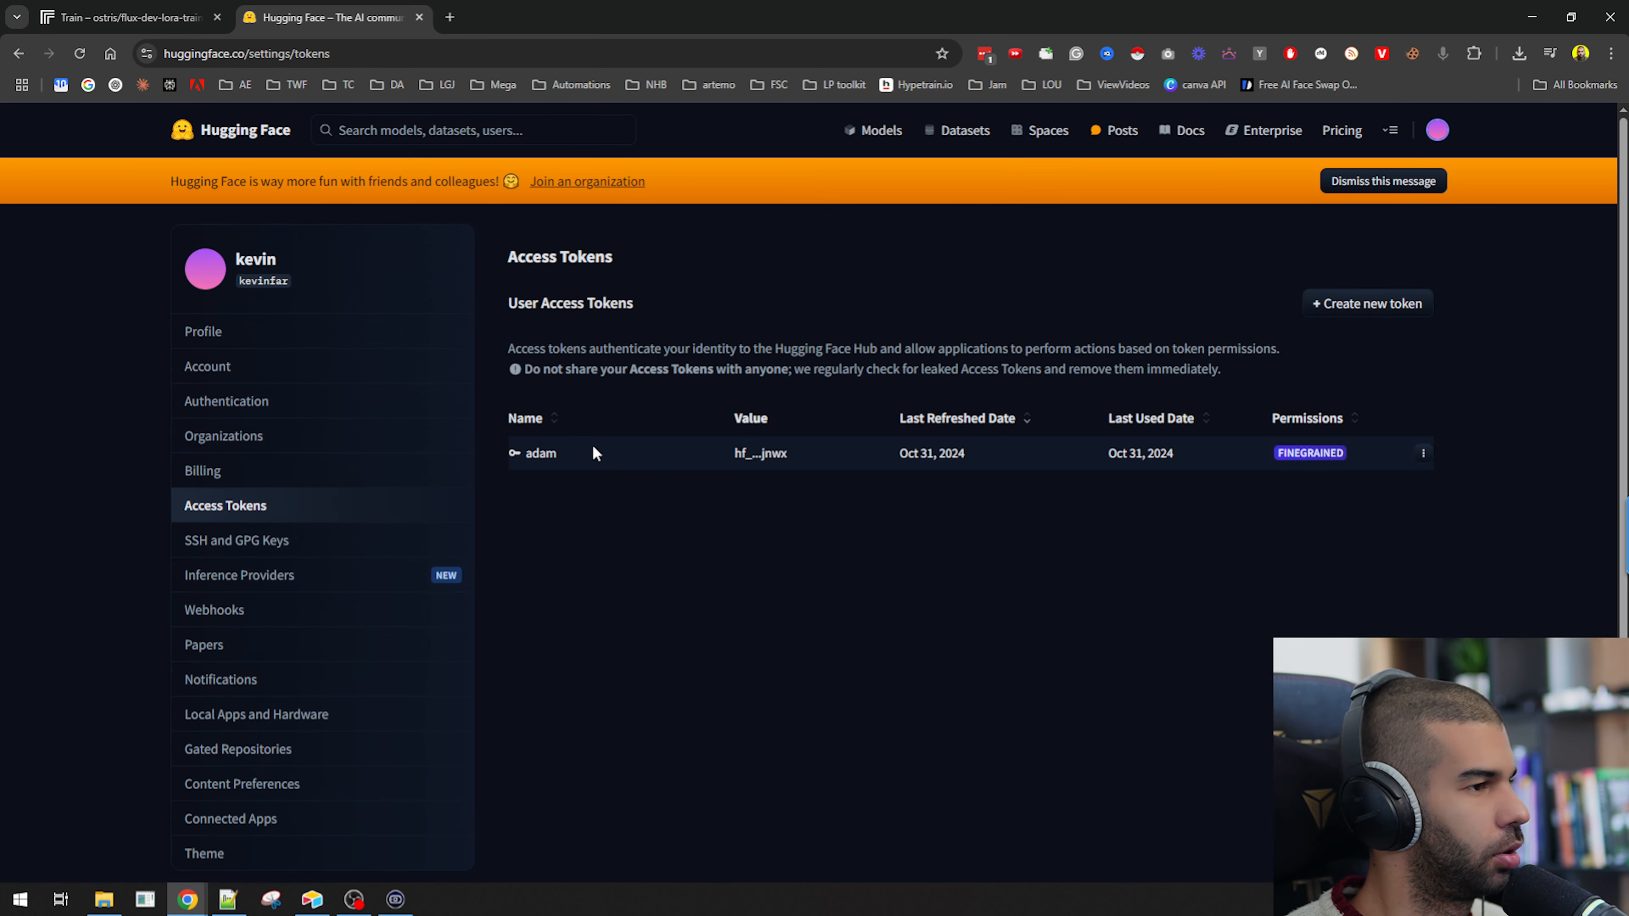
Start creating a new access token named kevin-april-2025.
left_click(1367, 303)
left_click(588, 418)
type("kevin-april-2025")
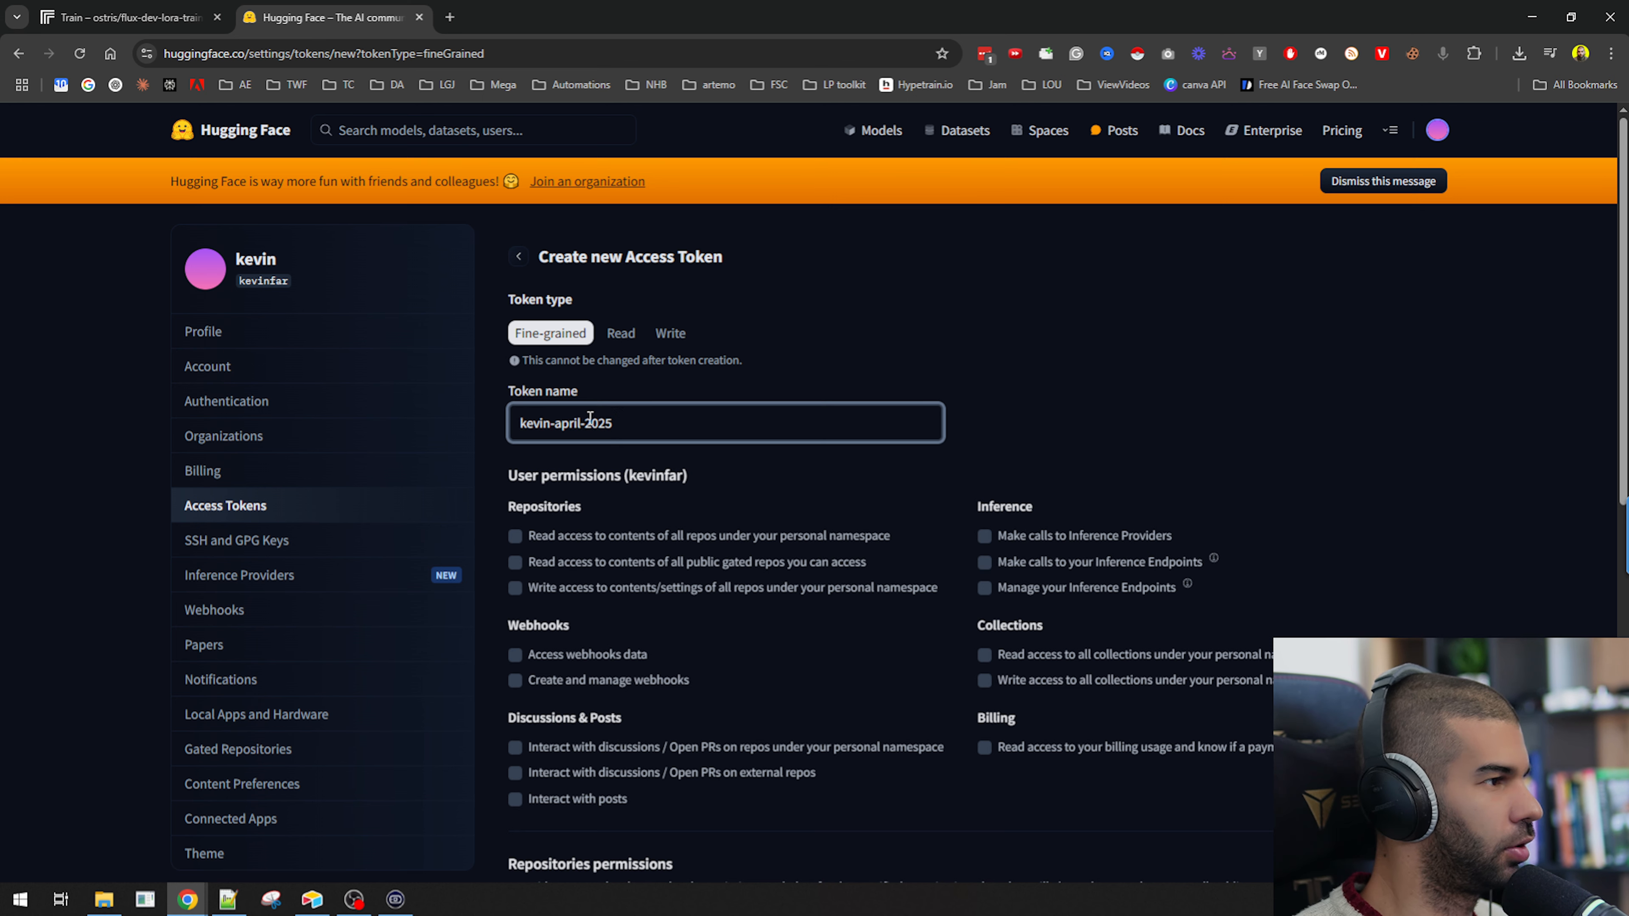
Review the token type options and the permission sections of the new token form.
scroll(538, 507, "down", 1)
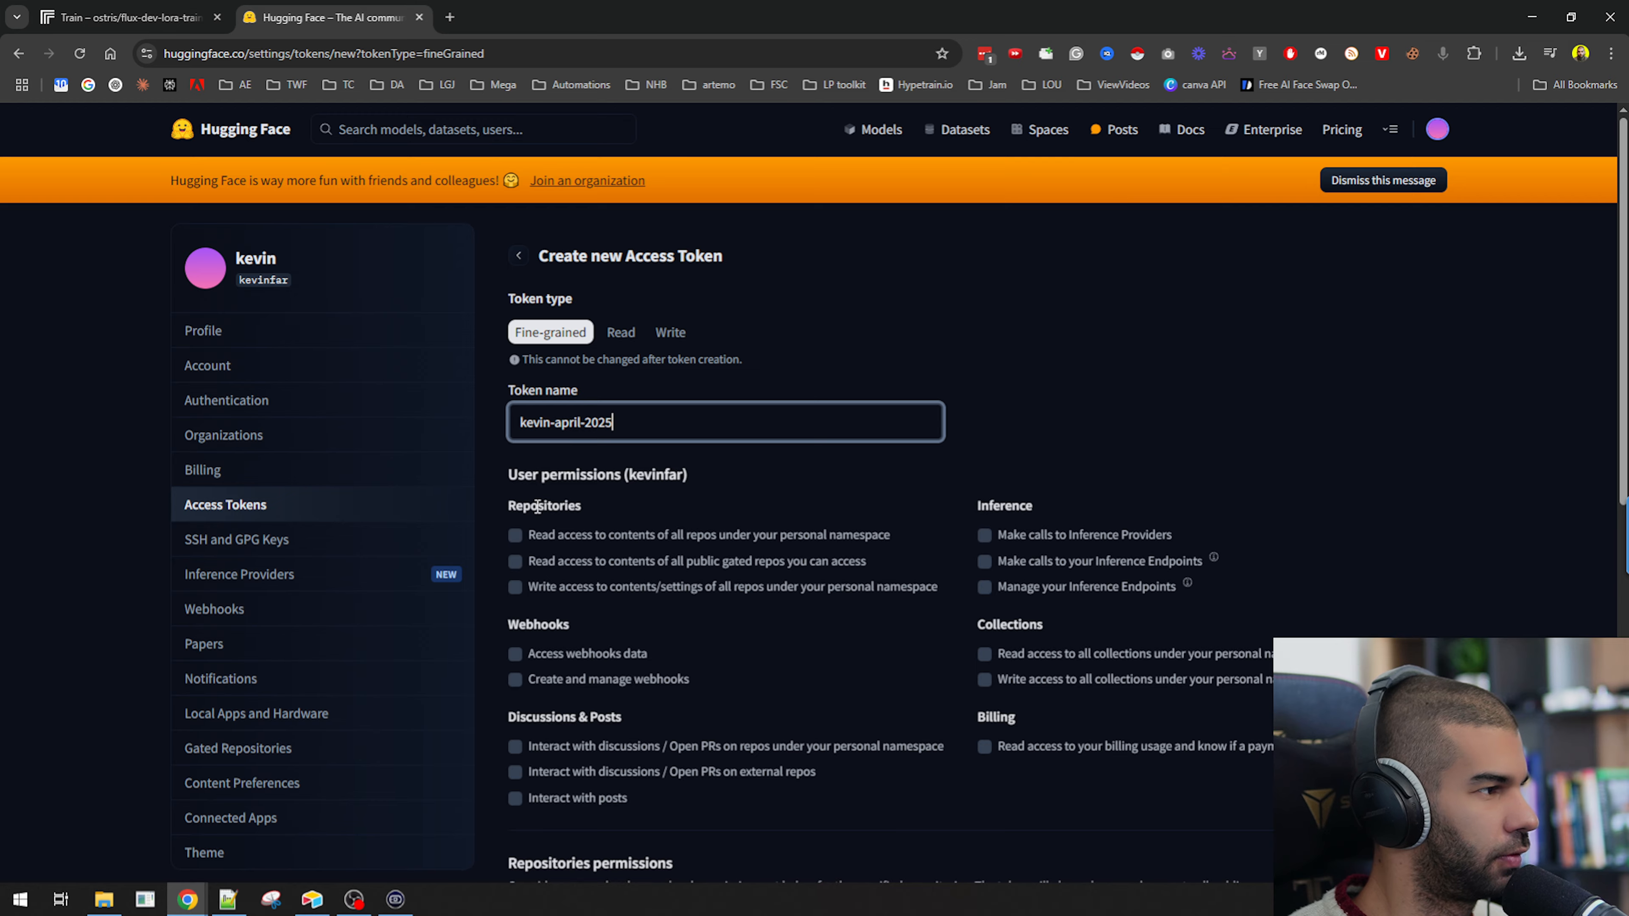
scroll(538, 507, "down", 4)
scroll(611, 440, "up", 4)
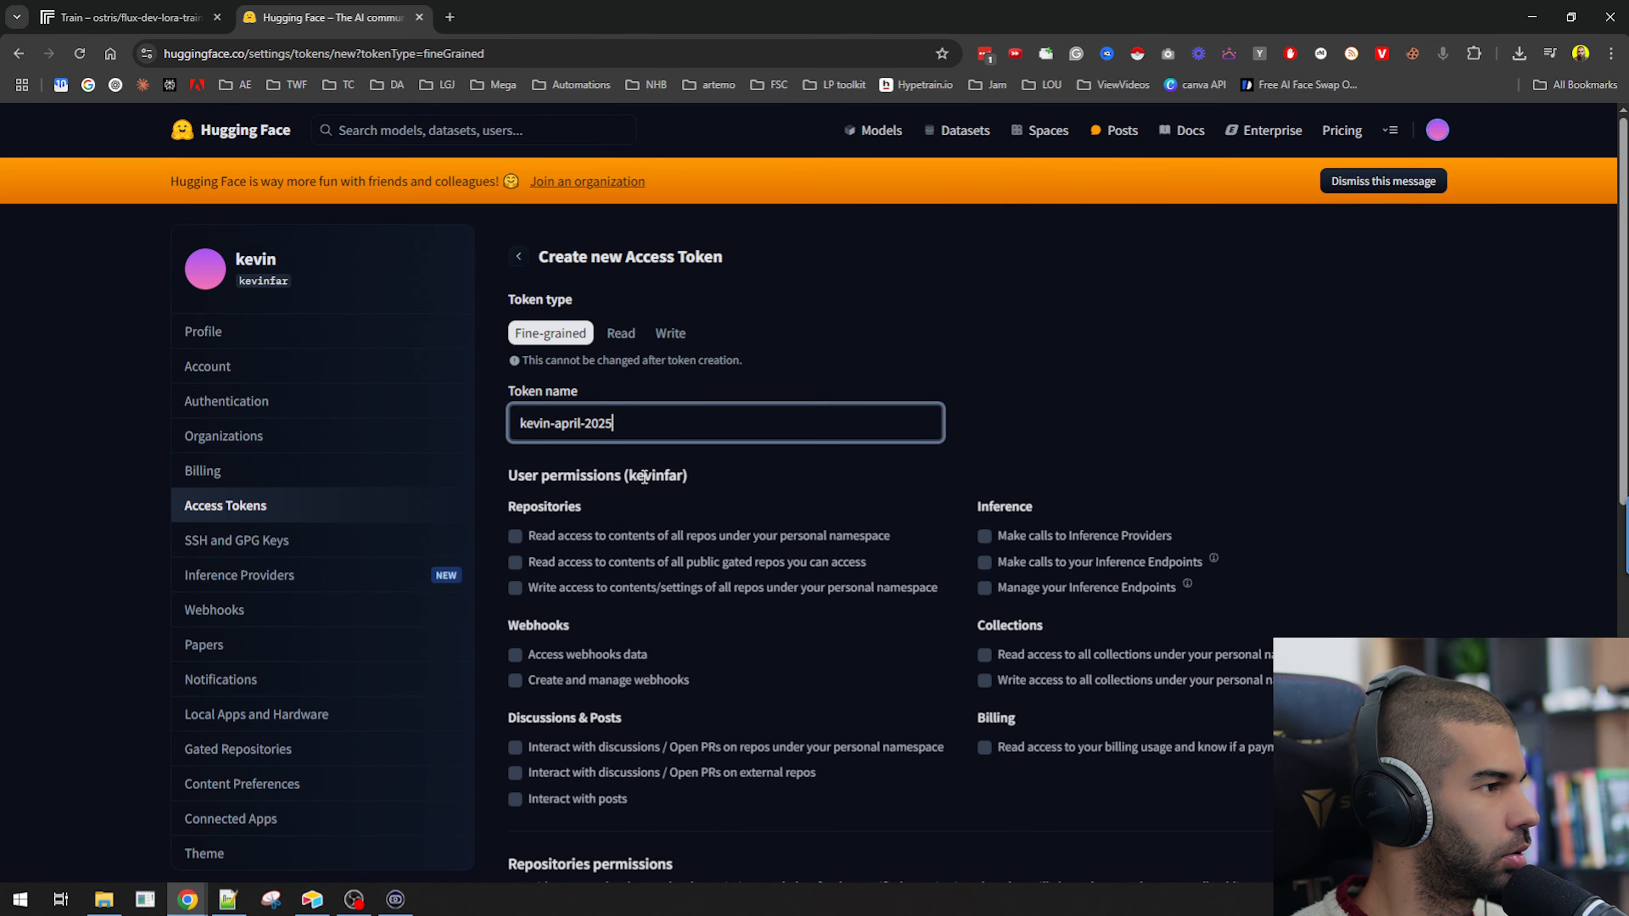
scroll(526, 514, "down", 11)
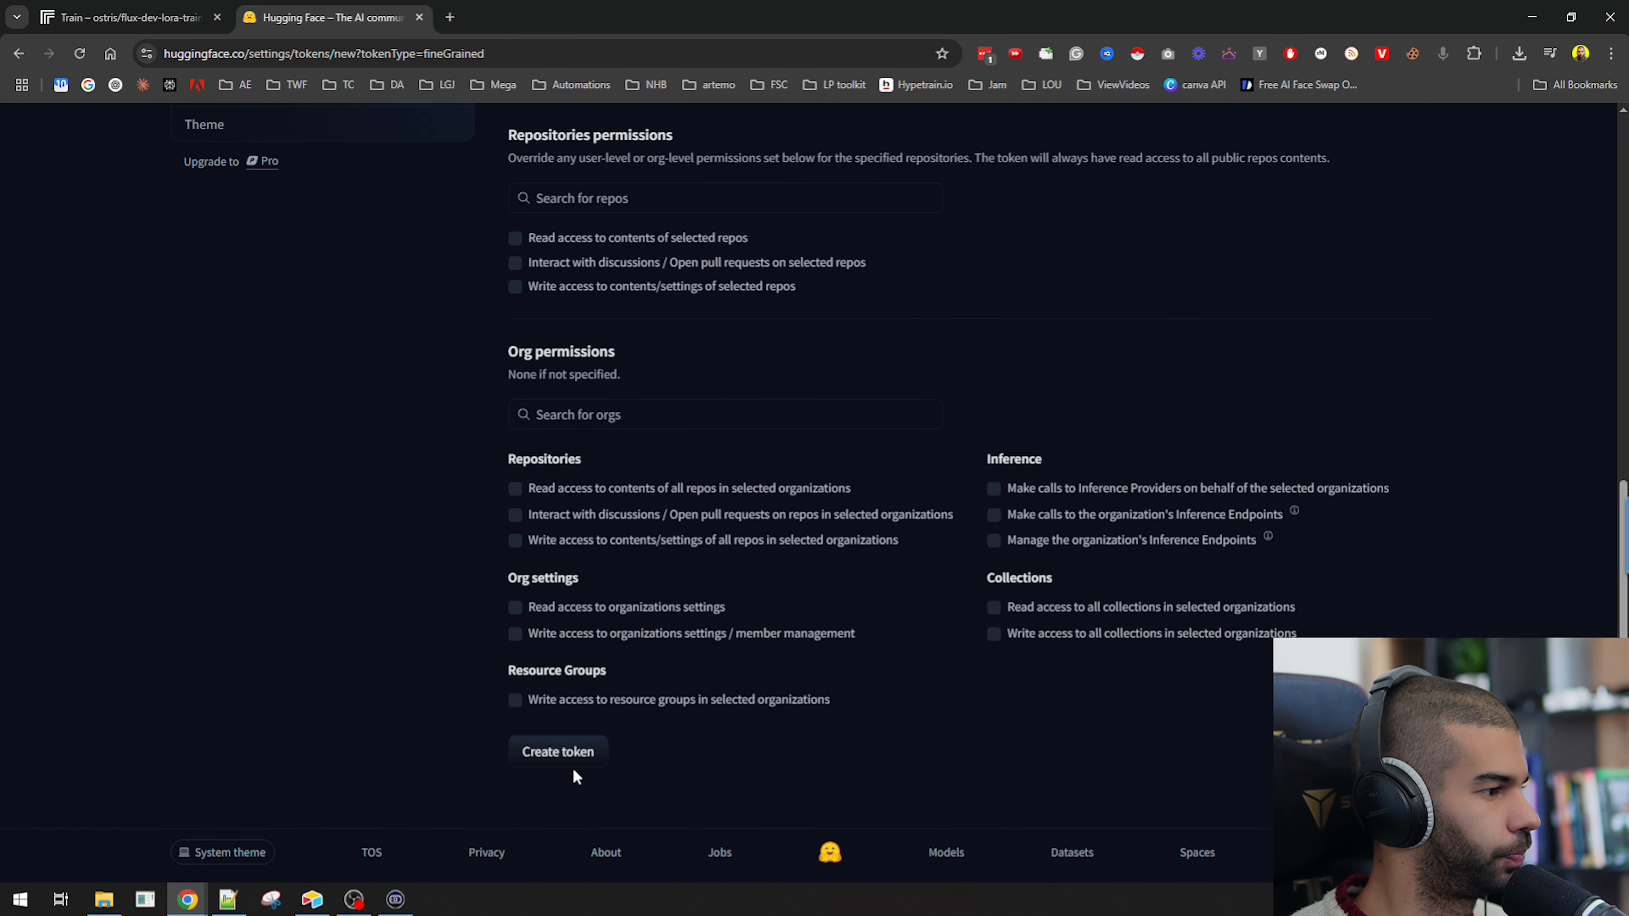
scroll(992, 688, "up", 11)
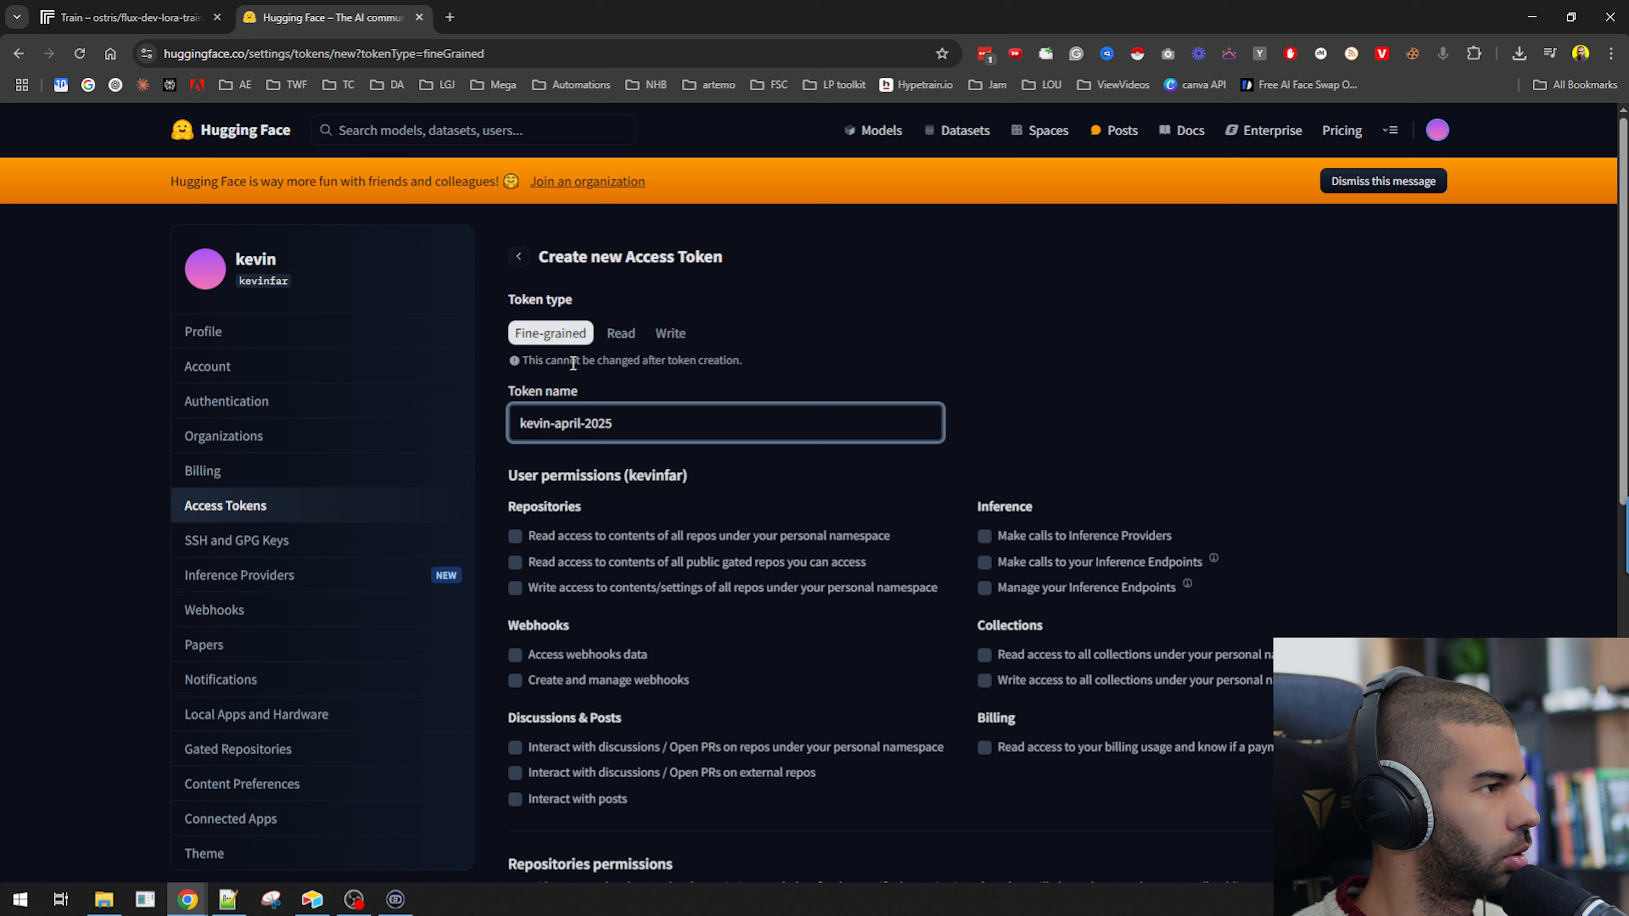
left_click_drag(608, 360, 703, 360)
left_click(616, 335)
left_click(670, 333)
left_click(541, 335)
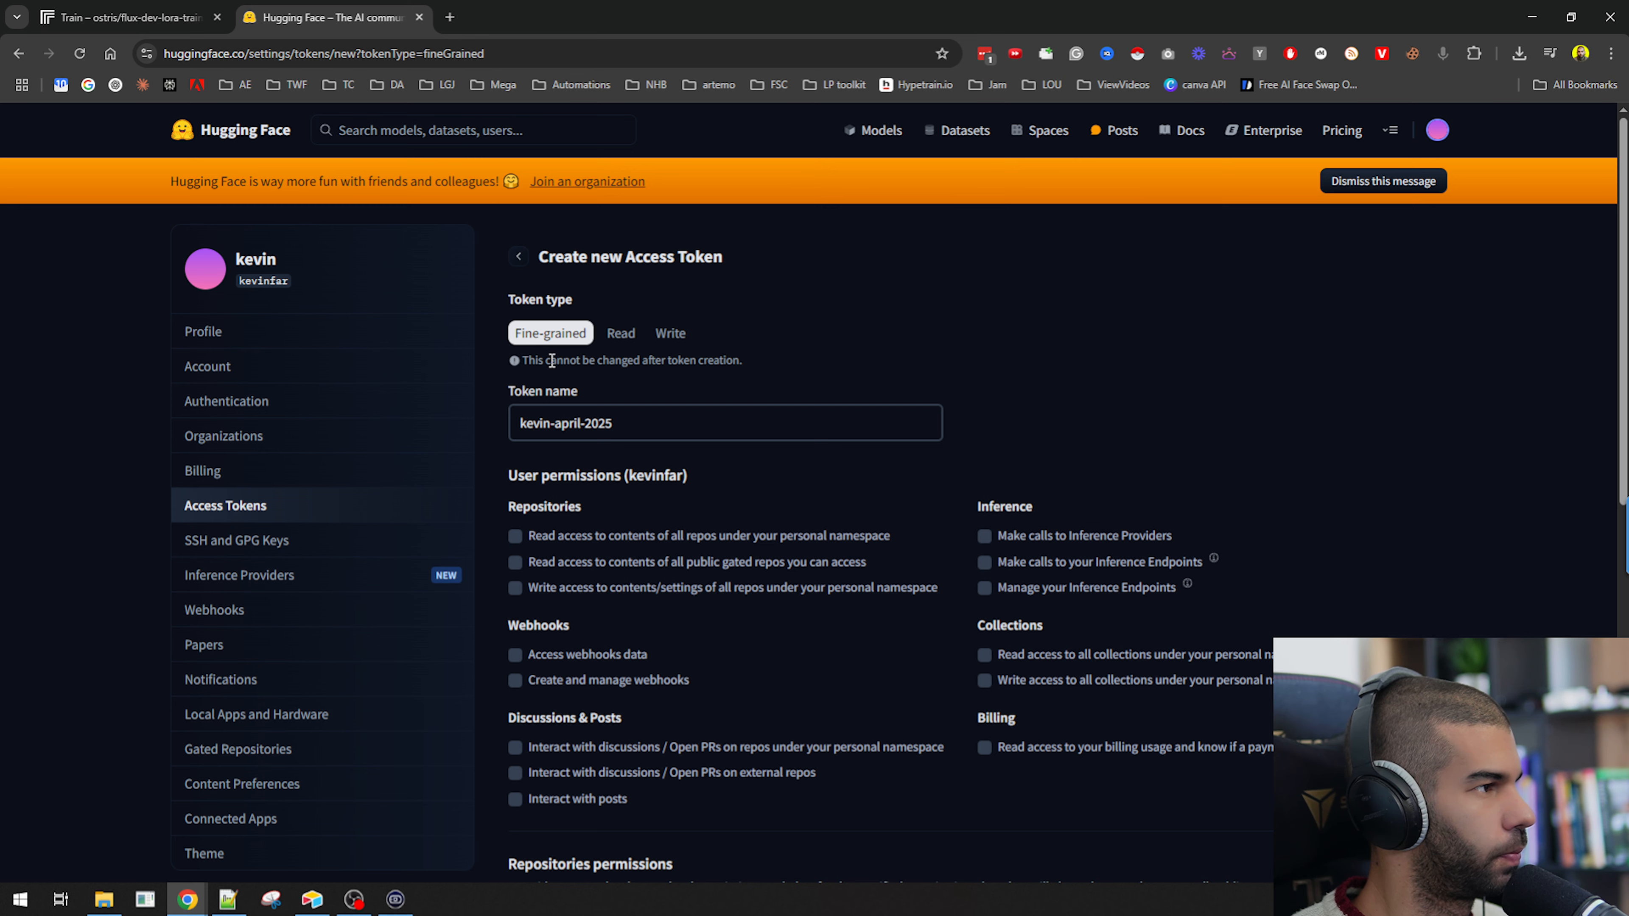
scroll(518, 472, "down", 4)
scroll(518, 473, "up", 3)
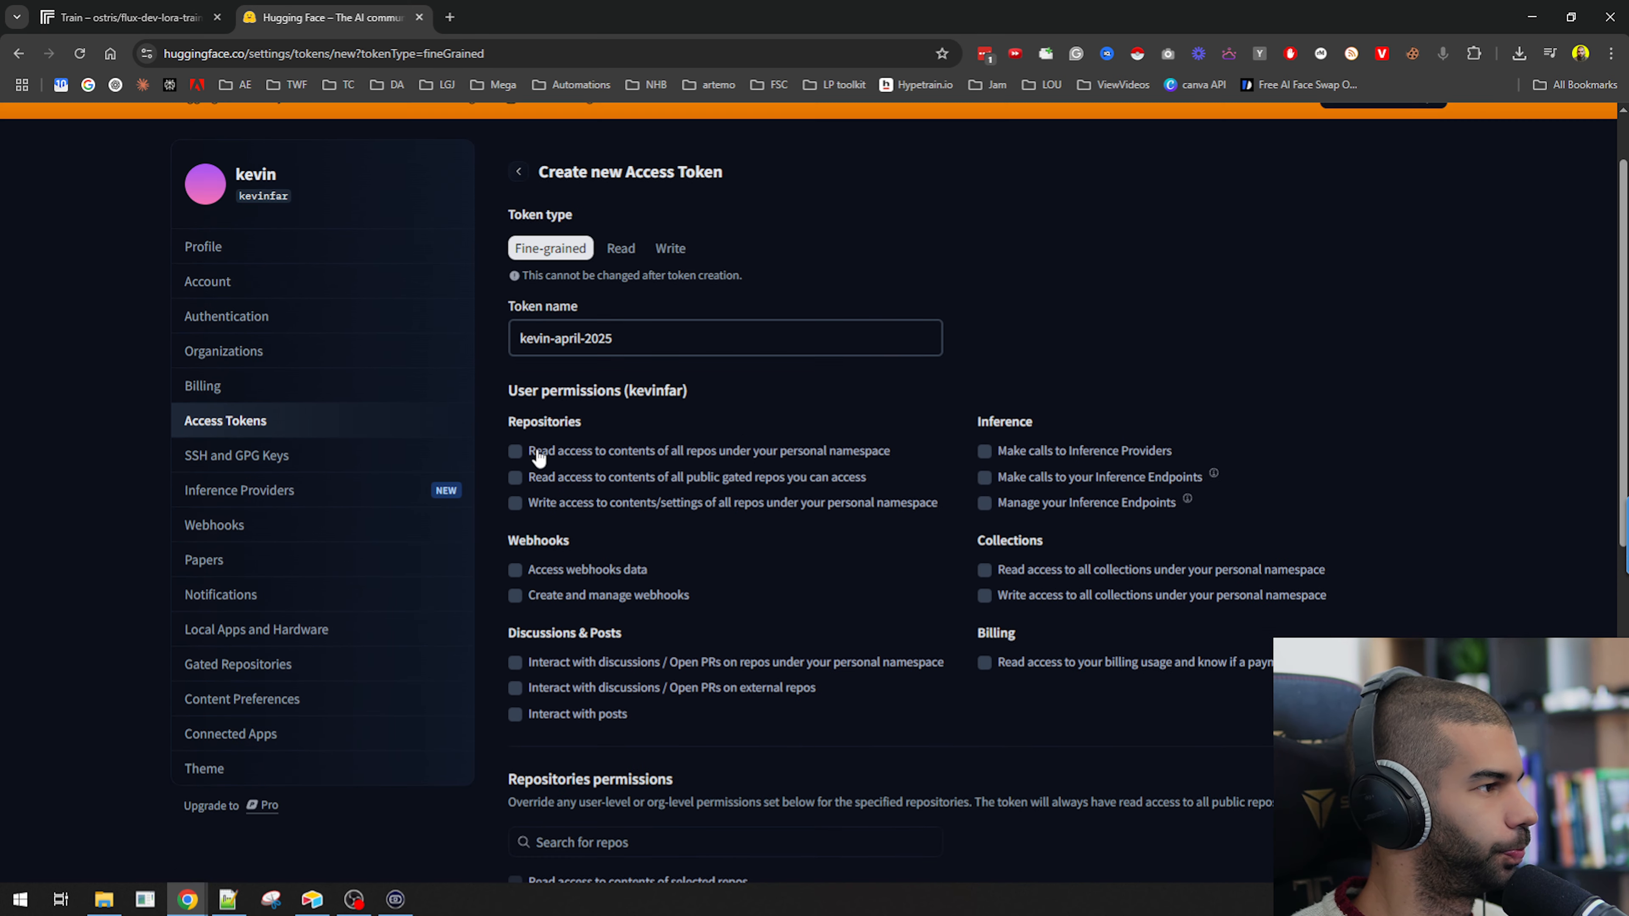
Grant the token read and write repository permissions plus Inference Providers and Inference Endpoints permissions.
left_click(572, 457)
left_click(574, 478)
left_click(991, 452)
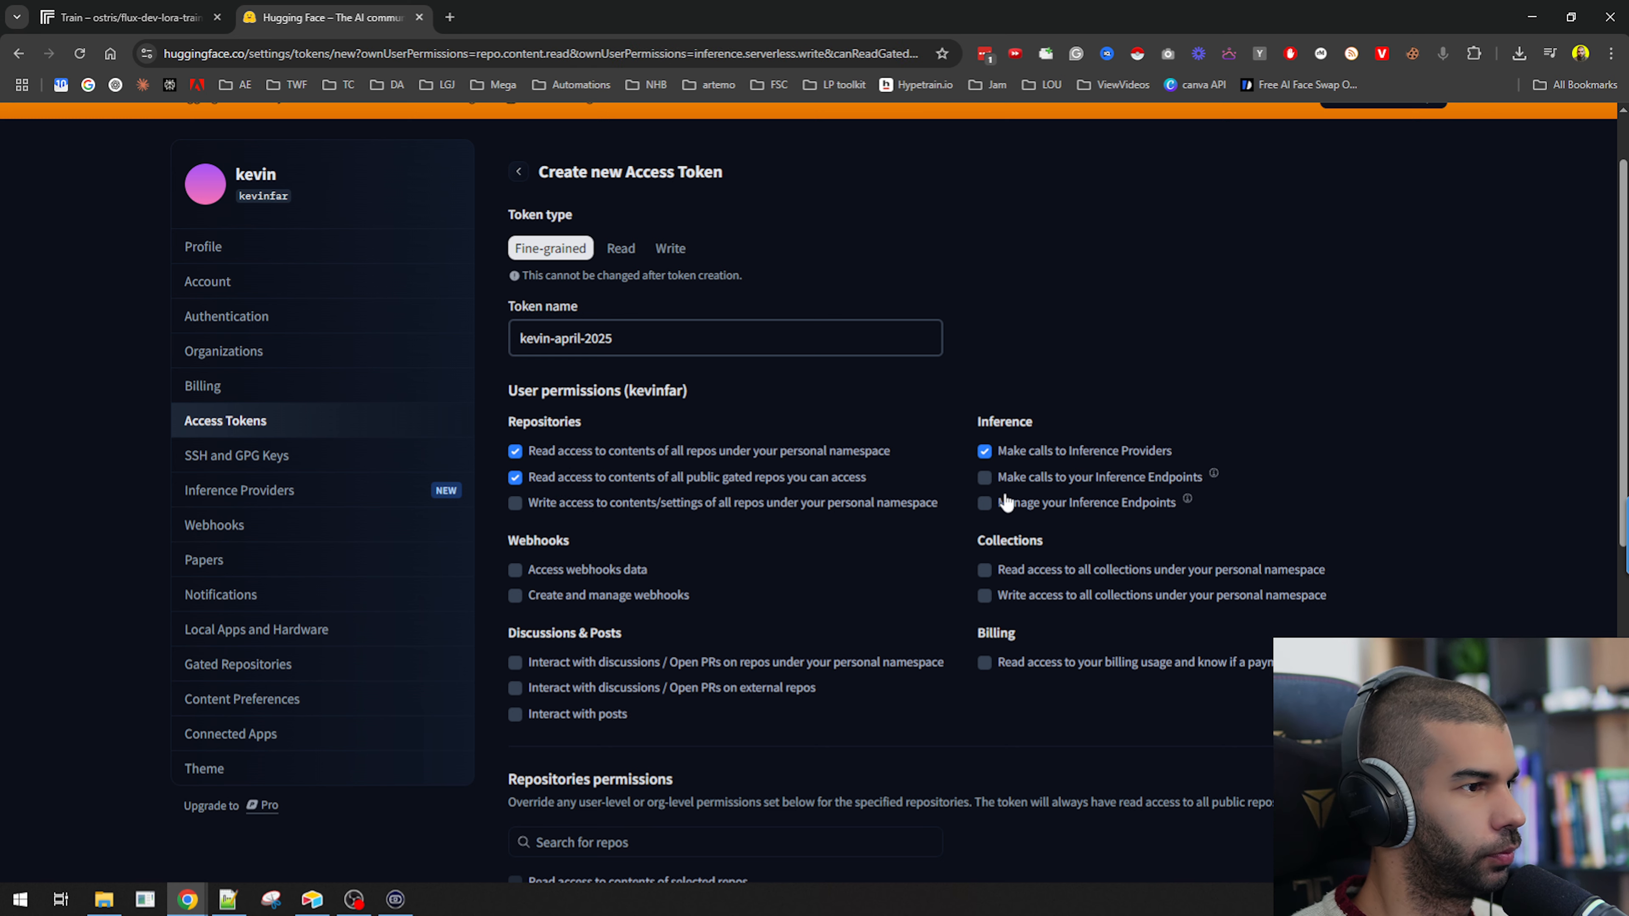
left_click(1013, 503)
left_click(545, 502)
Also grant webhook, collection, billing, repo discussion and post interaction permissions to the token.
scroll(545, 502, "down", 3)
left_click(585, 424)
left_click(577, 449)
left_click(1019, 425)
left_click(1023, 453)
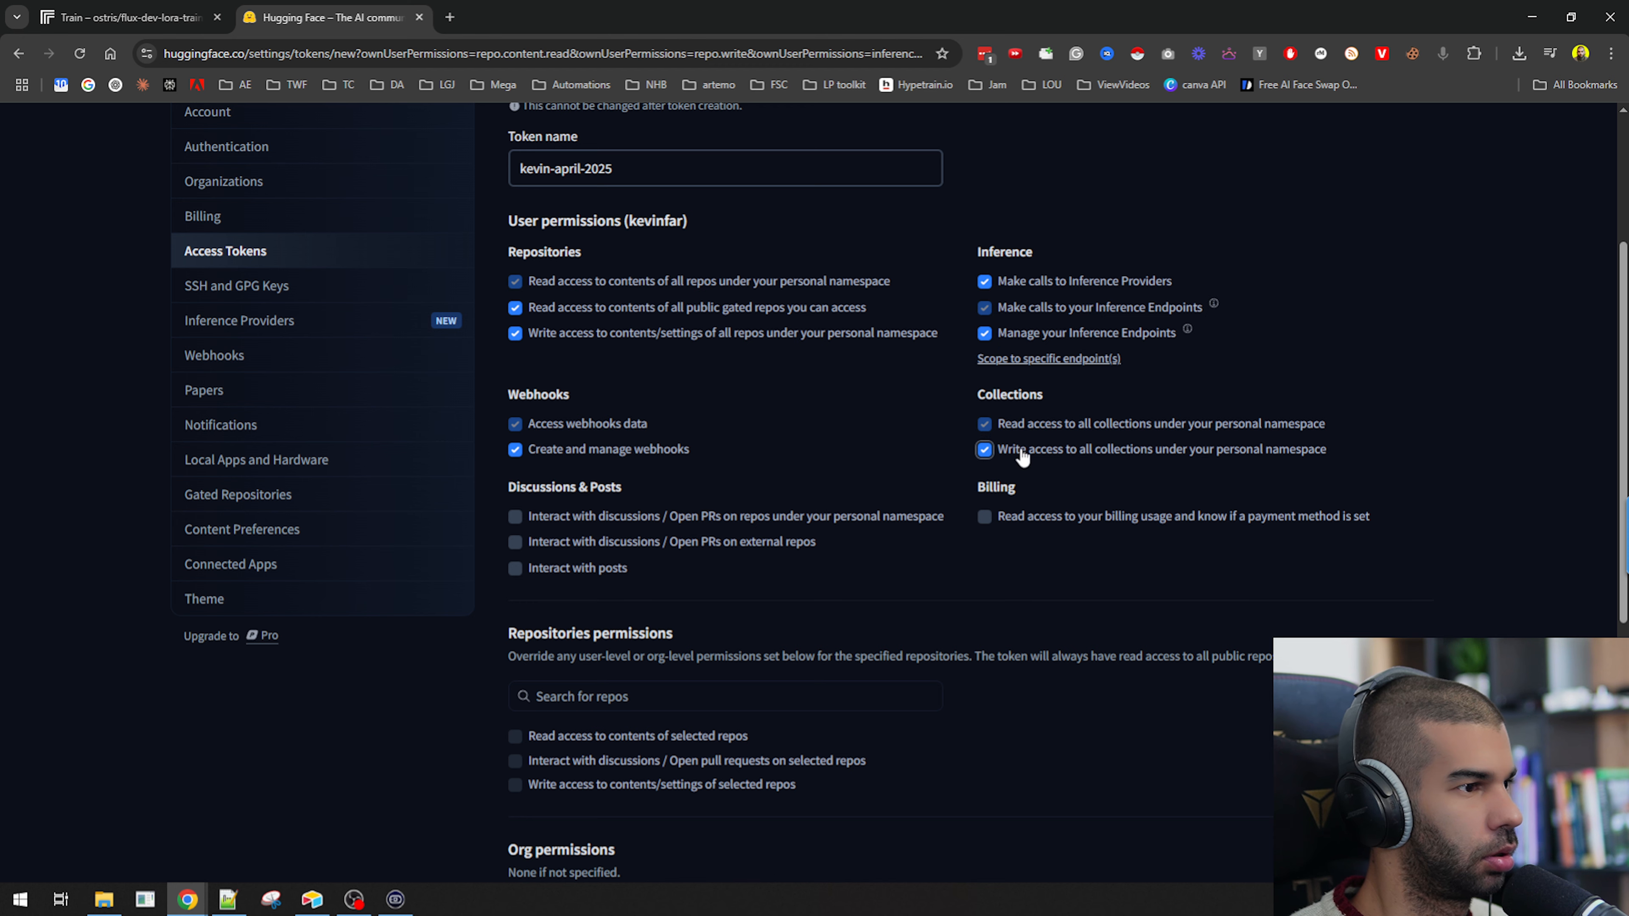
left_click(1019, 524)
left_click(524, 519)
left_click(536, 568)
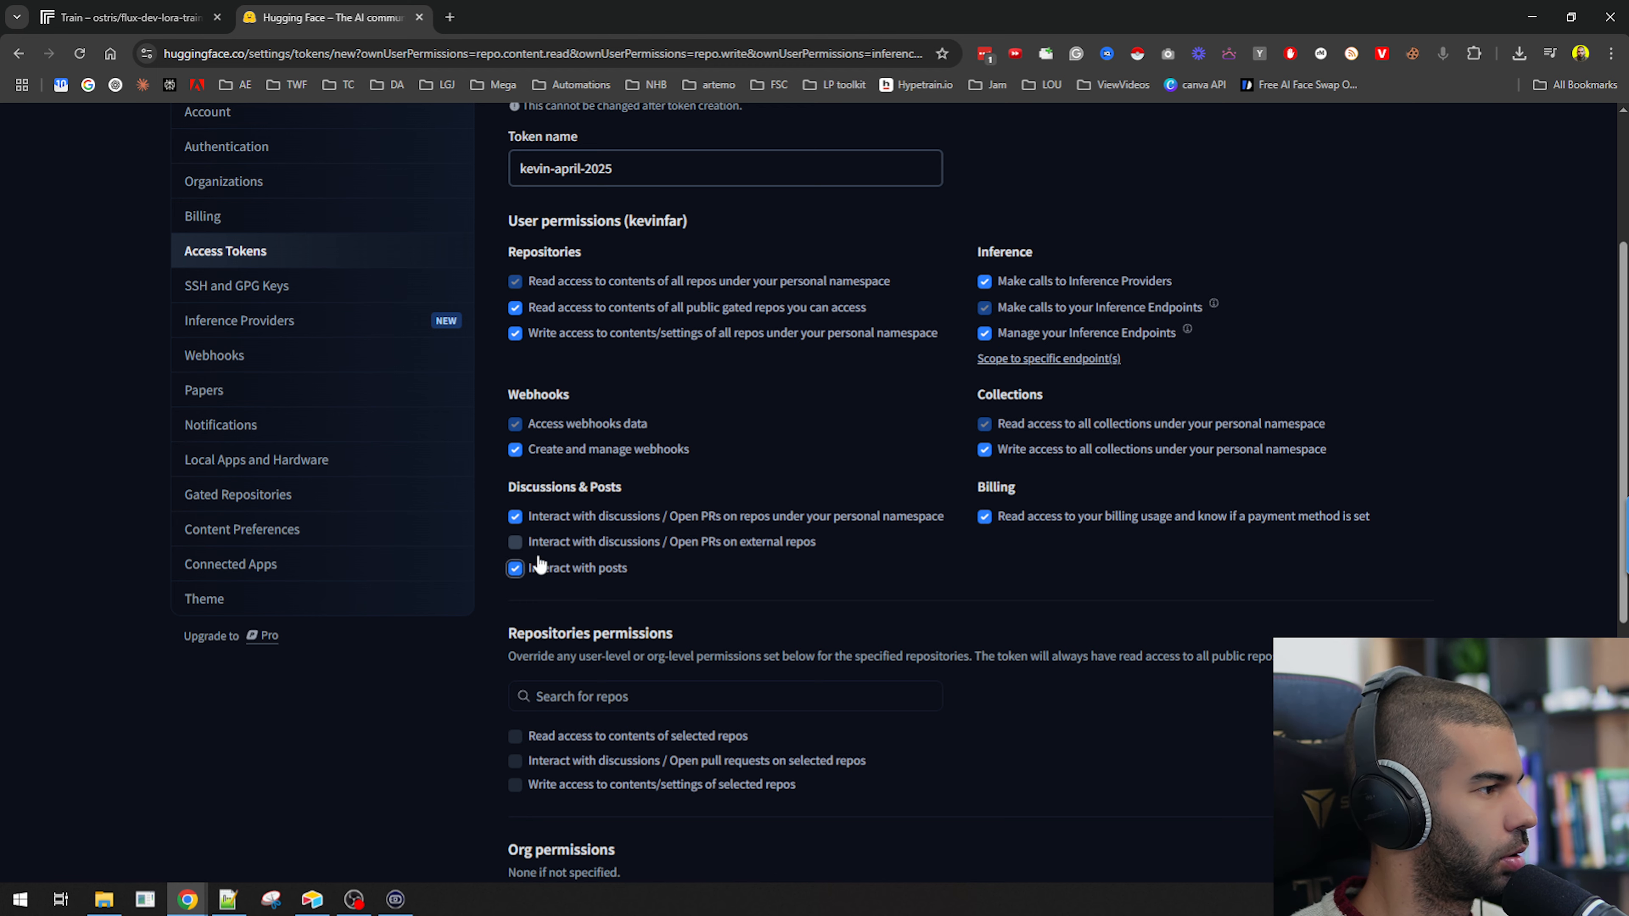
Create the fine-grained access token.
scroll(682, 544, "down", 1)
scroll(682, 545, "down", 1)
left_click(516, 372)
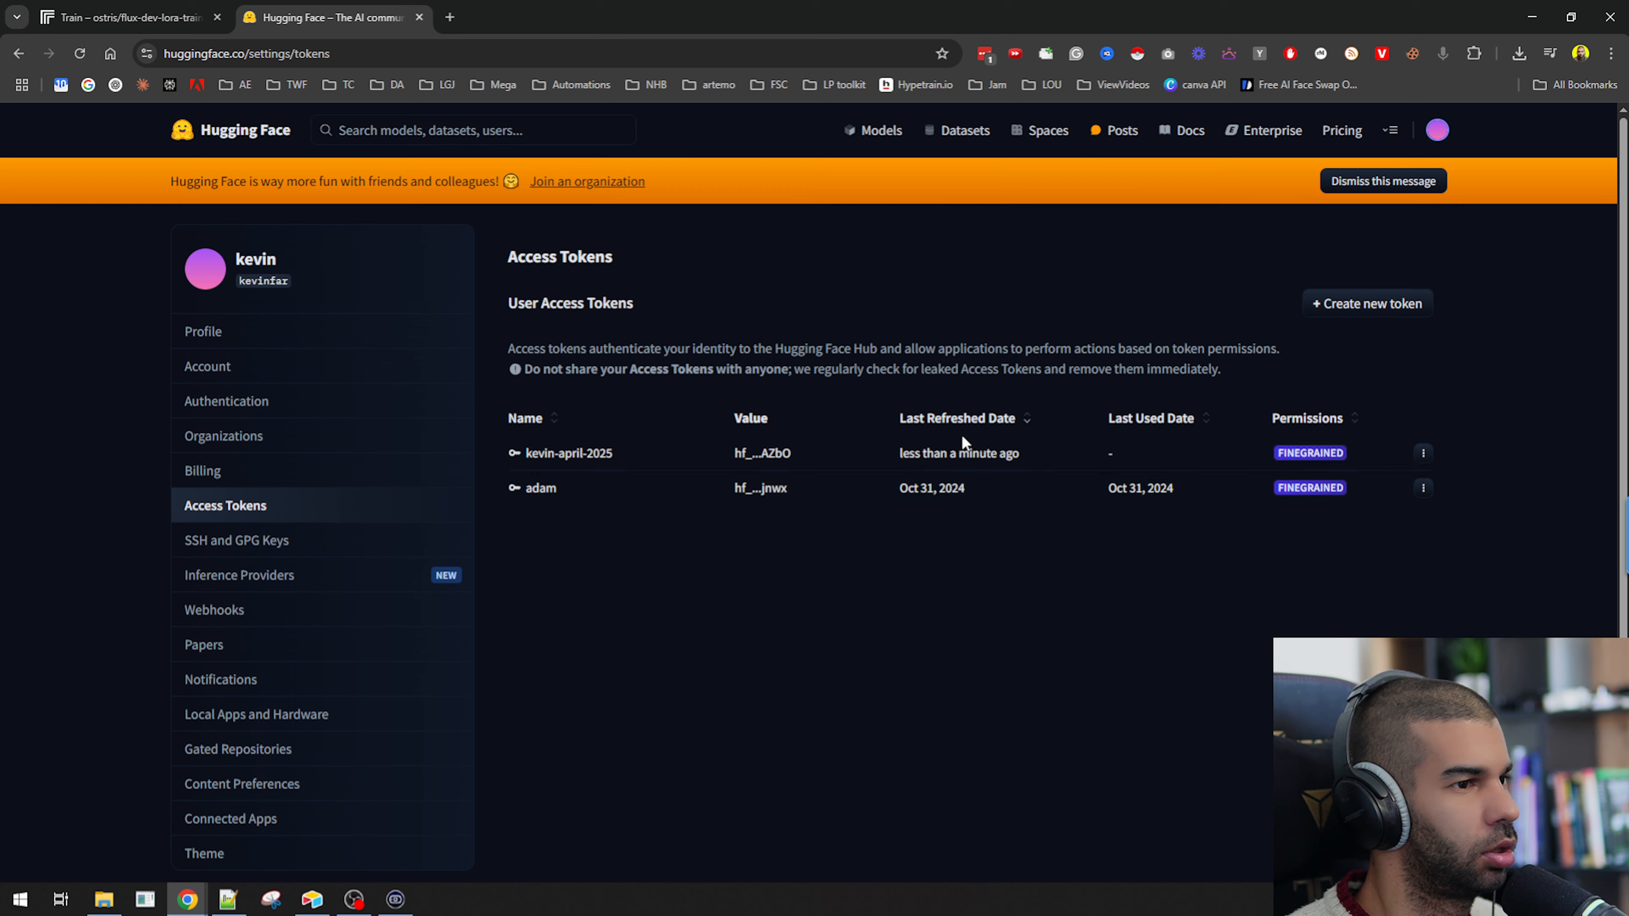
Paste the new Hugging Face token into the hf_token field of the Replicate training form.
left_click(128, 17)
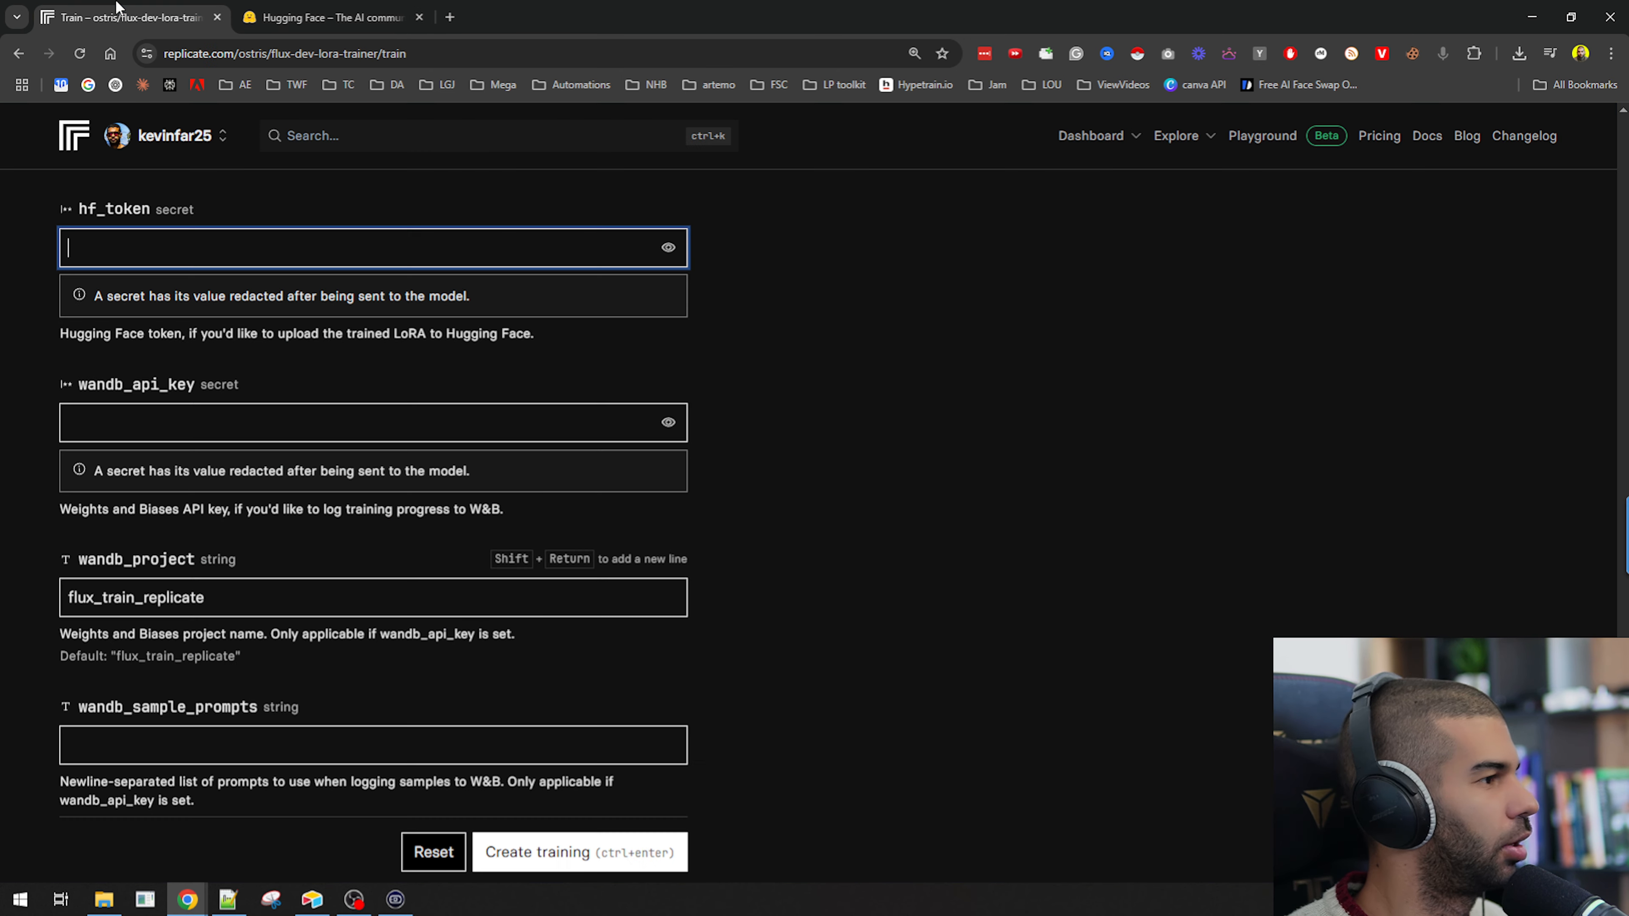
scroll(232, 361, "up", 3)
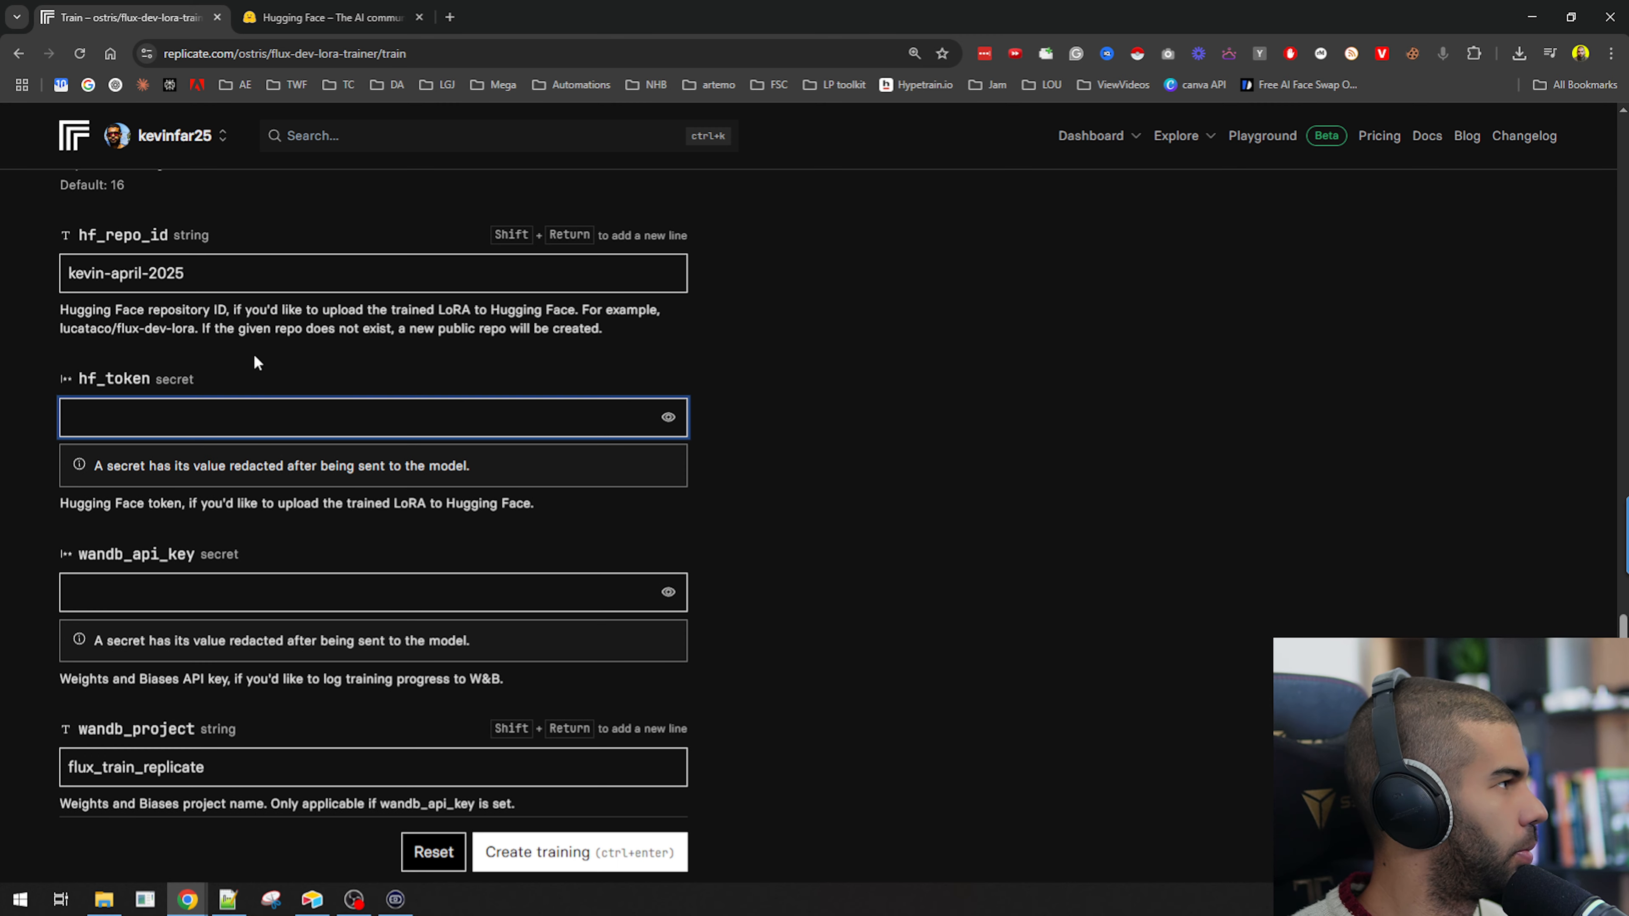
key("ctrl+a")
key("ctrl+v")
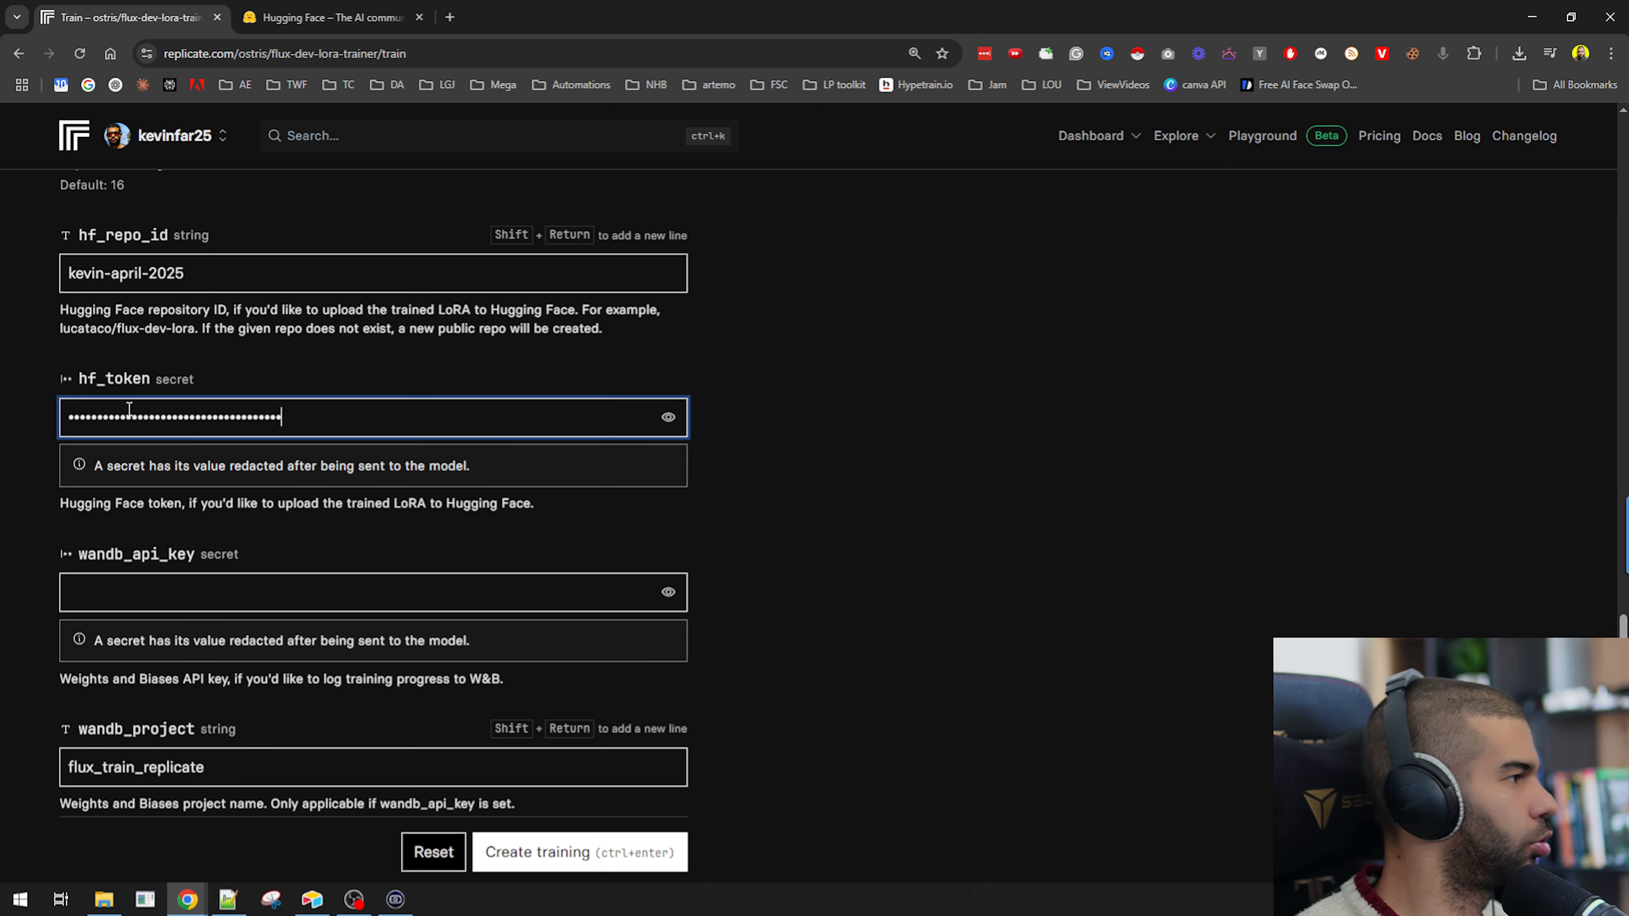
Submit the form to create the training run.
key("alt+Tab")
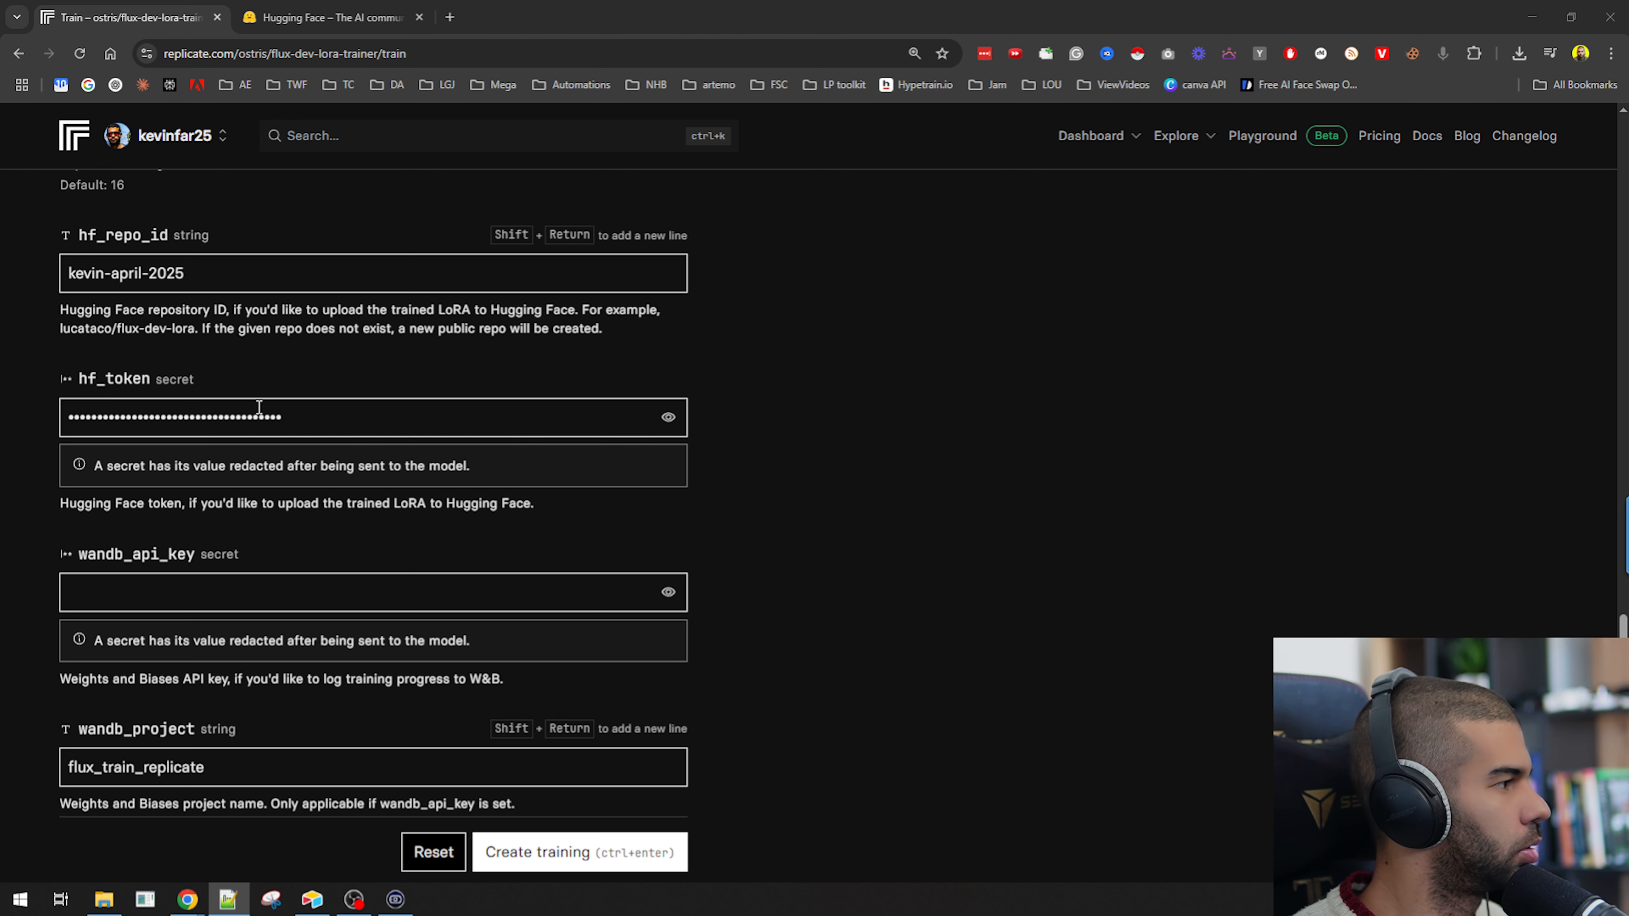
scroll(146, 364, "down", 6)
left_click(567, 725)
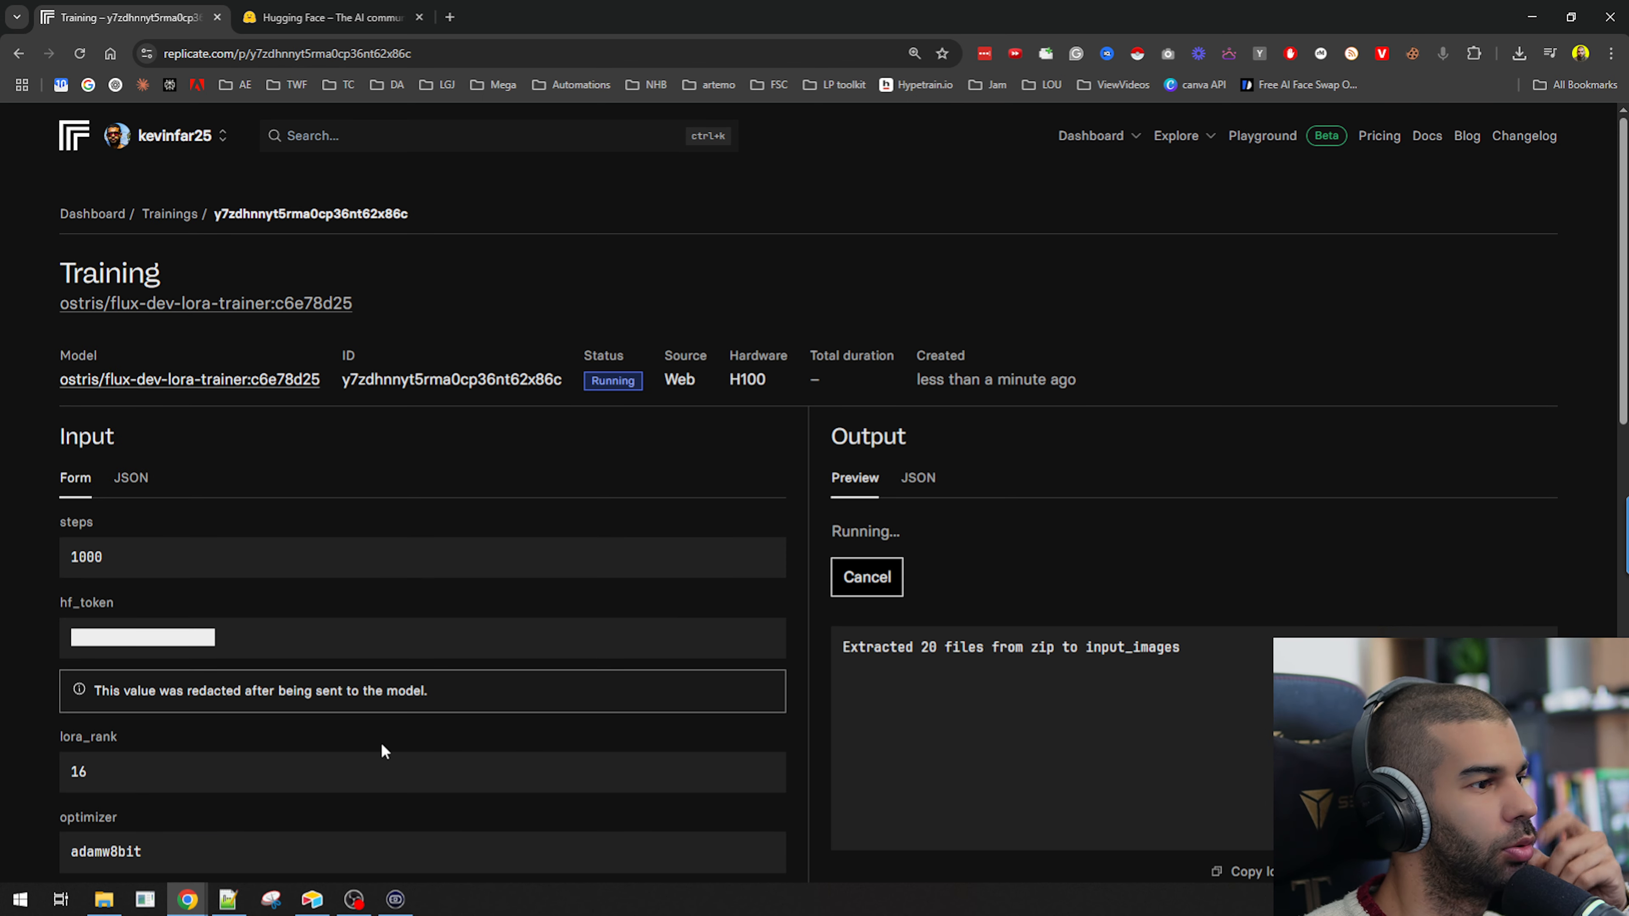
Review the running training's input settings and the progress logs.
scroll(882, 426, "down", 3)
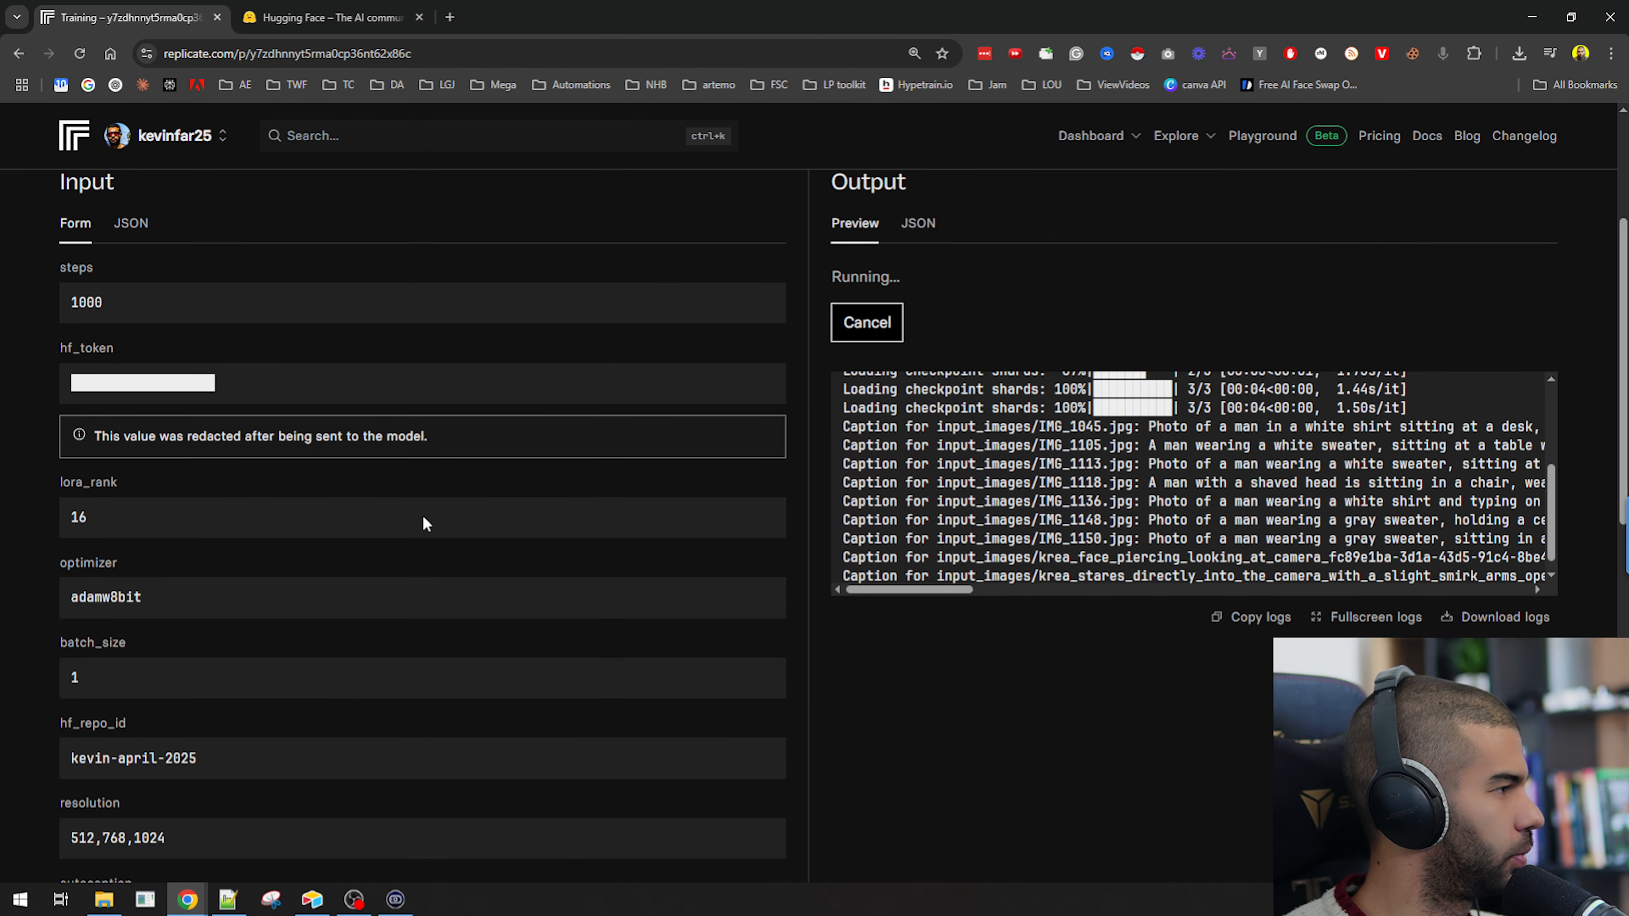
scroll(422, 516, "down", 5)
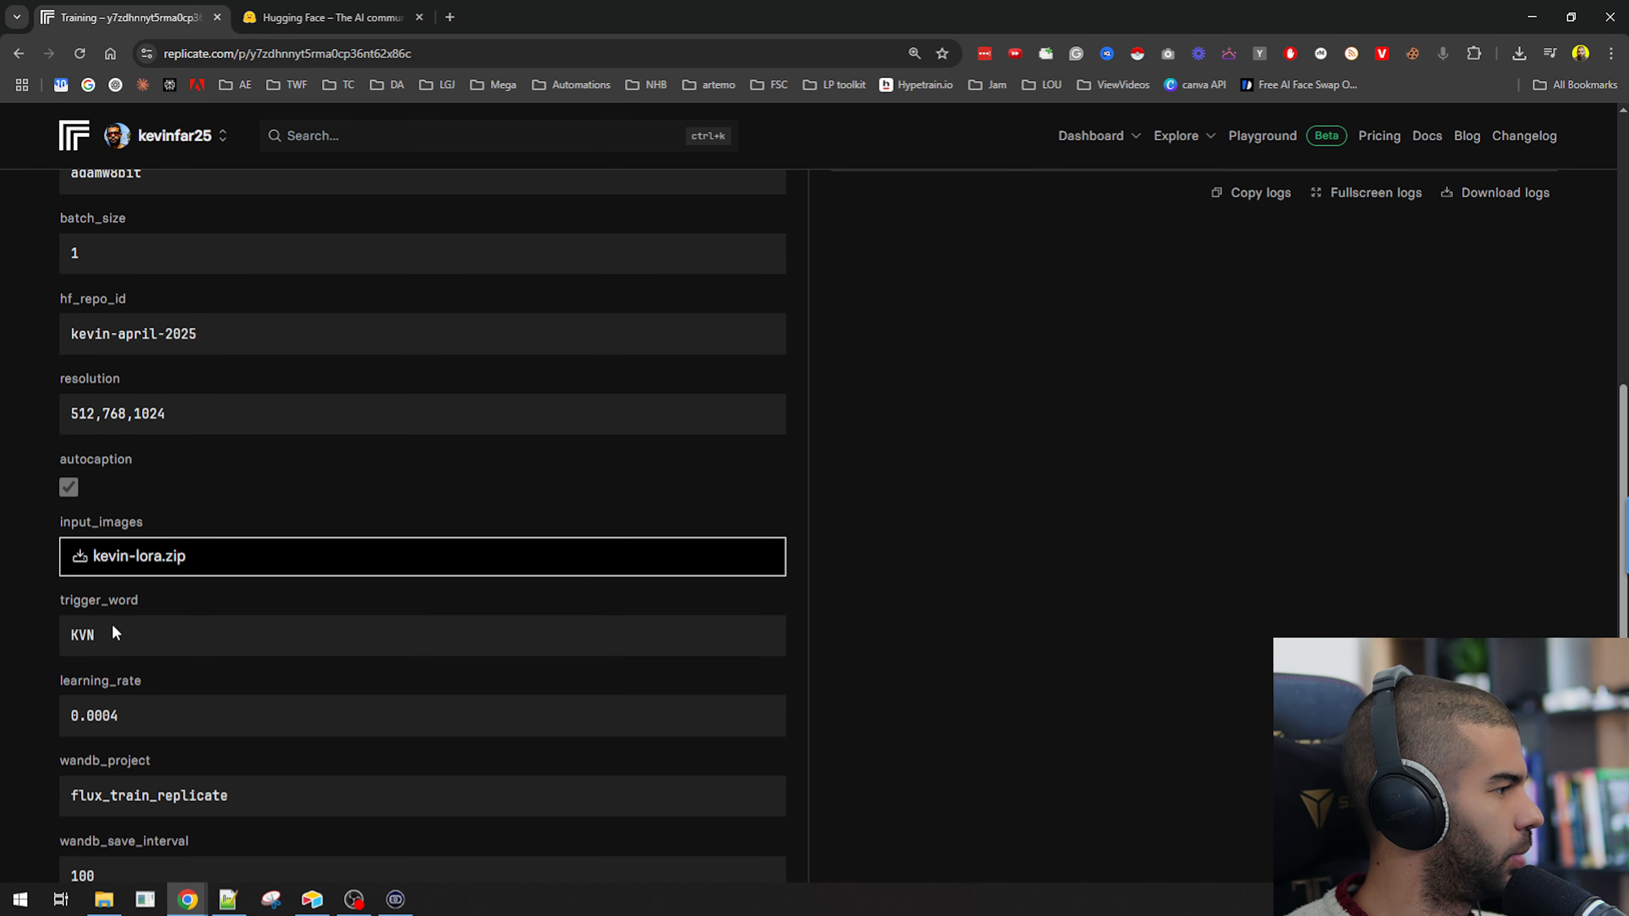
scroll(389, 689, "up", 8)
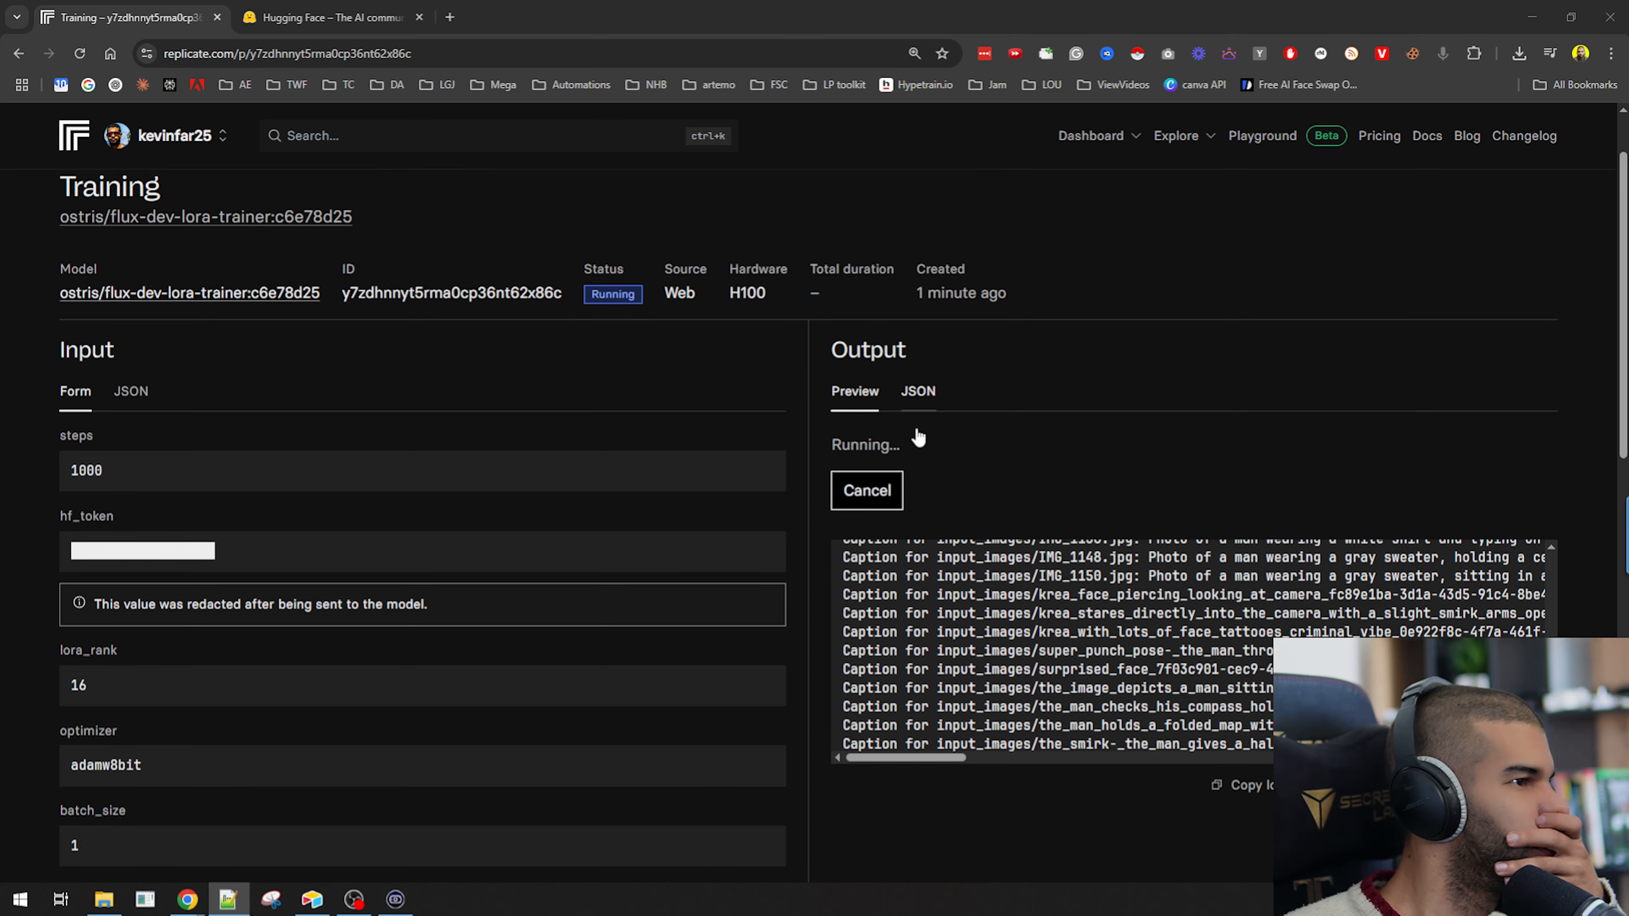
scroll(917, 436, "down", 7)
scroll(949, 452, "up", 5)
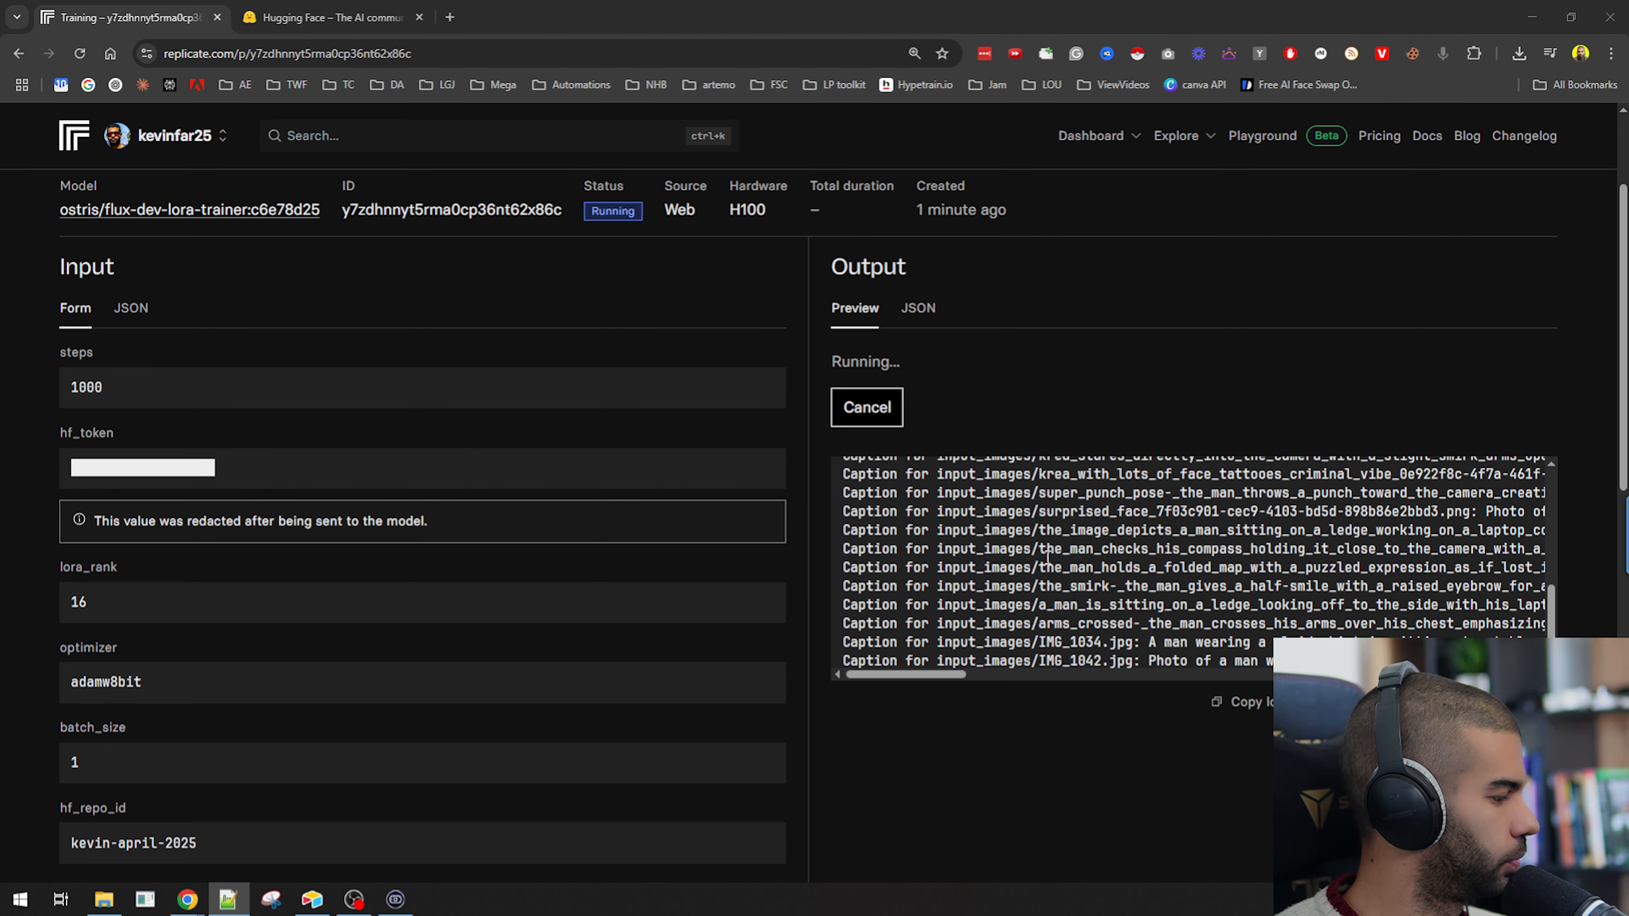
scroll(970, 670, "down", 8)
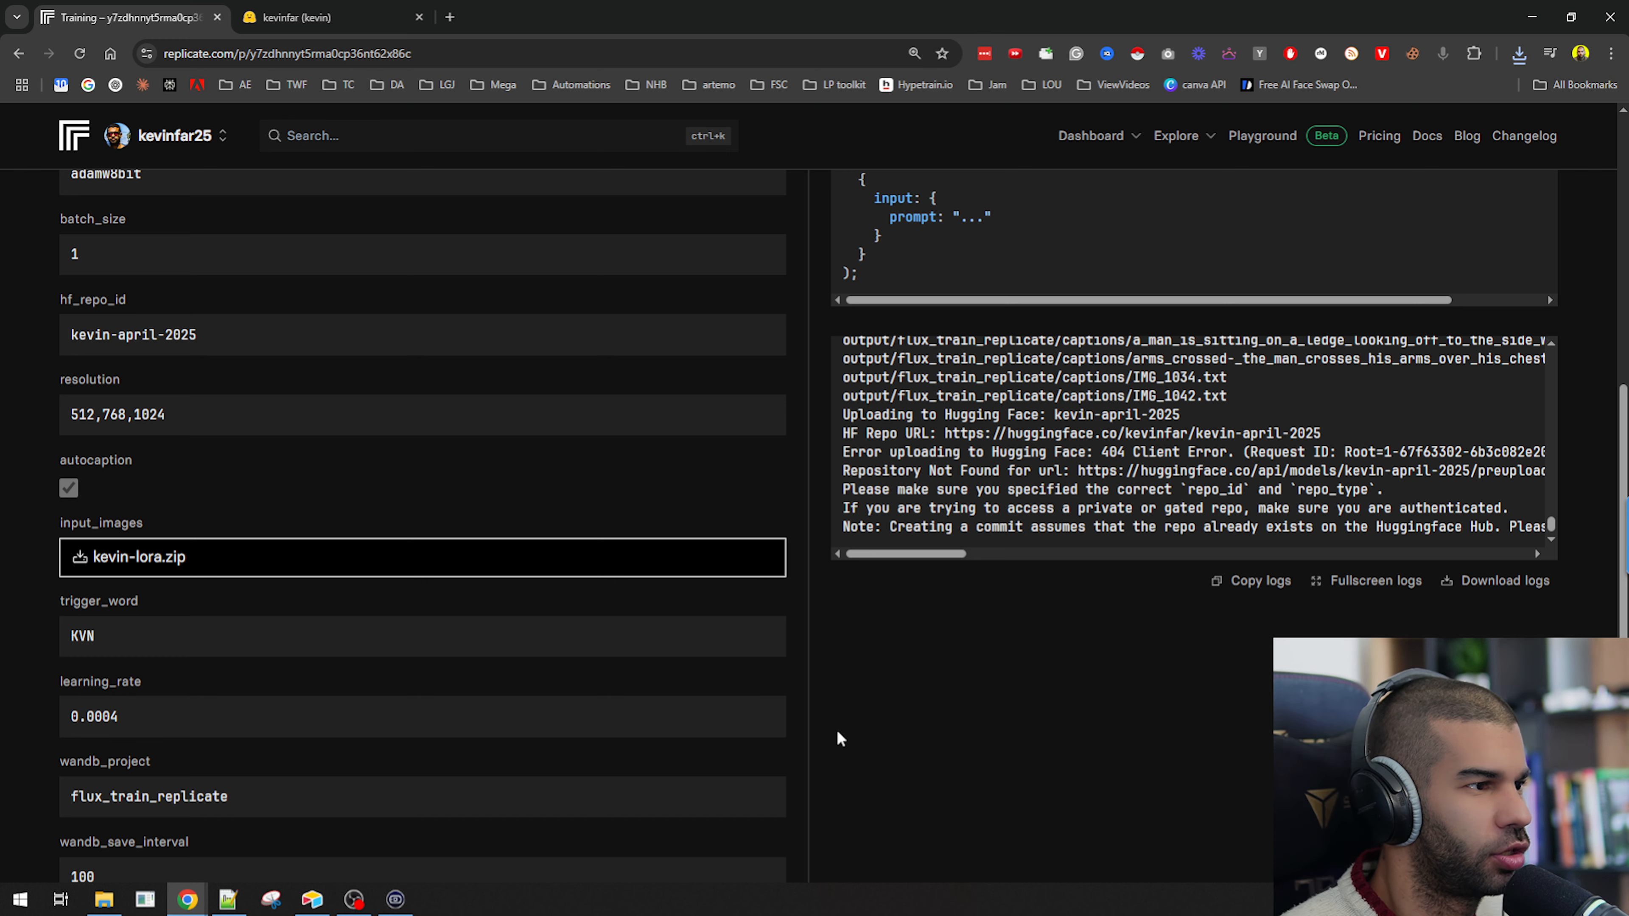
Examine the Hugging Face upload lines near the end of the training logs.
scroll(1517, 447, "up", 5)
mouse_move(1552, 520)
left_mouse_down()
mouse_move(1556, 359)
mouse_move(1545, 552)
left_mouse_up()
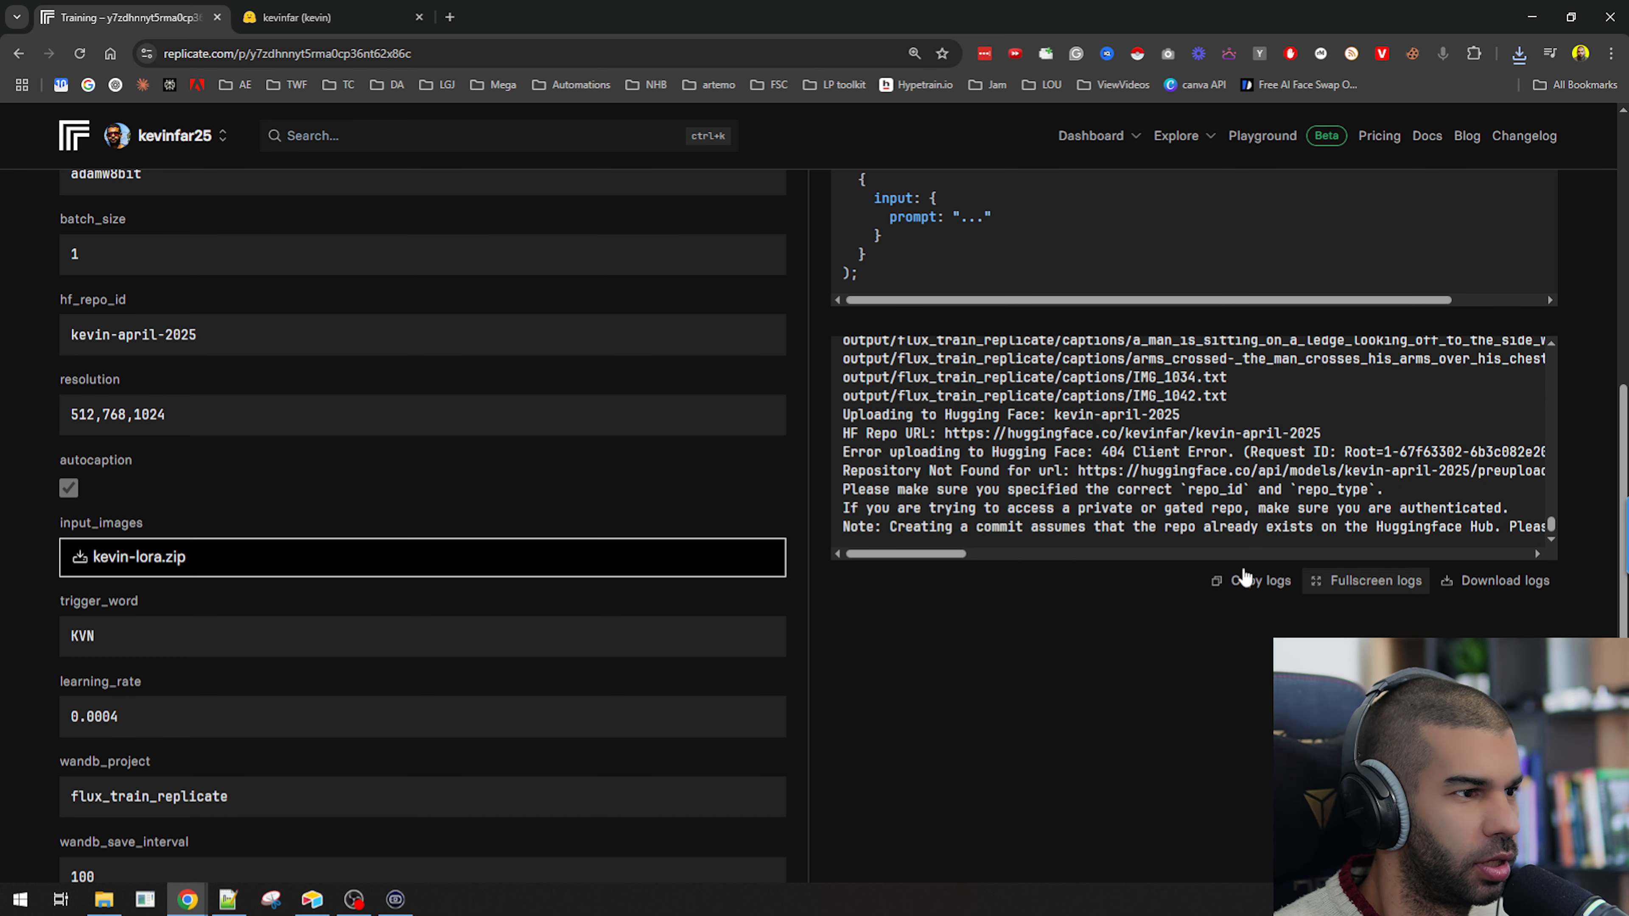
left_click_drag(889, 433, 1427, 445)
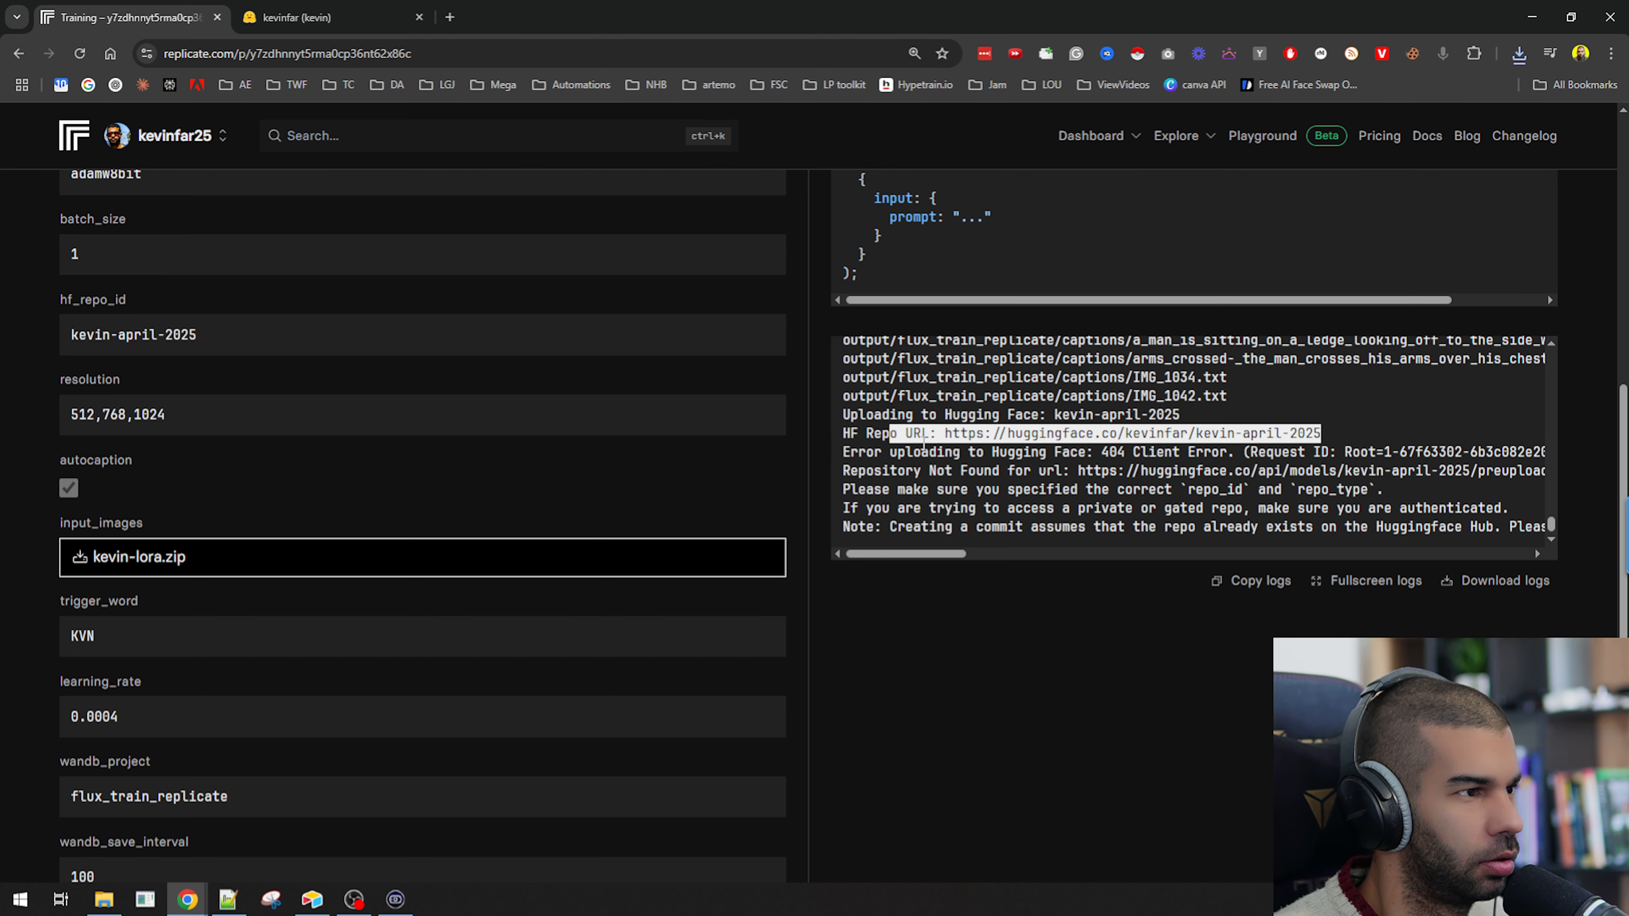
left_click(875, 438)
scroll(876, 449, "up", 3)
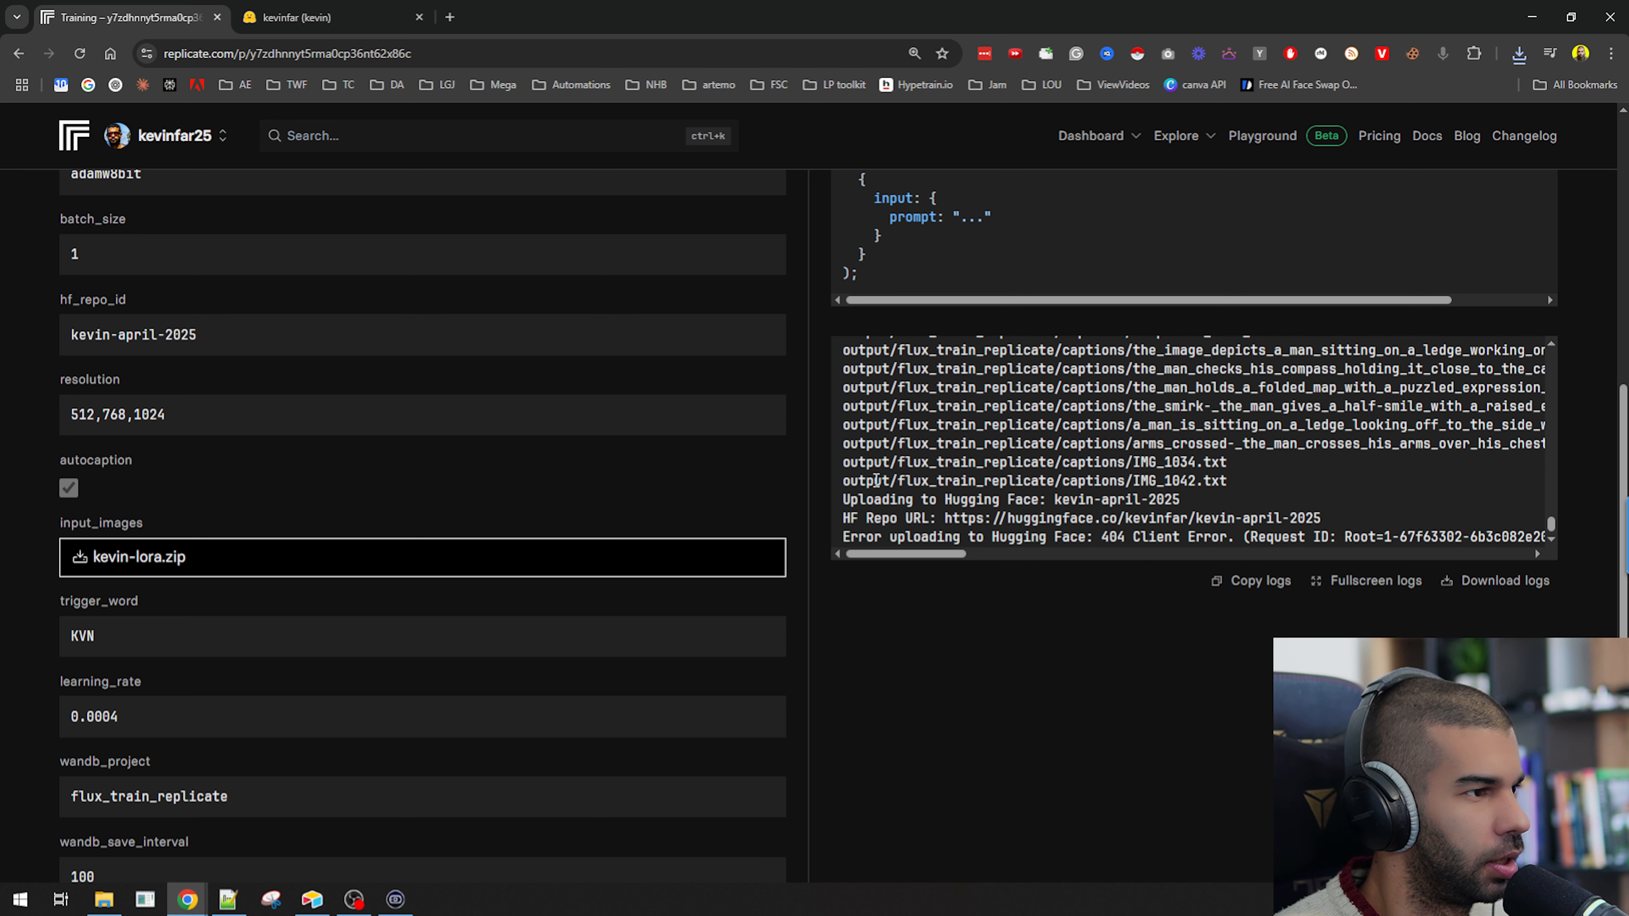
scroll(1004, 472, "down", 3)
left_click_drag(873, 414, 1126, 414)
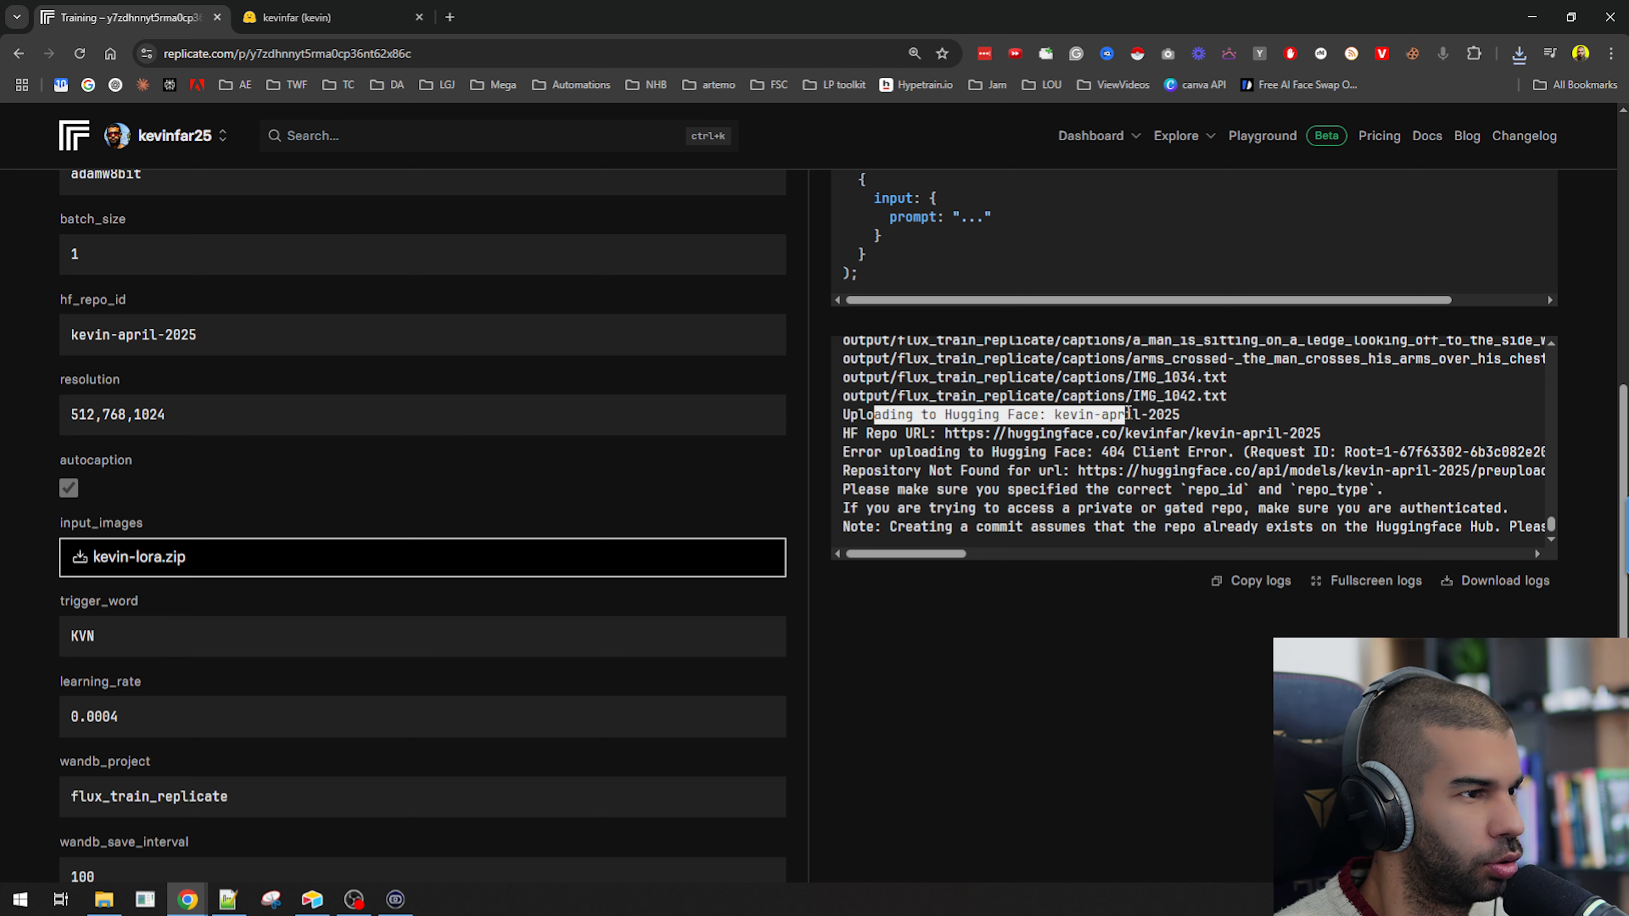
left_click(882, 433)
left_click_drag(859, 433, 970, 433)
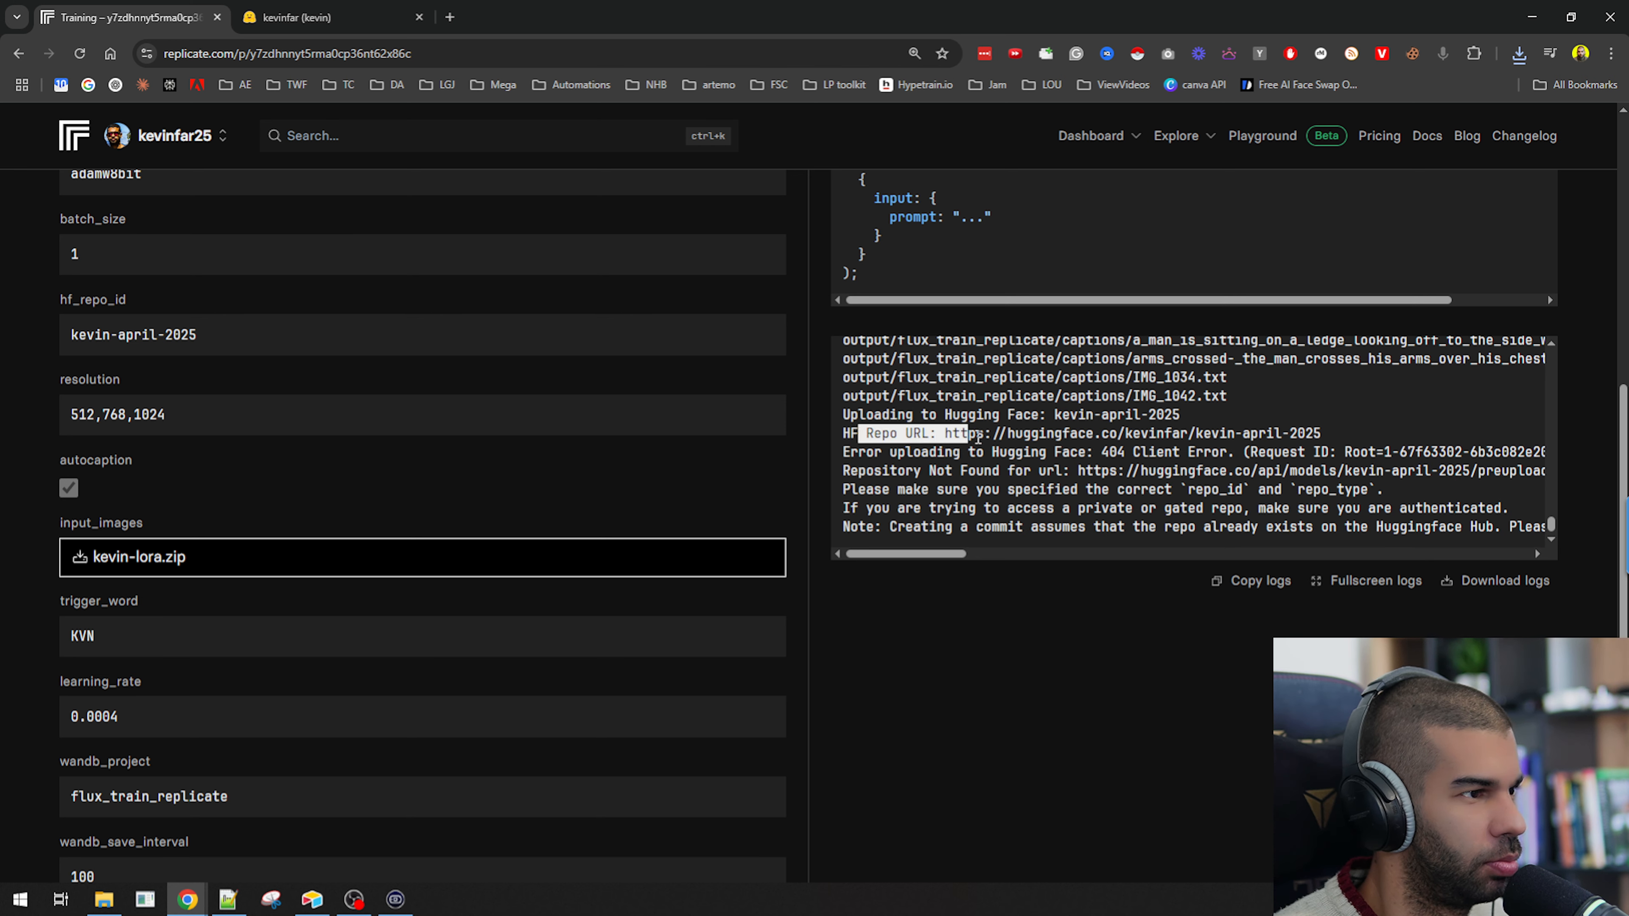
Examine the Hugging Face upload error lines in the training logs and the hf_repo_id setting.
left_click(1019, 434)
left_click_drag(1101, 434, 1281, 435)
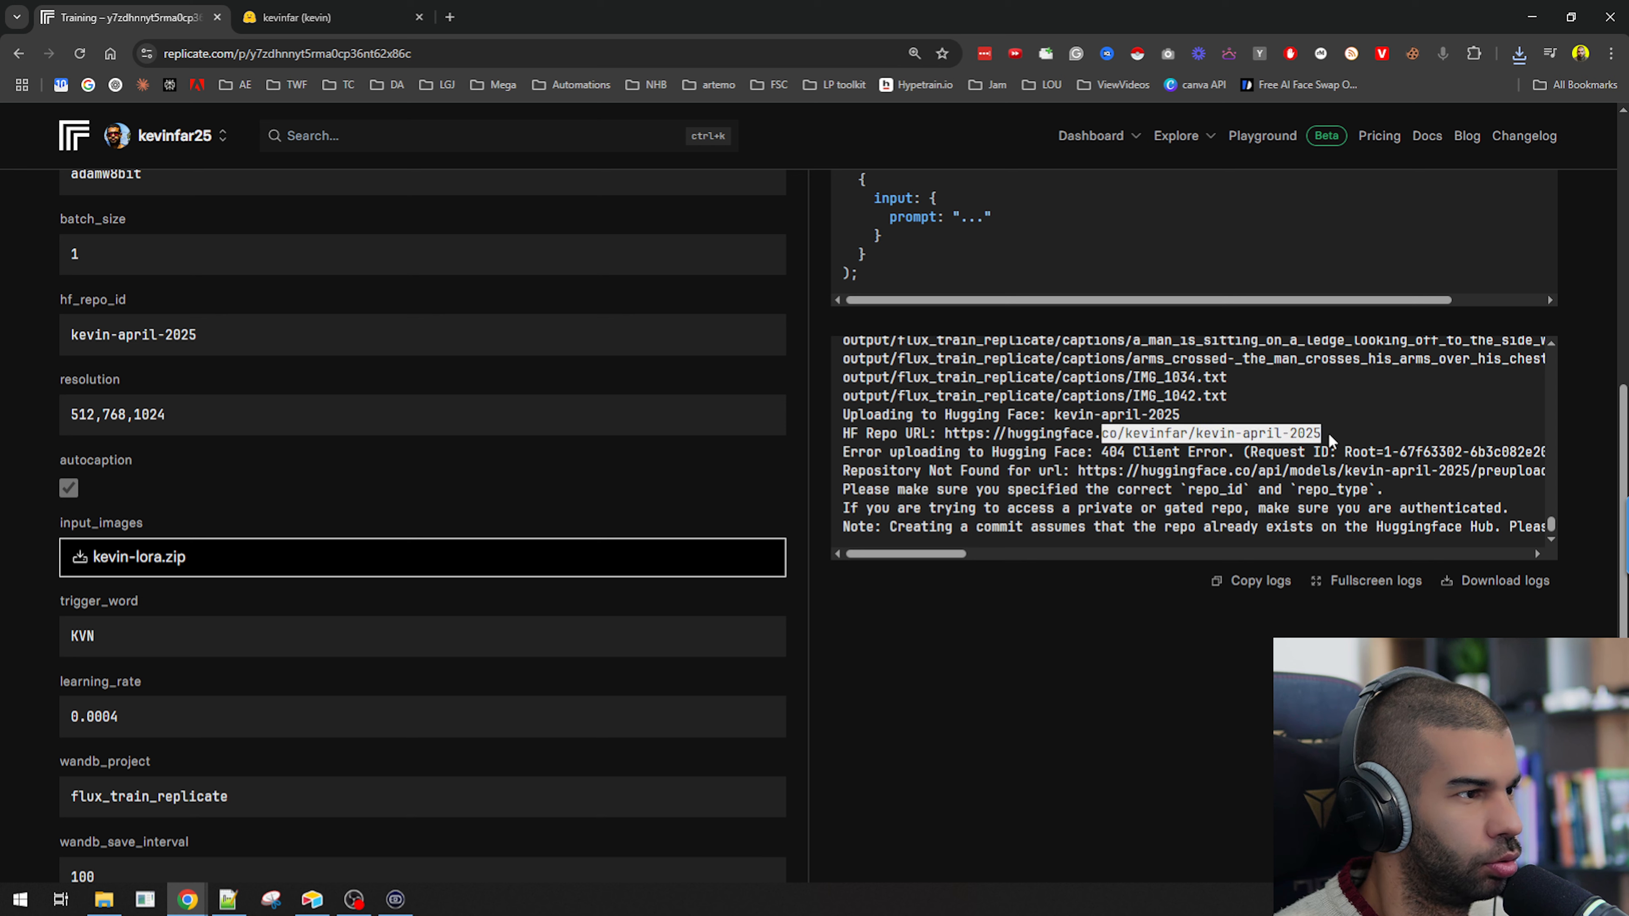
left_click_drag(882, 452, 1329, 456)
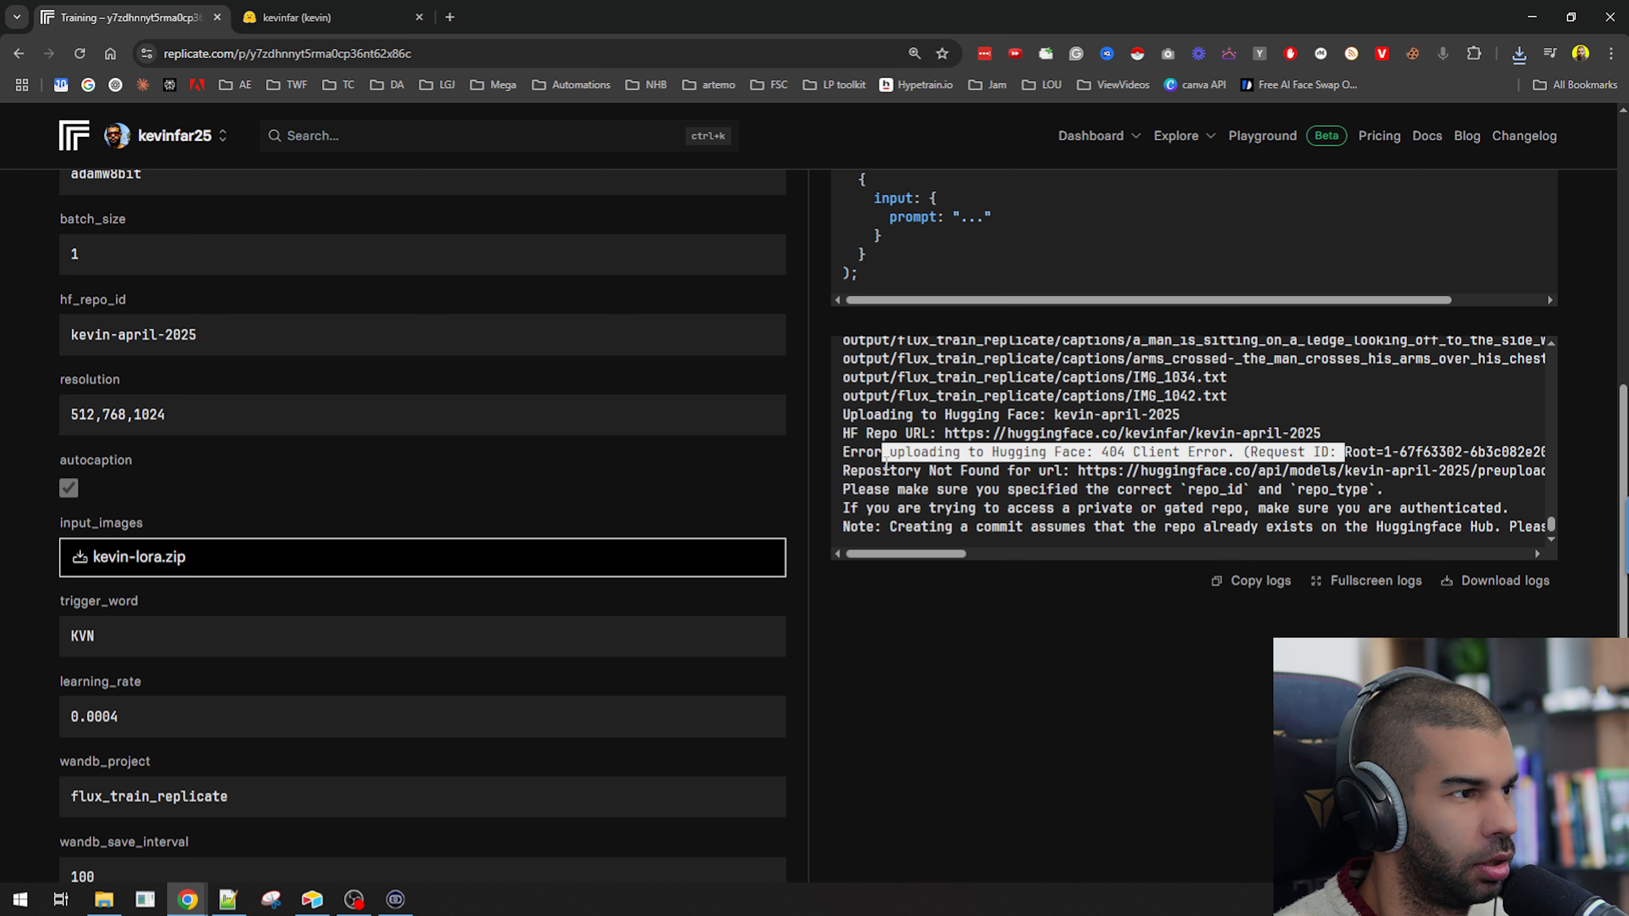
left_click_drag(866, 470, 1407, 471)
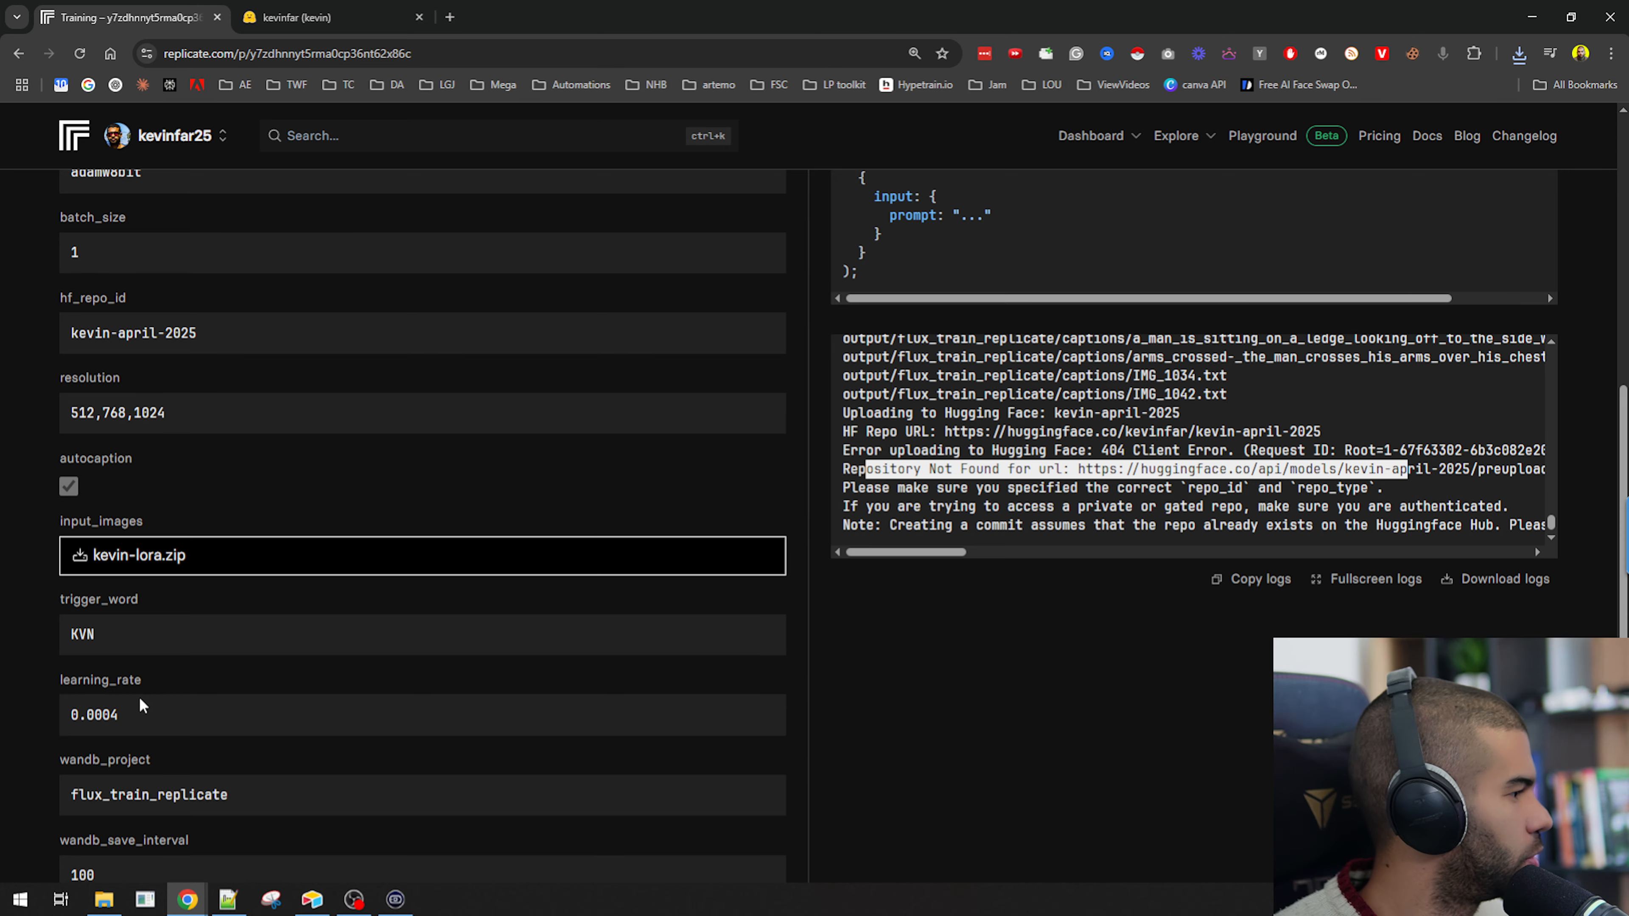
scroll(133, 676, "down", 6)
scroll(191, 640, "up", 8)
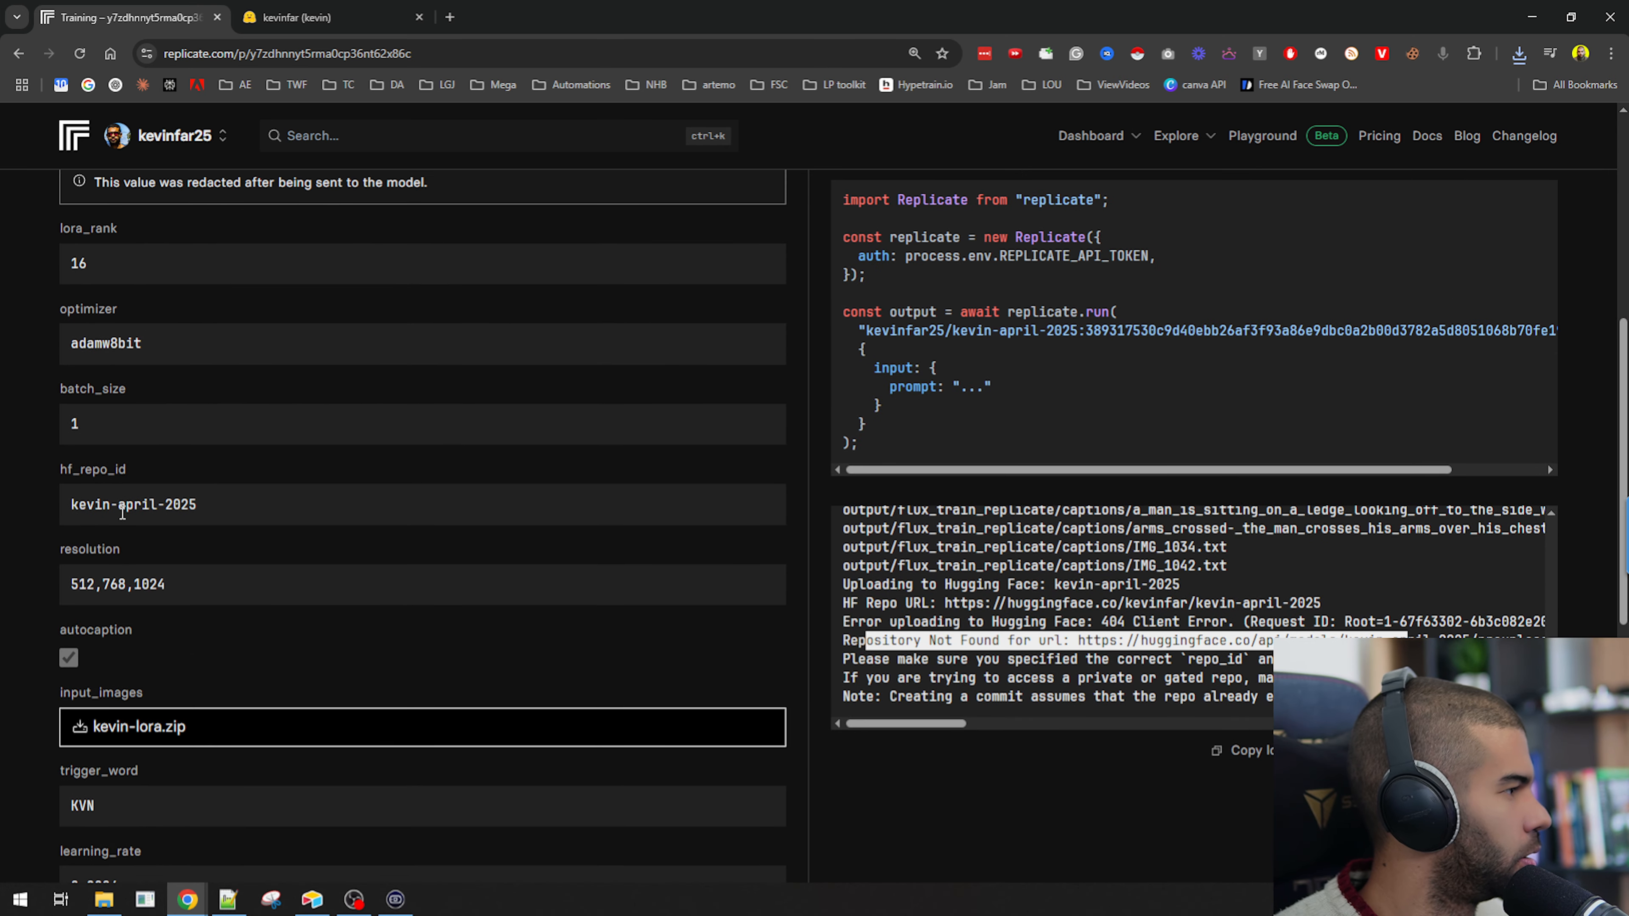
left_click_drag(68, 470, 177, 471)
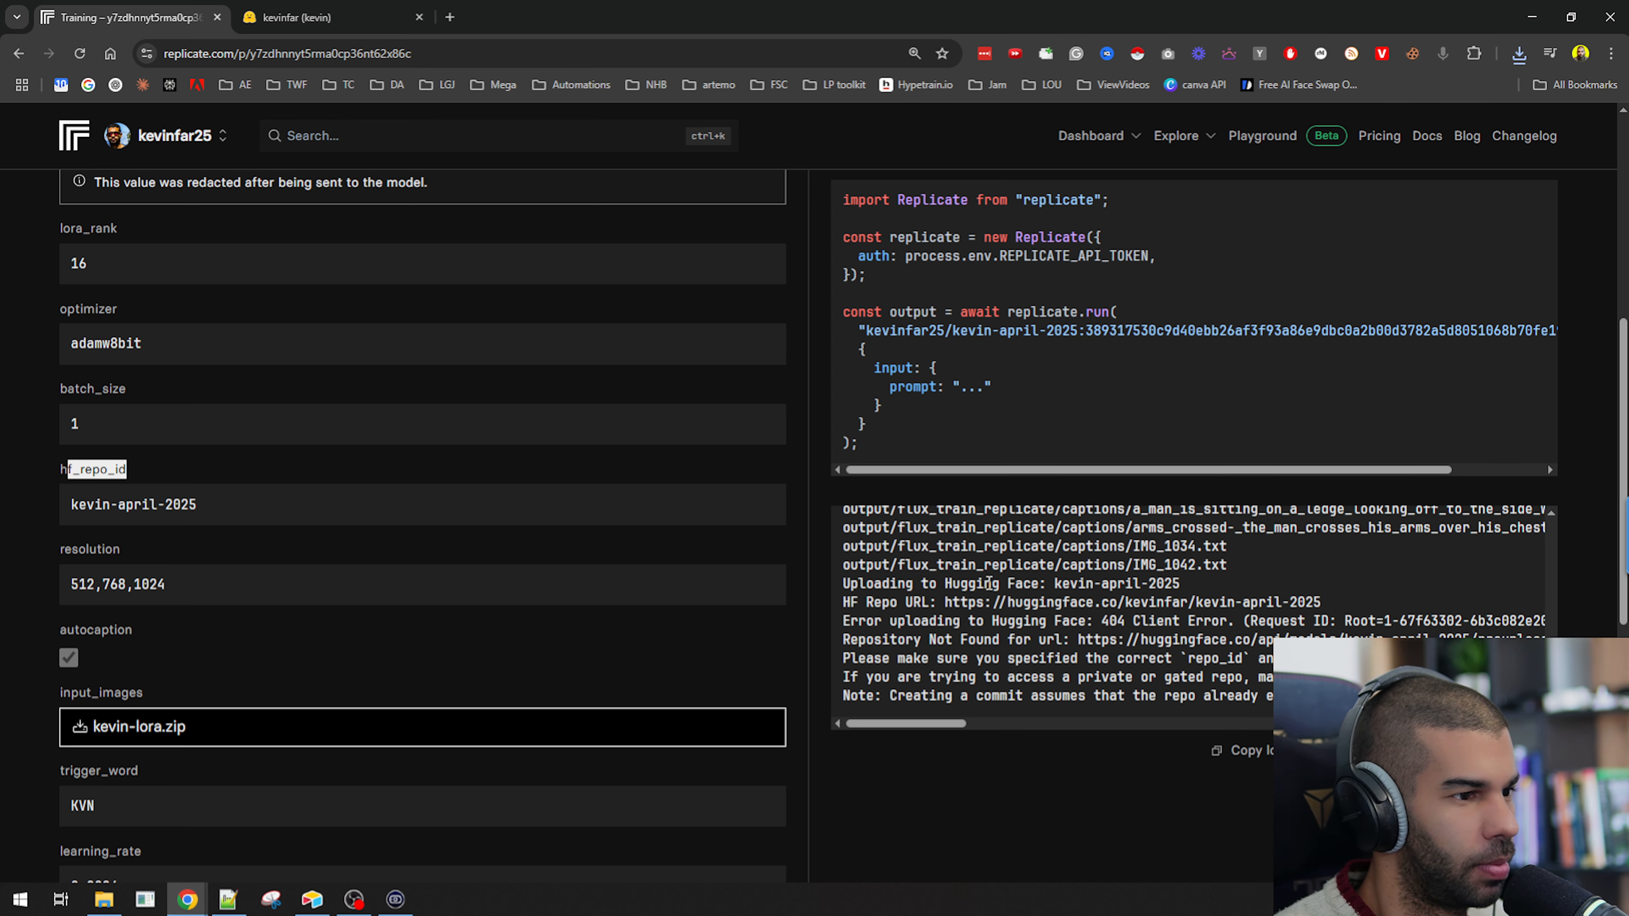
Compare the hf_repo_id with the kevin-april-2025 repository on the Hugging Face profile and open that repository.
left_click(301, 17)
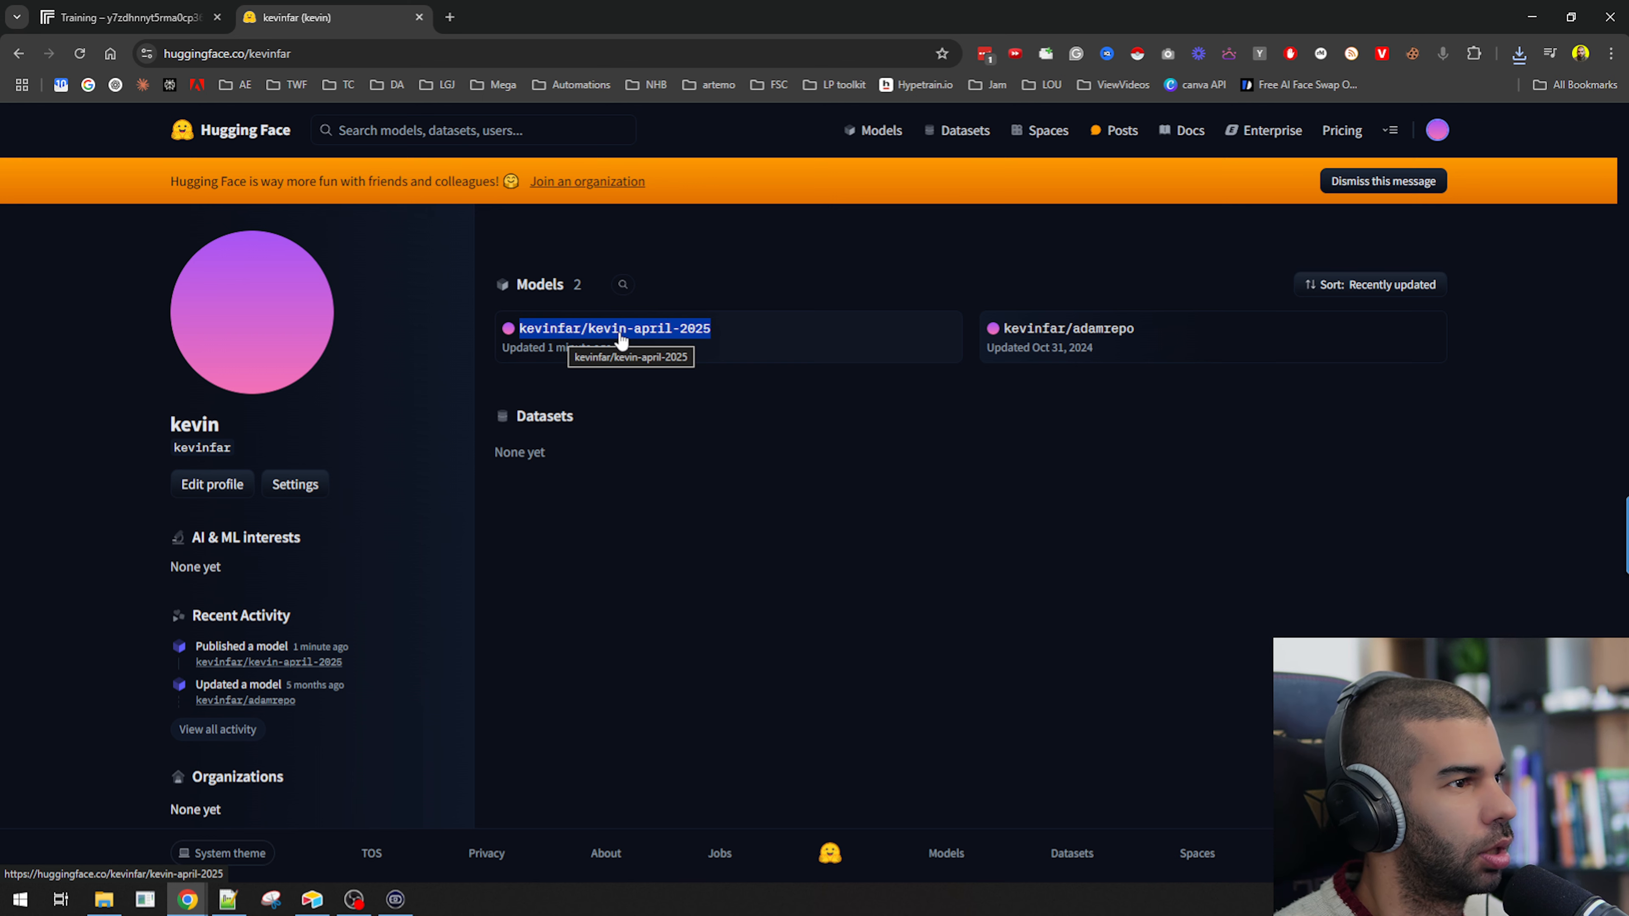
left_click(229, 34)
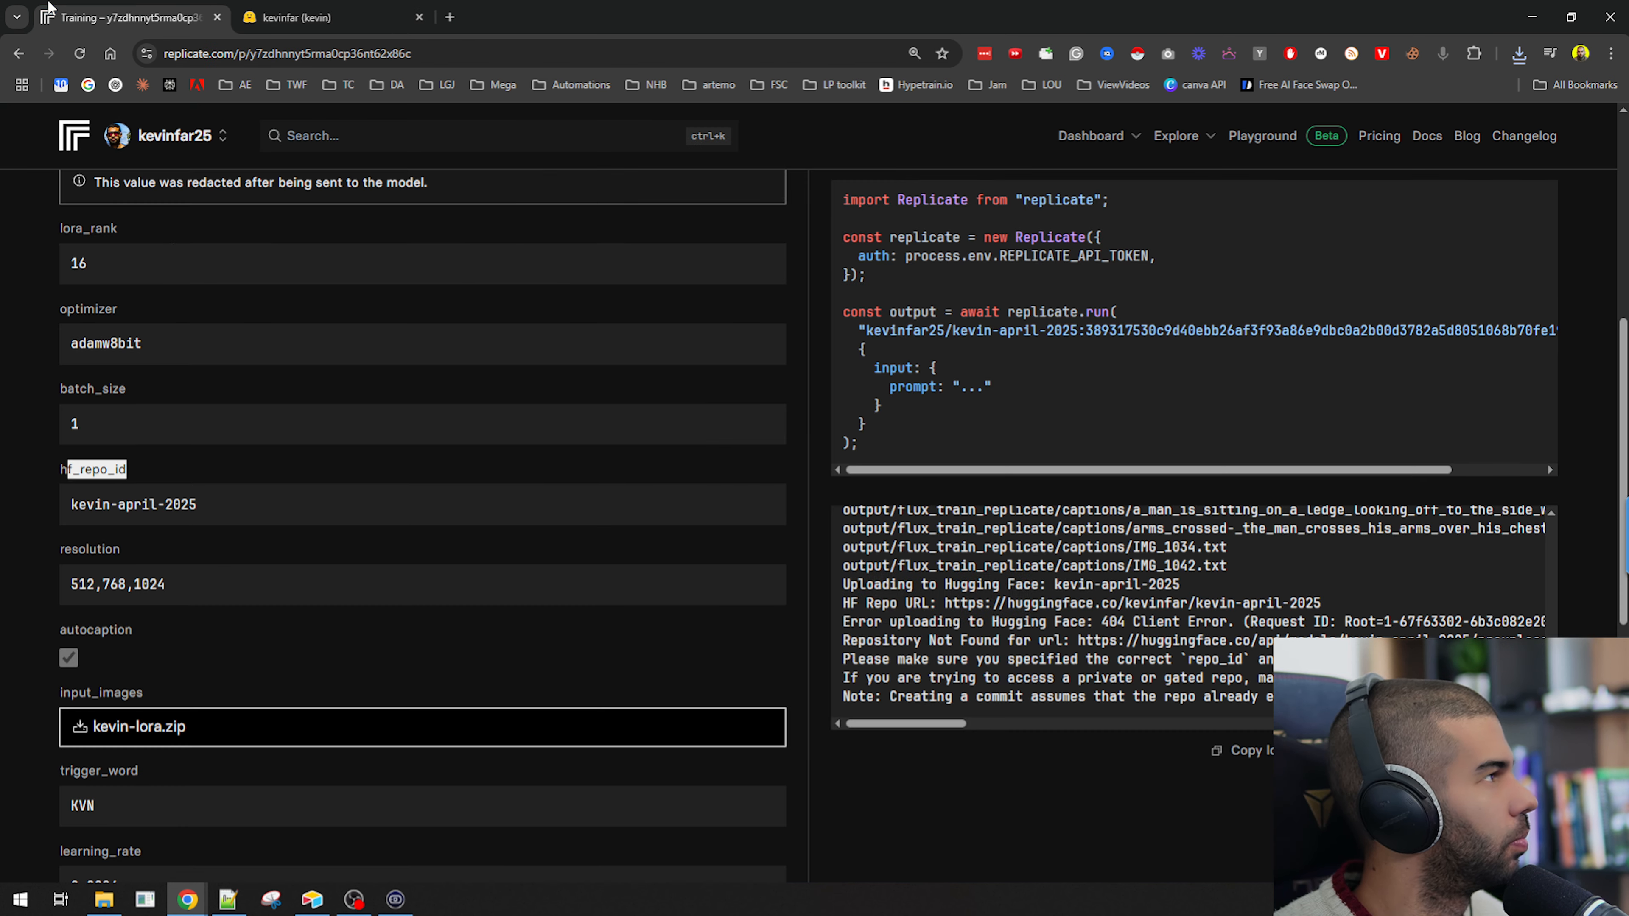
left_click_drag(61, 467, 127, 472)
left_click(211, 504)
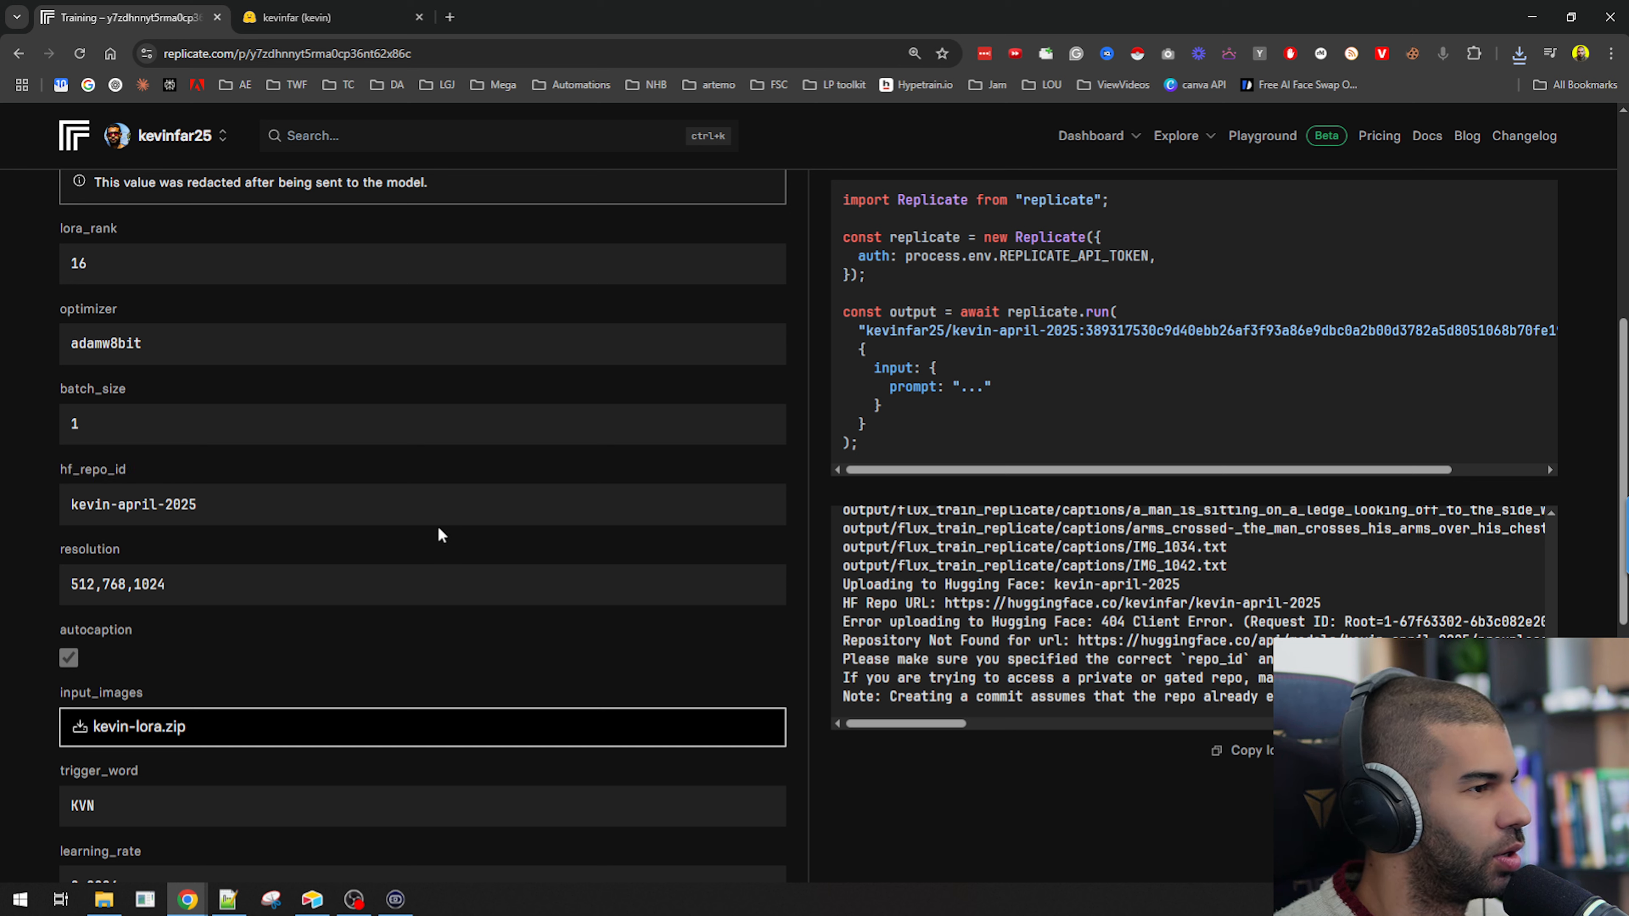
left_click(354, 8)
left_click(719, 381)
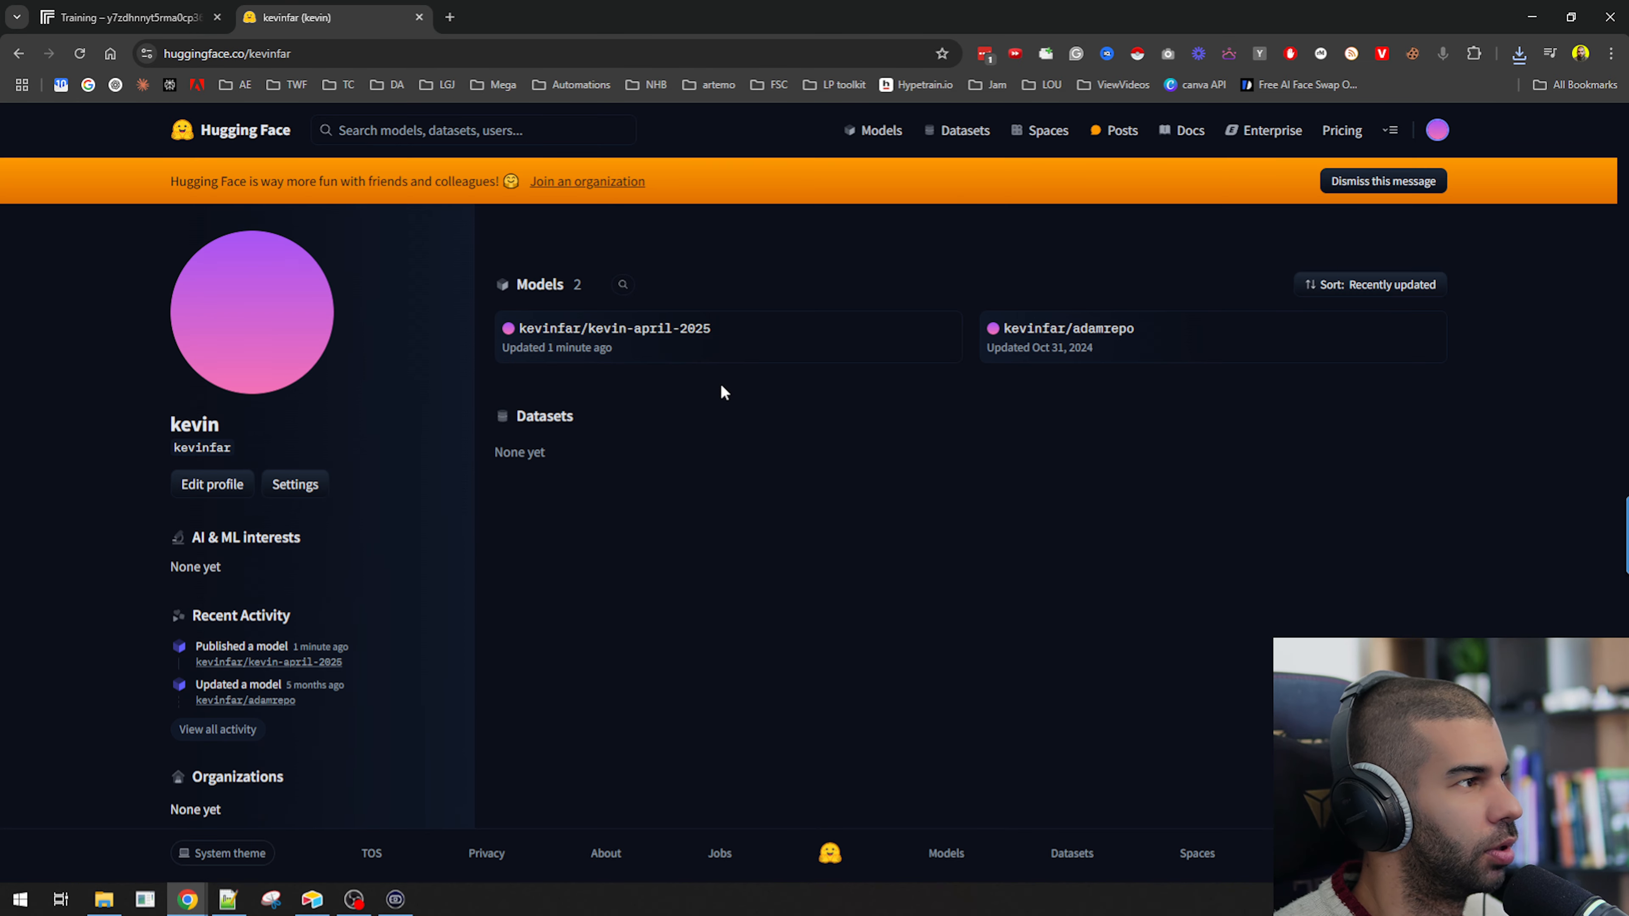
left_click(629, 340)
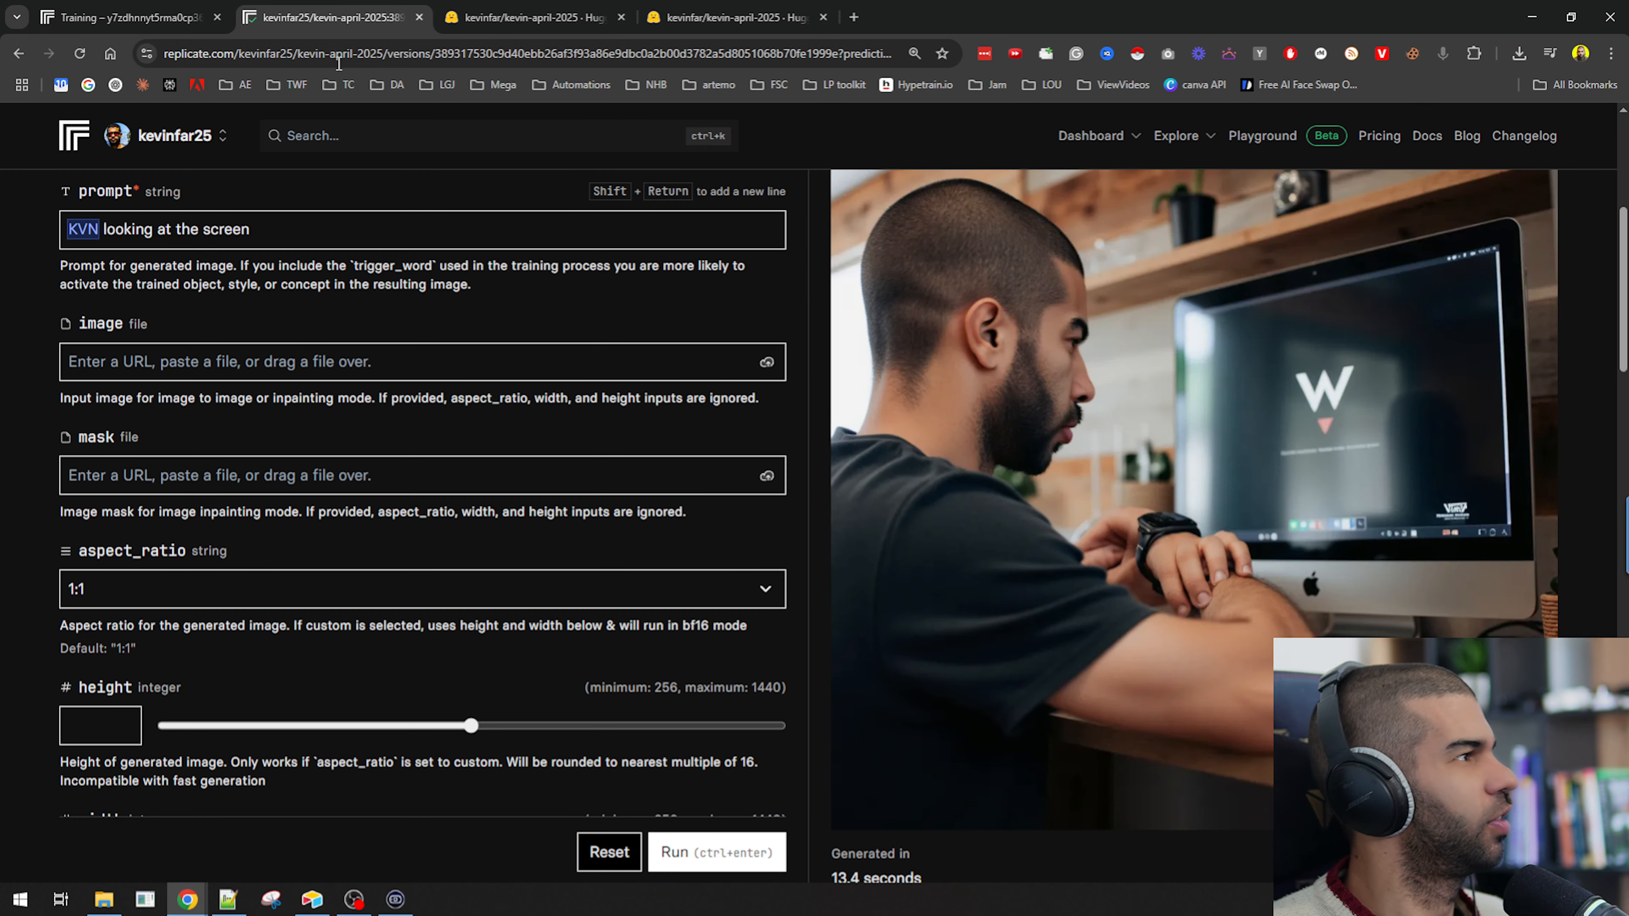
Review the training run's status and the Hugging Face upload error in its logs.
left_click(185, 20)
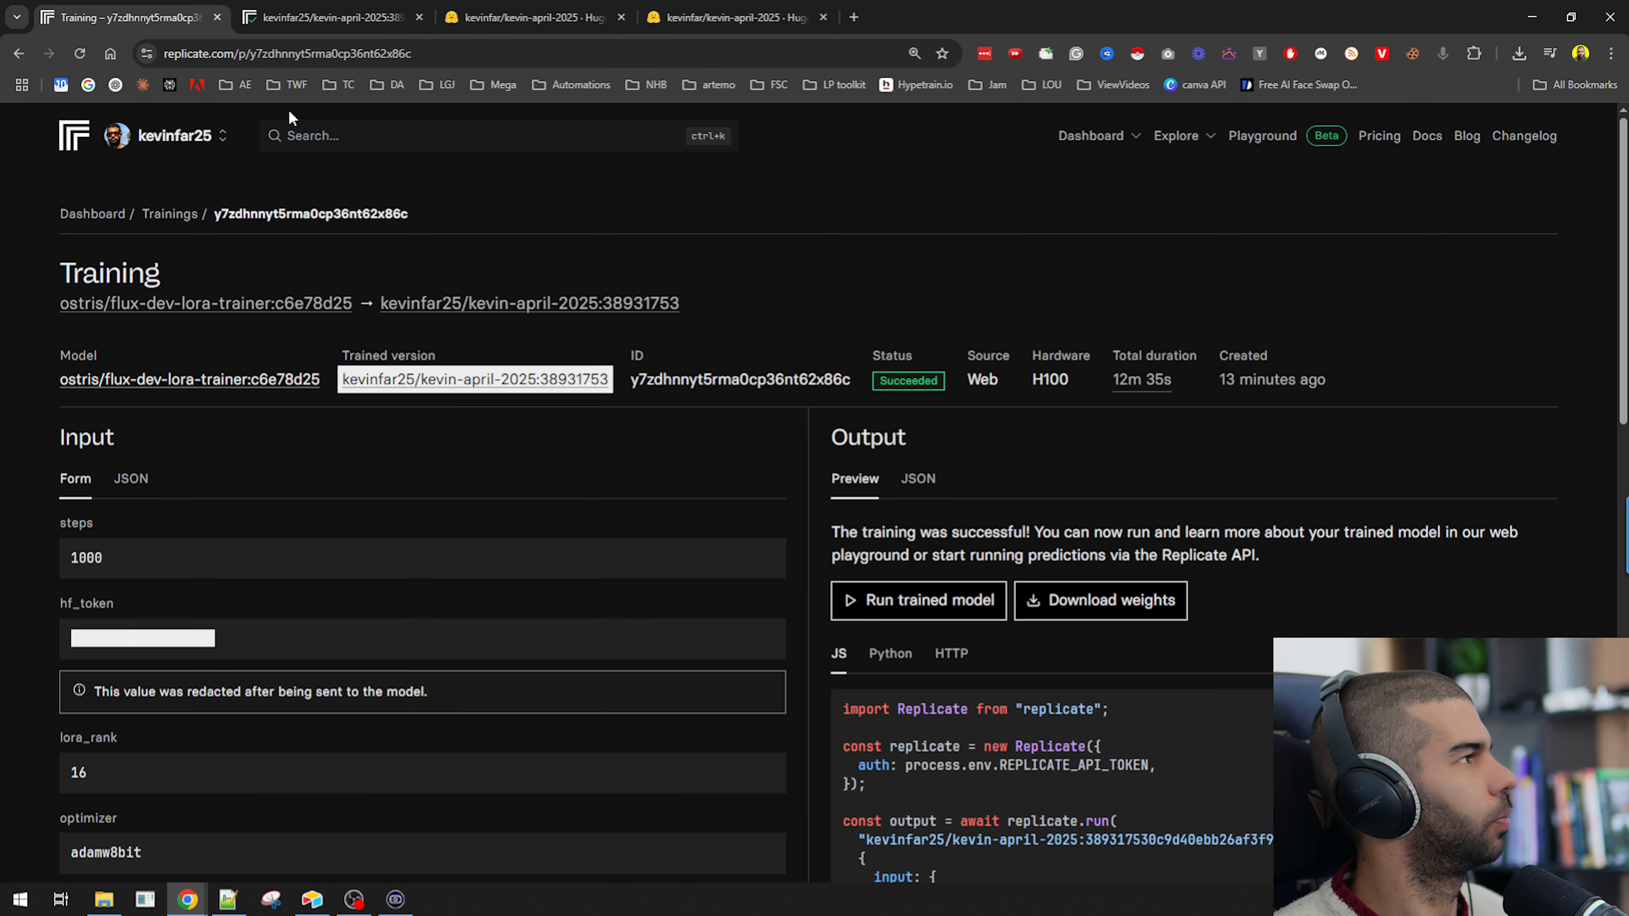
scroll(1094, 572, "down", 7)
left_click(998, 599)
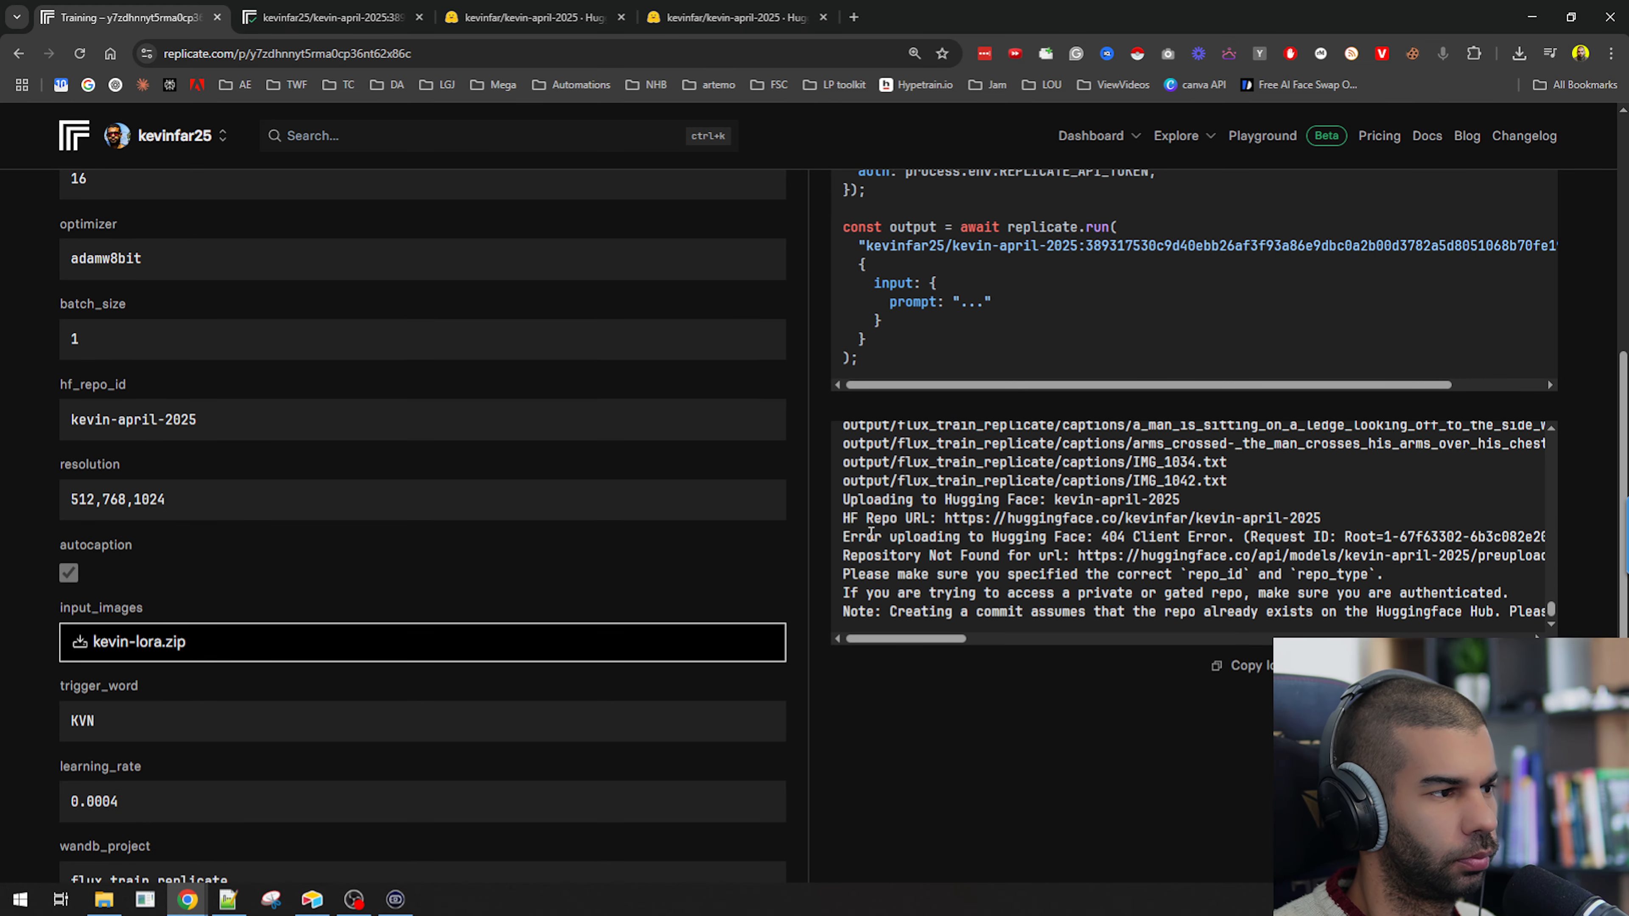
left_click_drag(878, 538, 1116, 602)
scroll(859, 664, "up", 7)
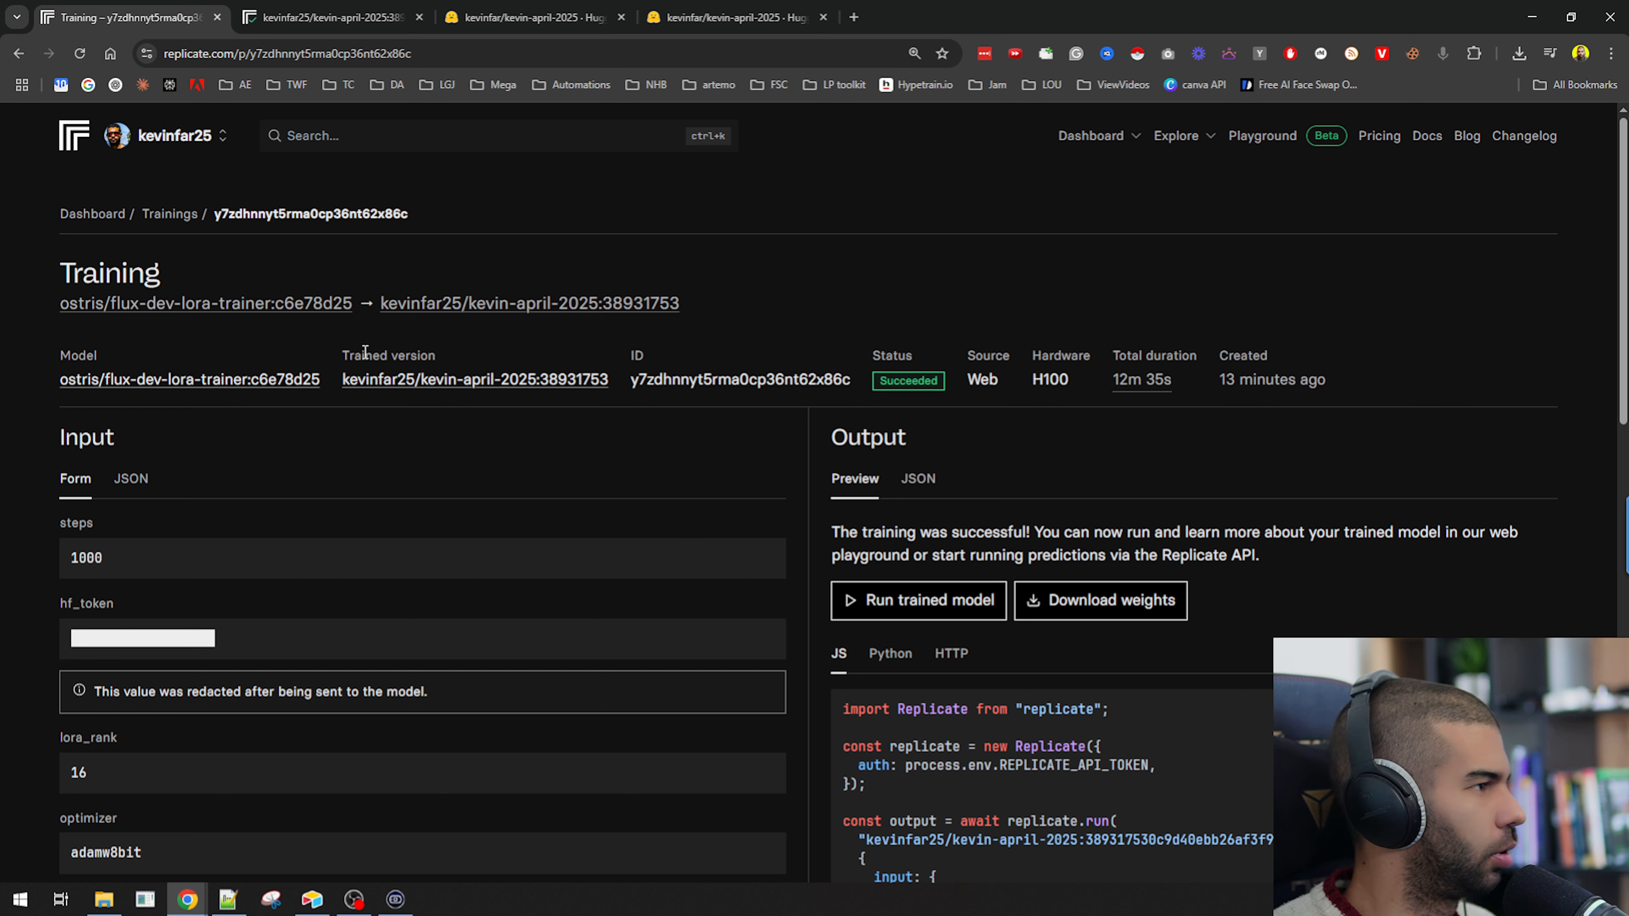
left_click_drag(879, 381, 933, 377)
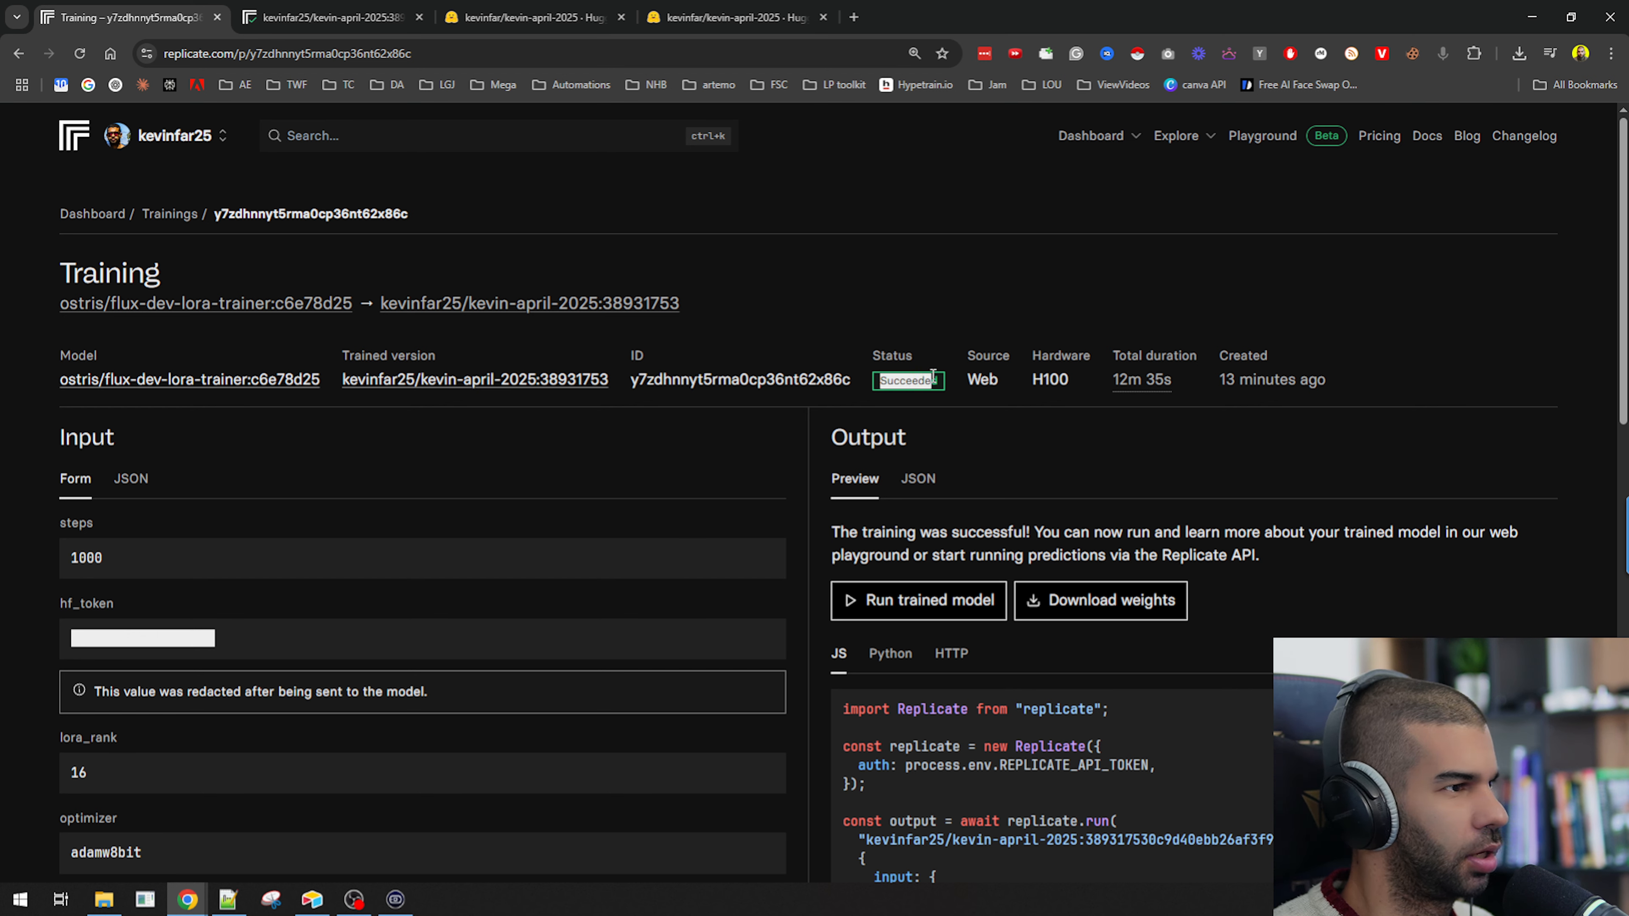
mouse_move(1142, 386)
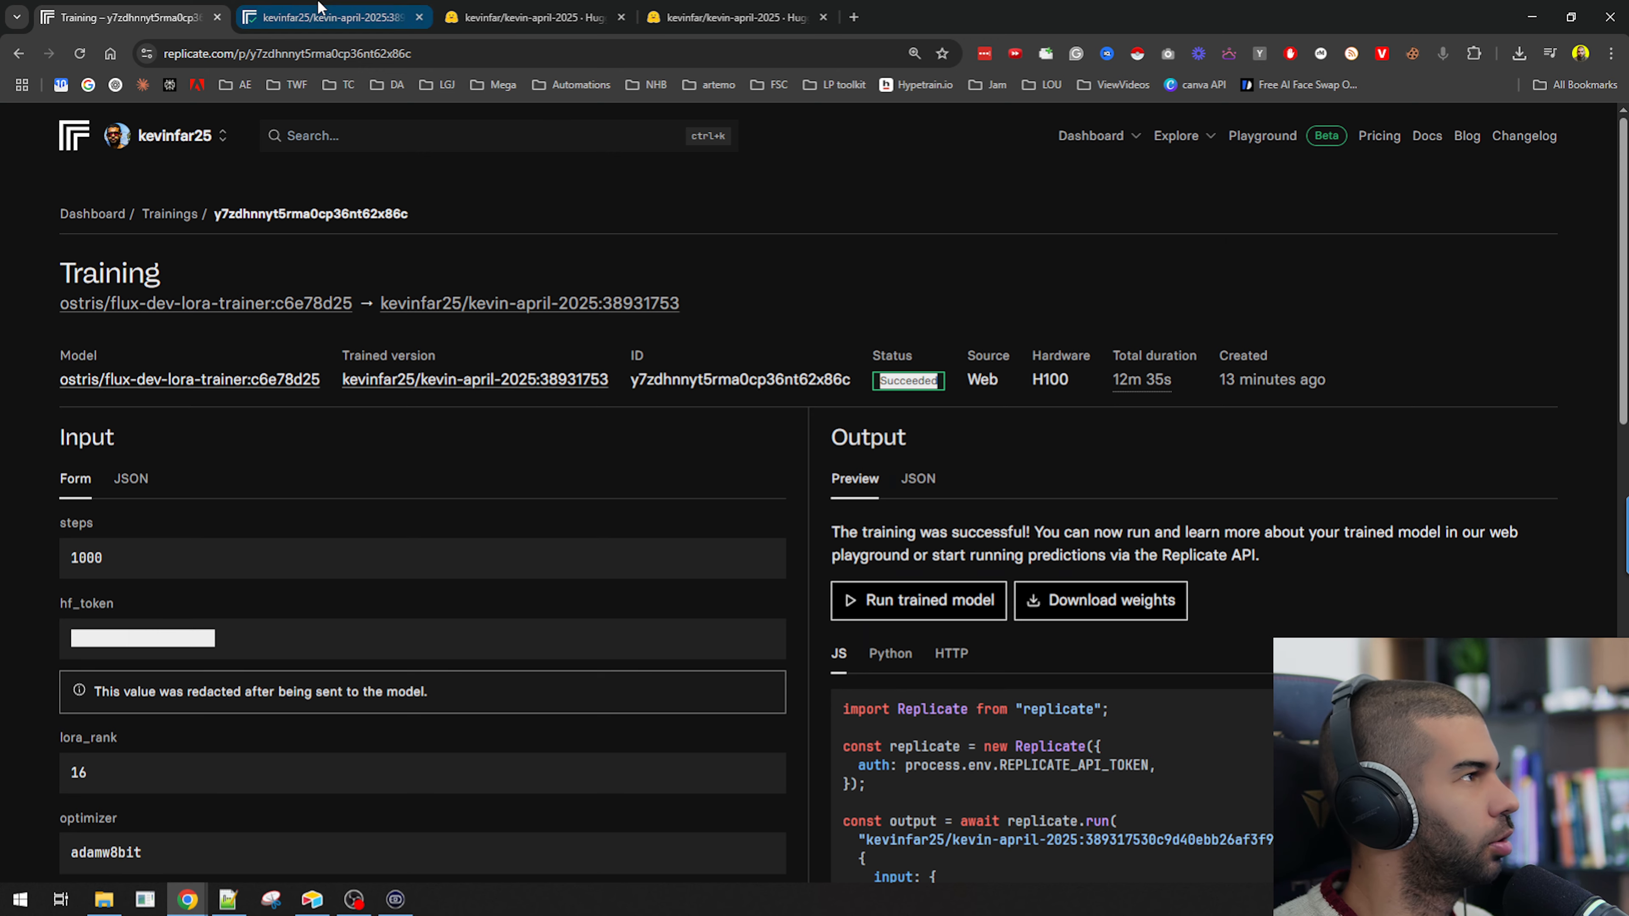
In the trained model's playground, change the prompt to "KVN in a superman suit" and run a prediction.
left_click(327, 17)
scroll(394, 405, "up", 7)
scroll(93, 614, "down", 1)
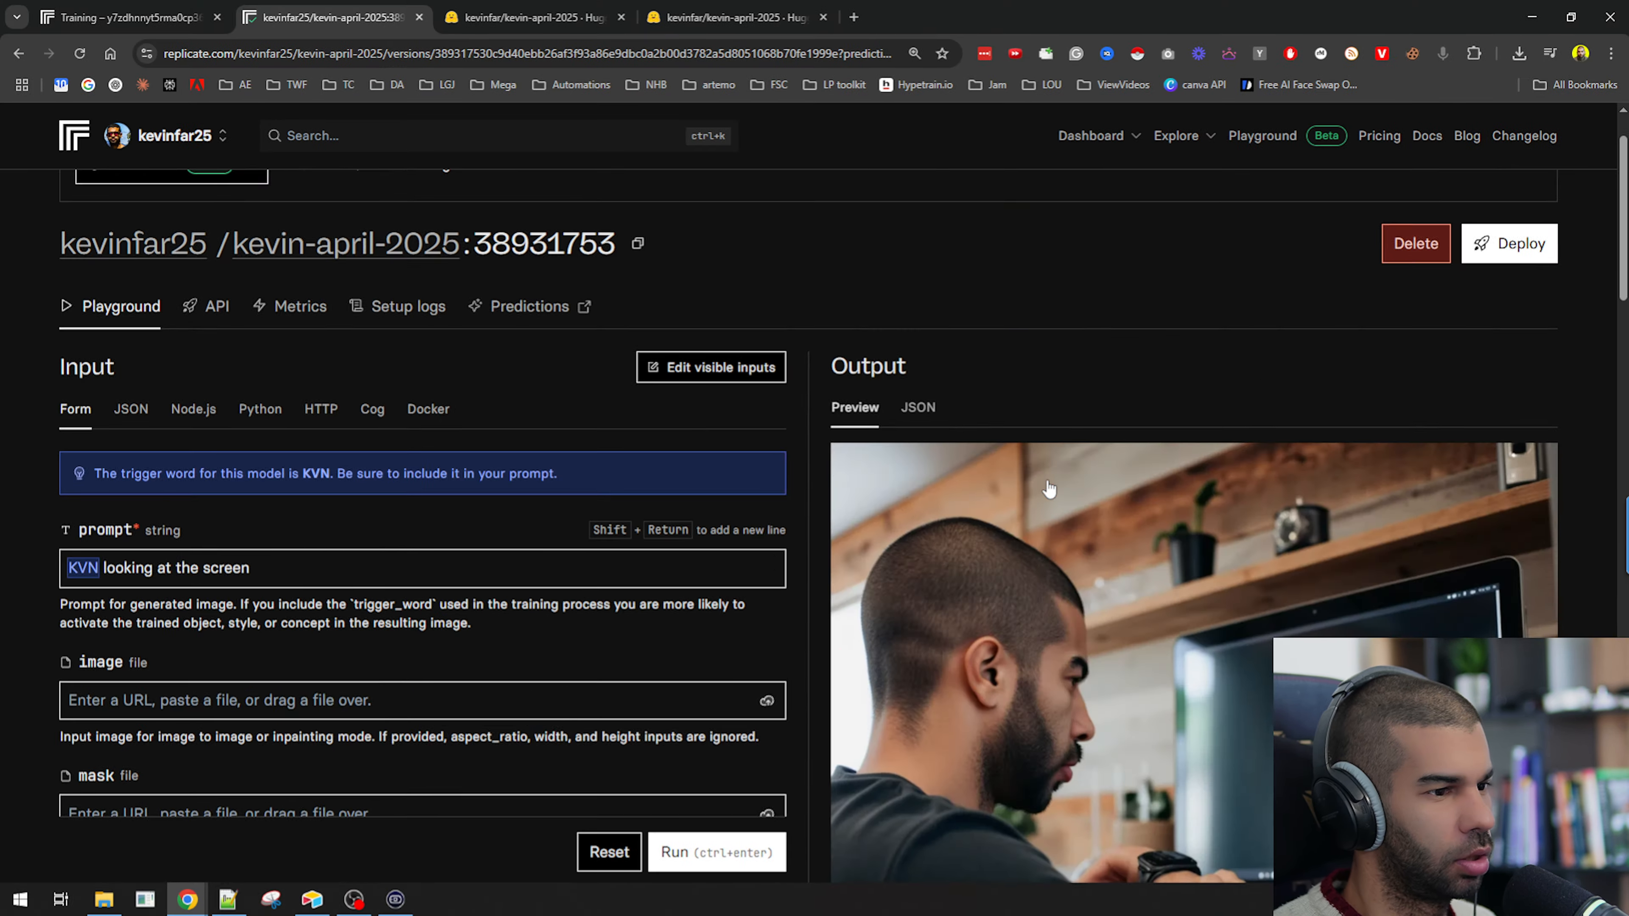
scroll(1049, 489, "down", 4)
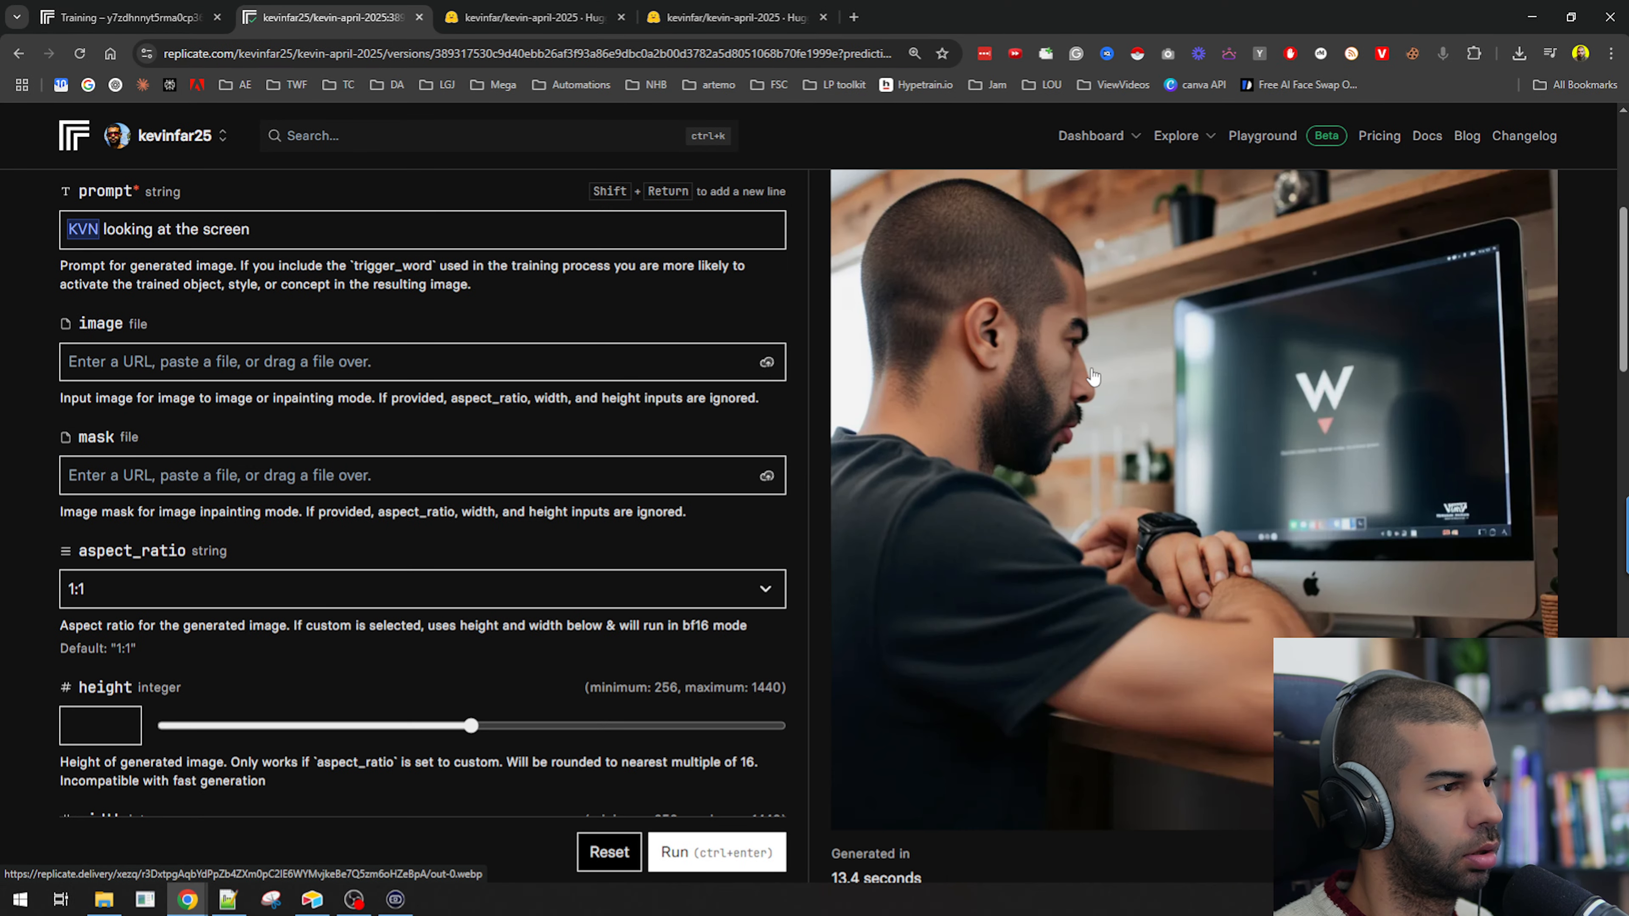
scroll(1261, 524, "up", 2)
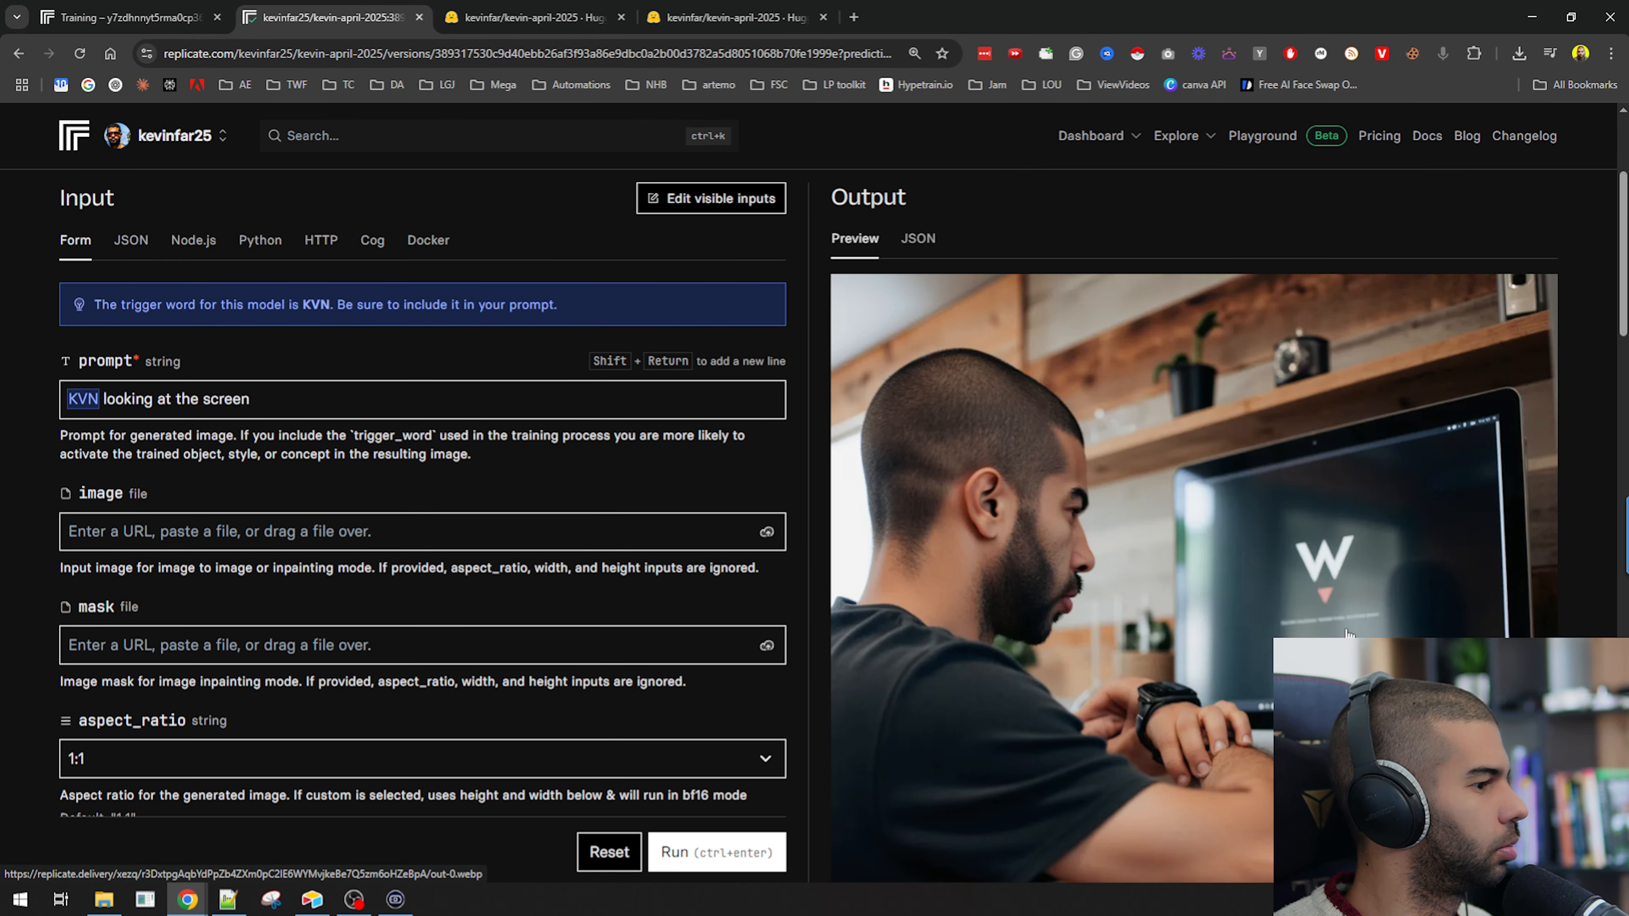
scroll(1061, 532, "down", 3)
scroll(1061, 532, "up", 3)
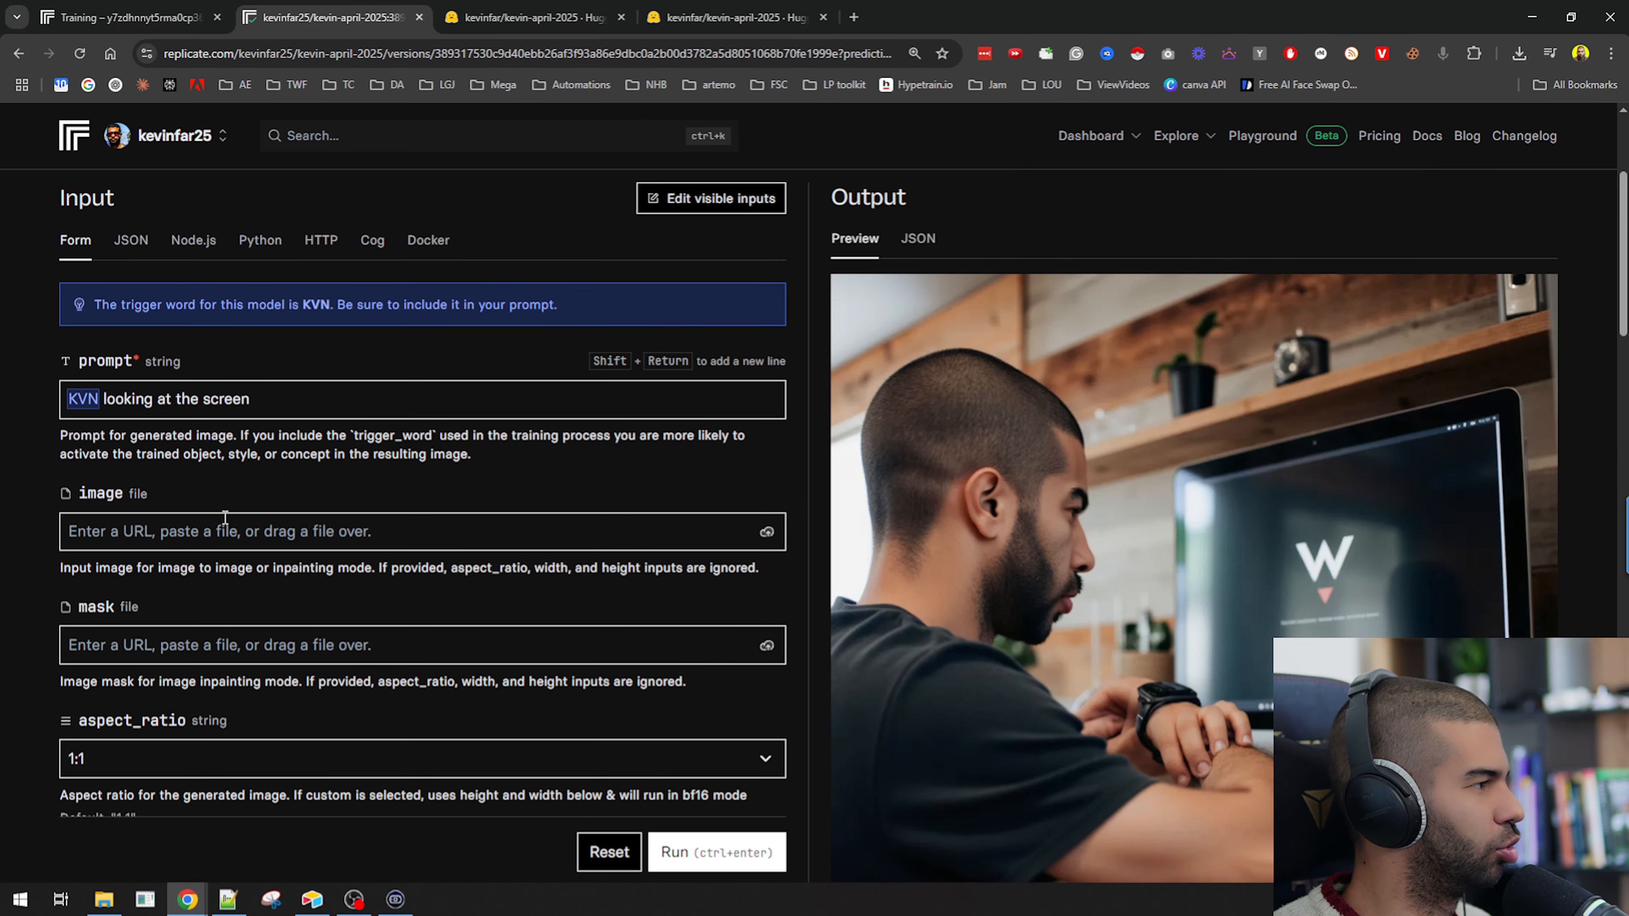
left_click(289, 396)
key("ctrl+BackSpace")
key("ctrl+BackSpace")
key("ctrl+BackSpace")
key("ctrl+BackSpace")
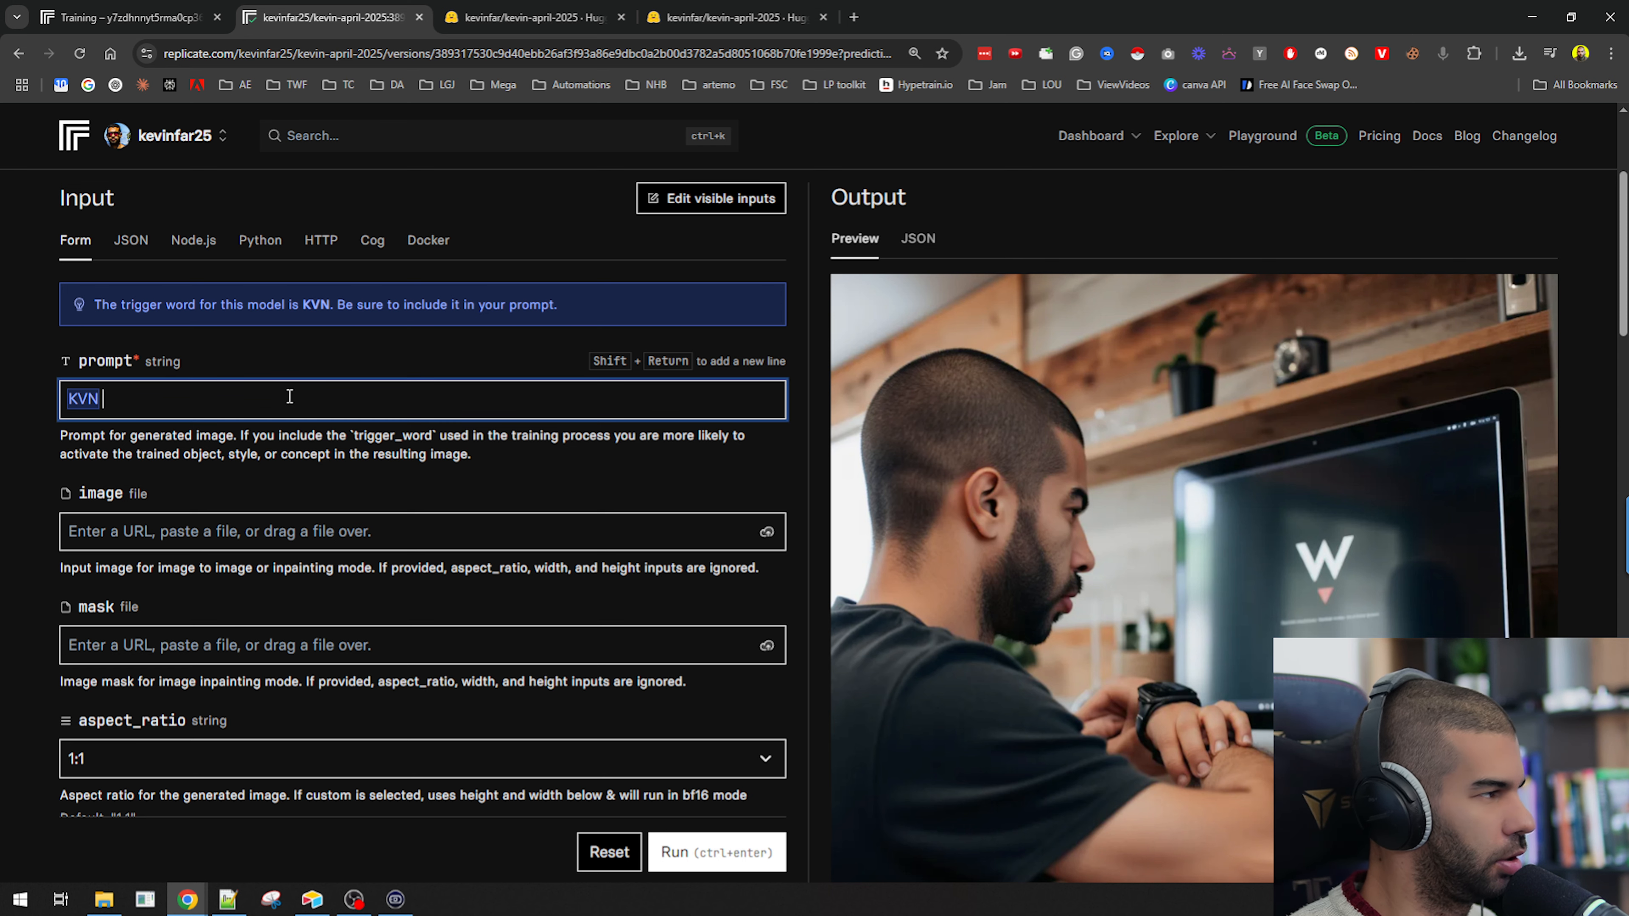
type("in a superma")
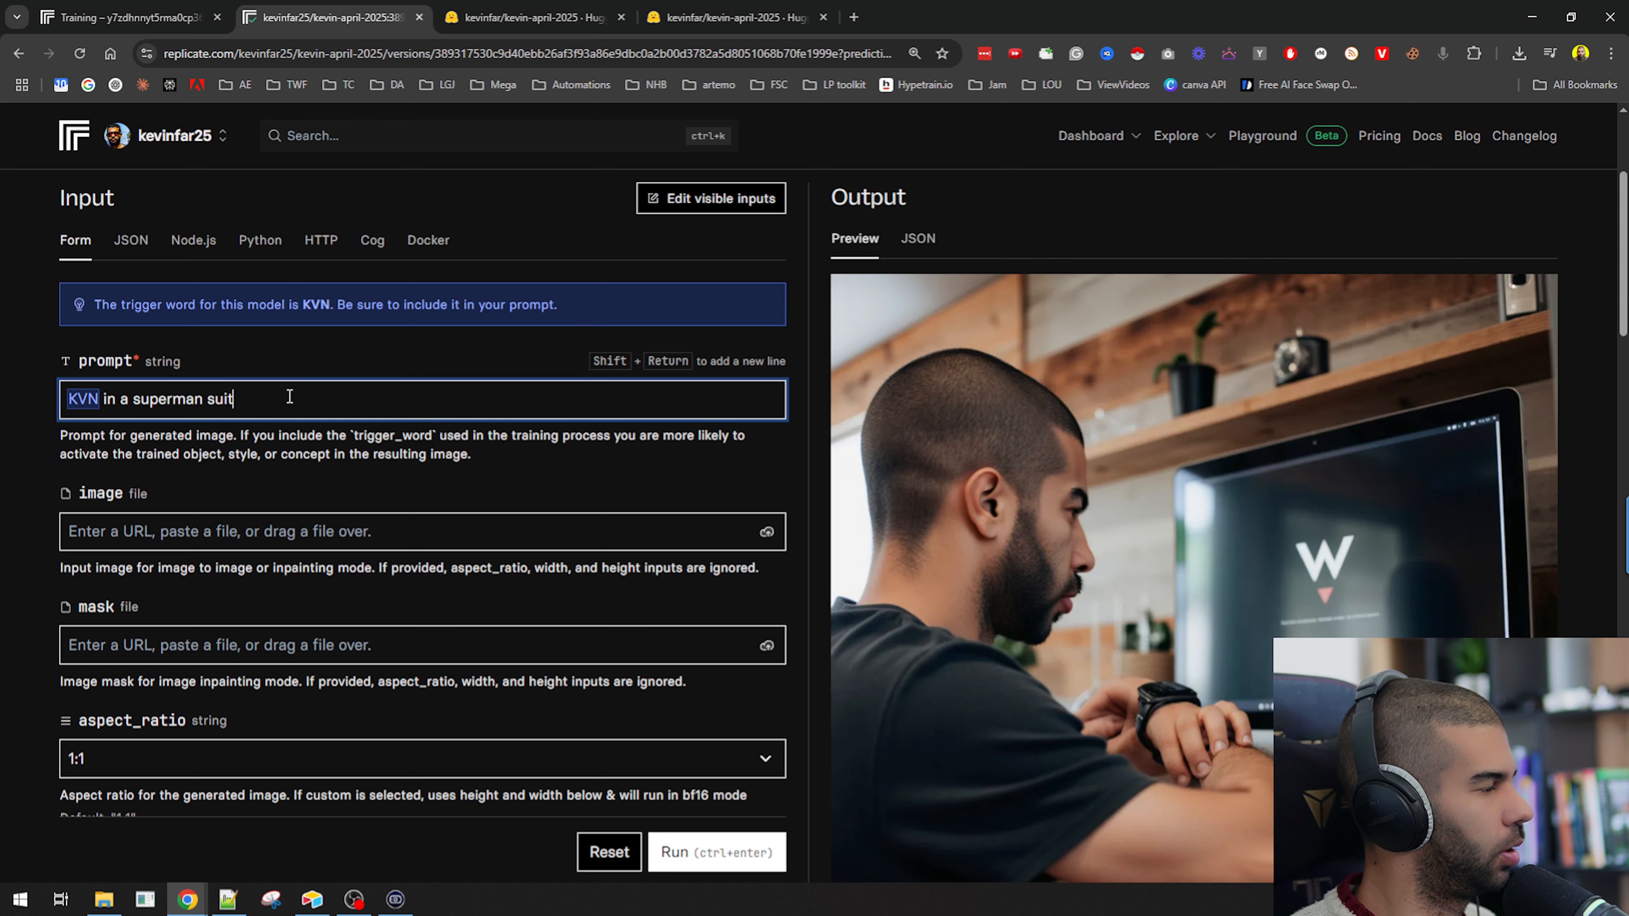
type("n suit")
key("ctrl+Return")
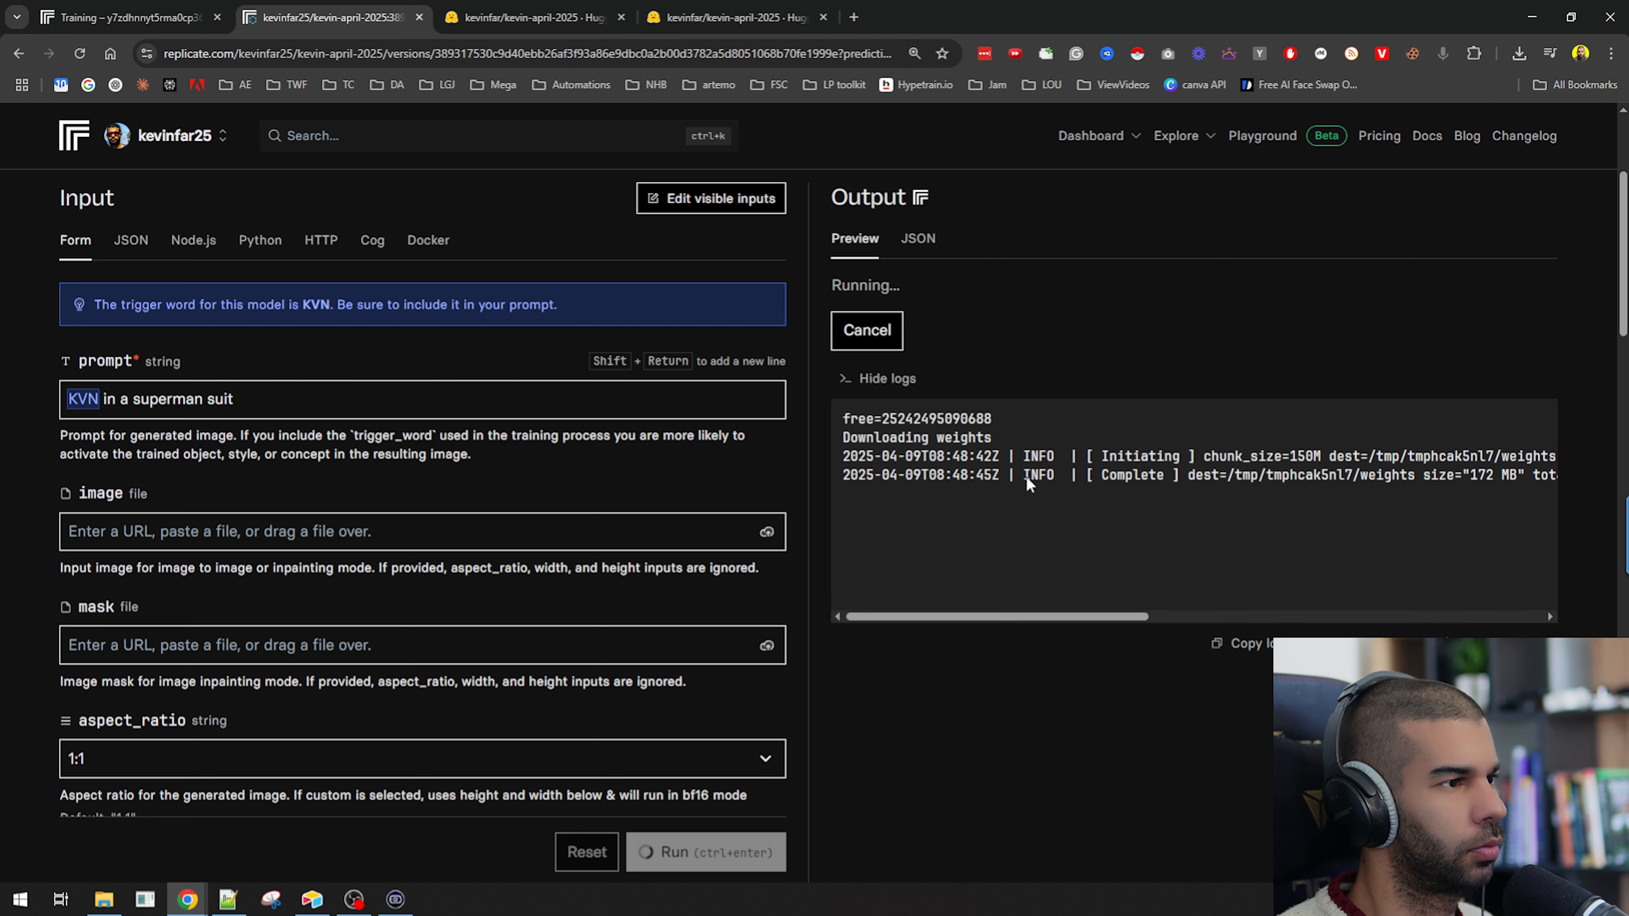
Examine the generation progress logs and the resulting superman image.
scroll(506, 497, "down", 1)
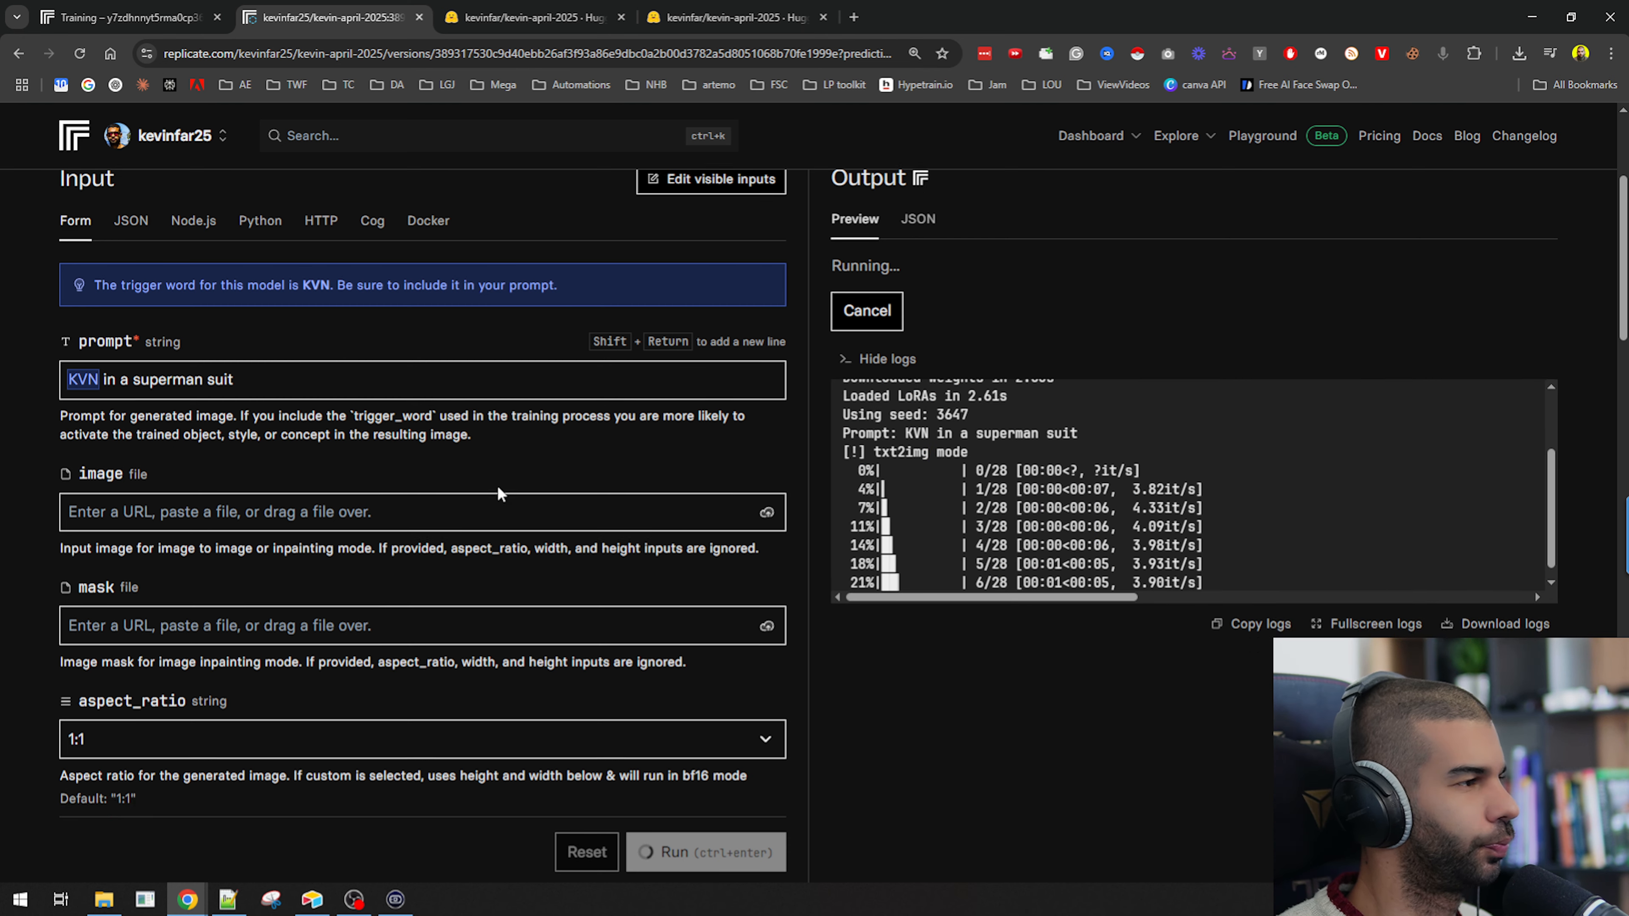
scroll(498, 485, "up", 5)
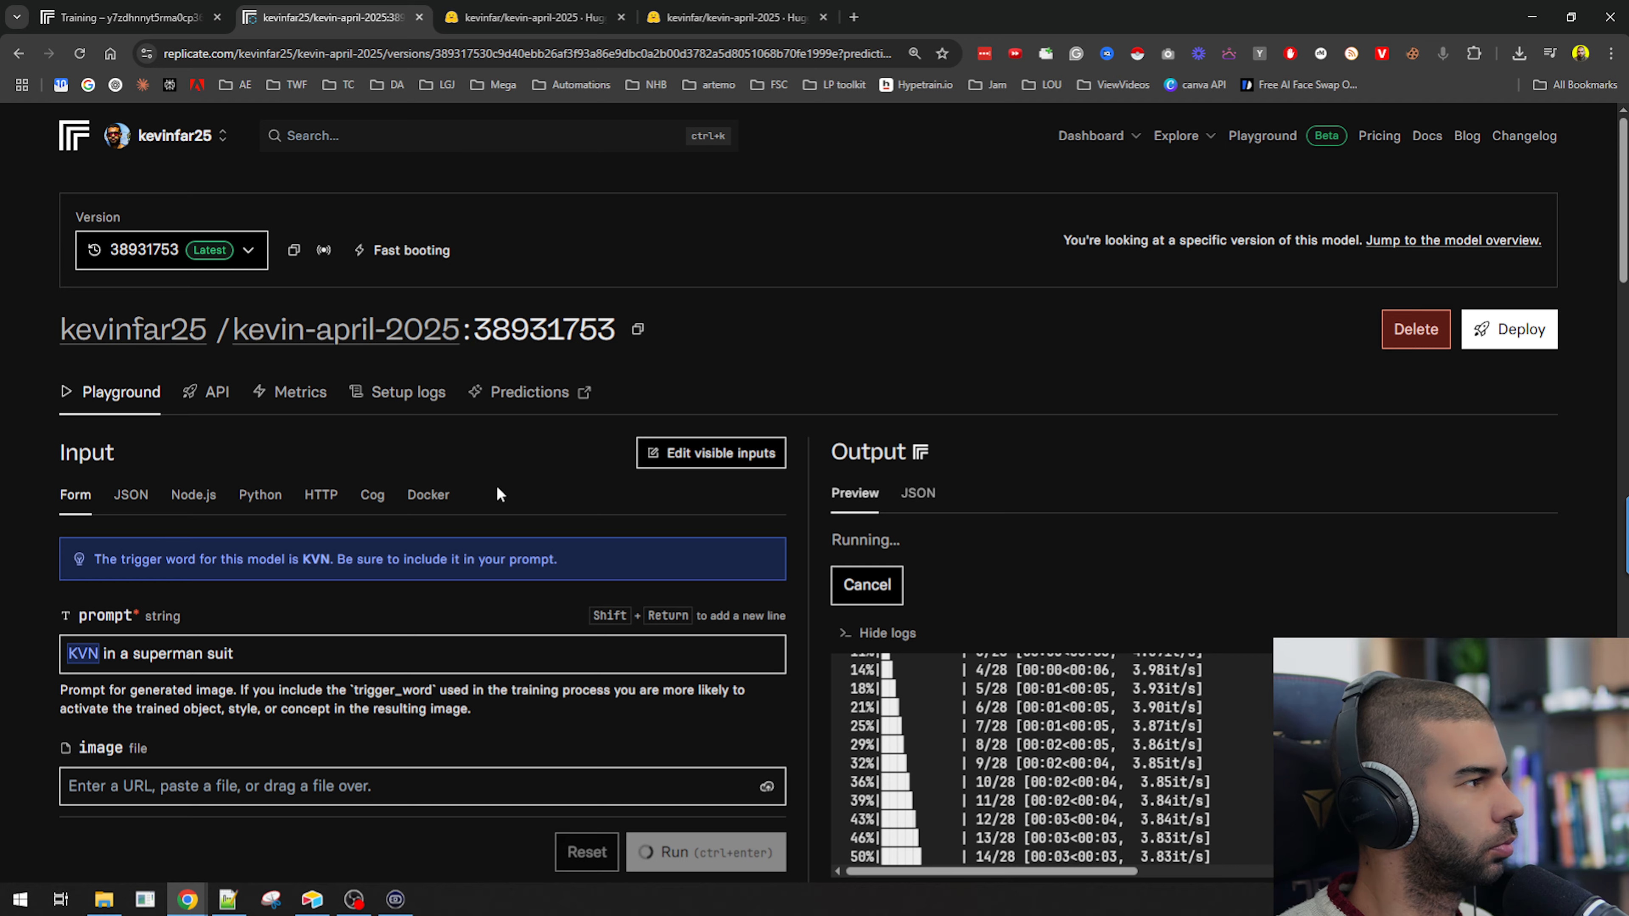
scroll(499, 494, "down", 3)
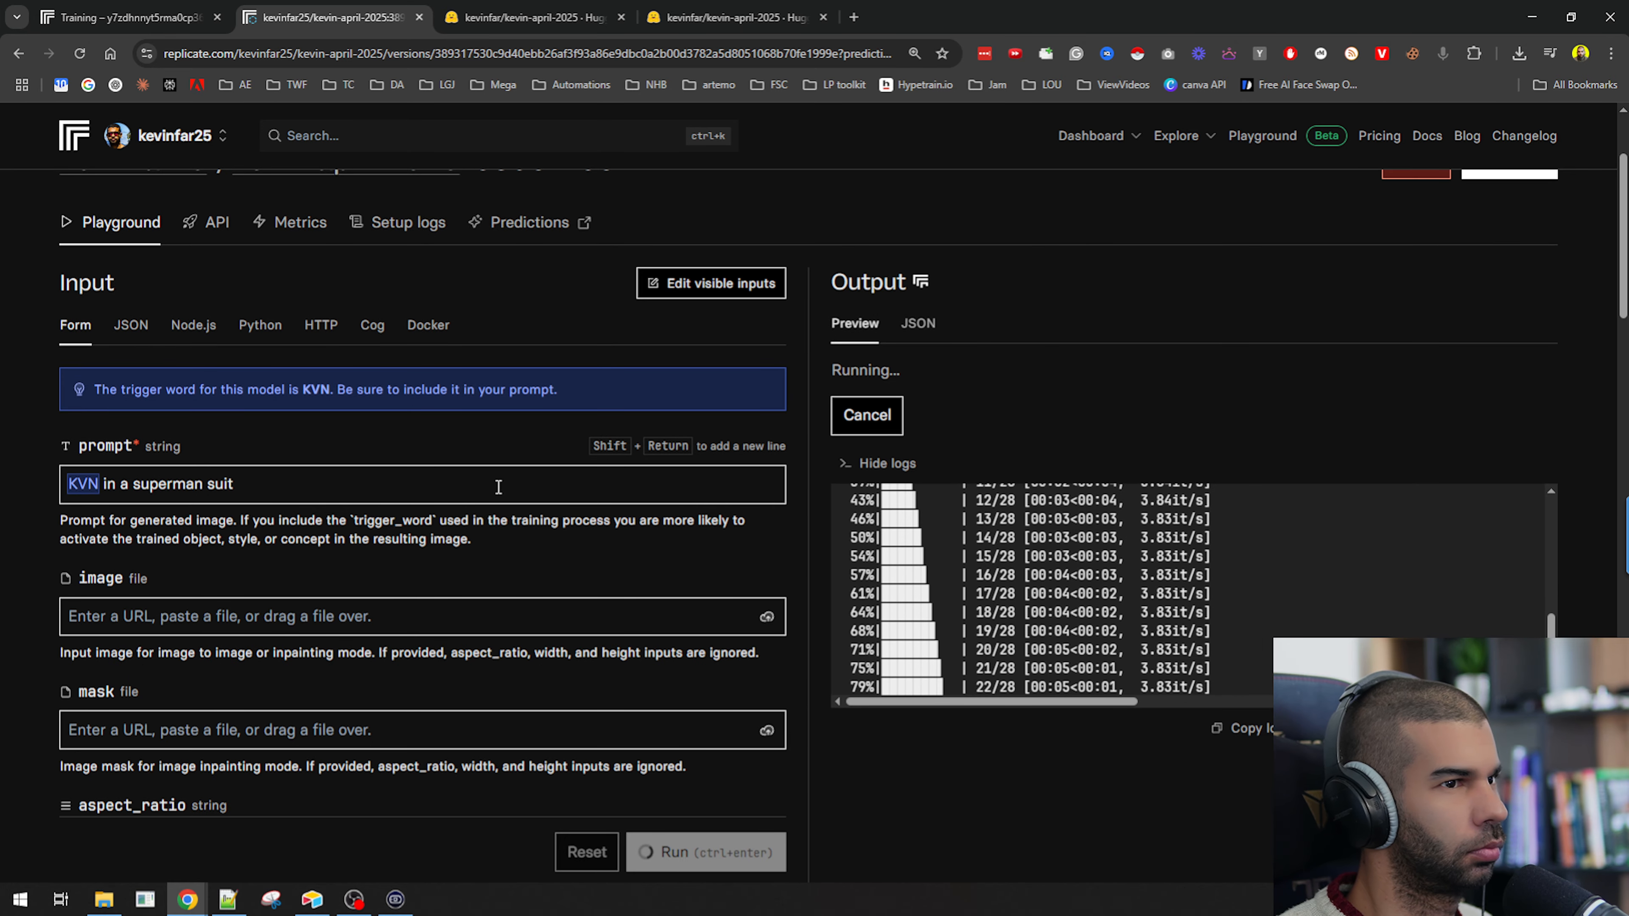
scroll(497, 485, "up", 3)
scroll(496, 485, "down", 3)
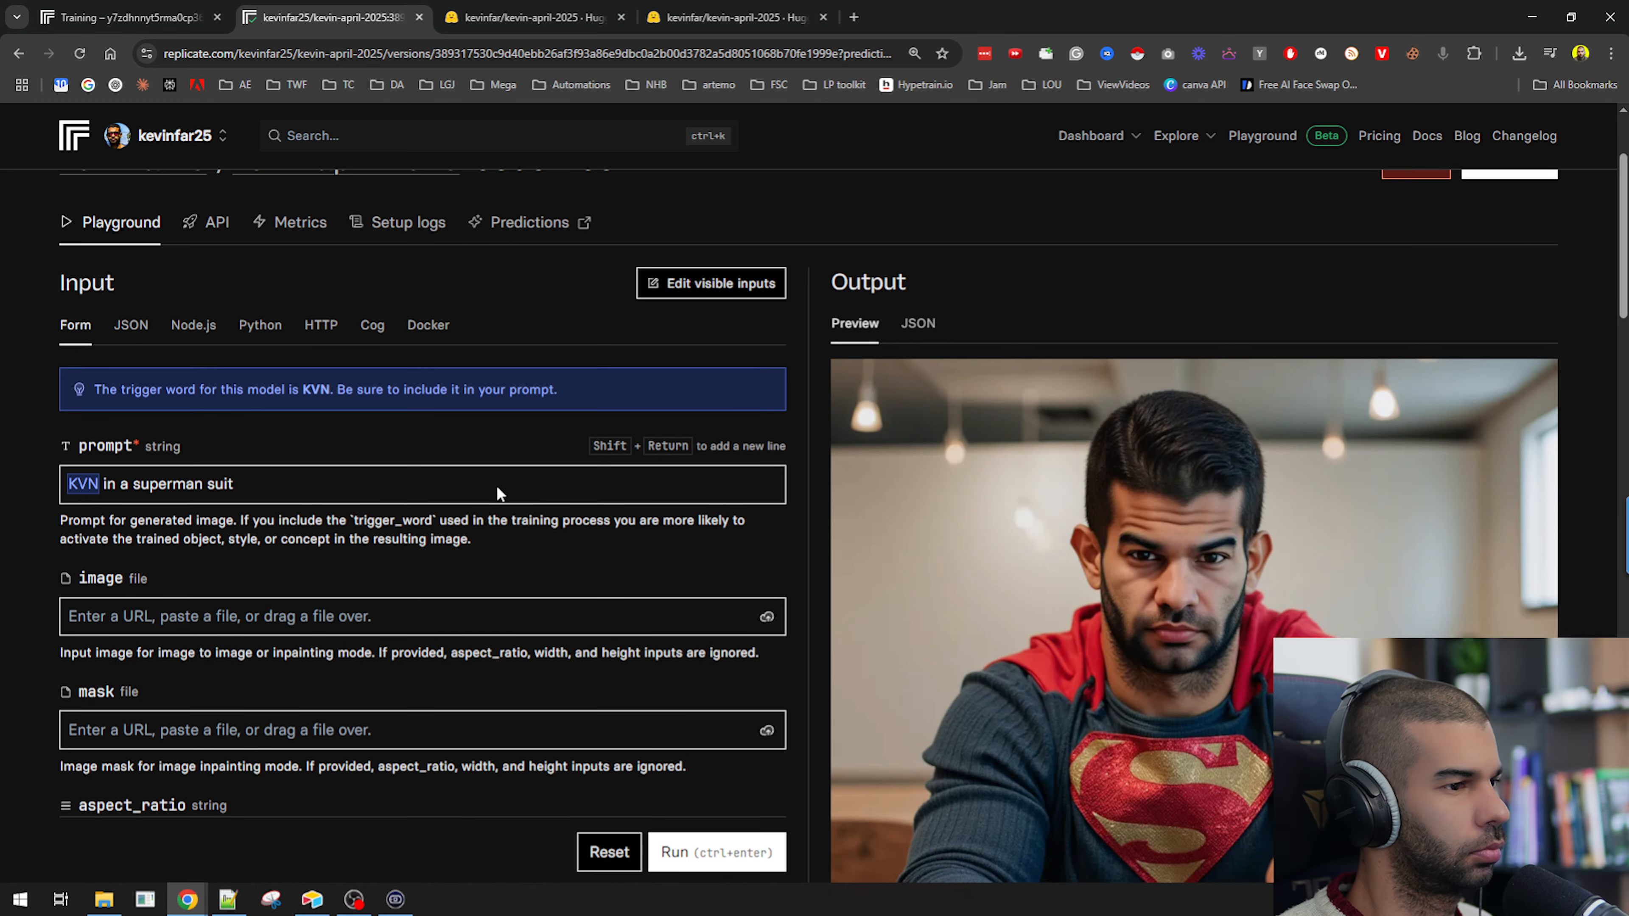
scroll(496, 486, "down", 4)
scroll(1321, 459, "down", 1)
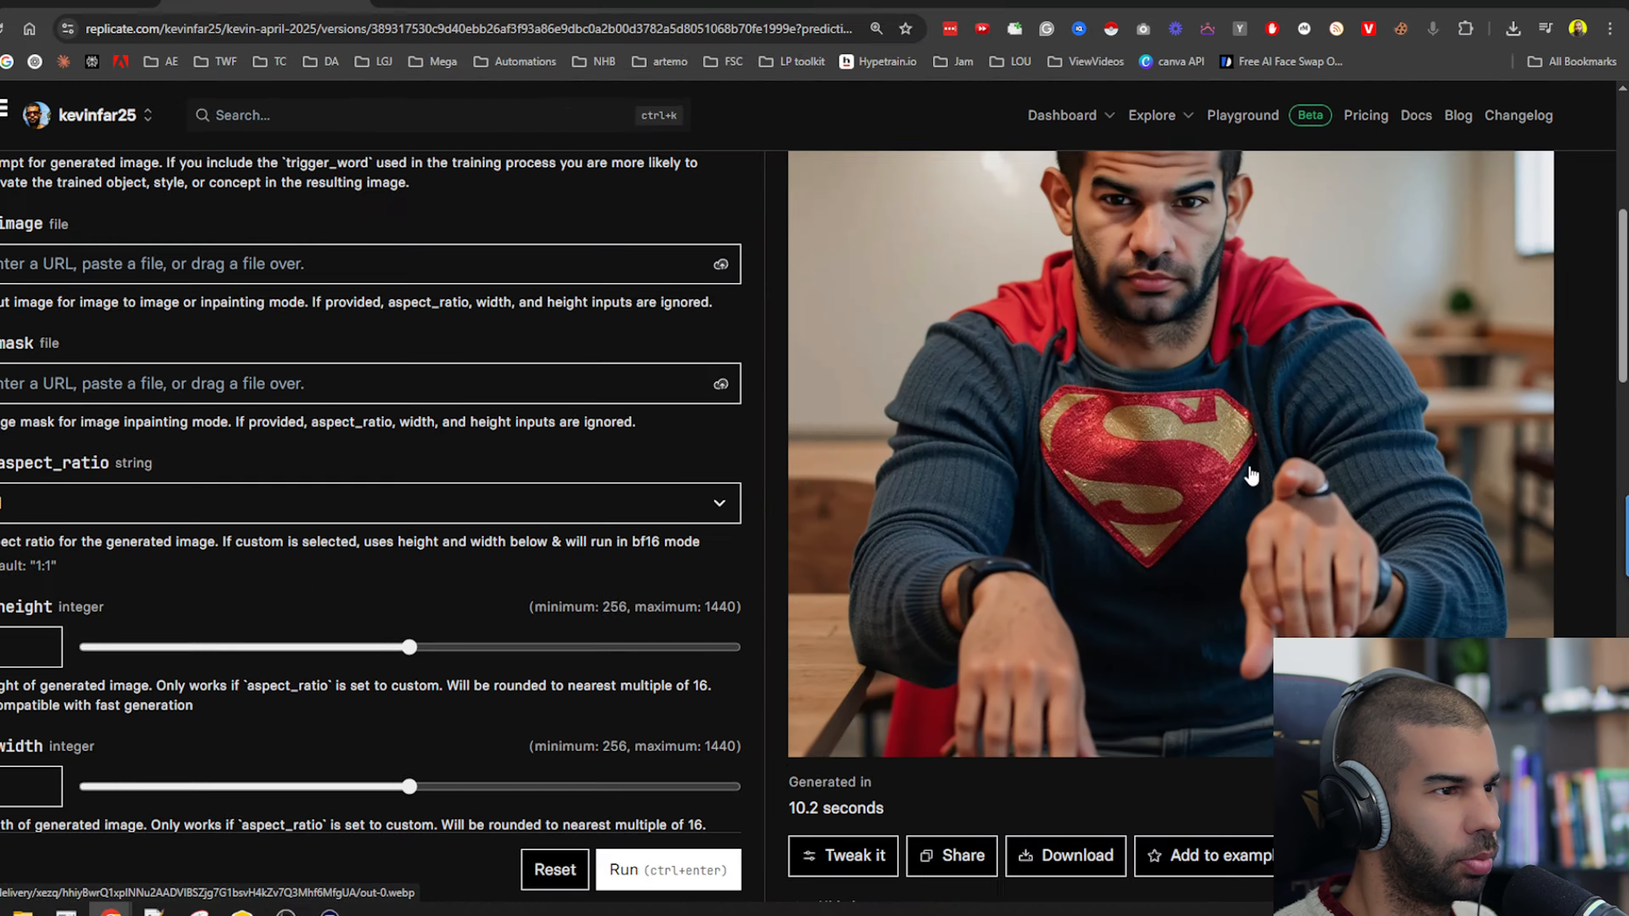
scroll(1142, 463, "up", 5)
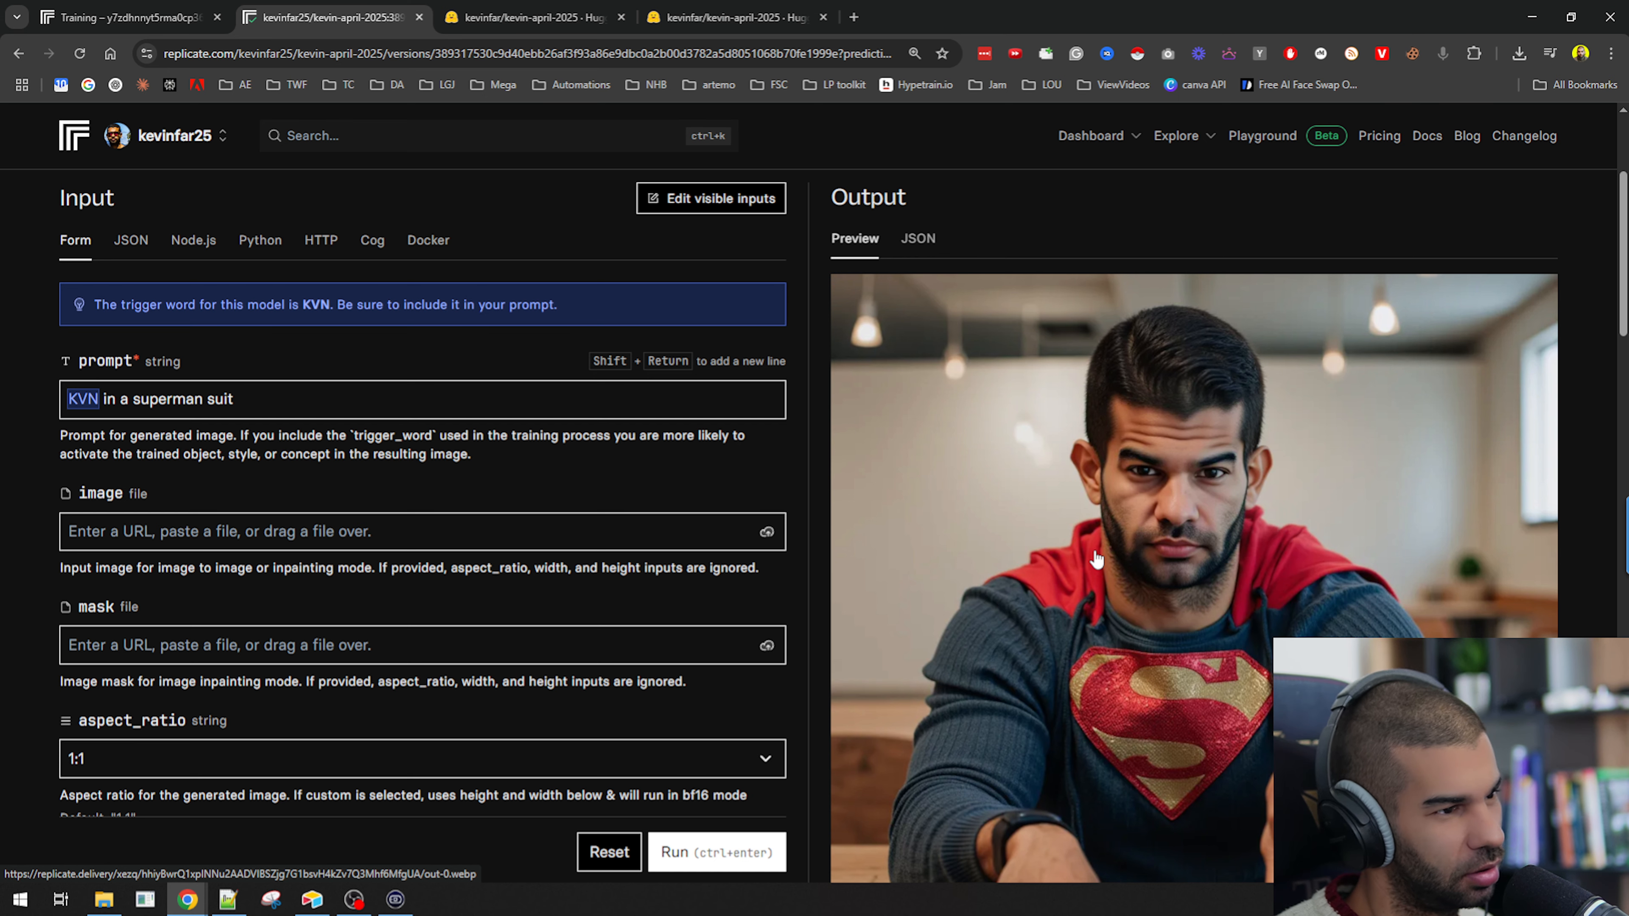
scroll(1096, 558, "down", 1)
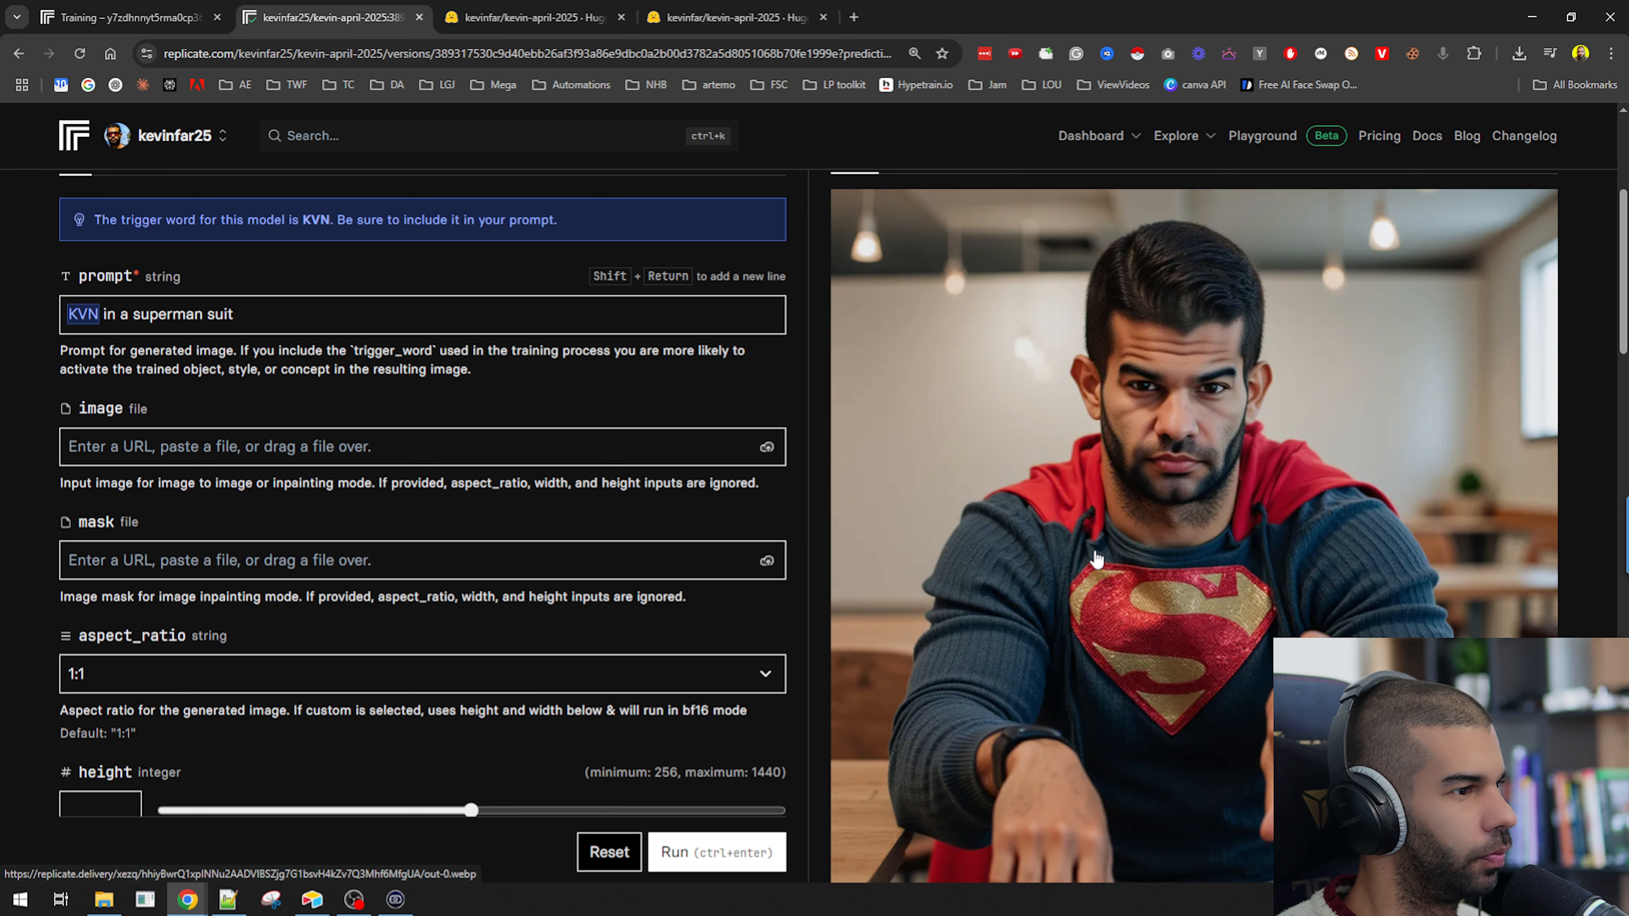
scroll(1071, 478, "up", 3)
scroll(1071, 478, "down", 3)
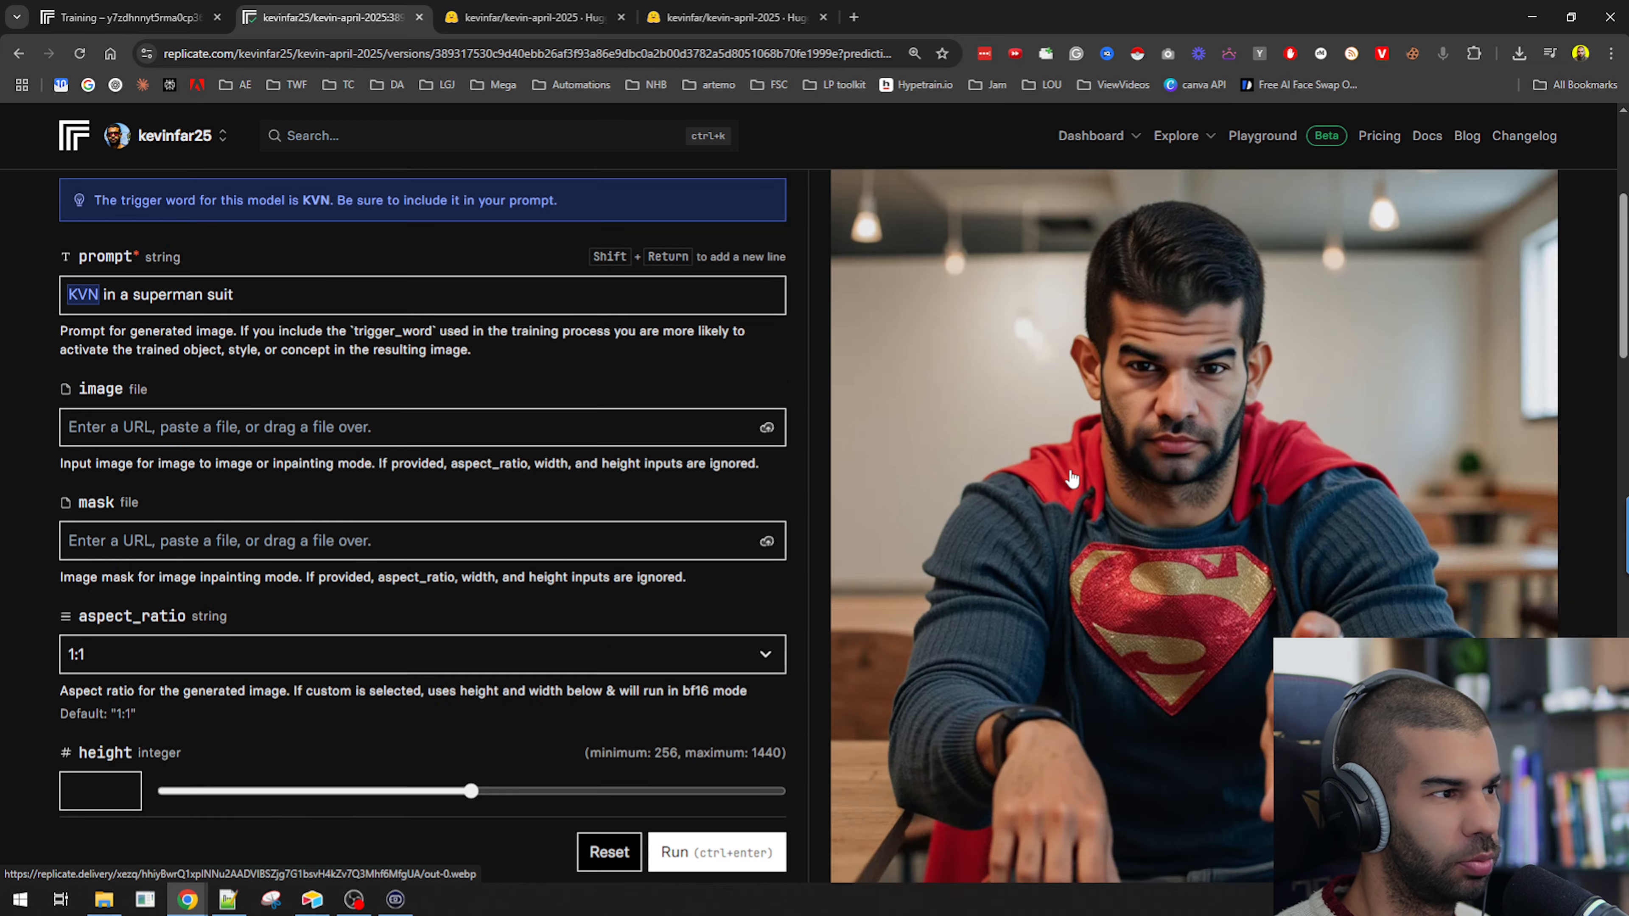
scroll(1071, 478, "down", 2)
scroll(1073, 473, "up", 6)
scroll(971, 458, "down", 5)
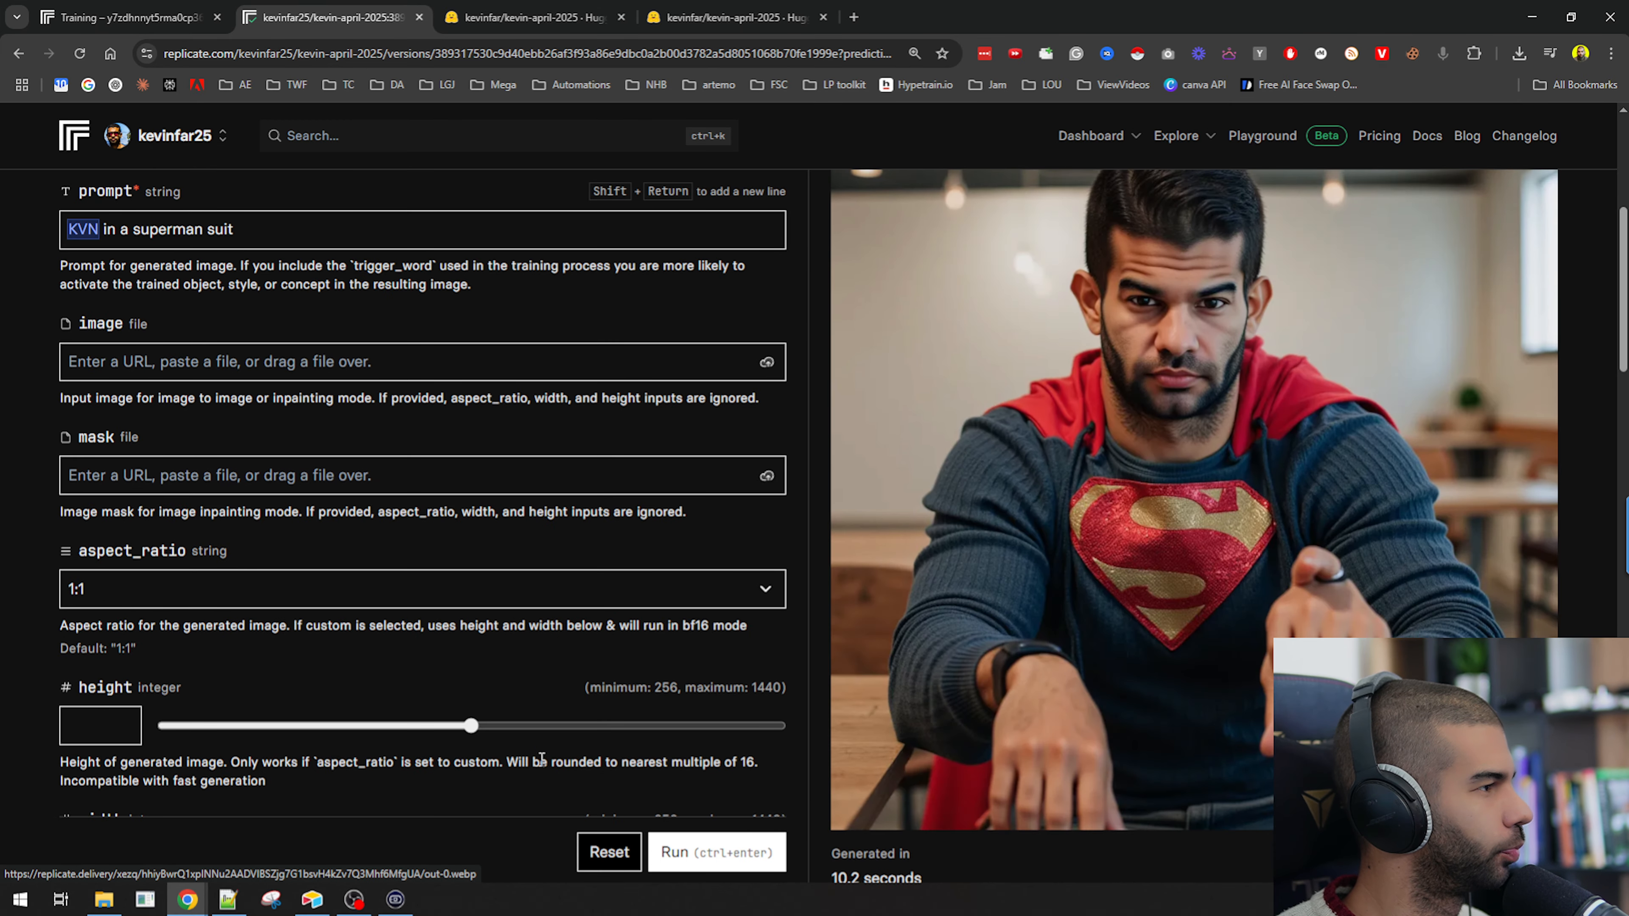
scroll(541, 759, "up", 6)
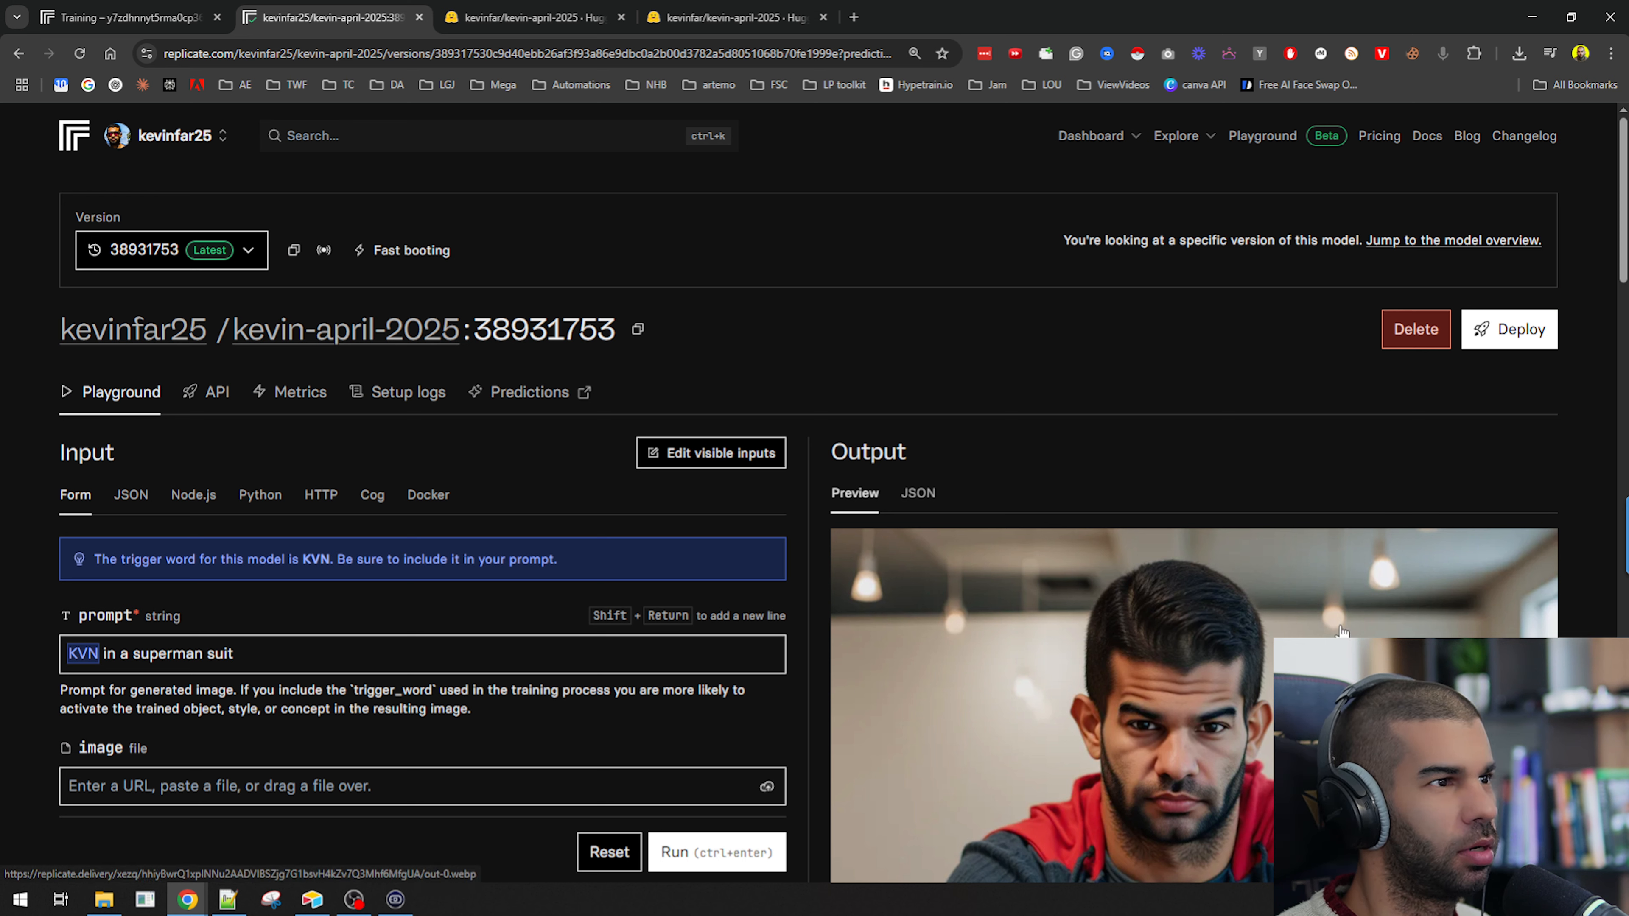
Read the version notice at the top of the trained model's page.
left_click_drag(1215, 246, 1357, 245)
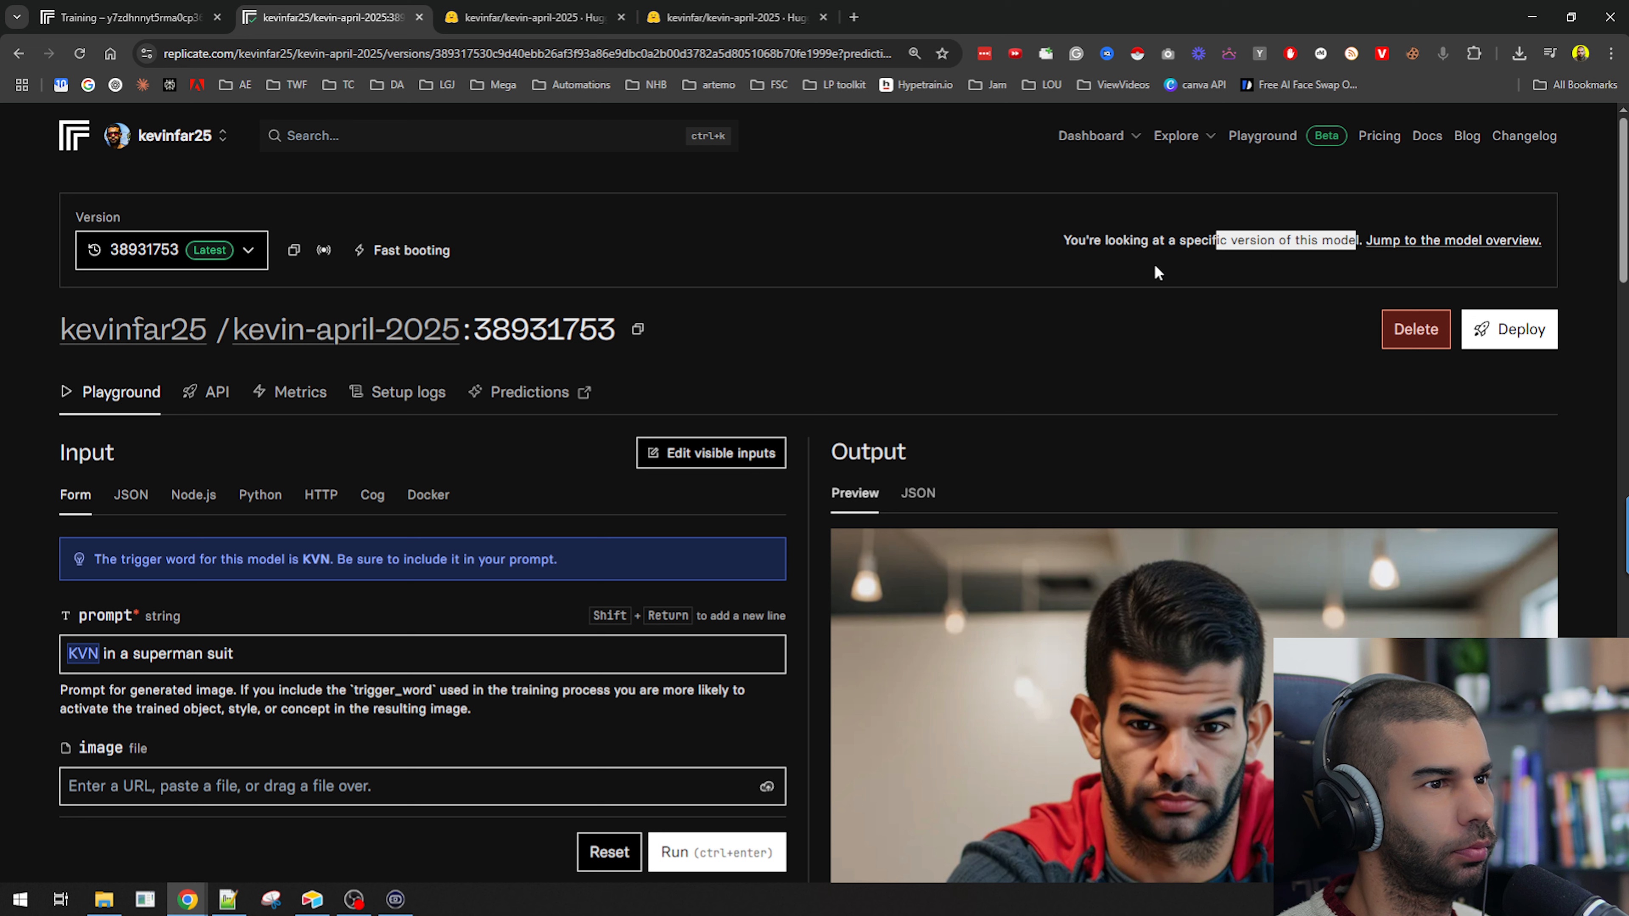
left_click(1154, 267)
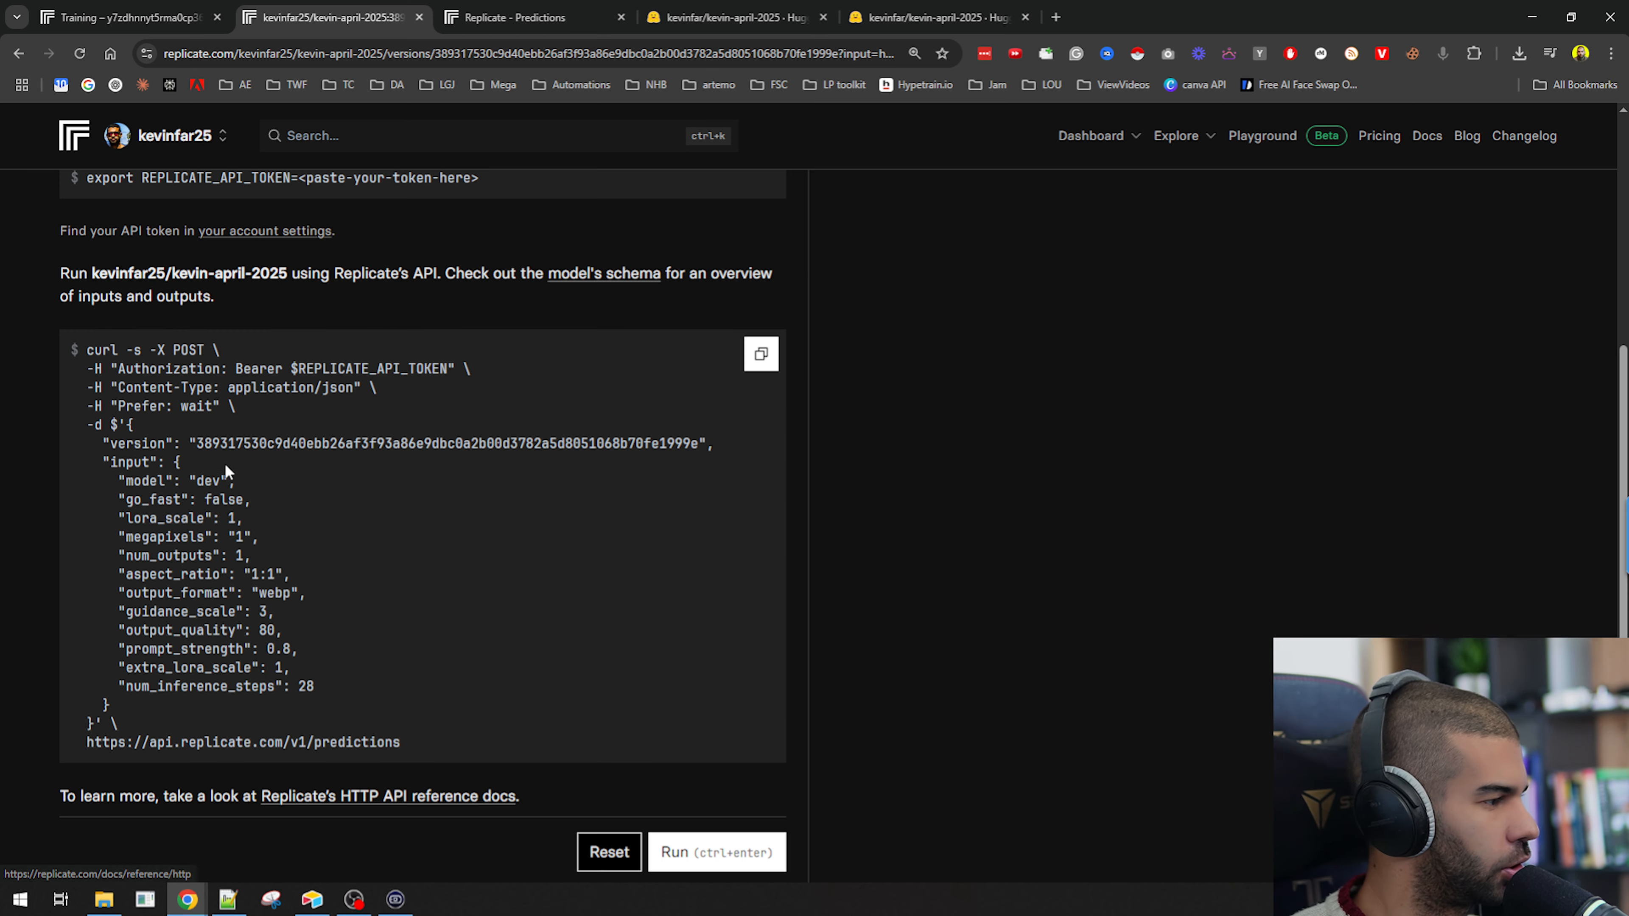
scroll(225, 463, "up", 4)
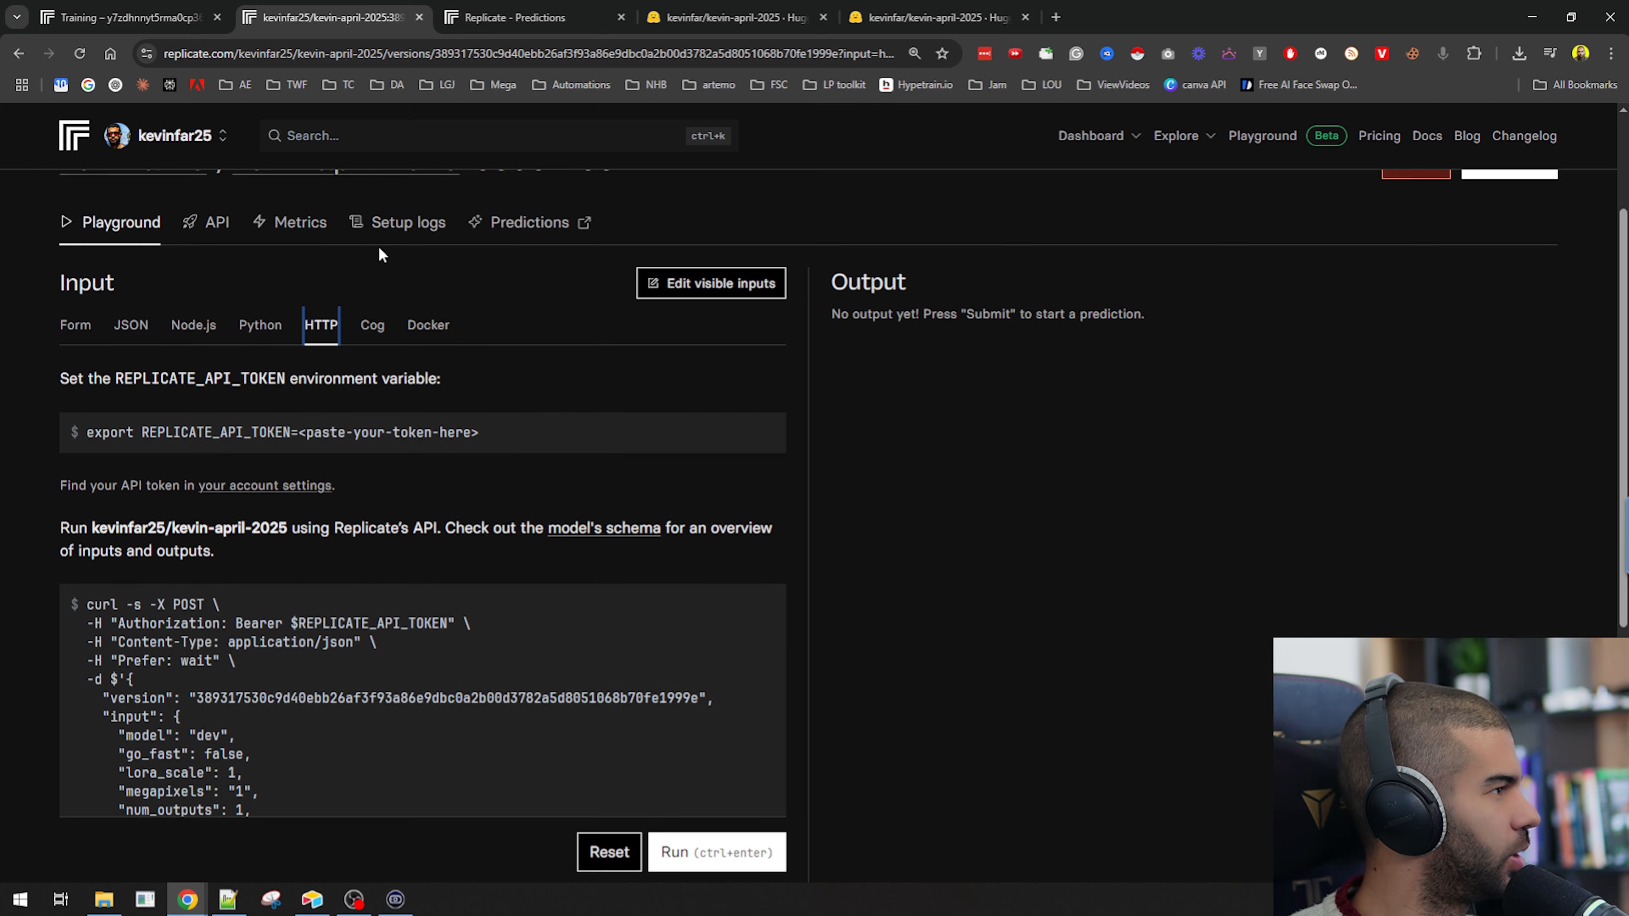
Copy the trained model's HTTP cURL example from the API code view.
scroll(51, 484, "down", 4)
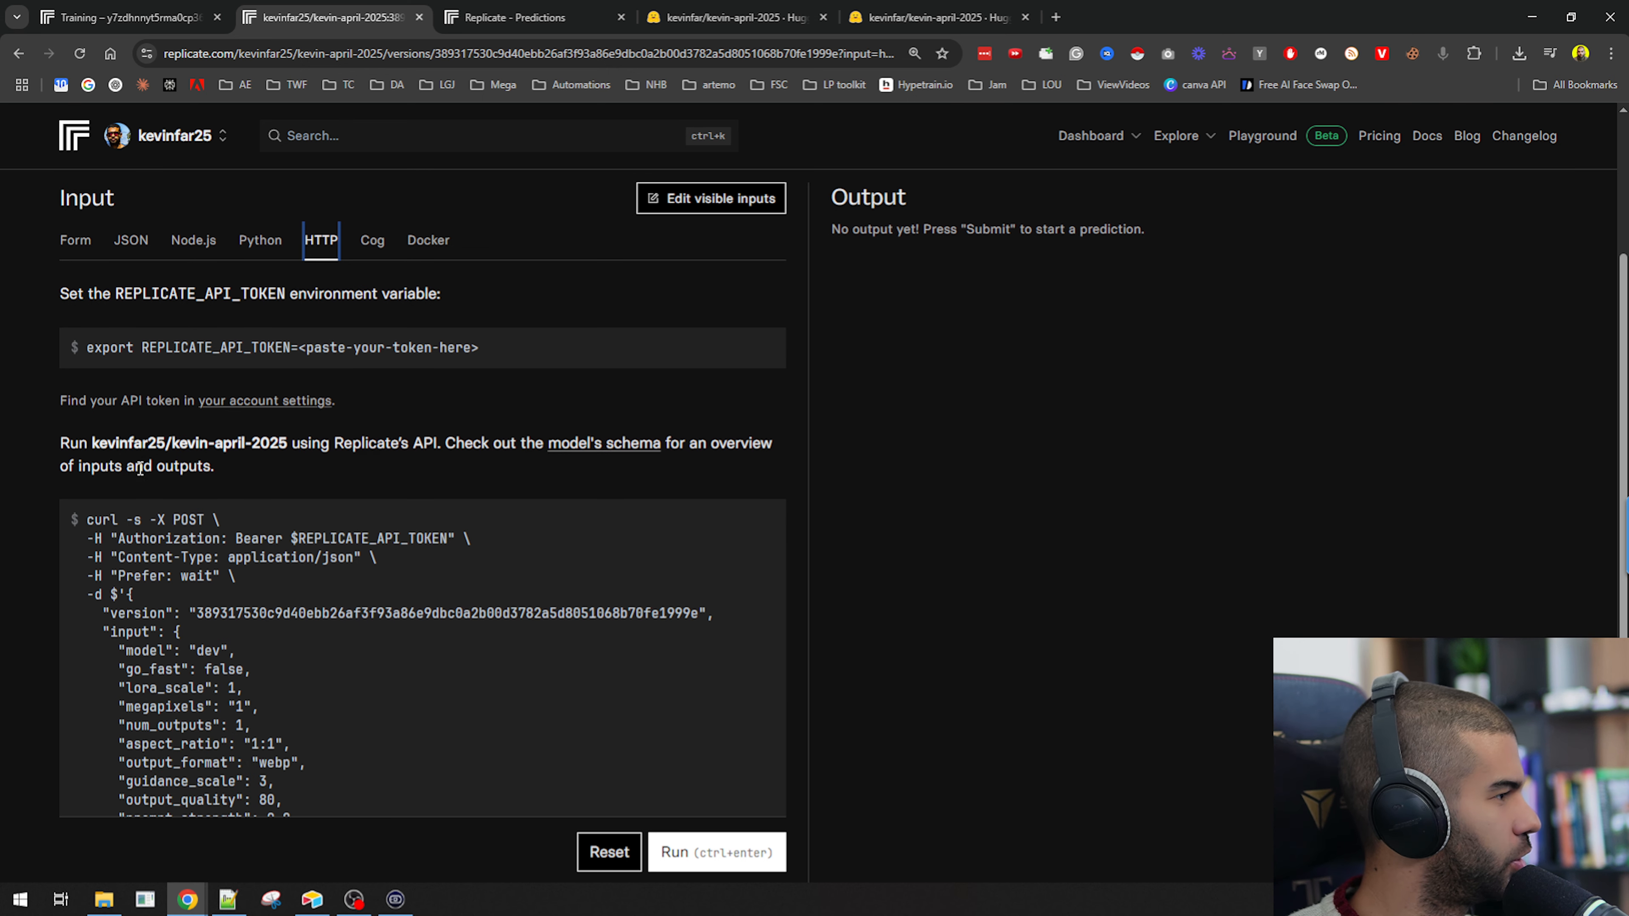
scroll(352, 627, "down", 1)
scroll(662, 501, "up", 1)
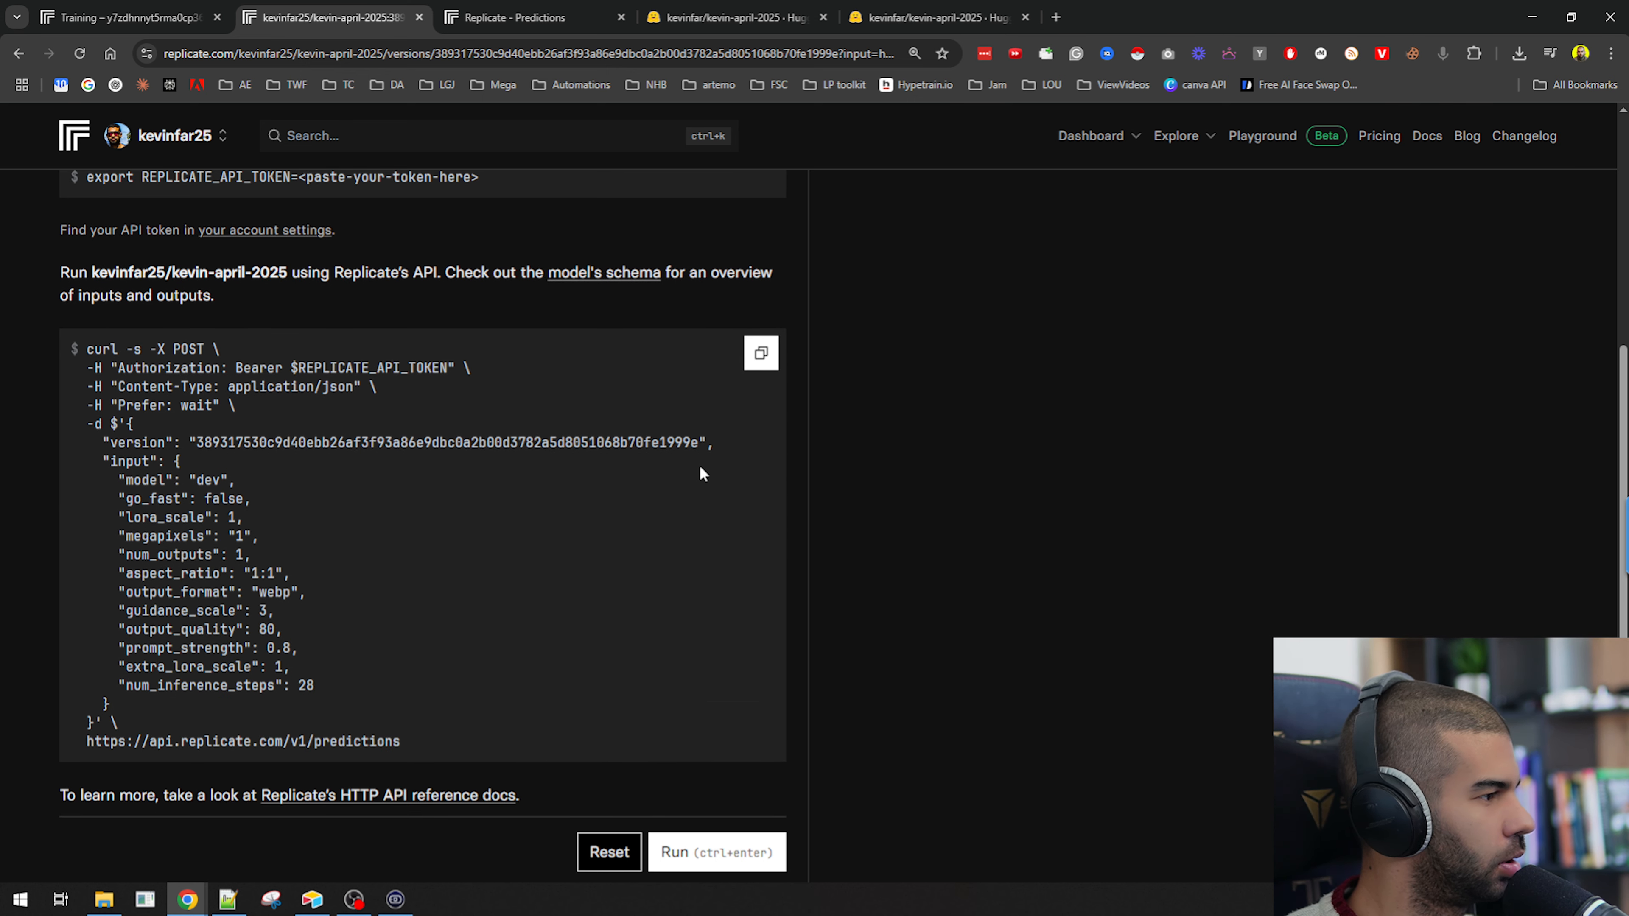
left_click(761, 354)
Open n8n in a new browser tab and create a new workflow.
key("ctrl+t")
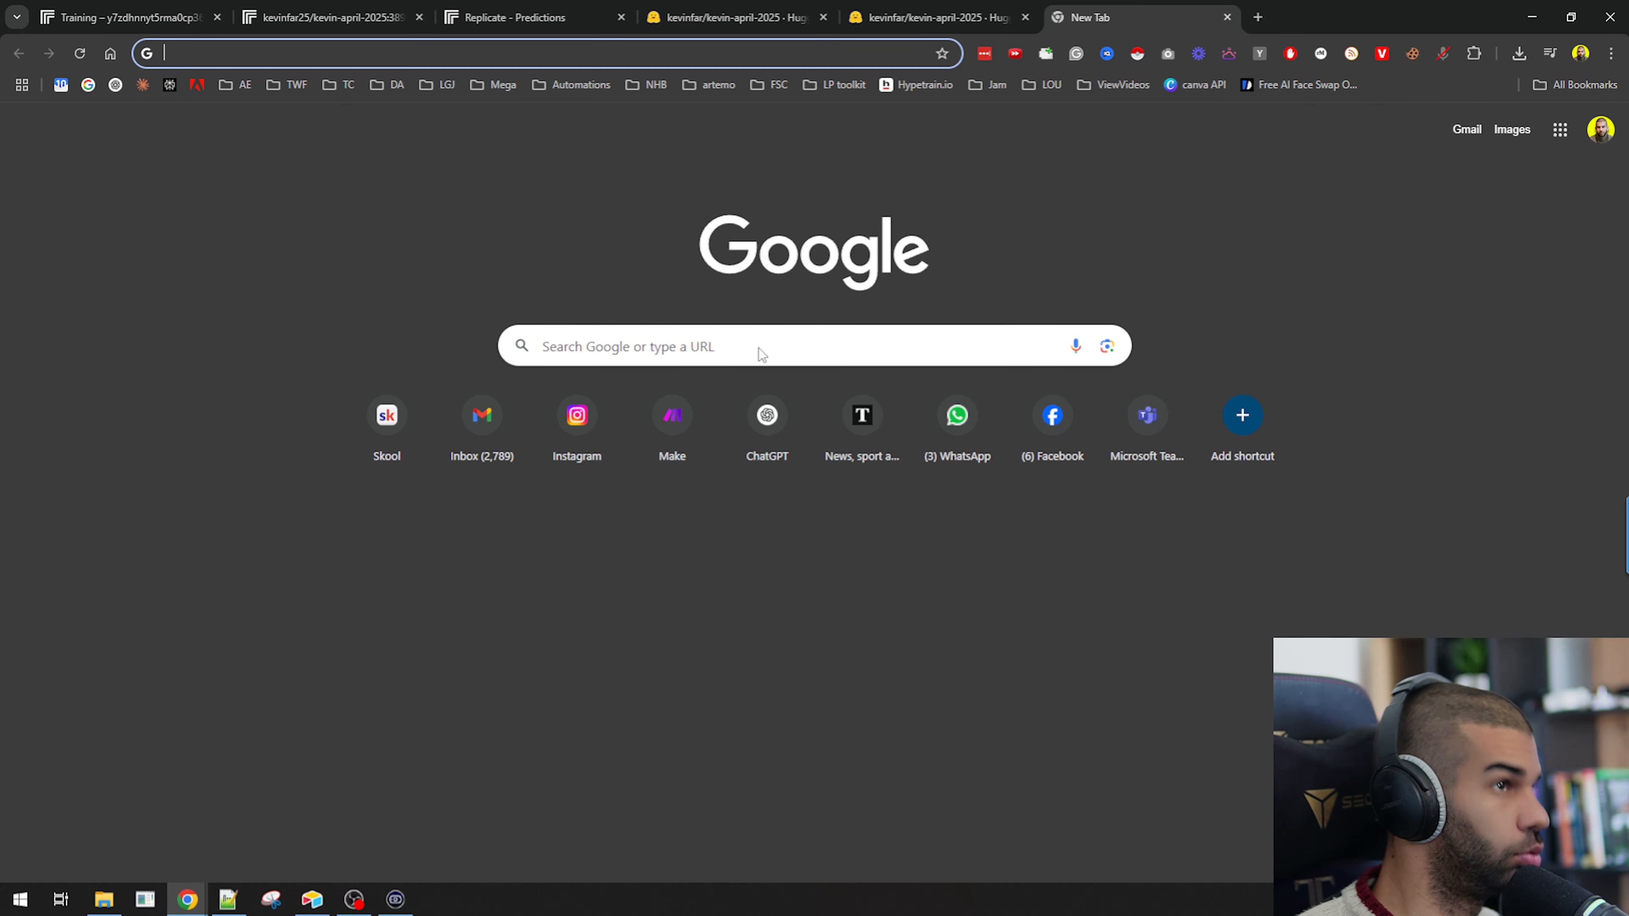
type("n8n")
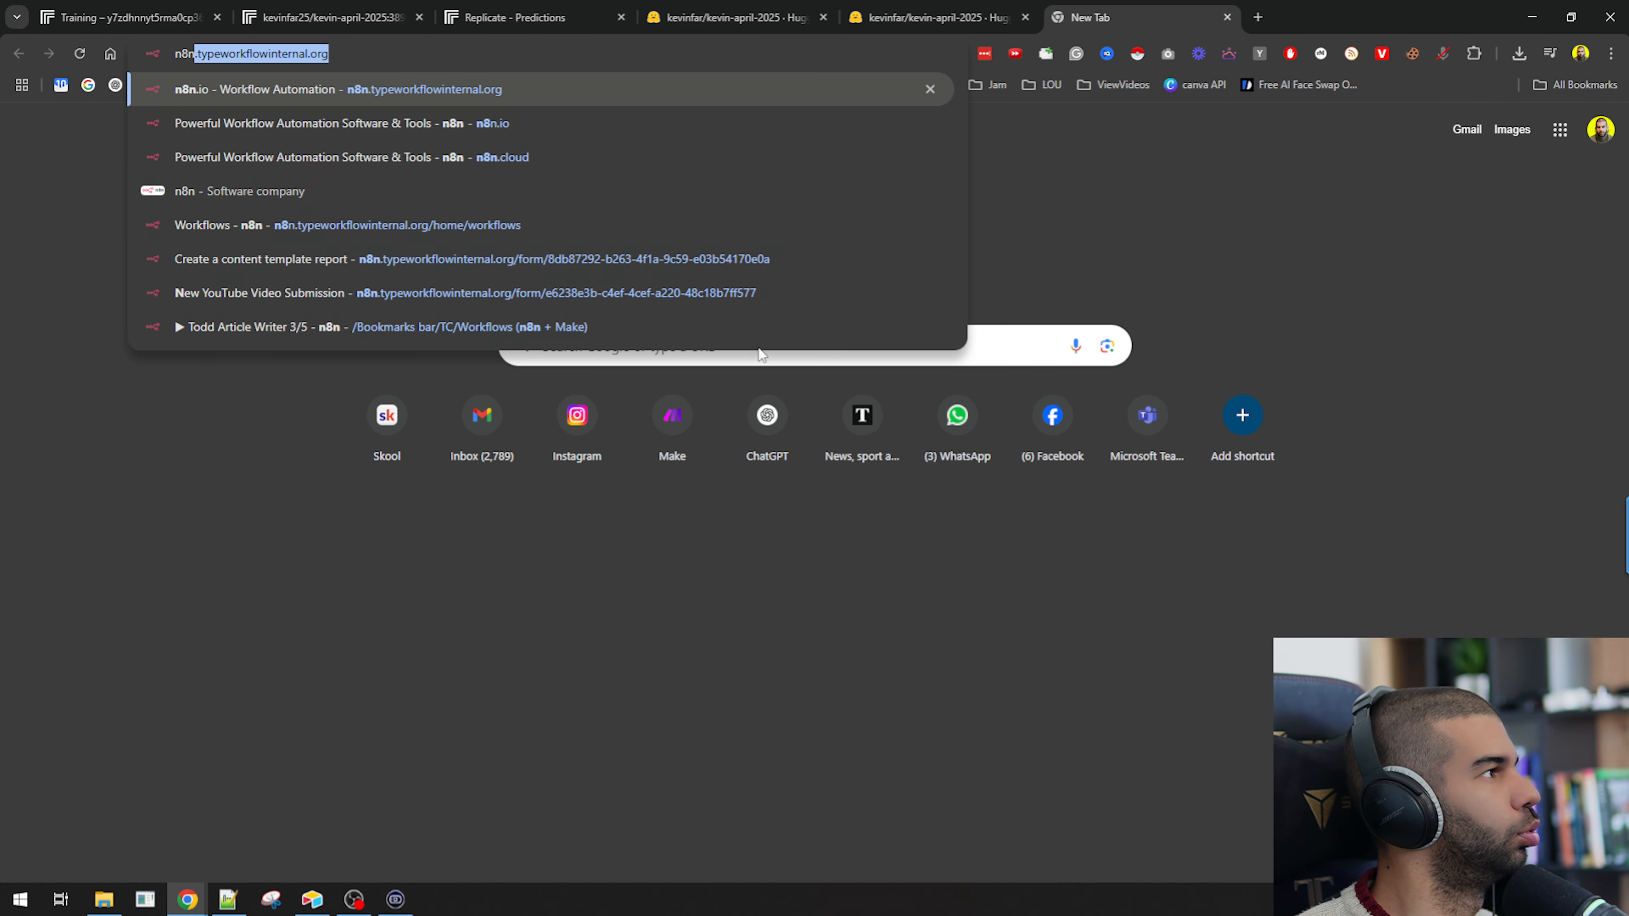
key("Return")
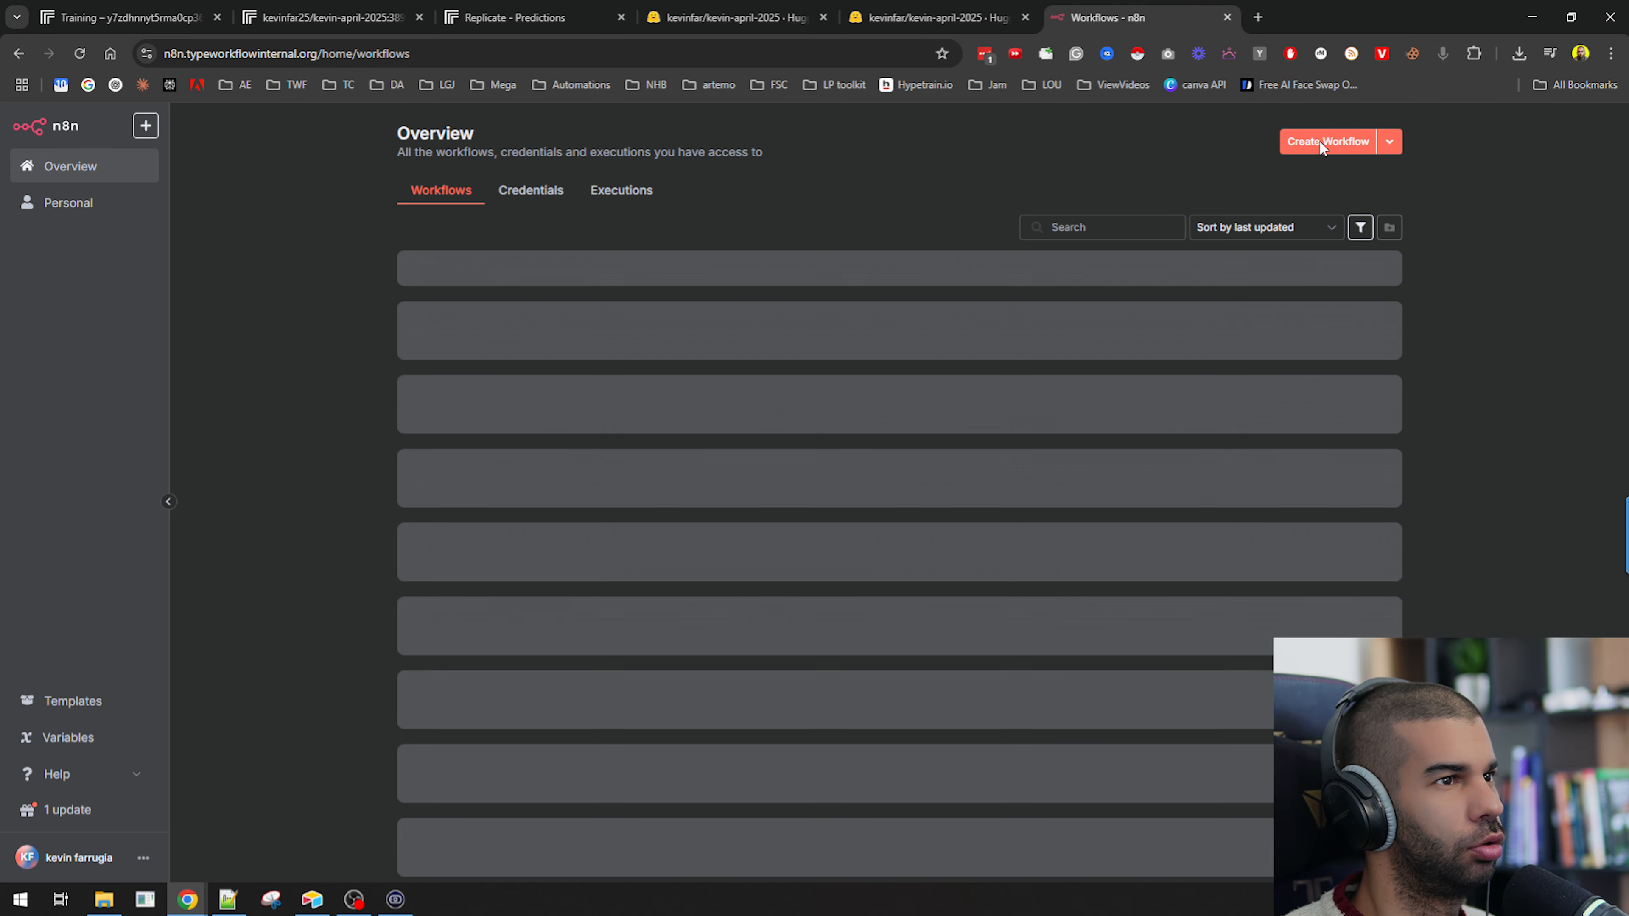
left_click(1318, 142)
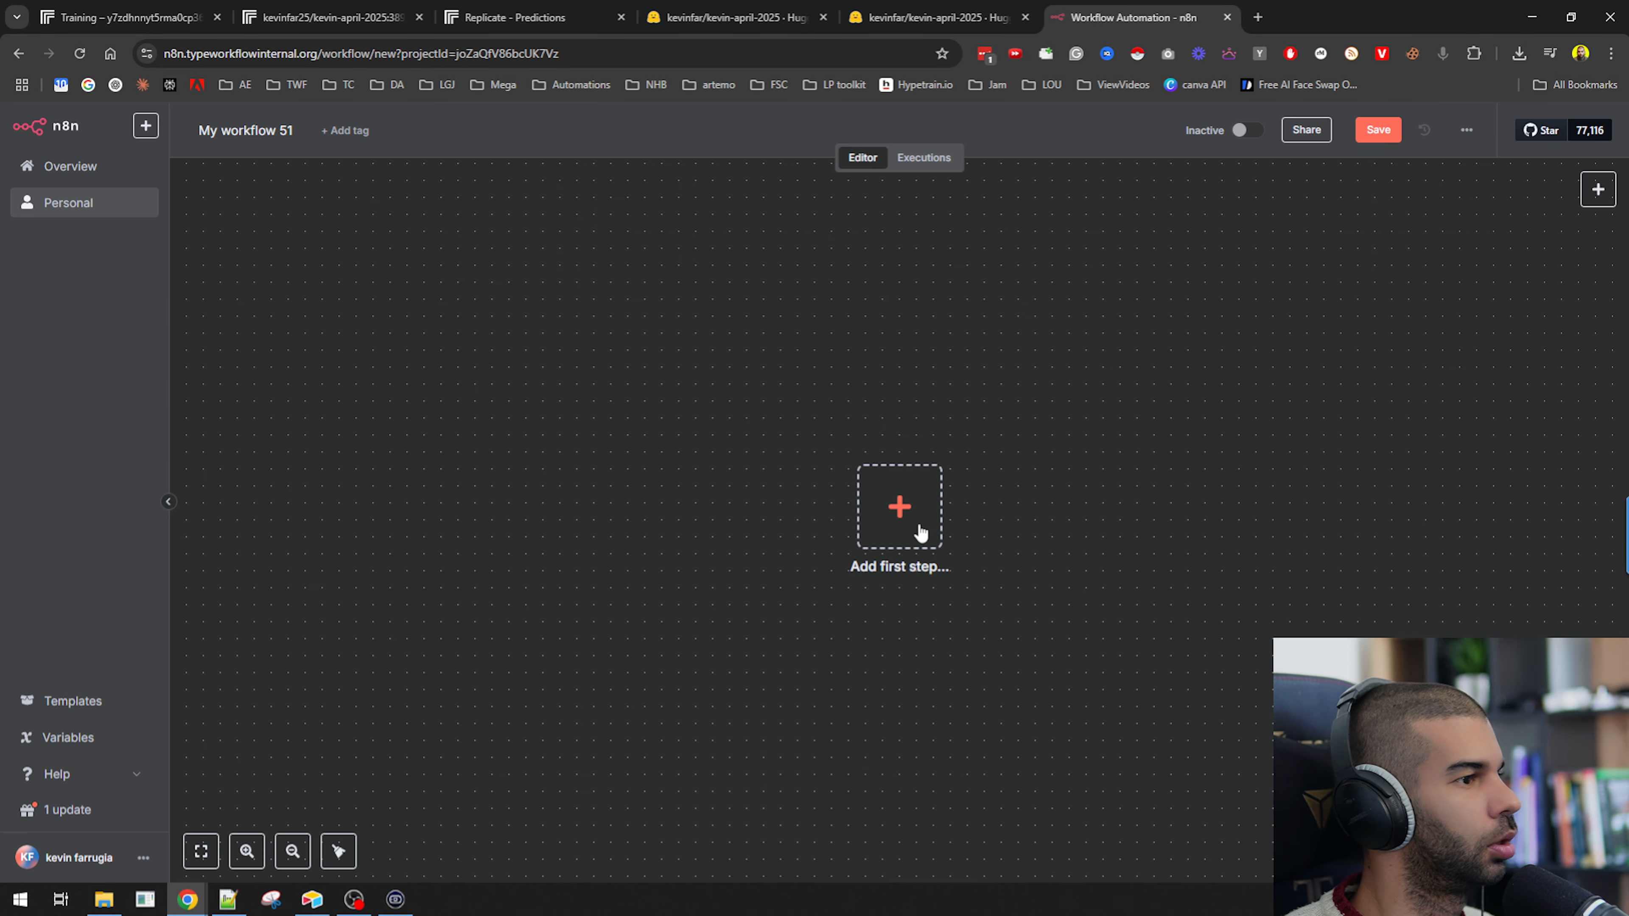
Add a manual test-workflow trigger as the first step and connect an HTTP Request node after it.
left_click(919, 532)
left_click(1468, 318)
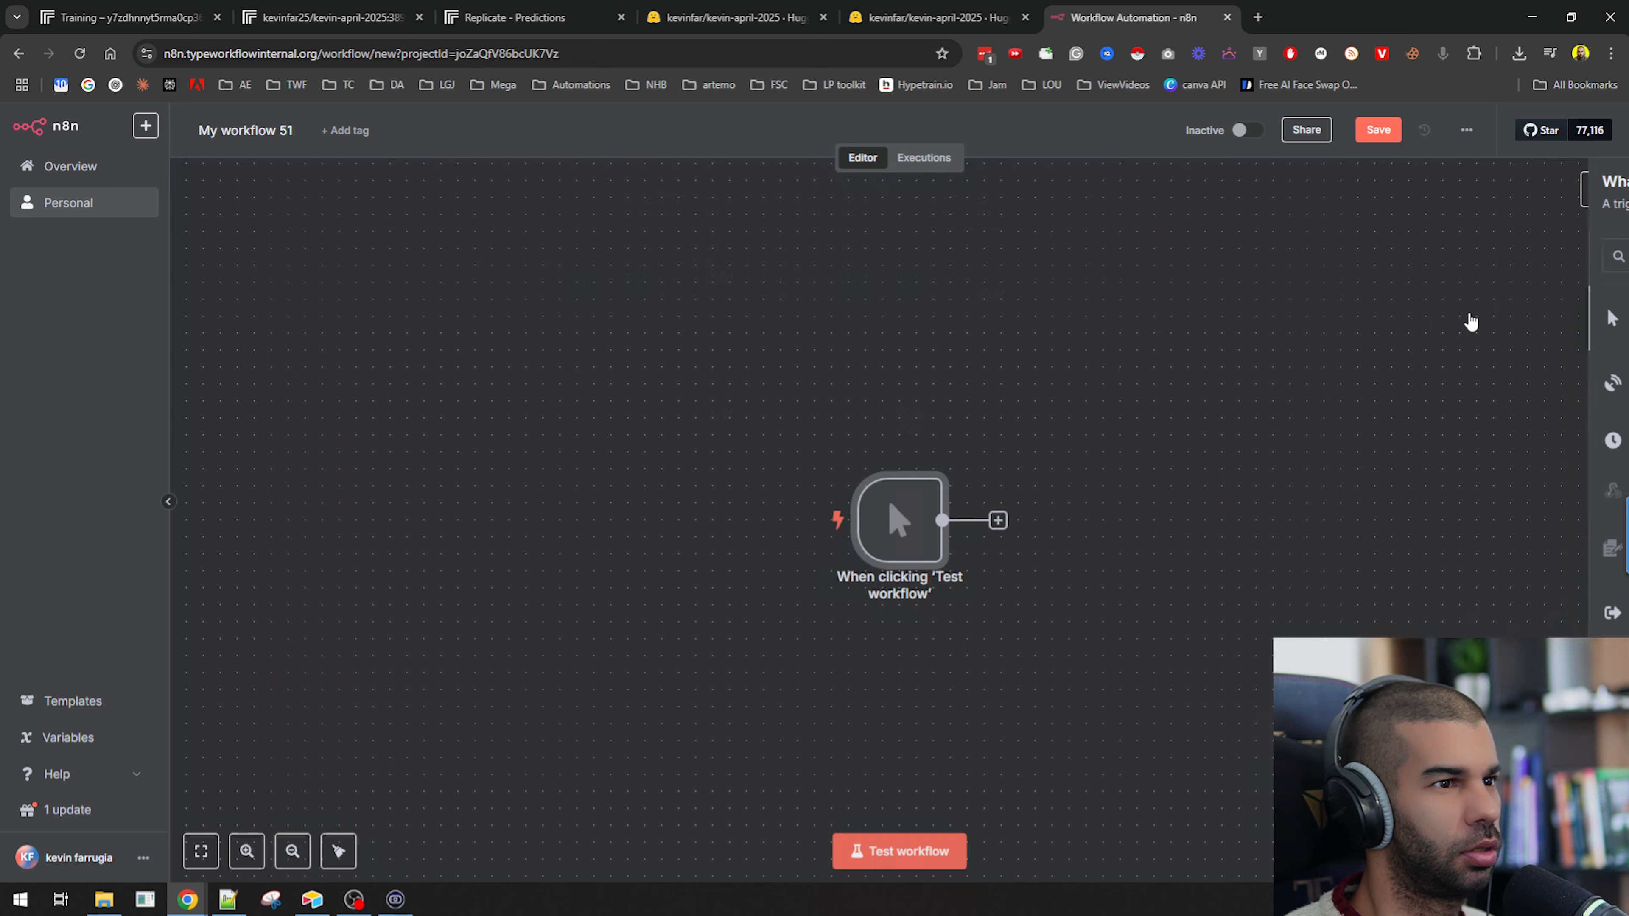
key("Tab")
type("http")
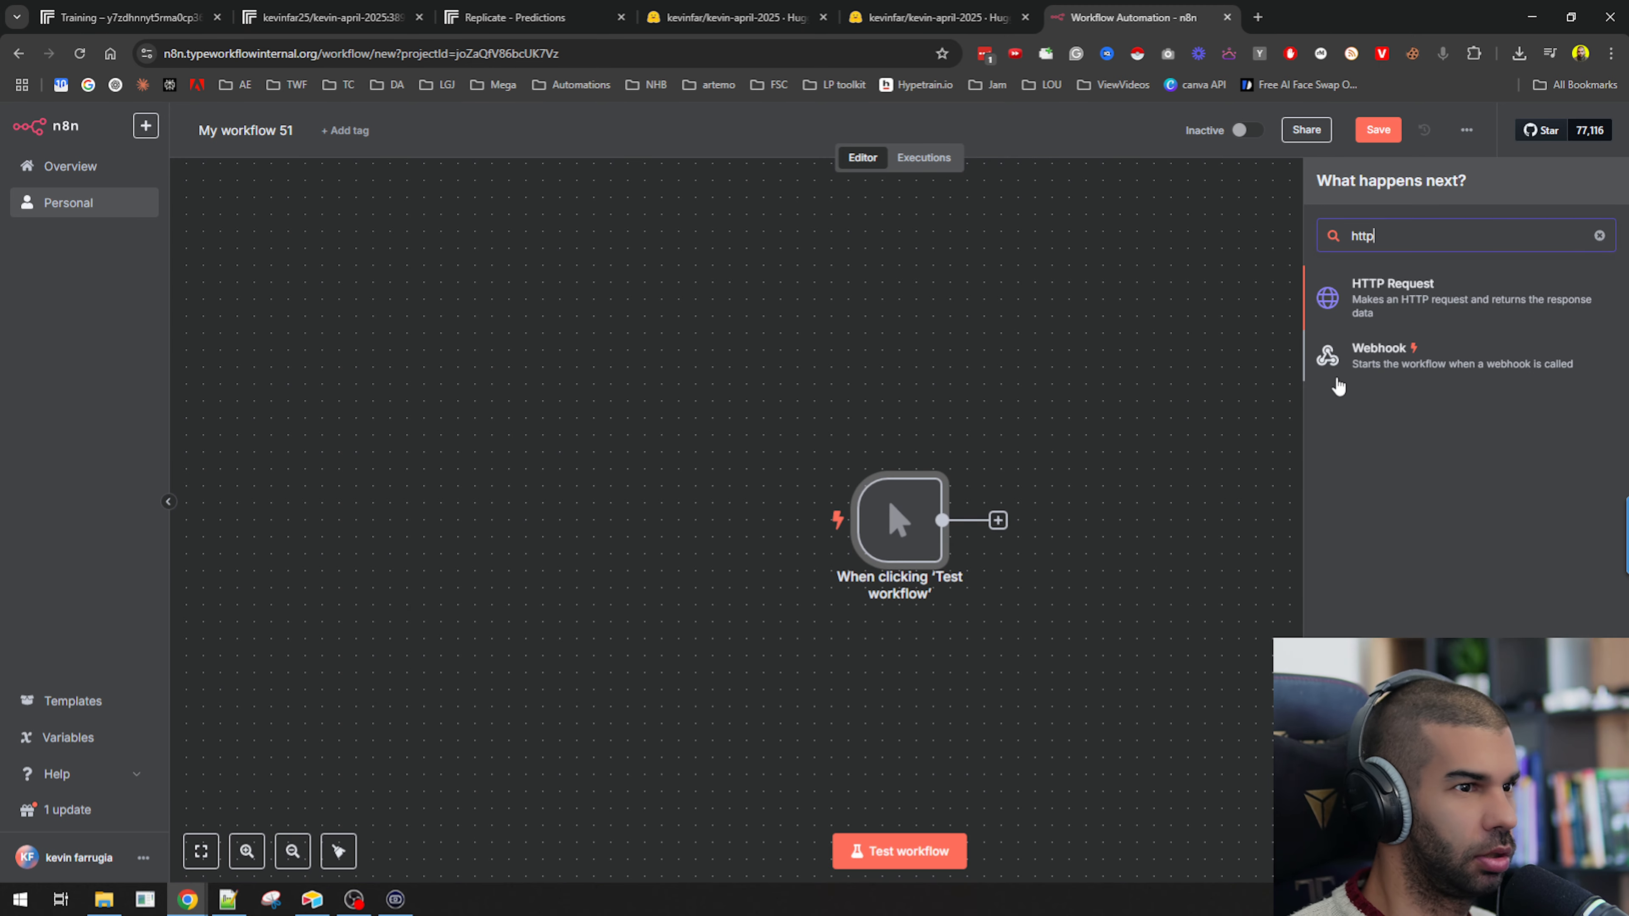
key("Return")
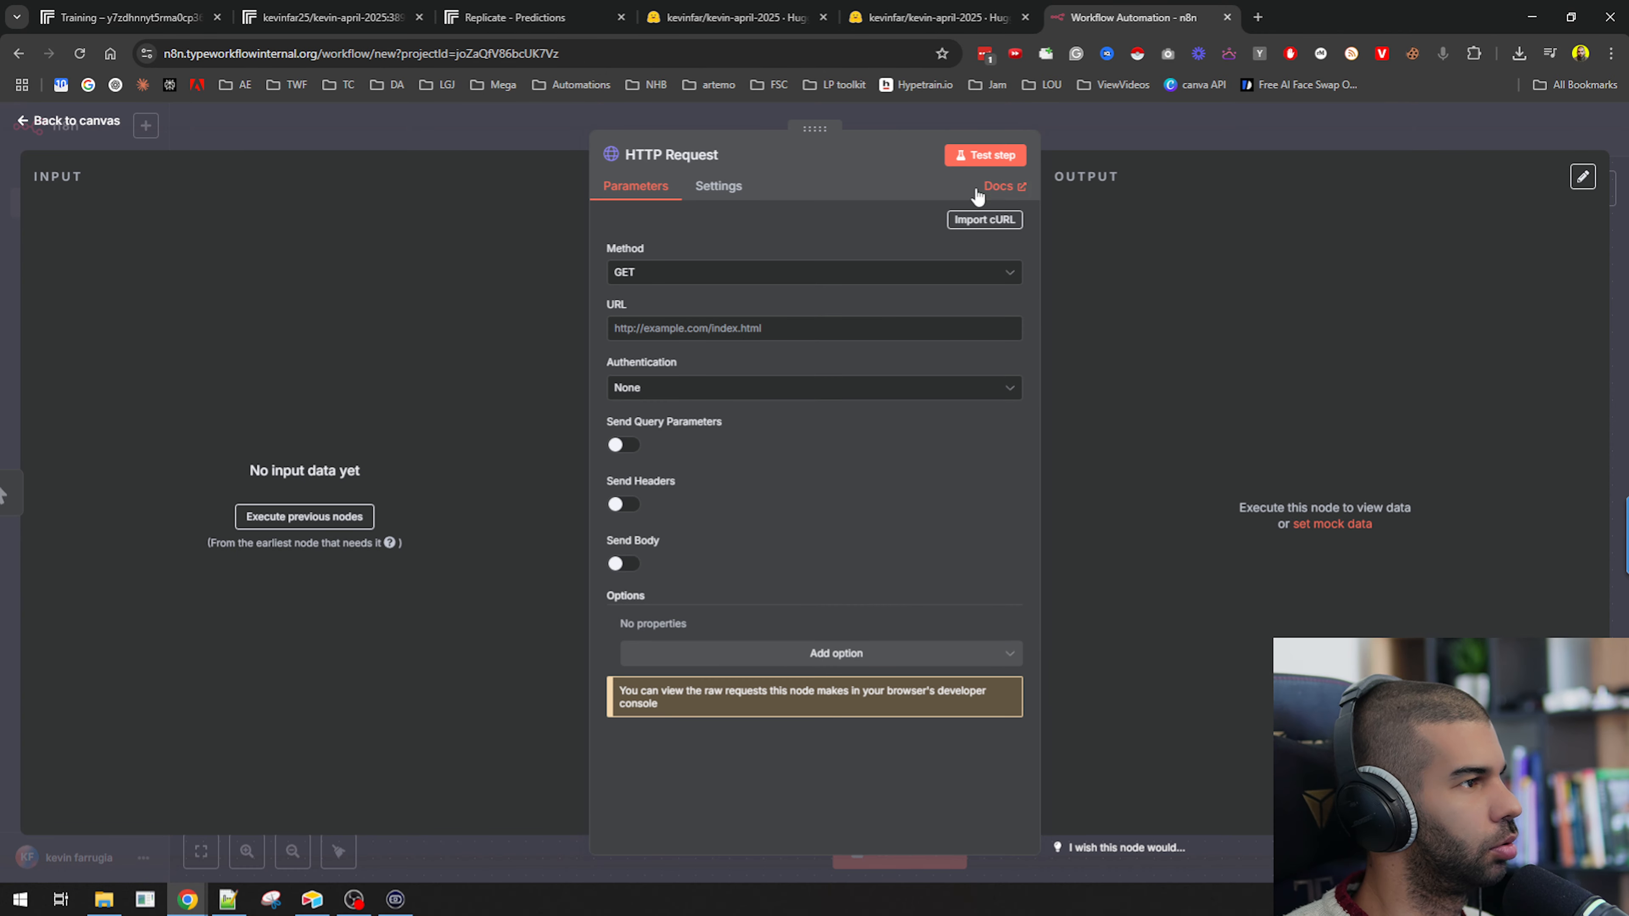
left_click(968, 218)
key("ctrl+v")
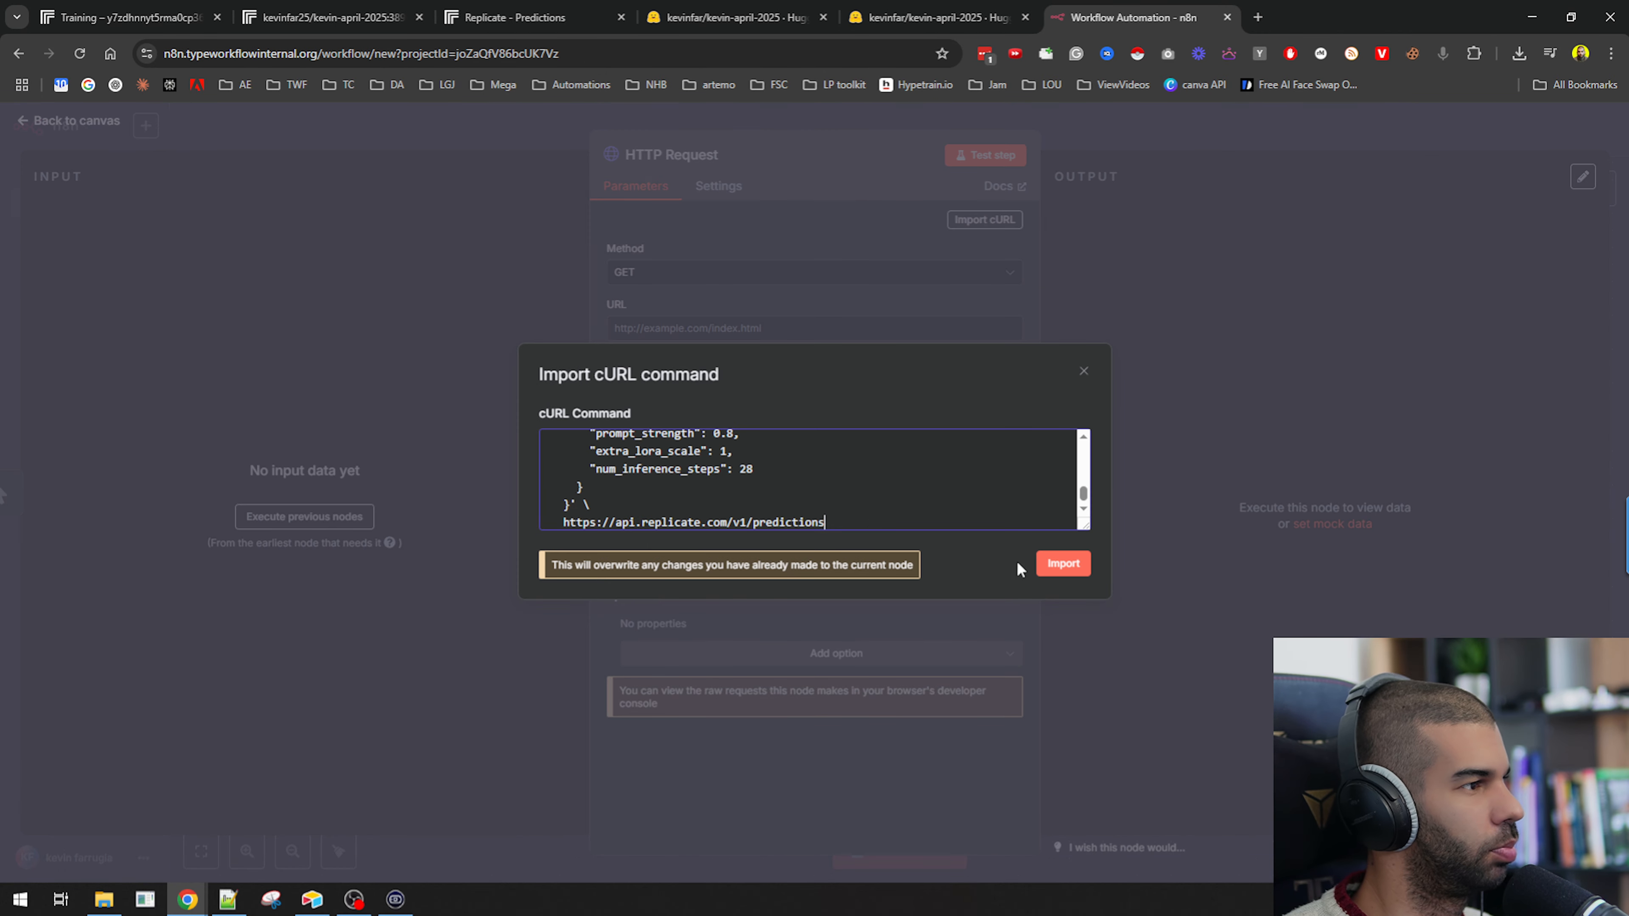
left_click(1063, 563)
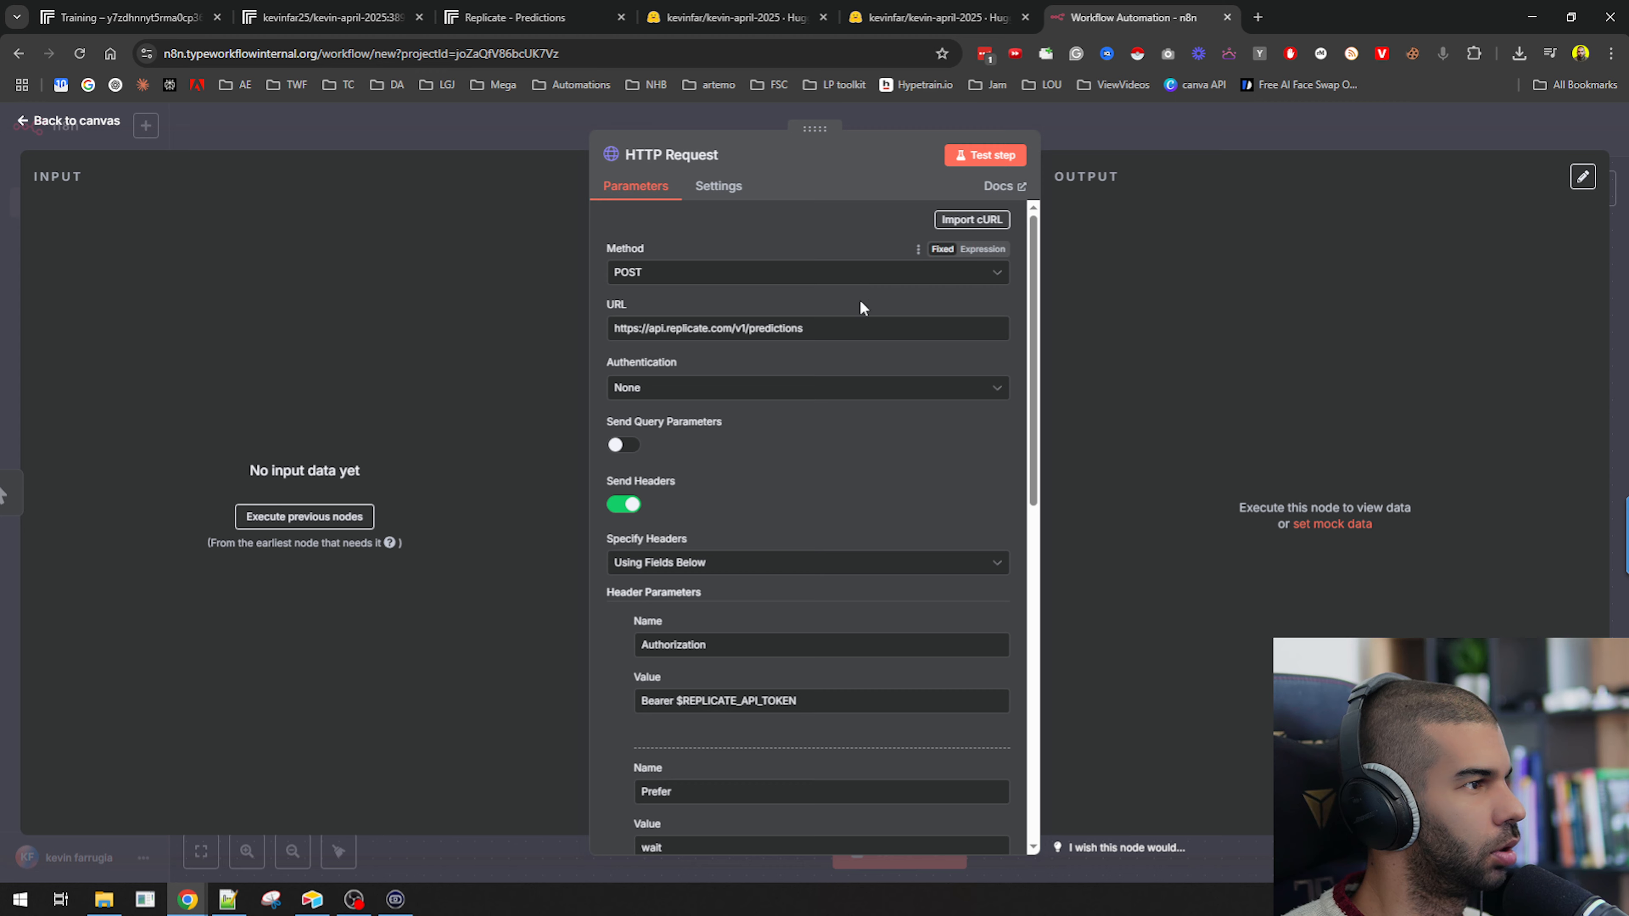
Review the HTTP Request node's imported method, URL, headers and JSON body.
scroll(833, 295, "down", 5)
scroll(786, 293, "down", 2)
left_click_drag(672, 361, 837, 367)
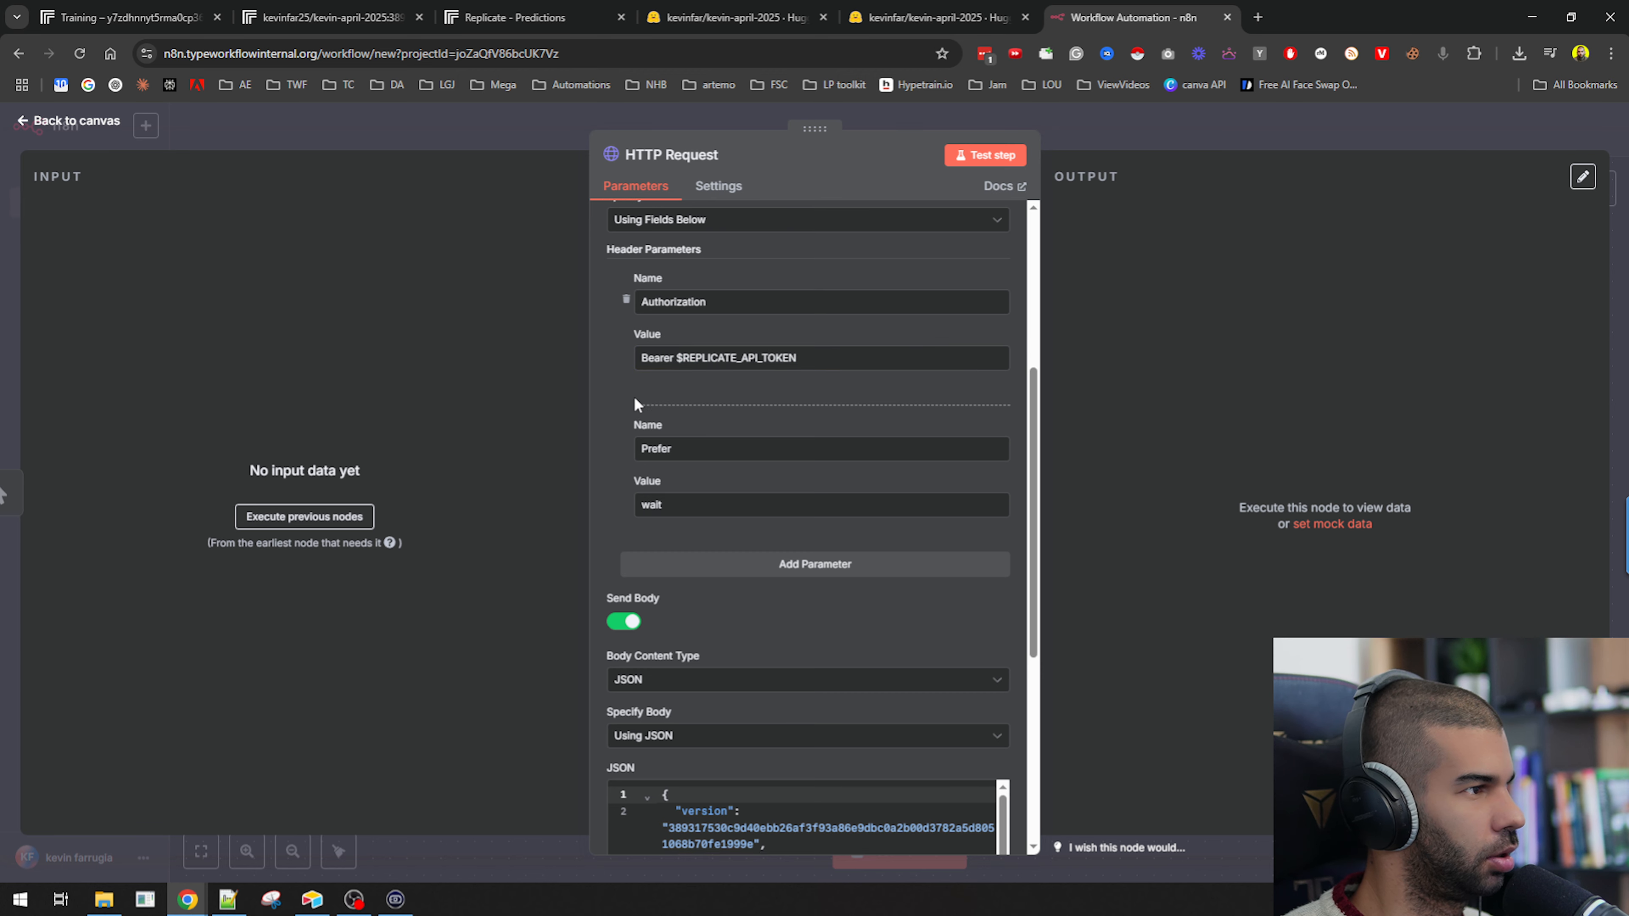
scroll(634, 396, "down", 6)
scroll(728, 513, "down", 1)
scroll(728, 514, "up", 1)
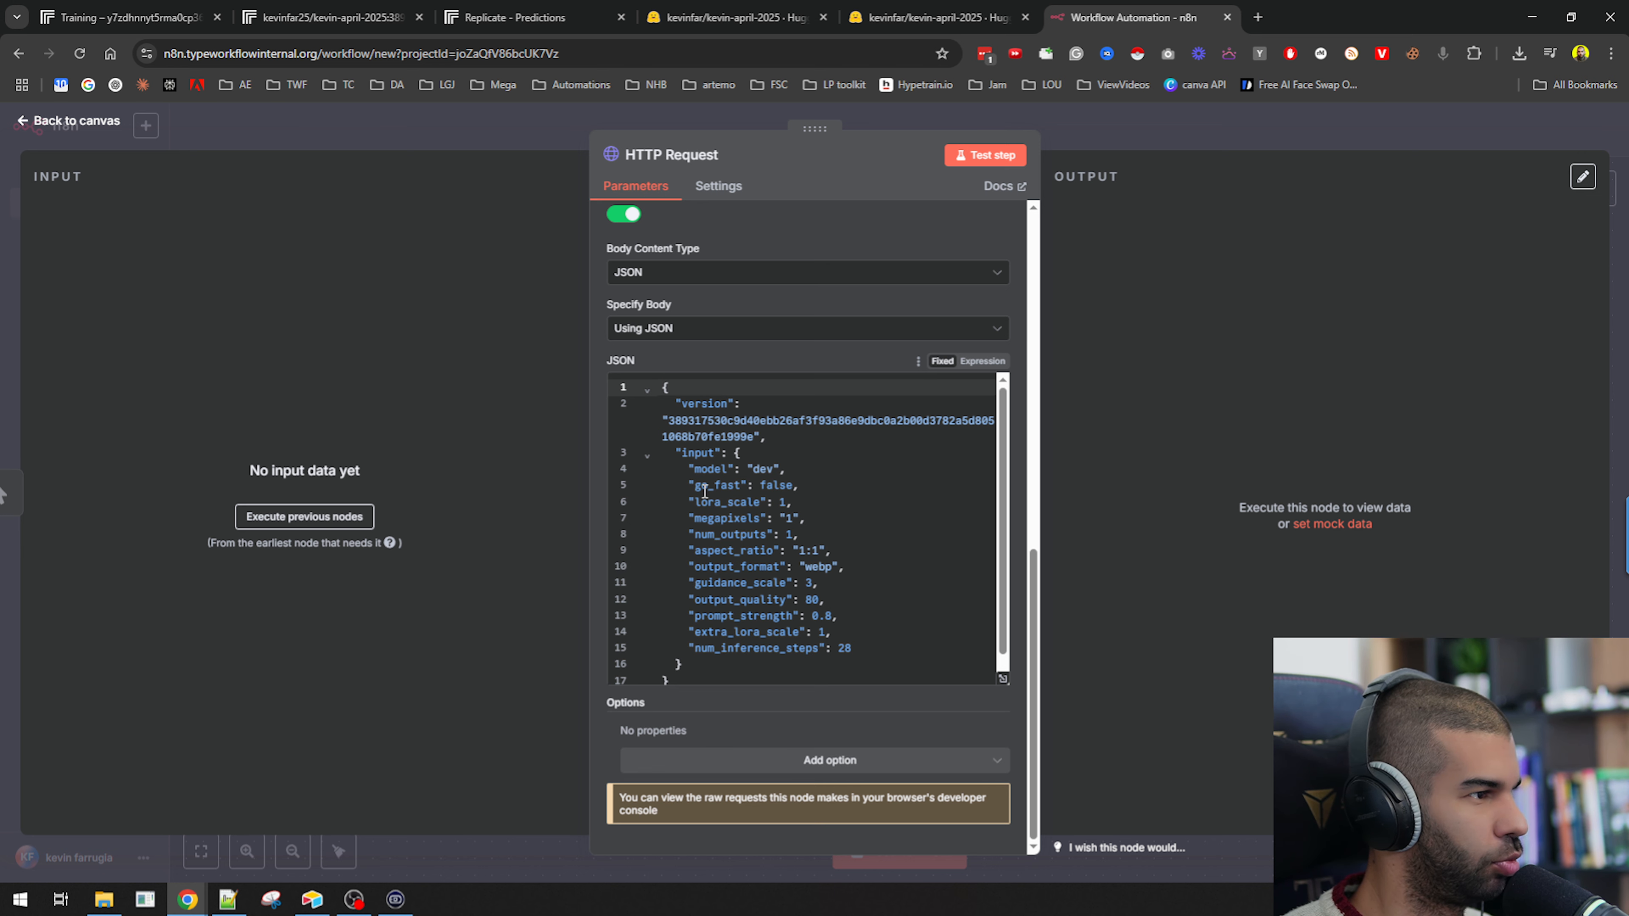
scroll(718, 585, "up", 1)
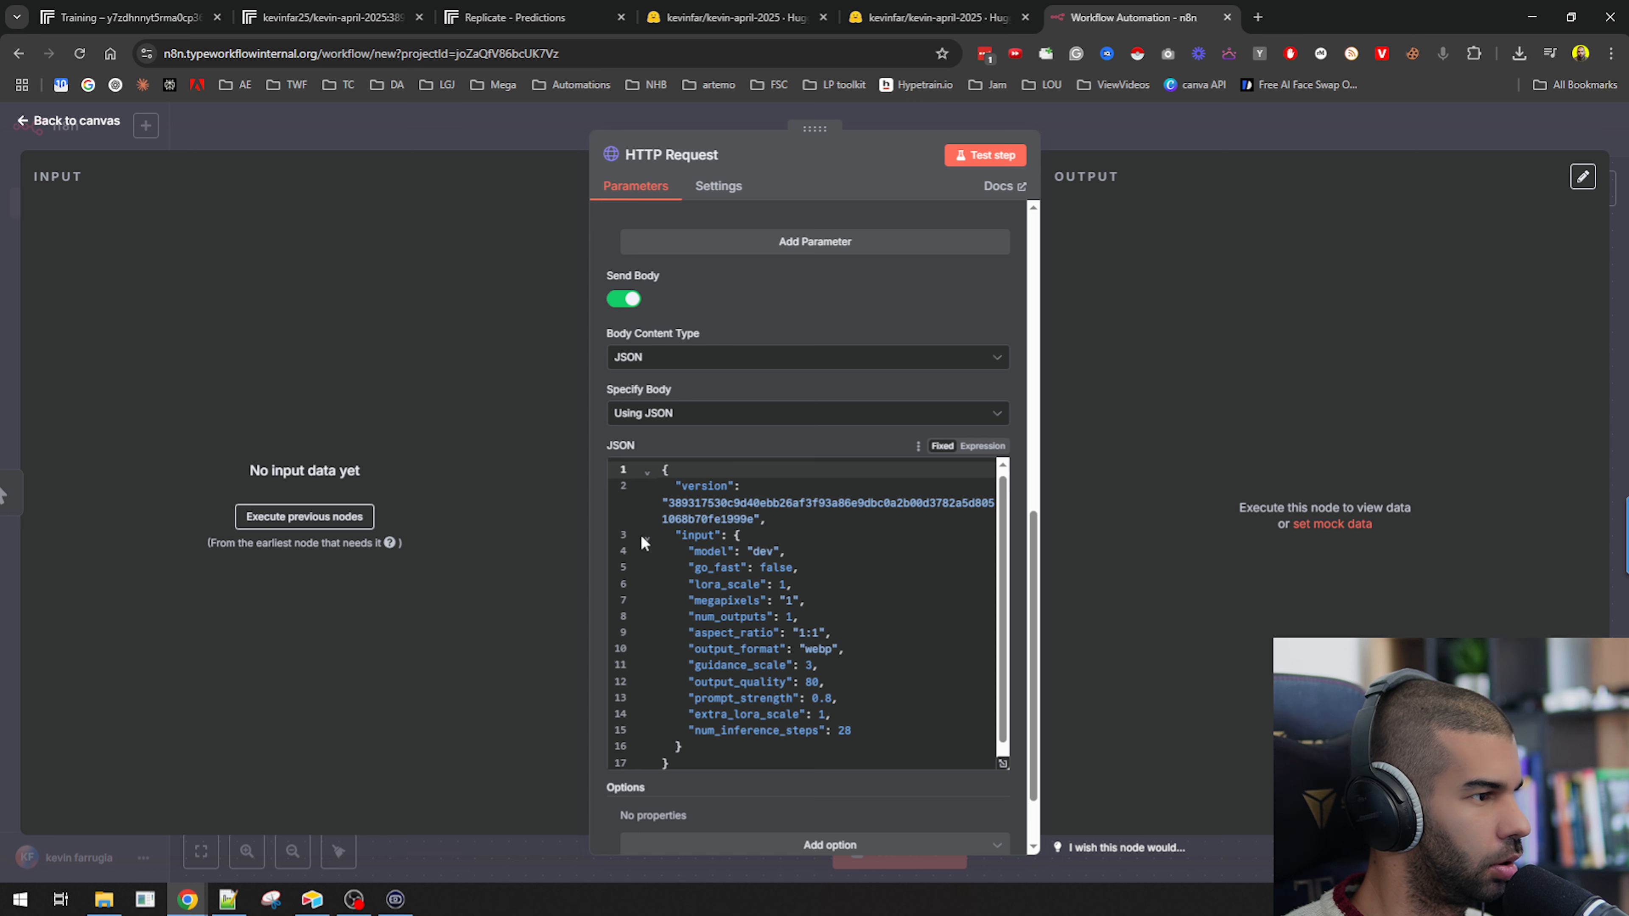
scroll(731, 641, "down", 1)
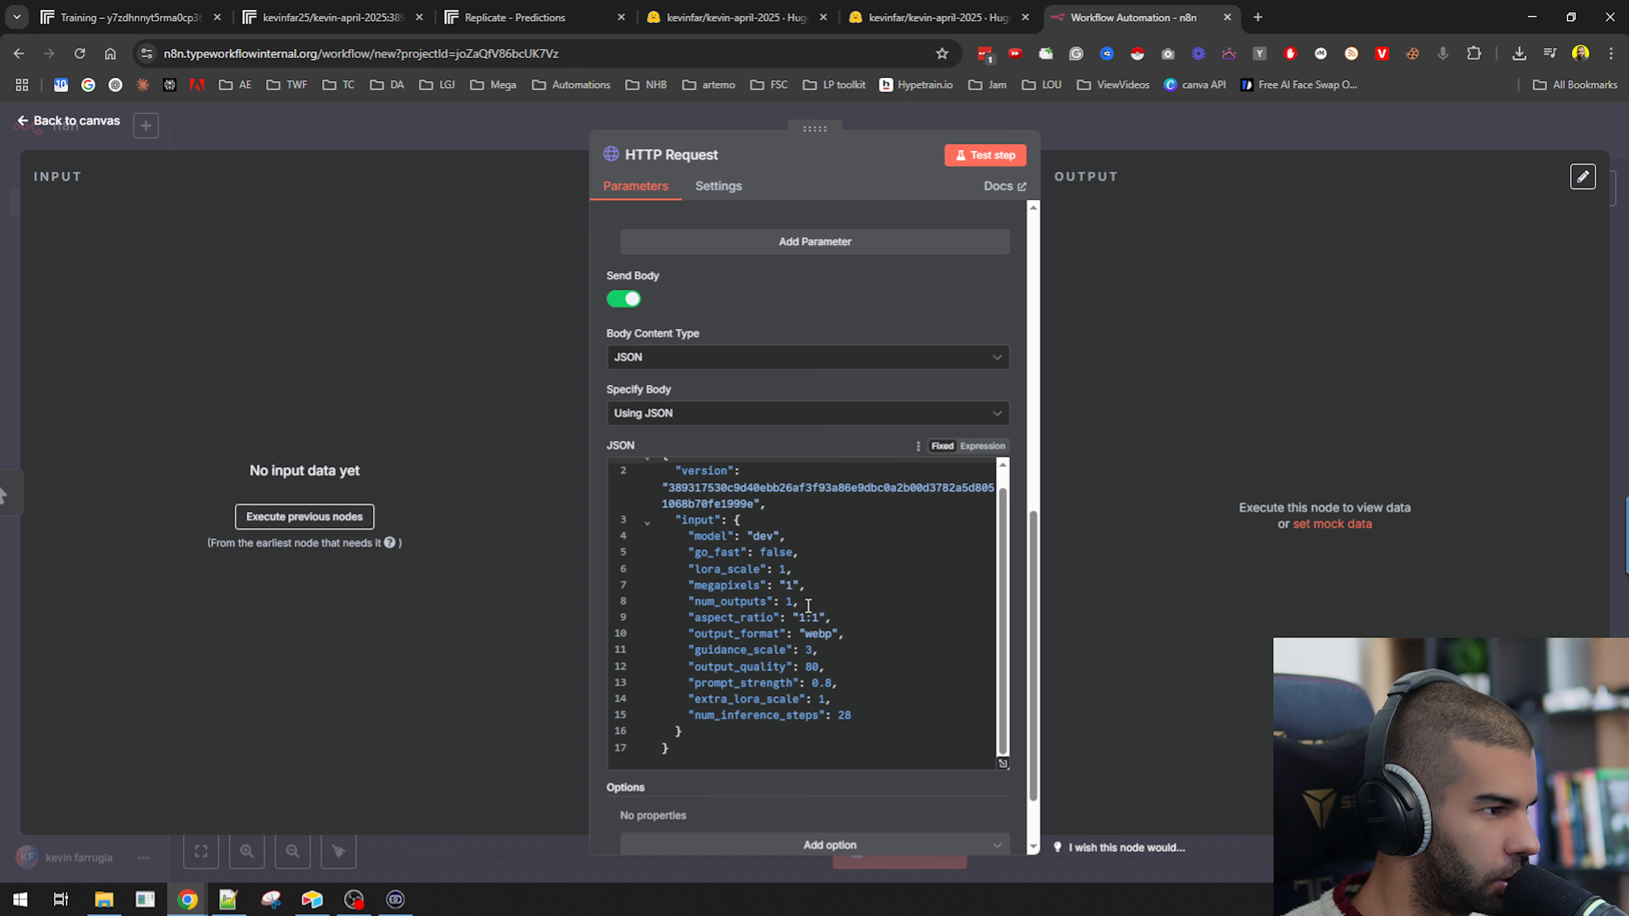
scroll(696, 546, "up", 1)
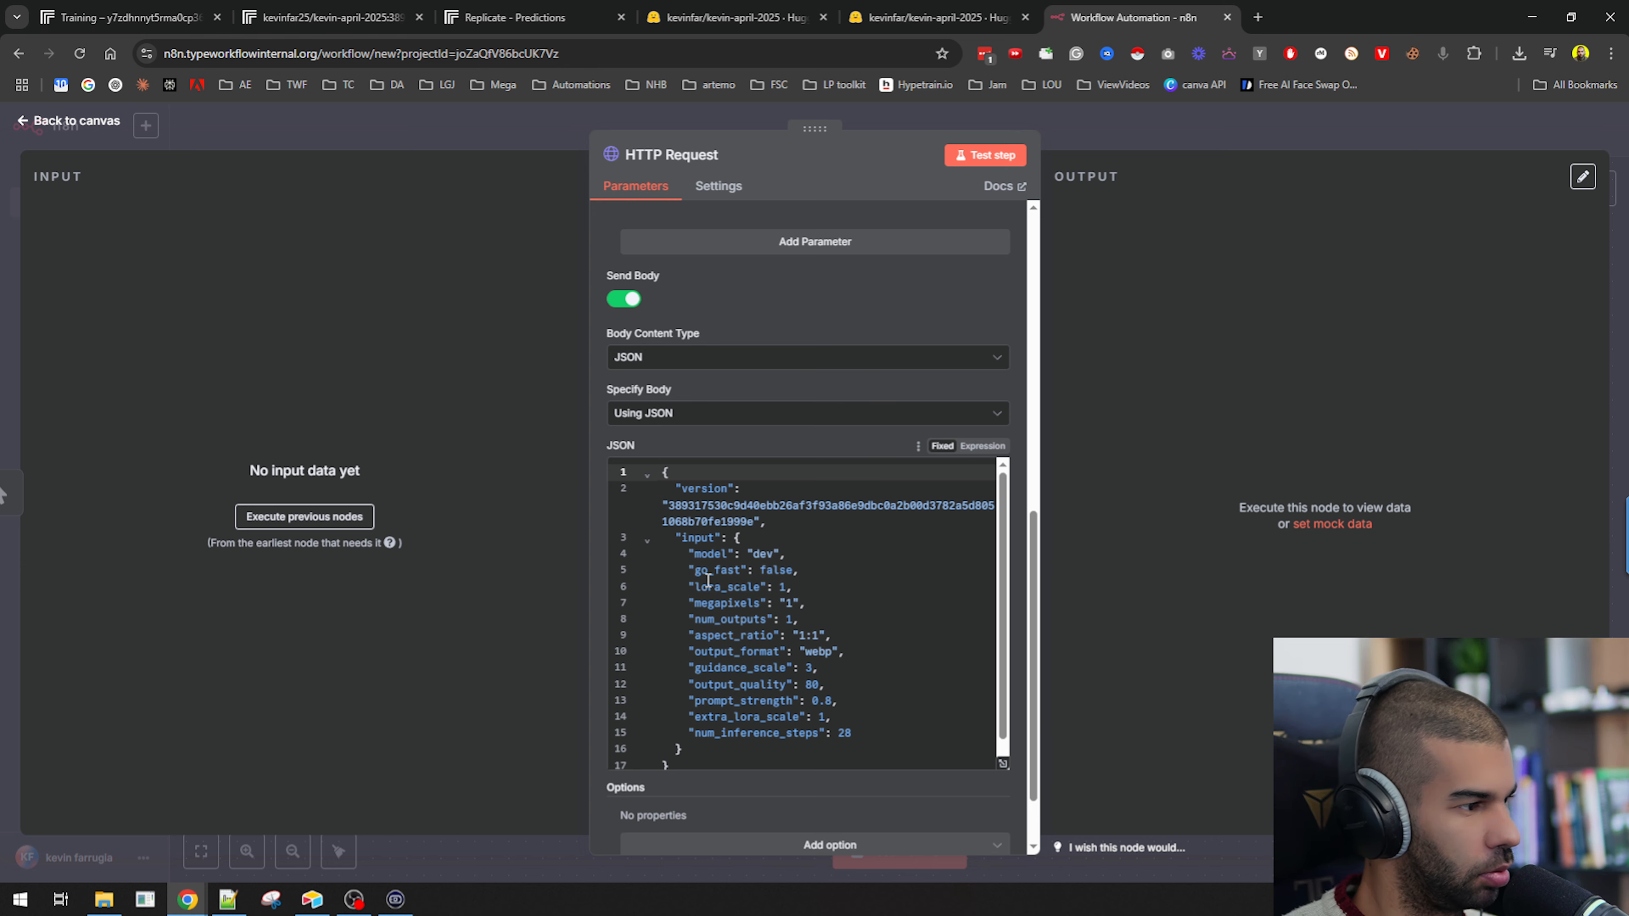
Copy the model's HTTP cURL example again, now including the "test test" prompt field.
left_click(333, 18)
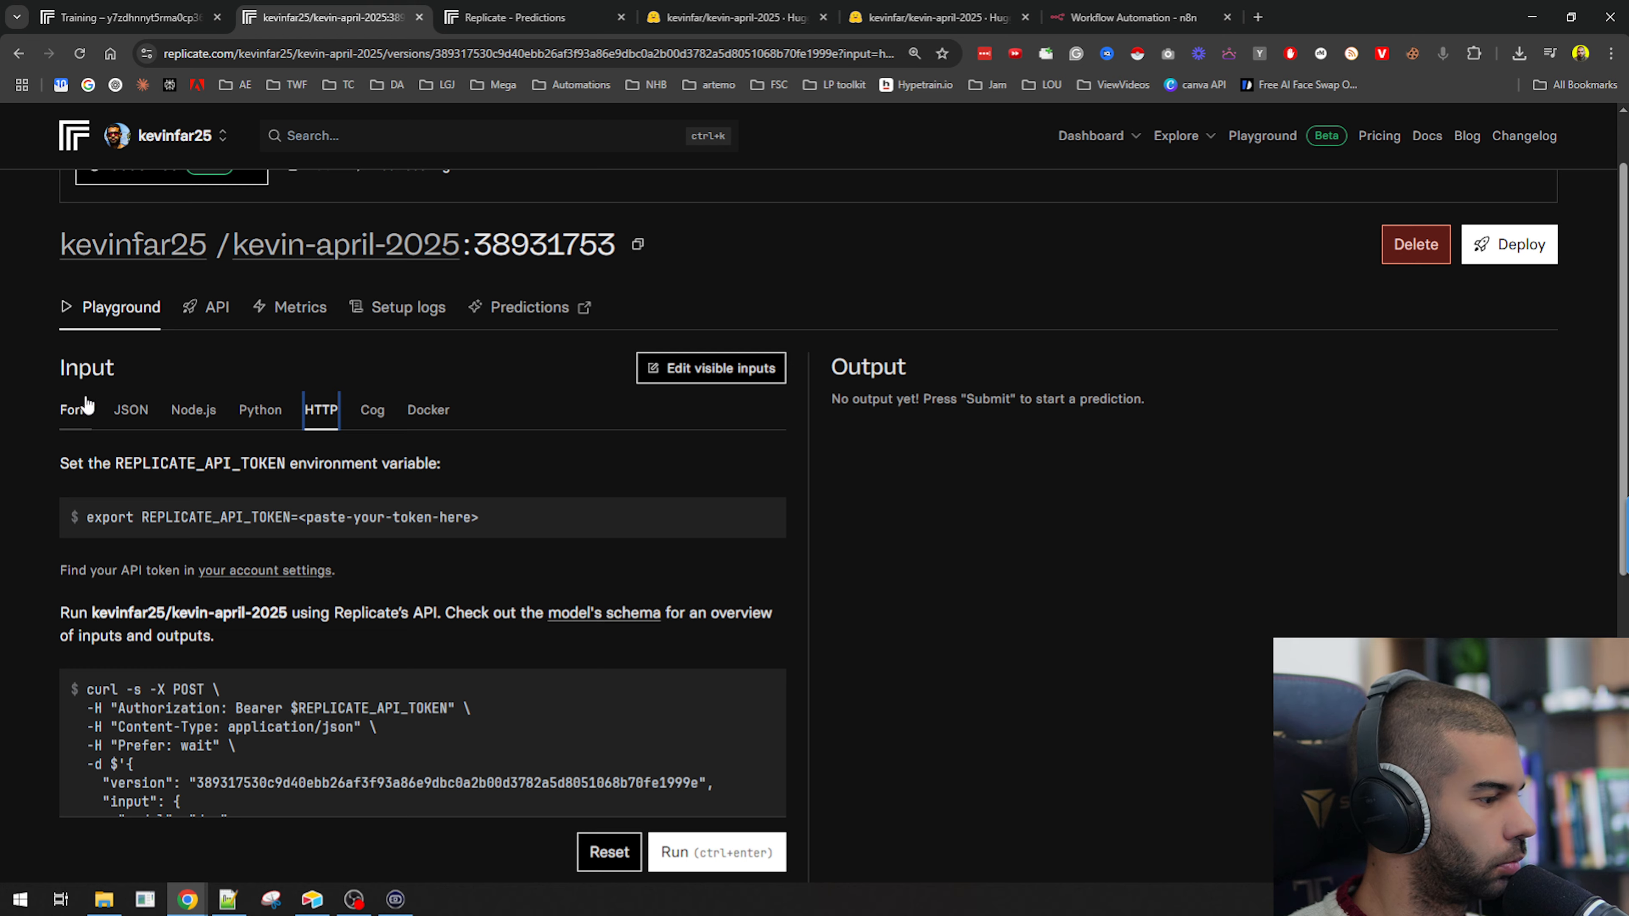
left_click(87, 406)
scroll(80, 459, "down", 4)
scroll(108, 478, "up", 4)
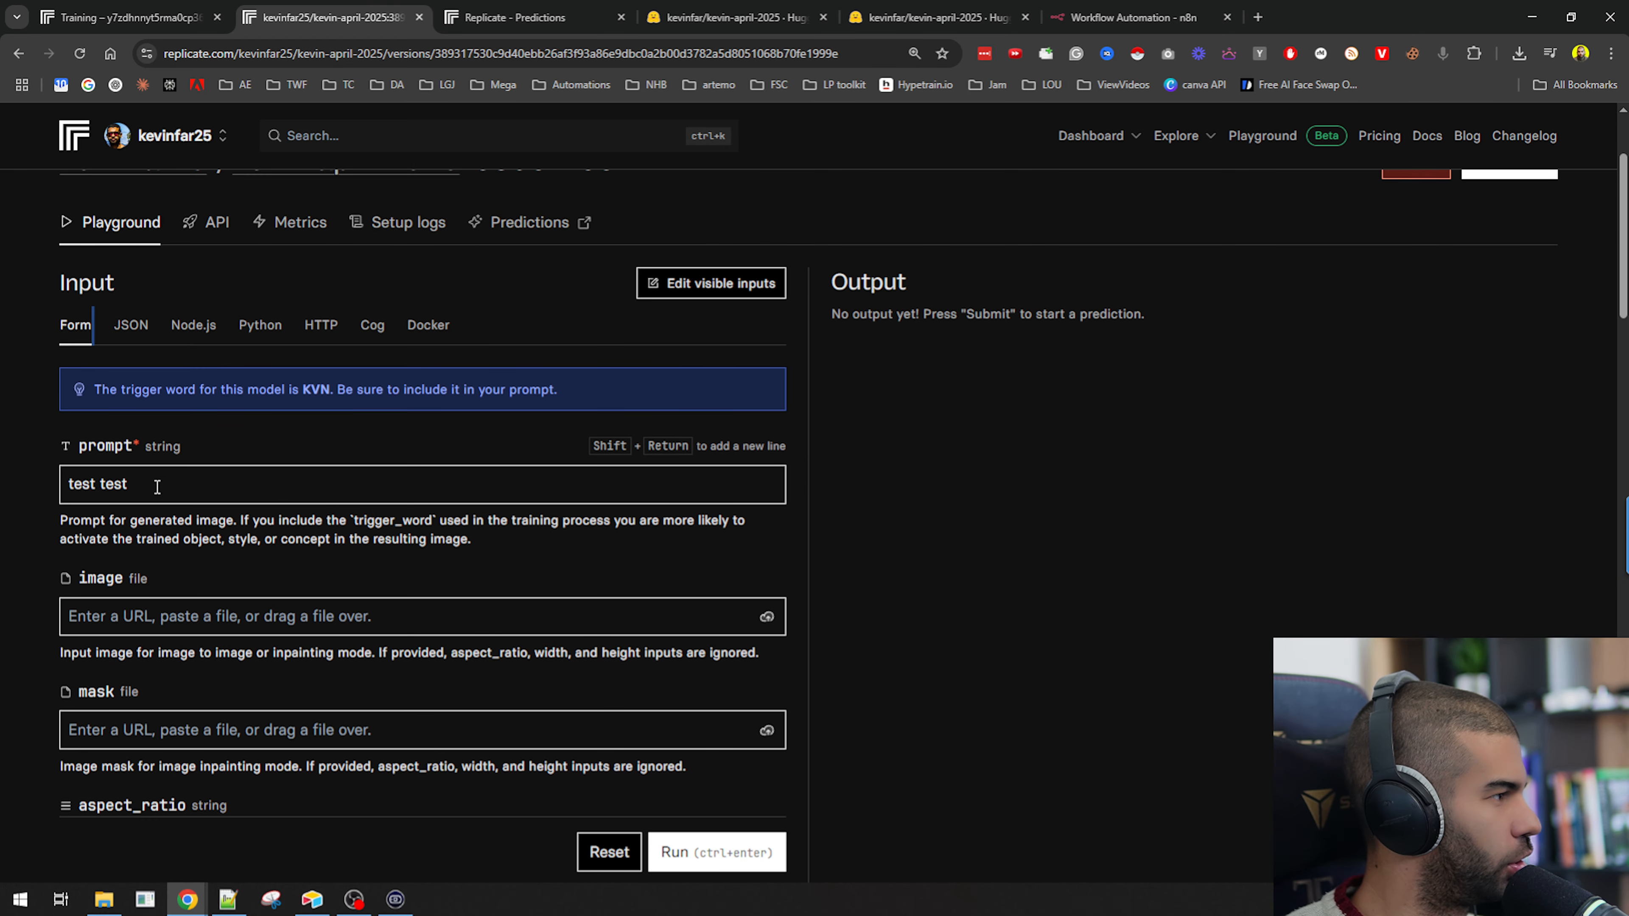
left_click(320, 324)
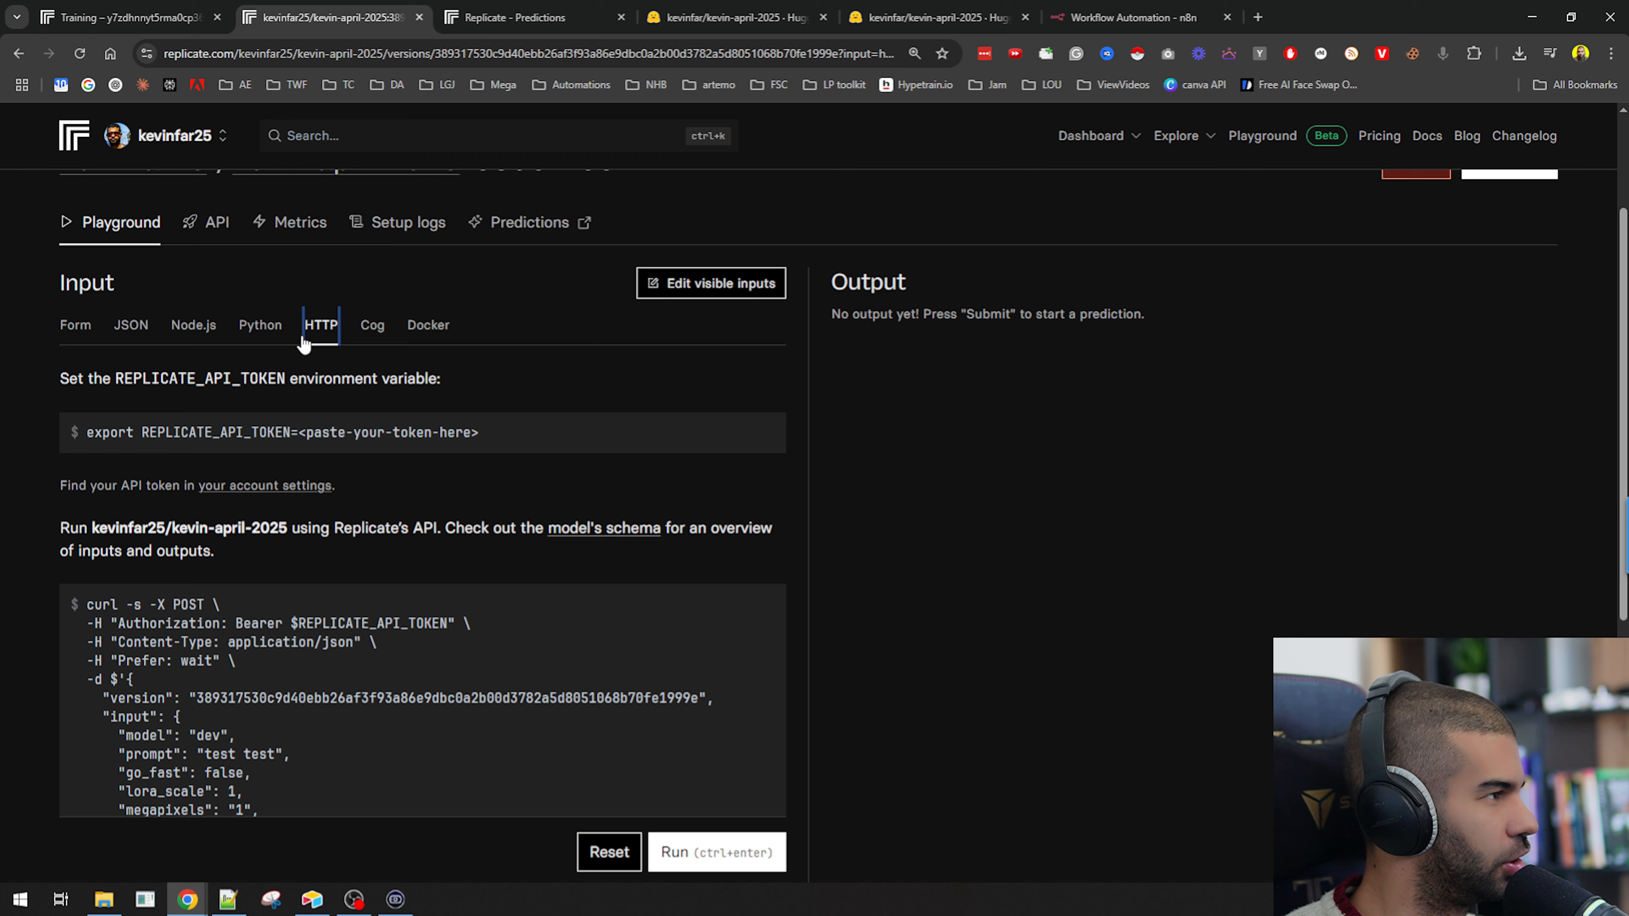
left_click(74, 325)
left_click_drag(155, 485, 40, 482)
left_click(274, 327)
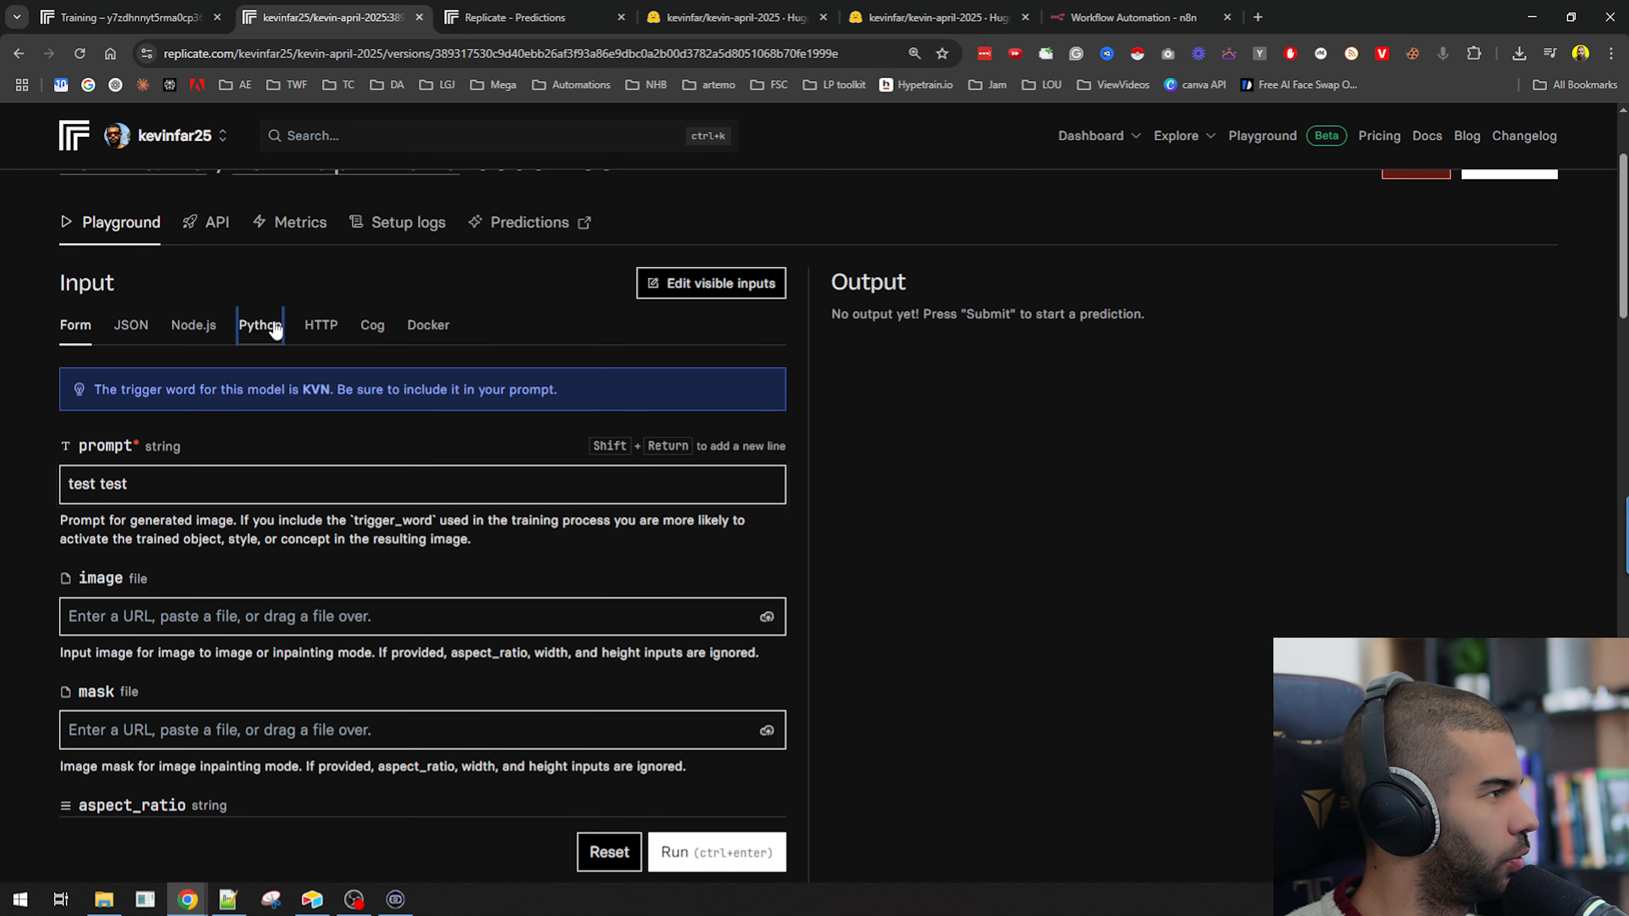
left_click(333, 328)
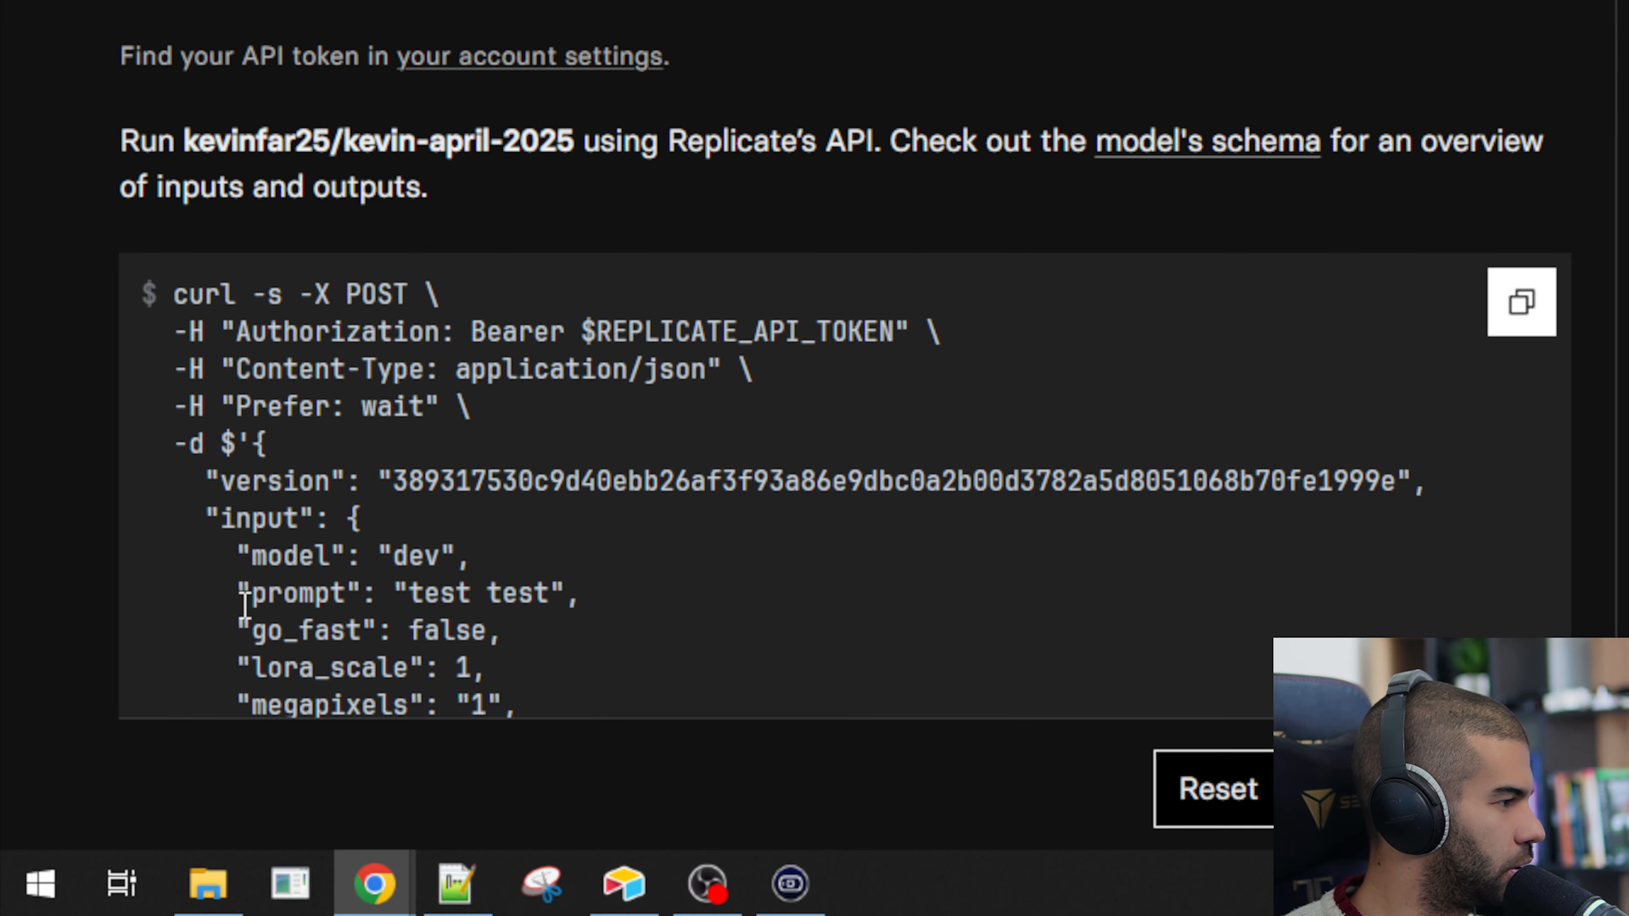
left_click_drag(118, 752, 337, 752)
left_click(1521, 301)
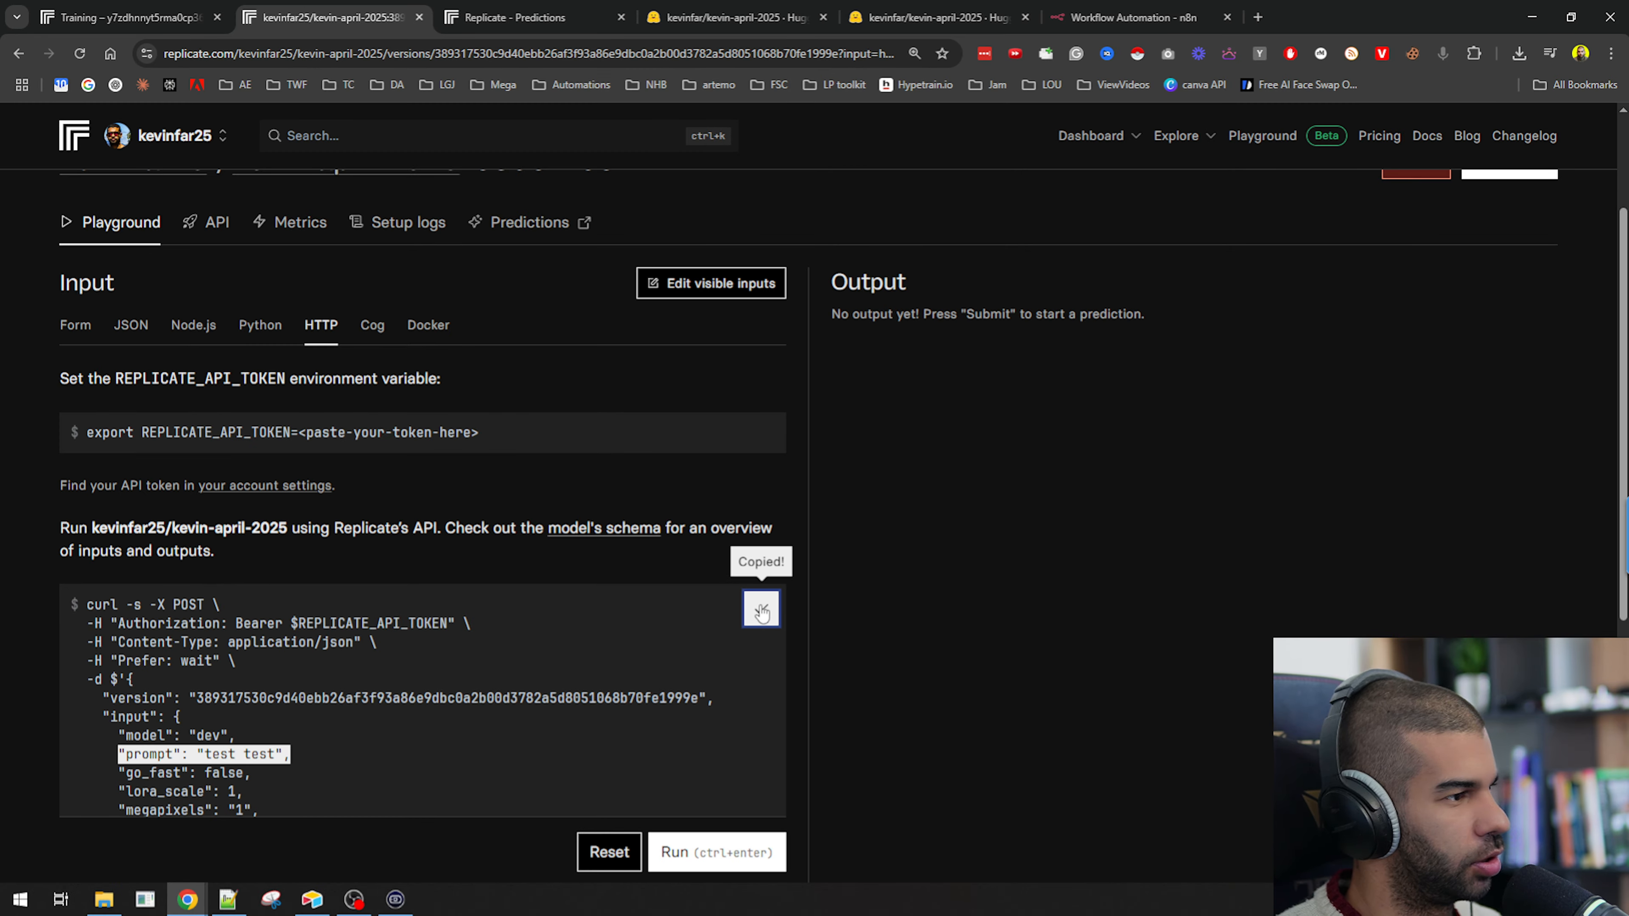
Import the new cURL command into the HTTP Request node, replacing its previous configuration.
left_click(1132, 17)
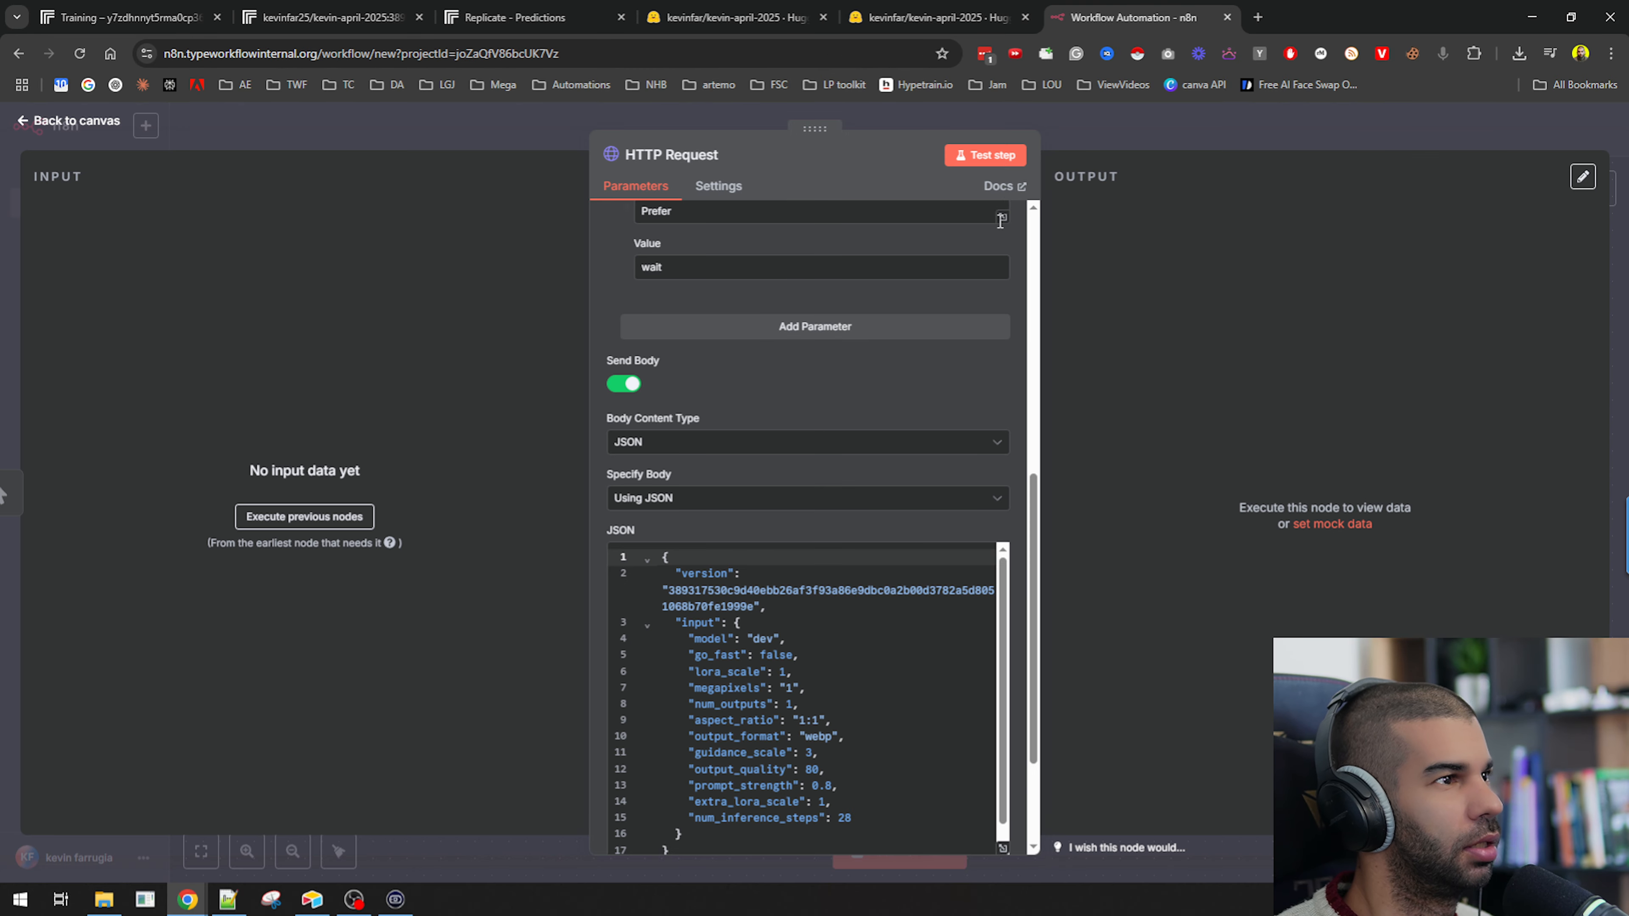
scroll(994, 256, "up", 10)
left_click(974, 220)
left_click(891, 465)
key("ctrl+a")
key("ctrl+v")
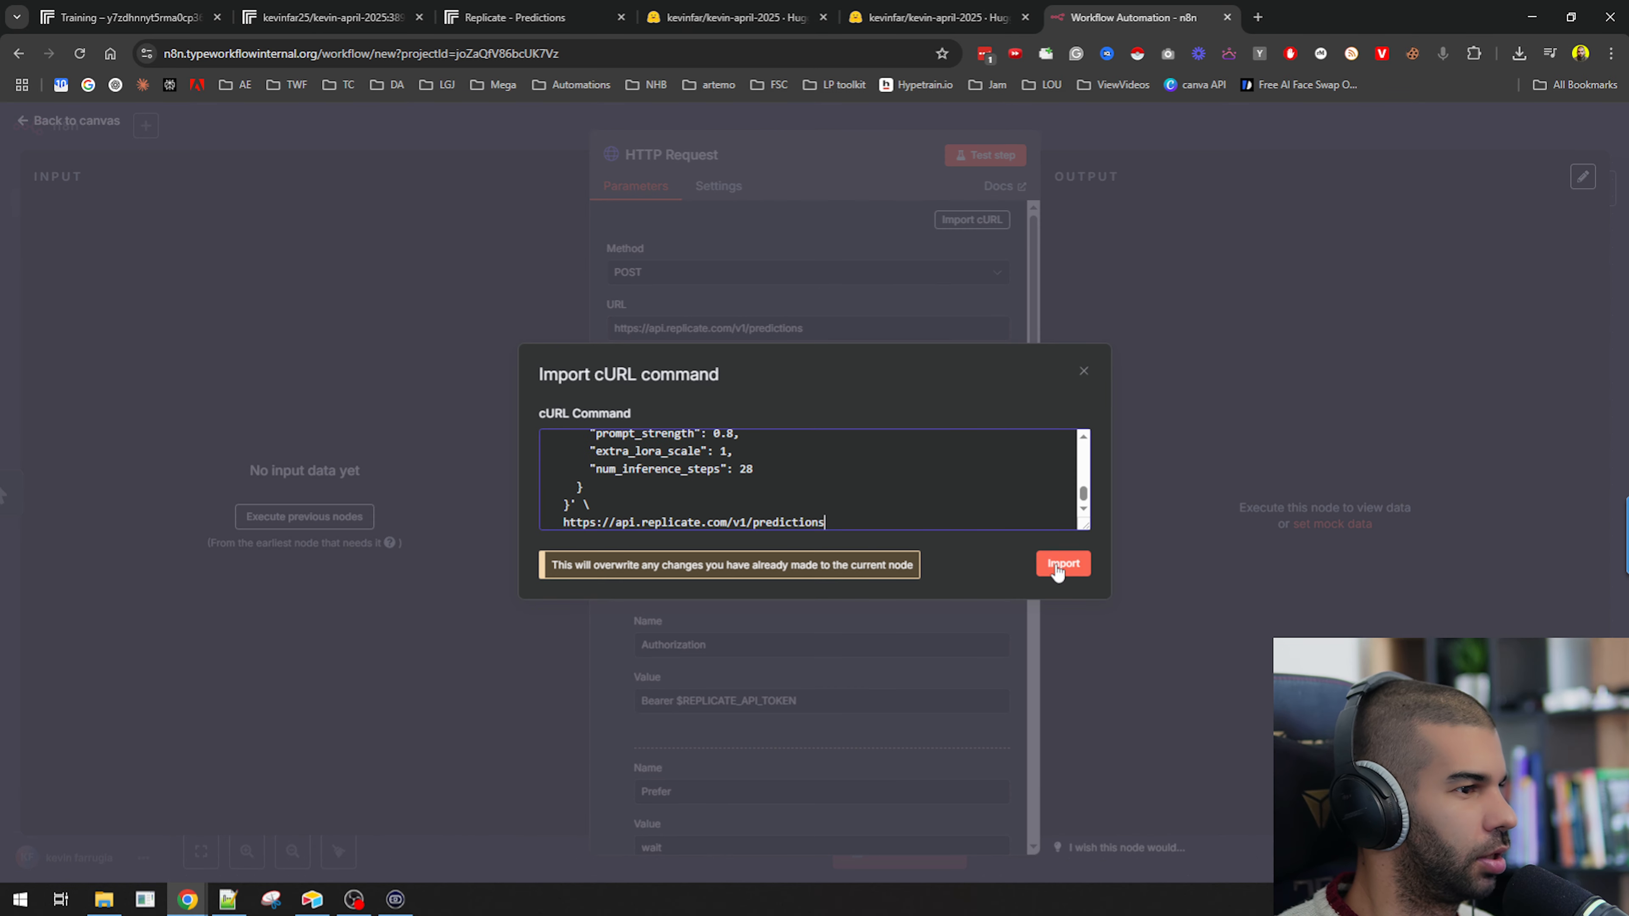
left_click(1059, 566)
Set the prompt in the node's JSON body to "KVN in an ironman suit".
scroll(877, 703, "down", 8)
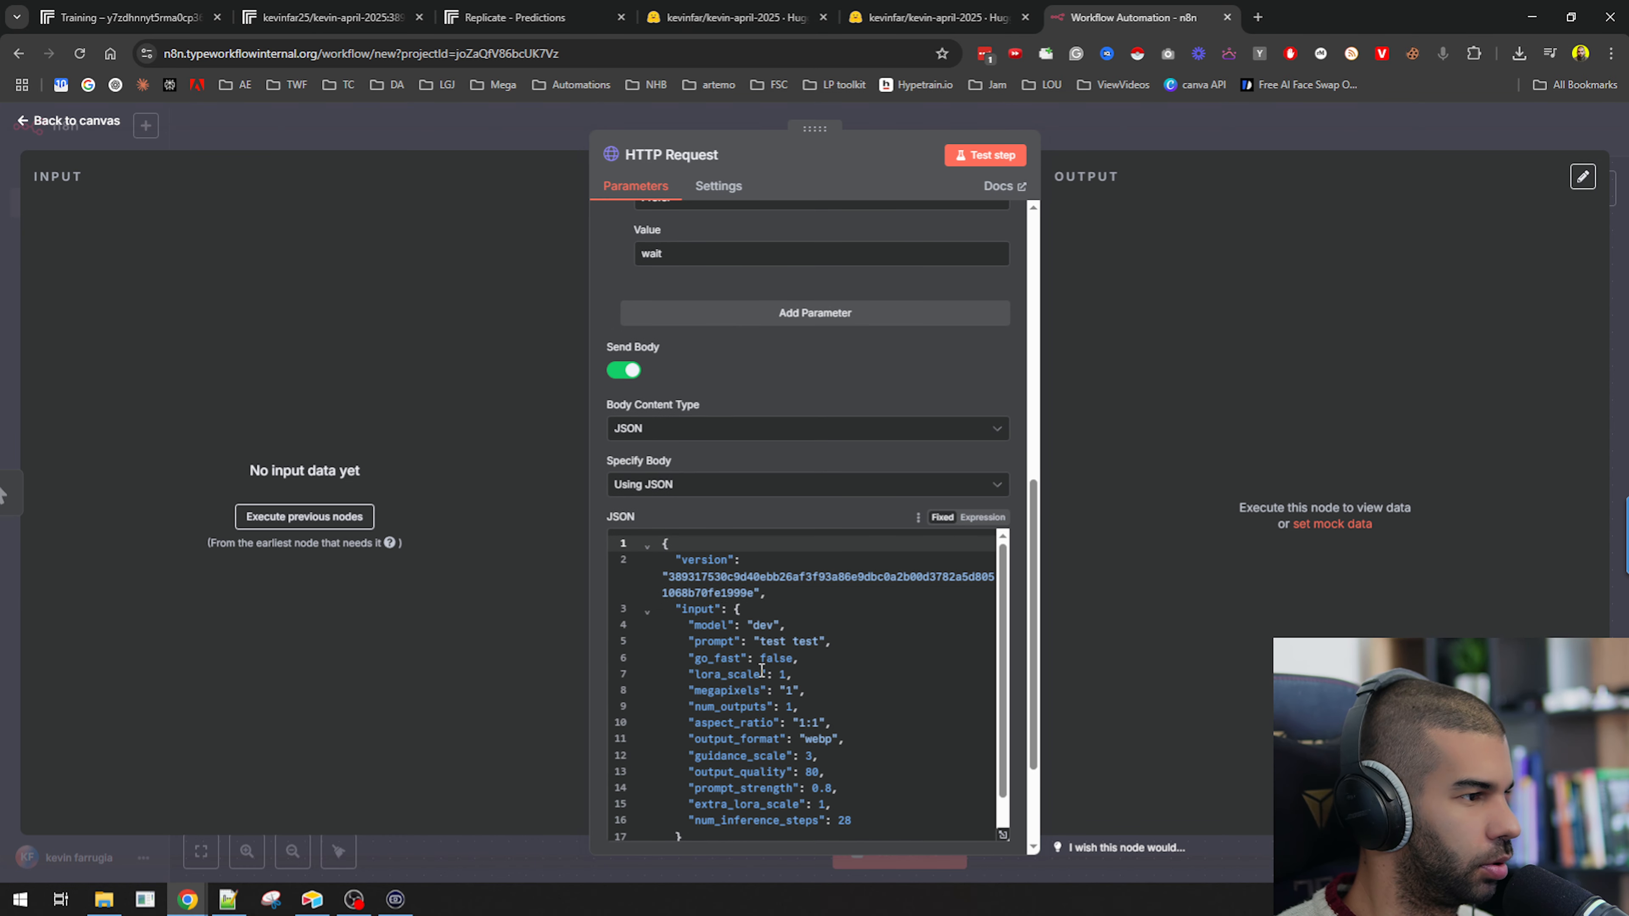
double_click(769, 643)
key("ctrl+shift+Right")
type("KVN in an ironman sui")
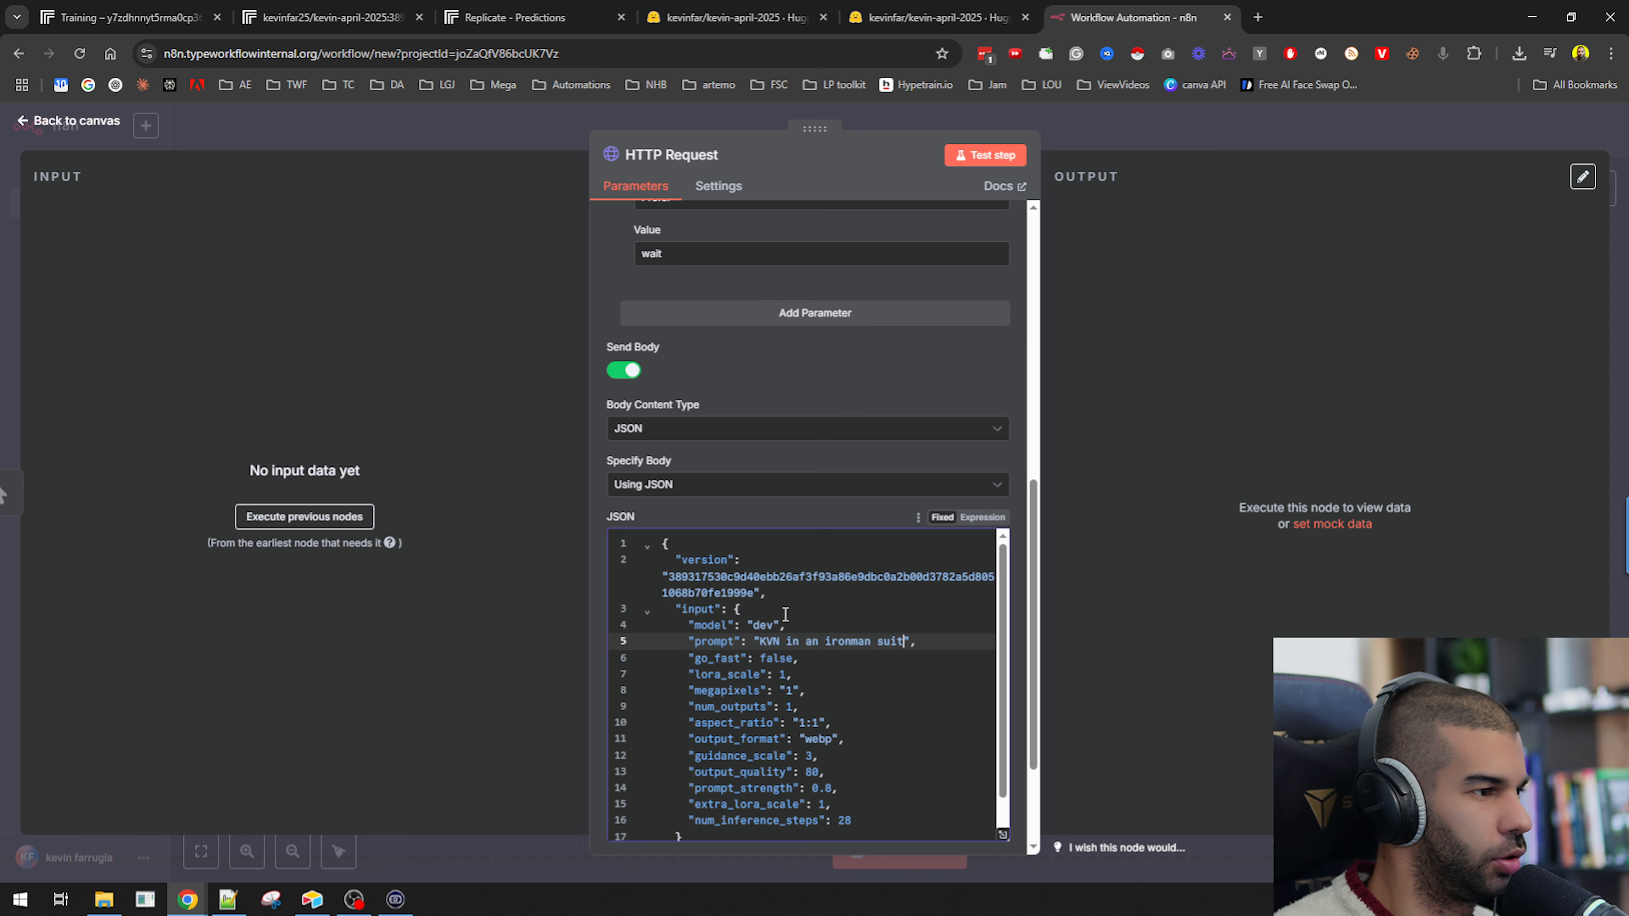
Delete the $REPLICATE_API_TOKEN placeholder from the Authorization header value, keeping "Bearer ".
scroll(785, 615, "up", 8)
left_click_drag(807, 624, 859, 623)
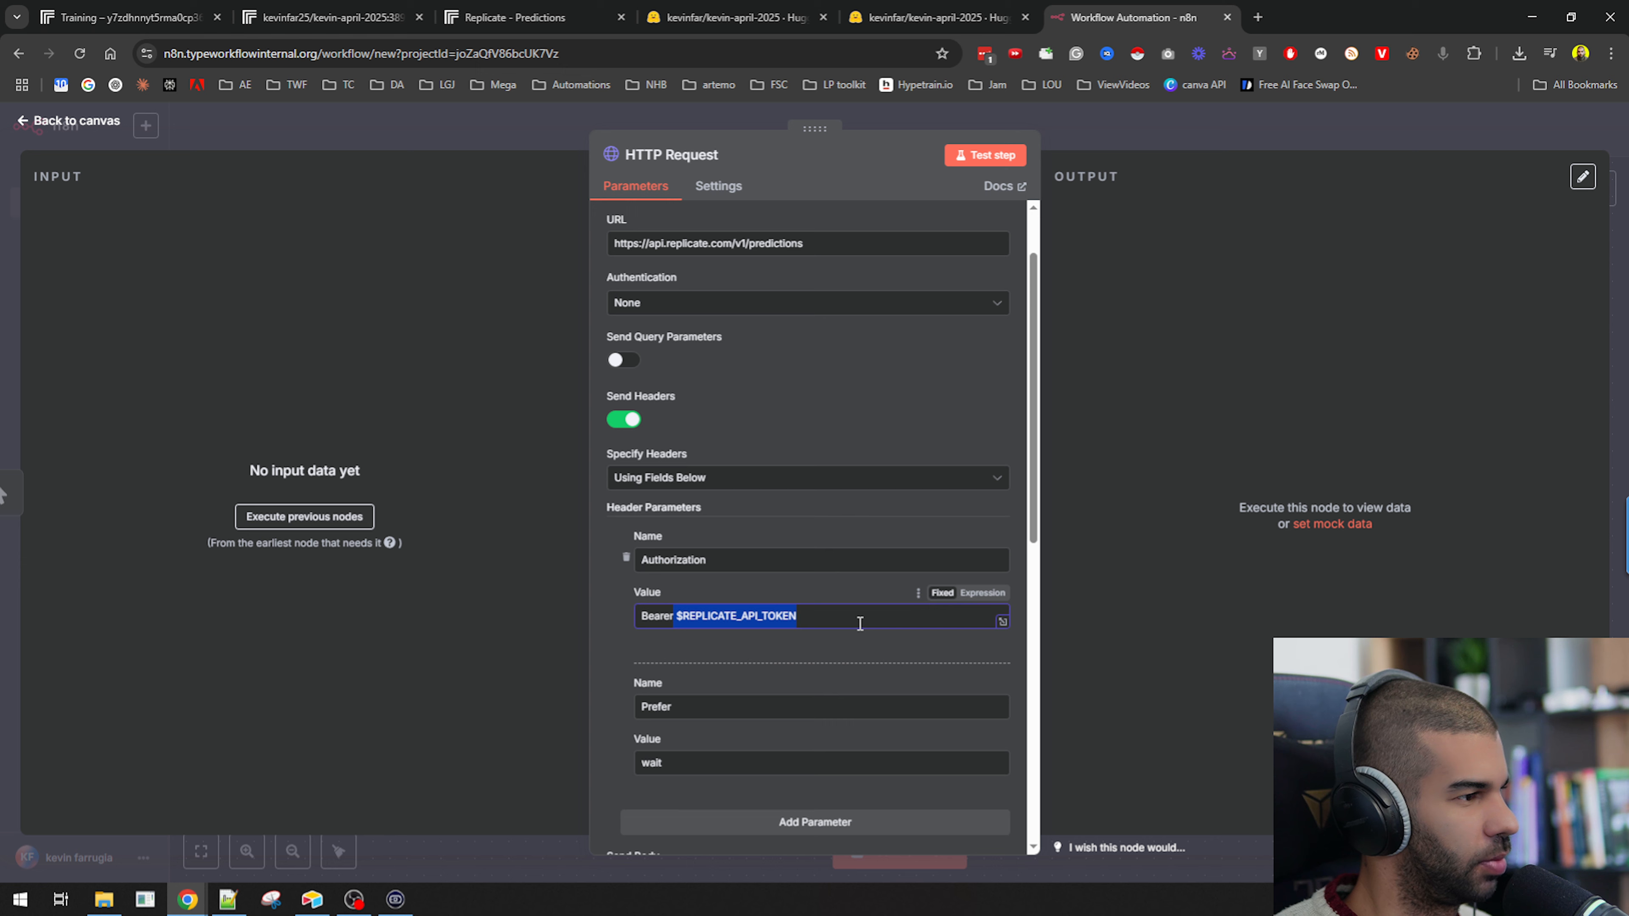
key("BackSpace")
Open the Replicate account's API tokens page in a new tab.
left_click(512, 18)
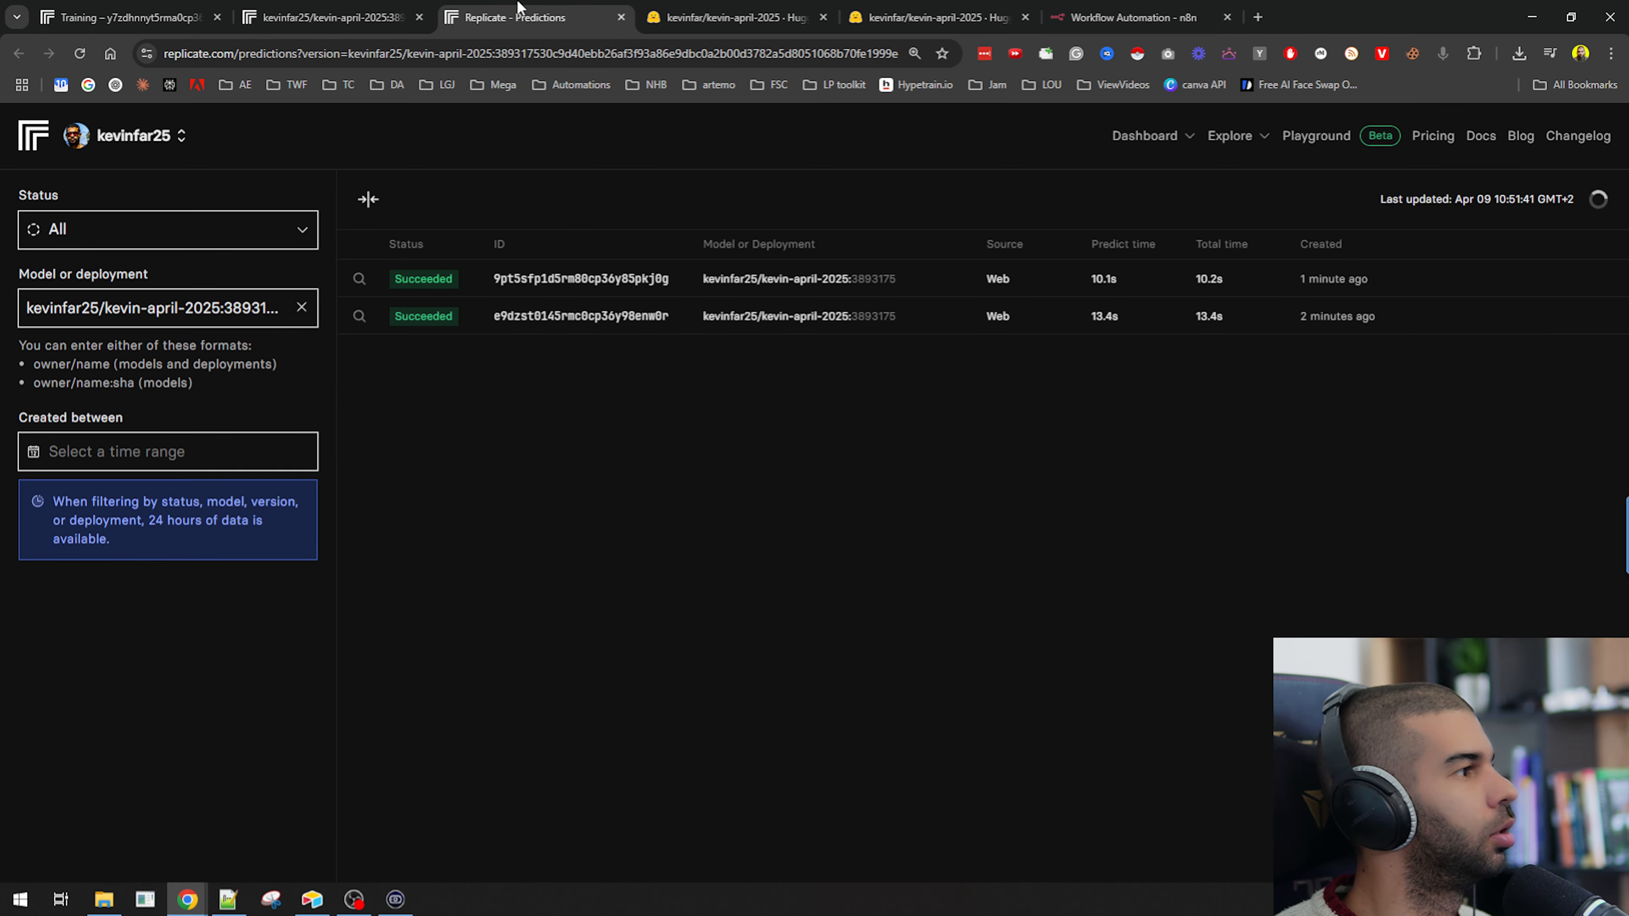
left_click(162, 141)
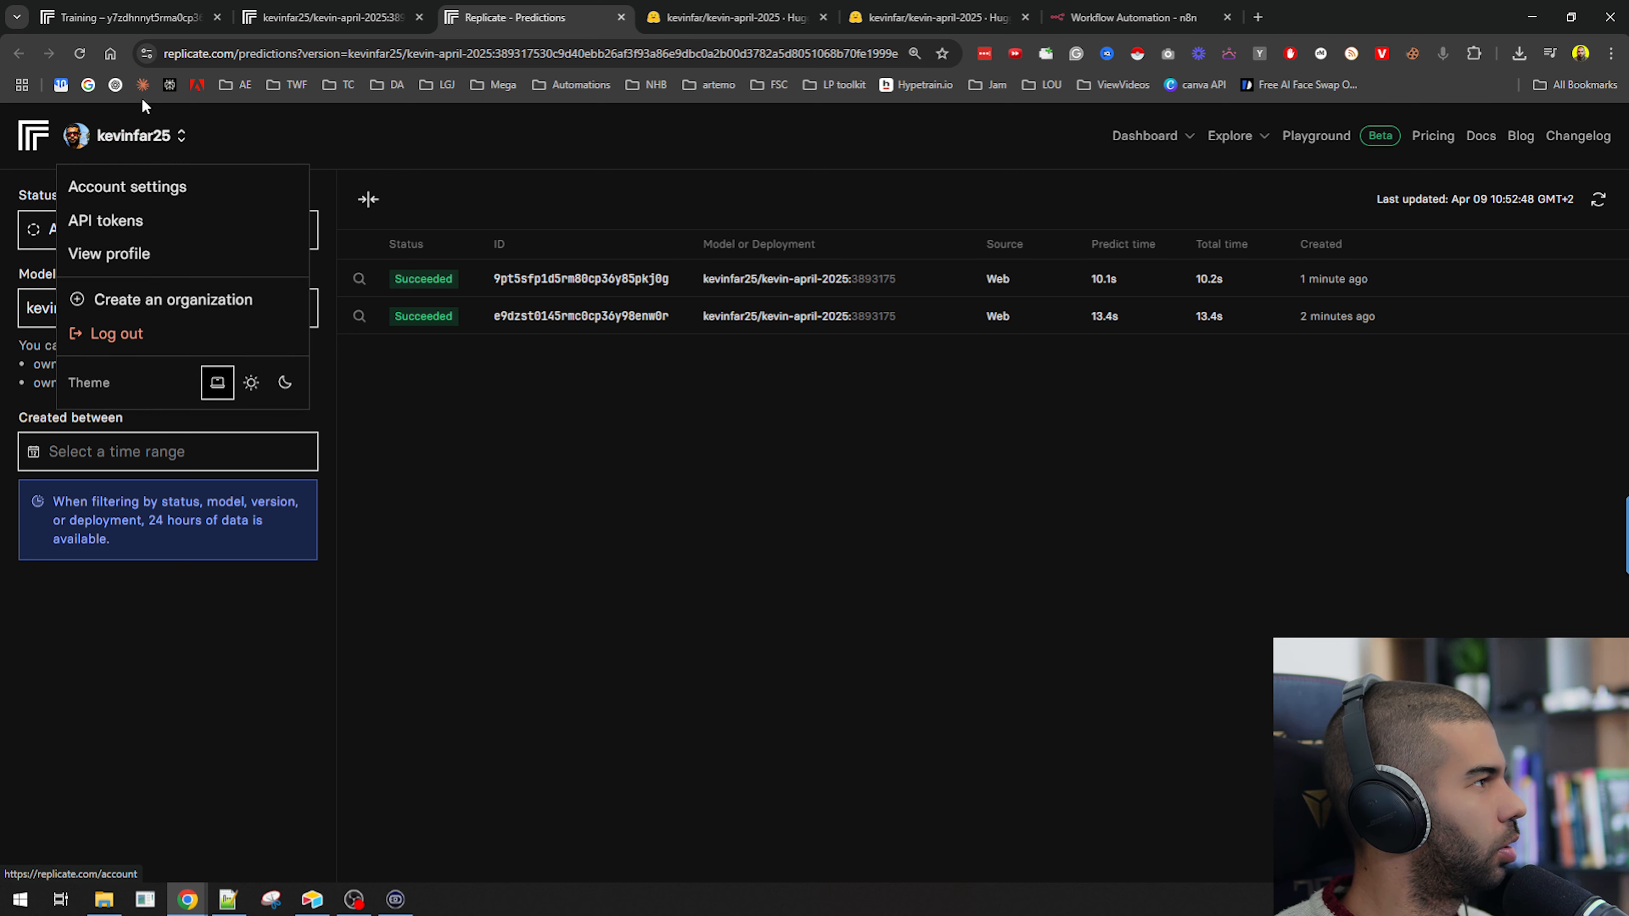
middle_click(117, 217)
left_click(731, 18)
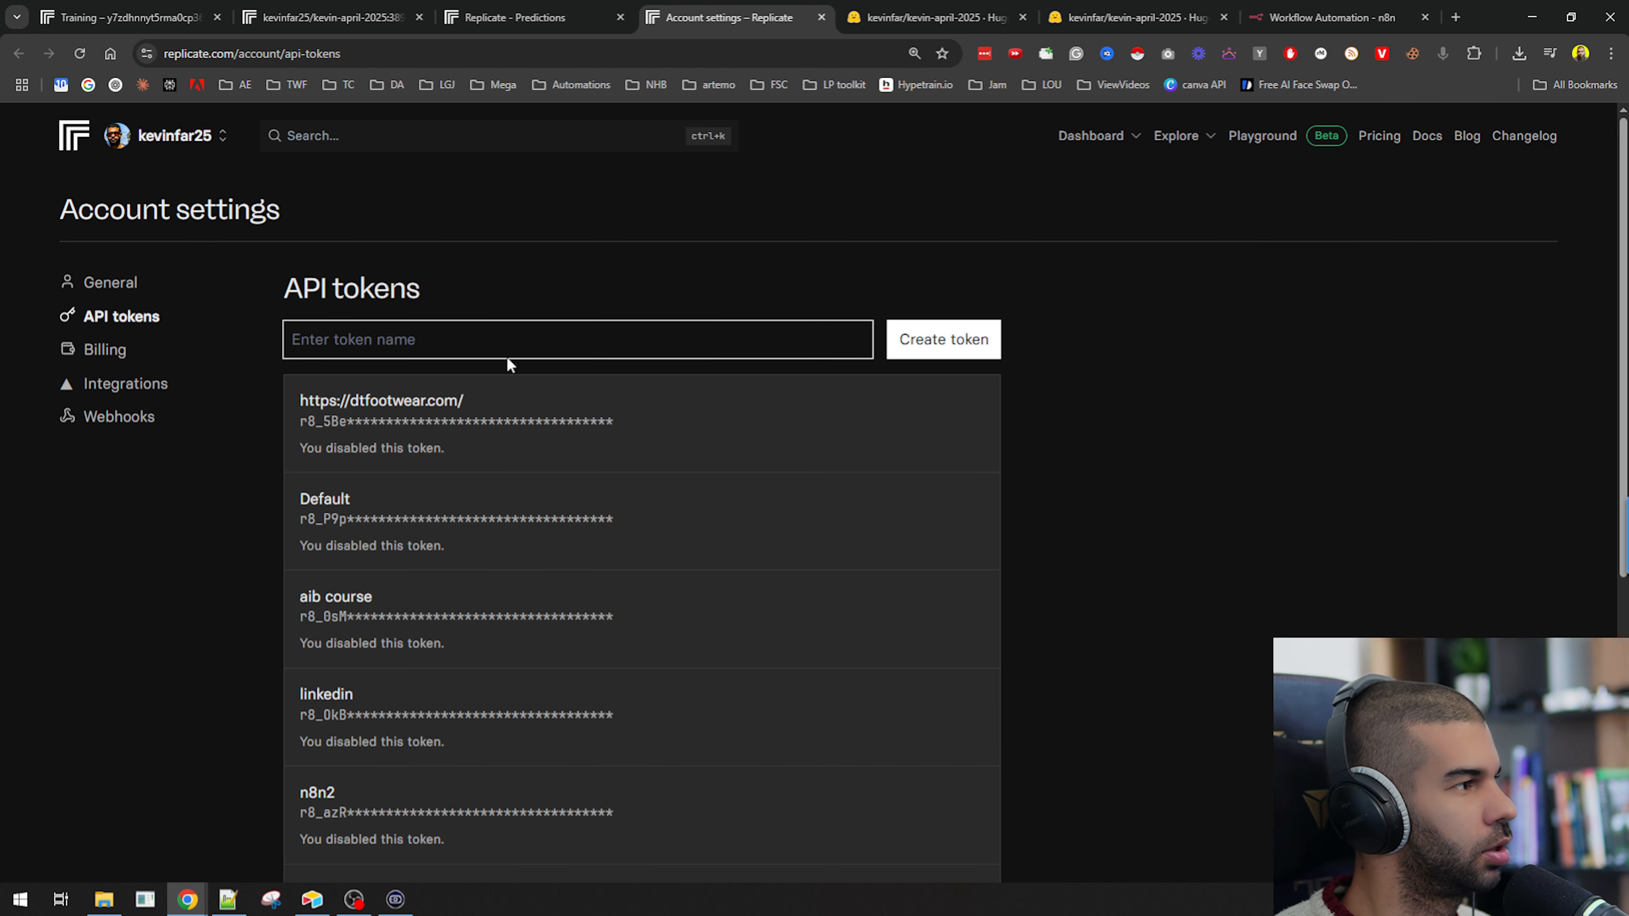
Create a new Replicate API token named "youtbe".
scroll(456, 781, "down", 10)
scroll(457, 781, "up", 10)
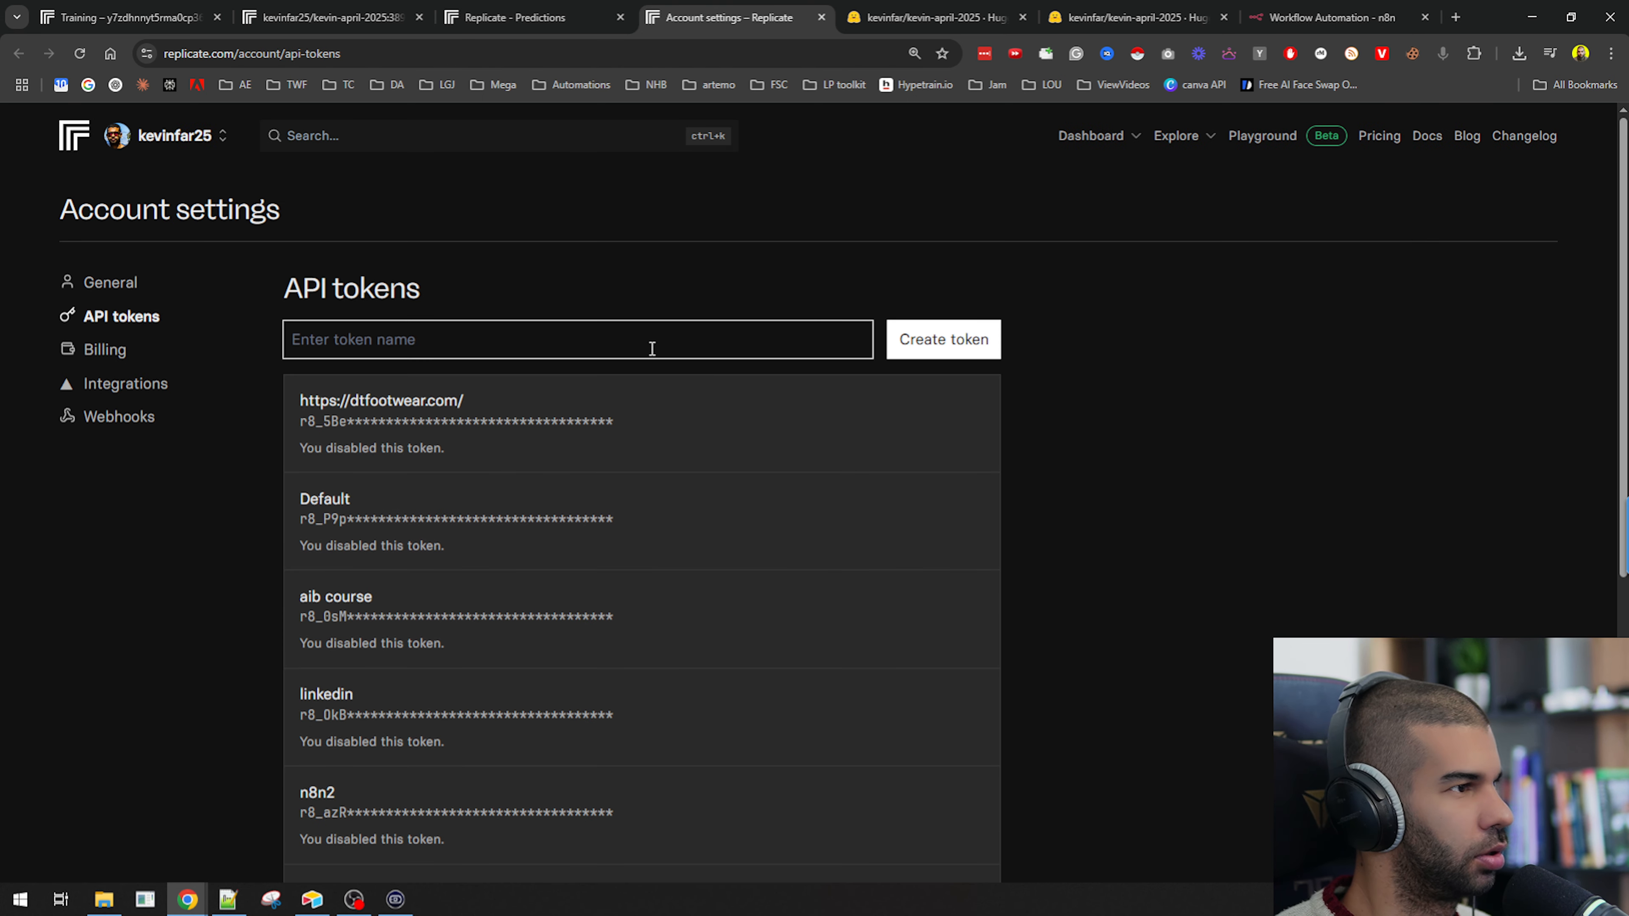
left_click(680, 341)
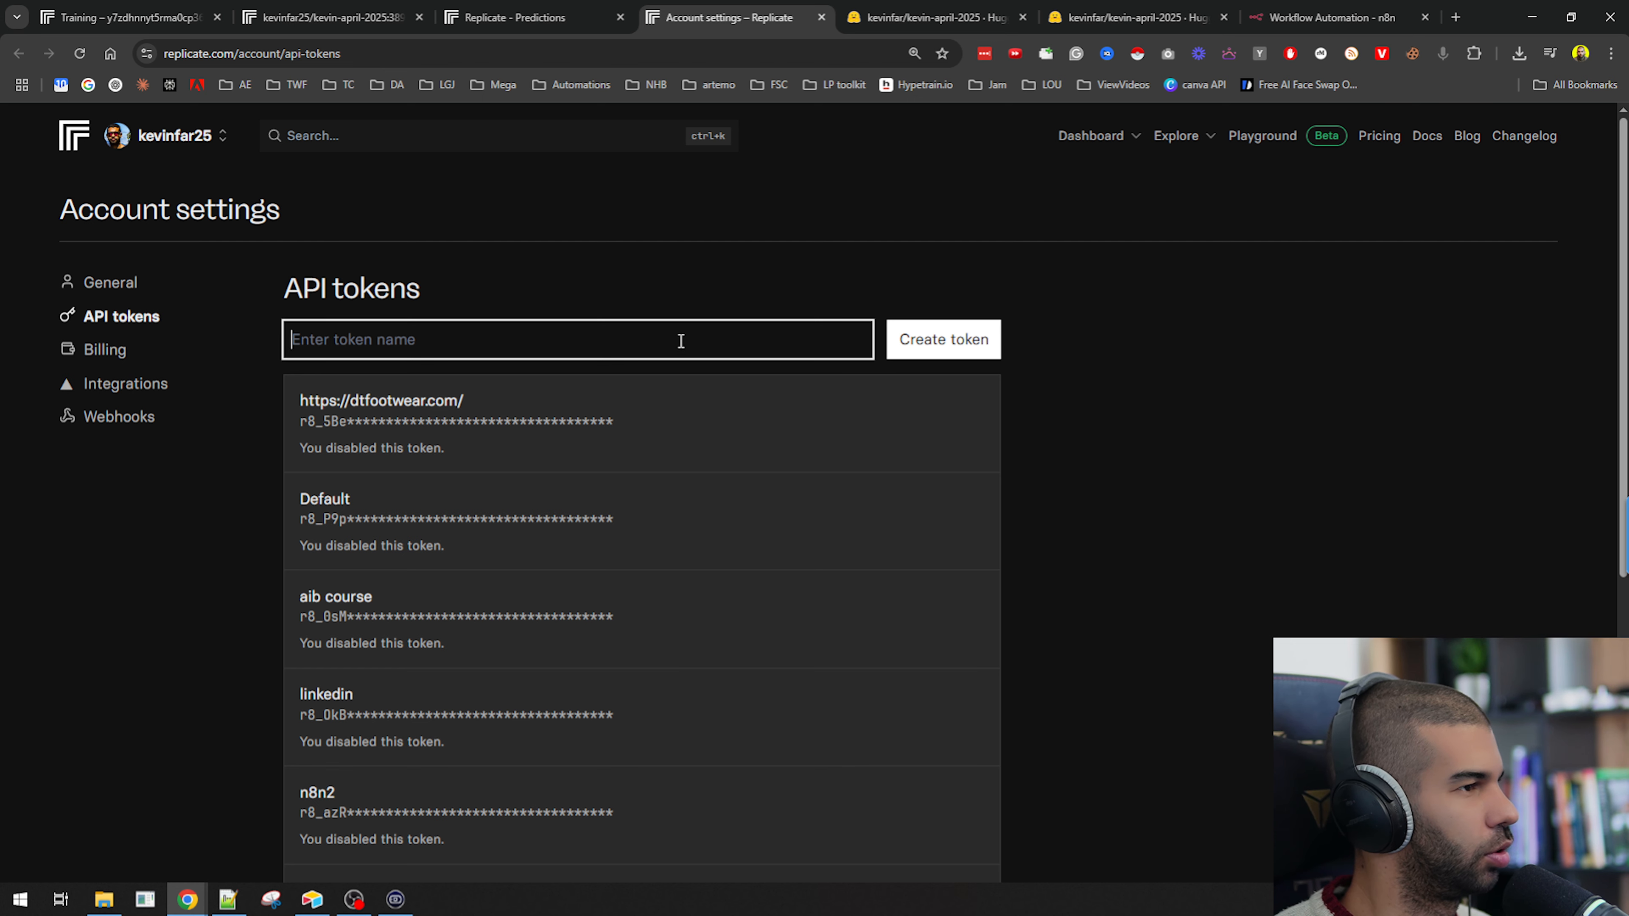
type("youtbe")
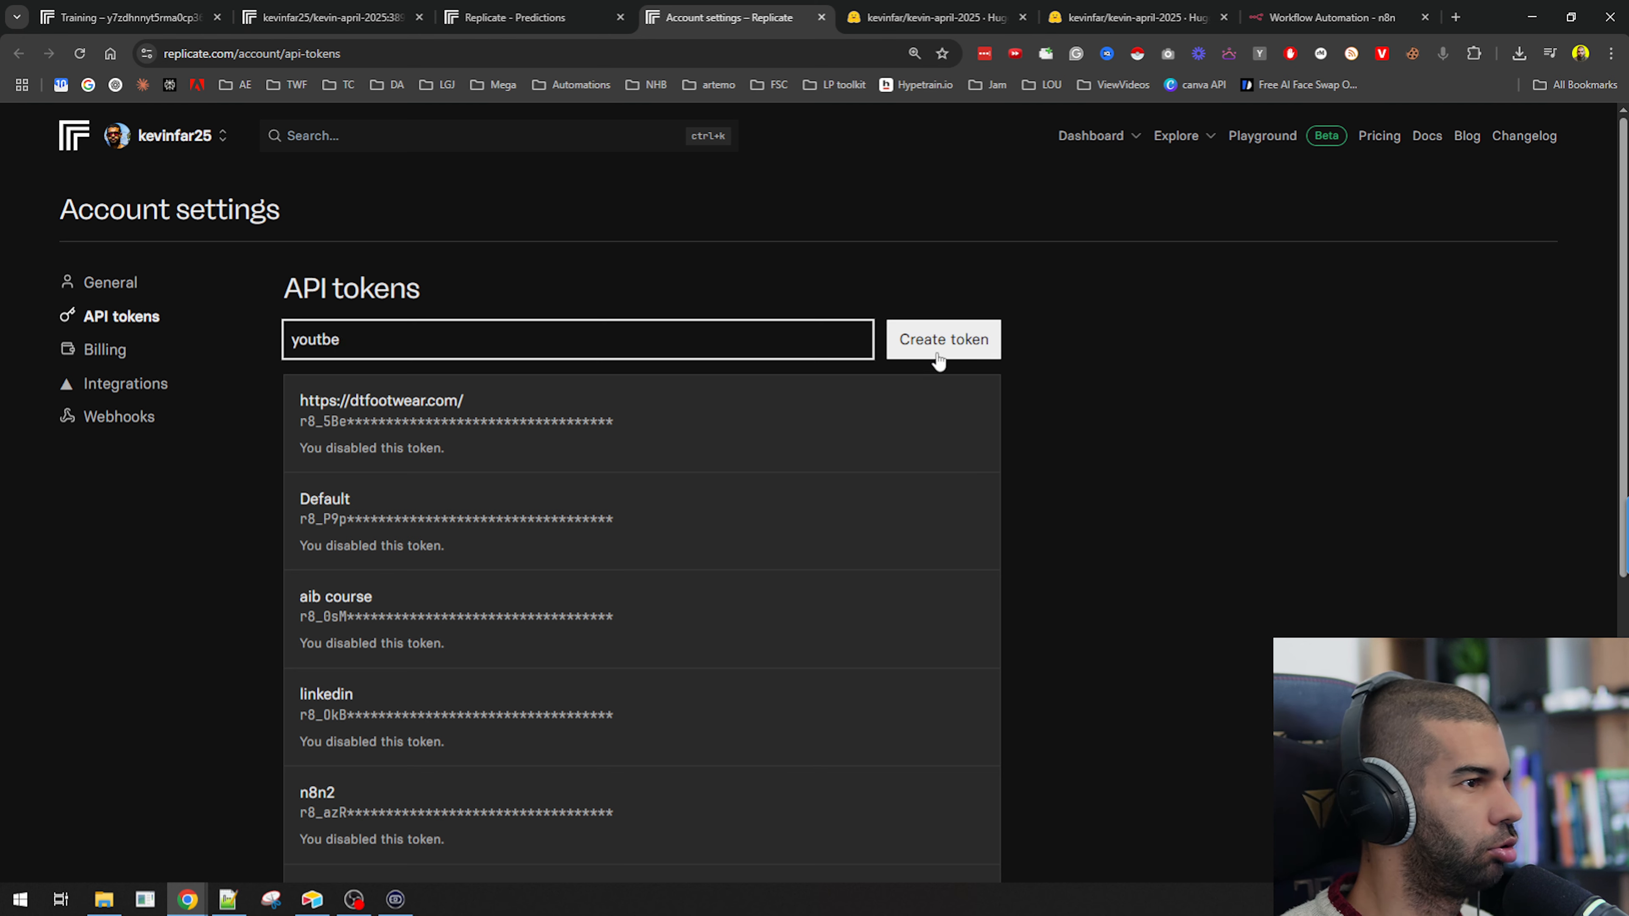
left_click(929, 345)
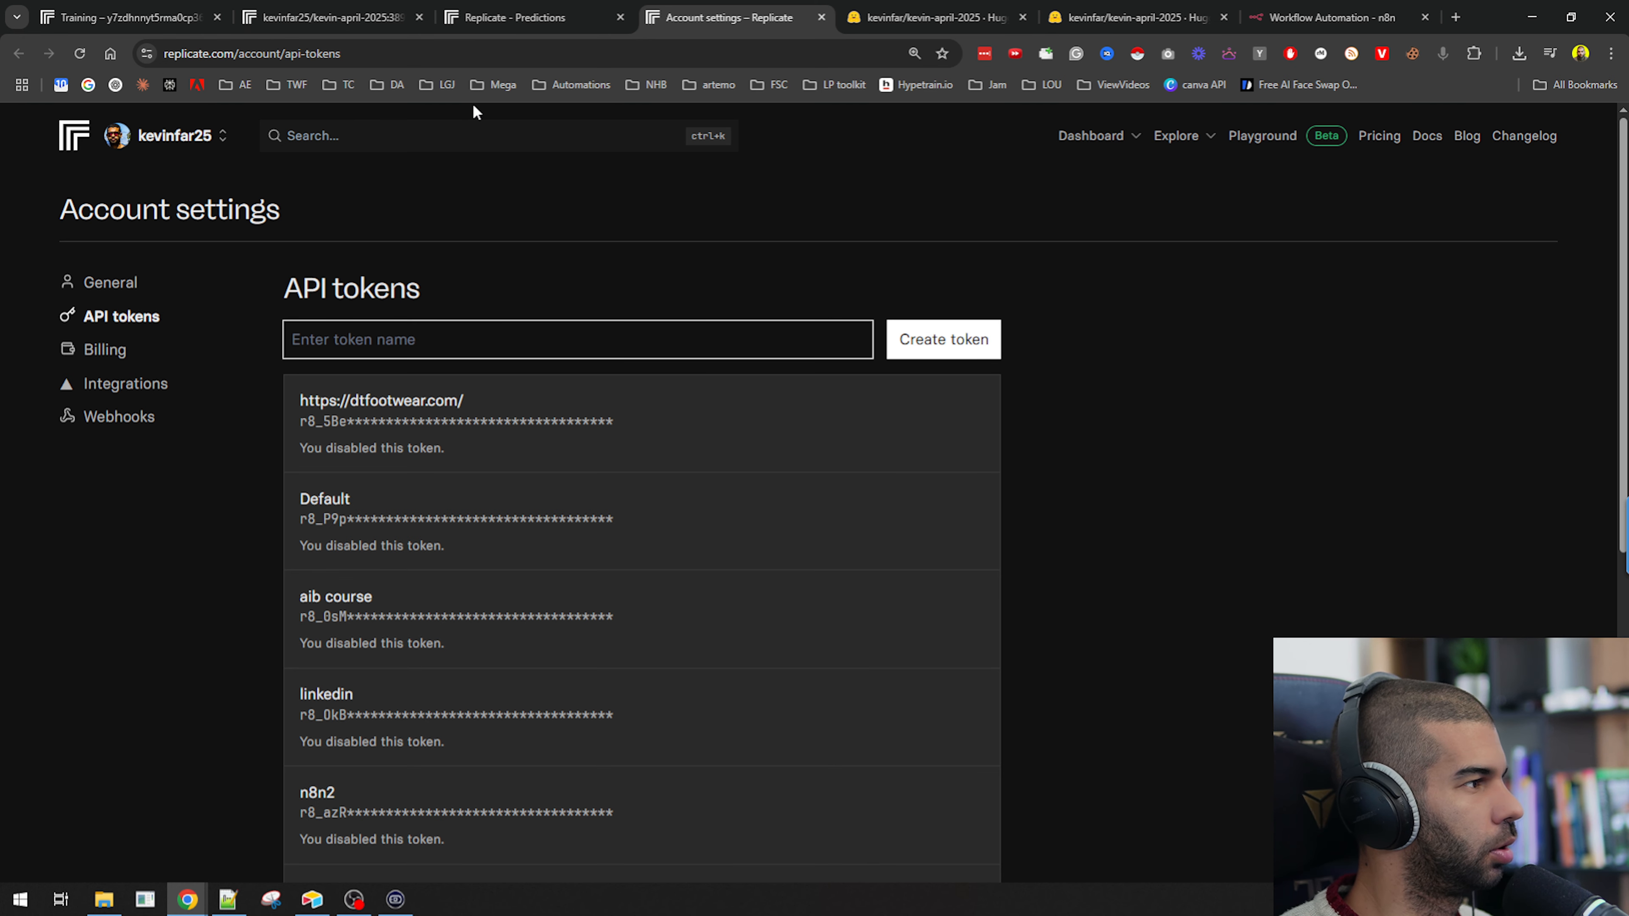
Copy the newly created "youtbe" API token.
scroll(913, 404, "down", 8)
left_click(941, 631)
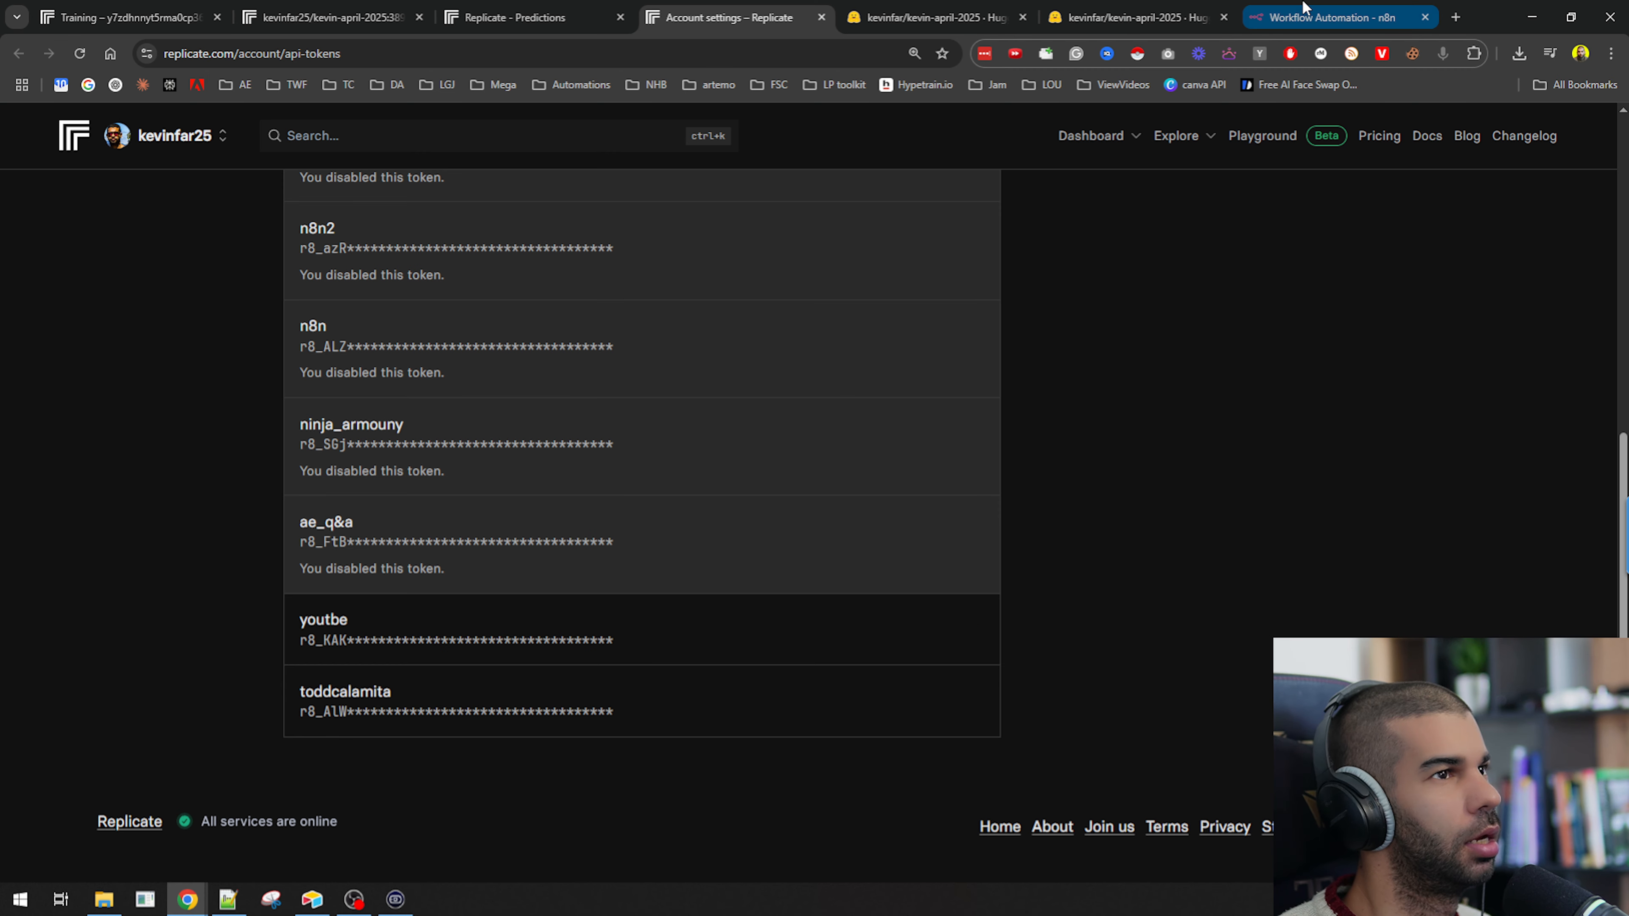
Paste the new Replicate API token after "Bearer " in the Authorization header value and test the HTTP Request step.
left_click(1330, 18)
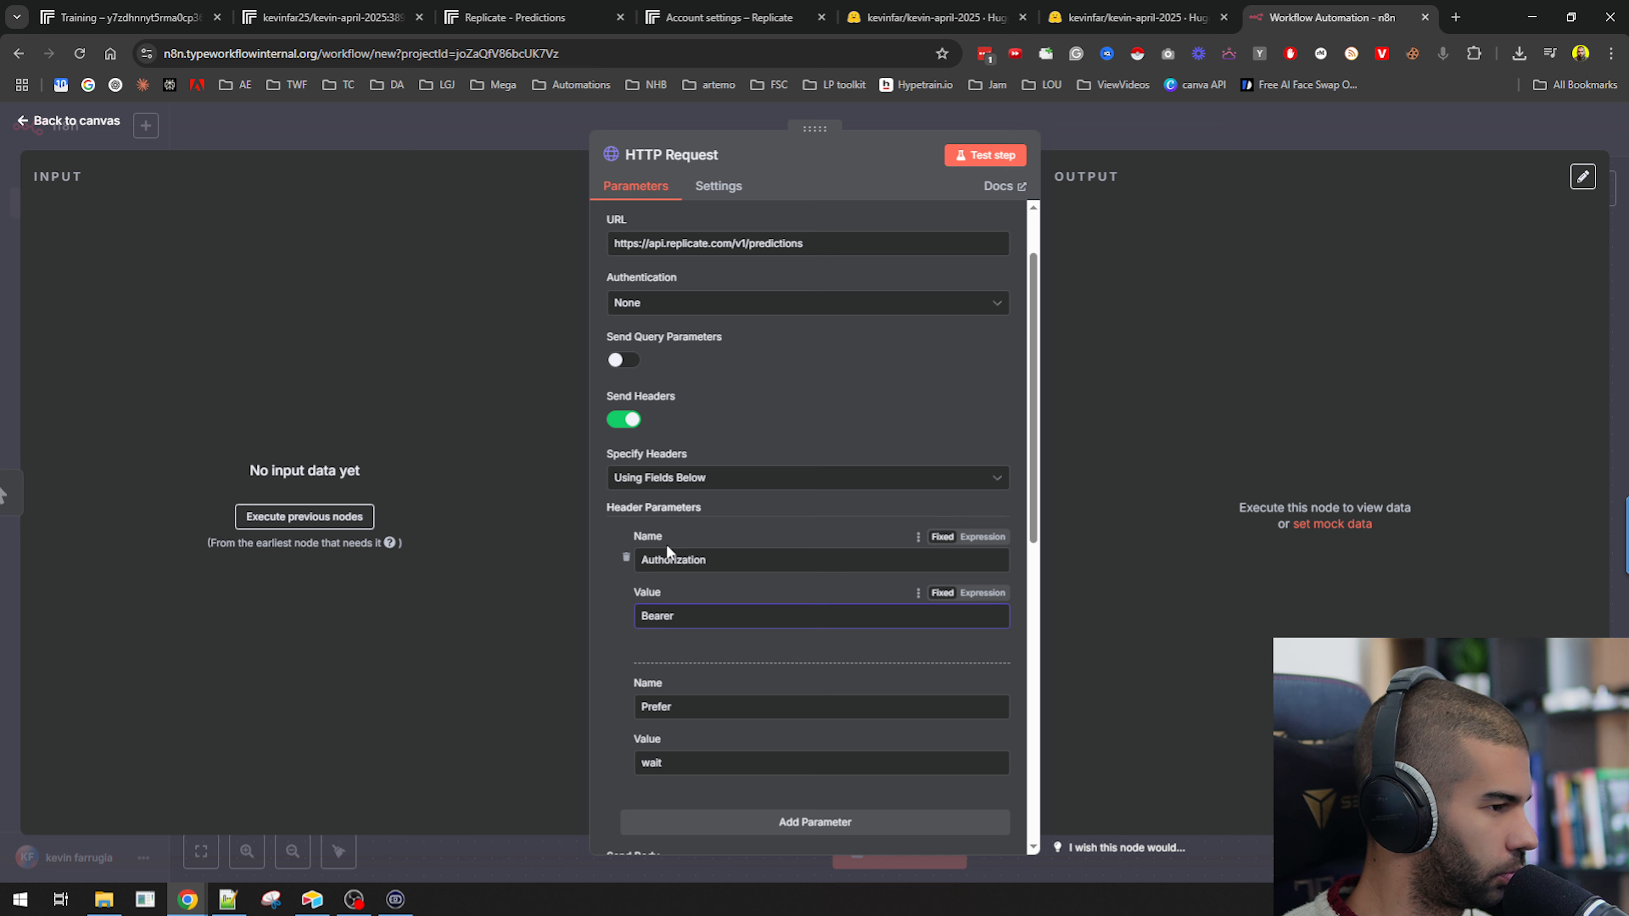
key("ctrl+v")
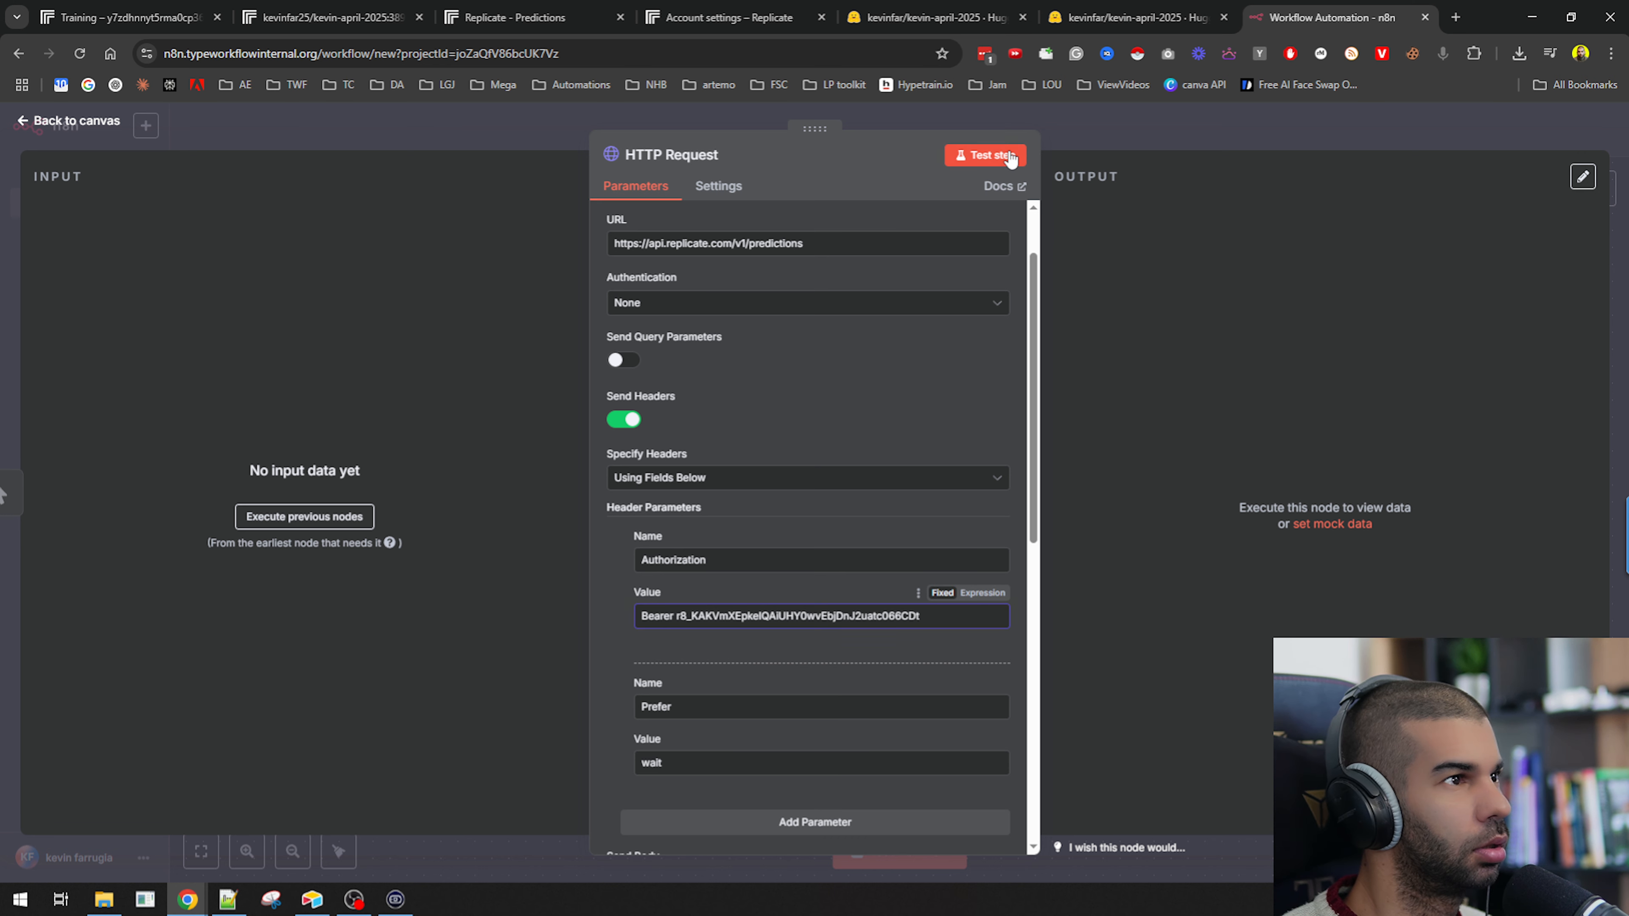
left_click(988, 156)
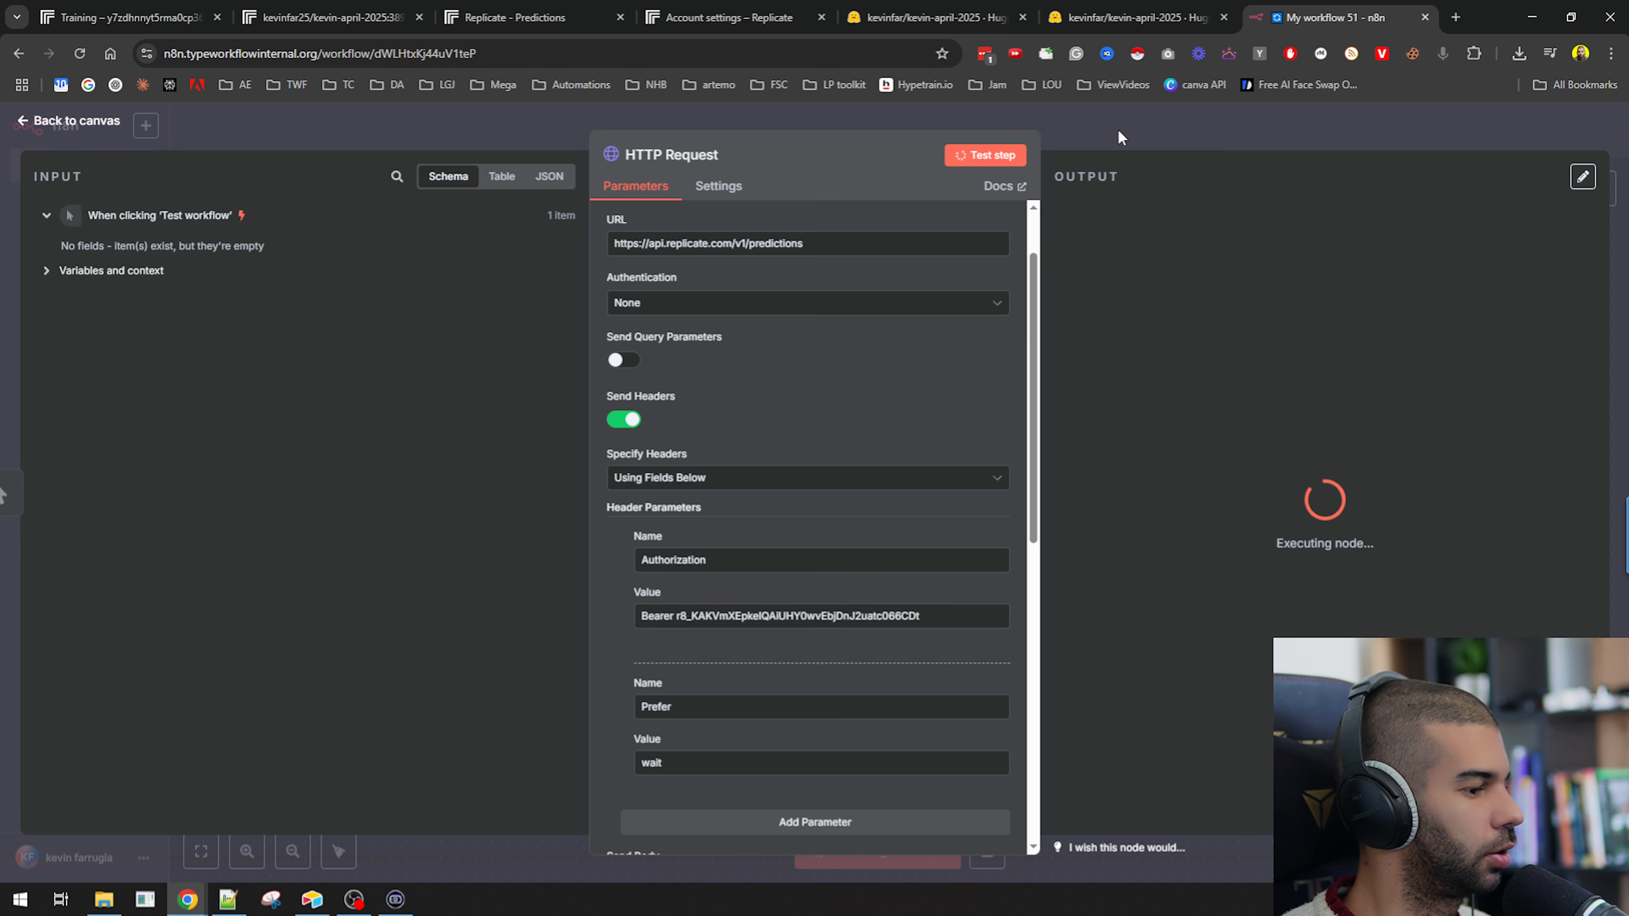
Check the Replicate dashboard's recent predictions for the request sent from the workflow.
left_click(1118, 134)
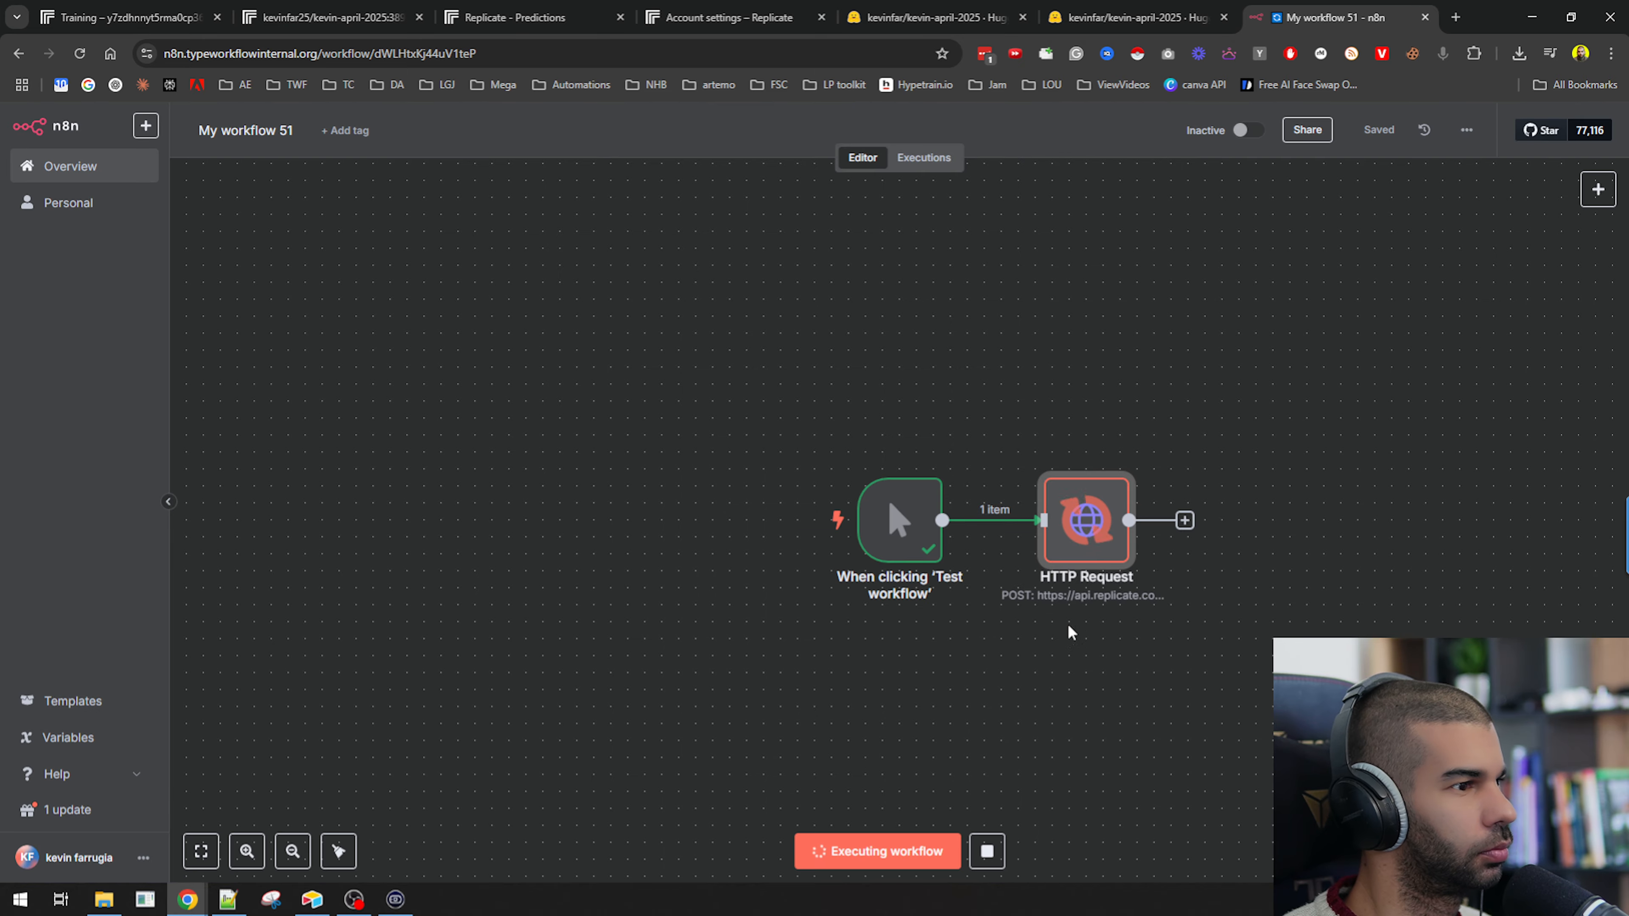
left_click_drag(1069, 632, 494, 539)
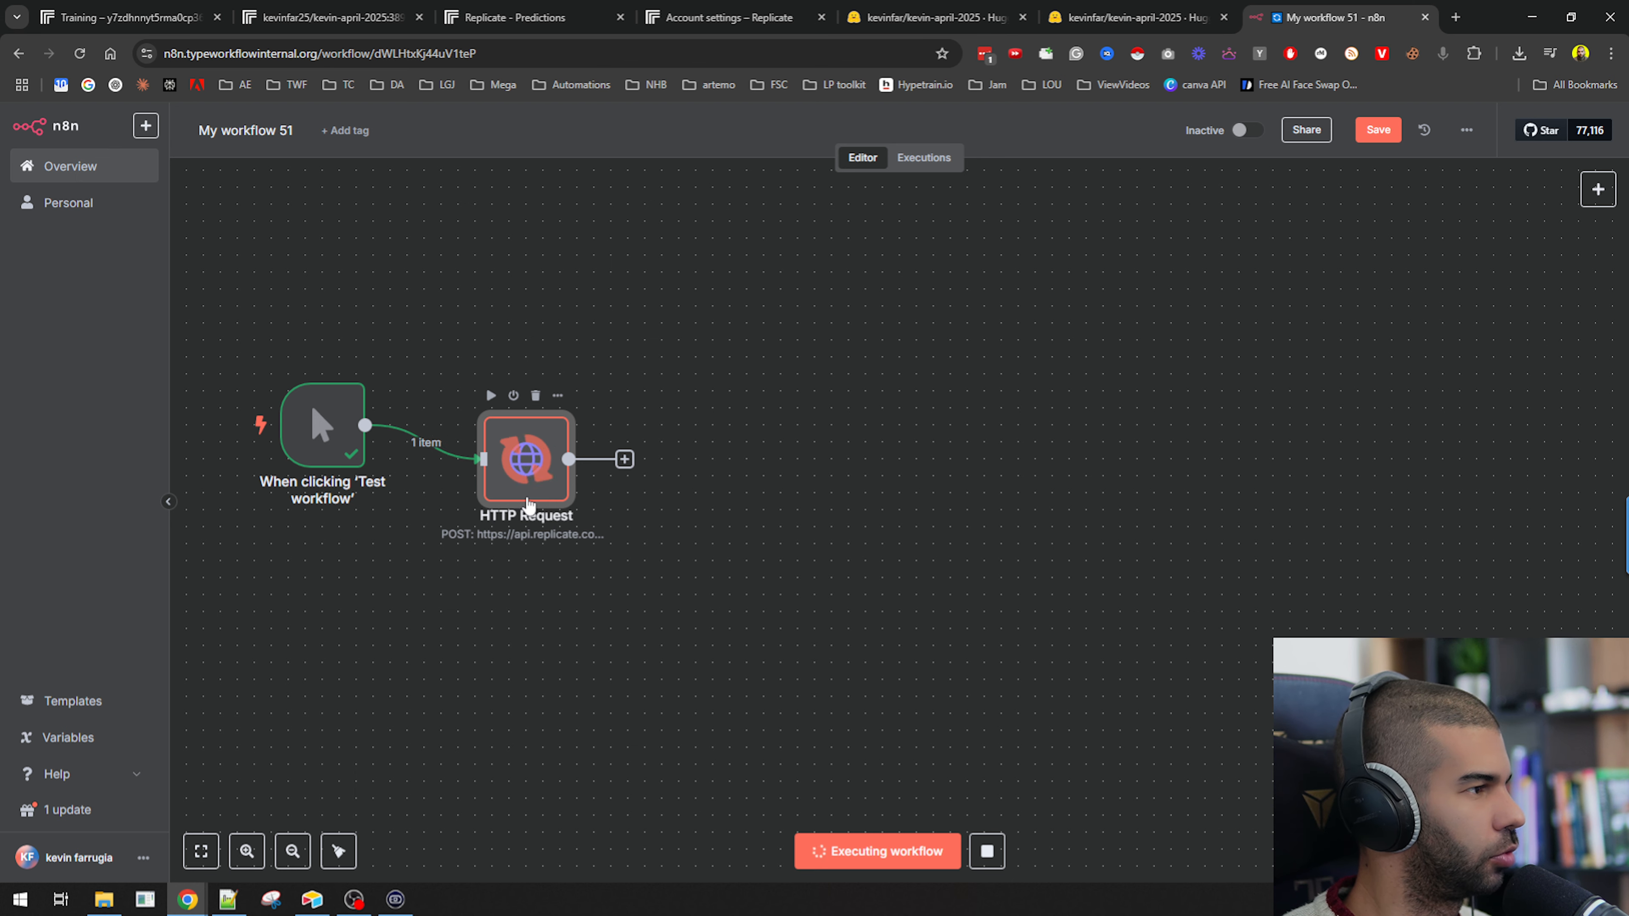
left_click(553, 9)
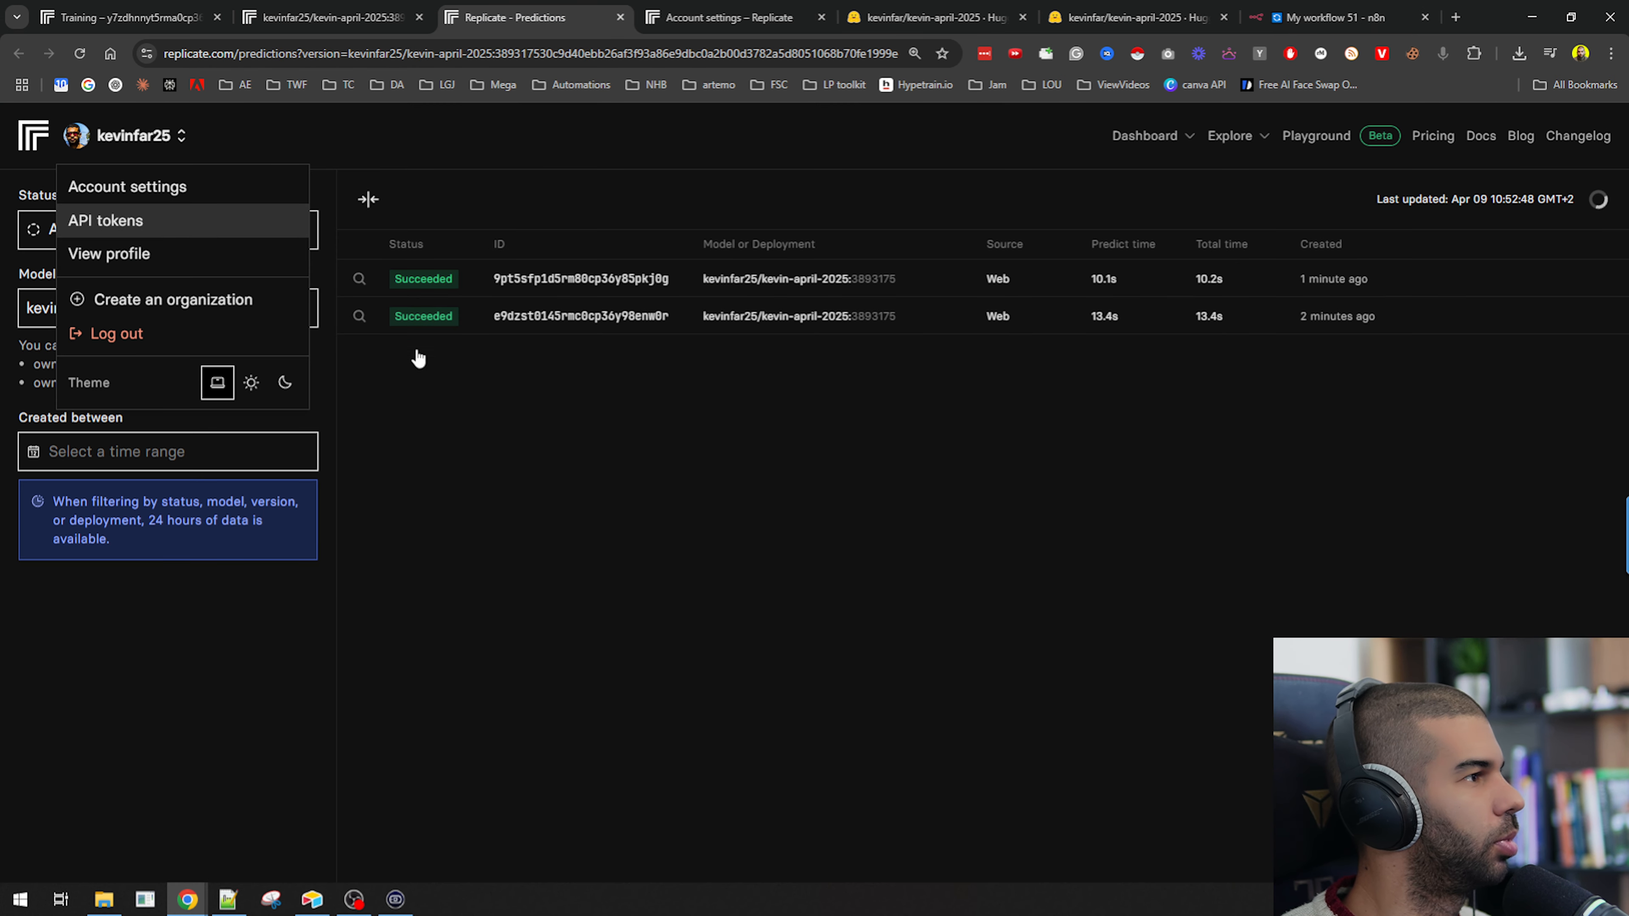
left_click(553, 553)
left_click(1128, 136)
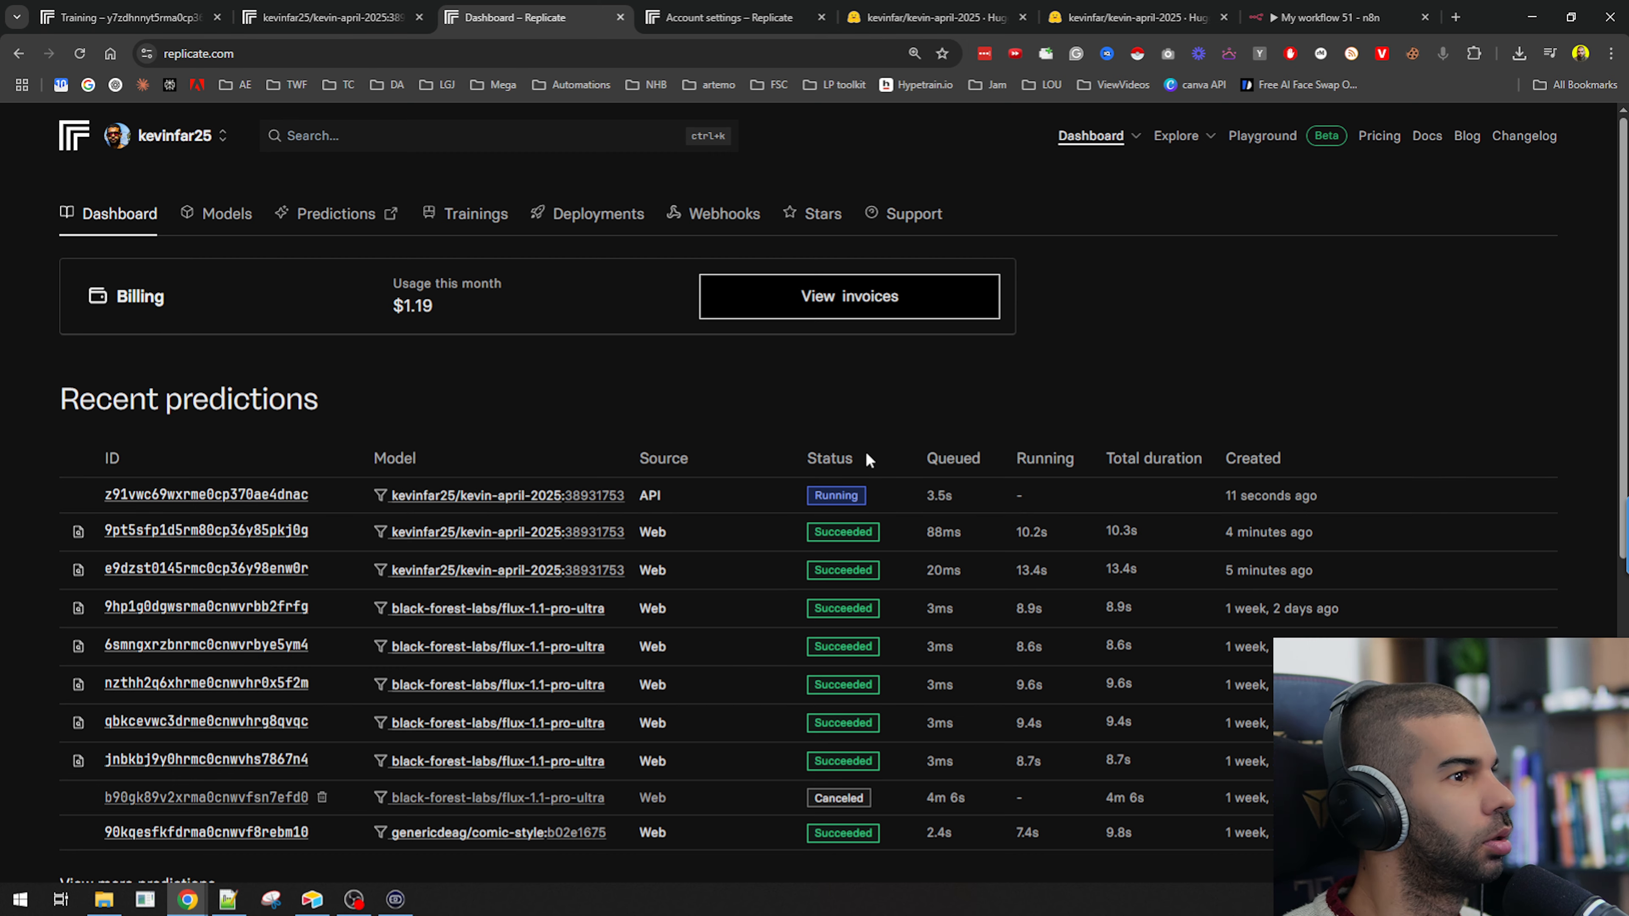
left_click(1327, 17)
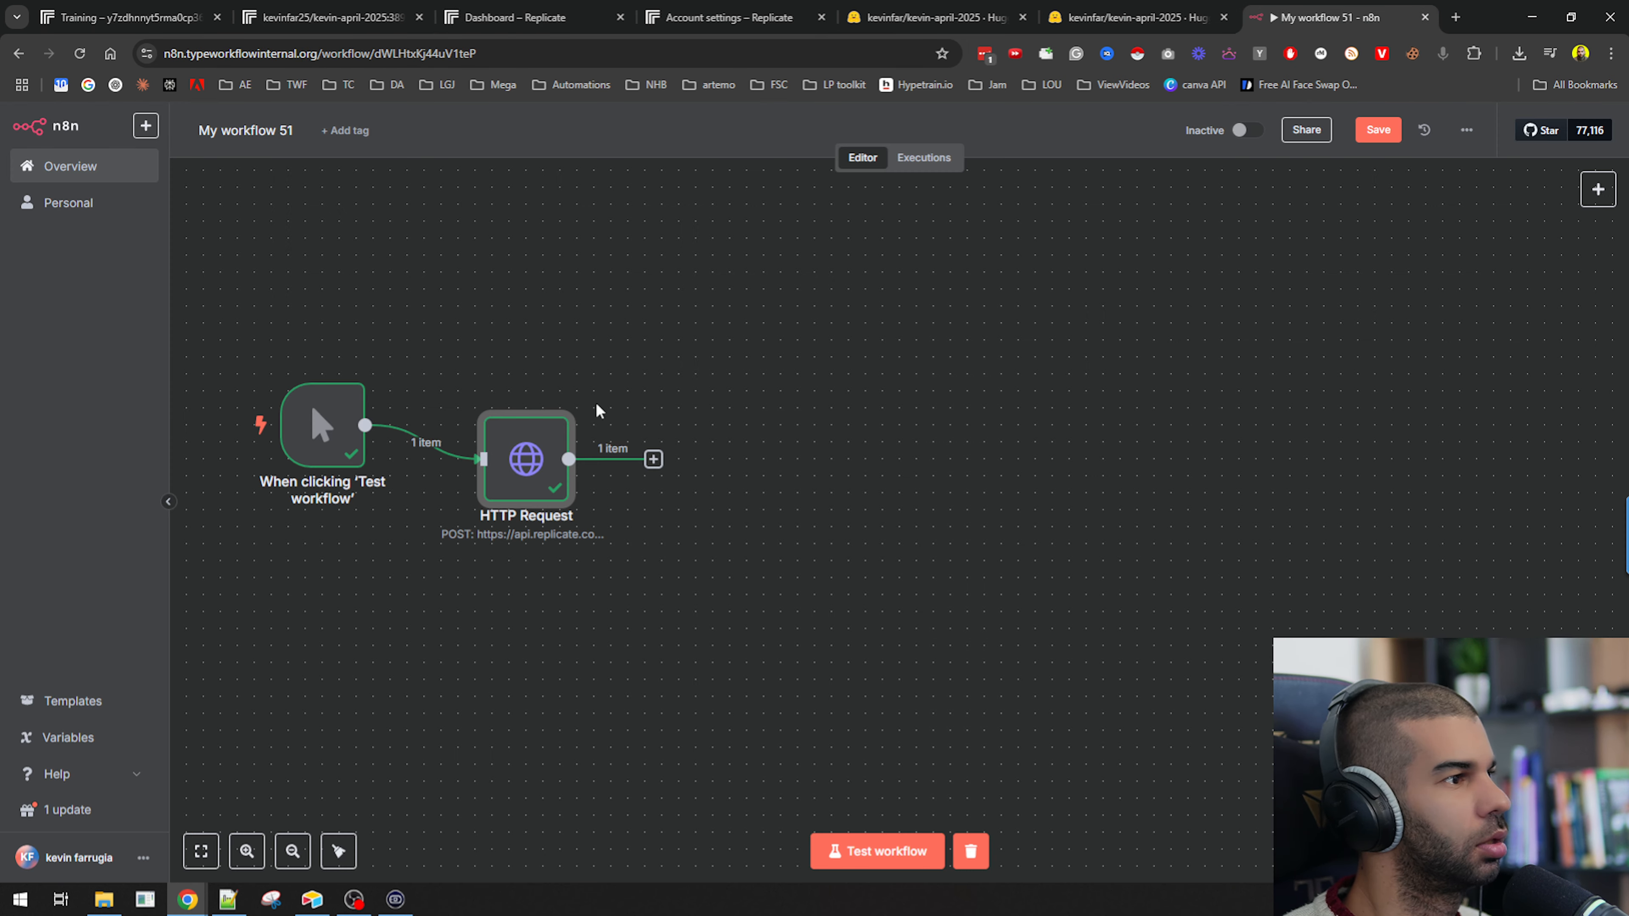
Inspect the HTTP Request node's JSON output and select the urls get link.
double_click(524, 459)
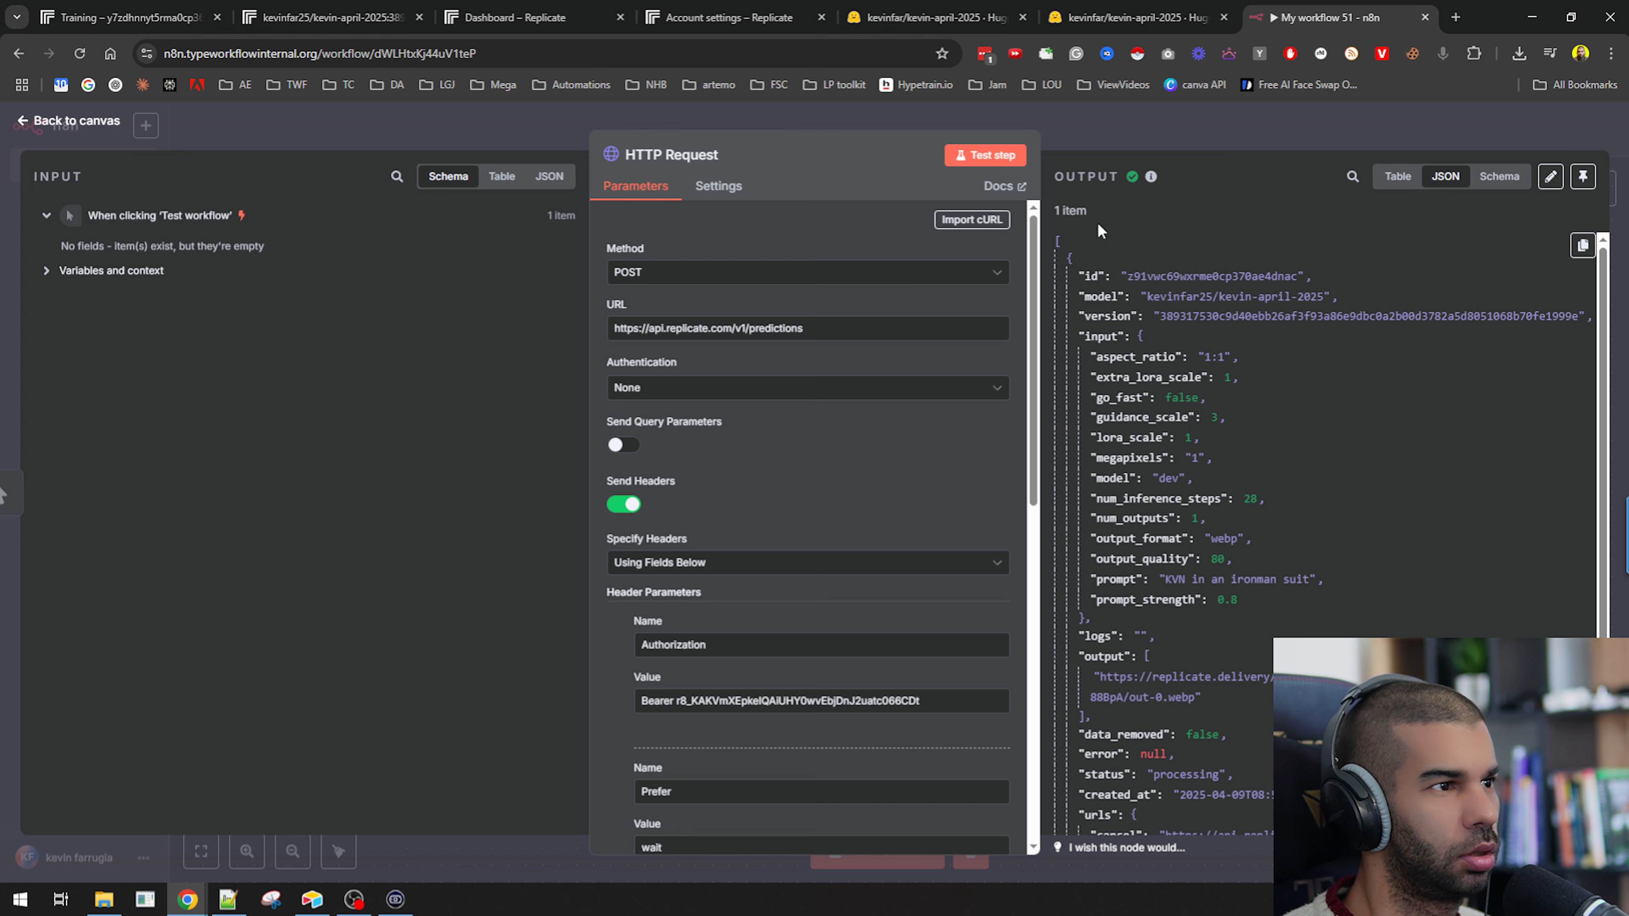
scroll(1185, 428, "down", 3)
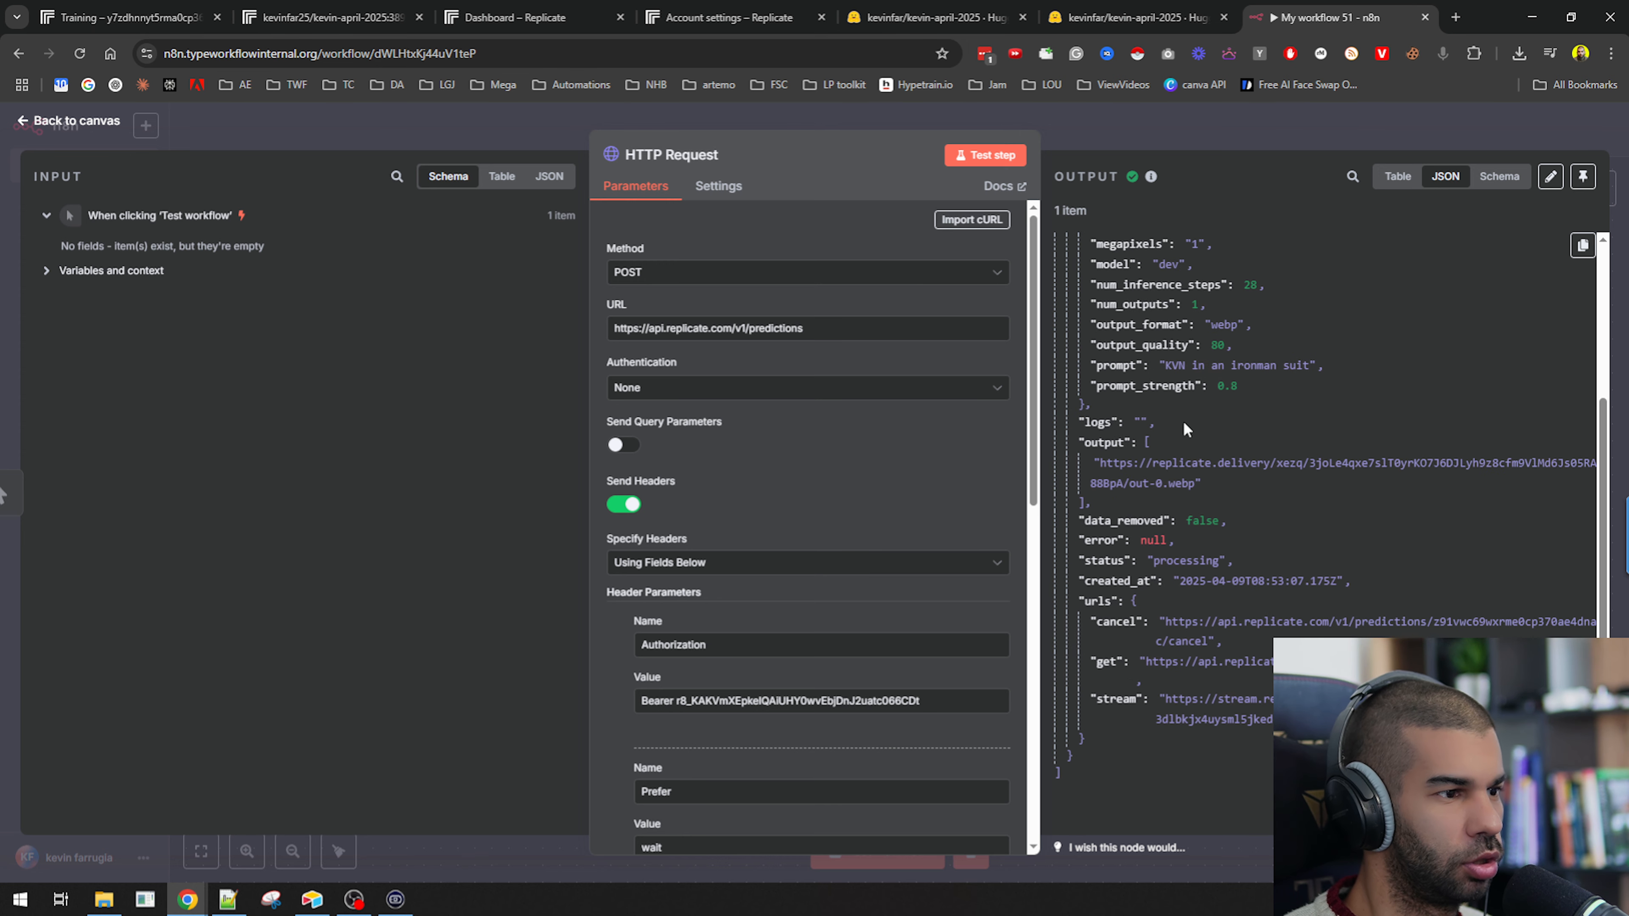
triple_click(1185, 662)
left_click(1109, 659)
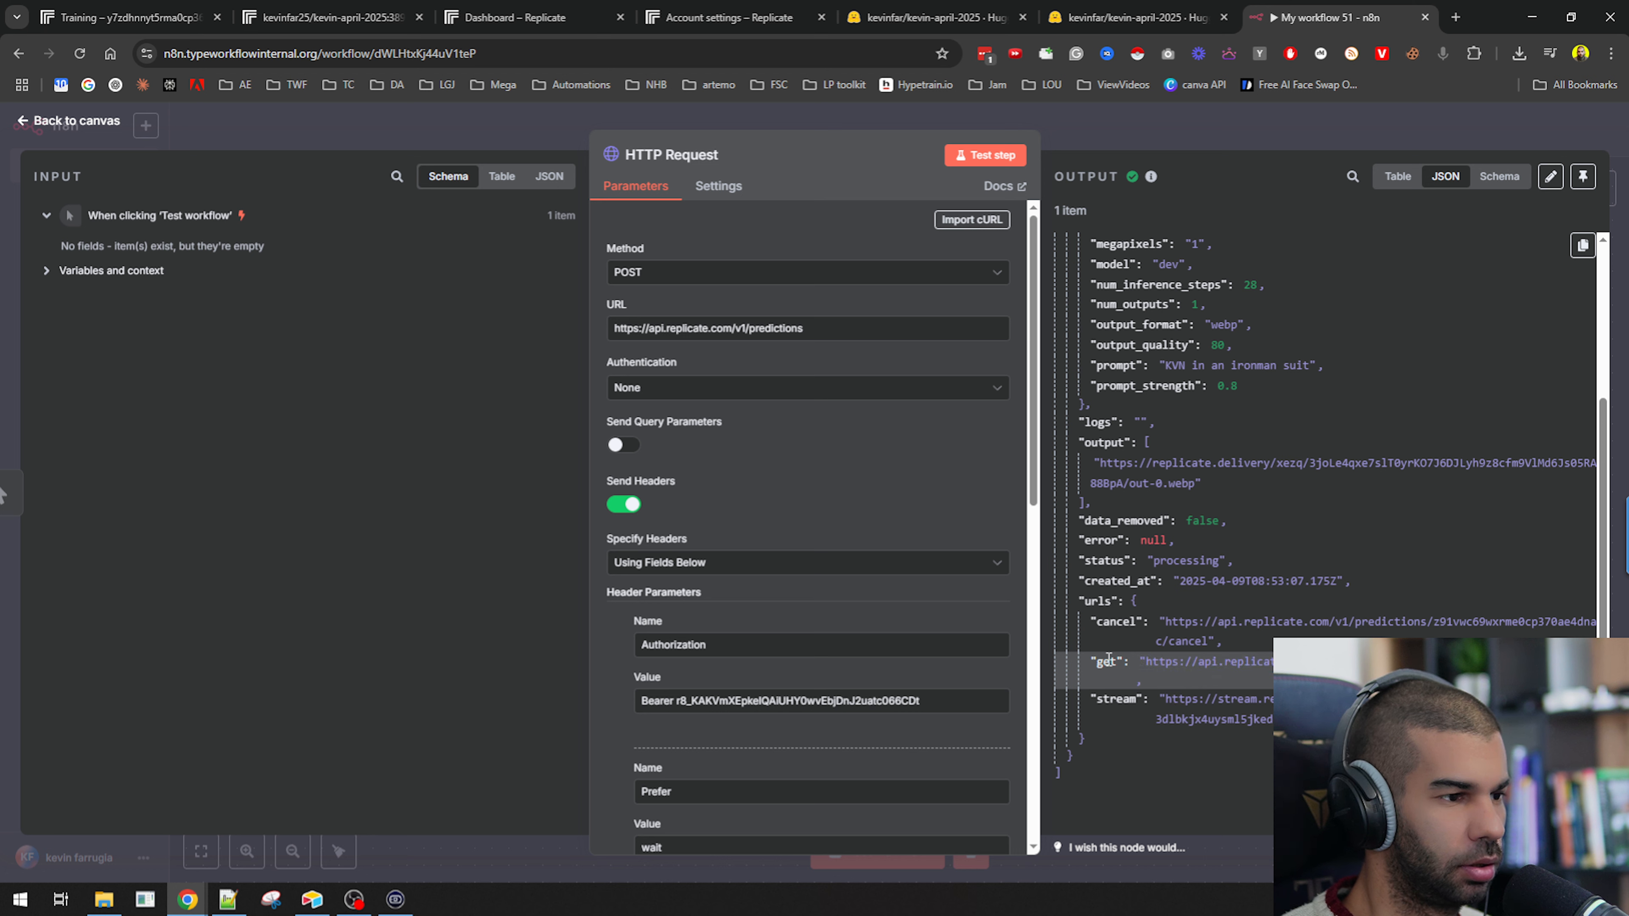
left_click_drag(1147, 662, 1378, 662)
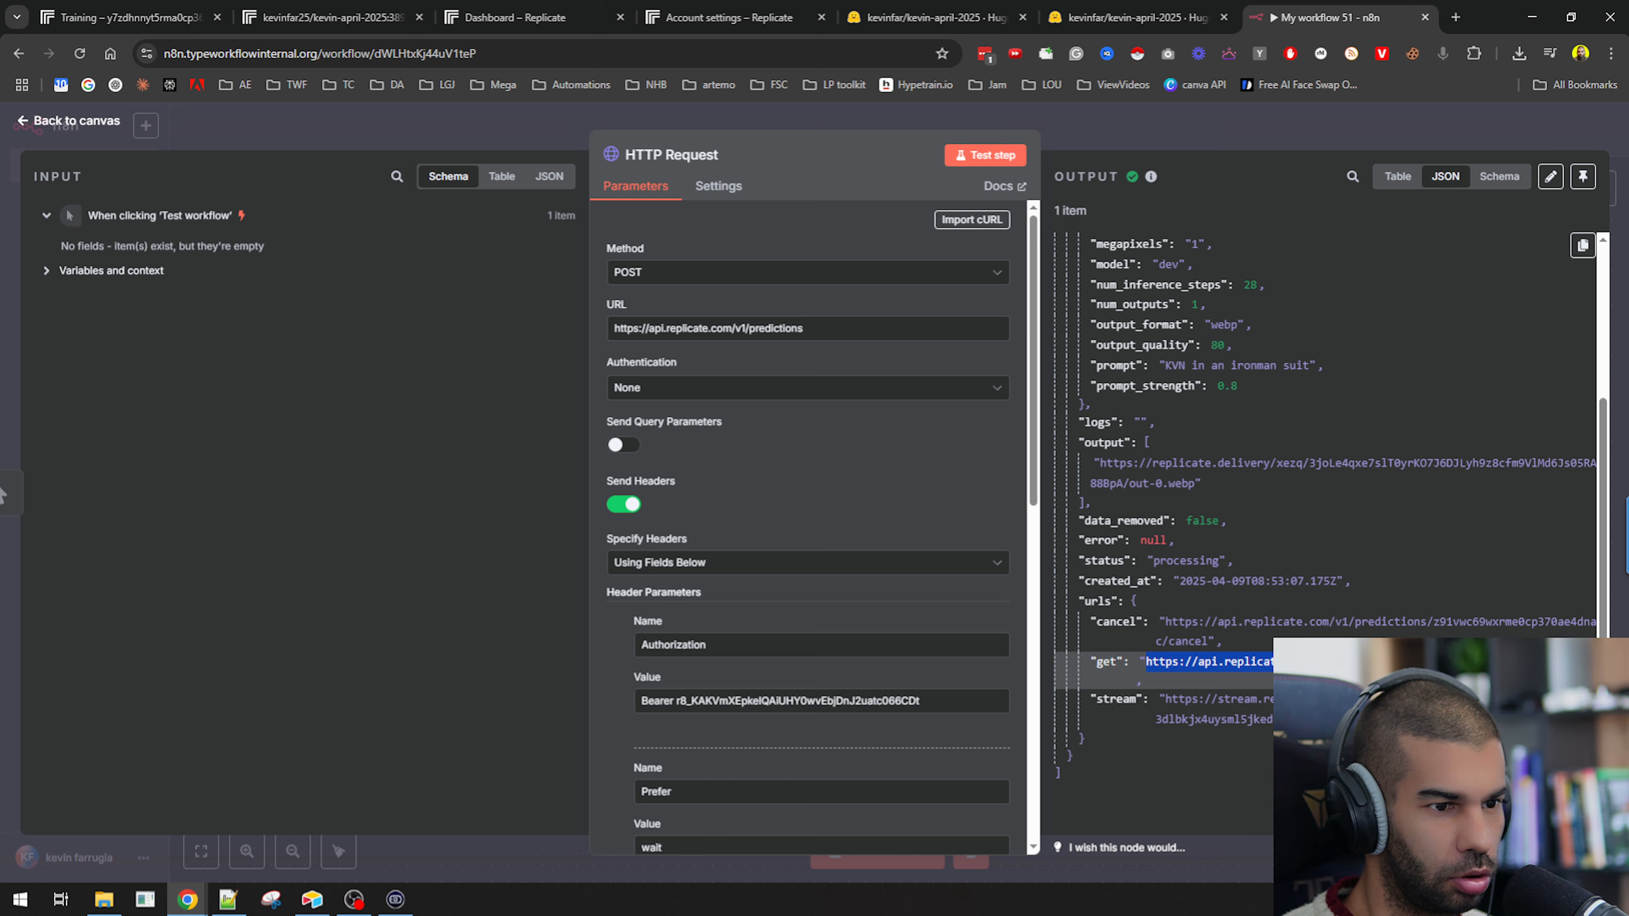
left_click(1149, 122)
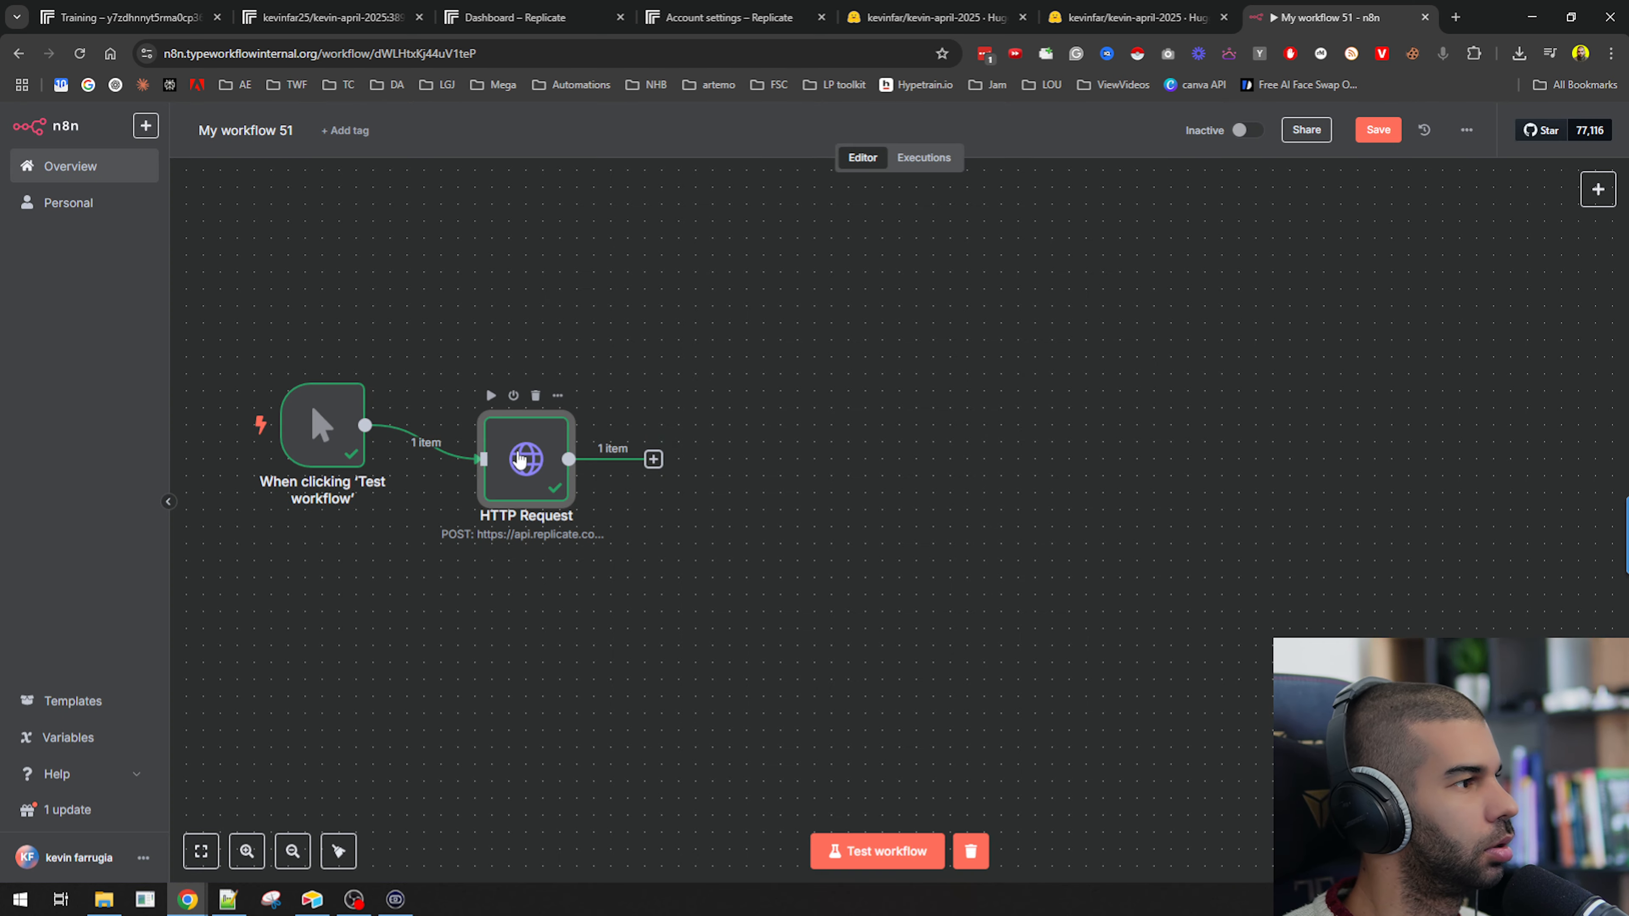
Duplicate the HTTP Request node and place the copy connected after the original.
key("ctrl+c")
key("ctrl+v")
left_click_drag(344, 507, 727, 410)
left_click(532, 468)
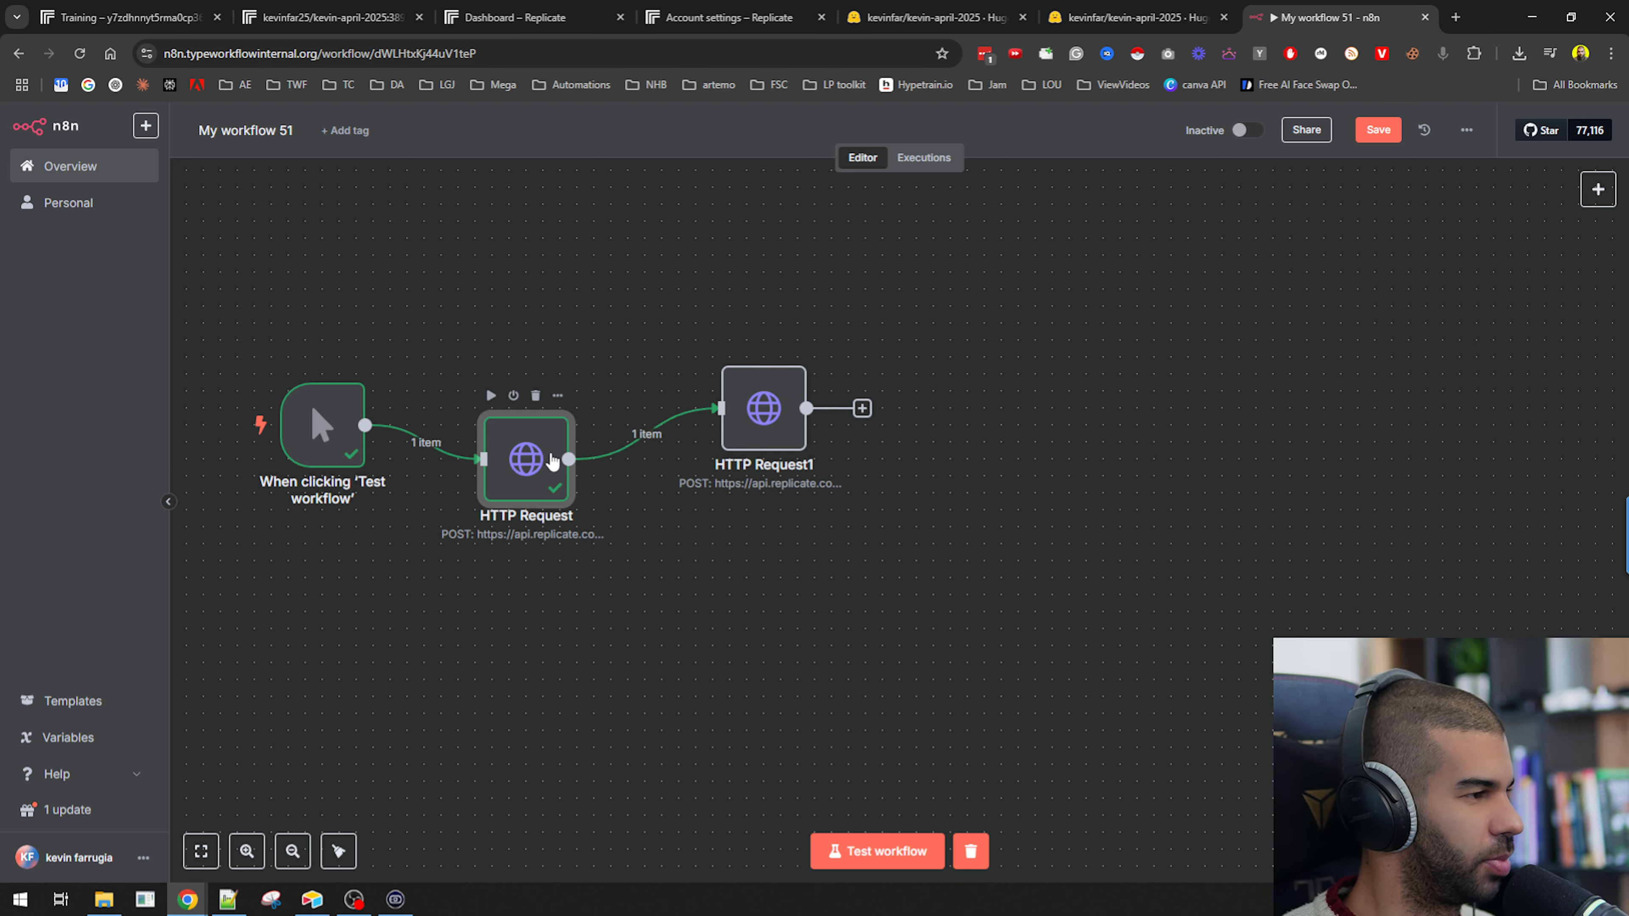
left_click(760, 414)
Append "/" and the prediction ID z91vwc69wxrme0cp370ae4dnac to the copied node's predictions URL.
double_click(769, 421)
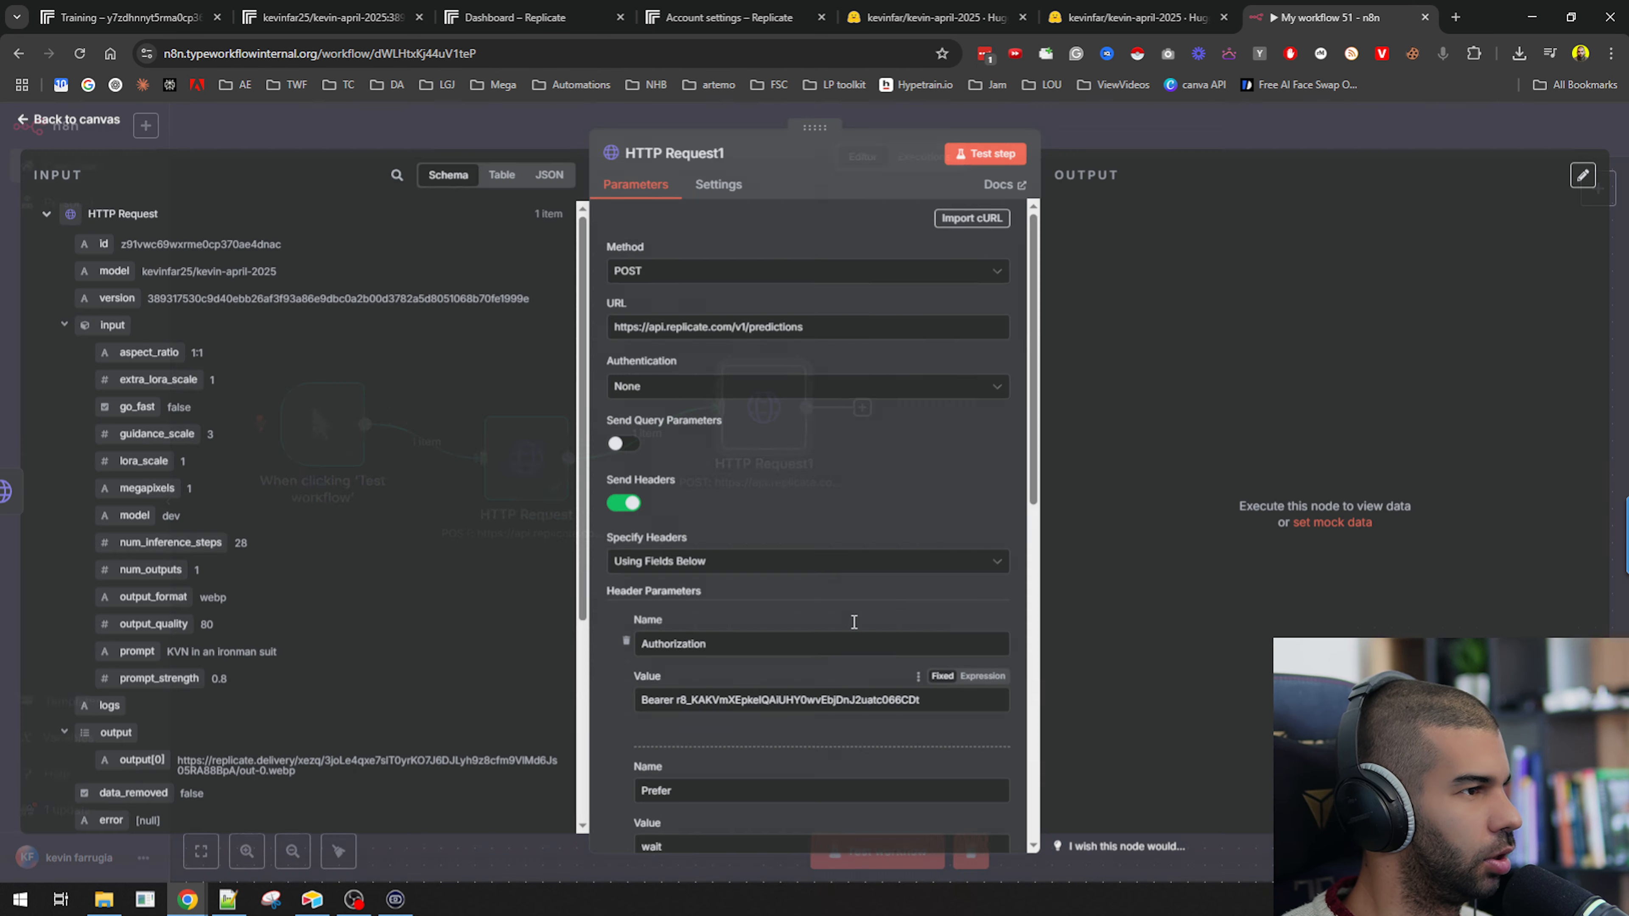
left_click(731, 328)
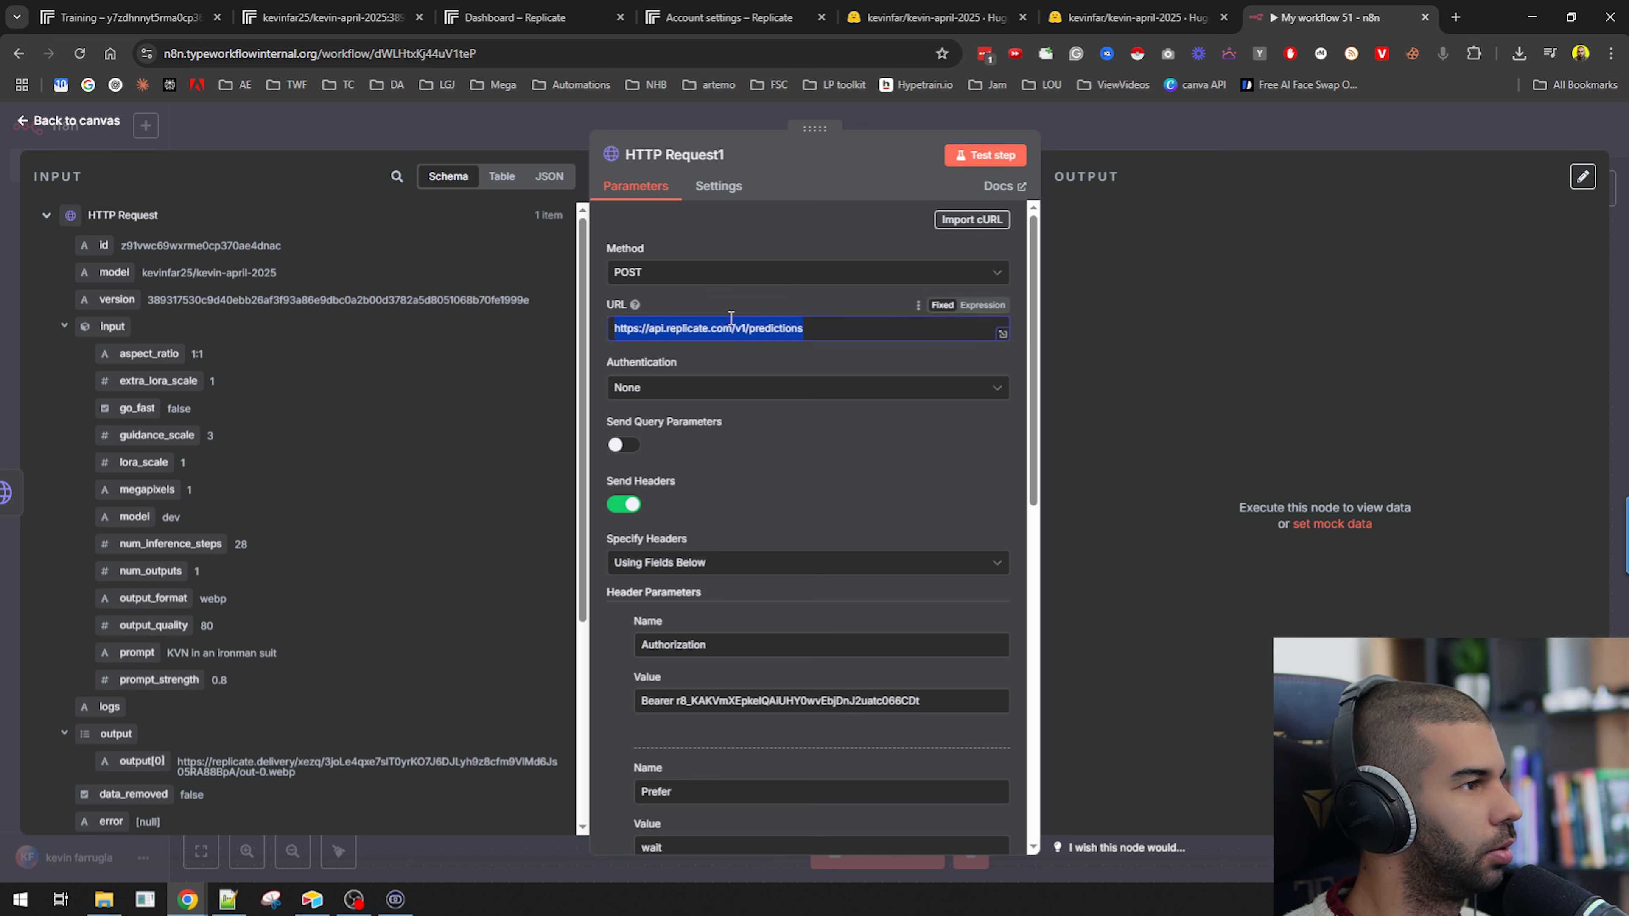
type("/")
key("ctrl+v")
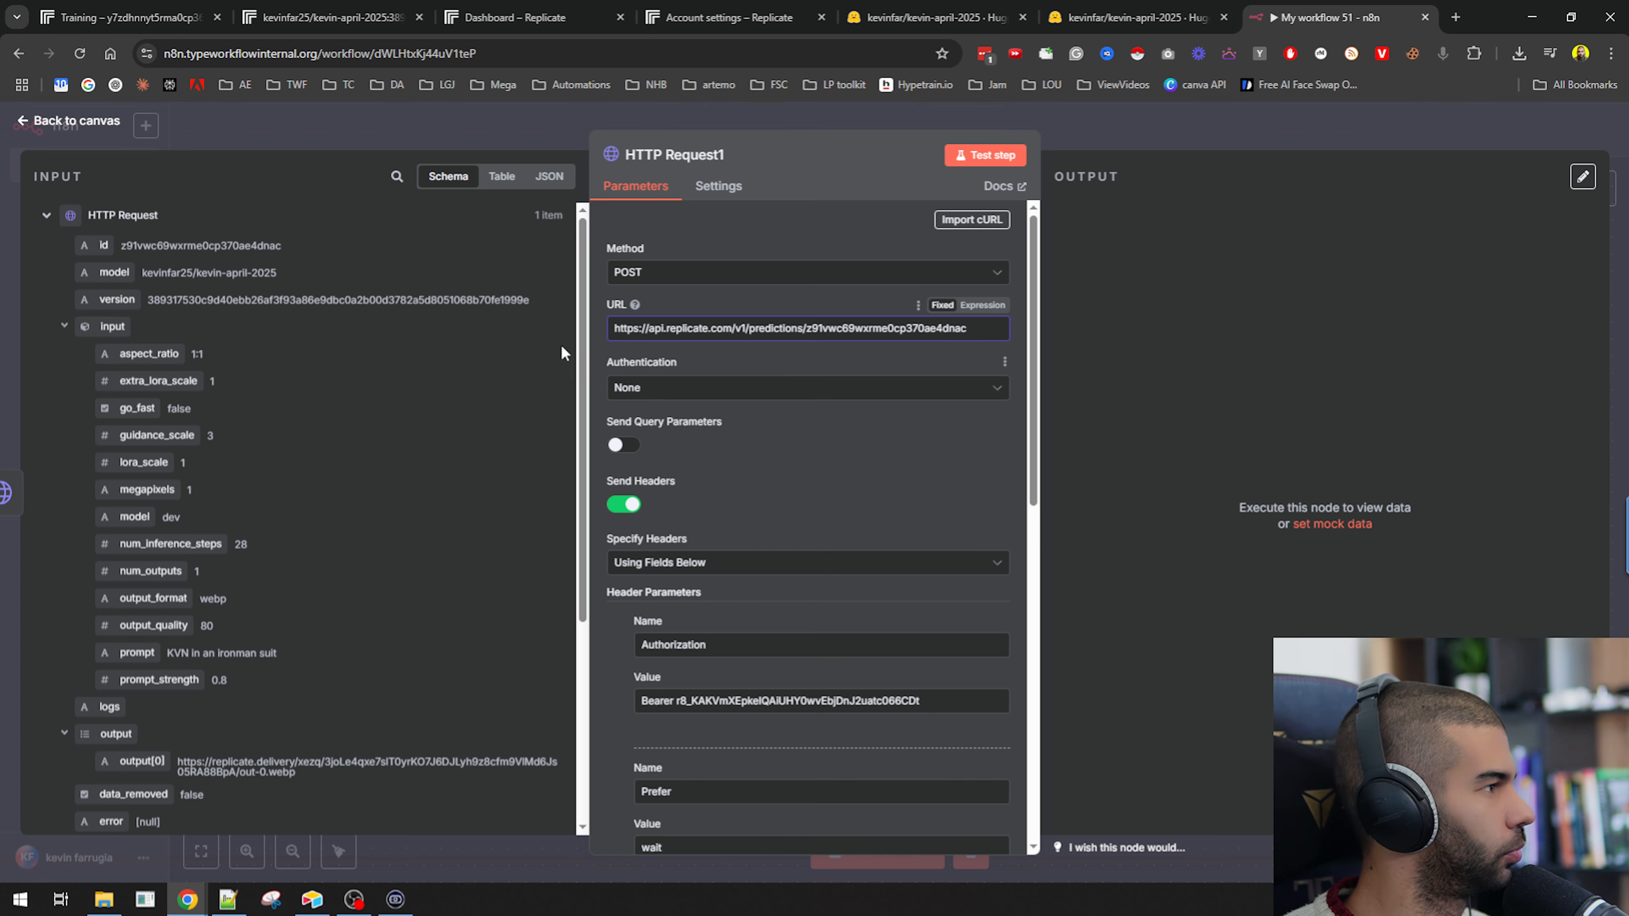
Turn off Send Body and remove the Prefer header from the copied node.
scroll(327, 533, "down", 5)
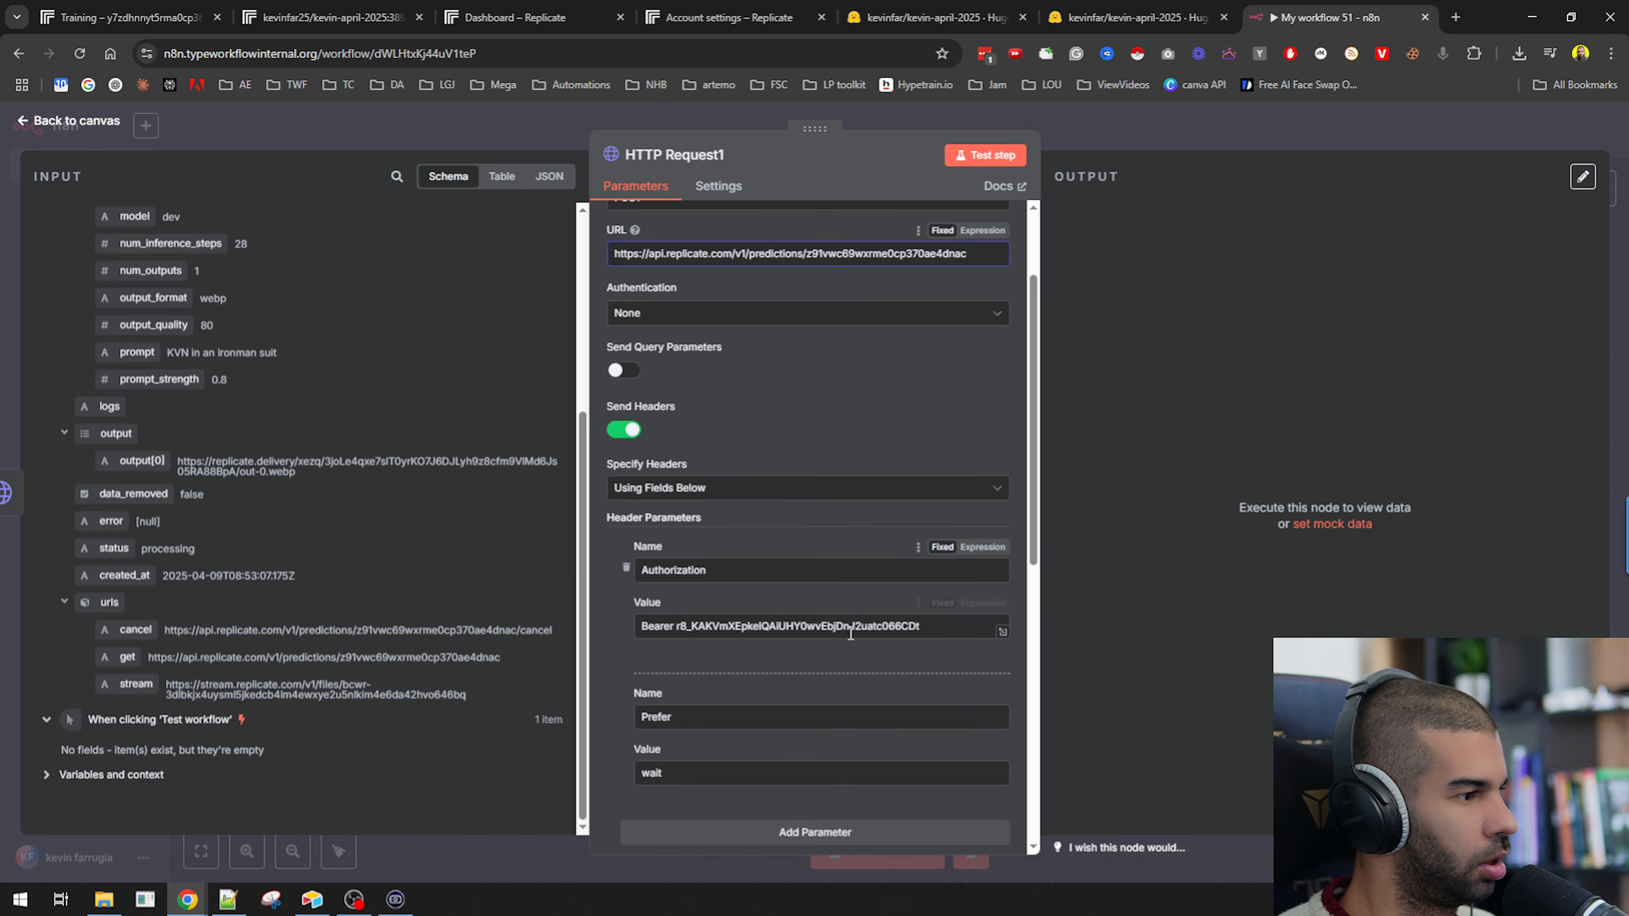
scroll(689, 382, "down", 6)
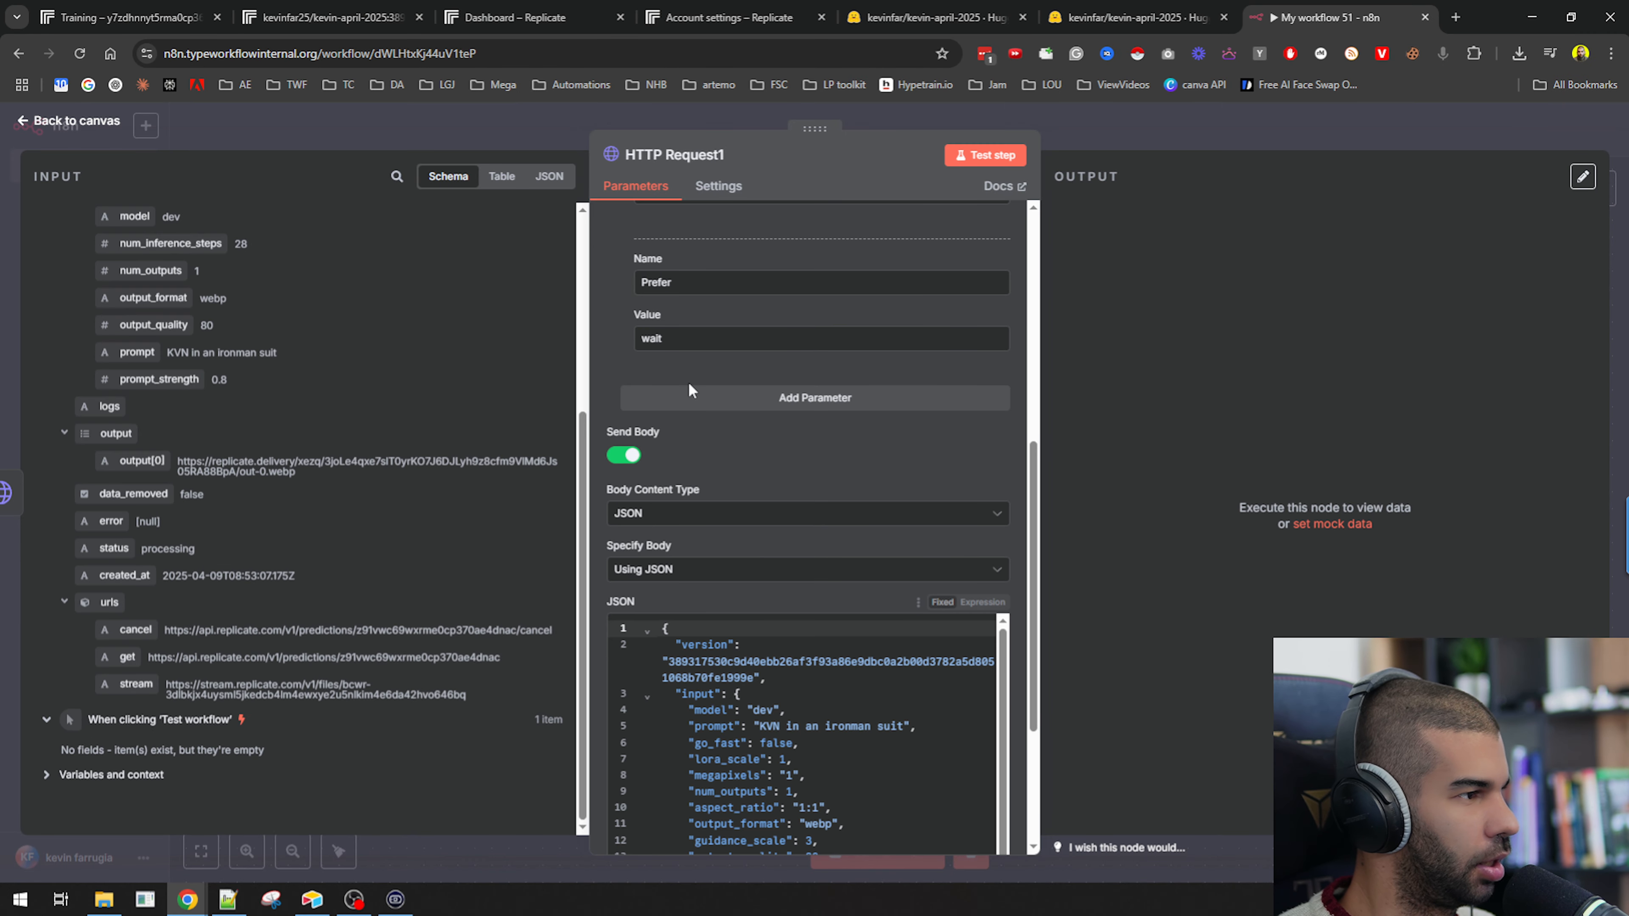
left_click(623, 454)
left_click(627, 577)
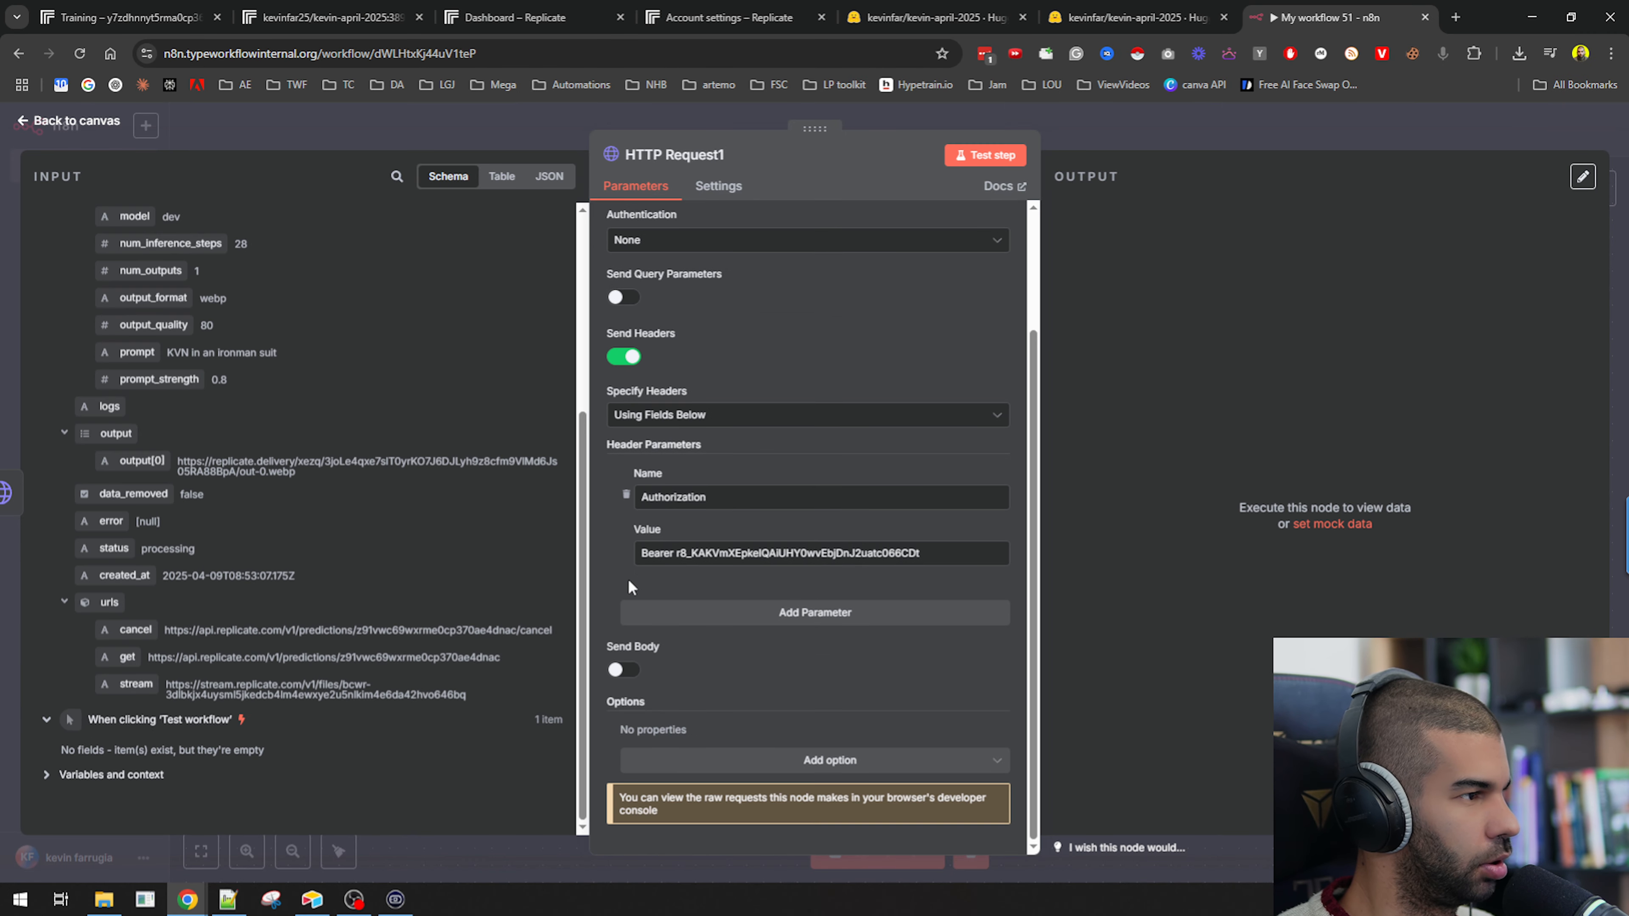
Set the copied node's method to GET and test the step.
scroll(755, 308, "up", 3)
left_click(648, 272)
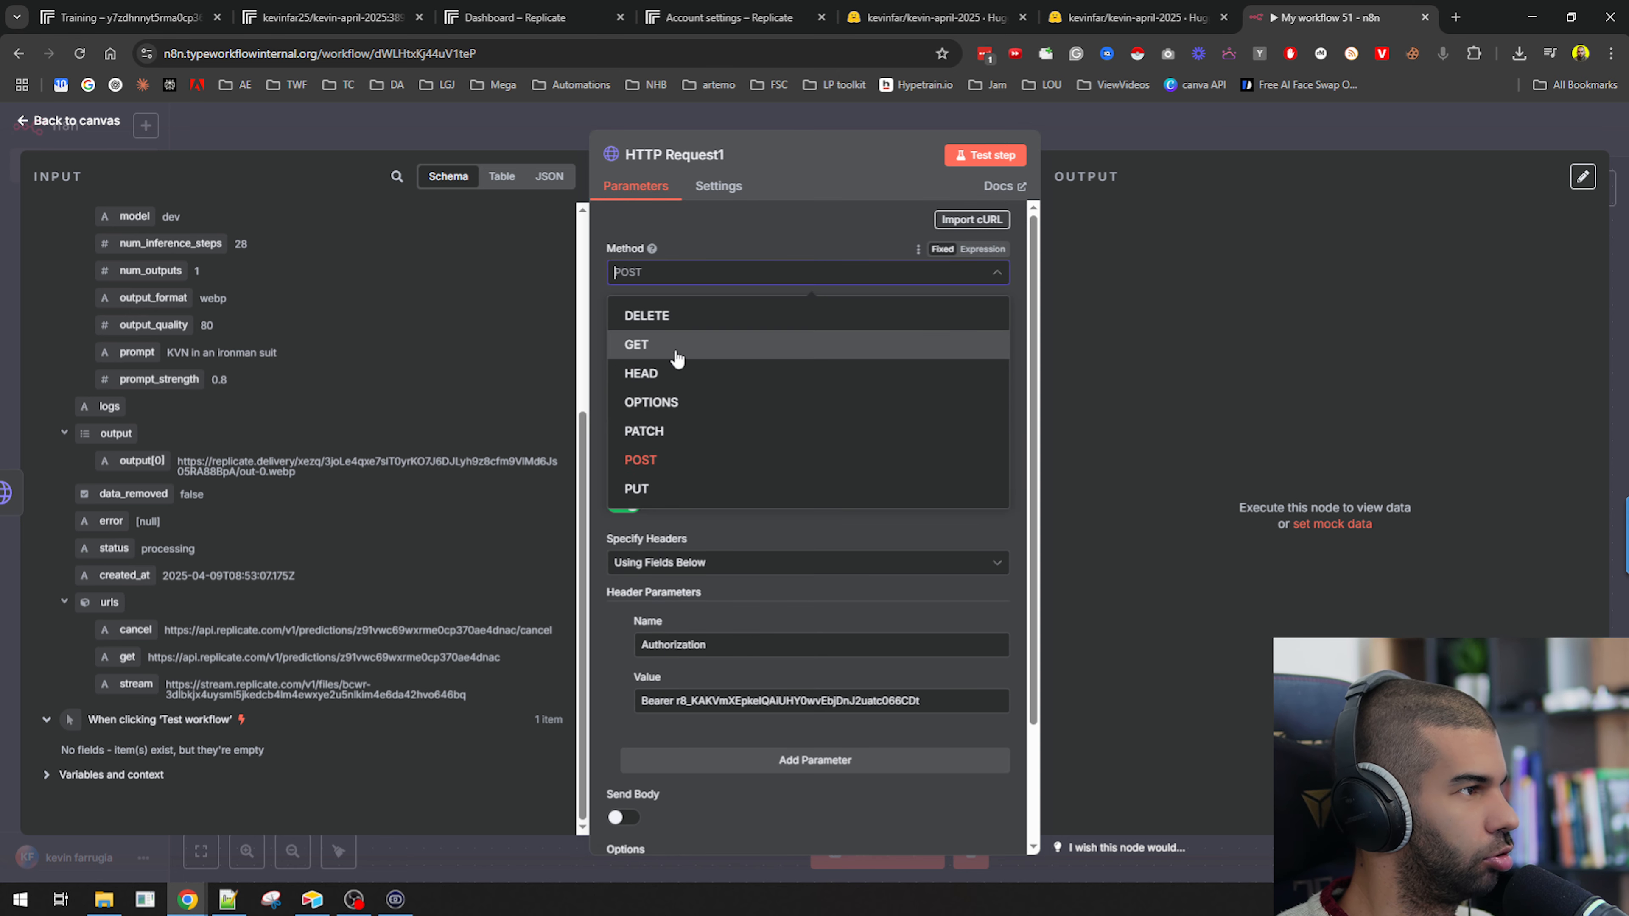
left_click(662, 343)
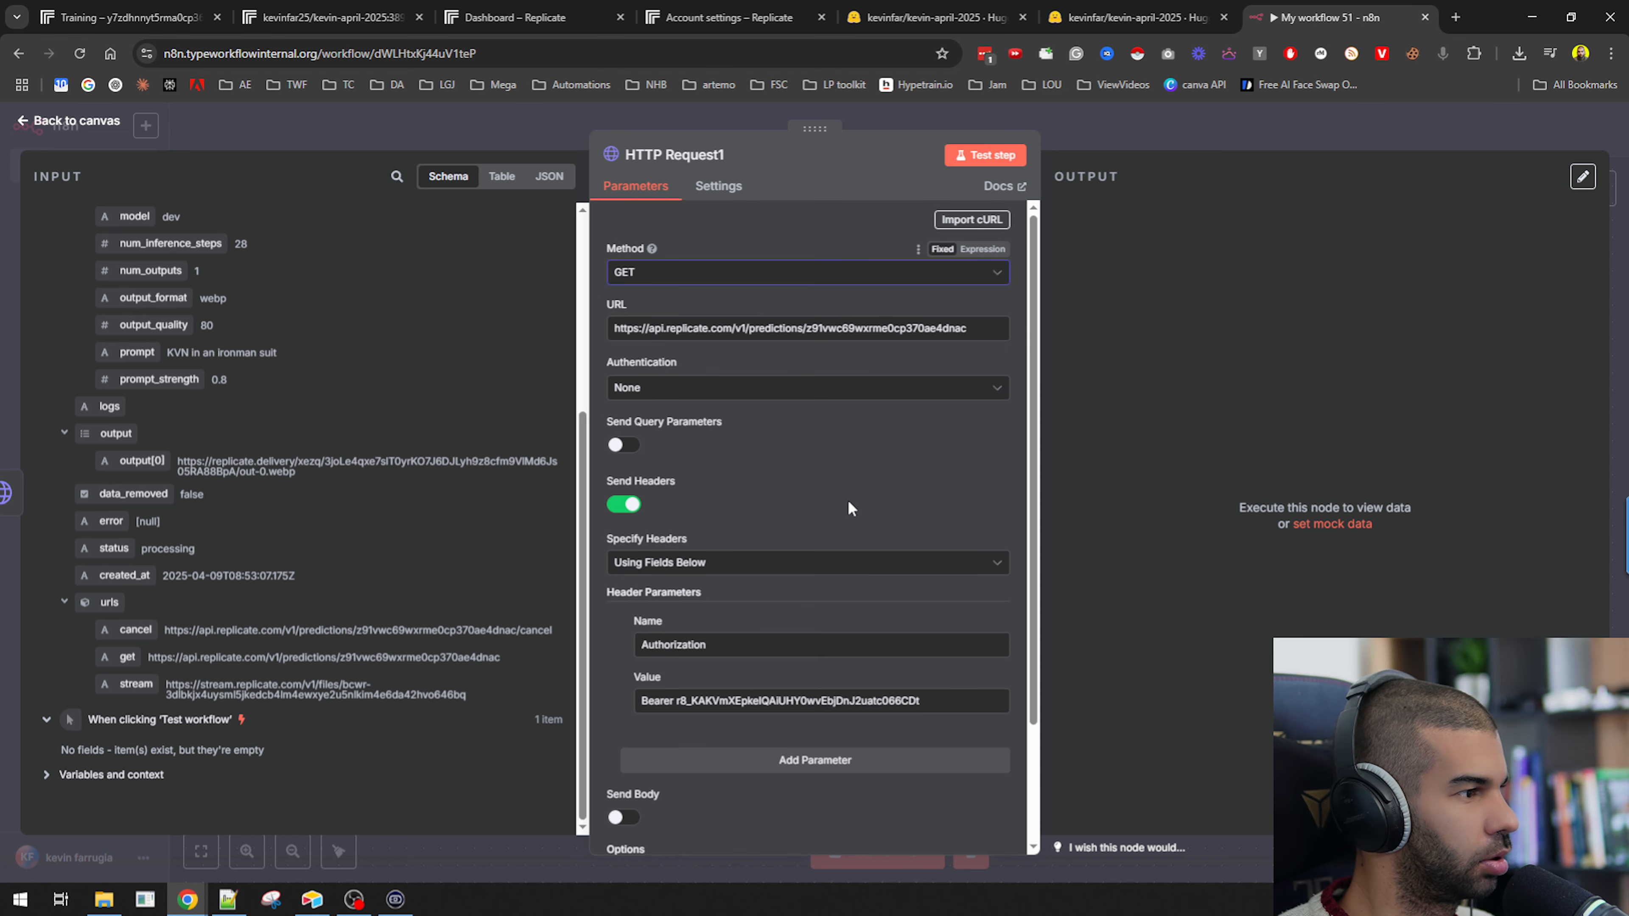
left_click(985, 154)
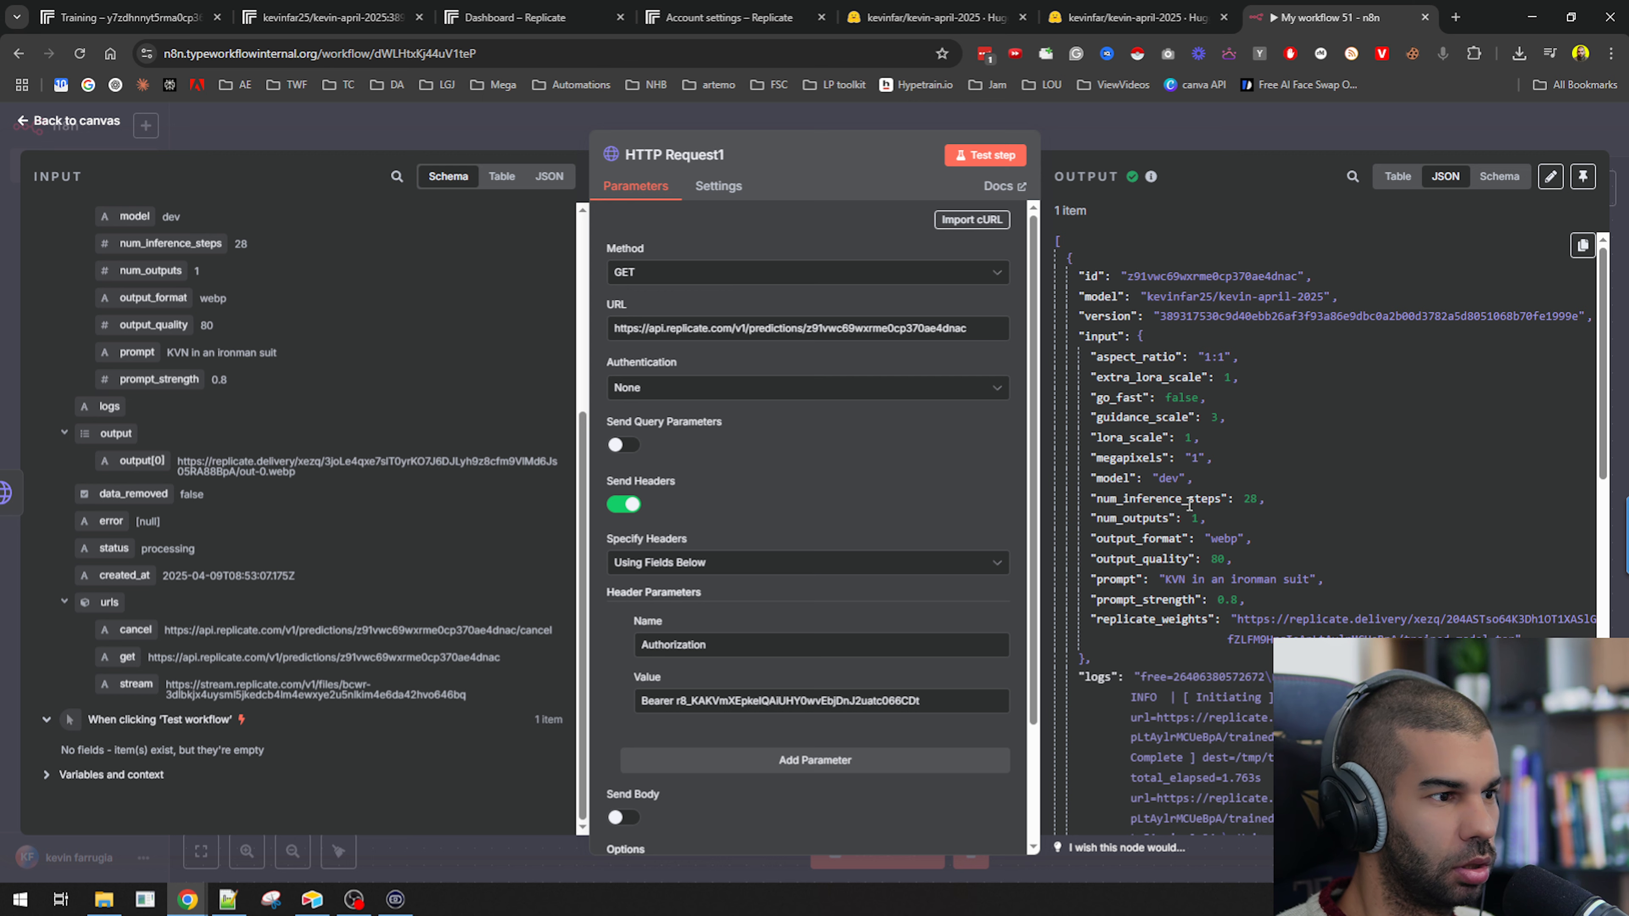
Copy the output image URL from the GET result and open it in a new browser tab to view the image.
scroll(1096, 272, "down", 15)
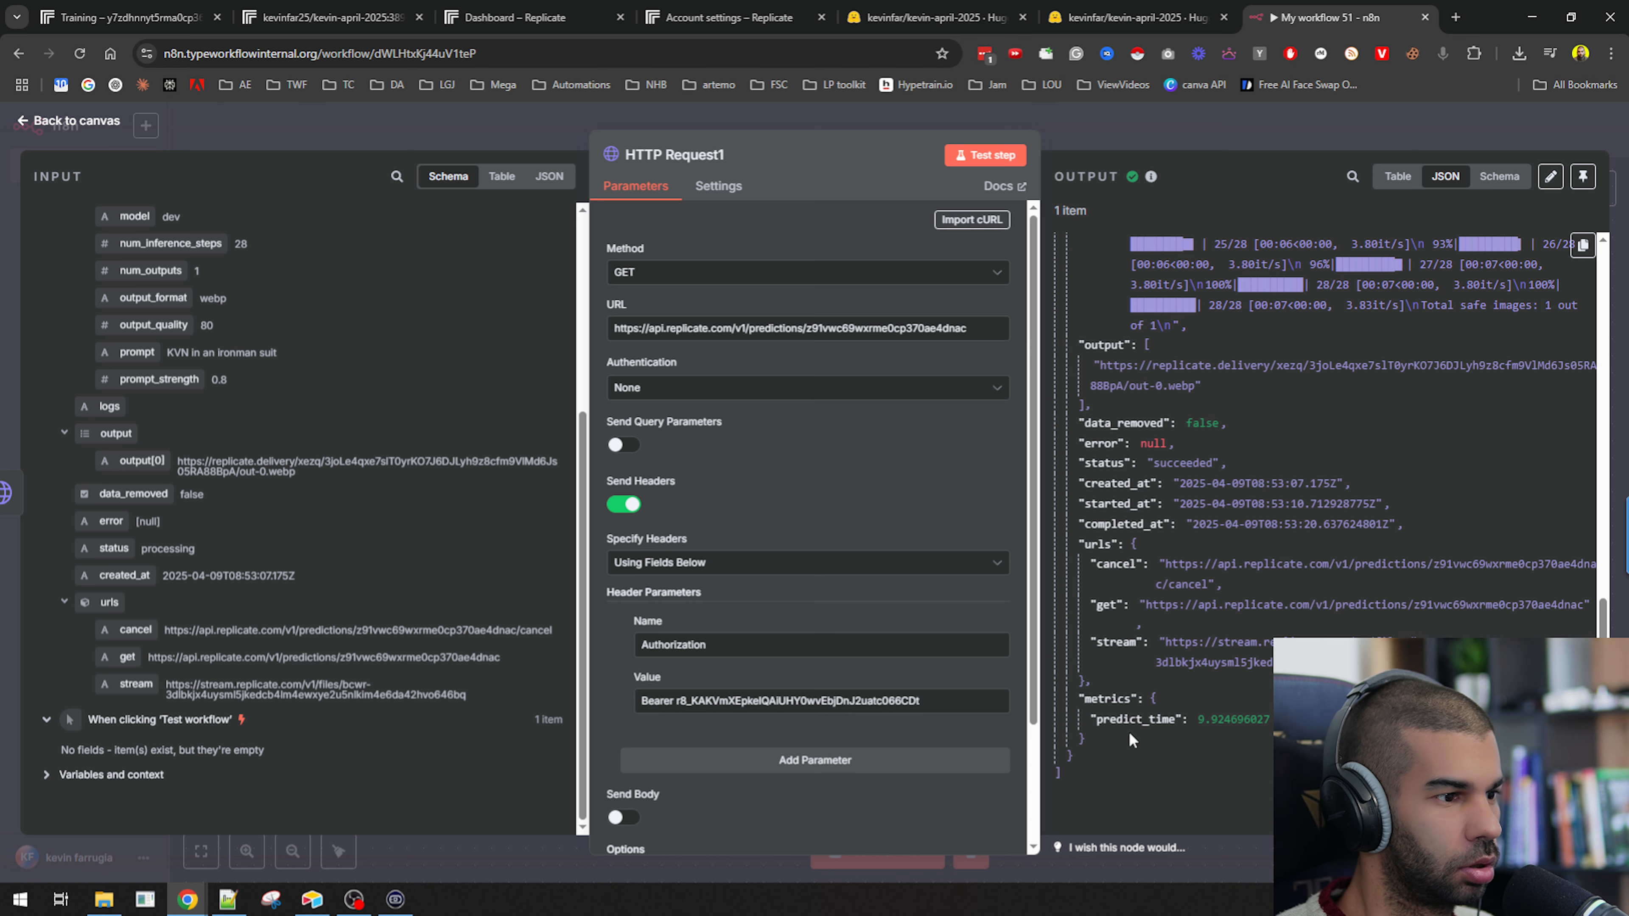
scroll(1129, 739, "up", 3)
double_click(1119, 537)
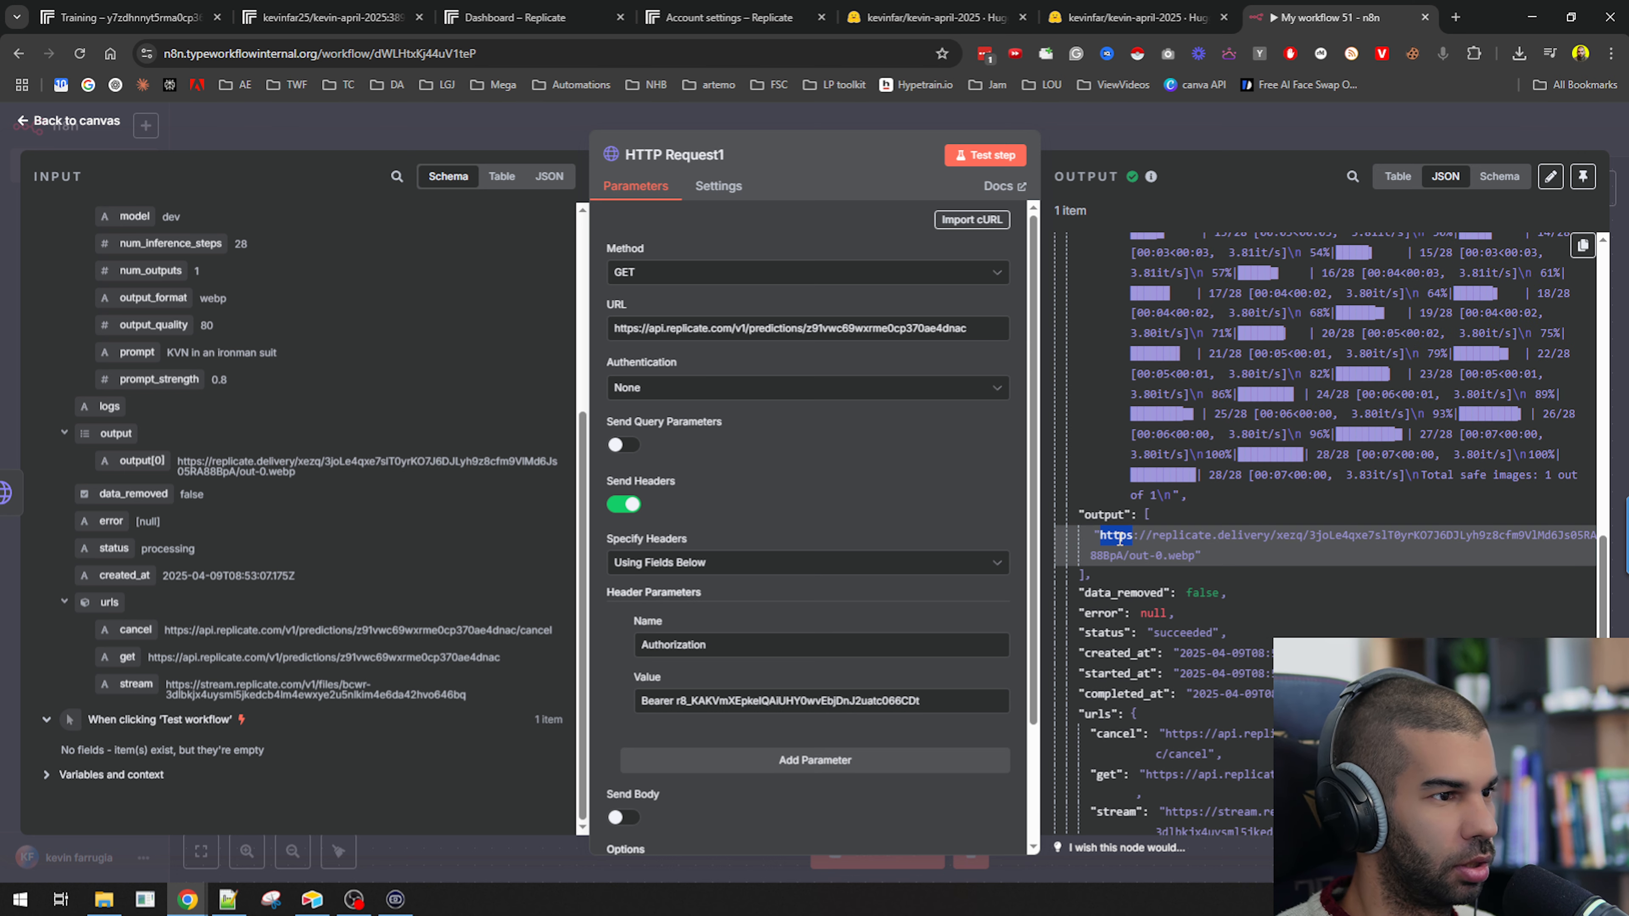
left_click(1188, 556, "shift")
key("ctrl+c")
key("ctrl+t")
key("ctrl+v")
key("Return")
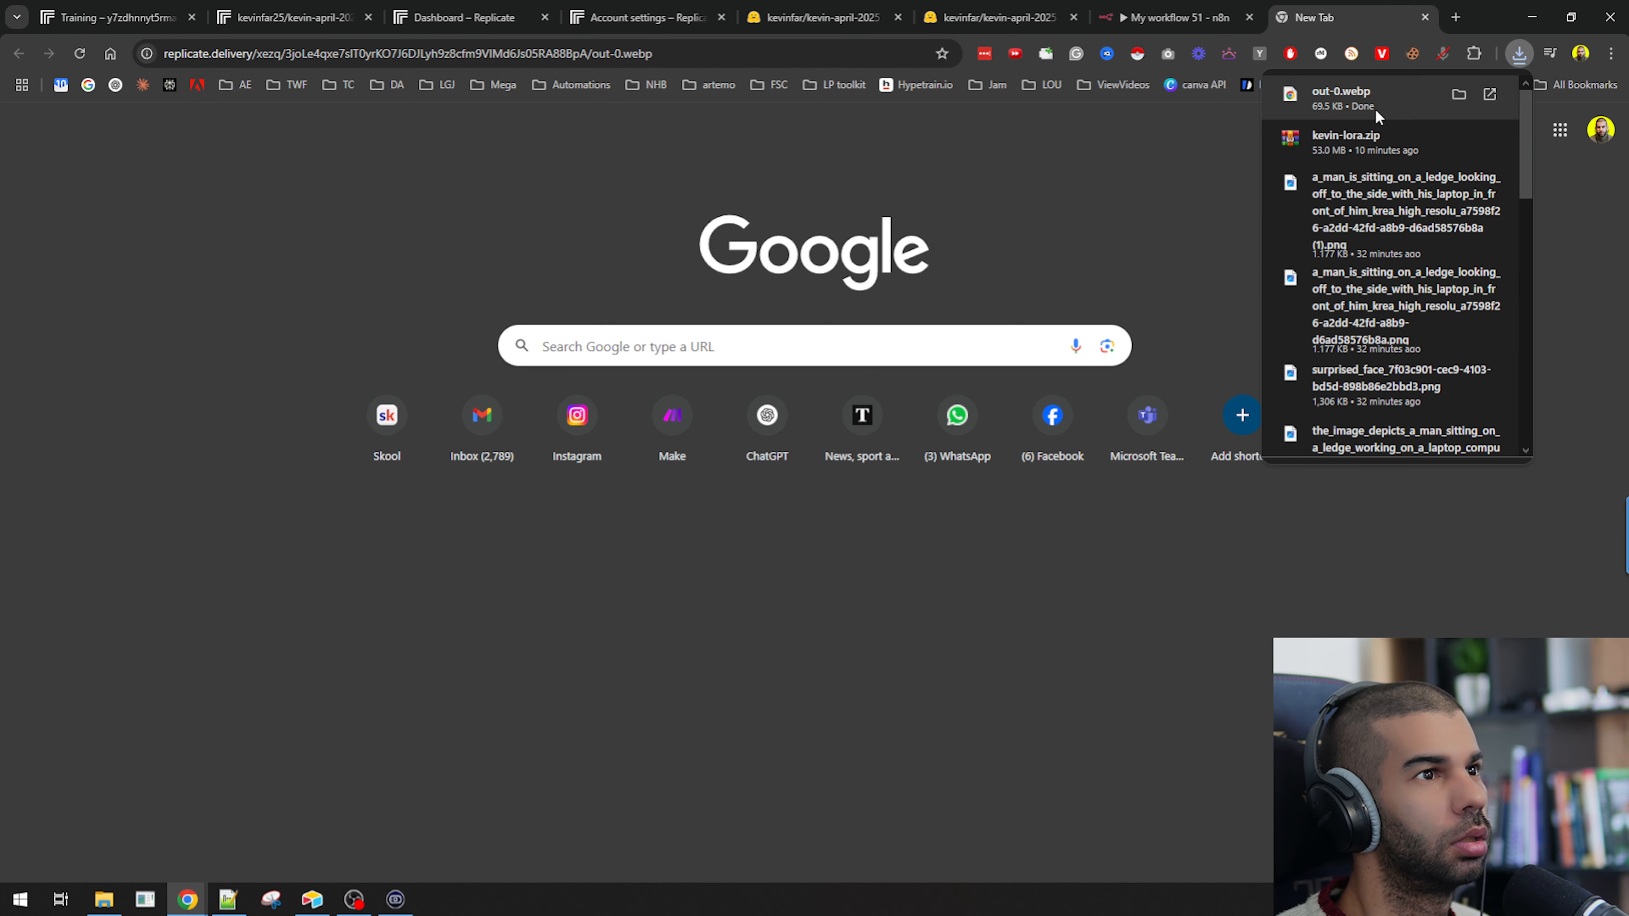
left_click(1342, 101)
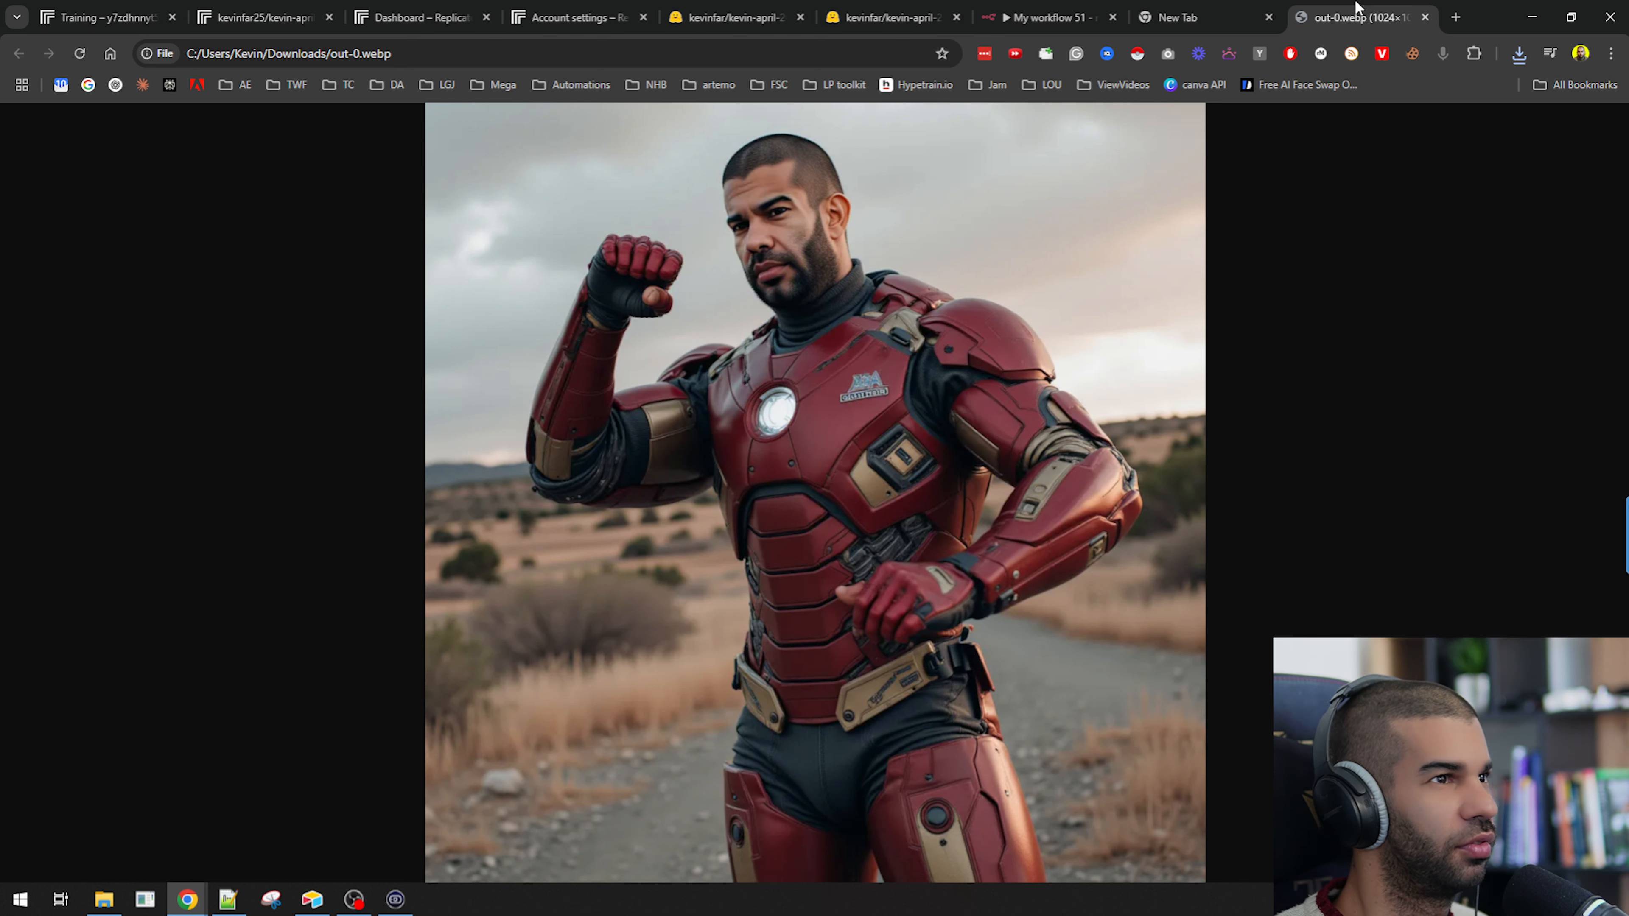
middle_click(1339, 26)
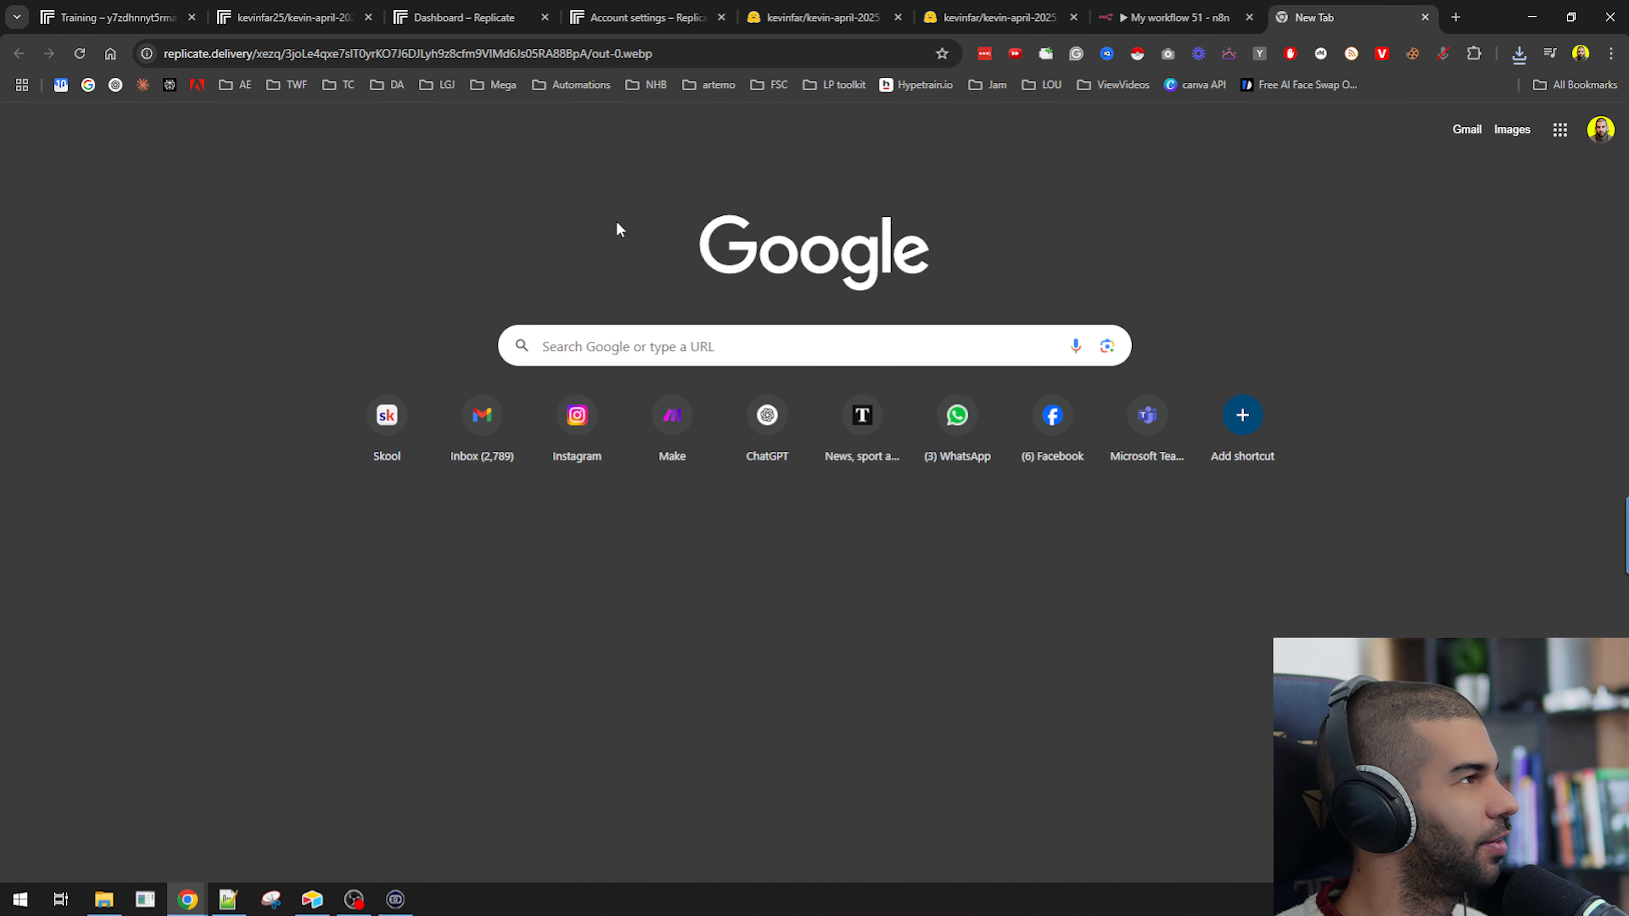
left_click(1174, 18)
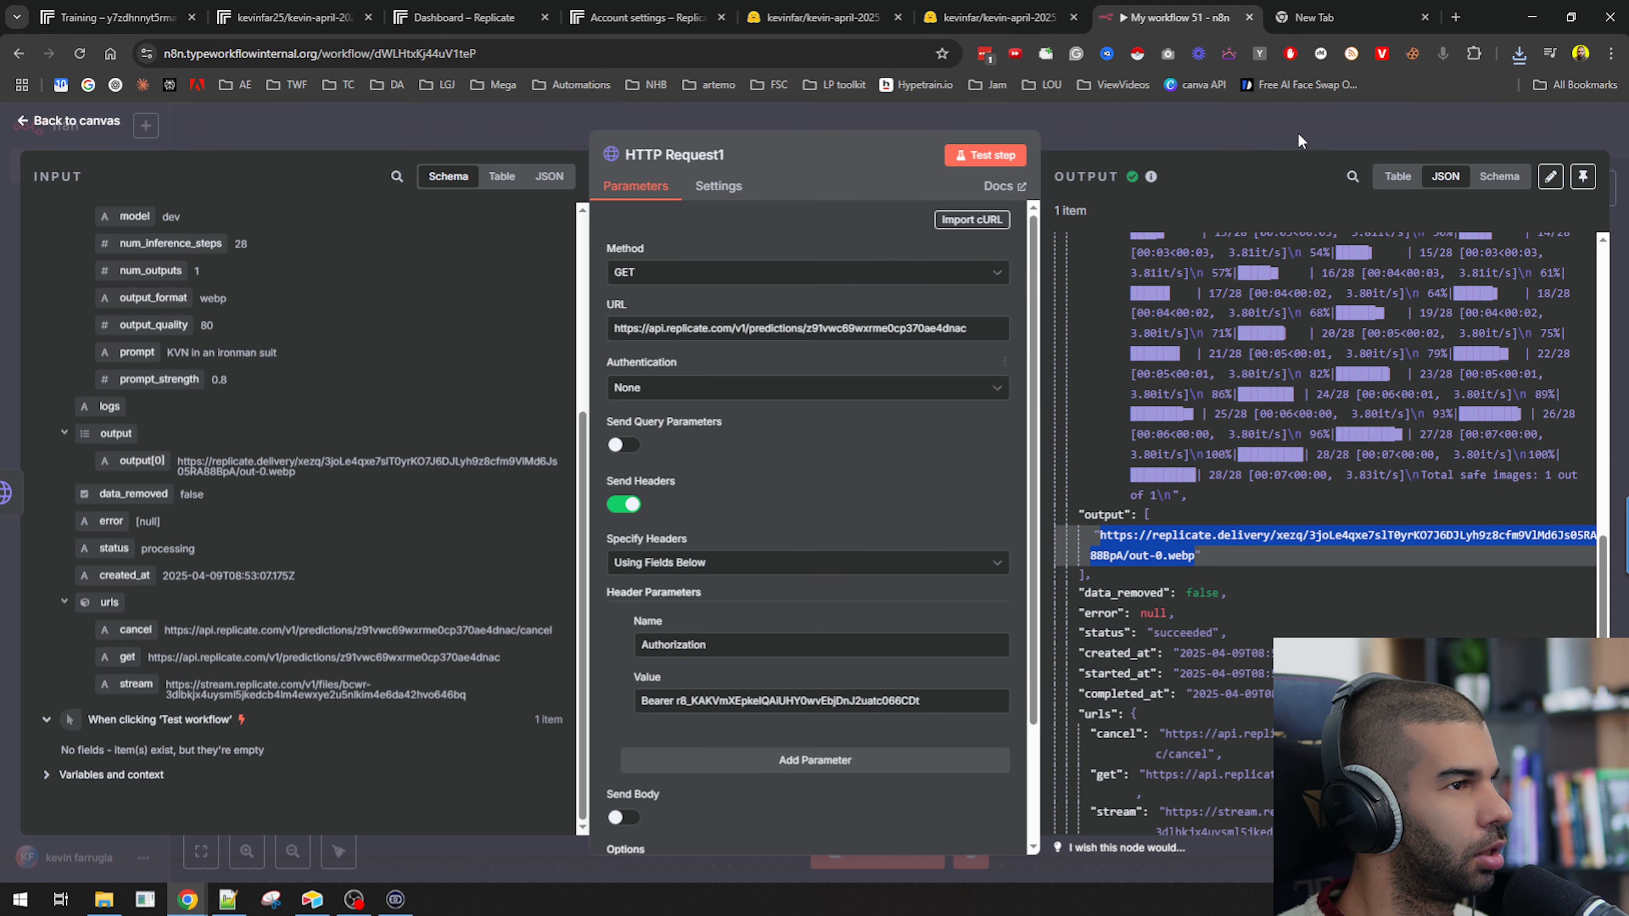
Rearrange the two HTTP Request nodes on the canvas.
key("Escape")
left_click_drag(772, 420, 771, 471)
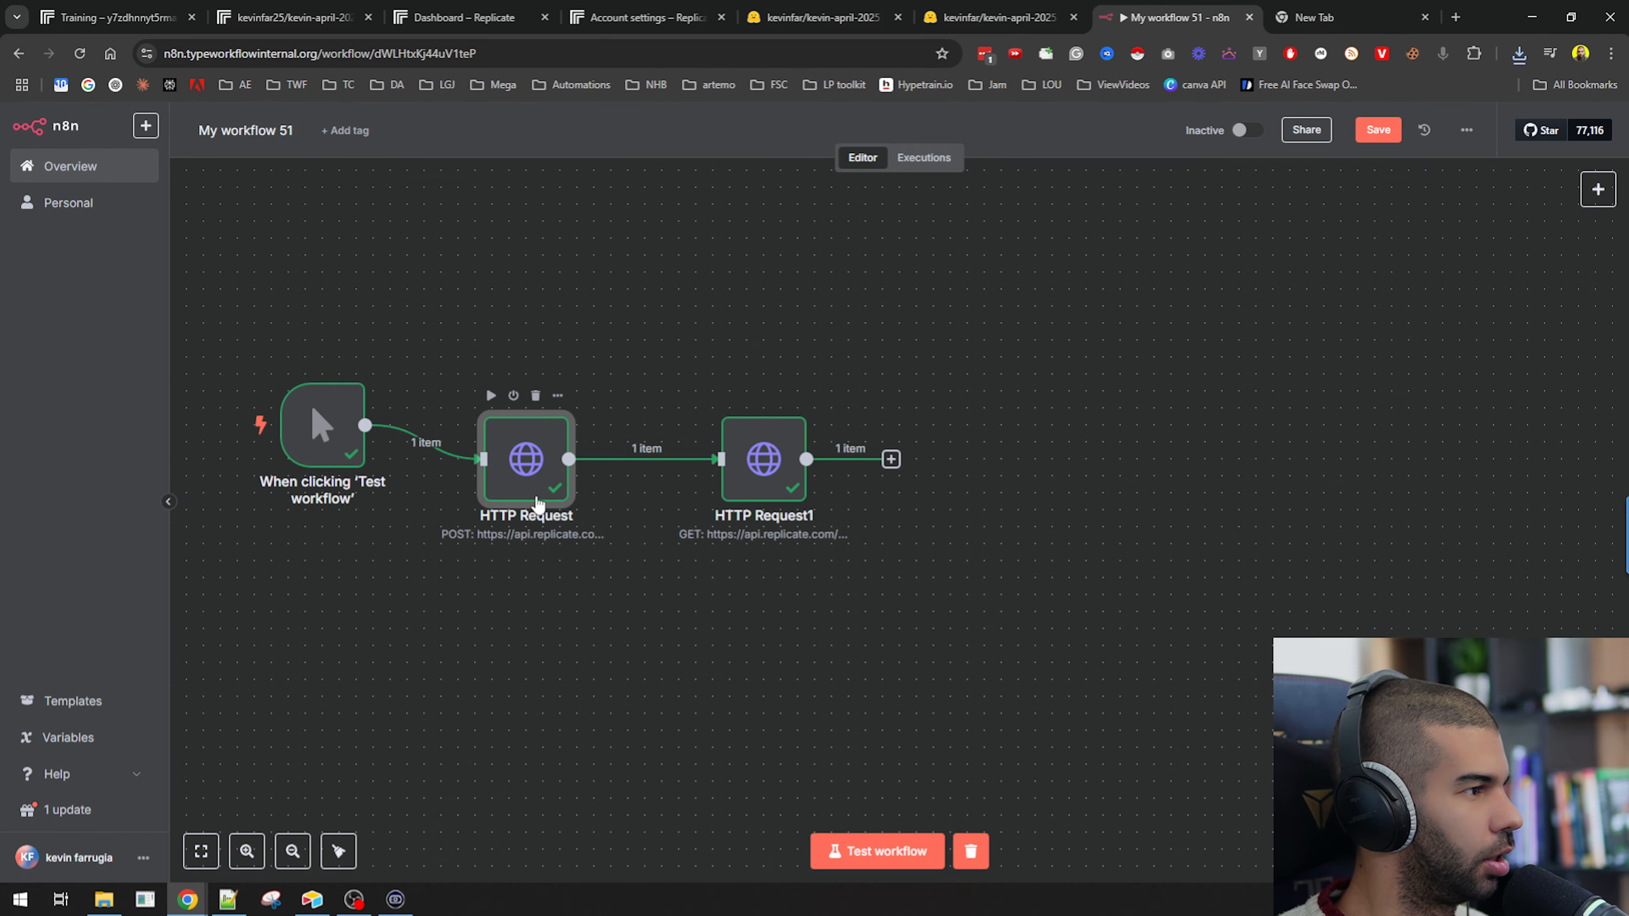
left_click_drag(512, 455, 546, 523)
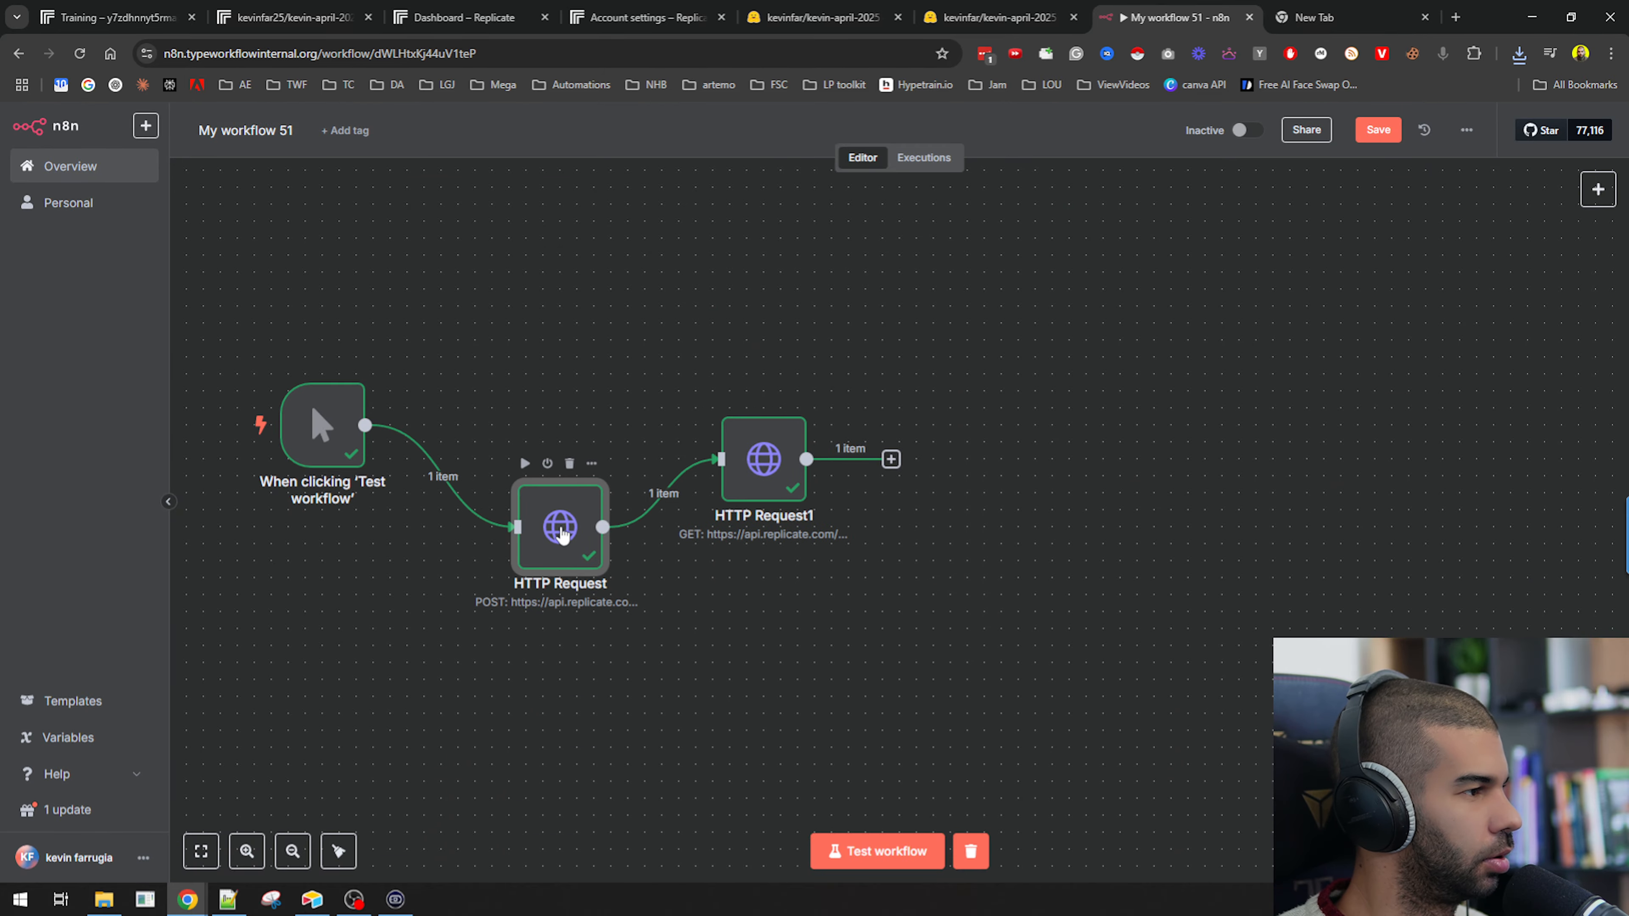
Replace the copied node's URL with the expression {{ $json.urls.get }} from the previous node's output.
double_click(764, 460)
triple_click(866, 328)
key("BackSpace")
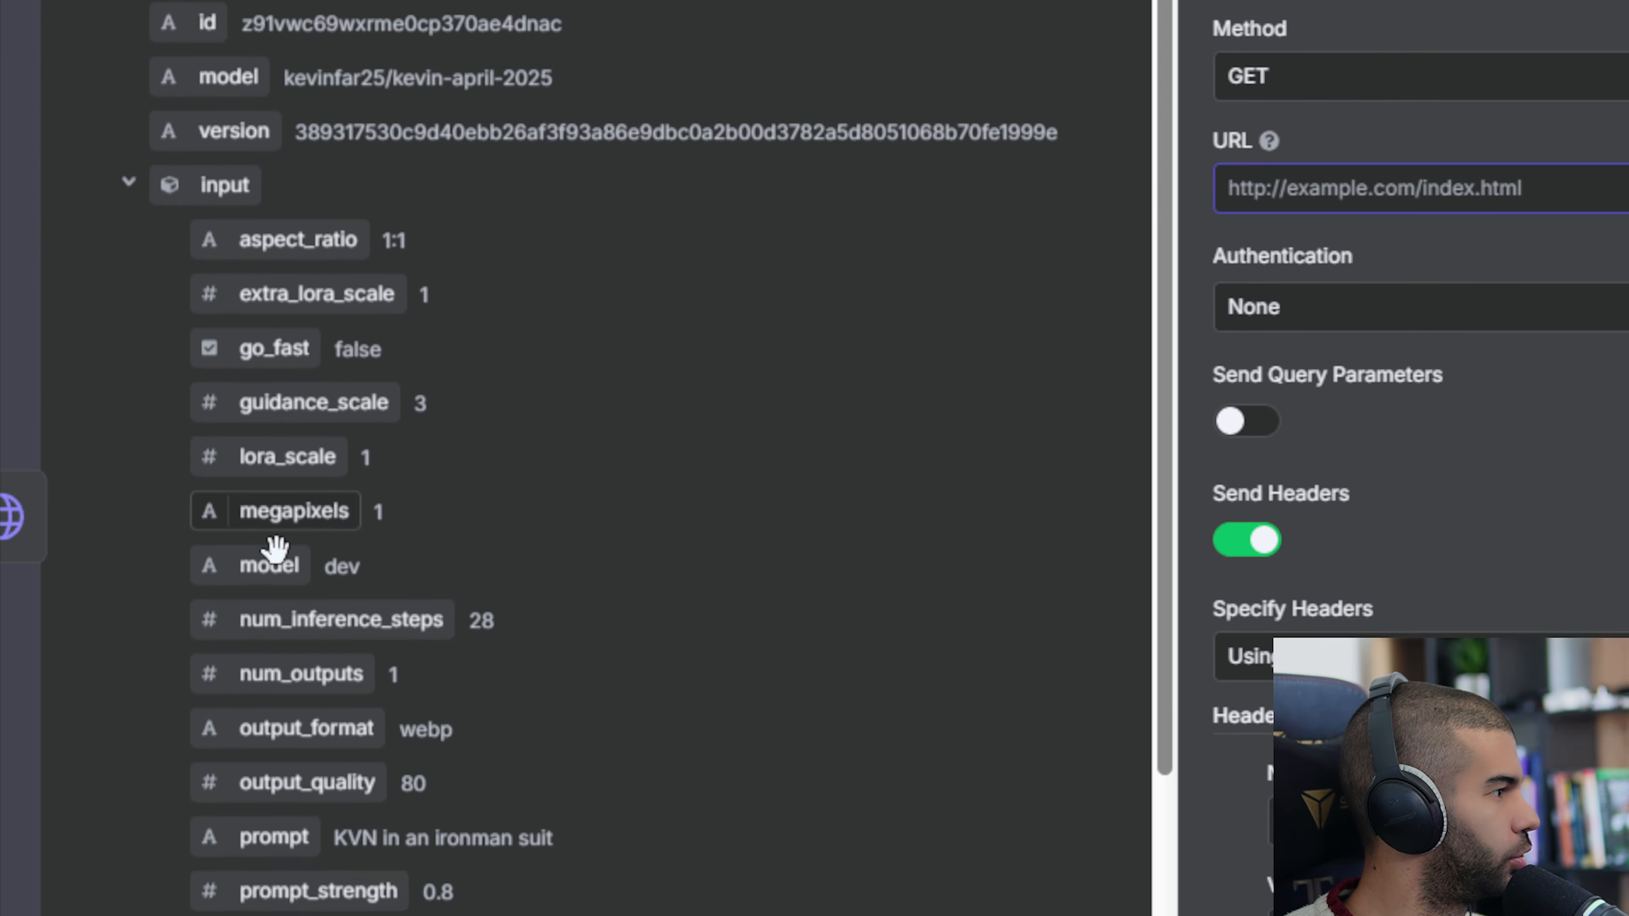
scroll(281, 731, "down", 5)
scroll(243, 449, "down", 3)
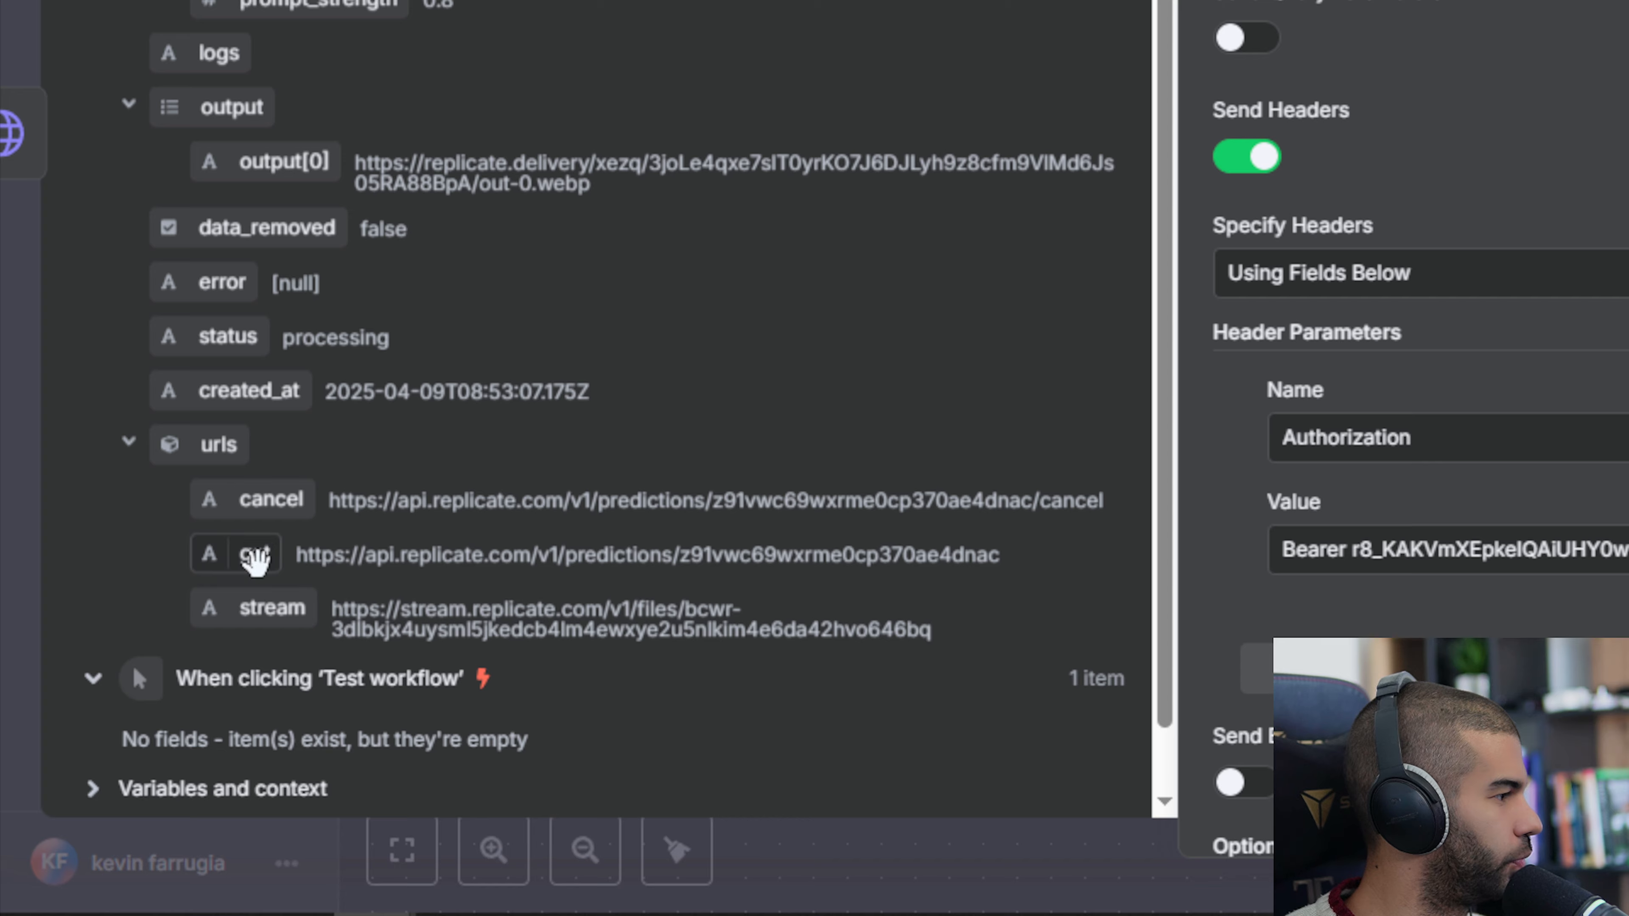
left_click_drag(259, 555, 818, 466)
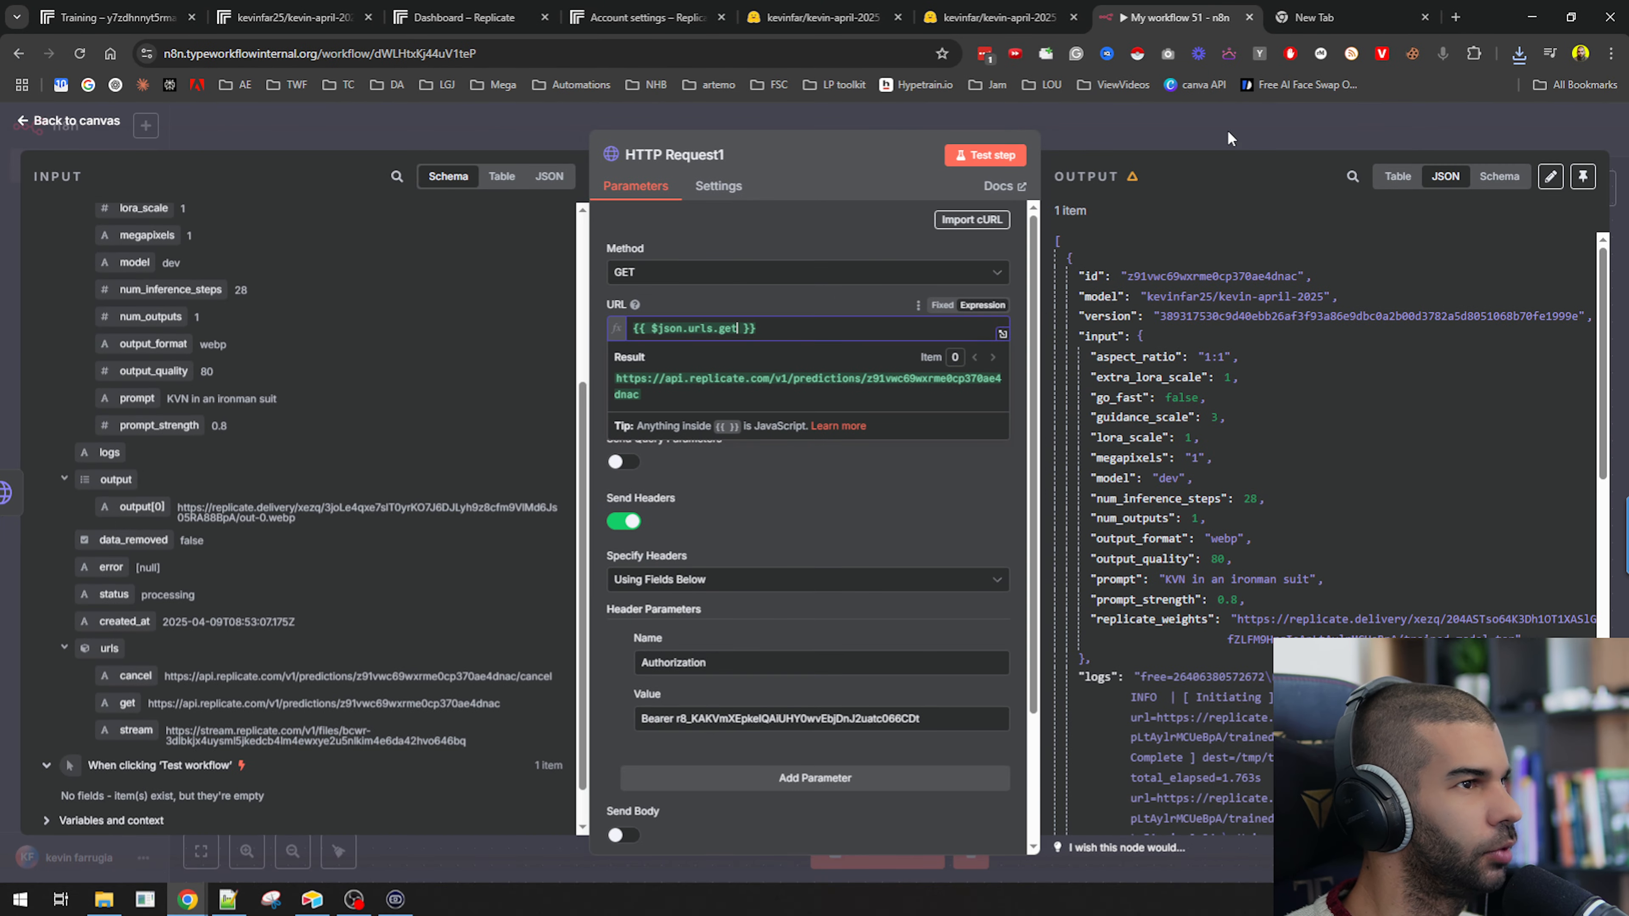
left_click(1227, 131)
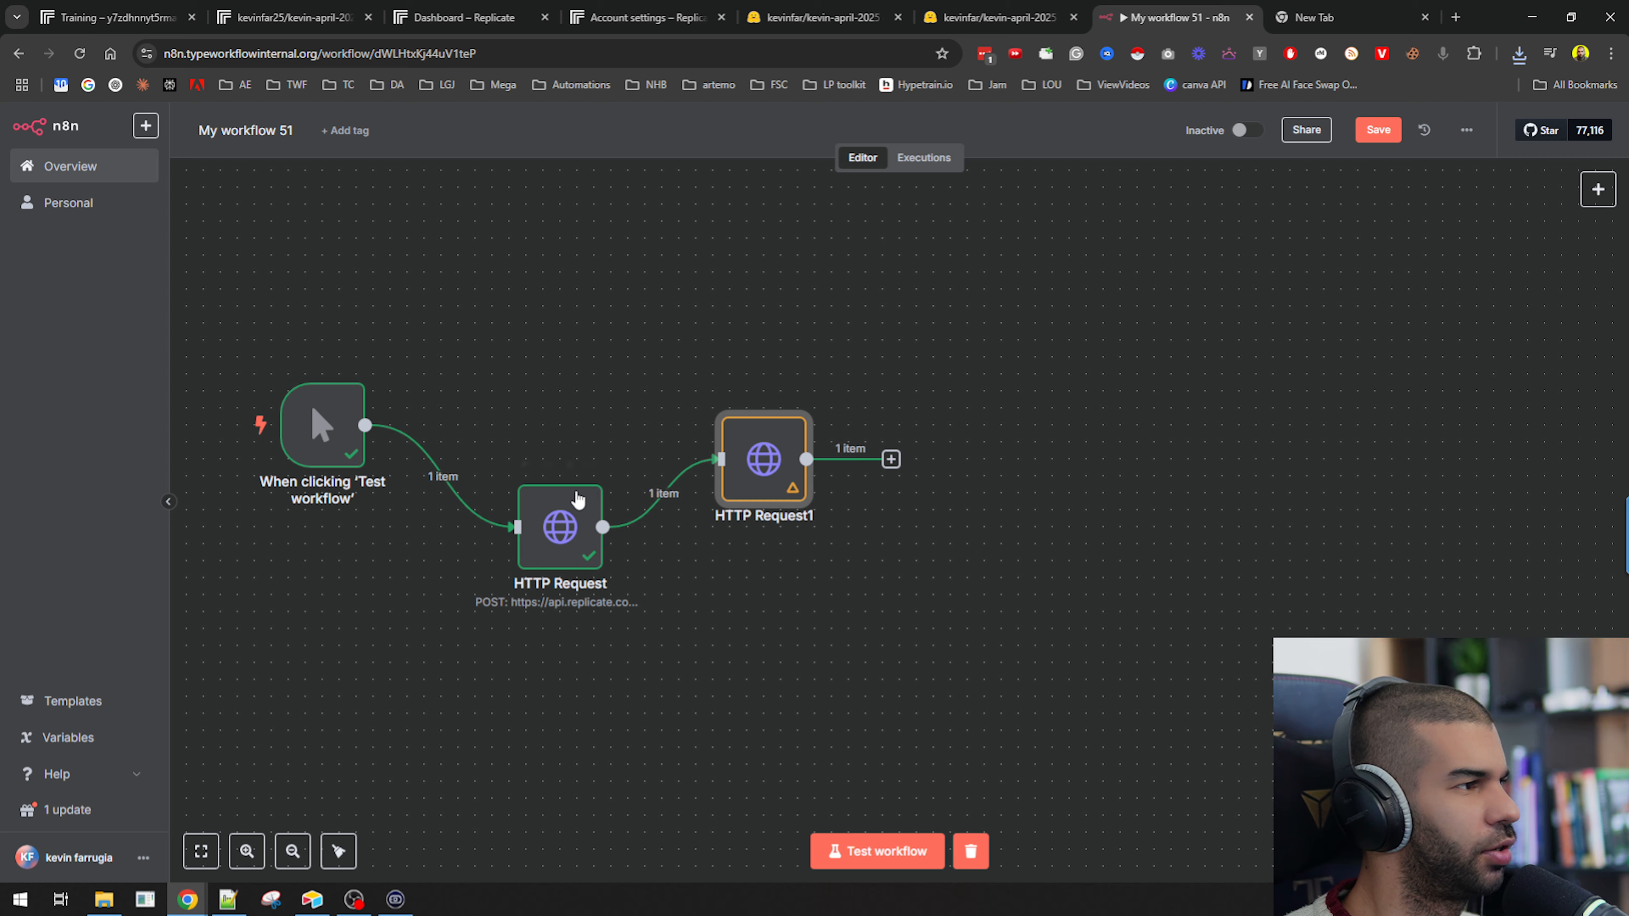
Open the POST HTTP Request node and change the prompt to "KVN driving his honda hornet motorcycle".
double_click(555, 517)
scroll(781, 499, "down", 10)
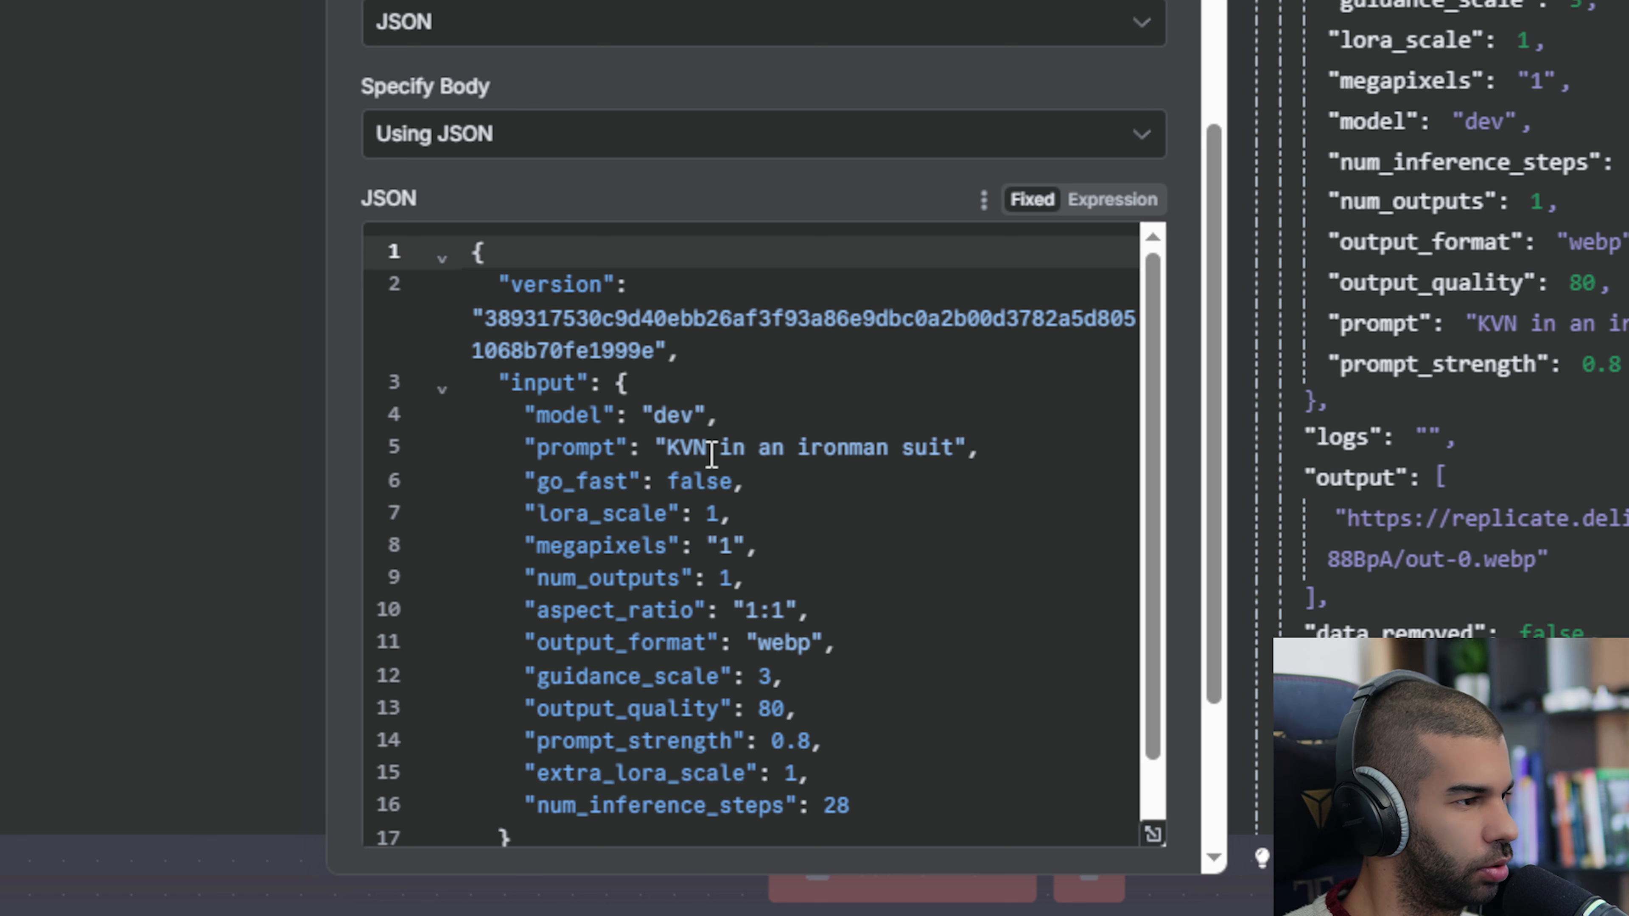
left_click(720, 447)
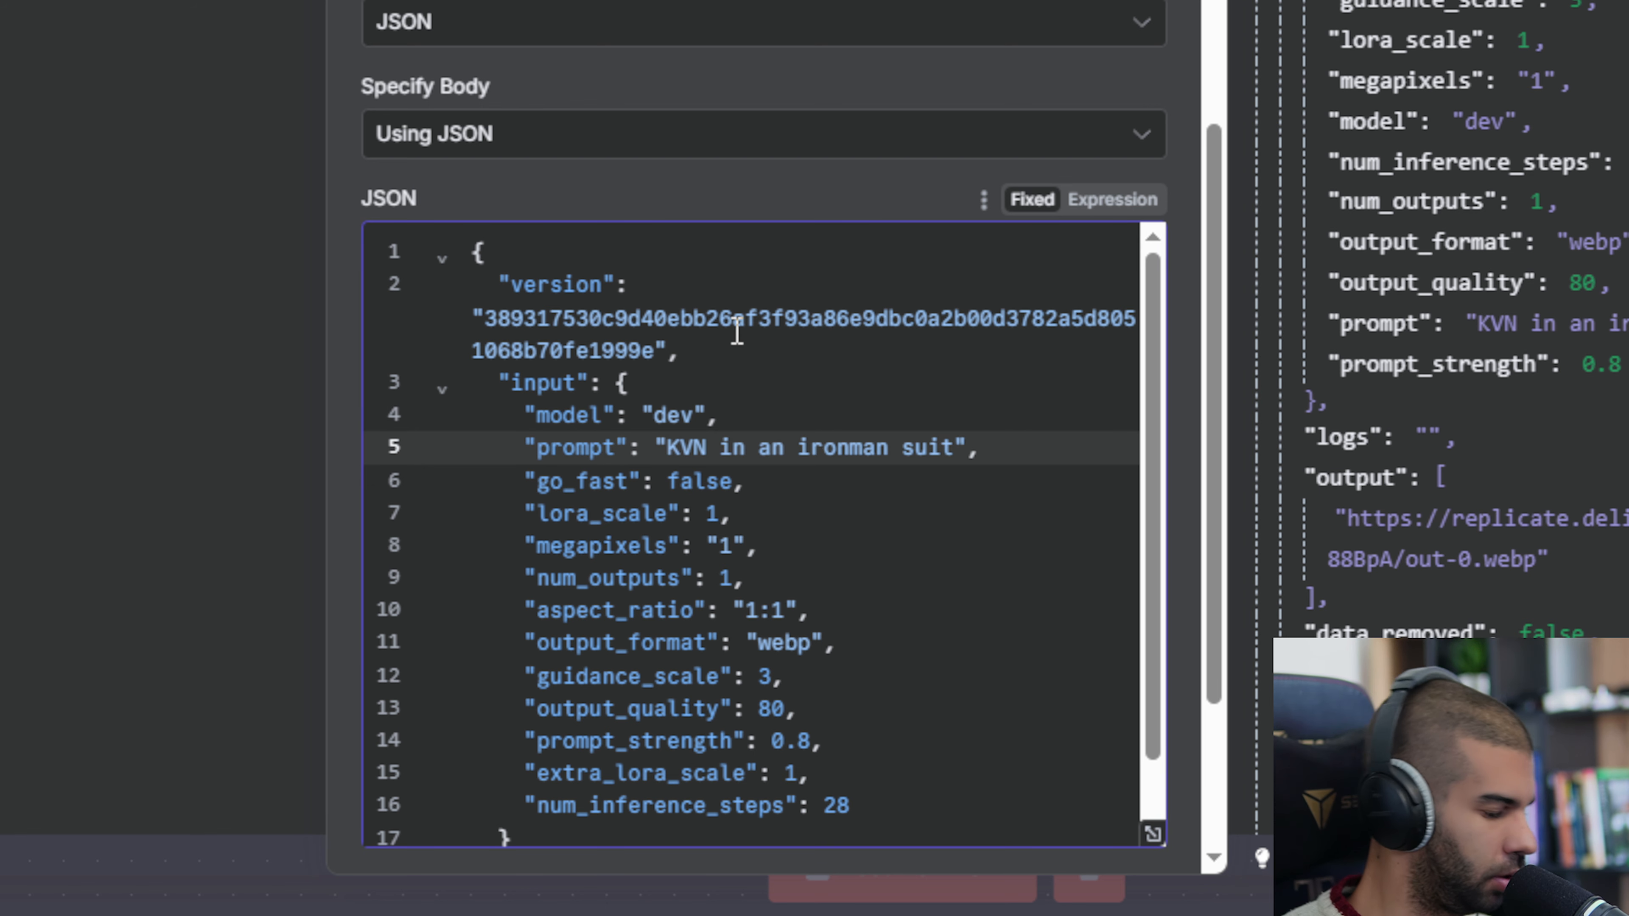
type("dri")
type("ving his honda ")
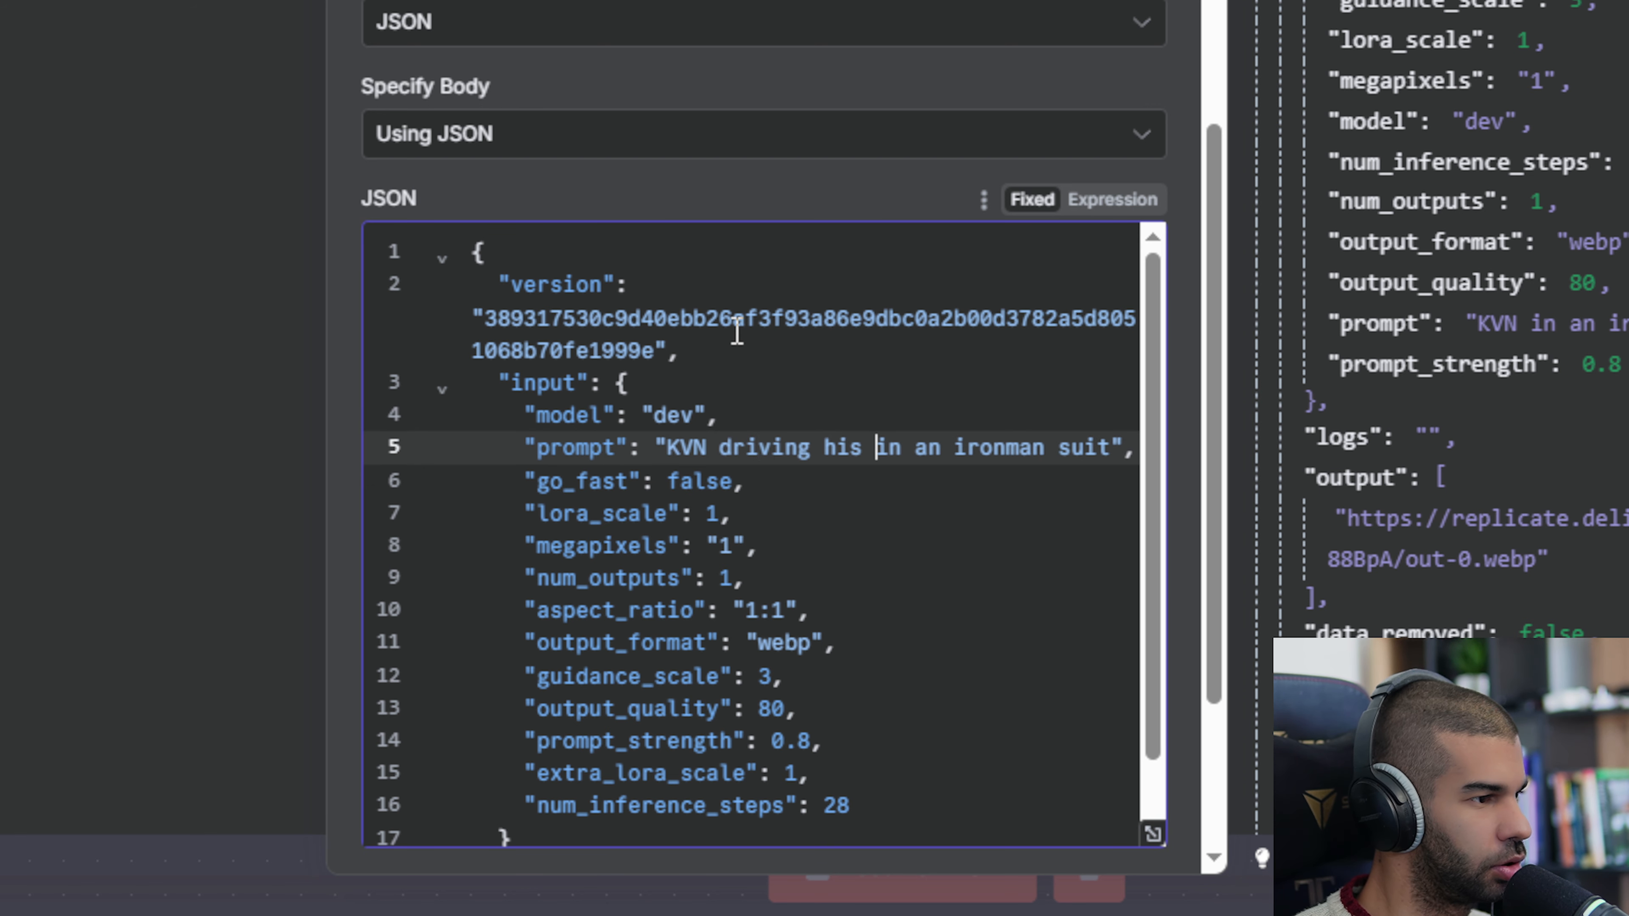
type("hornet motorcy")
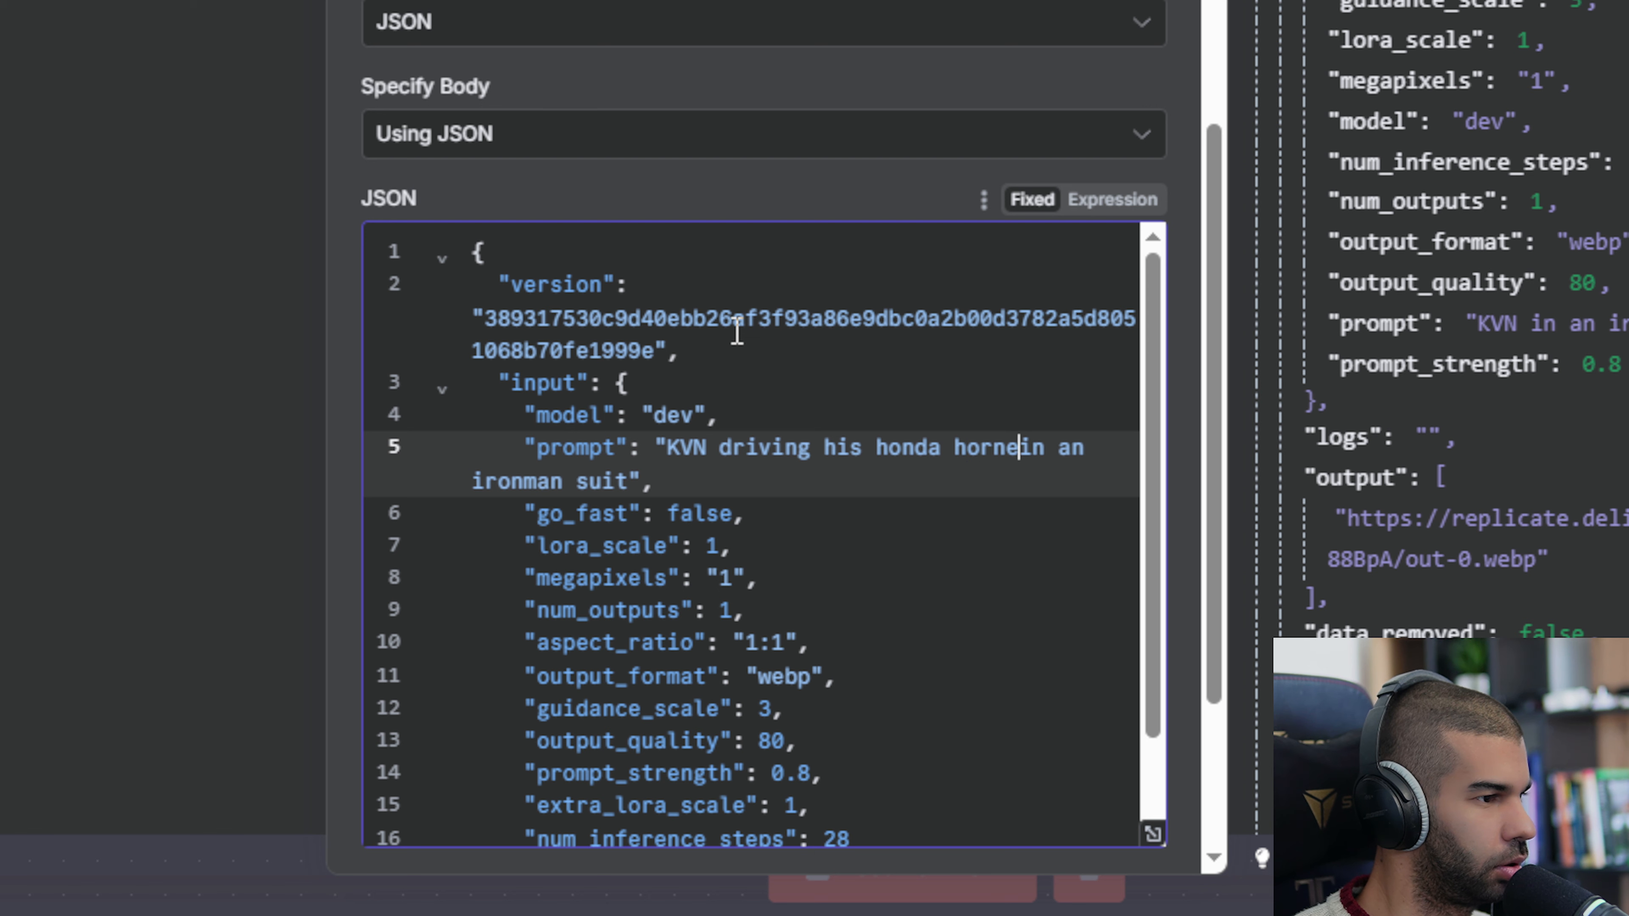
type("cle")
key("Delete")
key("Delete")
key("Delete")
key("Delete")
key("Delete")
key("Delete")
key("Delete")
key("Delete")
key("Delete")
key("Delete")
key("Delete")
key("Delete")
key("Delete")
key("Delete")
key("Delete")
key("Delete")
key("Delete")
key("Delete")
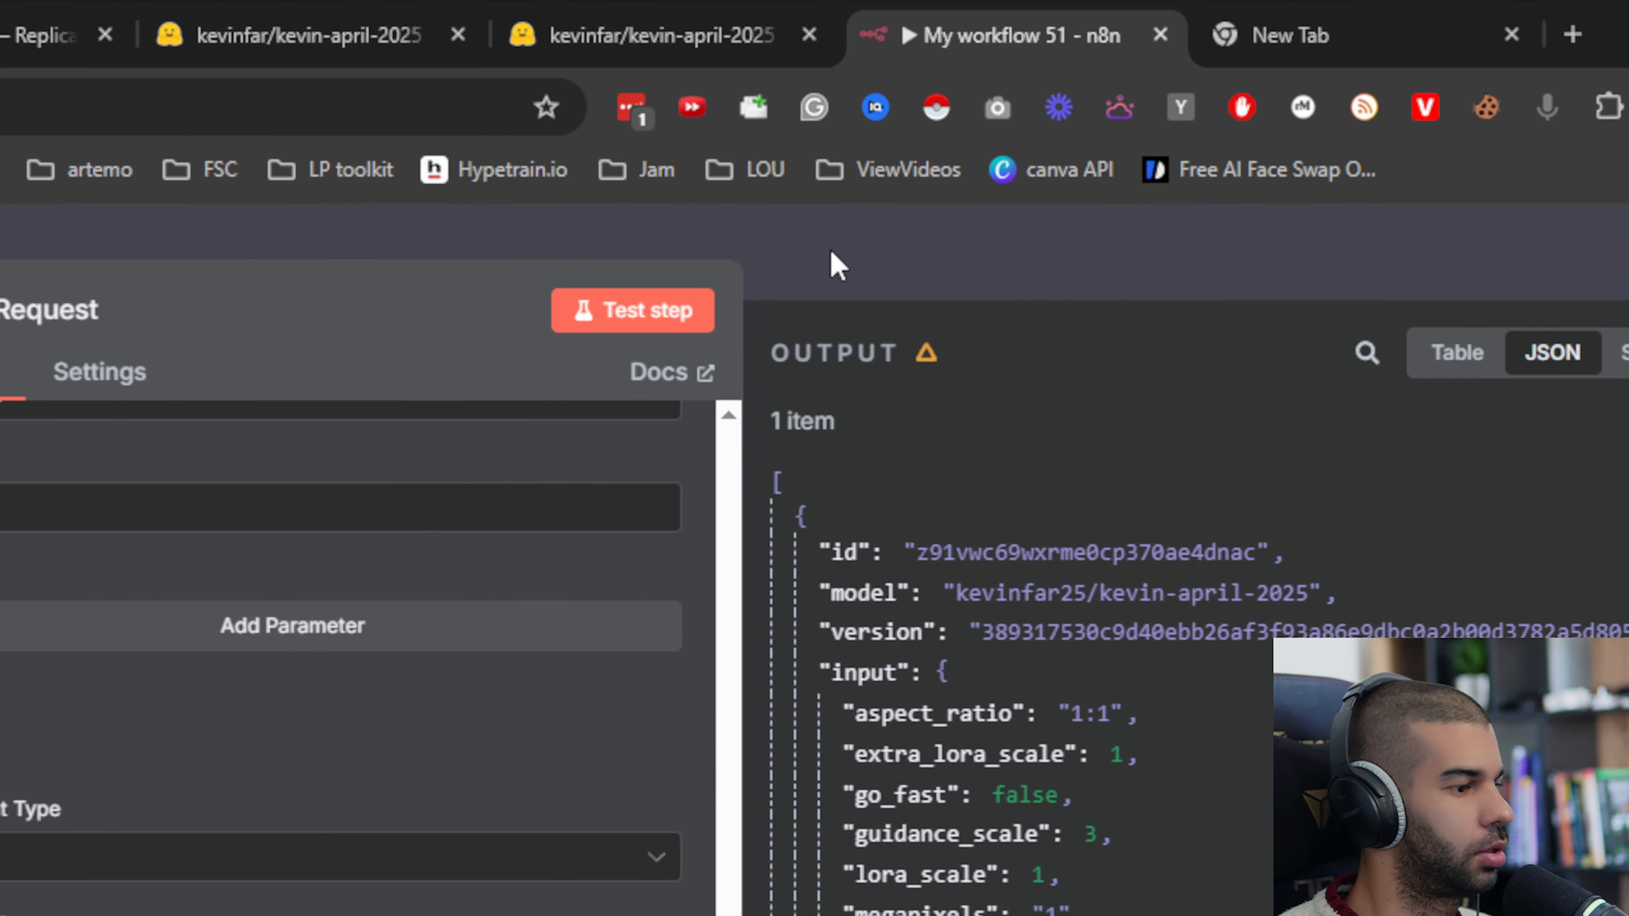
Return to the canvas and run the whole workflow, briefly reopening the POST node while it executes.
left_click(834, 260)
left_click(876, 858)
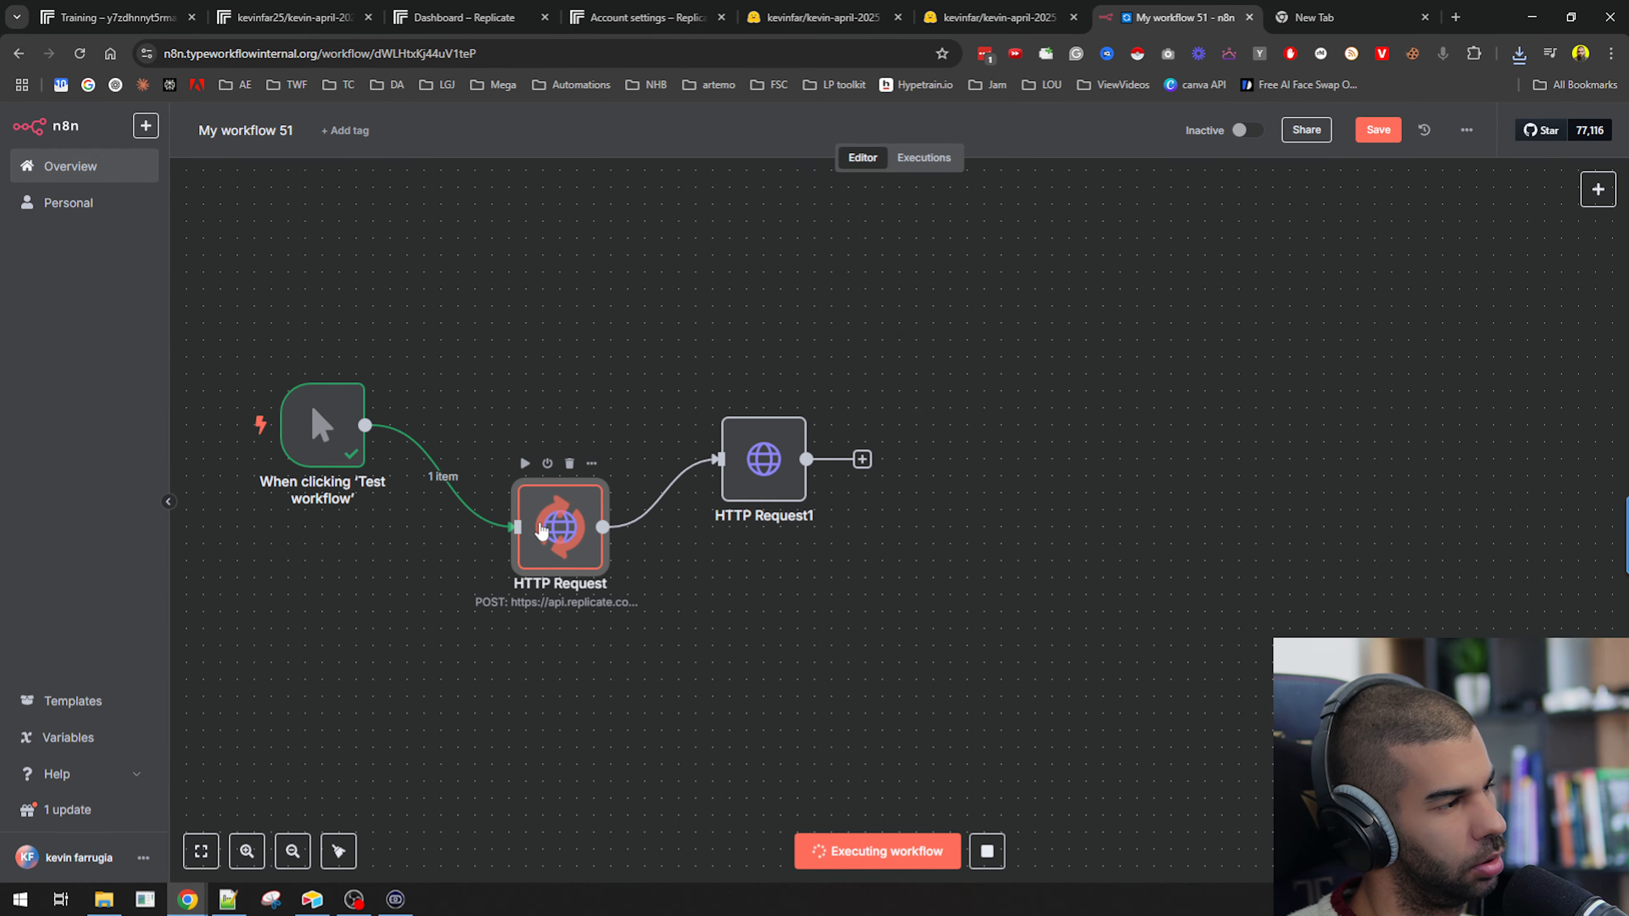
double_click(769, 462)
scroll(642, 594, "down", 4)
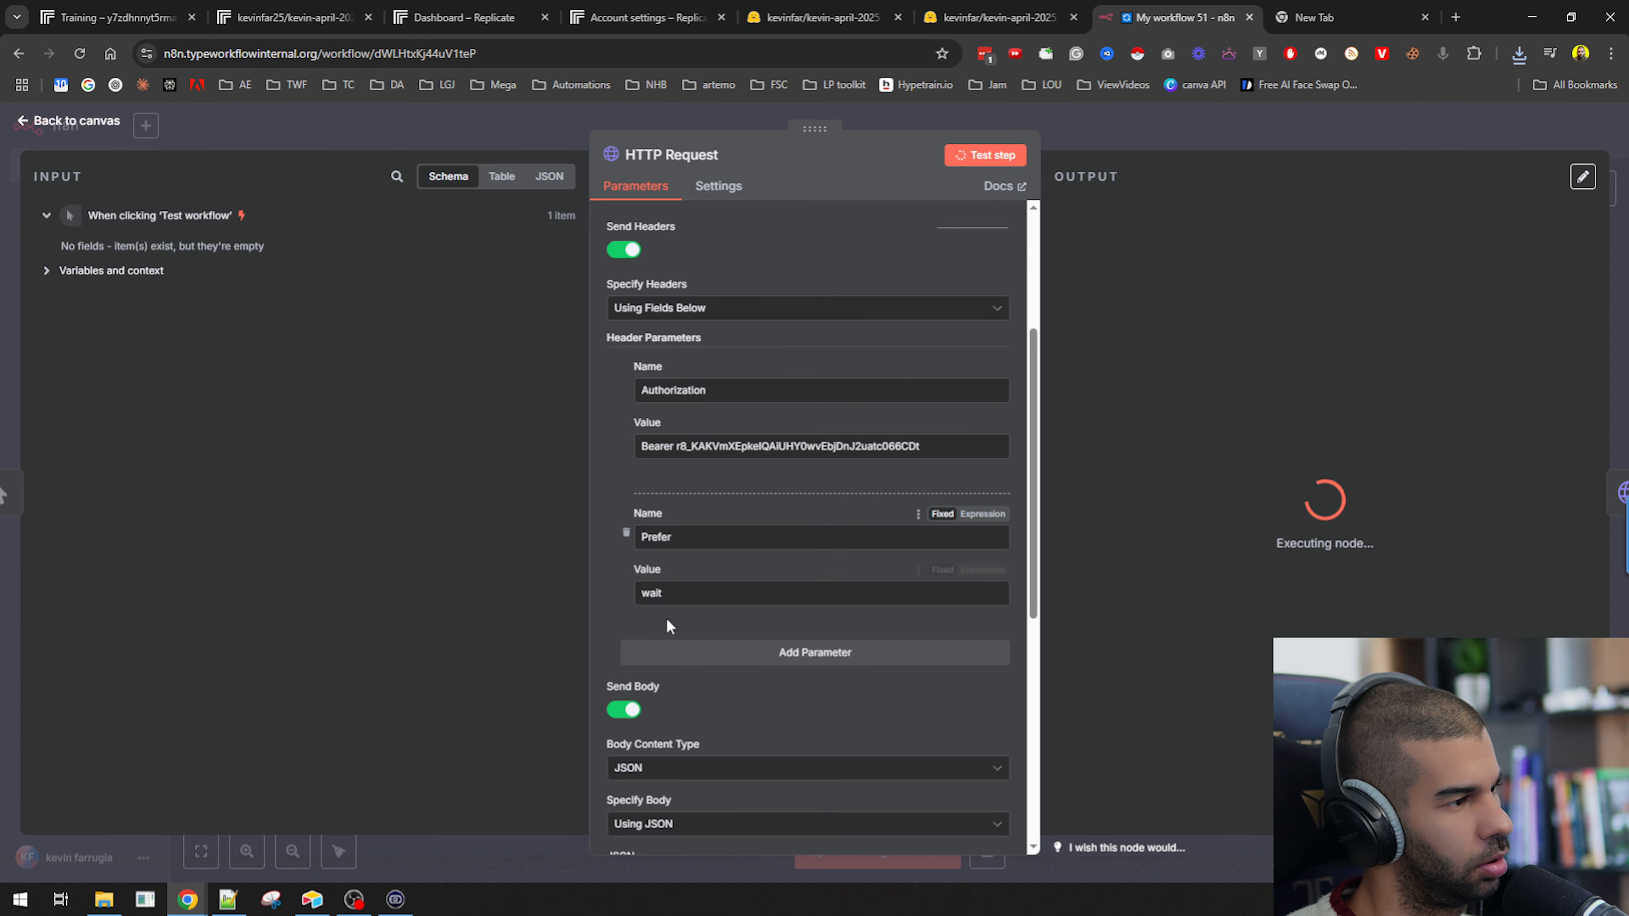
left_click(1229, 133)
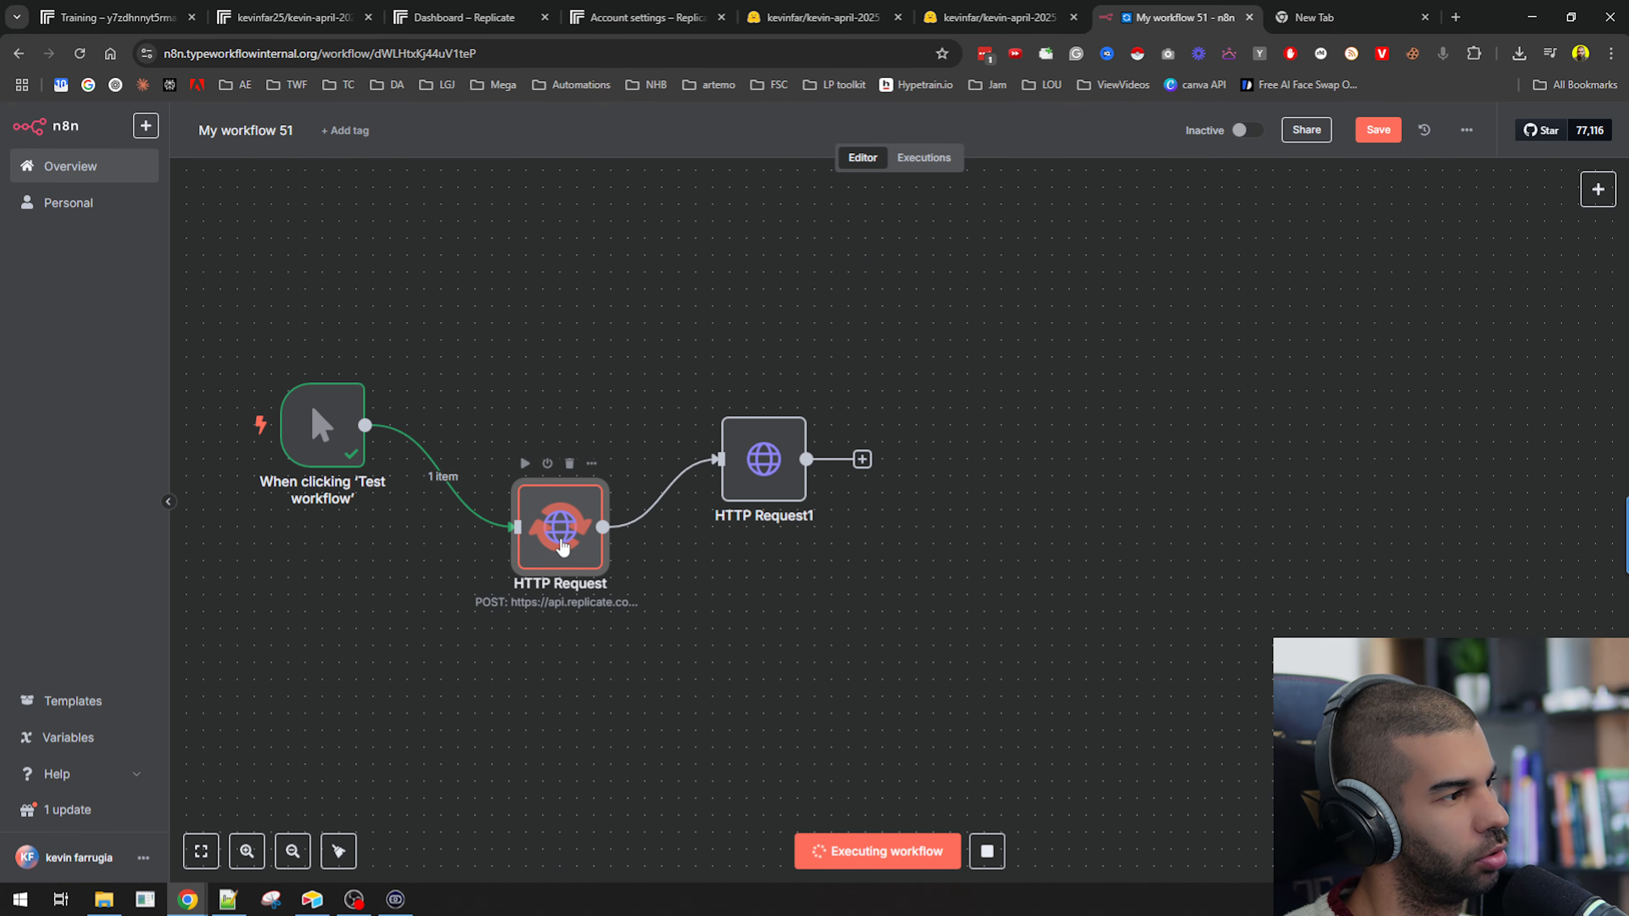
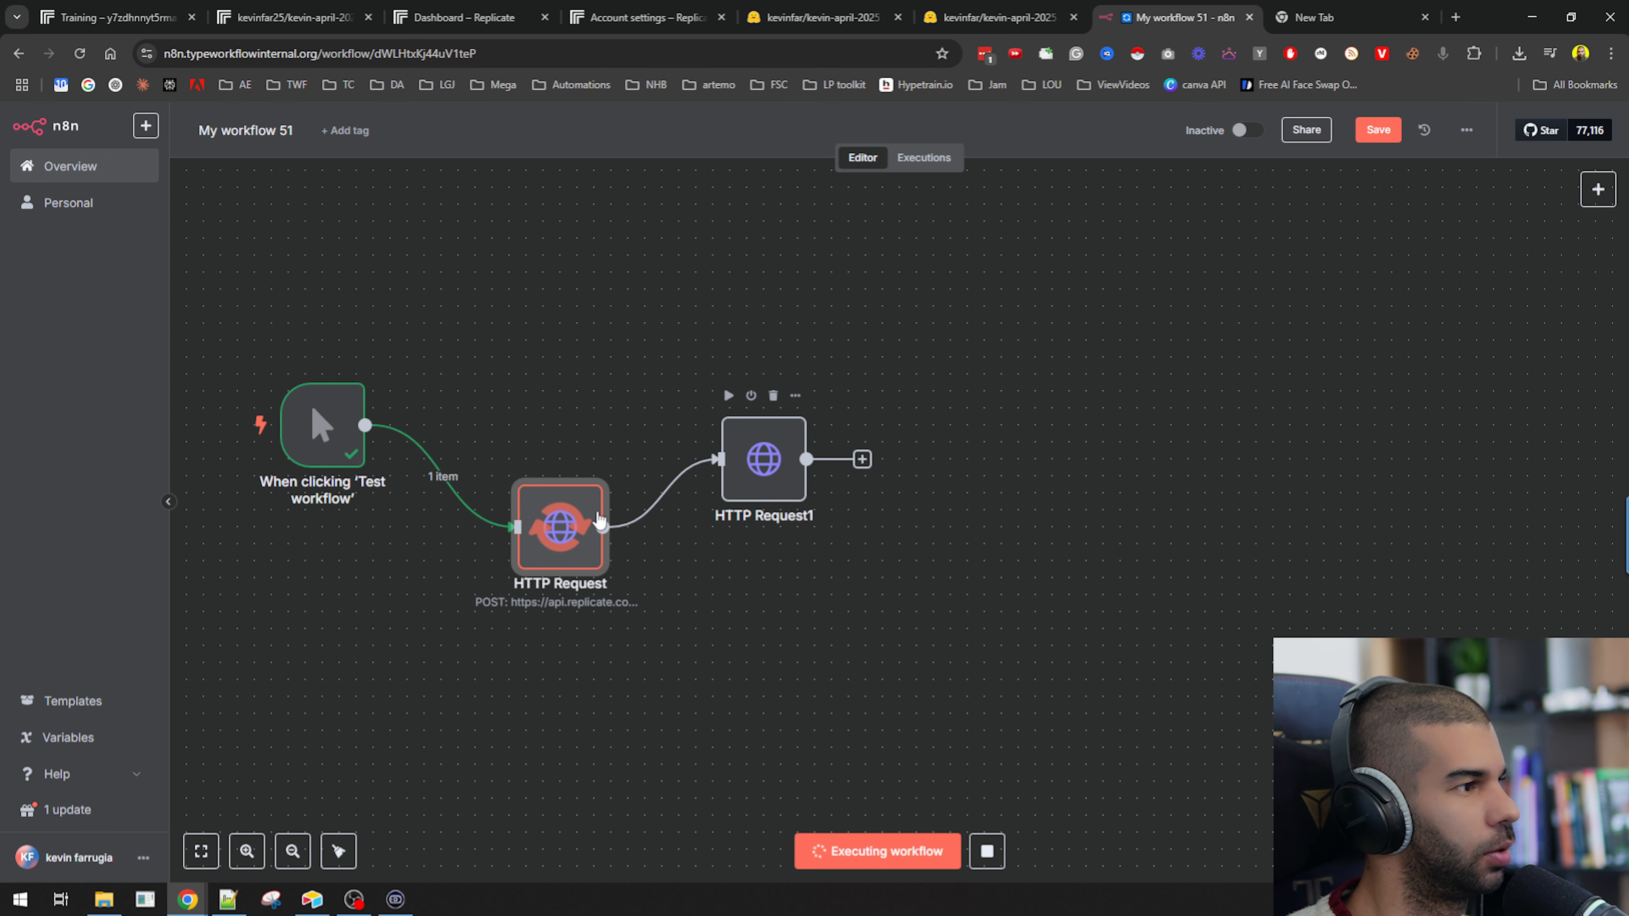
In the POST node's JSON body, set output_format to "jpg" and output_quality to 100.
double_click(573, 551)
scroll(643, 571, "down", 10)
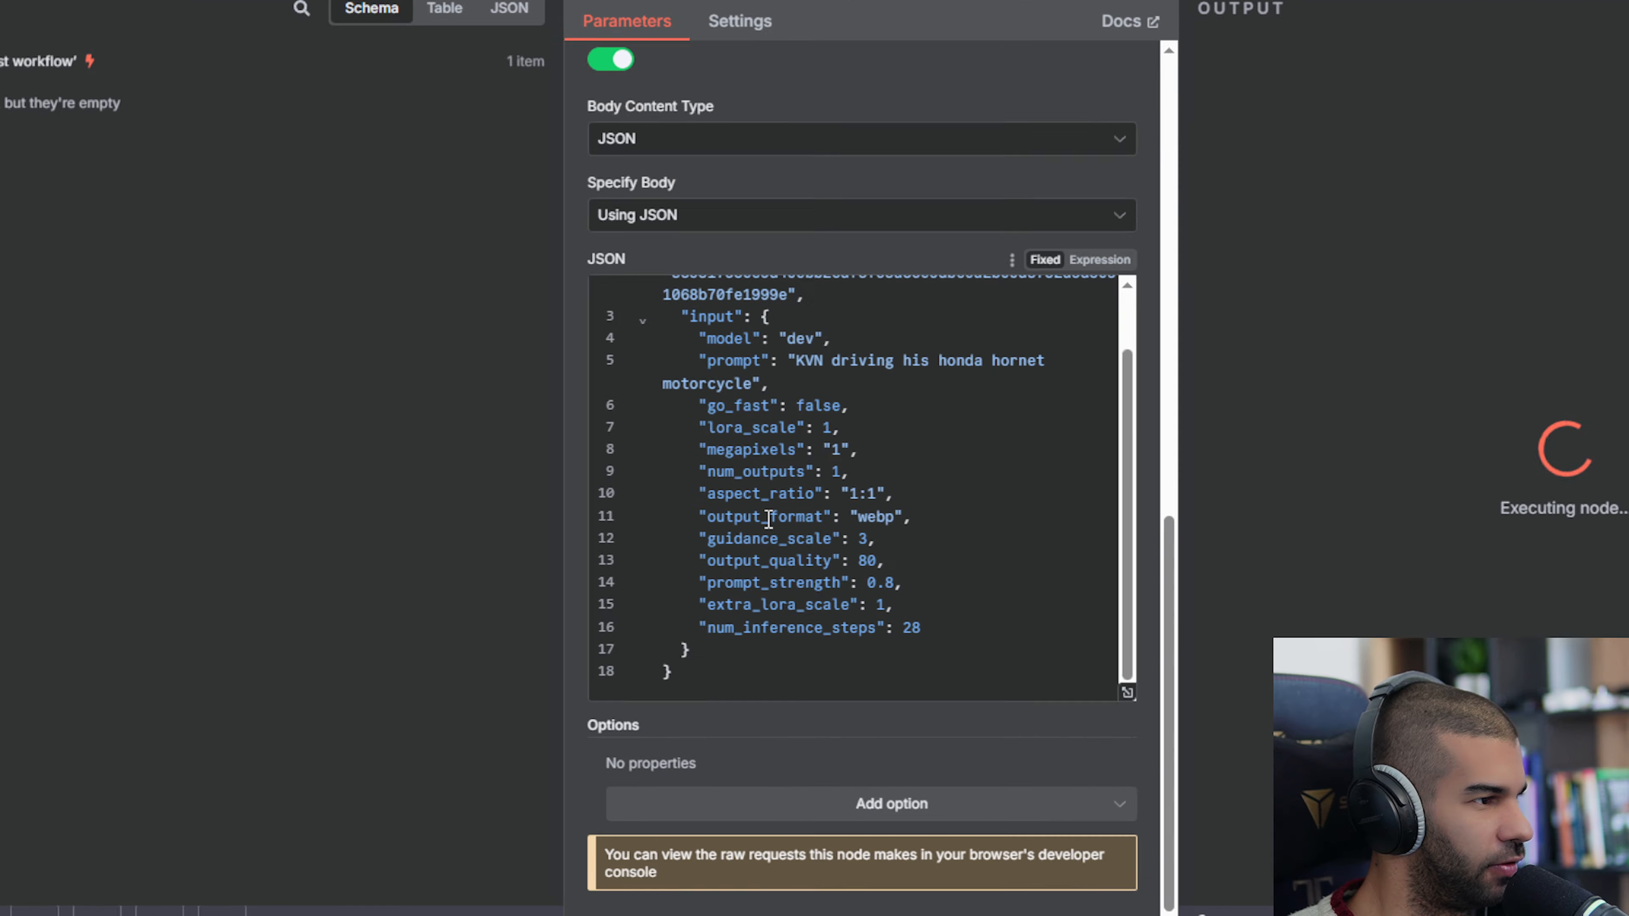
double_click(818, 550)
type("jpg")
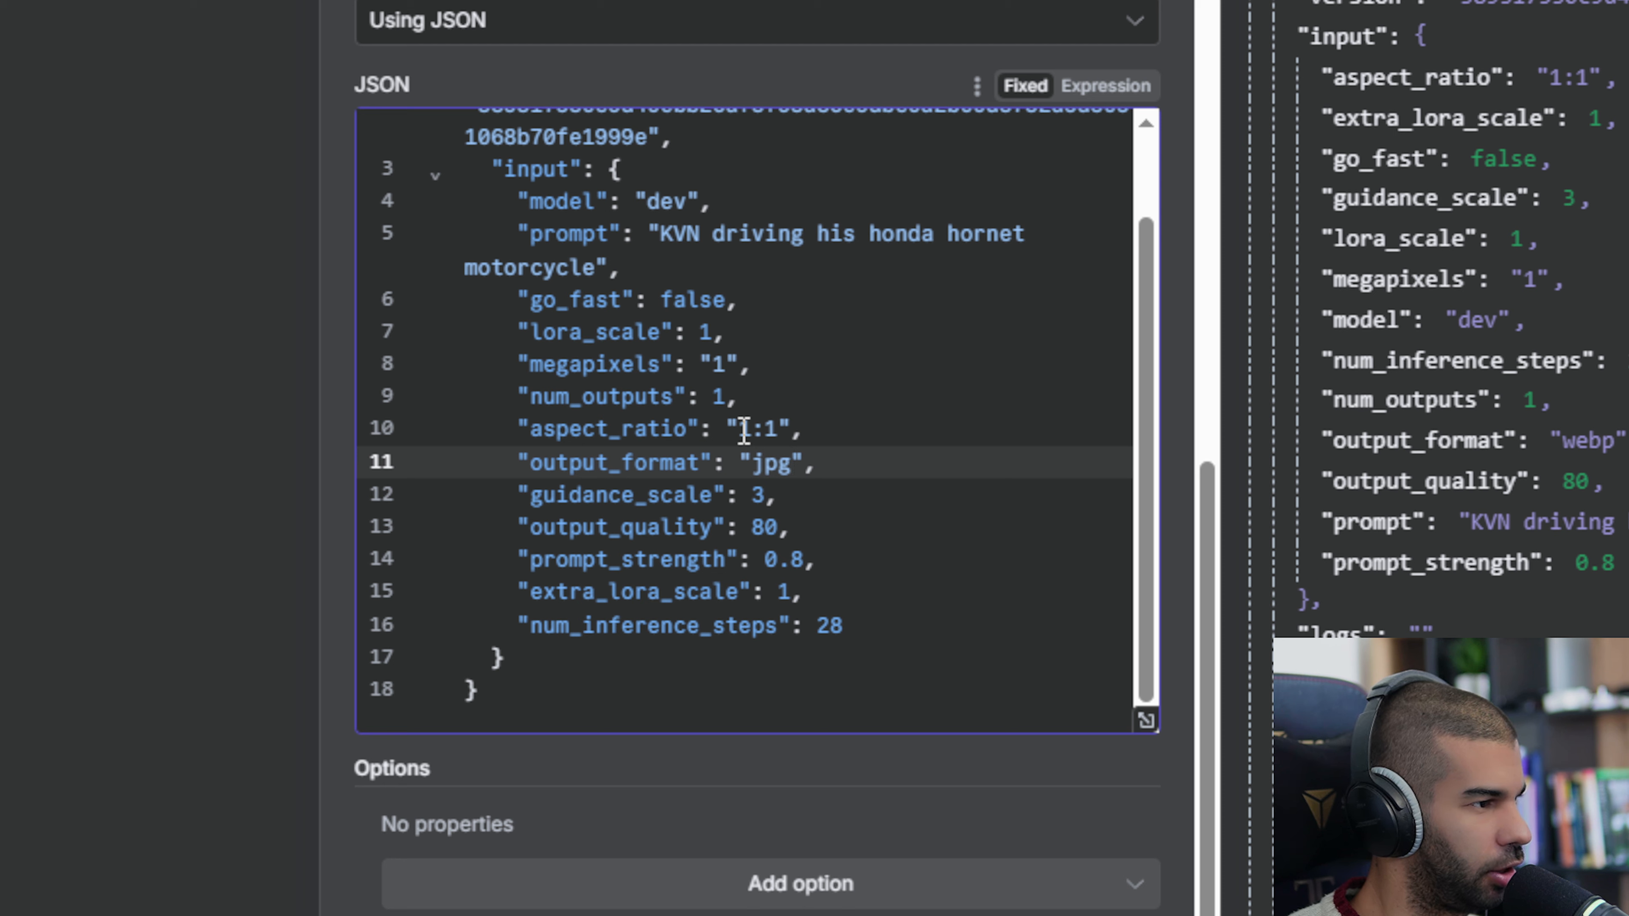
double_click(763, 528)
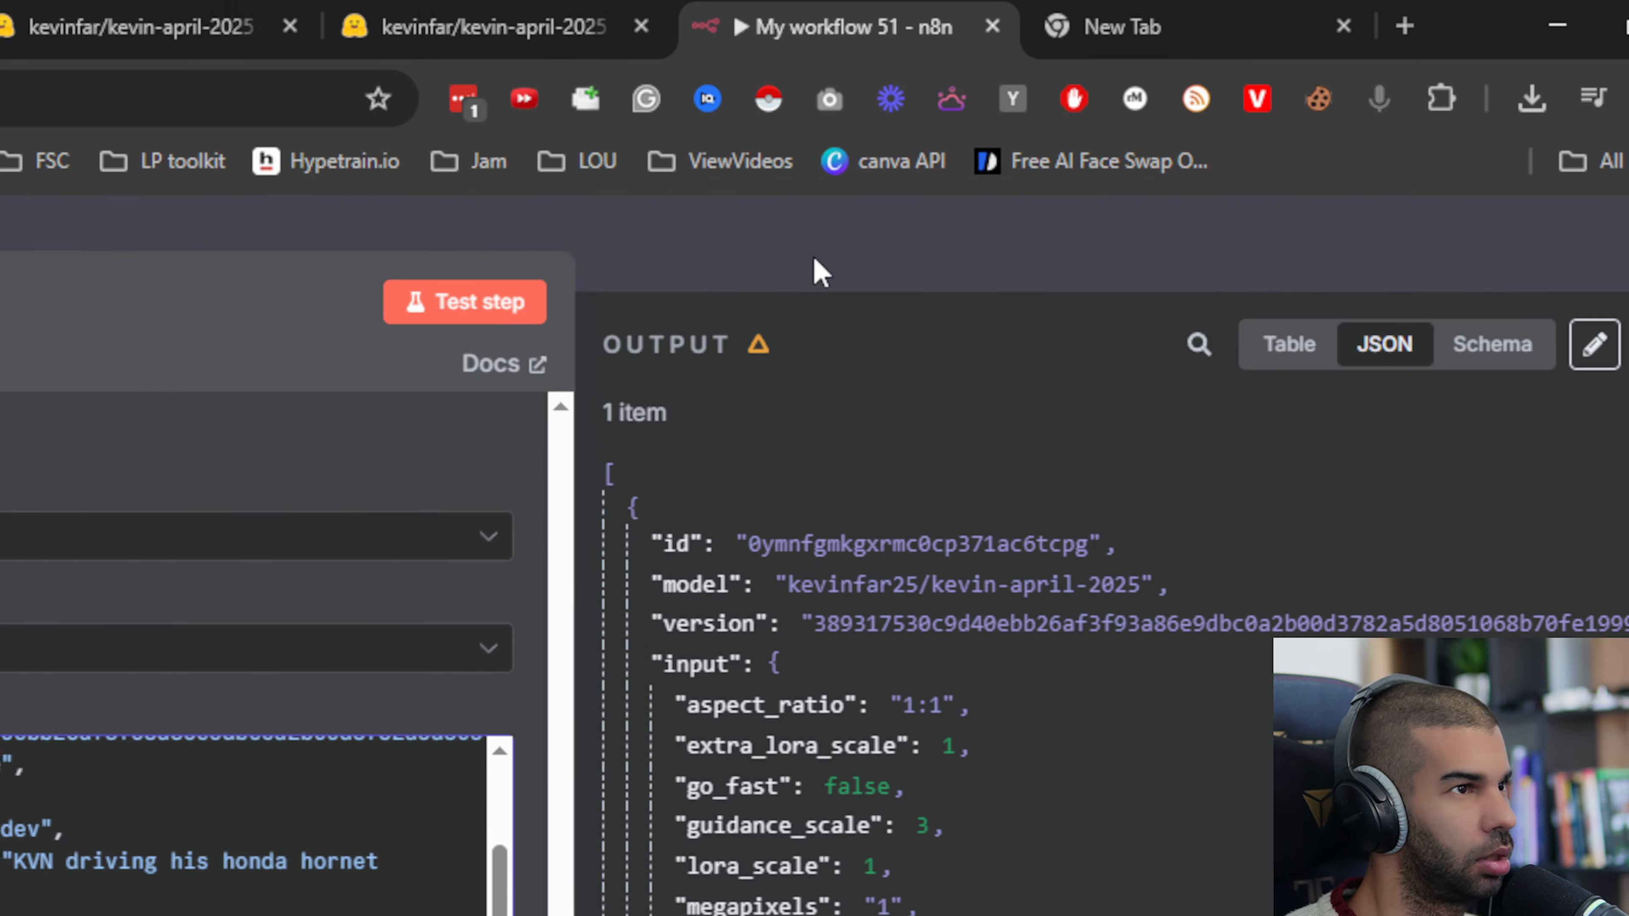
key("Escape")
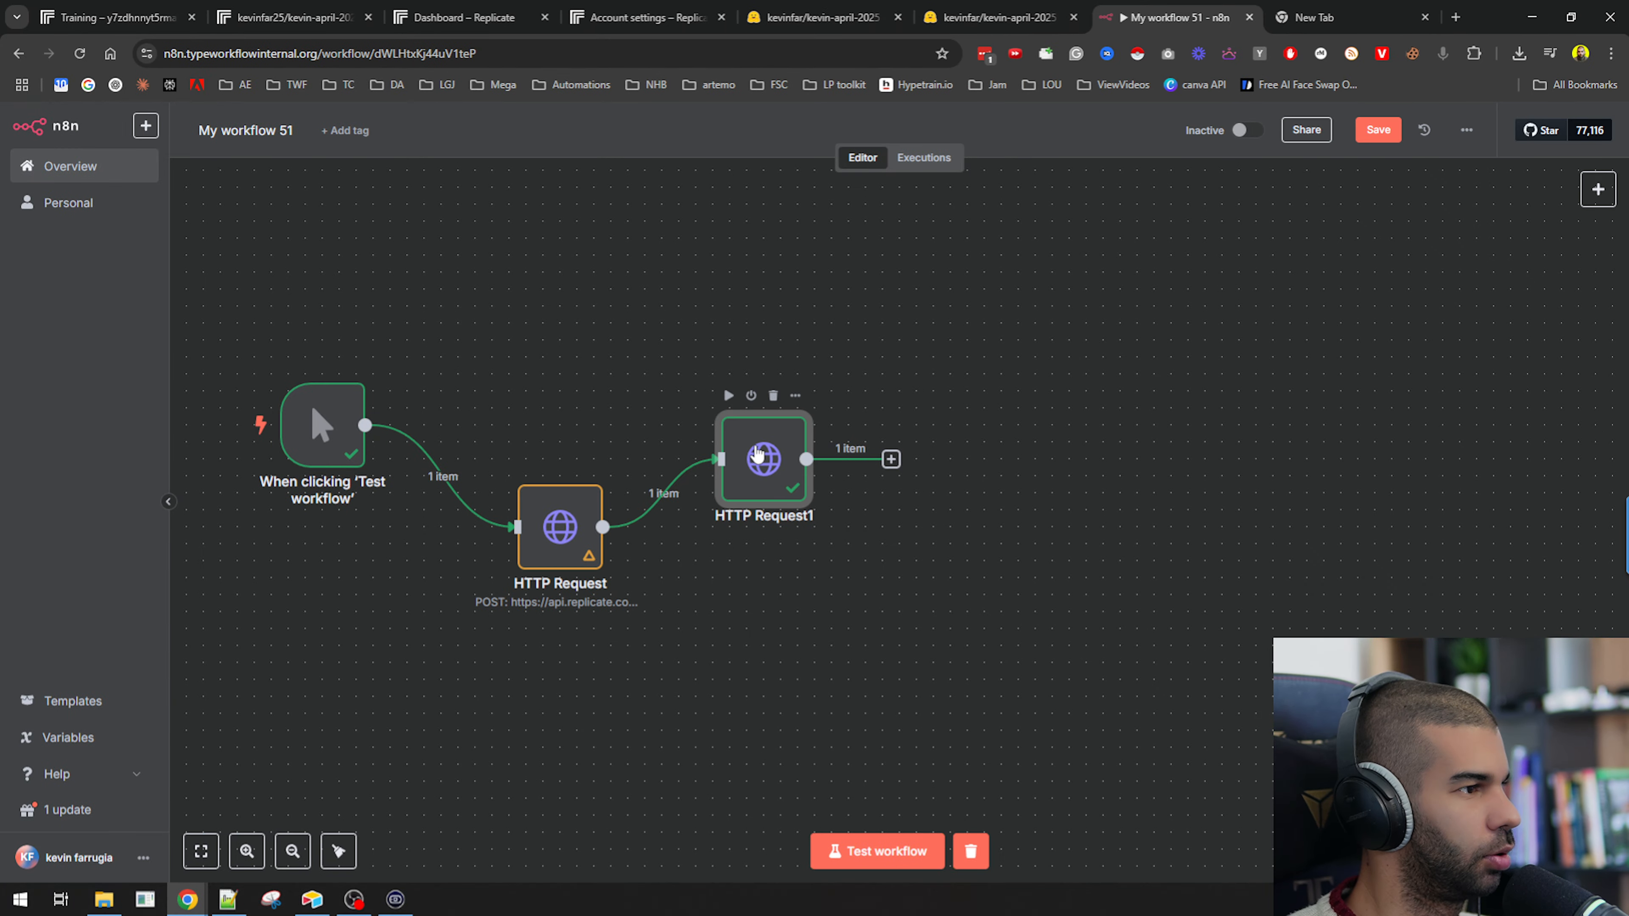
Open the GET HTTP Request node to review its output.
double_click(757, 453)
scroll(1369, 497, "down", 10)
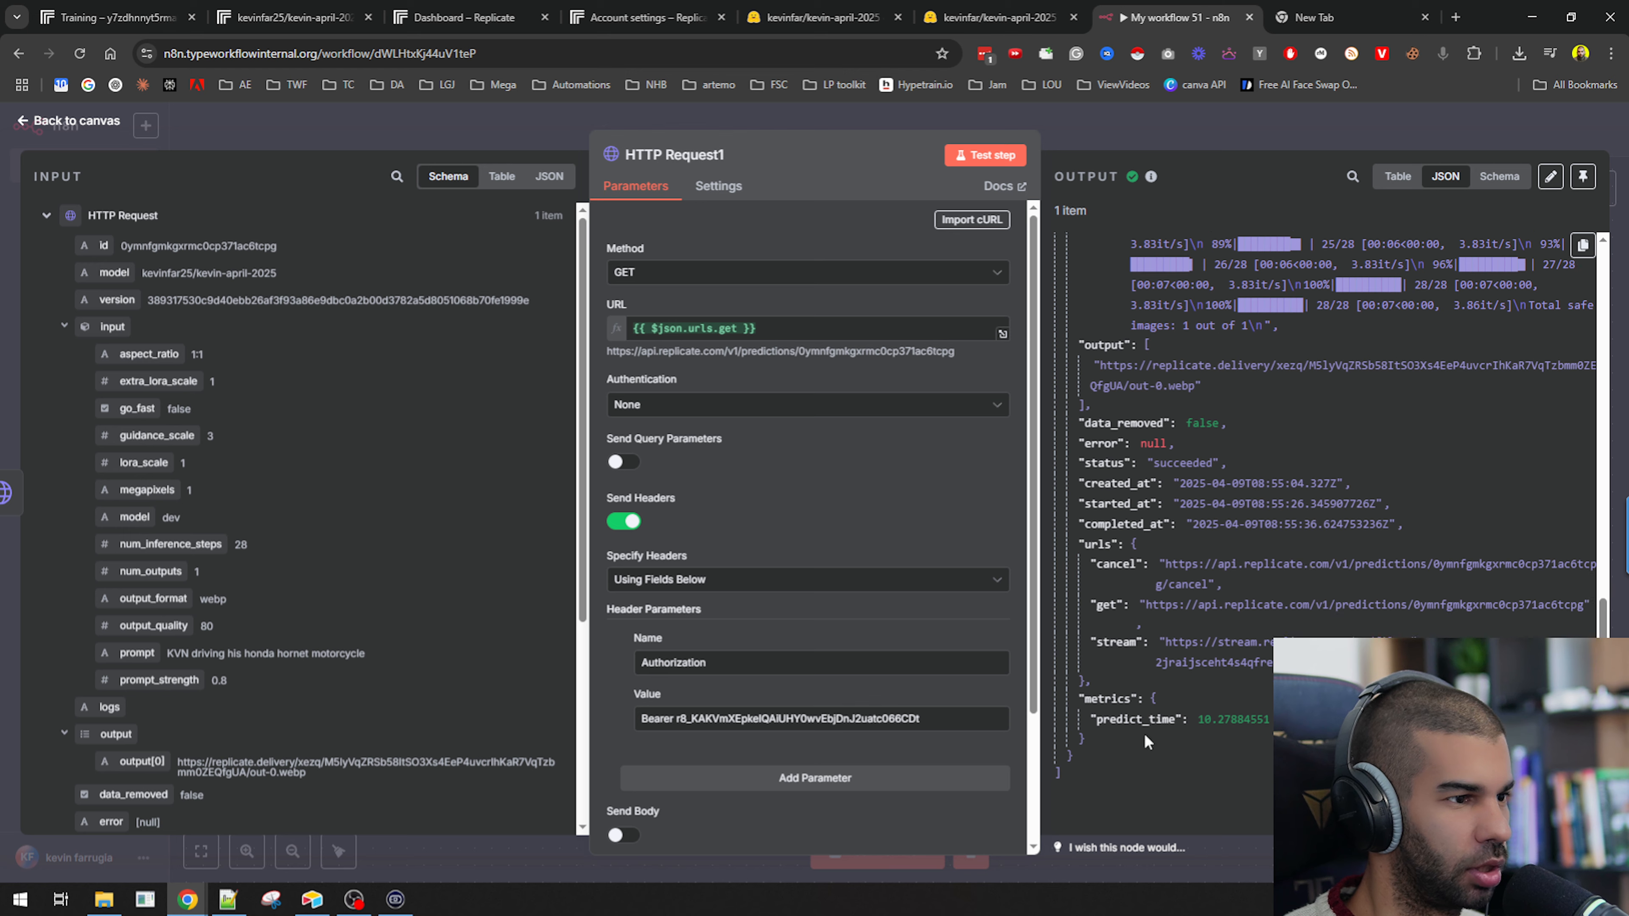
key("Escape")
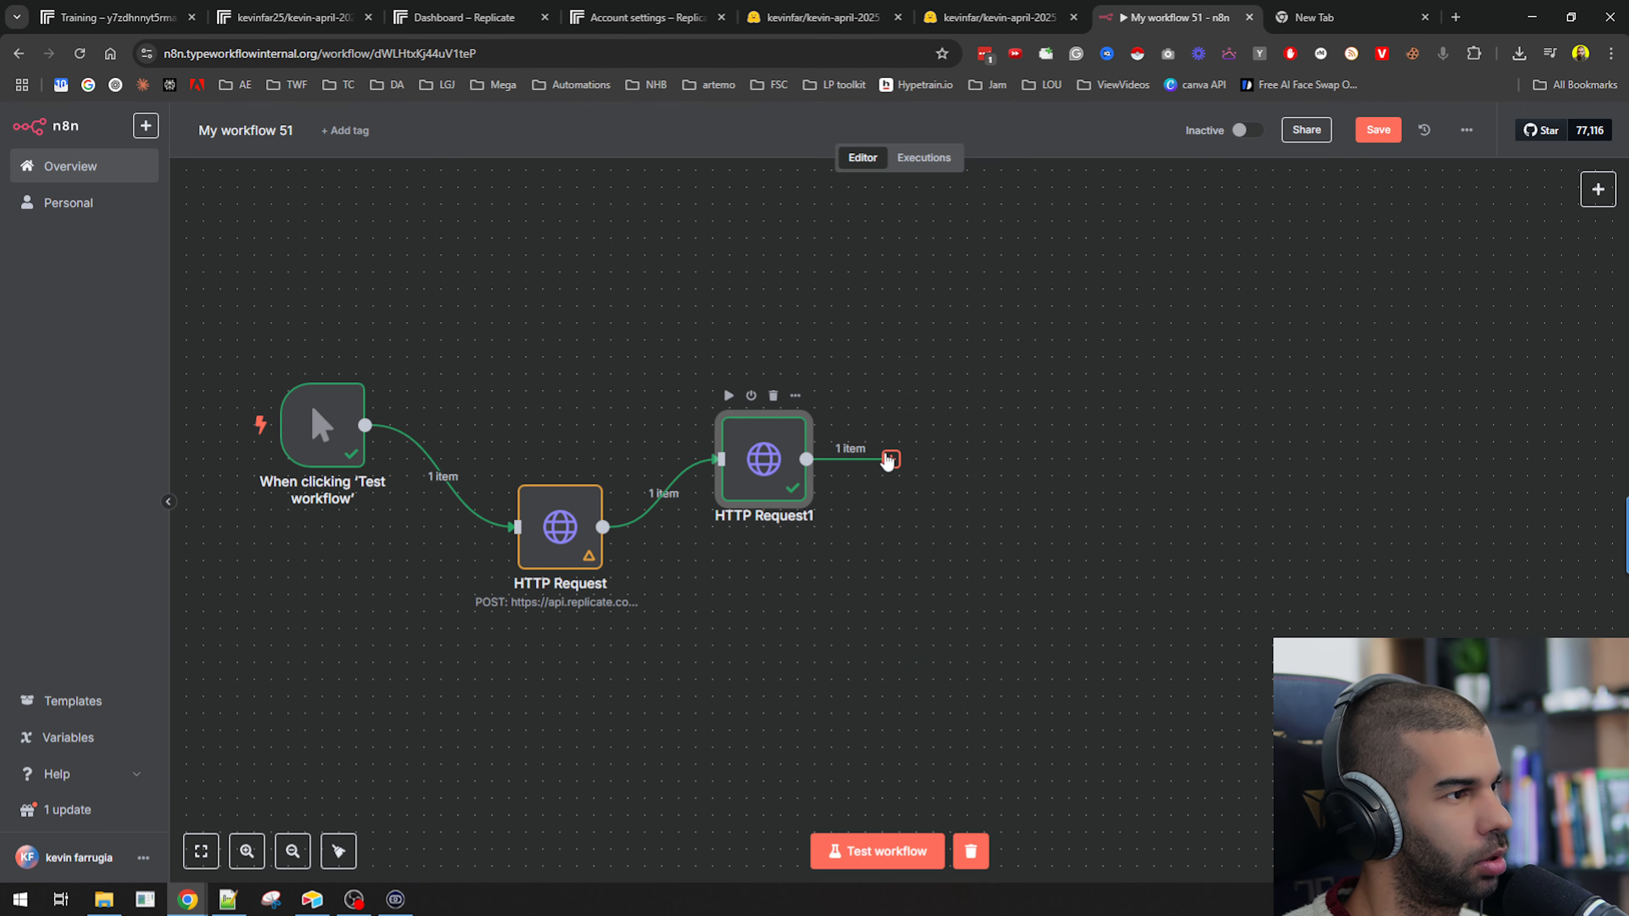
Add an Edit Fields (Set) node after the GET HTTP Request node, searching for set.
left_click(890, 459)
type("edit")
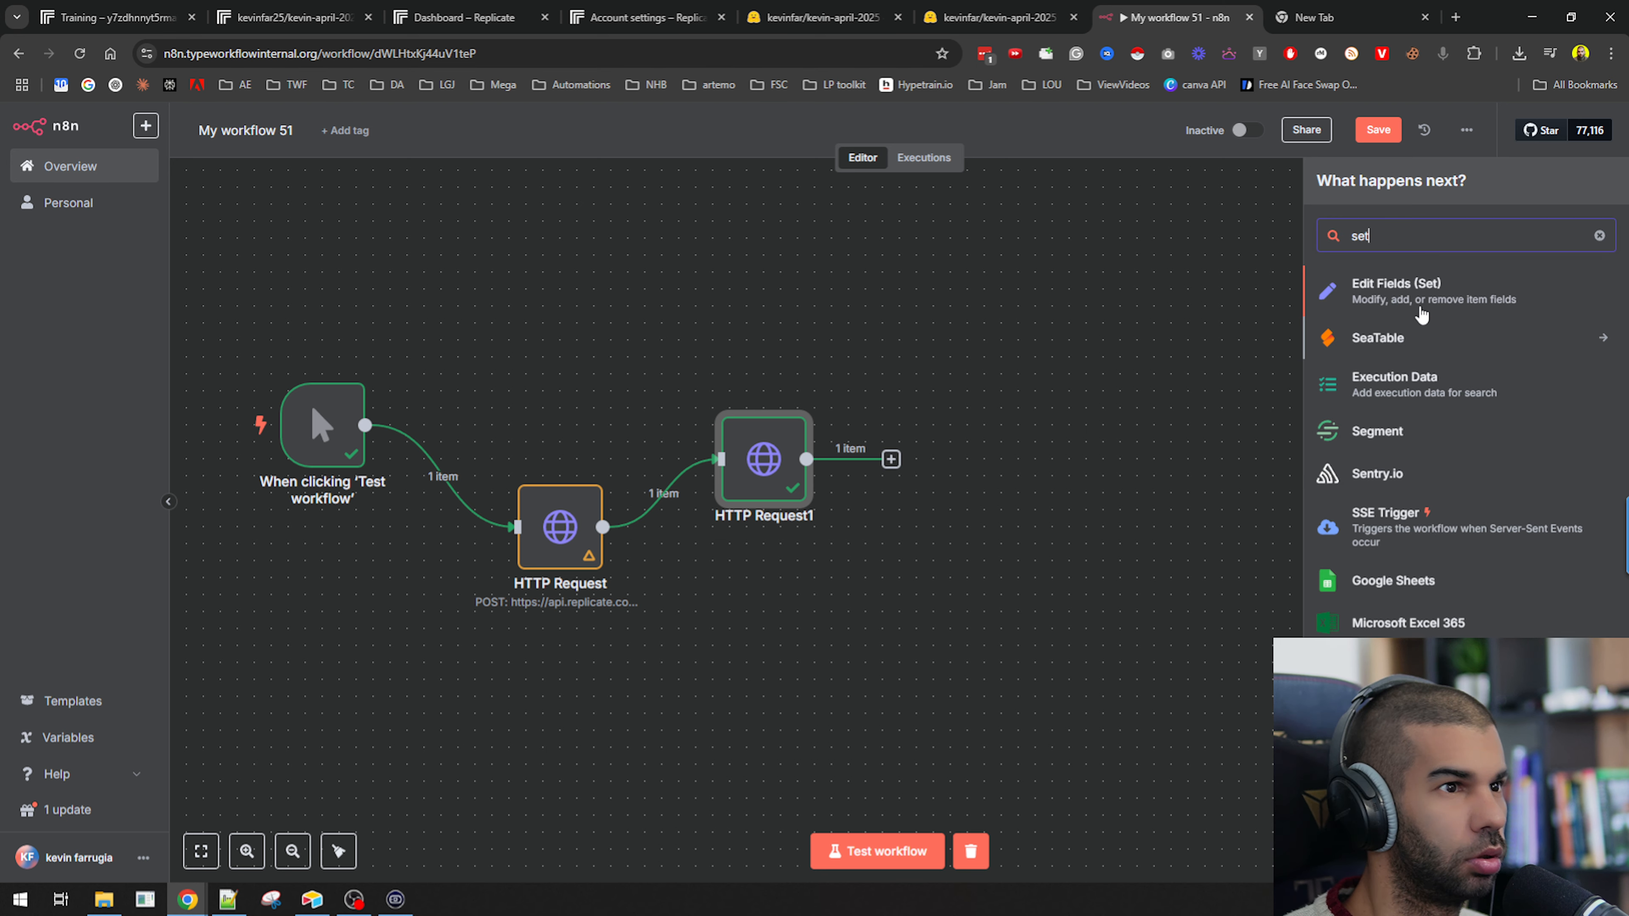
left_click(1319, 318)
Map the input's output[0] as a field named OutputURL, test the step, and return to the canvas.
scroll(342, 549, "up", 7)
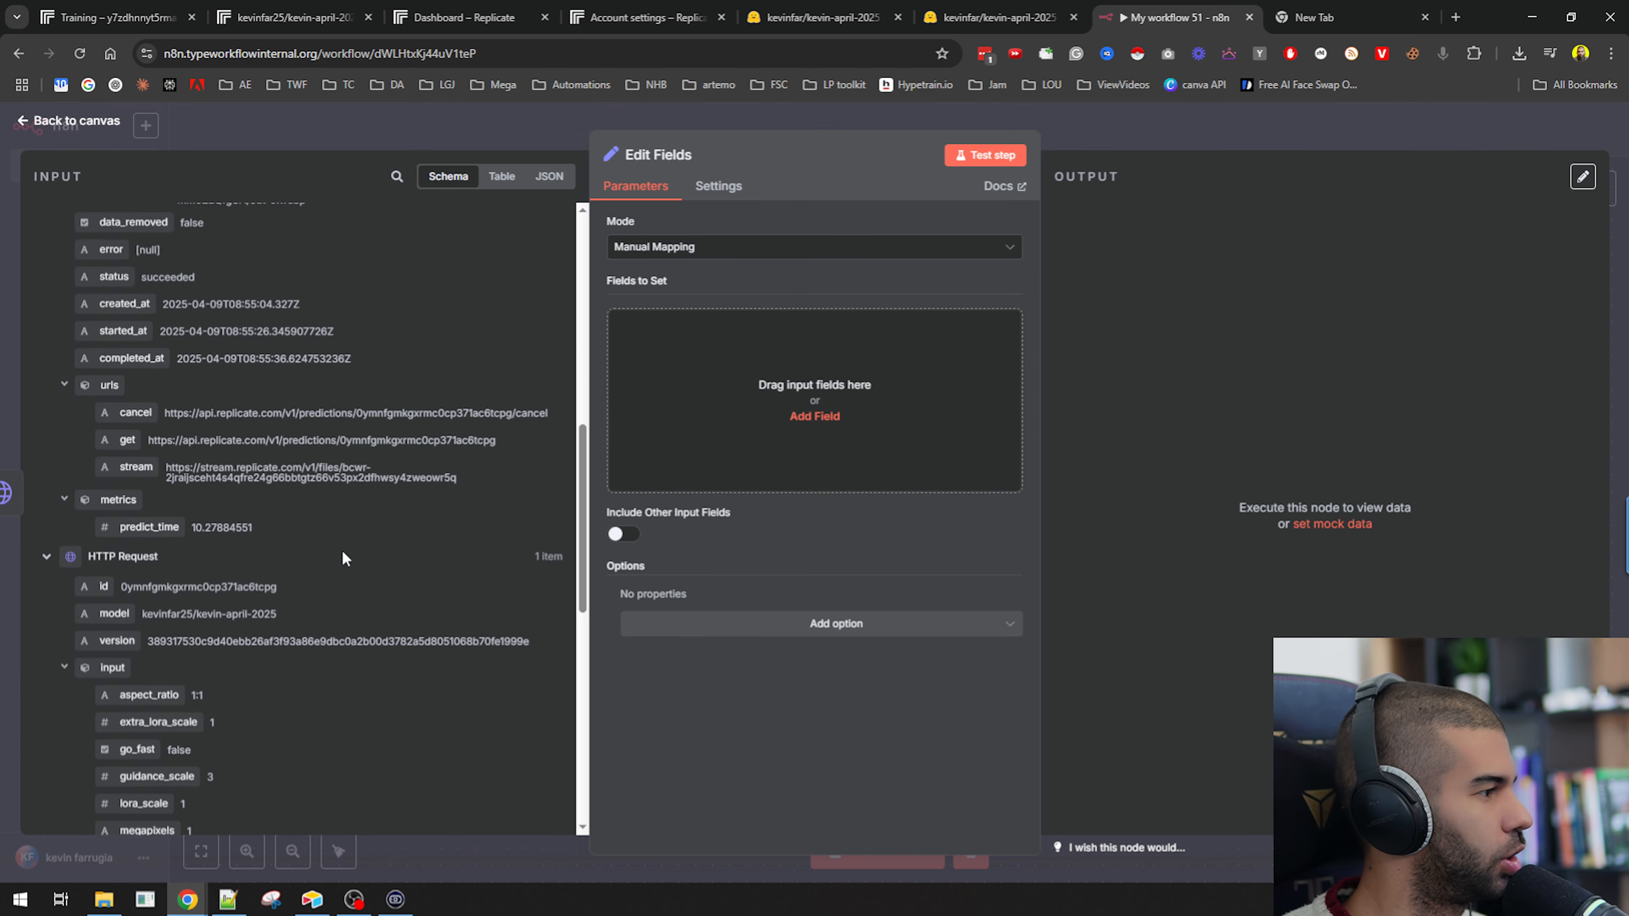
scroll(211, 519, "down", 7)
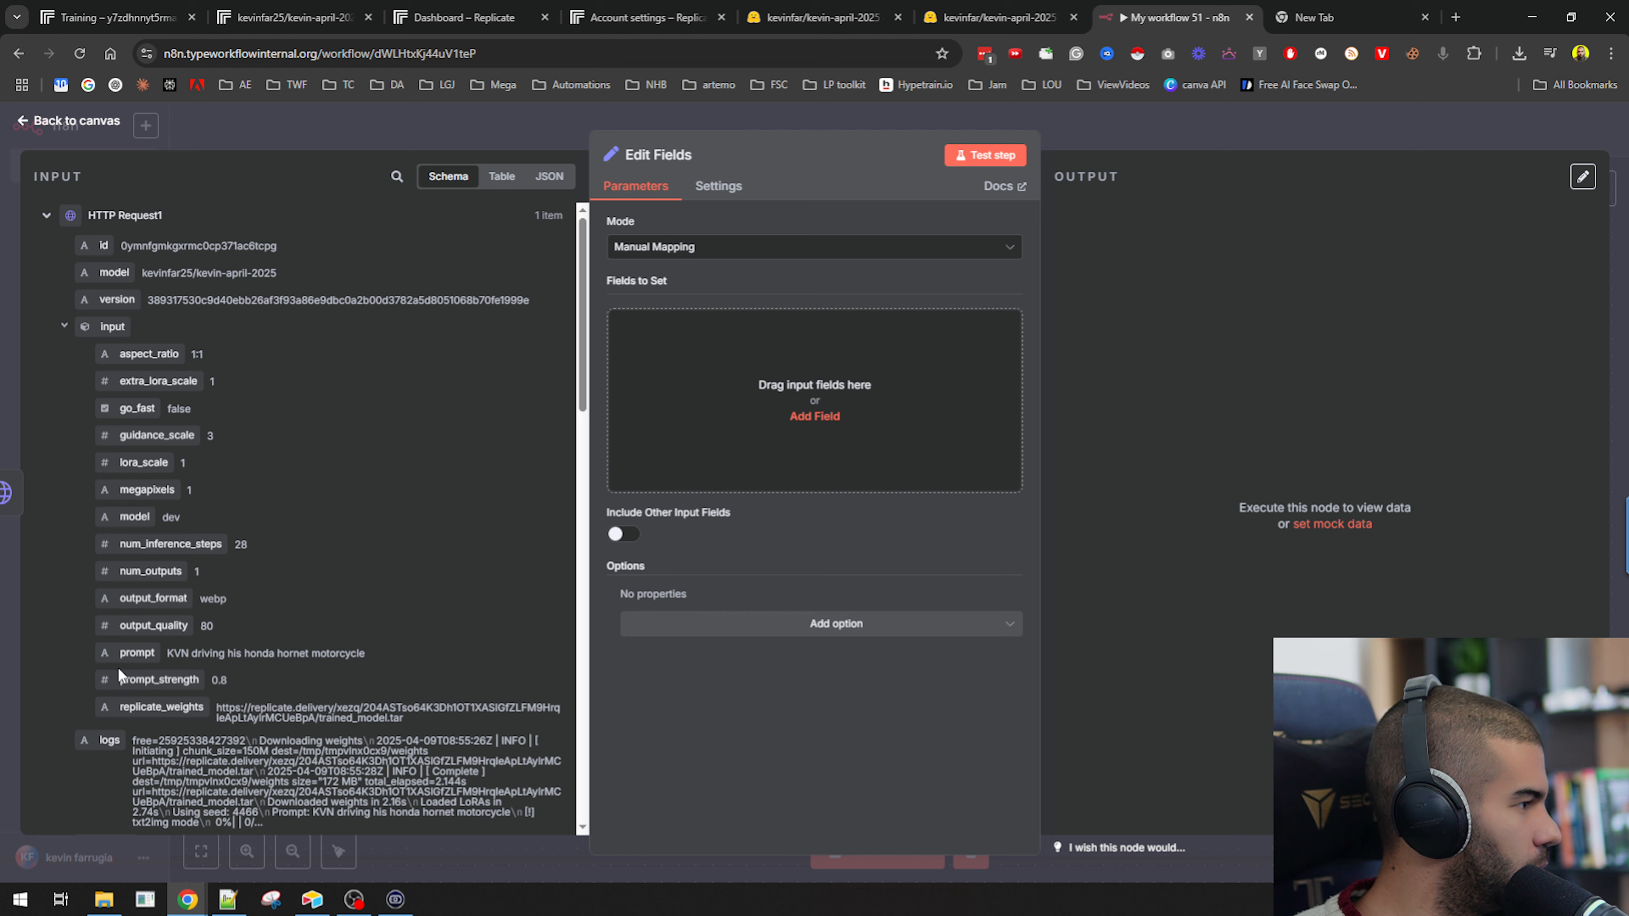
scroll(103, 483, "down", 6)
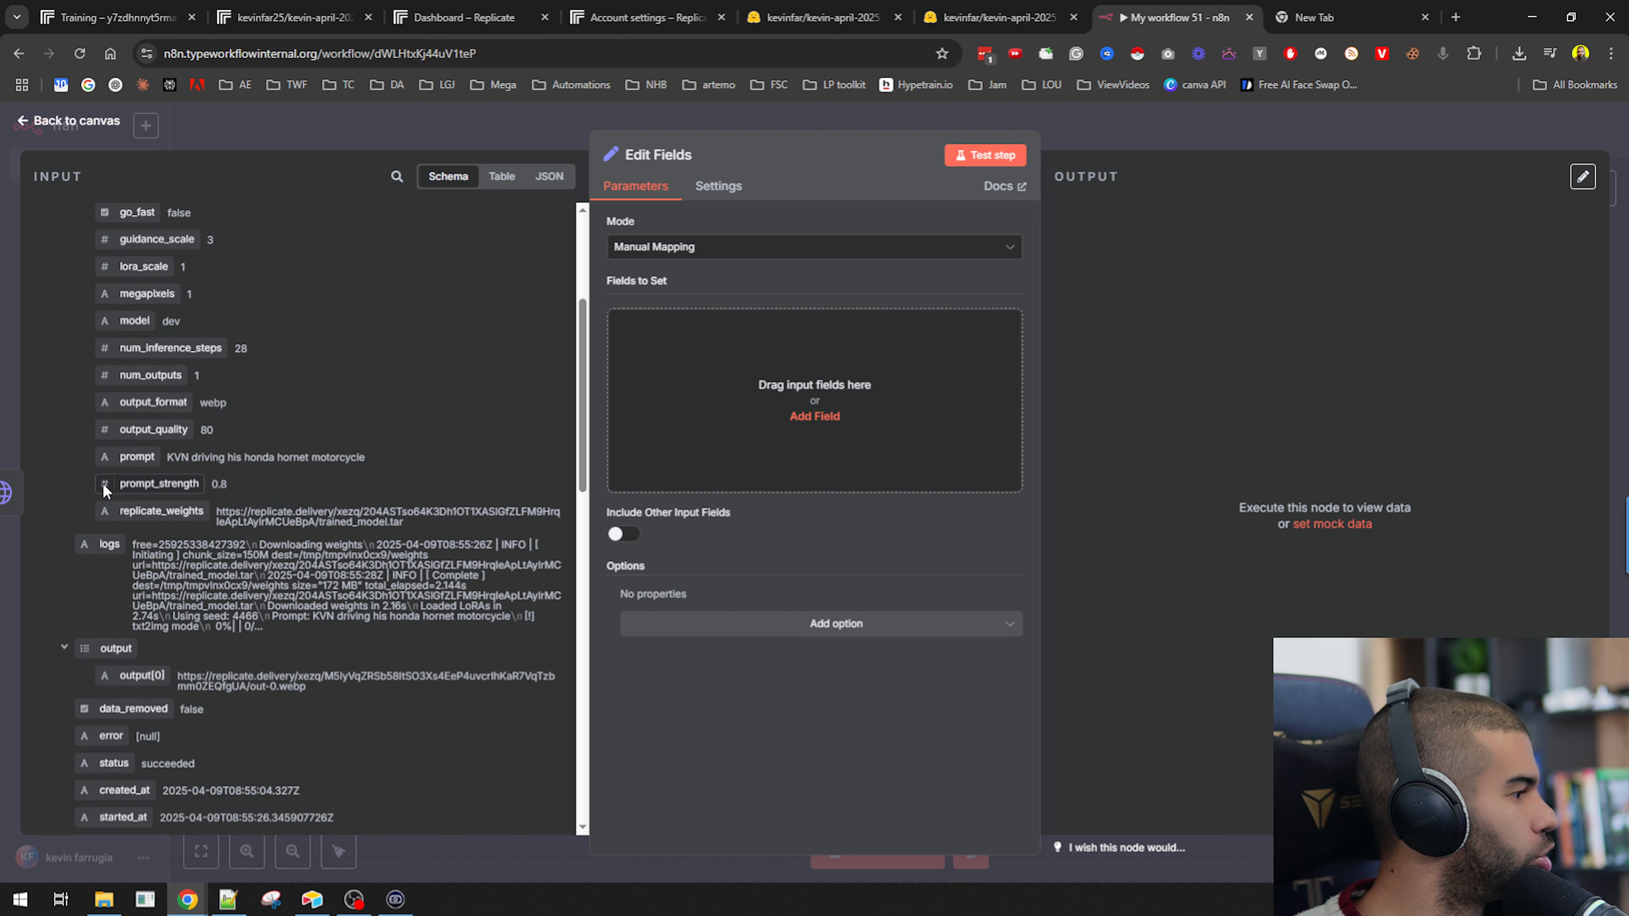
left_click_drag(203, 444, 814, 391)
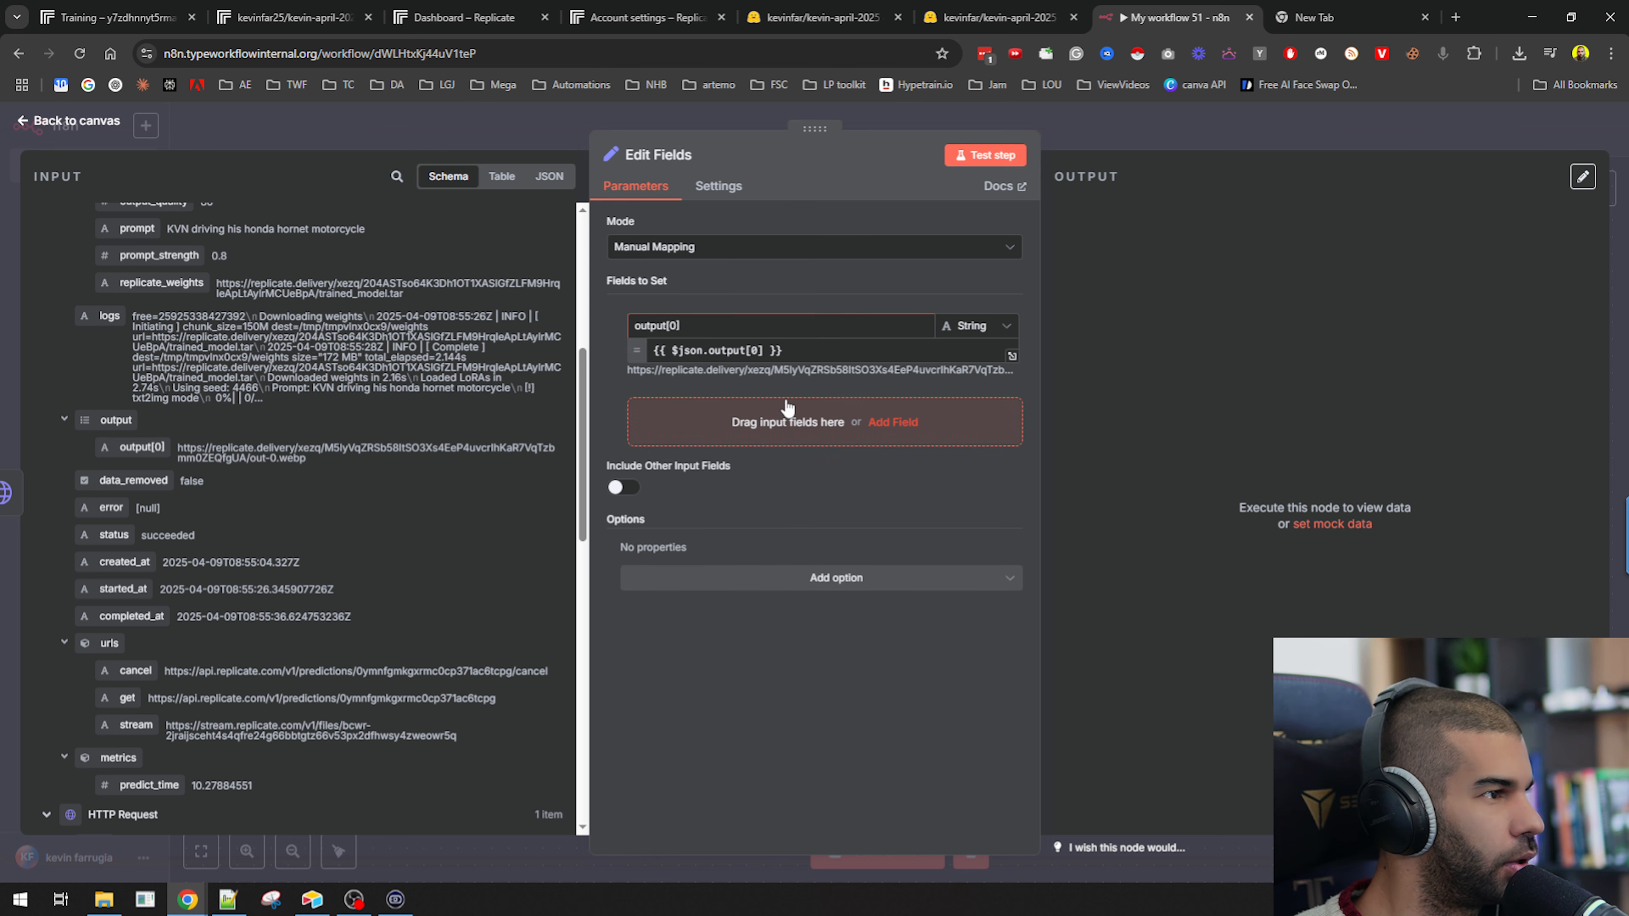
triple_click(711, 324)
type("Outpu")
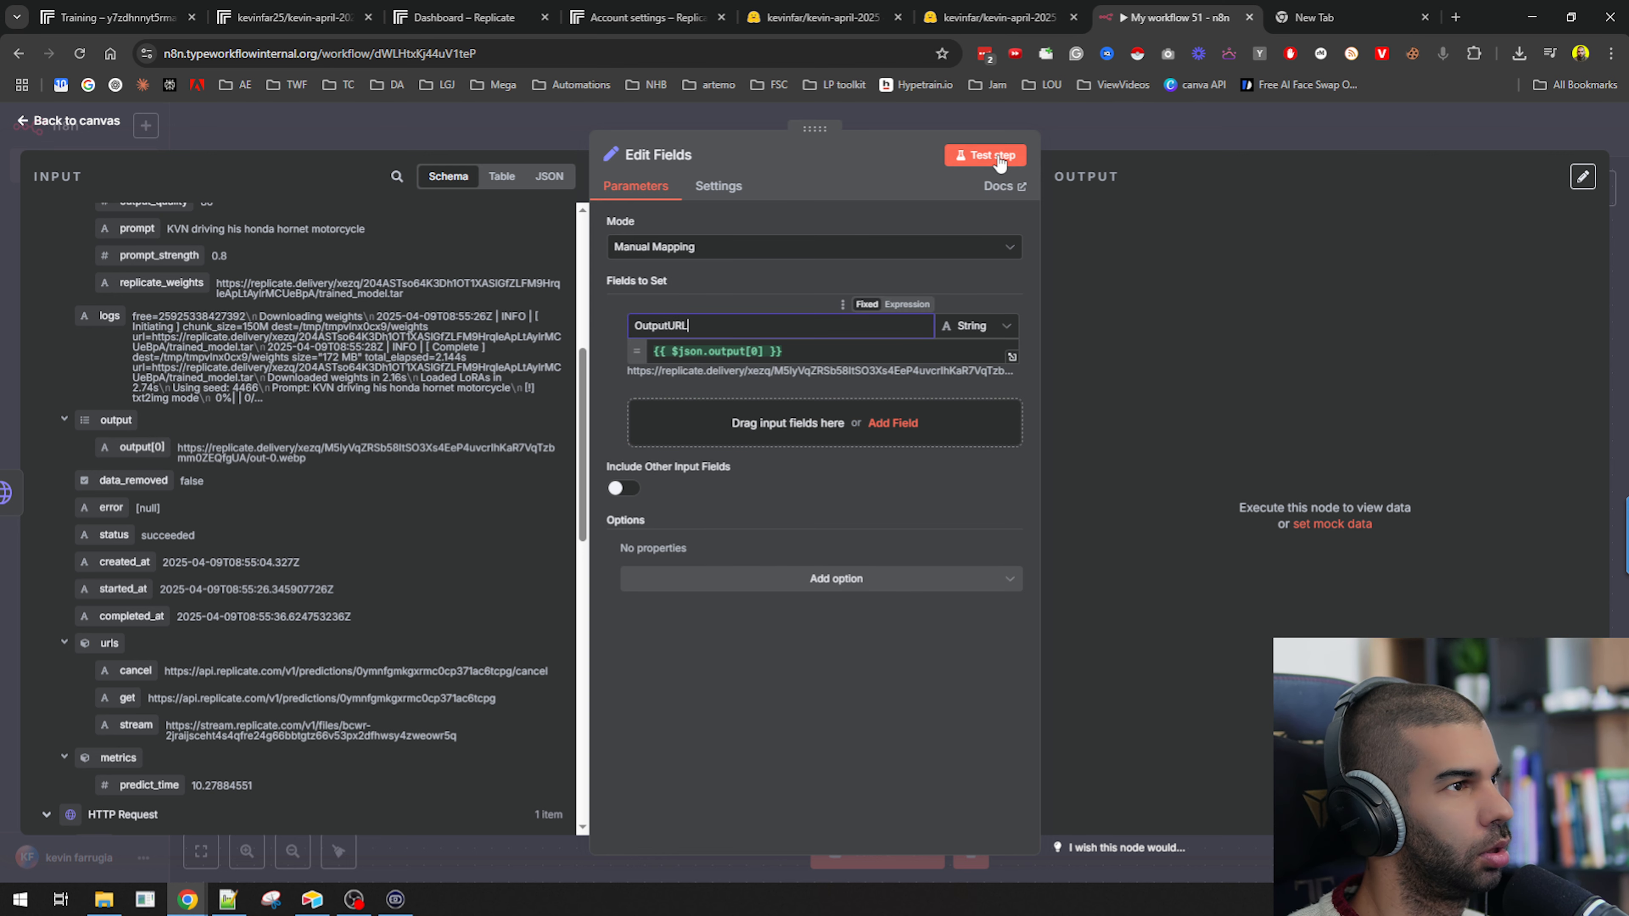
left_click(985, 154)
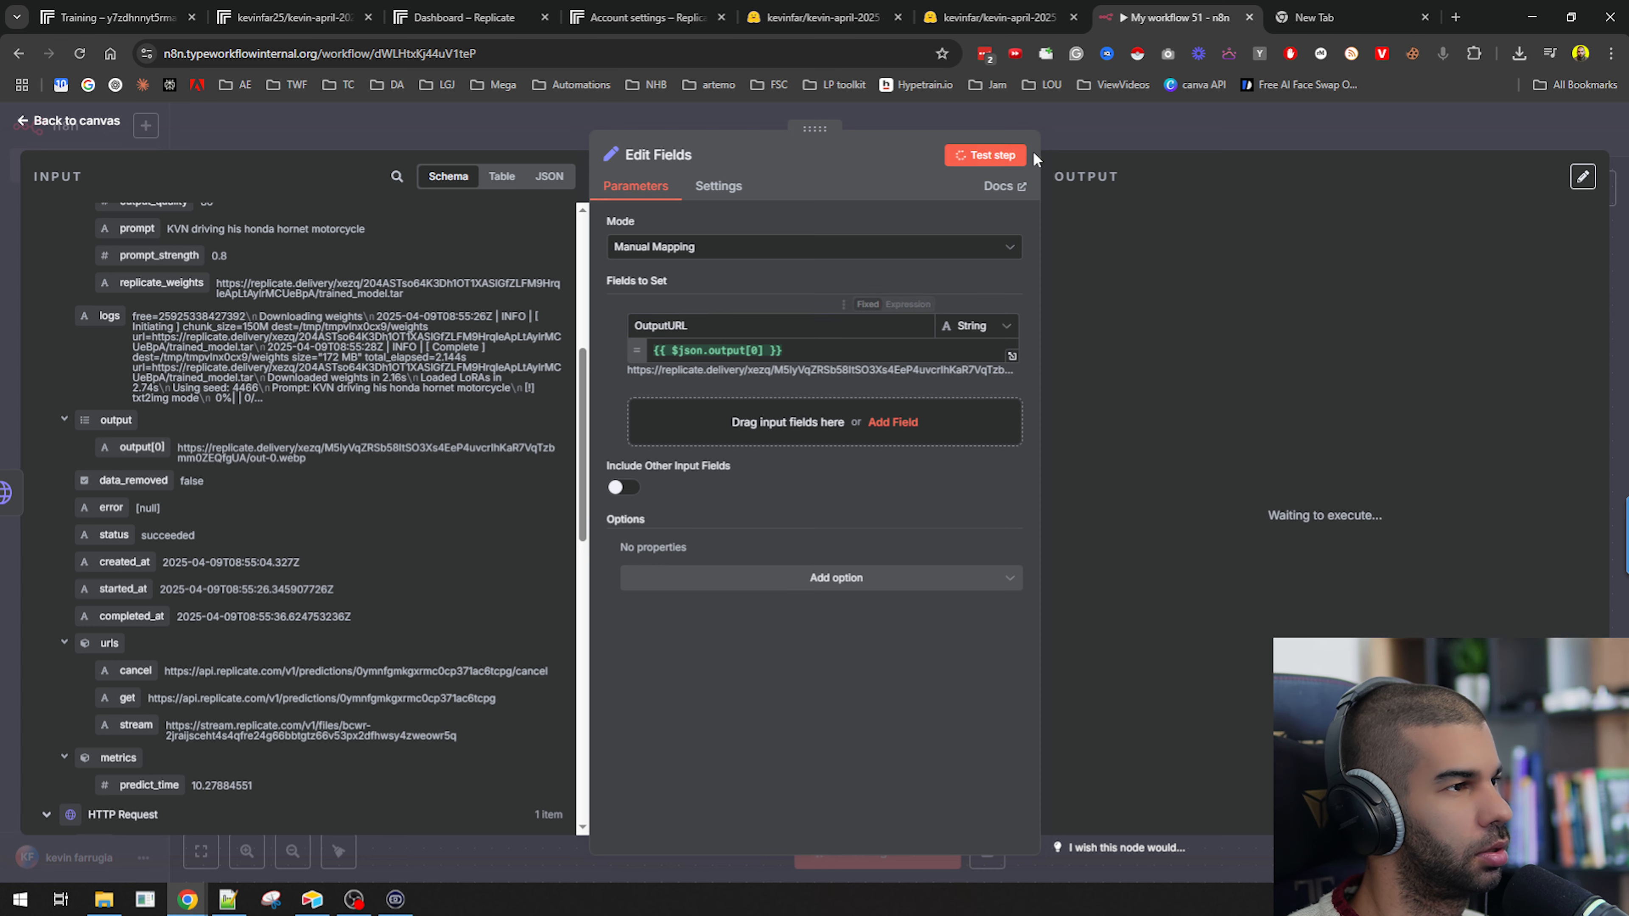
left_click(1180, 135)
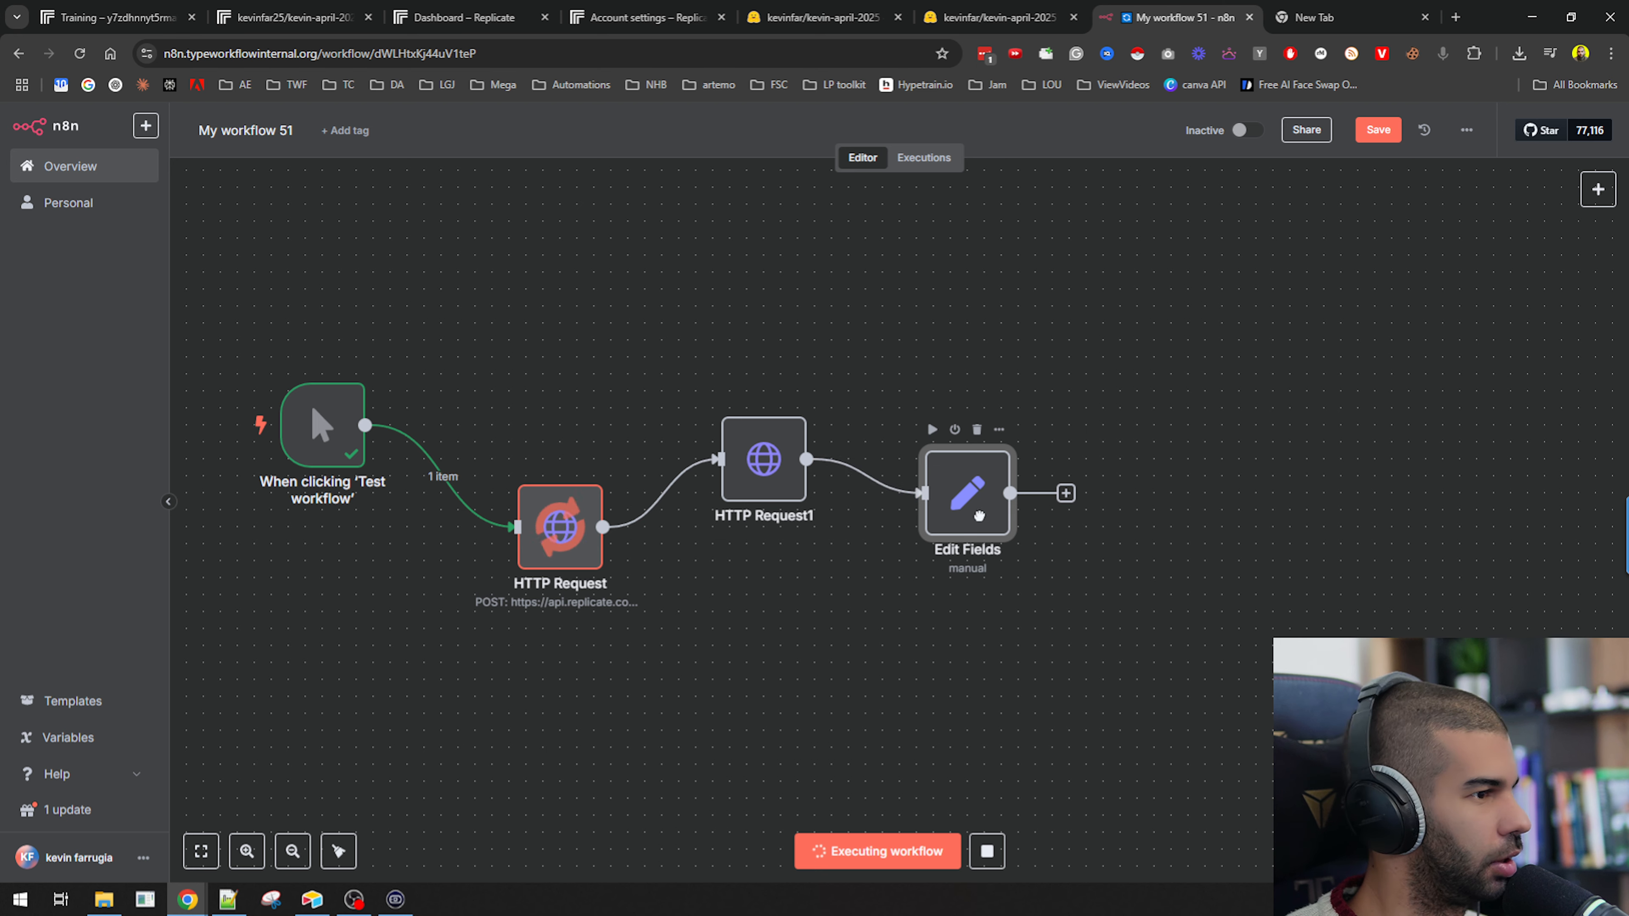
Rename the Edit Fields node to "Image URL".
key("F2")
type("Image")
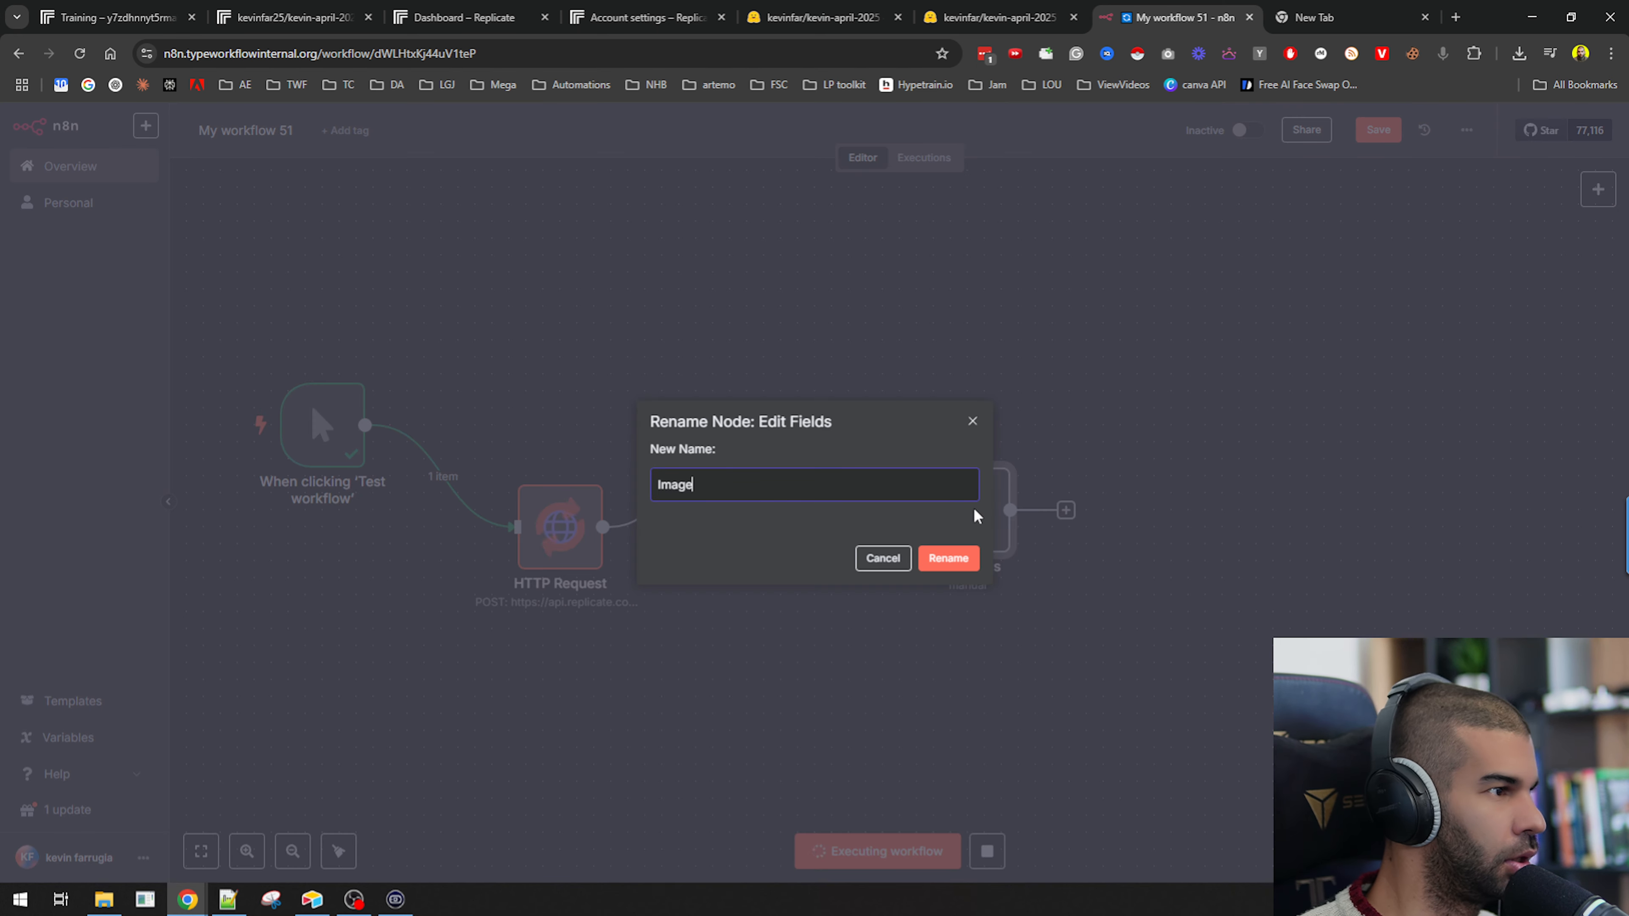
type(" URL")
key("Return")
Rename the GET HTTP Request node to "Getting Image".
left_click(763, 462)
key("F2")
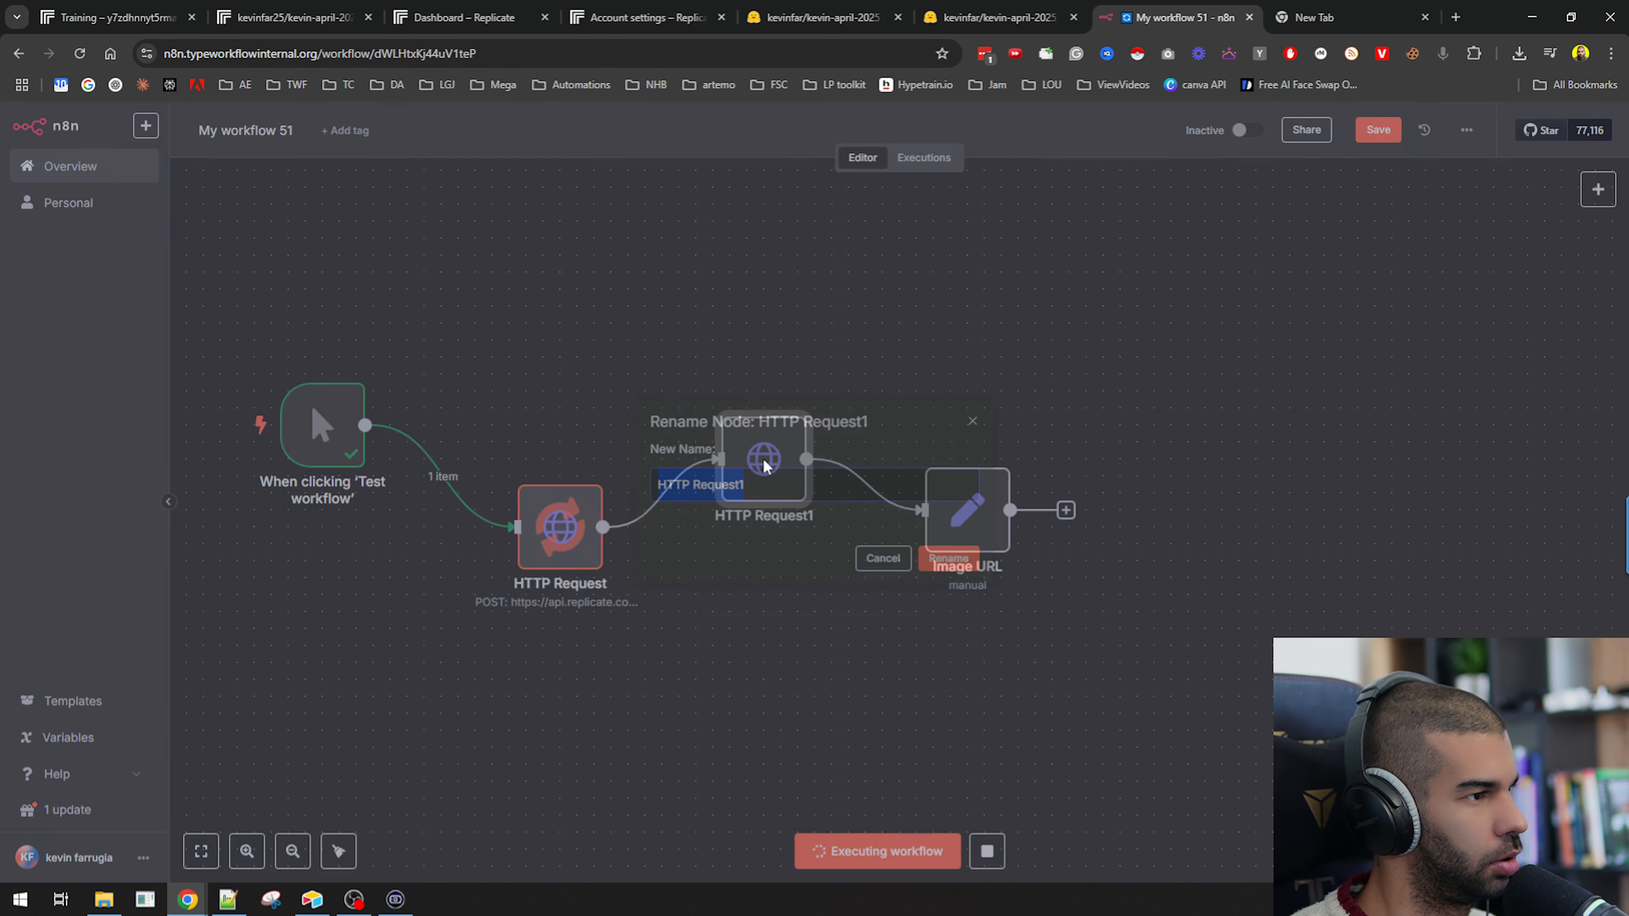
type("Getting Image")
key("Return")
Rename the POST HTTP Request node to "Creating Image".
left_click(577, 520)
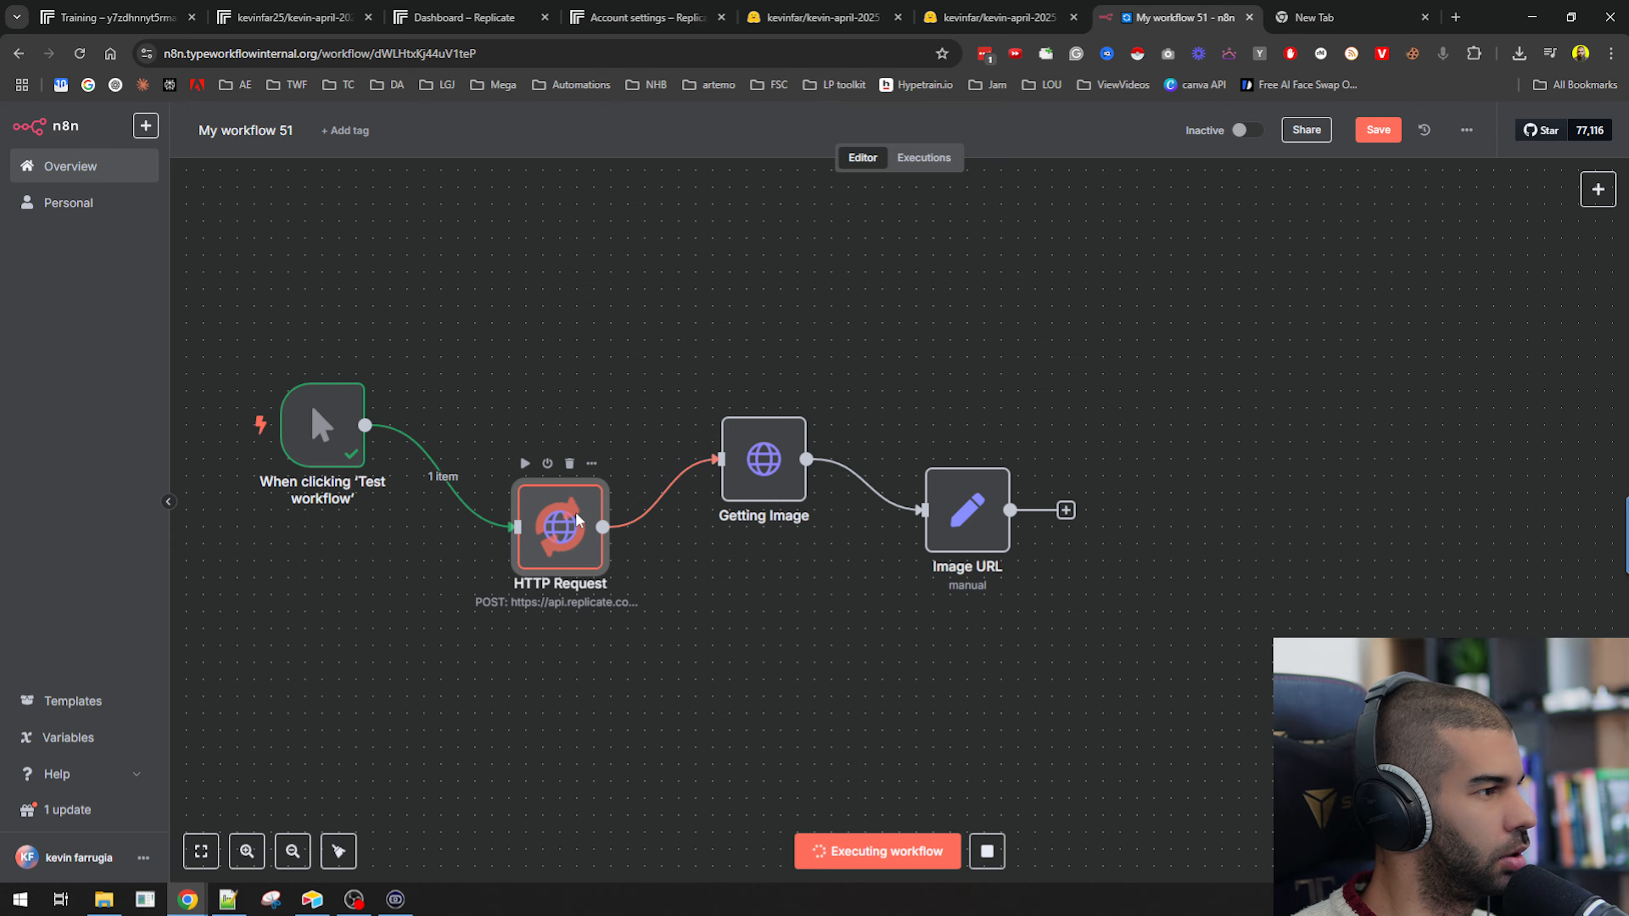
key("F2")
type("Creating Image")
key("Return")
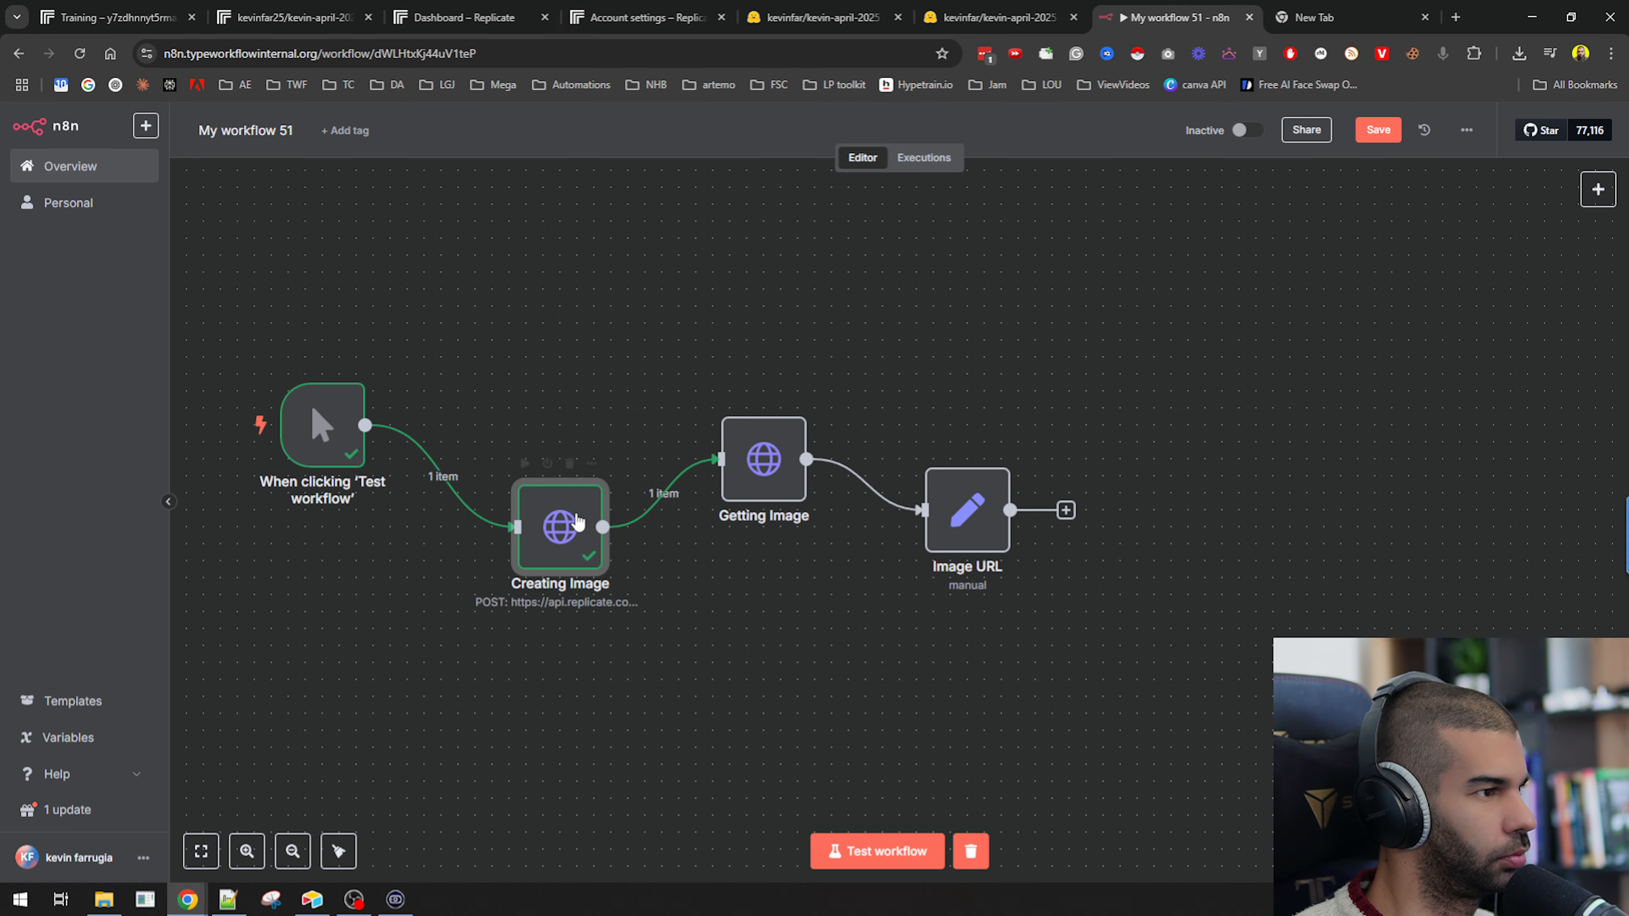
Run the Image URL node, copy its OutputURL value, and open it in a new browser tab to view the image.
left_click(933, 447)
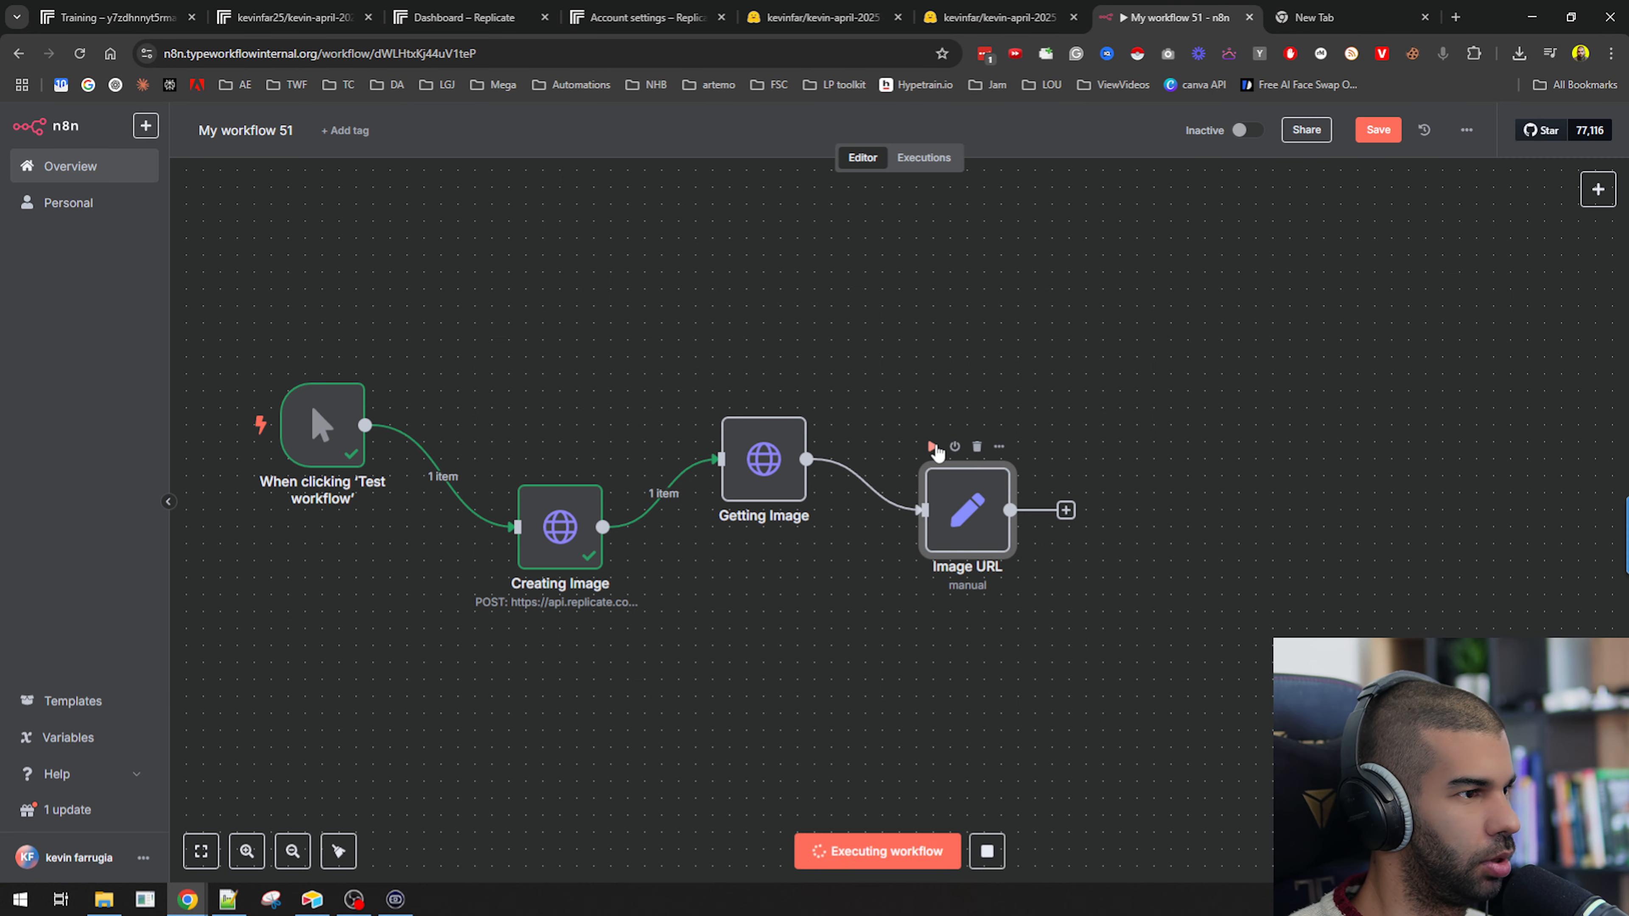
double_click(985, 510)
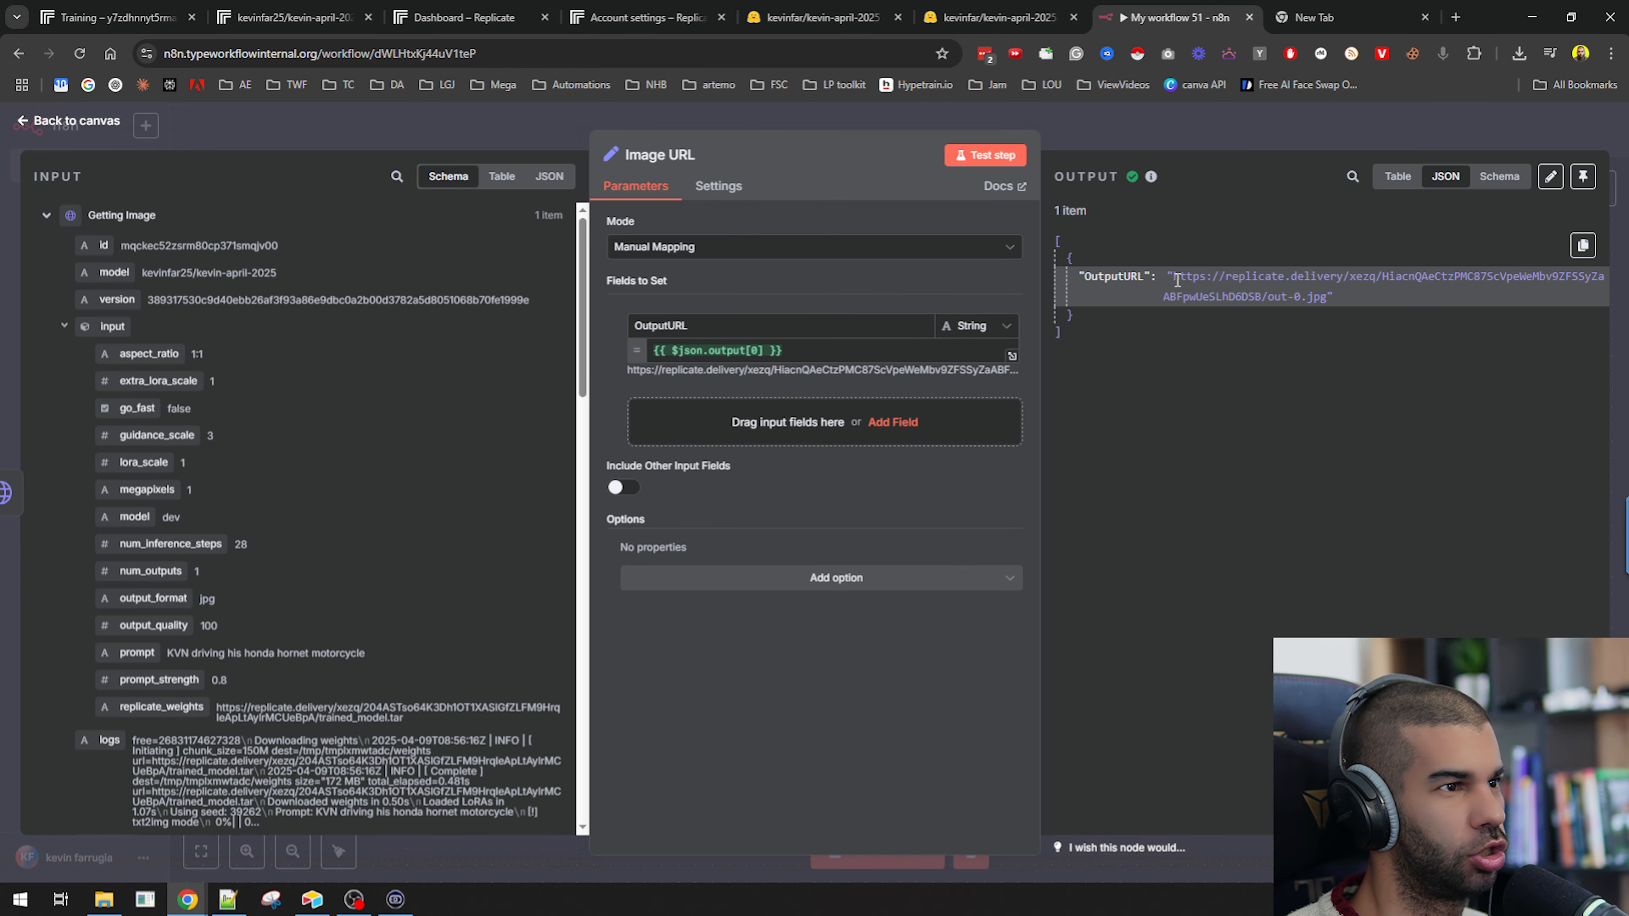
left_click_drag(1177, 280, 1321, 303)
key("ctrl+c")
key("ctrl+t")
key("ctrl+v")
key("Return")
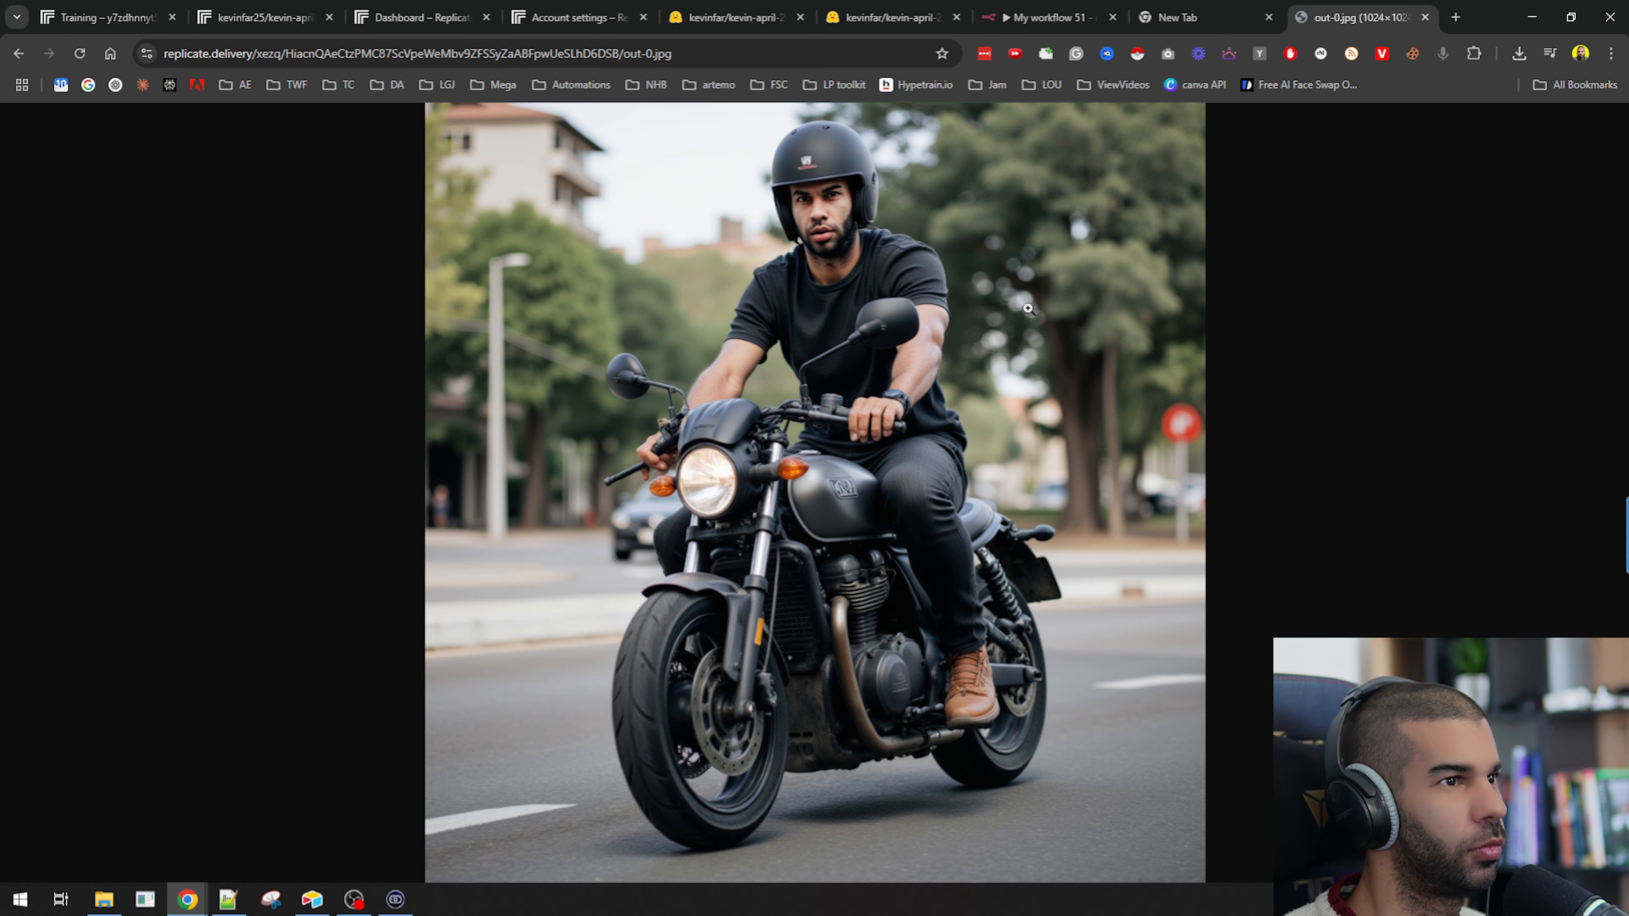
left_click(1424, 18)
key("Escape")
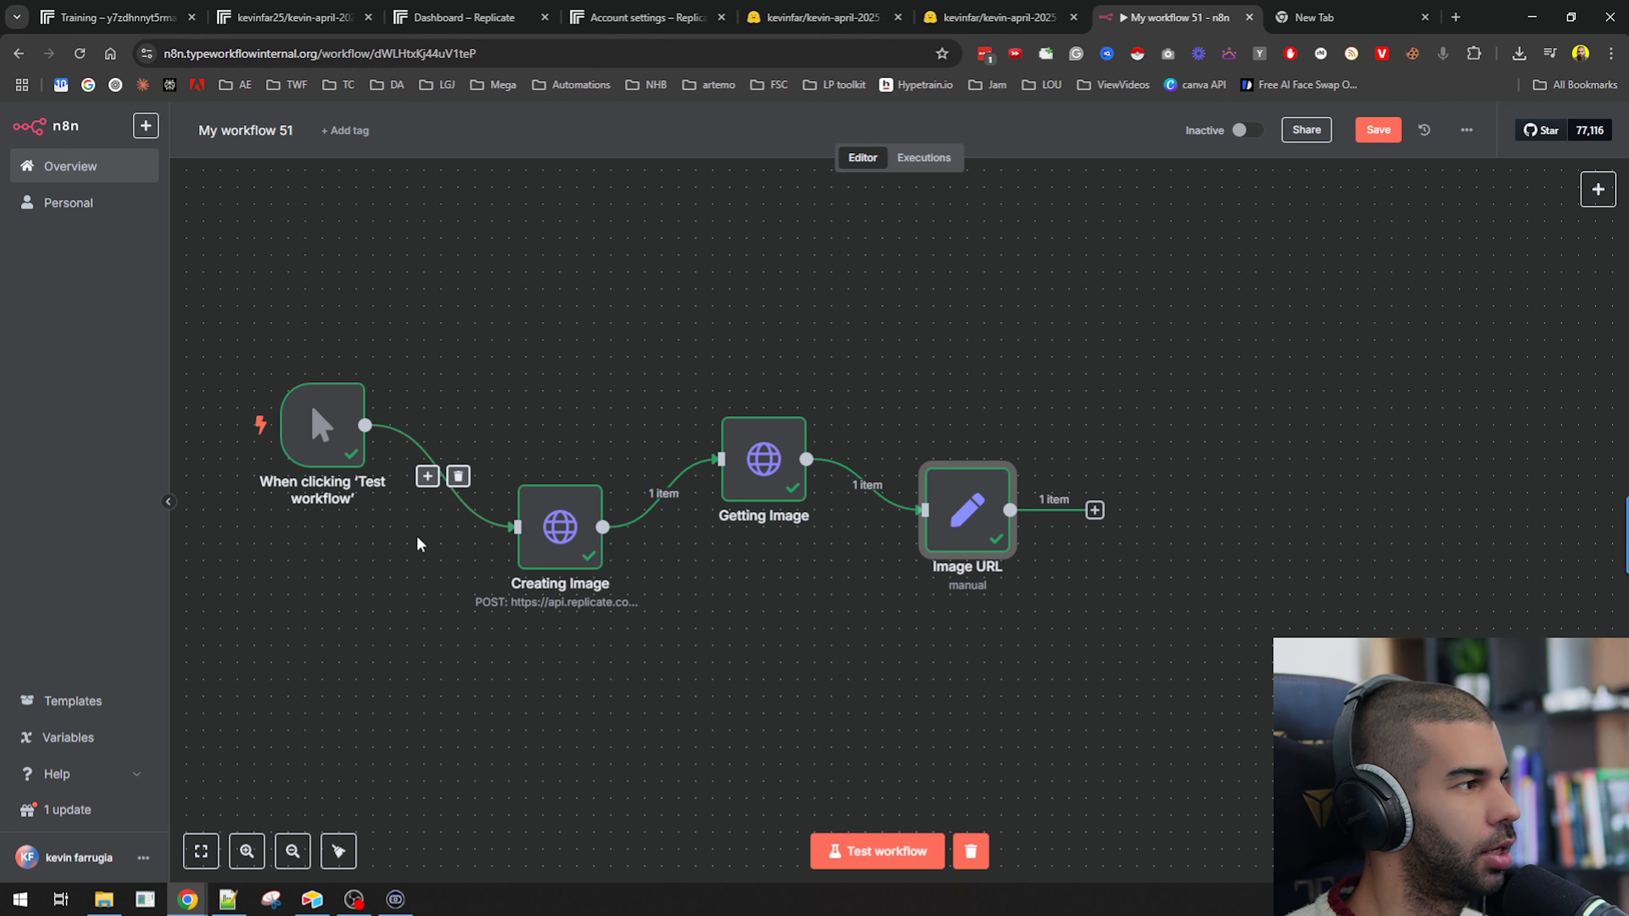
Move the trigger and Getting Image nodes higher on the canvas.
left_click_drag(324, 427, 341, 342)
left_click_drag(769, 467, 773, 365)
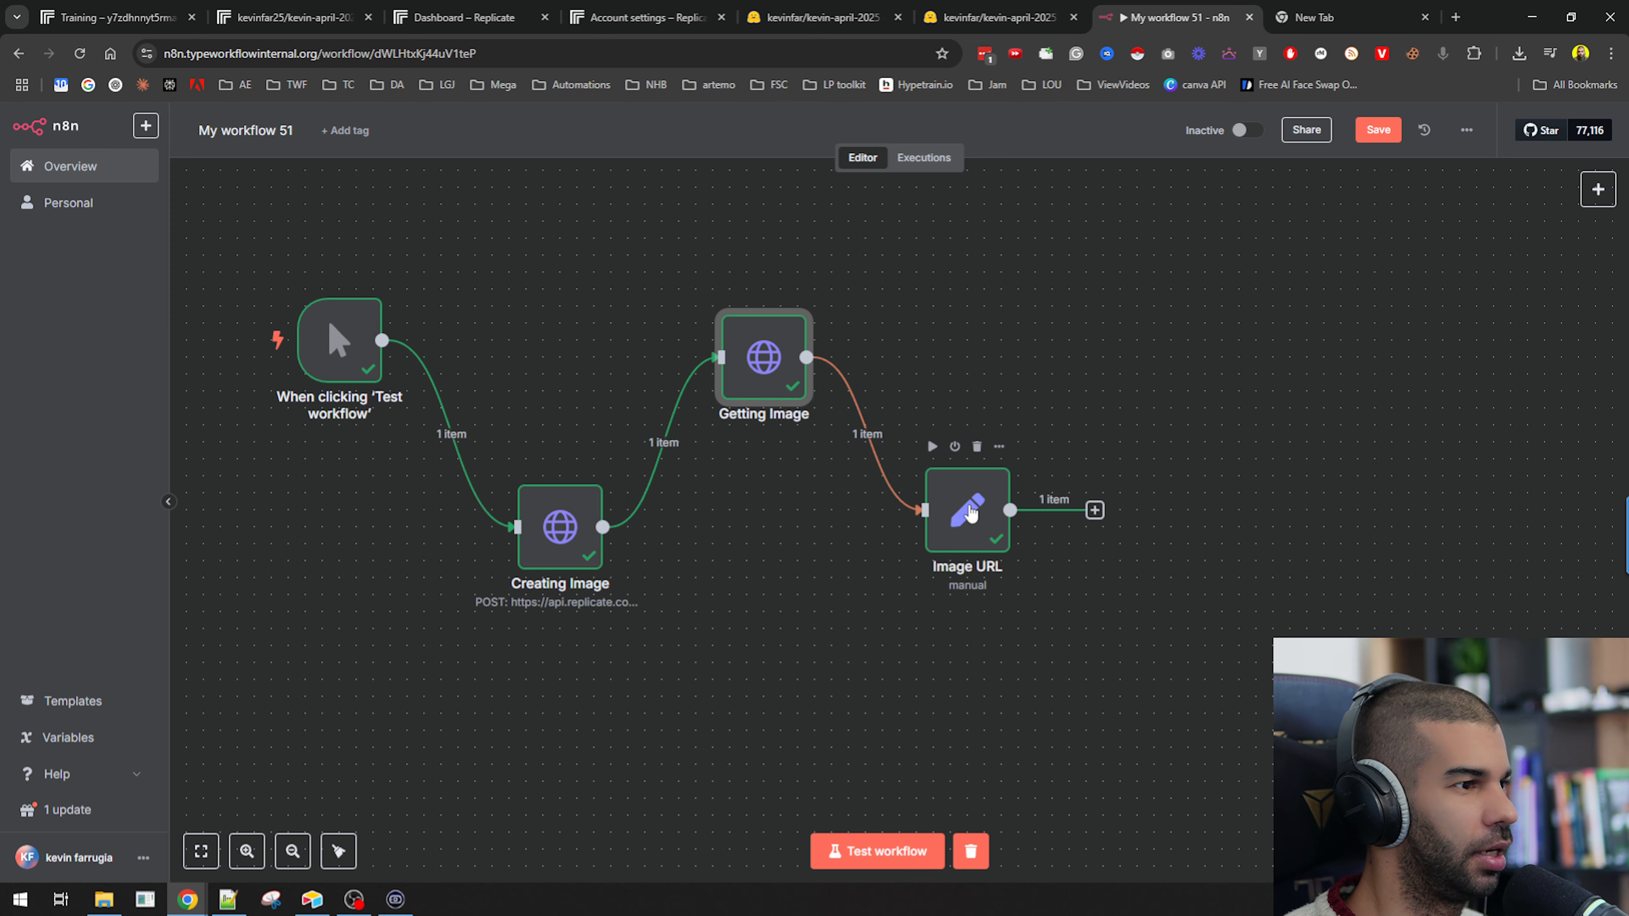